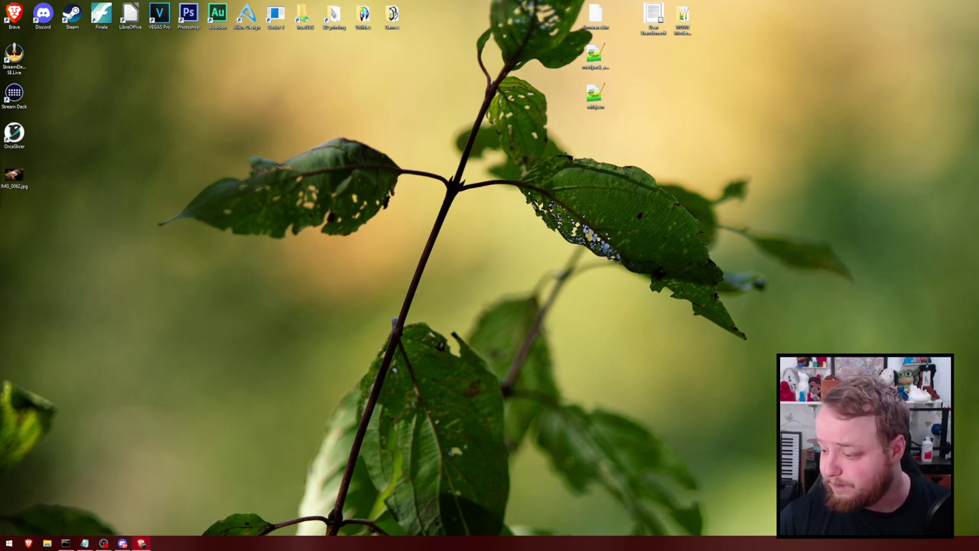
Launch Alibre Design Expert V28 from its desktop shortcut
mouse_move(103, 543)
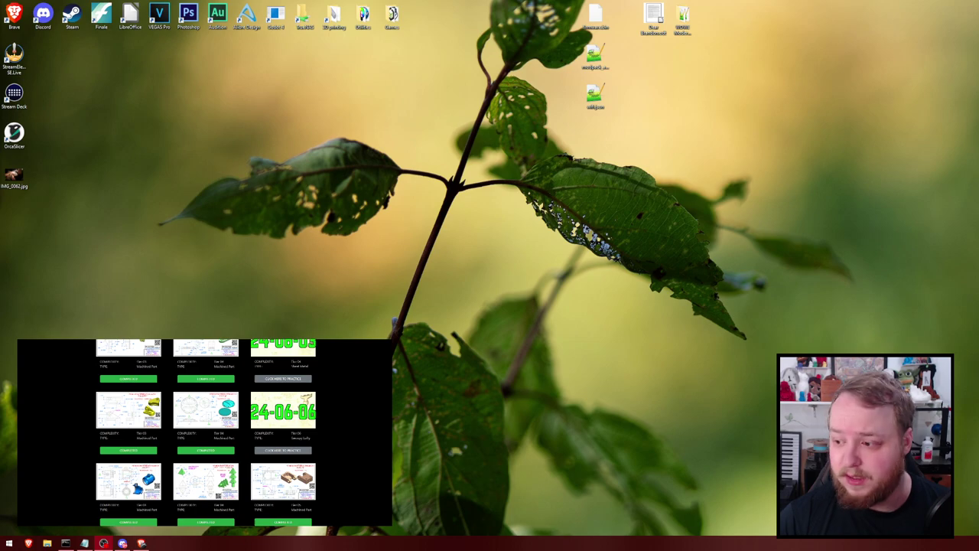
double_click(246, 16)
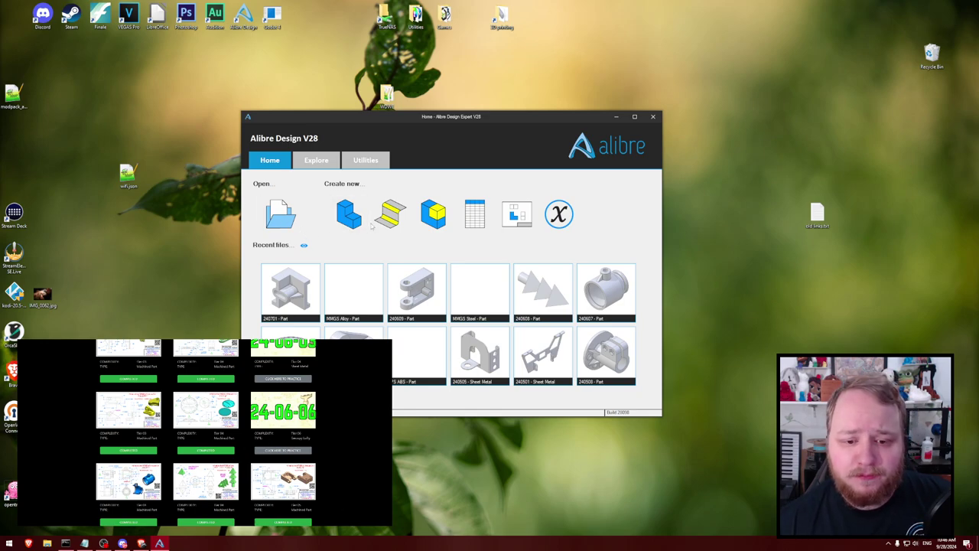
Bring up the TTT challenges templates folder in File Explorer from the Home page's recent files
mouse_move(515, 345)
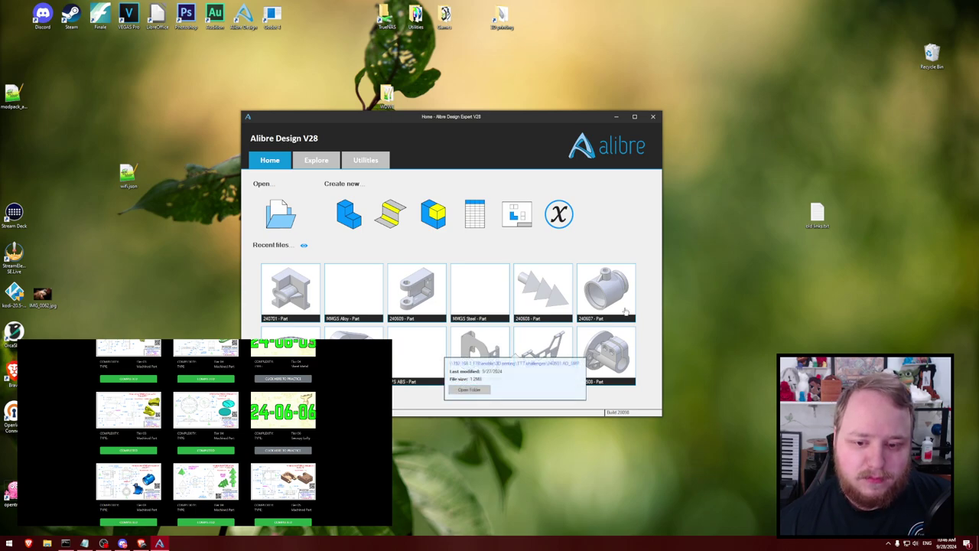
mouse_move(624, 311)
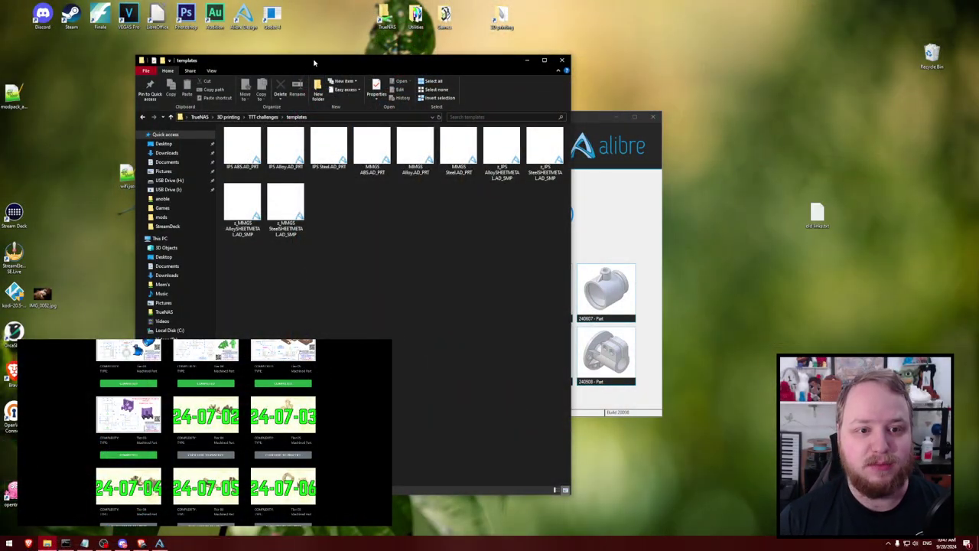
Reveal the 24-07-02 Pully Mount practice drawing, start its timer, and select MMGS Steel.AD_PRT
drag(314, 62, 212, 63)
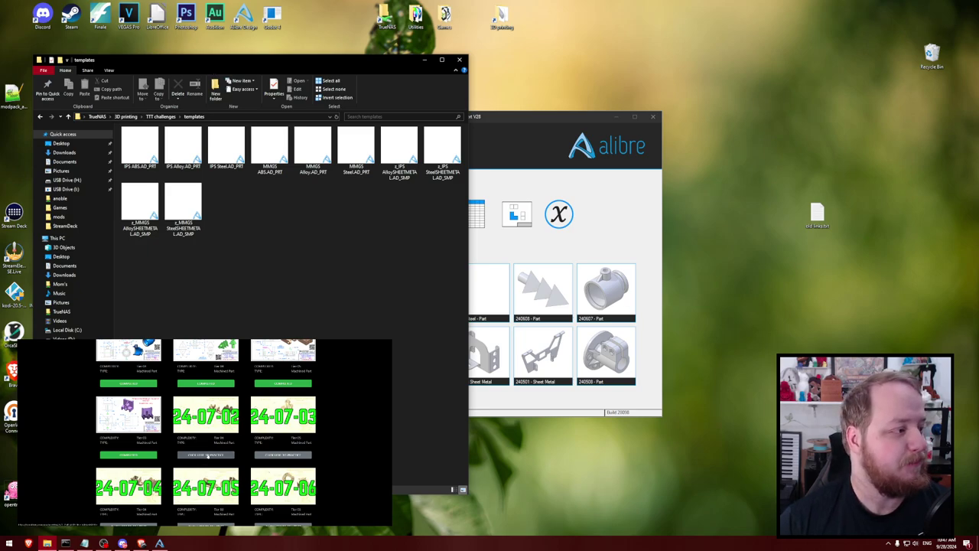
click(208, 454)
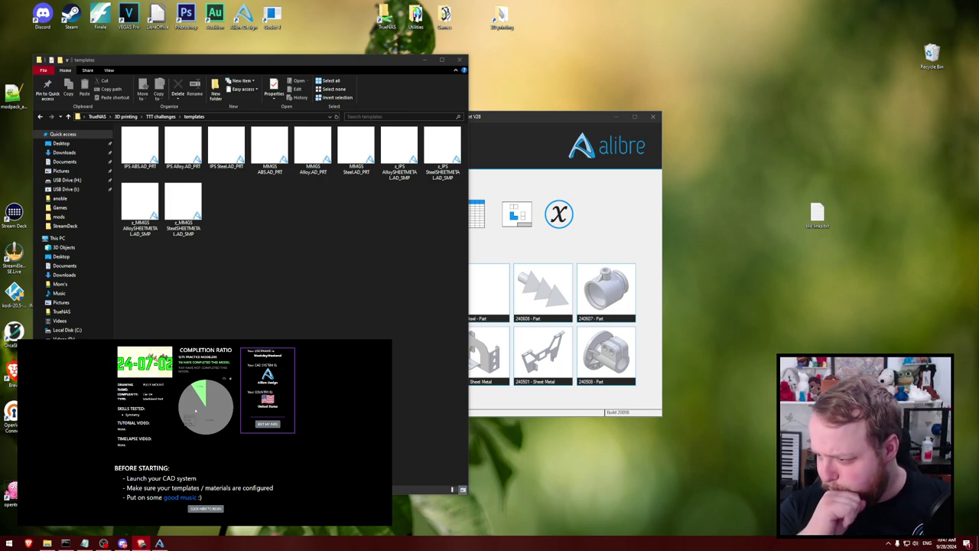
click(204, 508)
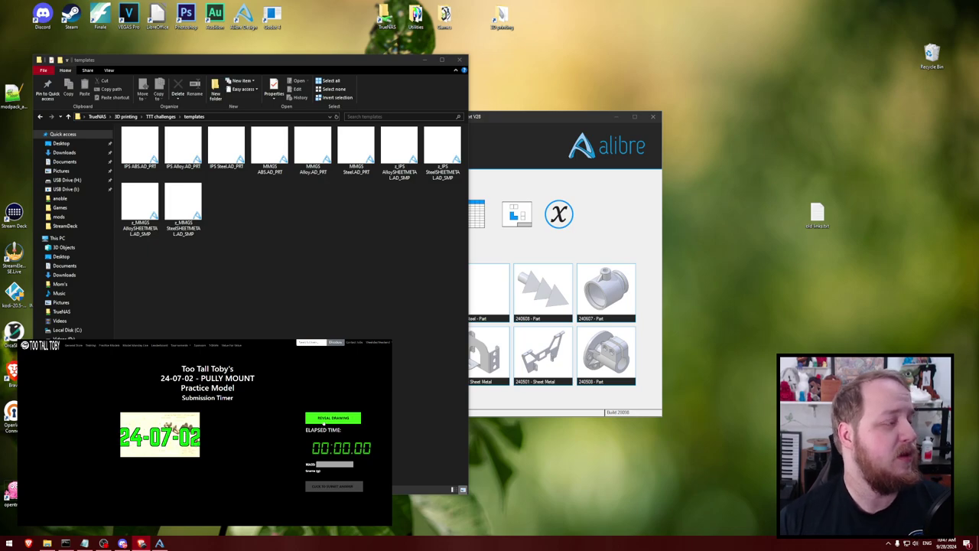
click(324, 419)
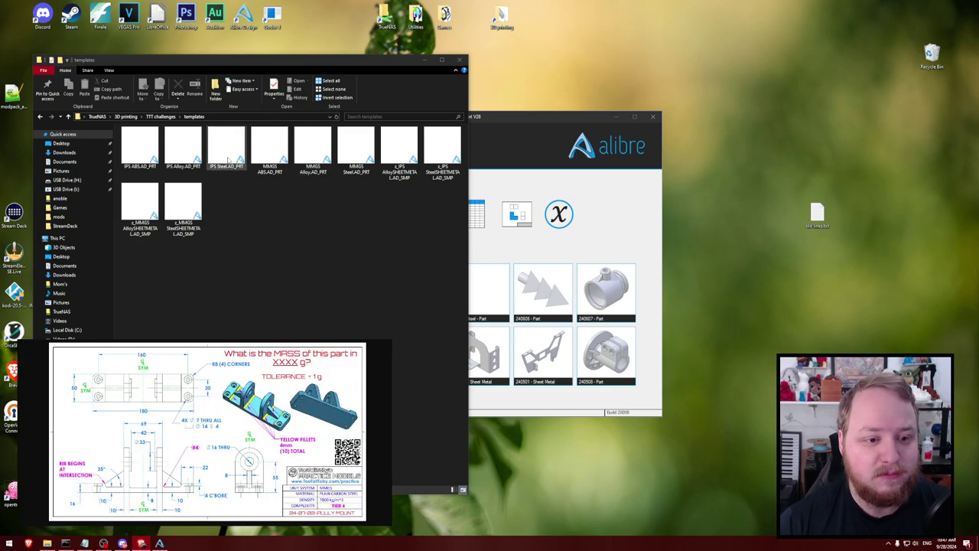
click(354, 150)
Open MMGS Steel.AD_PRT as a new part and start a 2D sketch on the YZ Plane
double_click(354, 151)
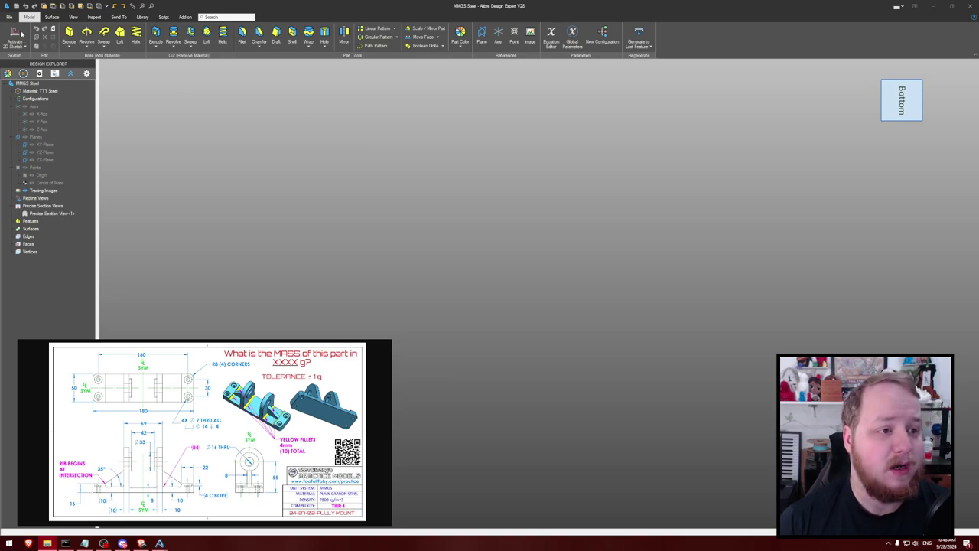
click(54, 152)
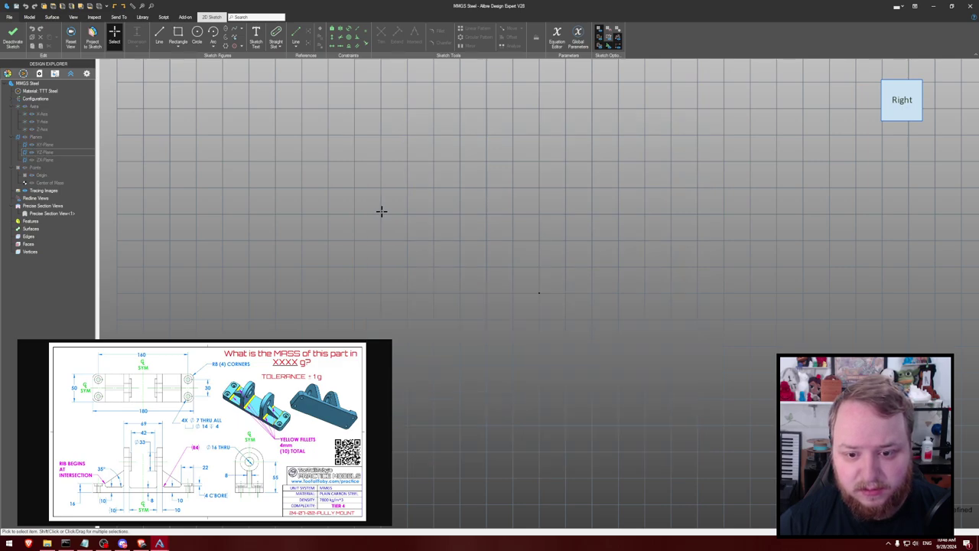
Draw the 180 mm base line from the origin with a 16 mm-high right end segment
key(l)
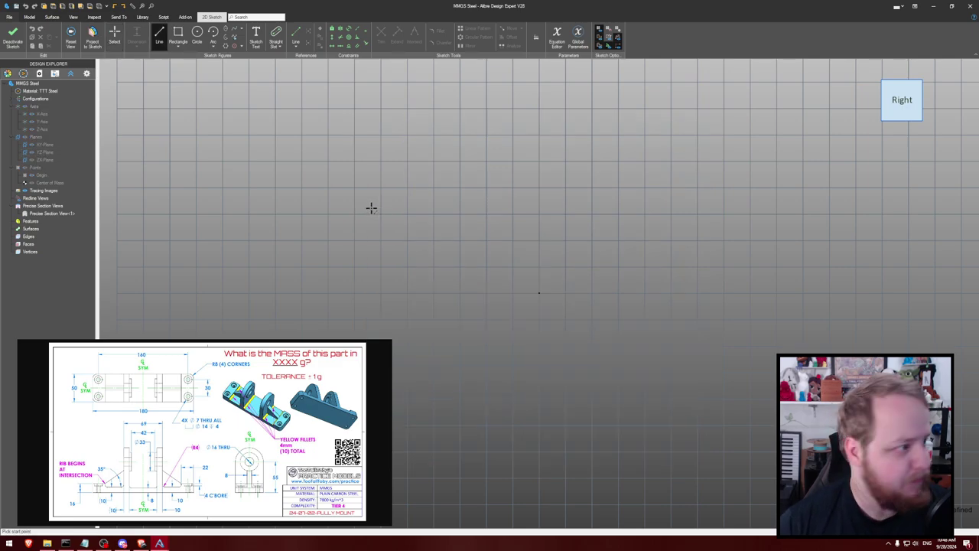
click(455, 293)
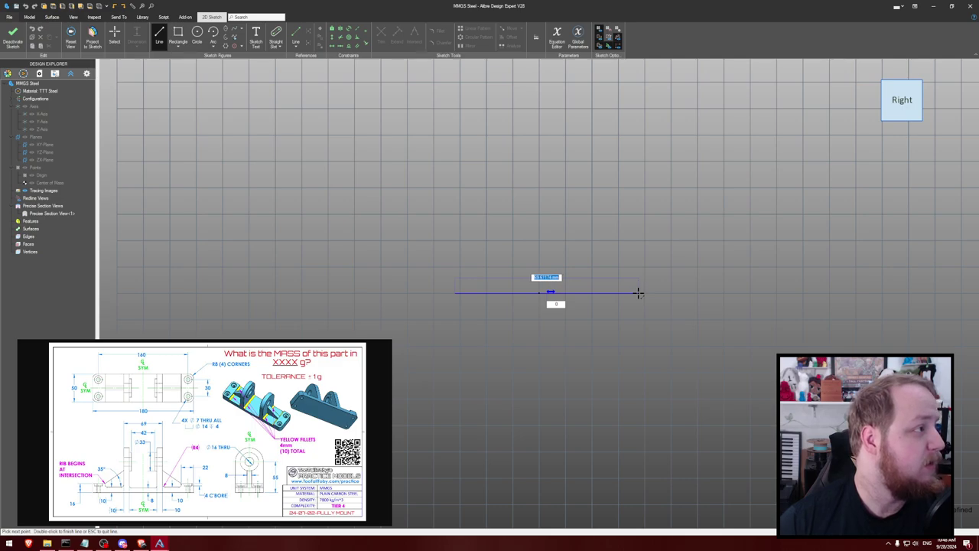
text(180)
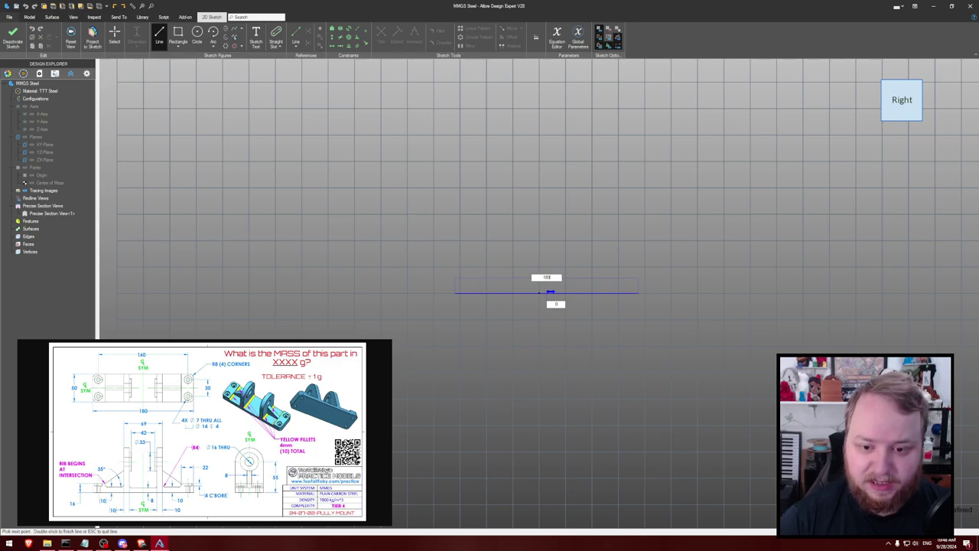
key(Return)
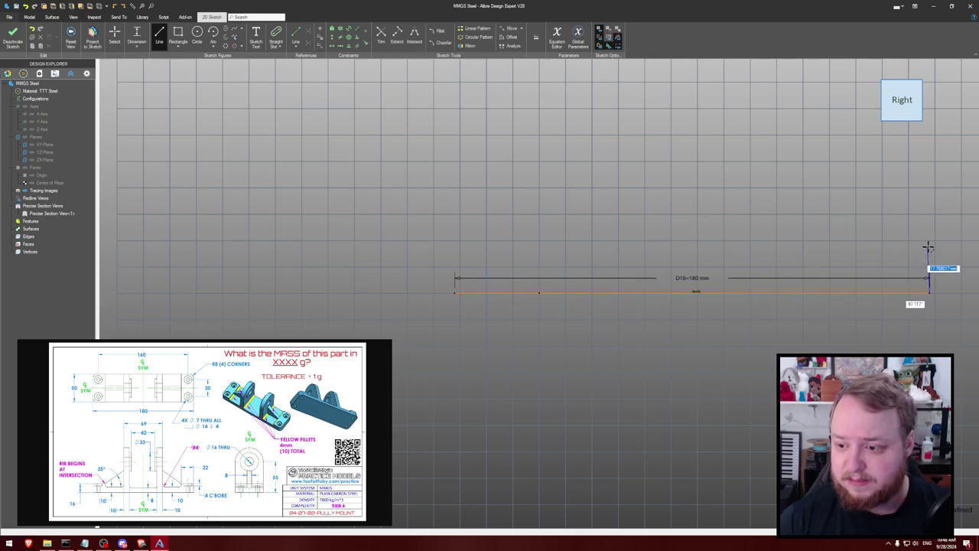
text(6)
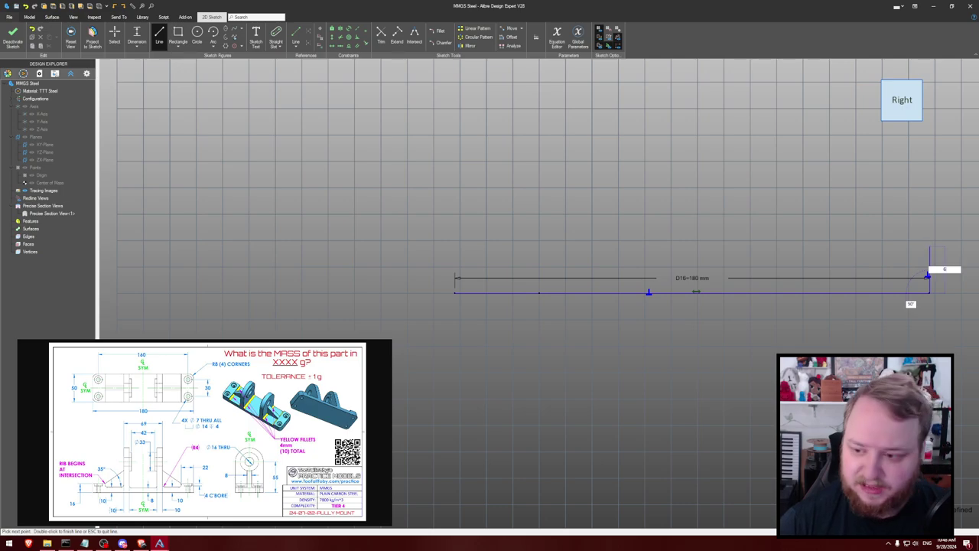
key(Return)
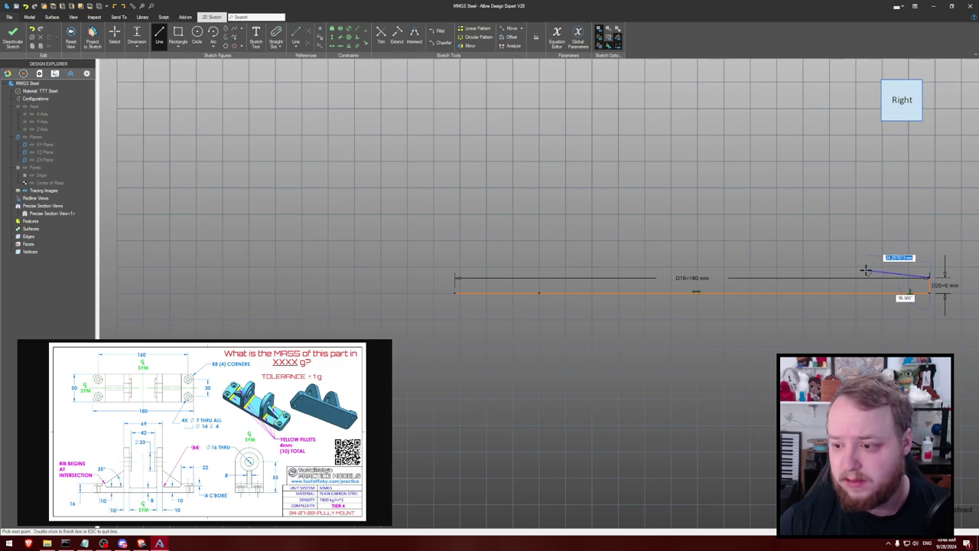
key(Escape)
double_click(945, 284)
text(16)
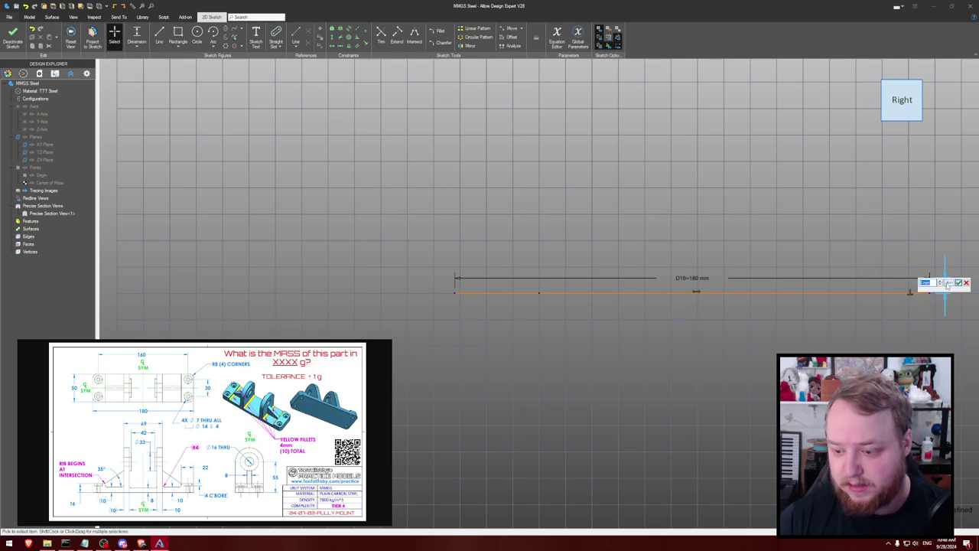
key(Return)
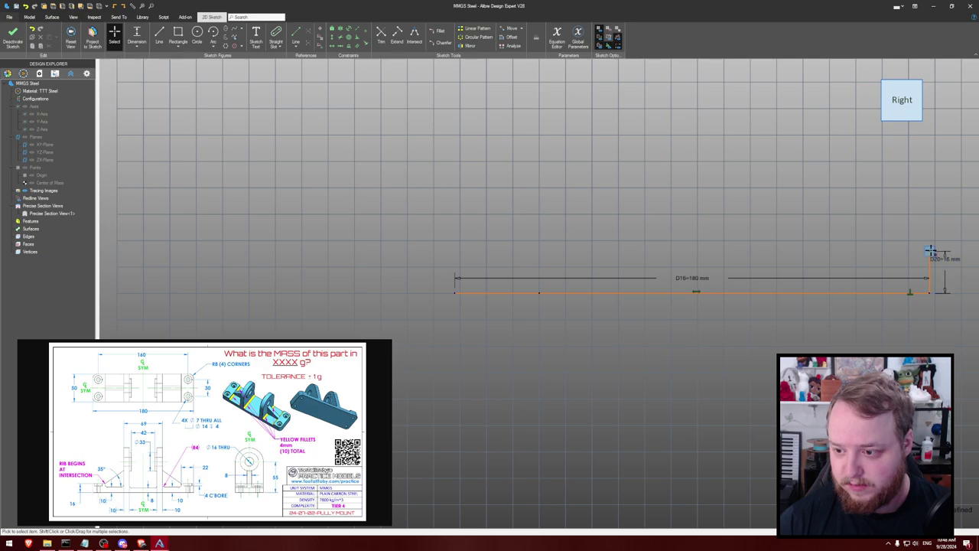
Complete the stepped profile outline: 22 mm top edge, 6 mm step, long edge, left block
click(929, 251)
key(l)
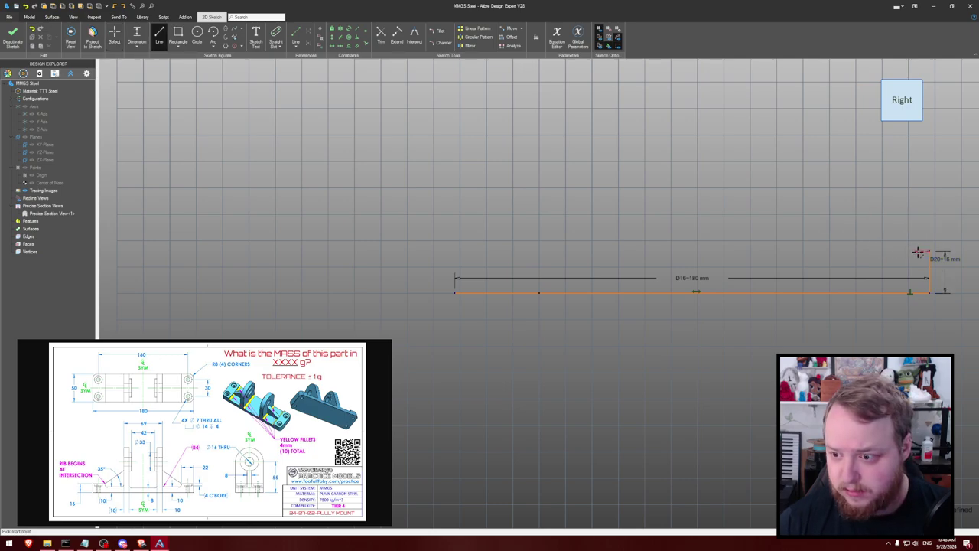
click(929, 251)
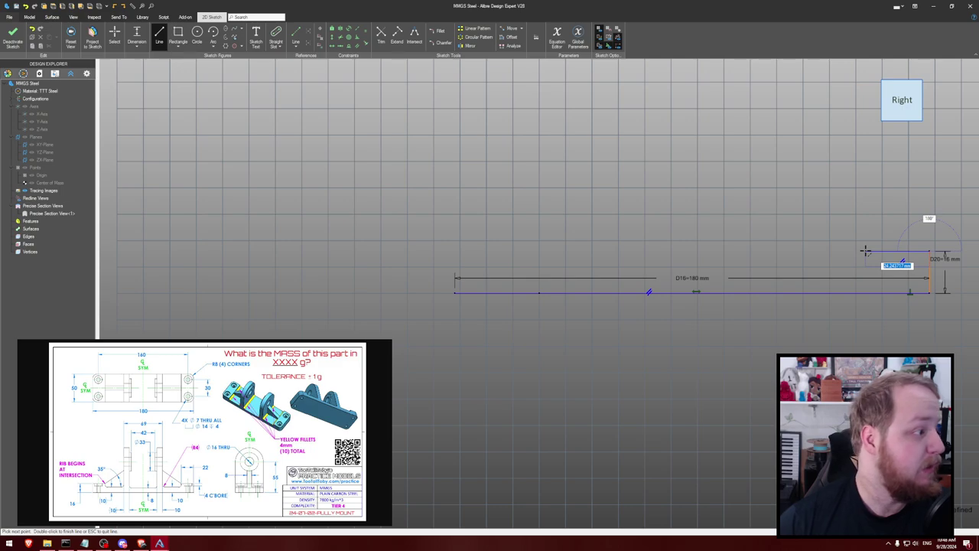
click(868, 250)
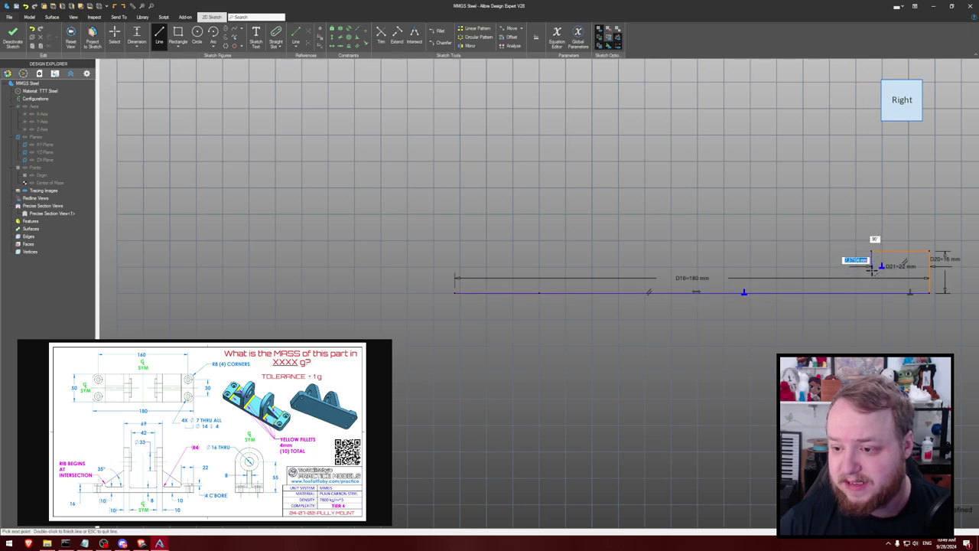
click(870, 260)
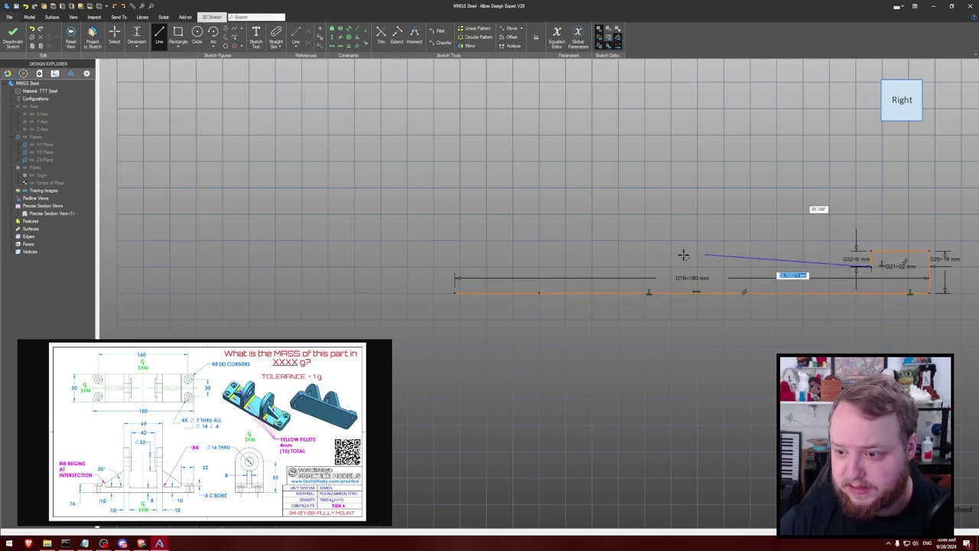
click(542, 266)
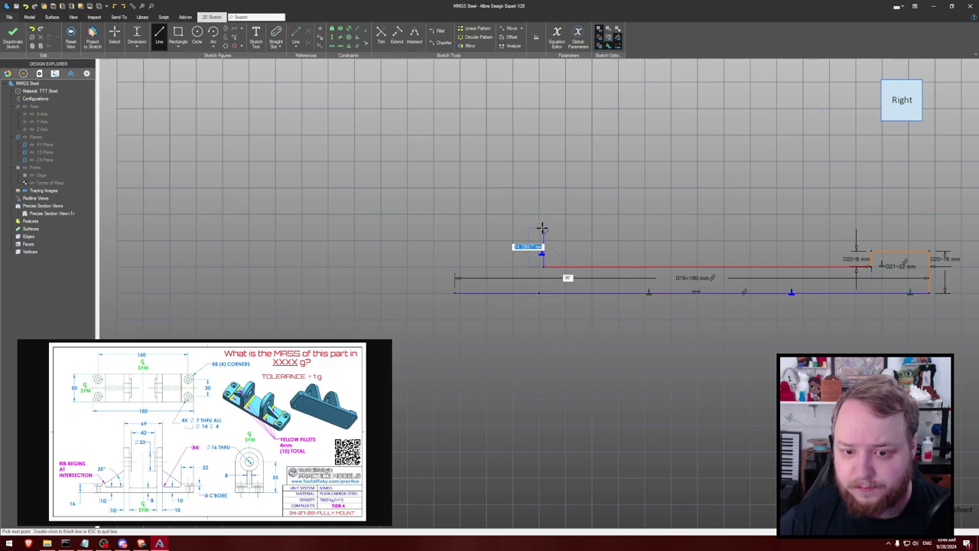
click(542, 228)
click(454, 228)
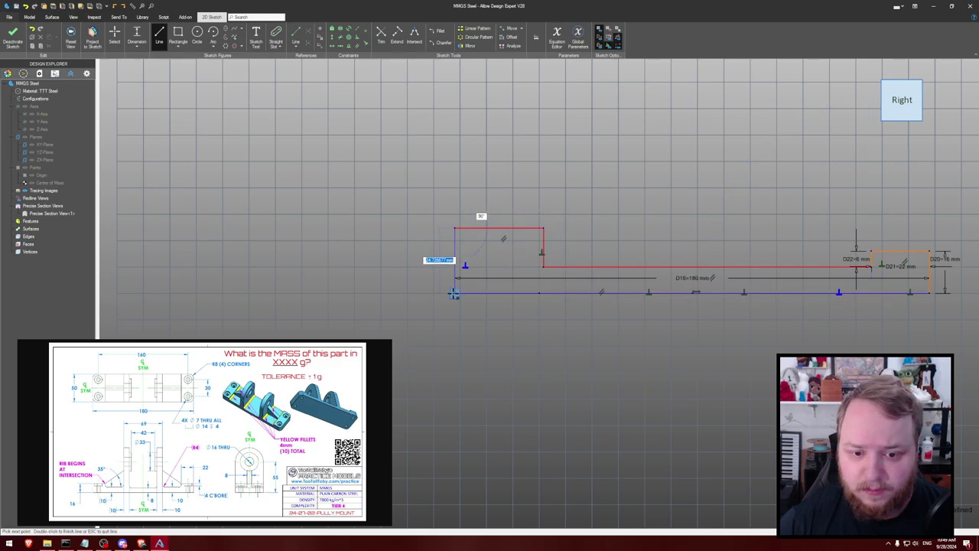
click(455, 293)
key(Escape)
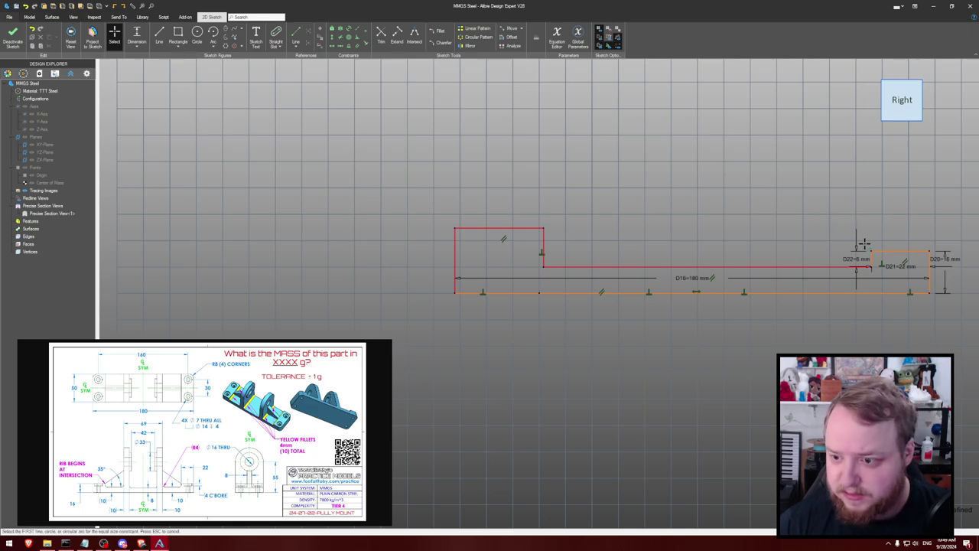
Make the left and right block's vertical and top edges equal to each other
click(870, 260)
click(543, 246)
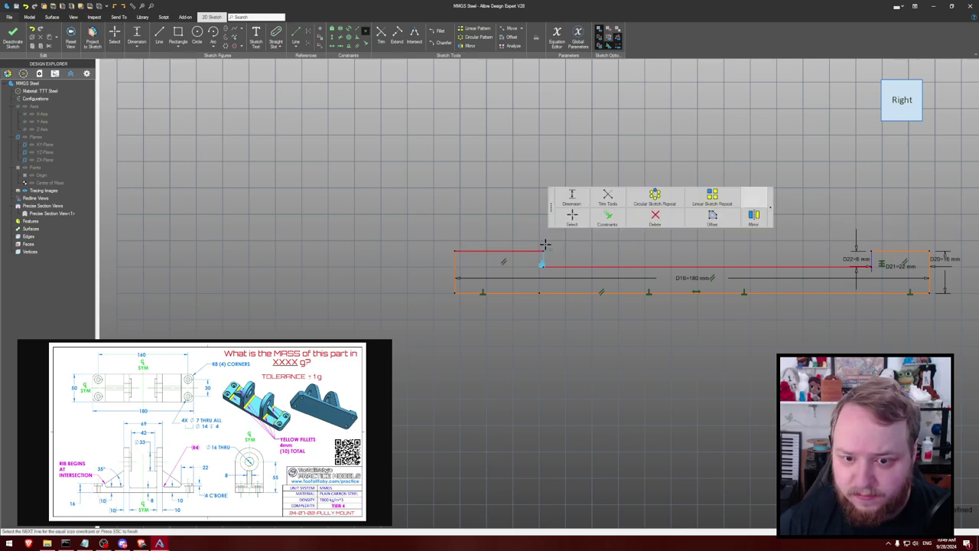
click(896, 250)
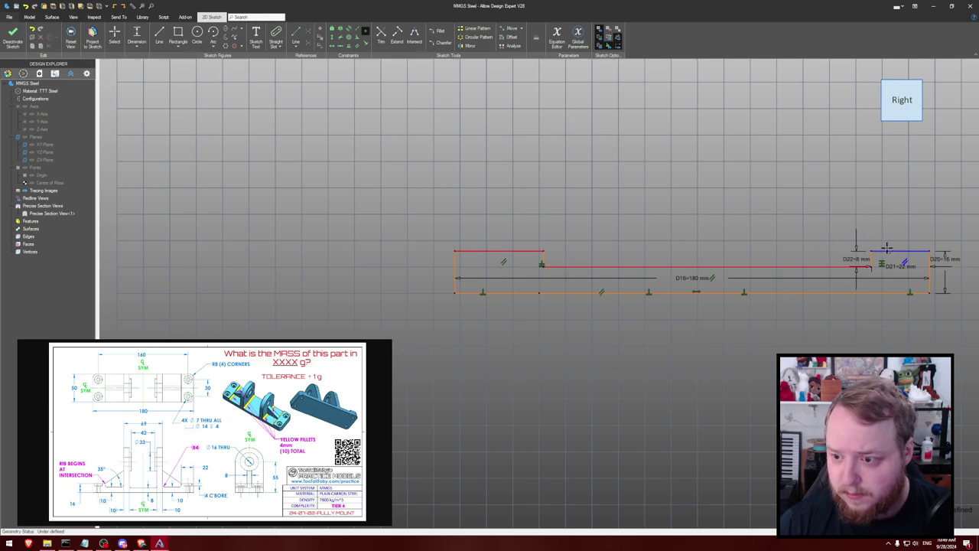
click(527, 250)
click(907, 263)
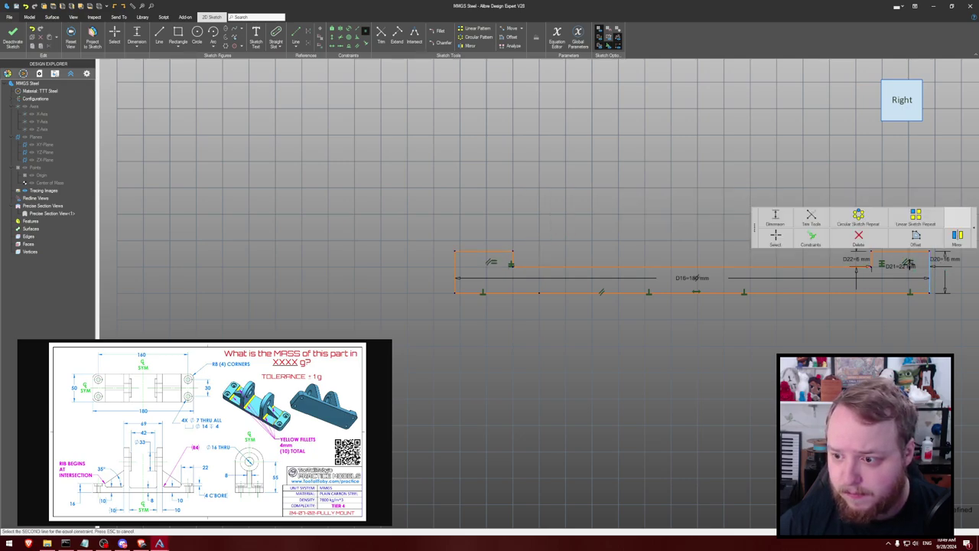
click(454, 268)
click(488, 281)
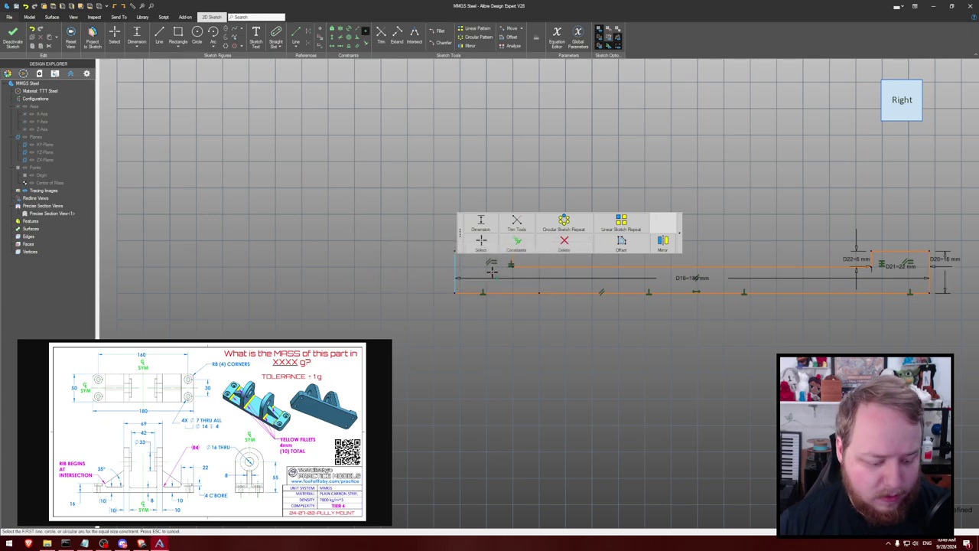
key(Escape)
Midline the bottom line on the origin and confirm the sketch is fully constrained
click(341, 46)
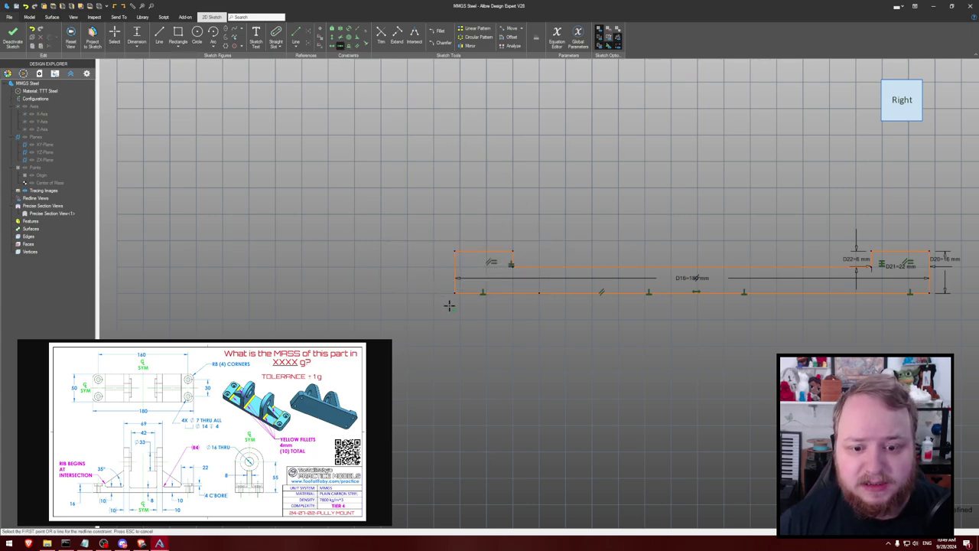
click(694, 294)
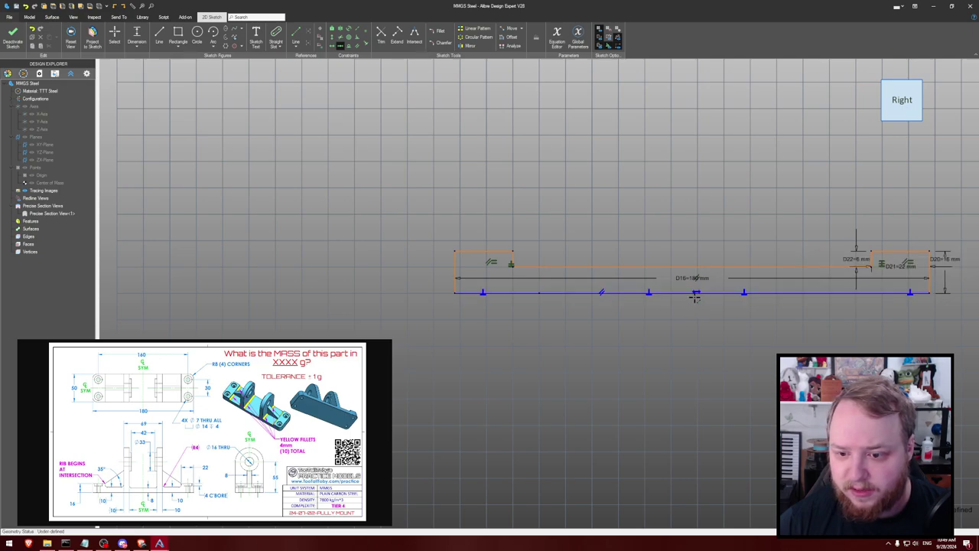
click(537, 291)
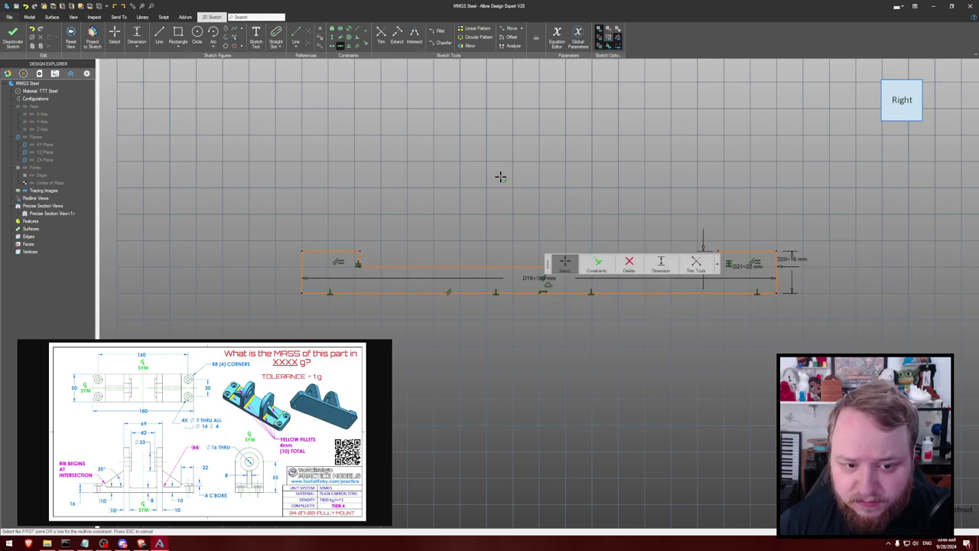
key(Escape)
drag(307, 210, 308, 206)
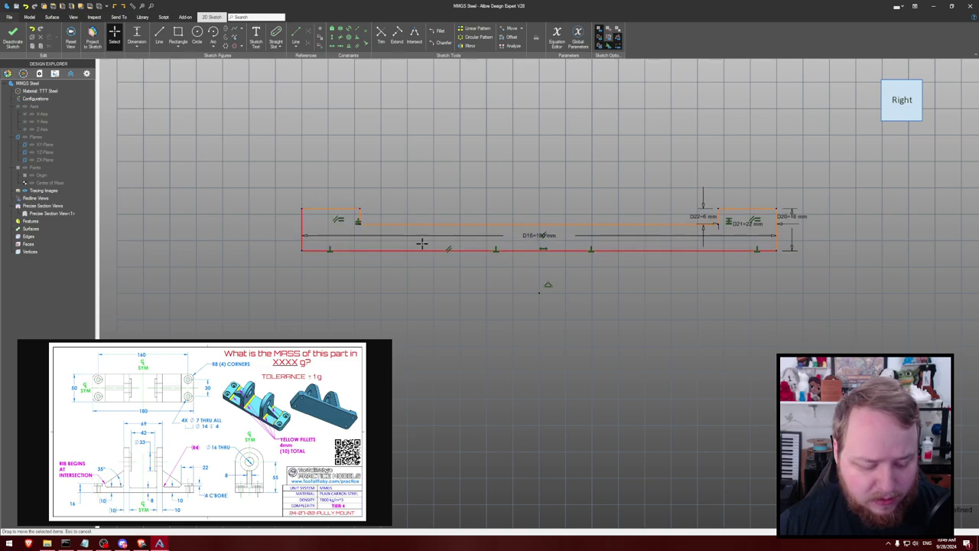
click(546, 253)
drag(539, 293, 539, 293)
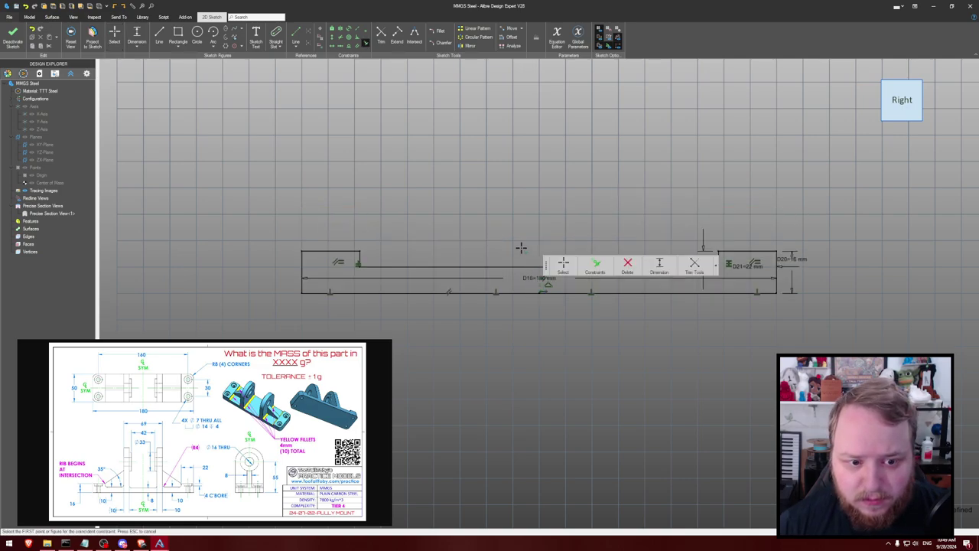
key(Escape)
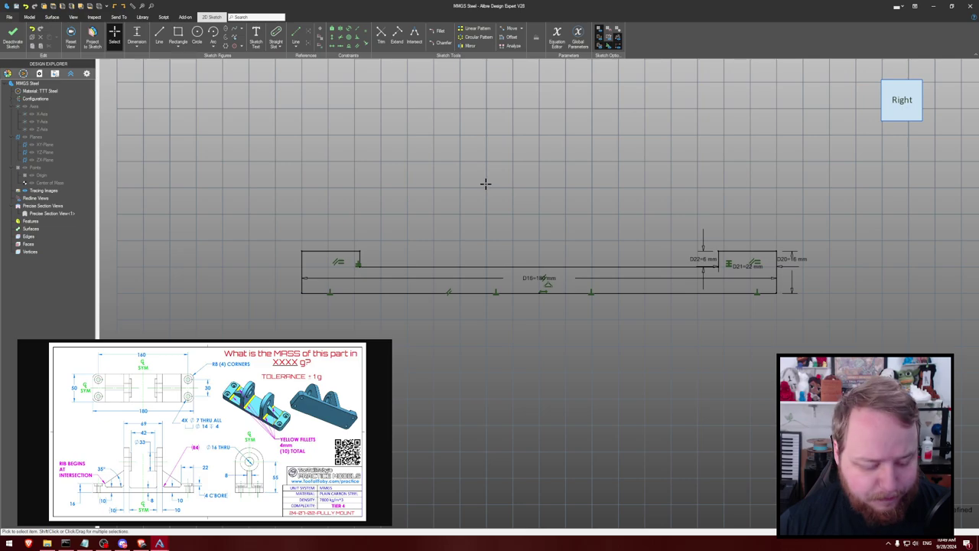
Extrude the profile 50 mm Mid Plane into the base solid
key(e)
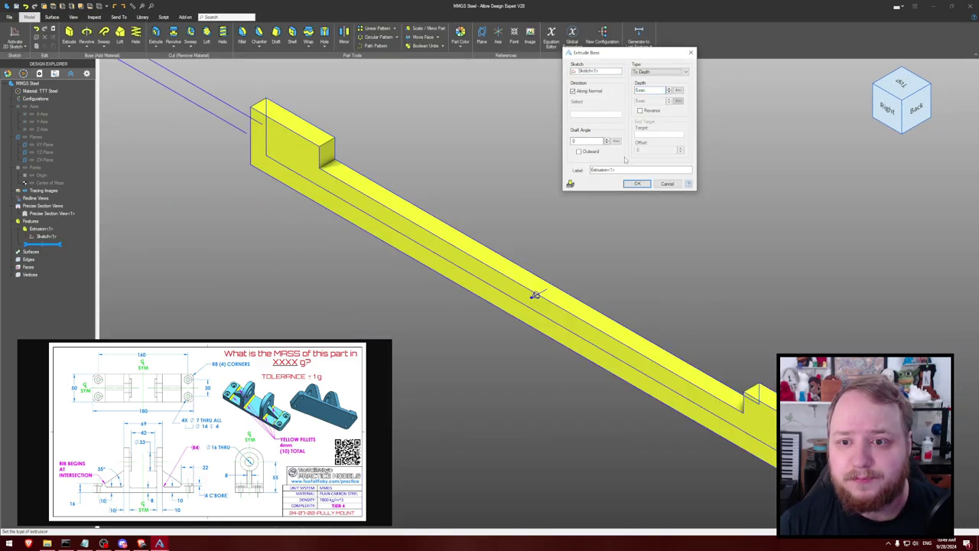
key(Down)
key(Tab)
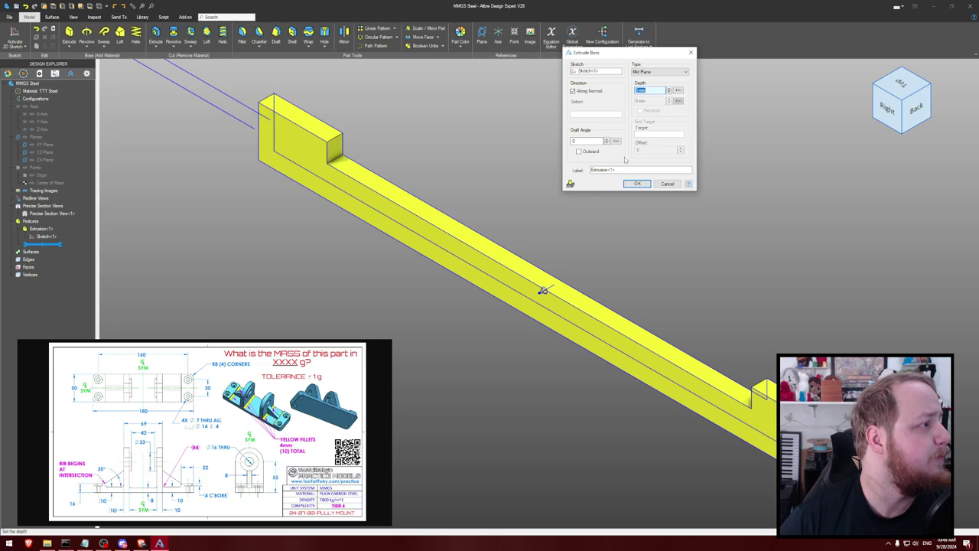
text(50)
key(Return)
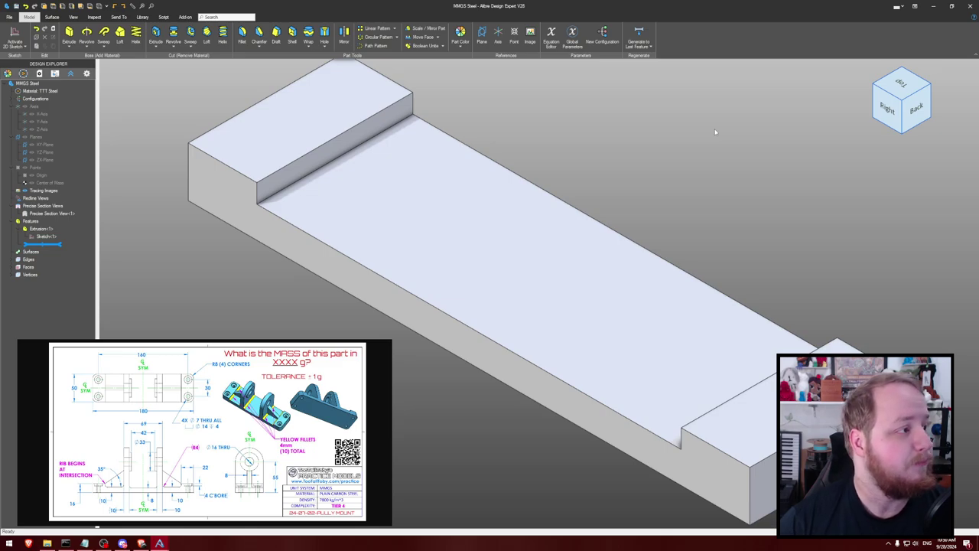
Restart the Fillet tool after cancelling it and clearing a stray top-face selection
key(f)
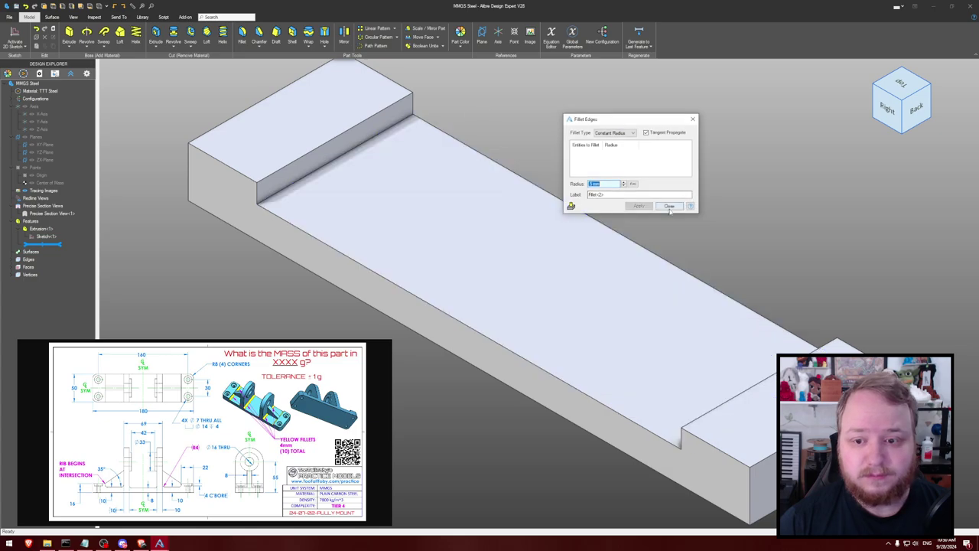
click(669, 206)
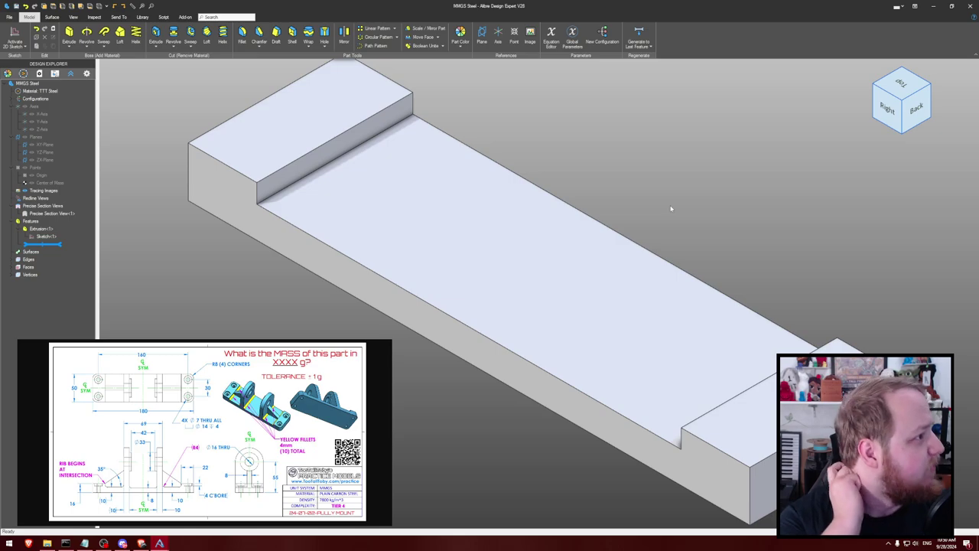
click(306, 117)
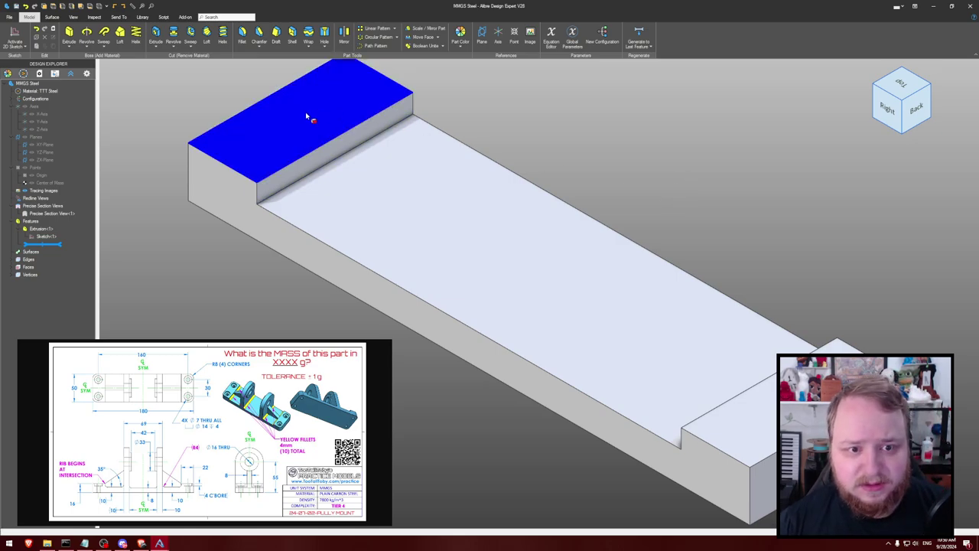
click(507, 125)
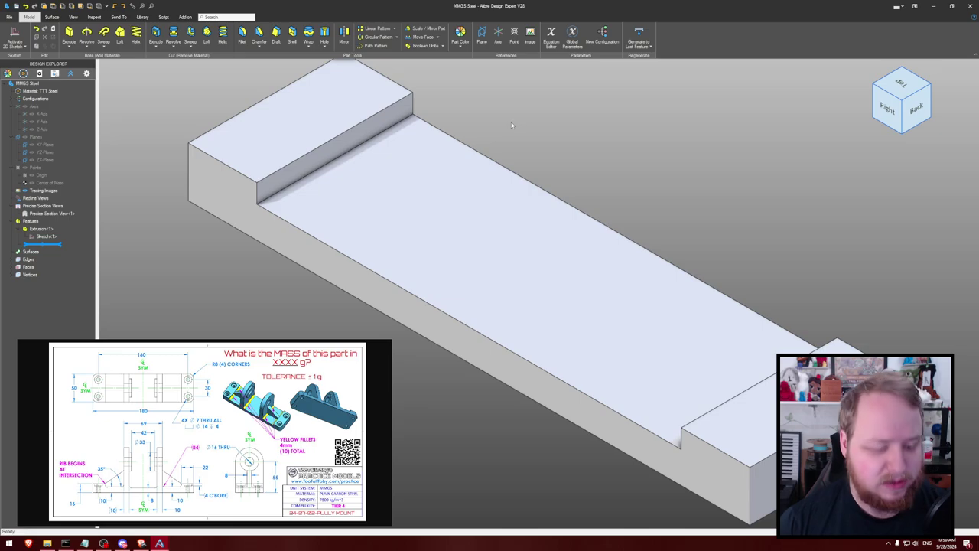
click(241, 34)
Round the plate's four vertical corner edges with an 8 mm radius fillet
click(367, 81)
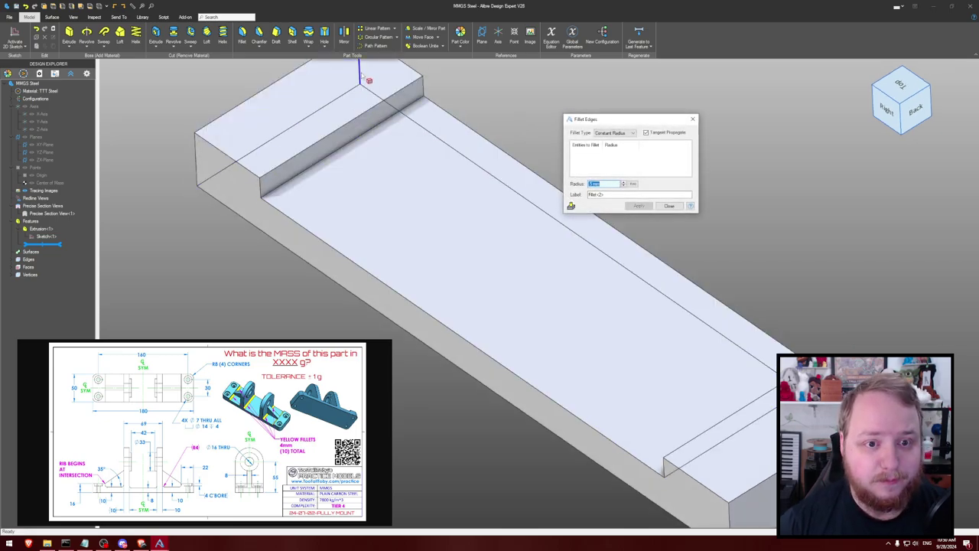
click(199, 161)
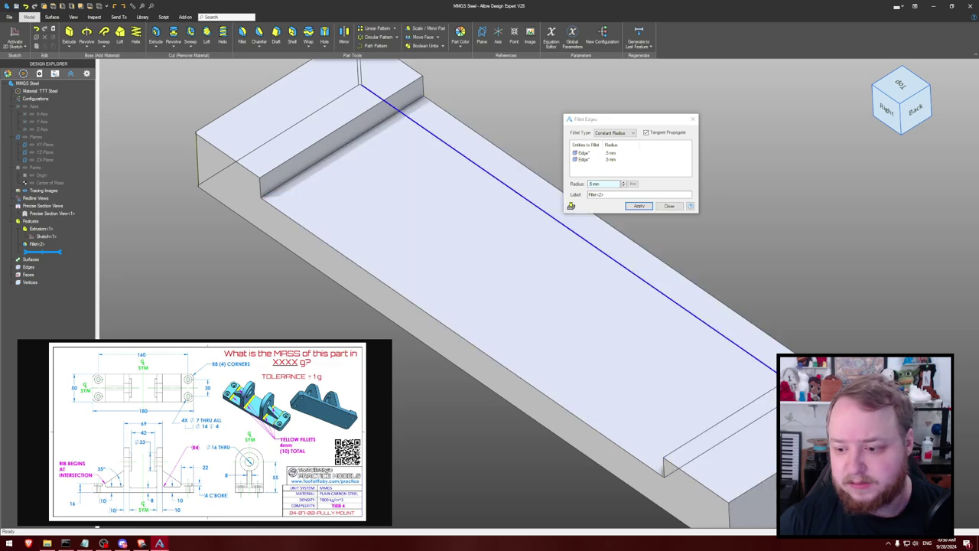
click(729, 501)
click(729, 514)
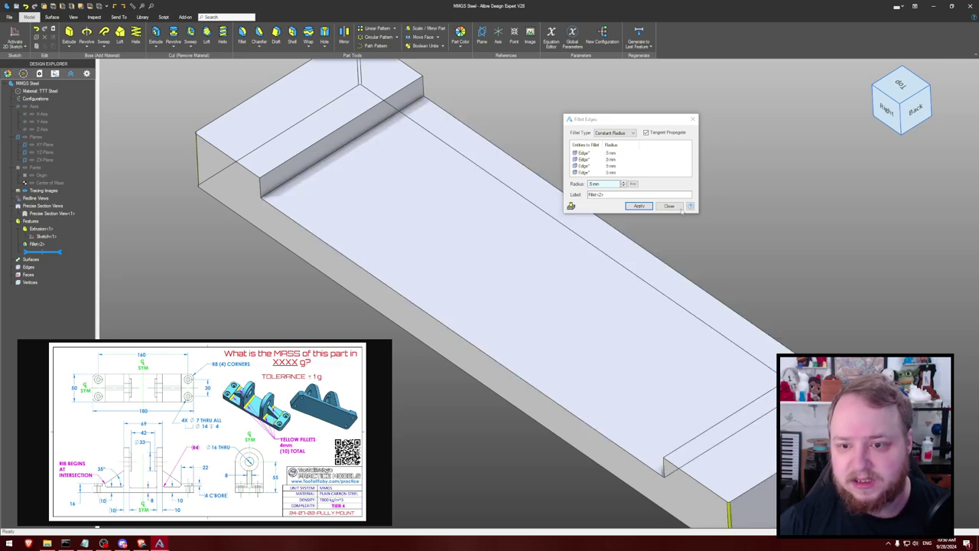
double_click(612, 184)
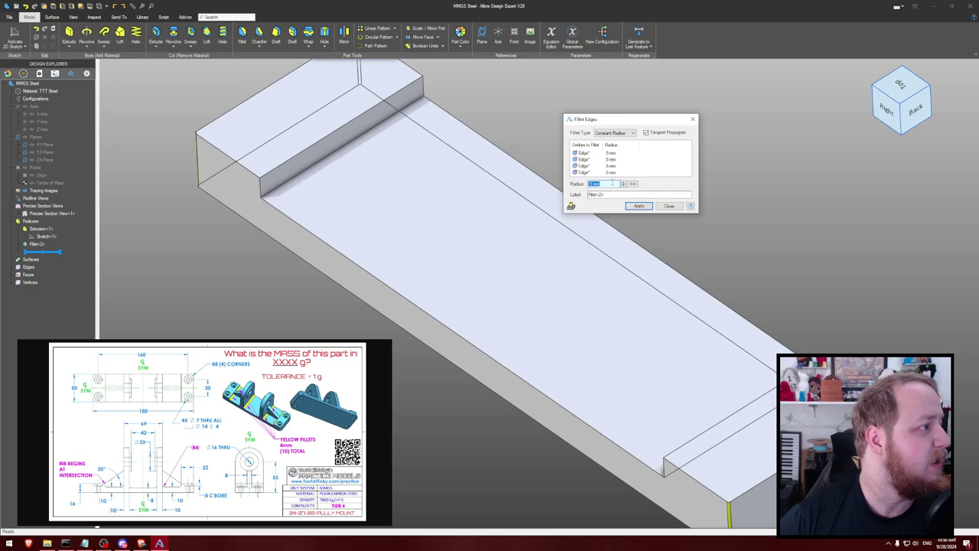
text(8)
click(639, 206)
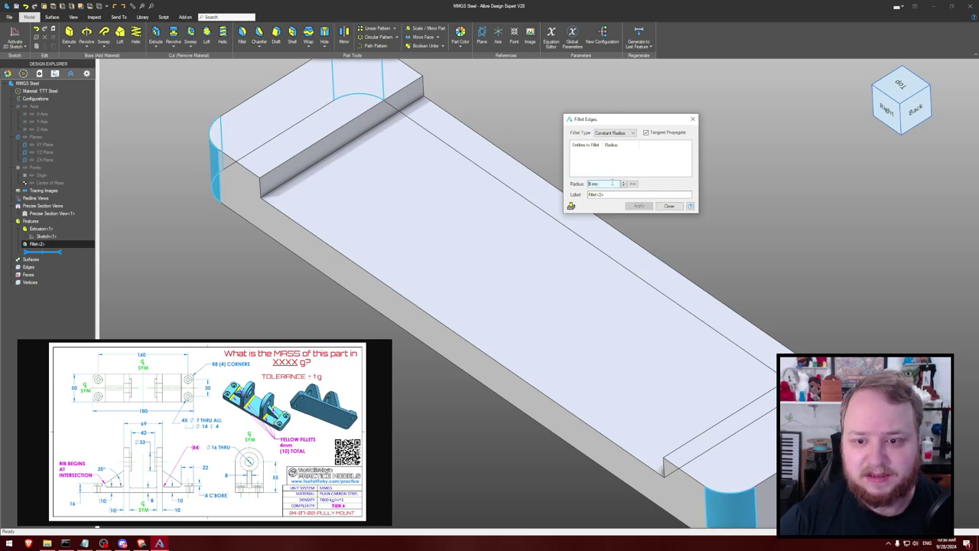
click(671, 206)
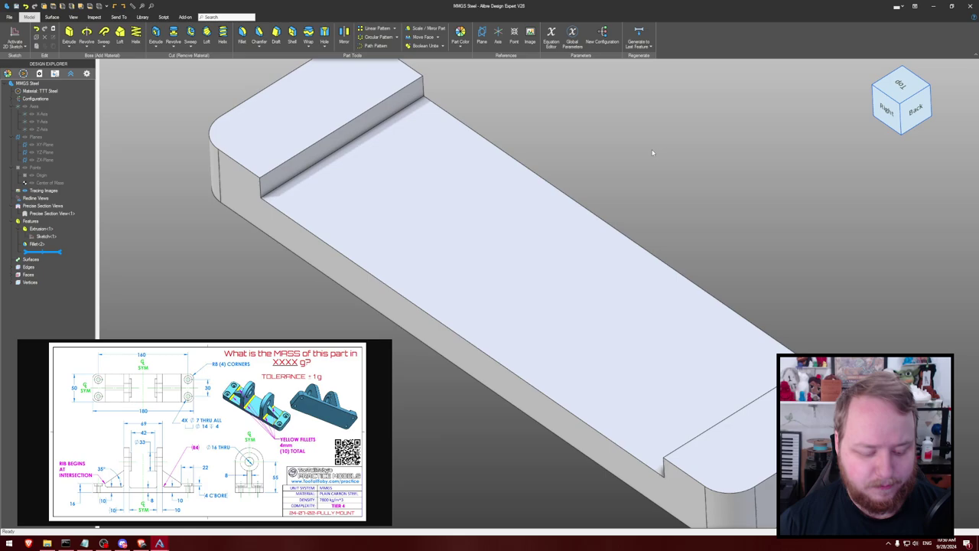
Sketch hole circles at the plate's rounded corners on its top face
click(273, 127)
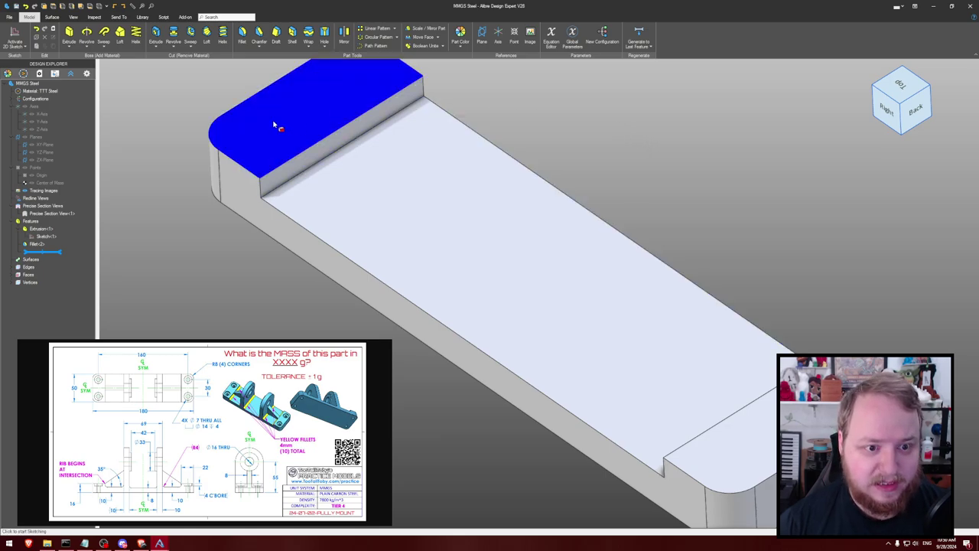
key(c)
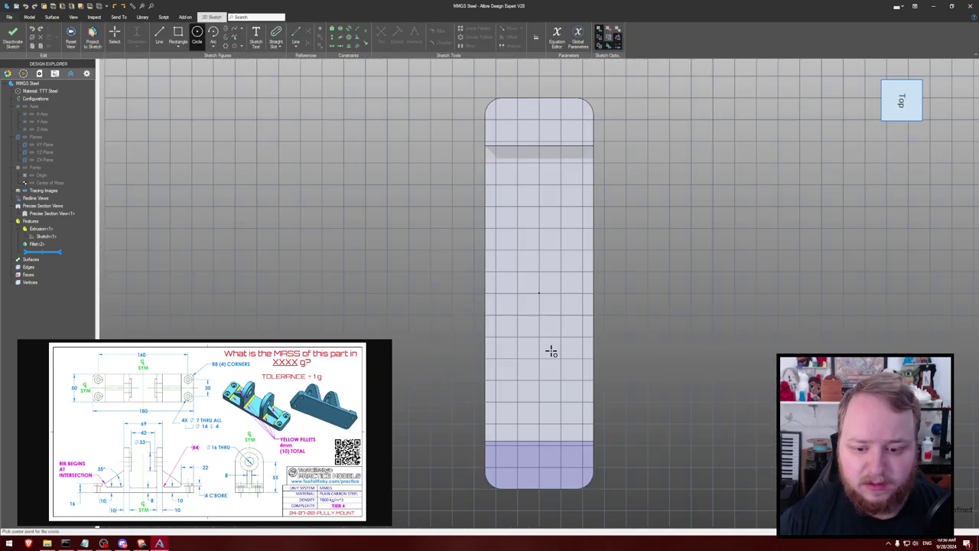
click(568, 465)
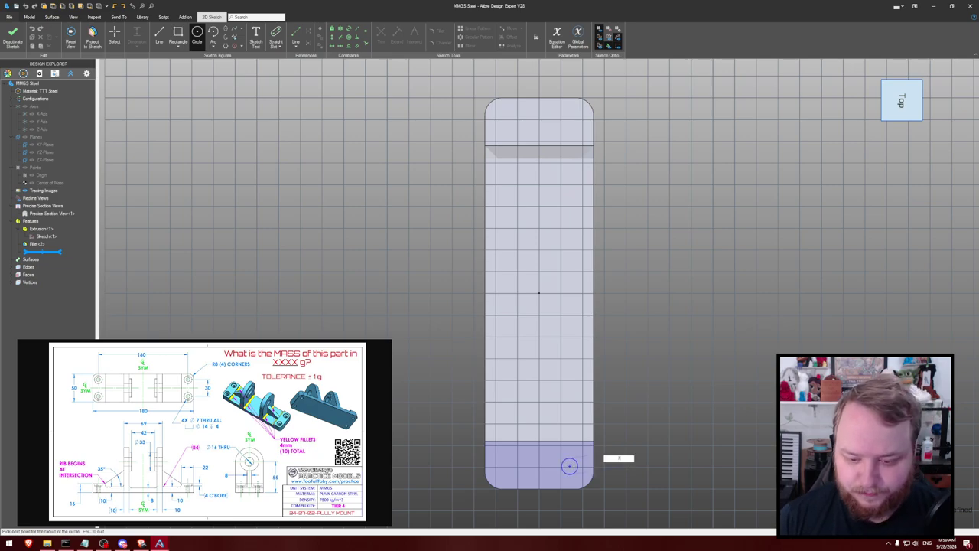
click(499, 467)
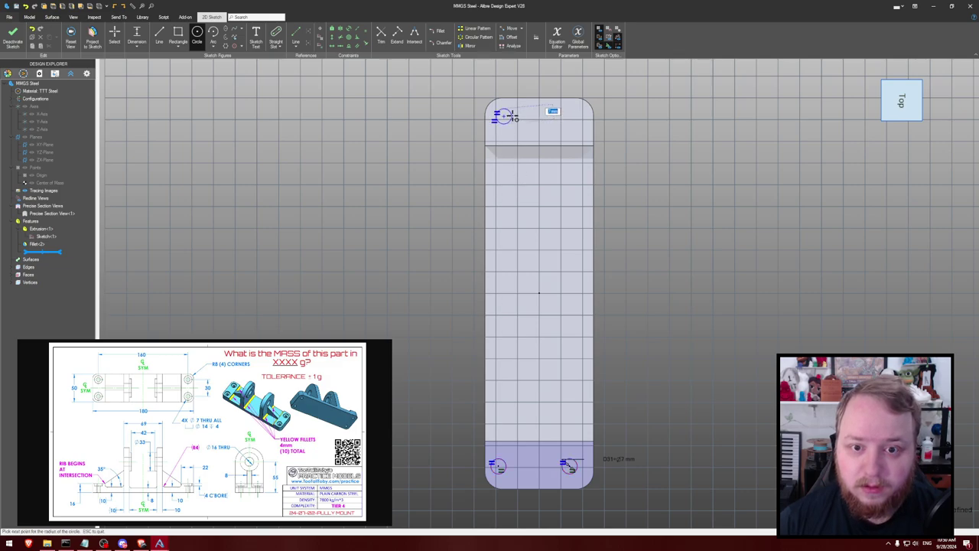
click(571, 116)
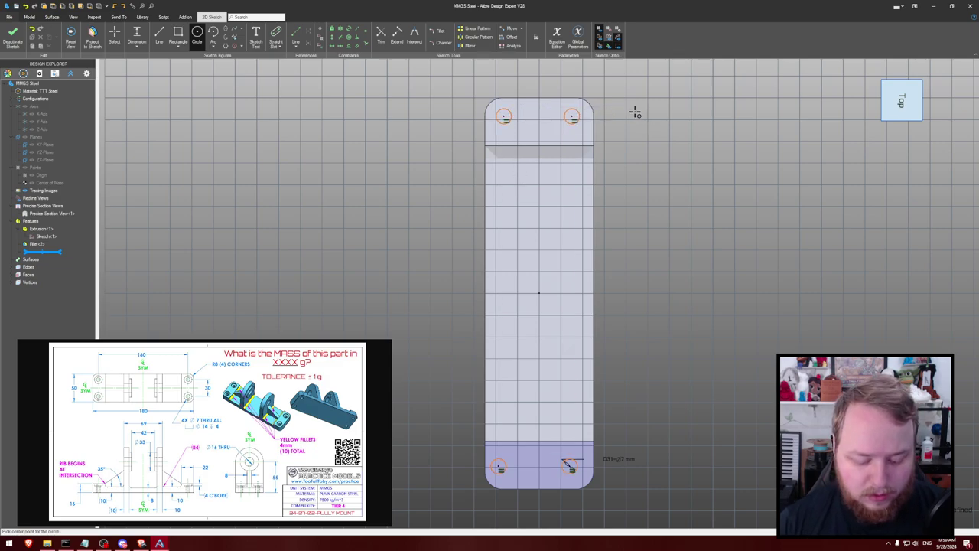
key(Escape)
Make the hole circles concentric with the corner arcs and extrude-cut them through
click(502, 114)
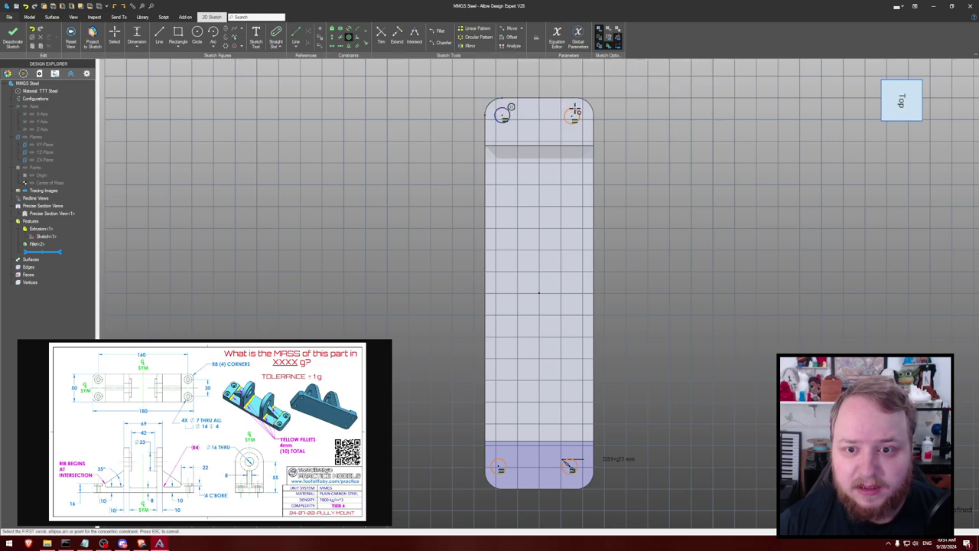
click(577, 112)
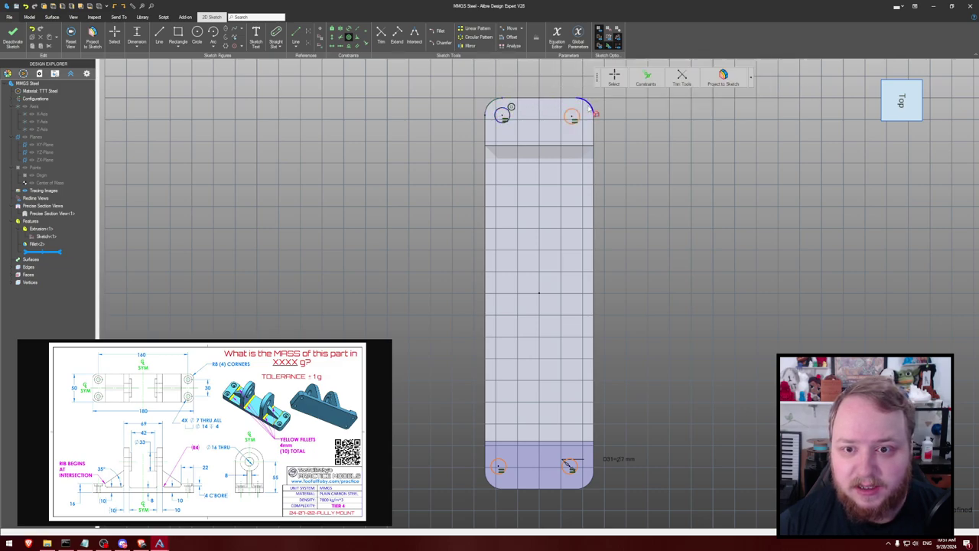
click(501, 462)
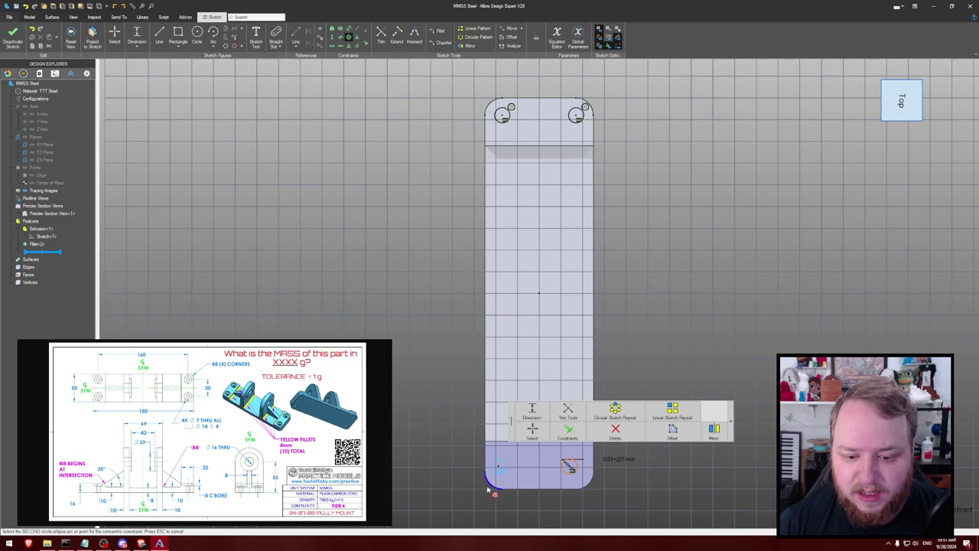
click(582, 478)
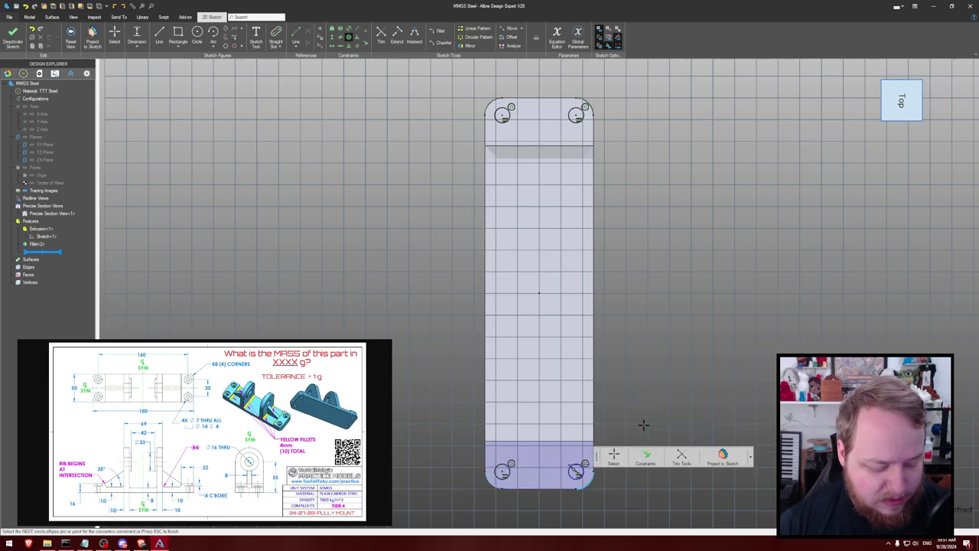
key(e)
key(Return)
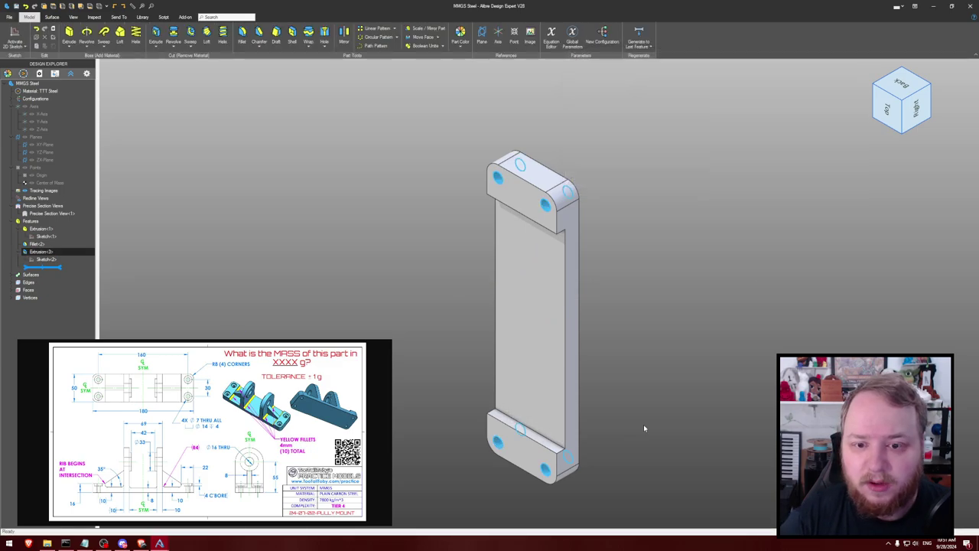
Sketch a Ø14 mm circle around the top-left hole on the plate's face
middle_drag(657, 319, 678, 306)
click(586, 192)
key(c)
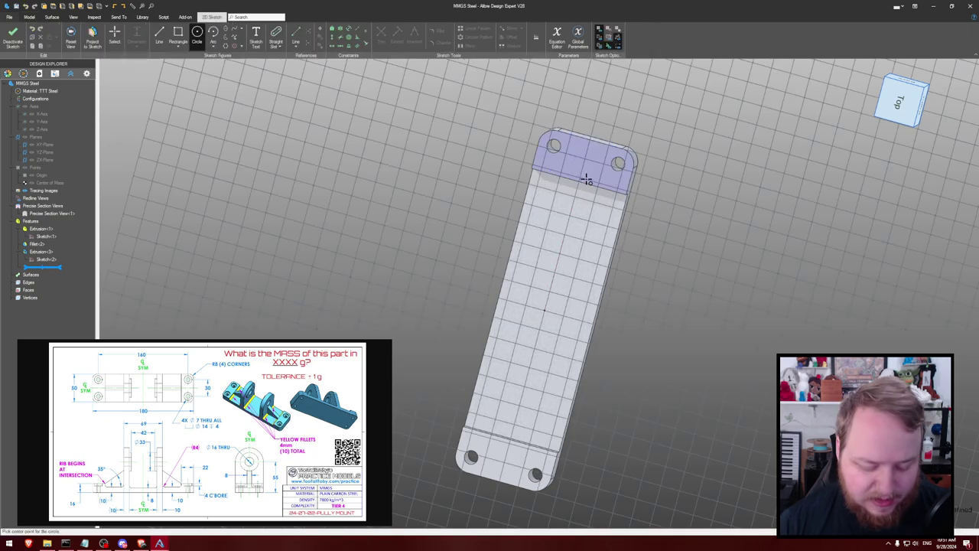
click(502, 115)
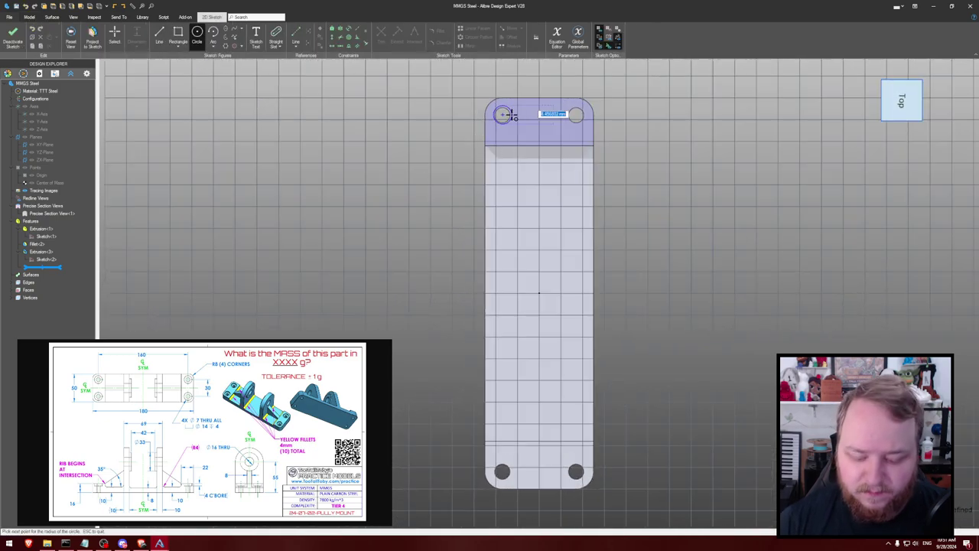
click(658, 115)
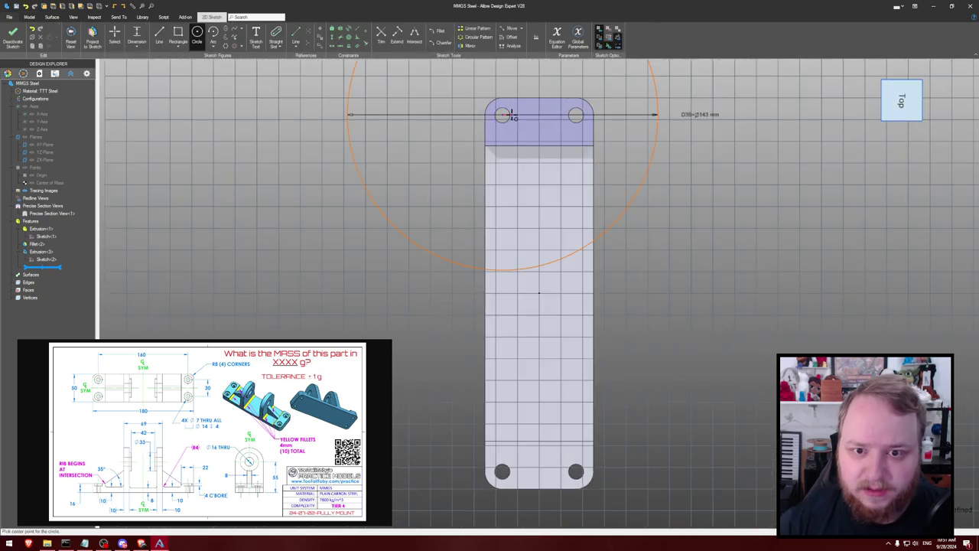
key(Escape)
double_click(707, 115)
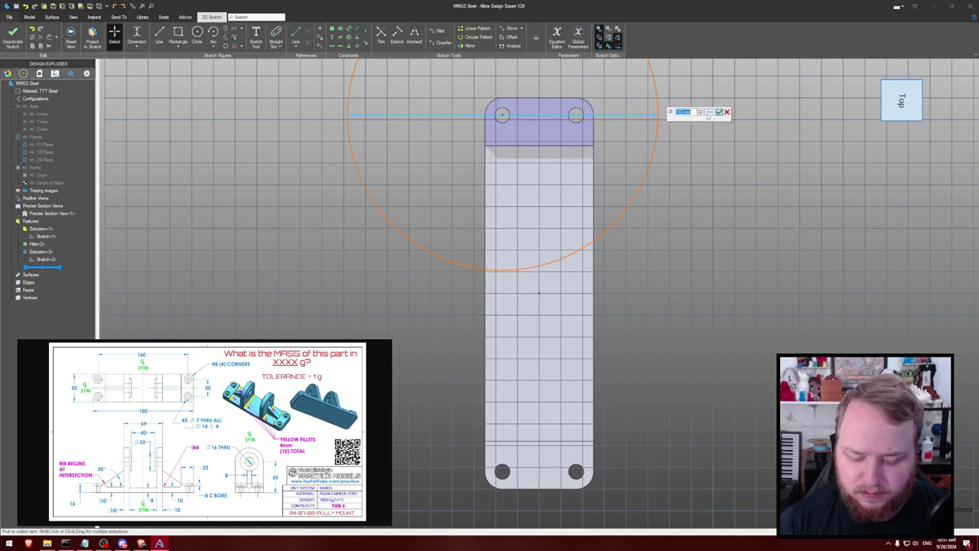
text(14)
key(Return)
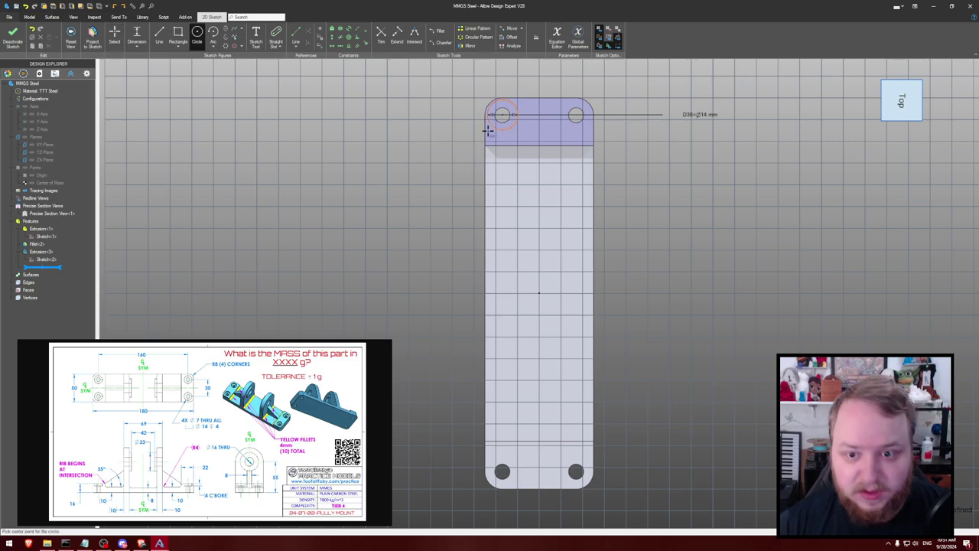
Add Ø14 mm circles around the top-right, bottom-left and bottom-right holes
key(c)
click(576, 114)
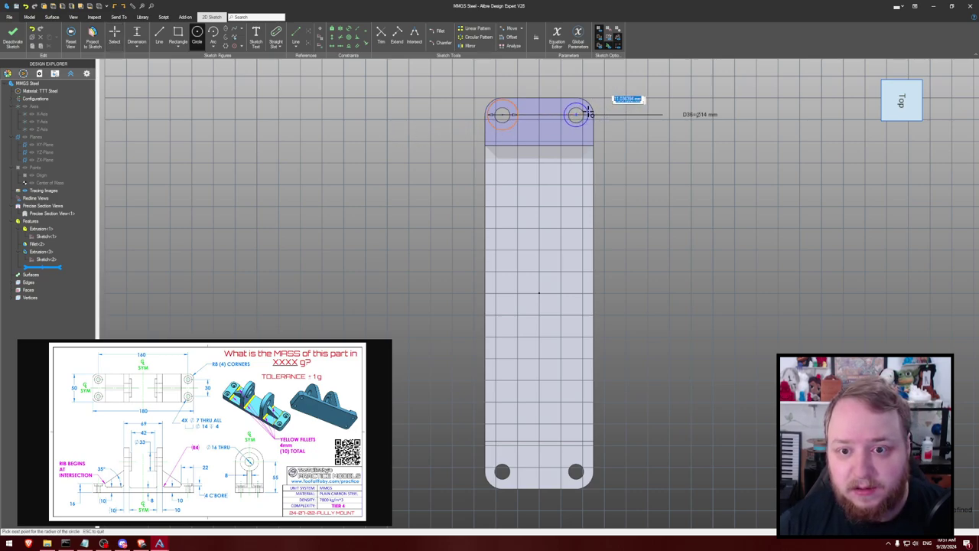
text(14)
key(Return)
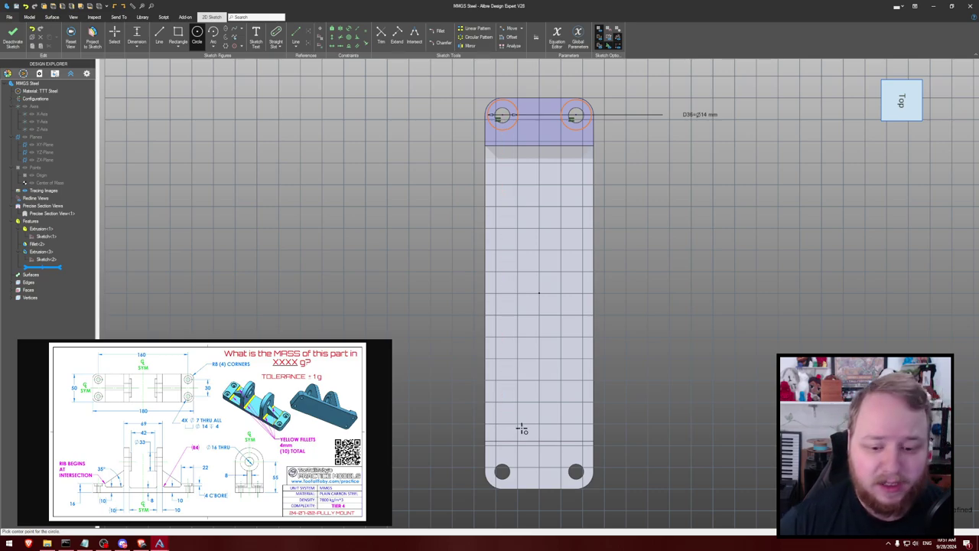
click(502, 471)
key(Return)
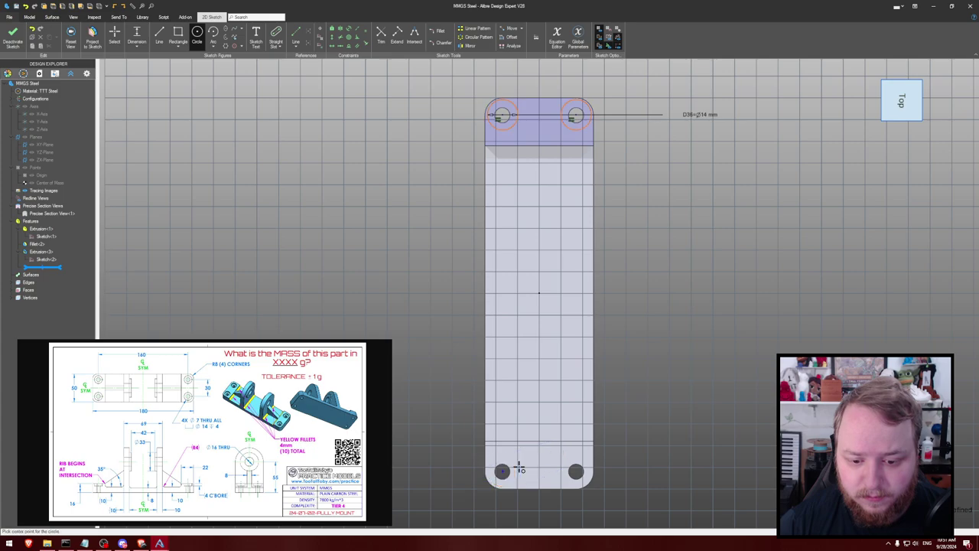
click(575, 471)
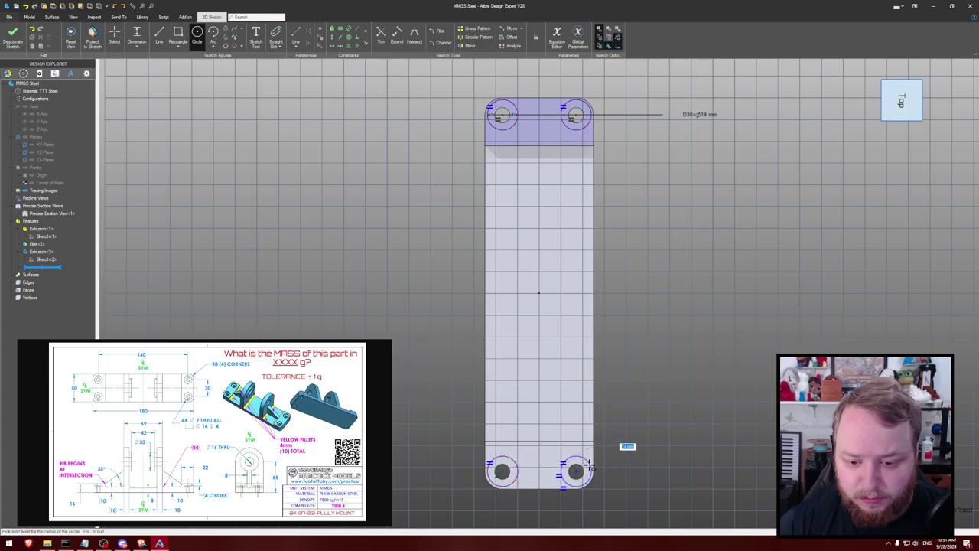
key(Return)
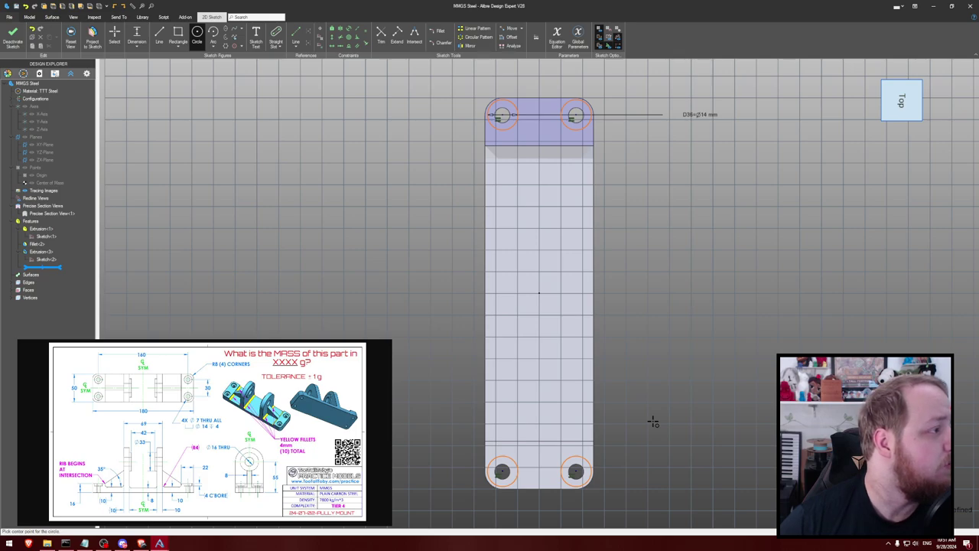
Try a concentric constraint on the bottom-right circle, then abandon the counterbore sketch
click(589, 483)
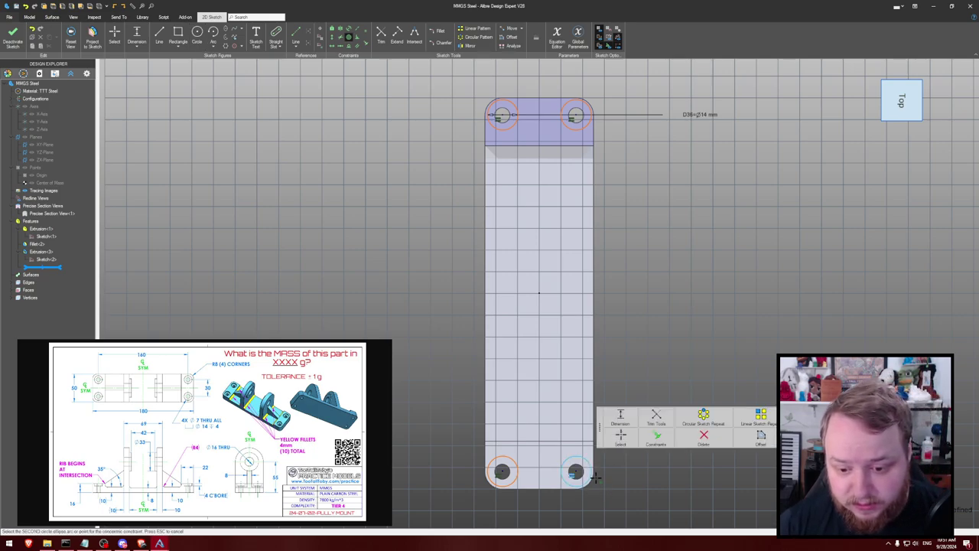
click(589, 483)
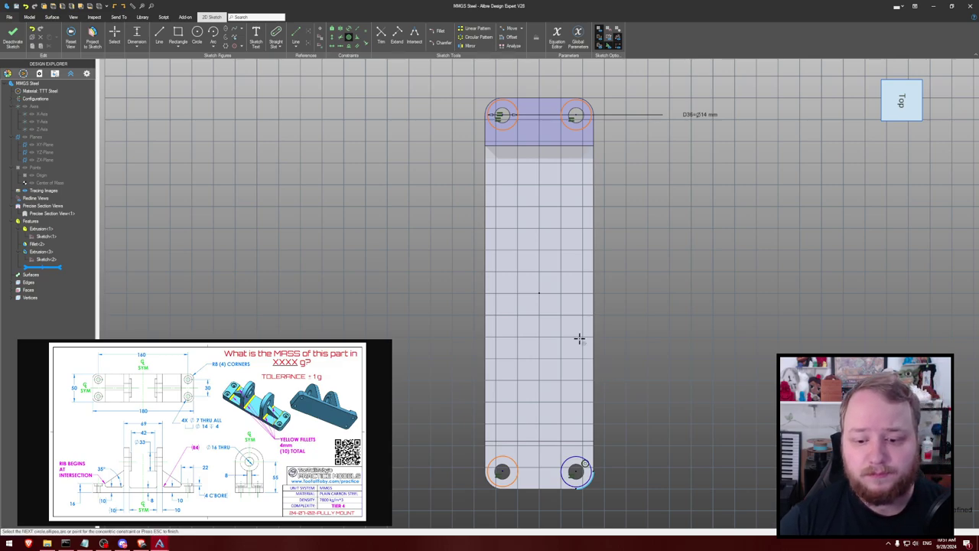
key(Escape)
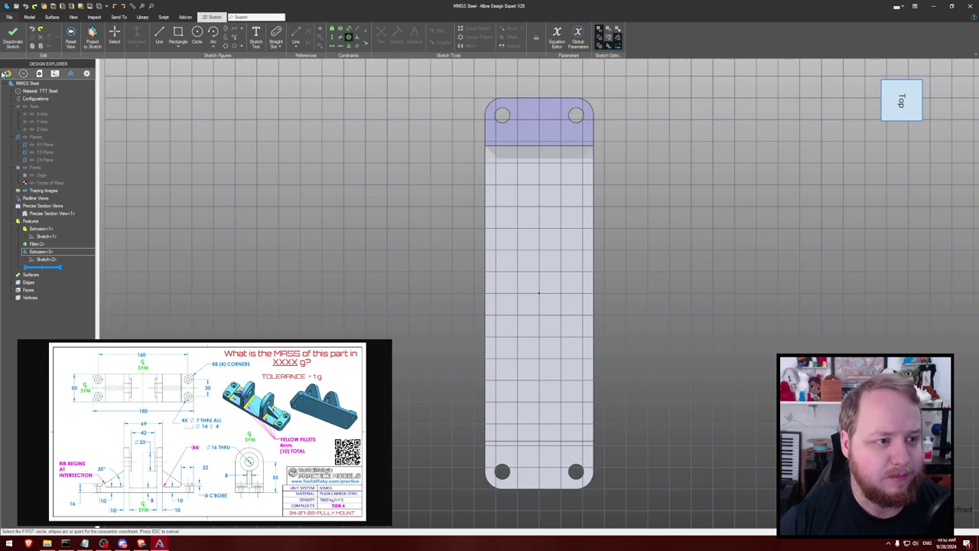
click(12, 36)
Reopen the Sketch<2> hole sketch behind the Extrusion<3> cut for editing
right_click(63, 252)
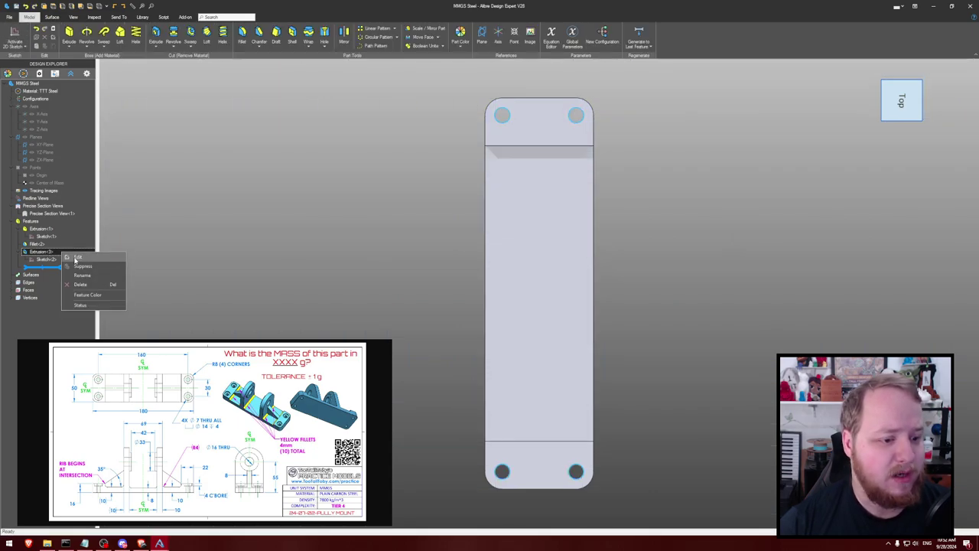
click(76, 258)
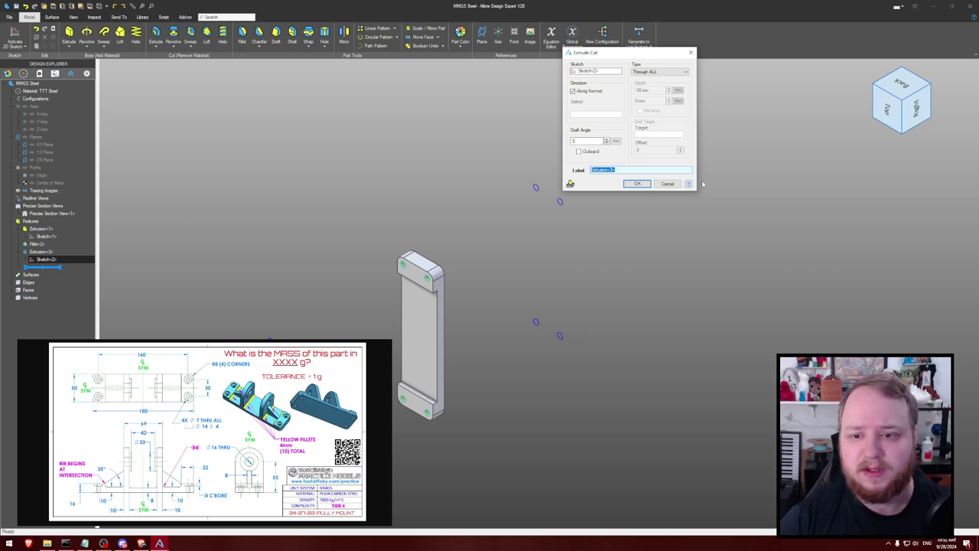
click(667, 184)
right_click(59, 261)
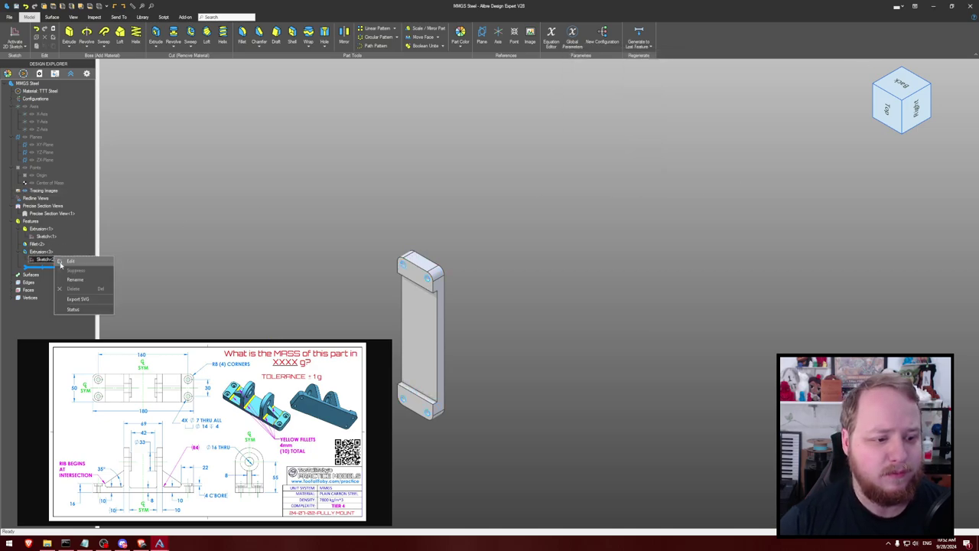
click(61, 261)
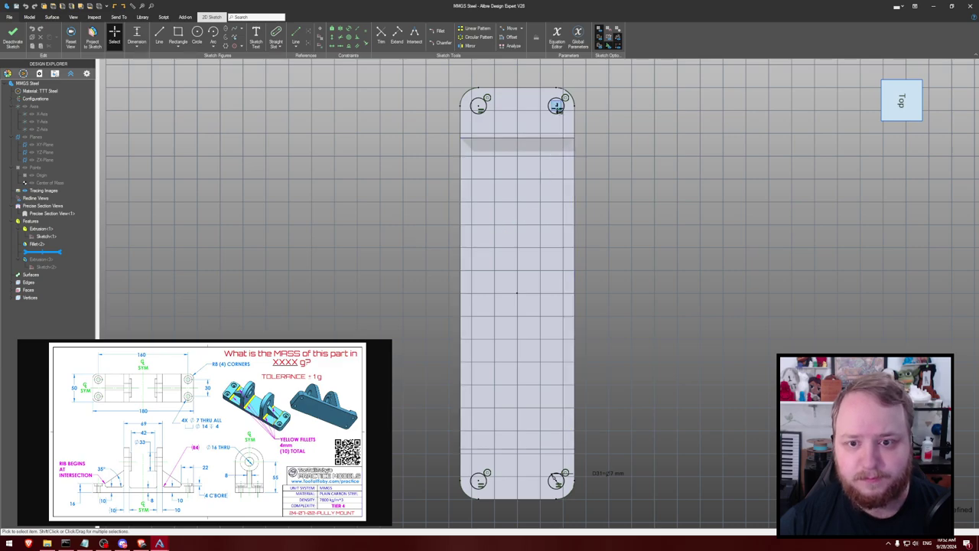
Select all four corner hole circles
click(558, 105)
shift+click(481, 101)
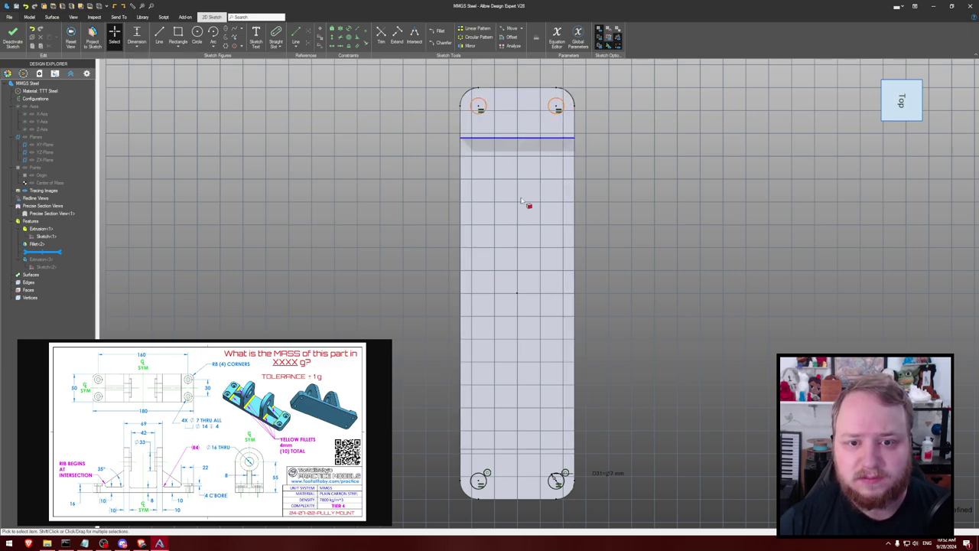
shift+click(479, 479)
shift+click(559, 478)
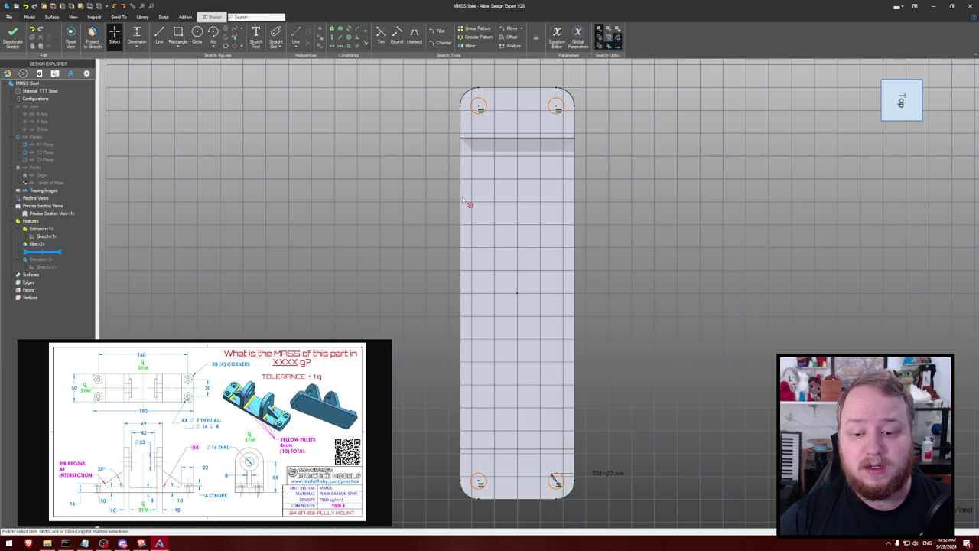
key(Escape)
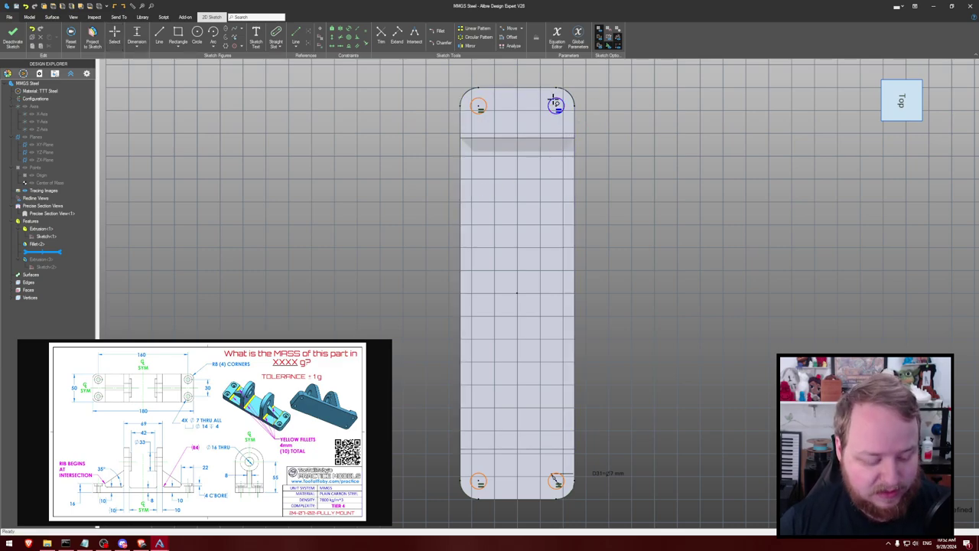
Level the top two holes and test-drag the bottom-right hole, undoing the move
click(553, 103)
click(478, 107)
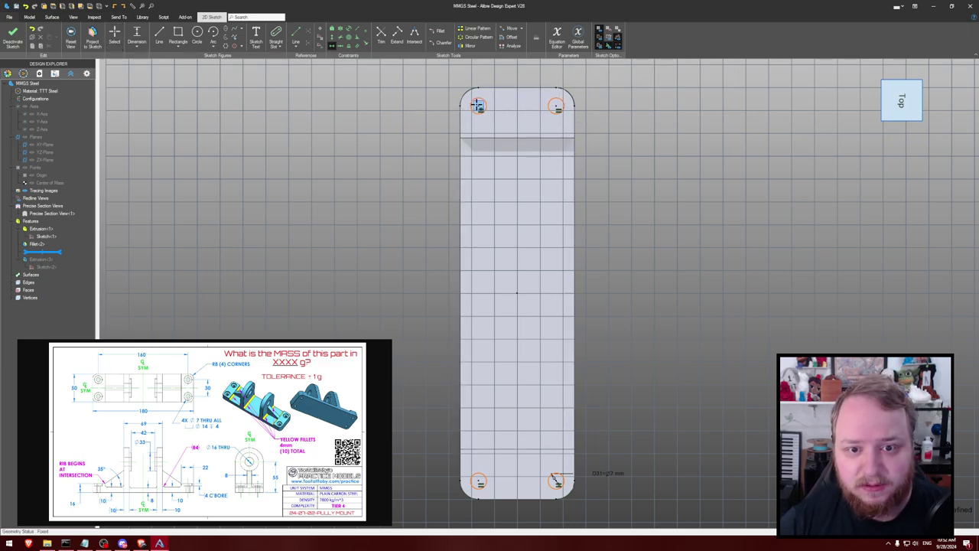
click(492, 282)
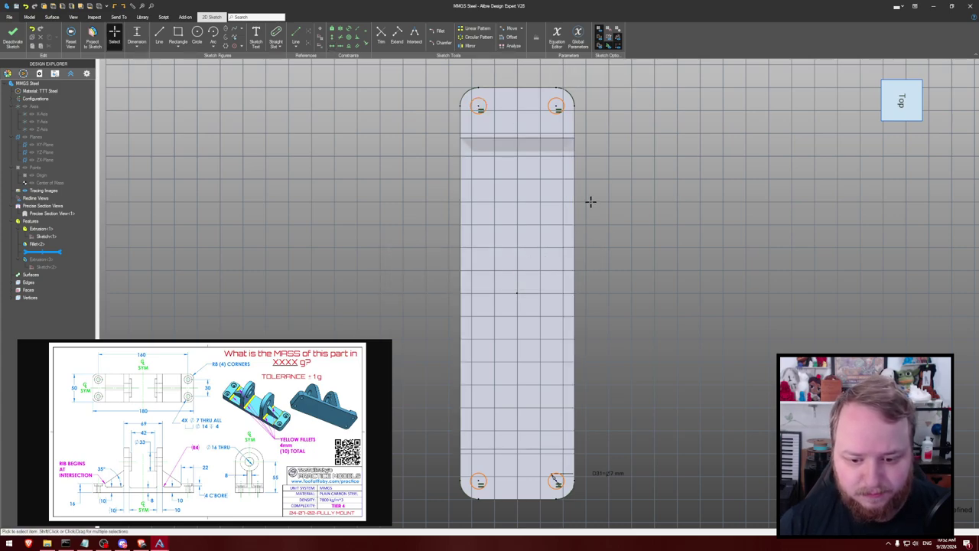
drag(556, 481, 544, 464)
key(ctrl+z)
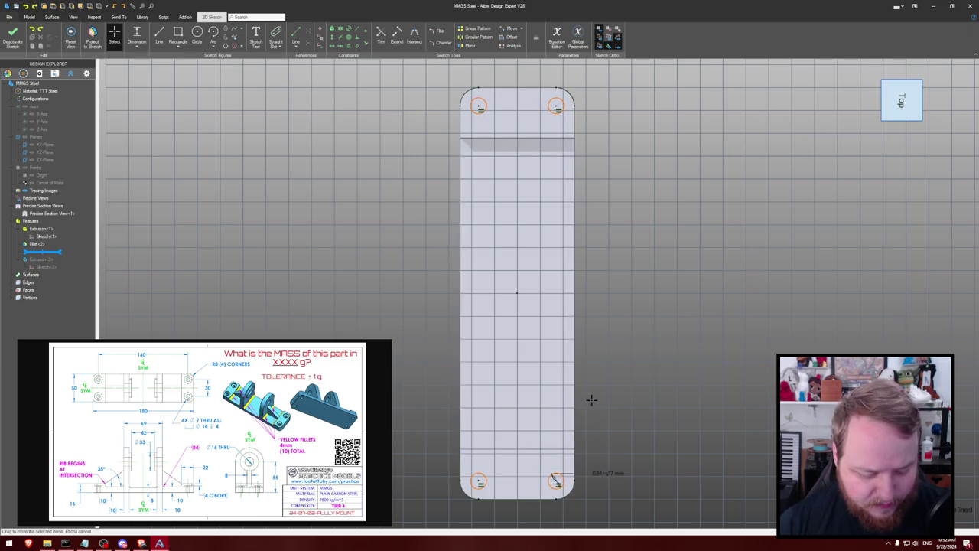
Vertically align each bottom hole under its top hole, dismissing the over-constraint warnings
key(v)
click(556, 108)
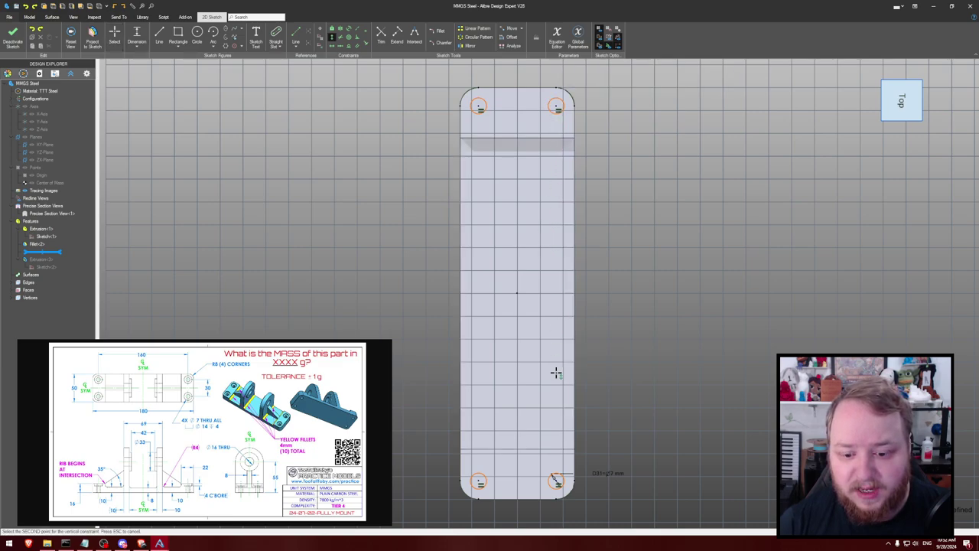
click(556, 480)
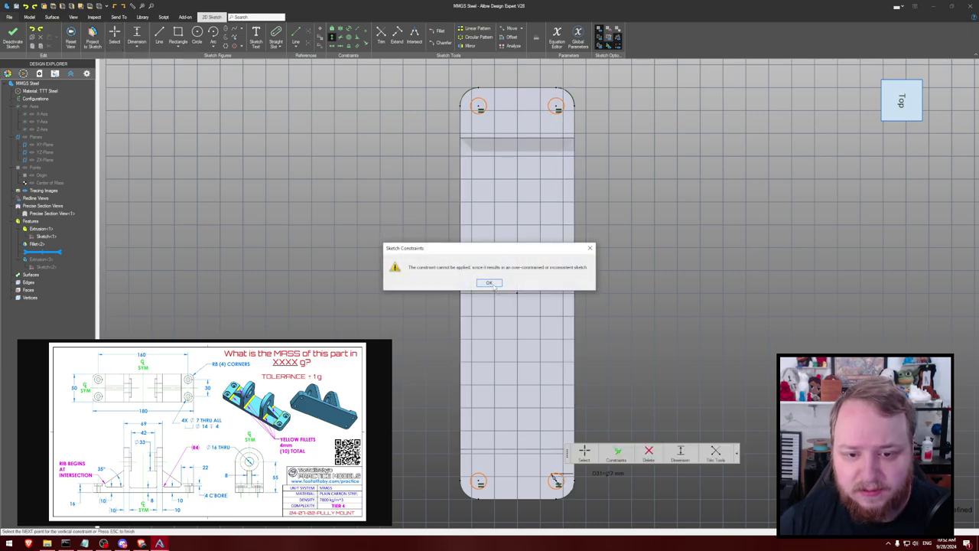
click(490, 282)
click(479, 107)
click(478, 481)
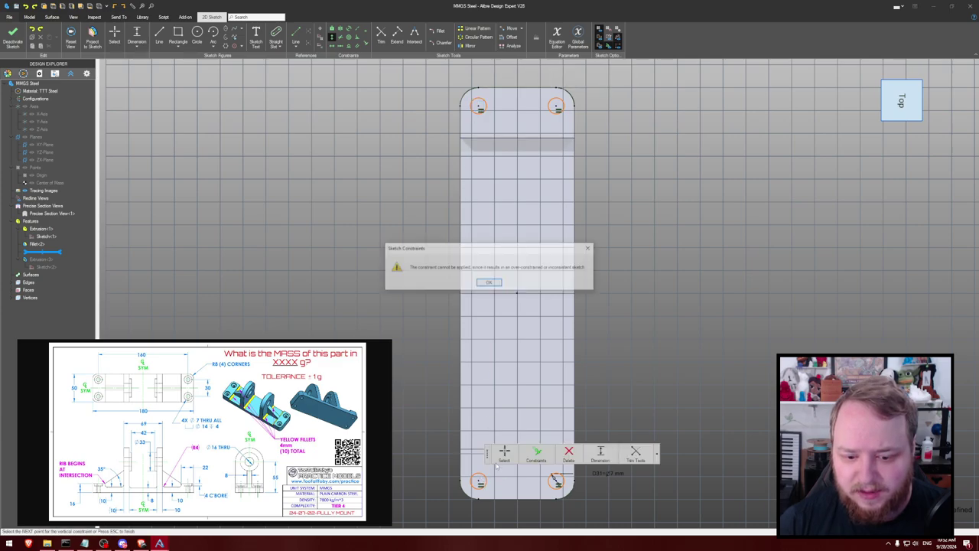
click(489, 283)
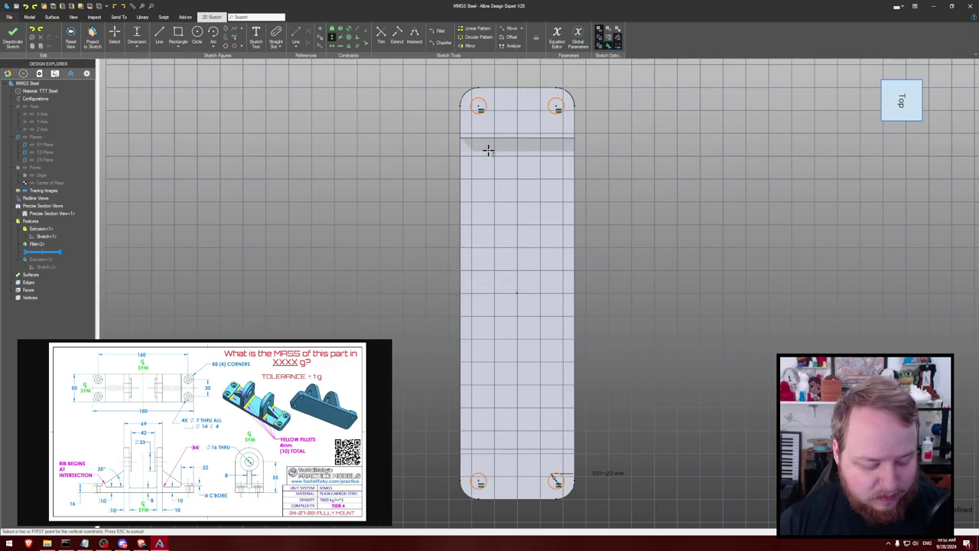
key(Escape)
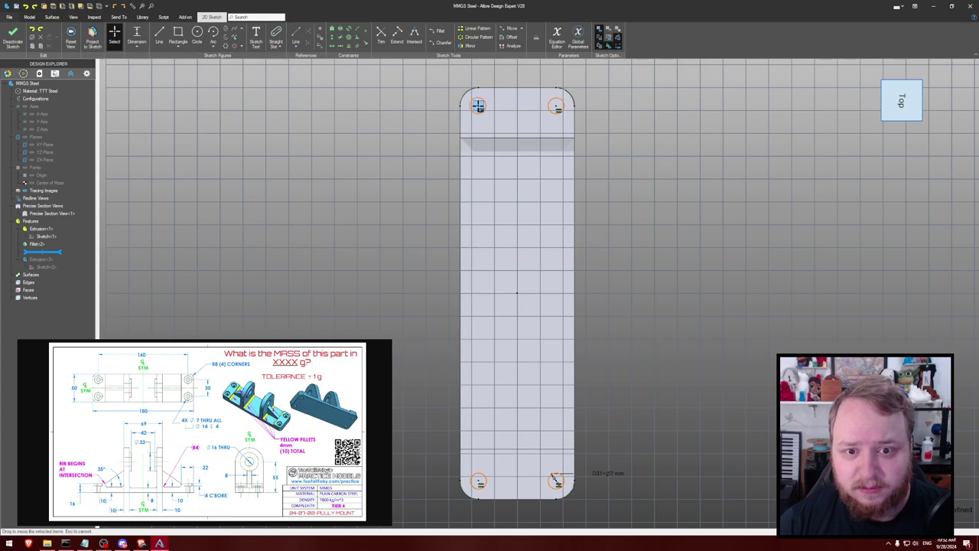
drag(478, 106, 506, 134)
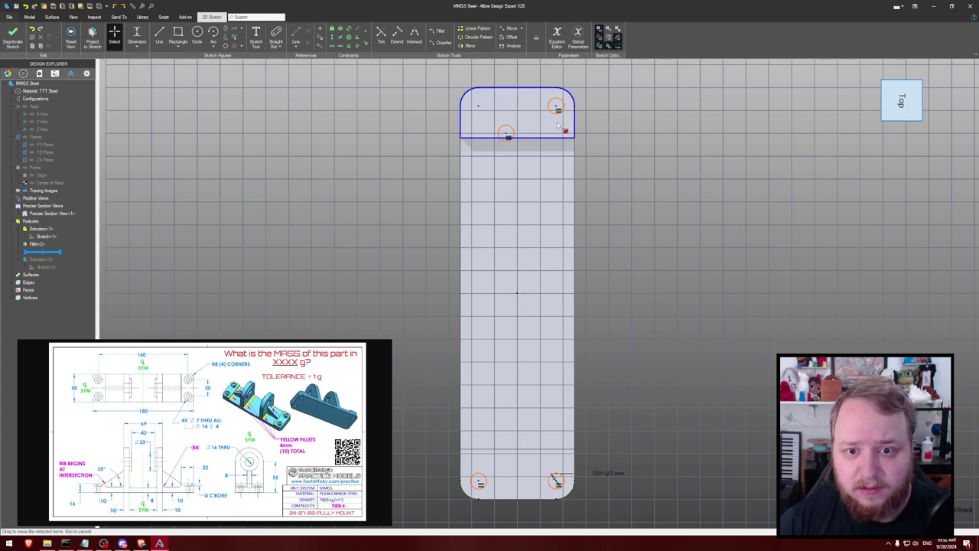
Level the top-left hole with the top-right hole and slide it along the top
key(h)
click(556, 107)
click(506, 134)
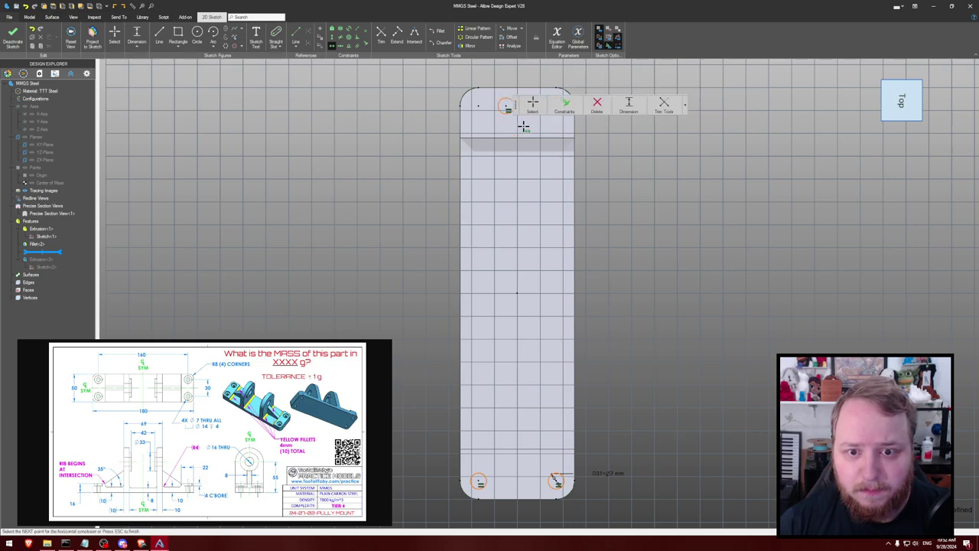
key(Escape)
drag(522, 105, 517, 103)
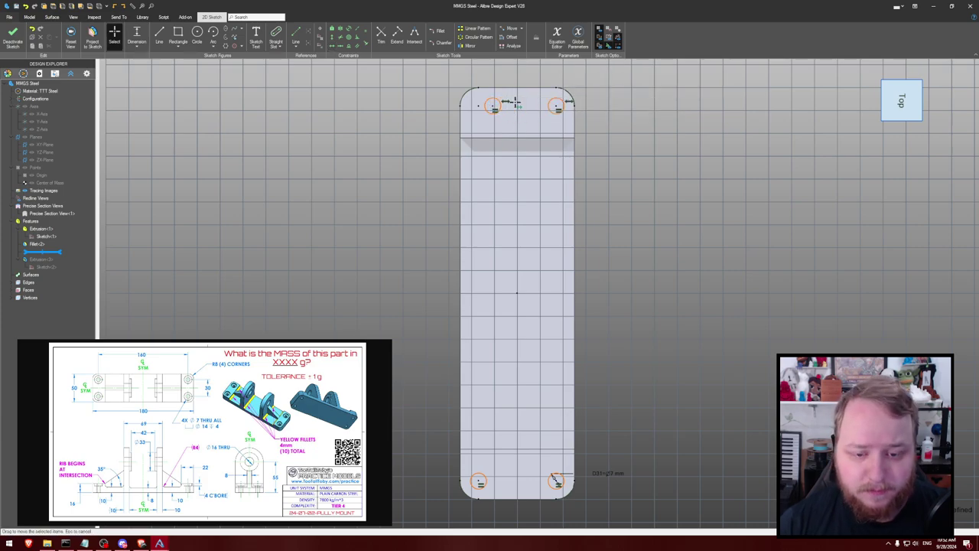
Re-align the bottom-left hole vertically under the top-left hole near the bottom edge
key(h)
click(494, 106)
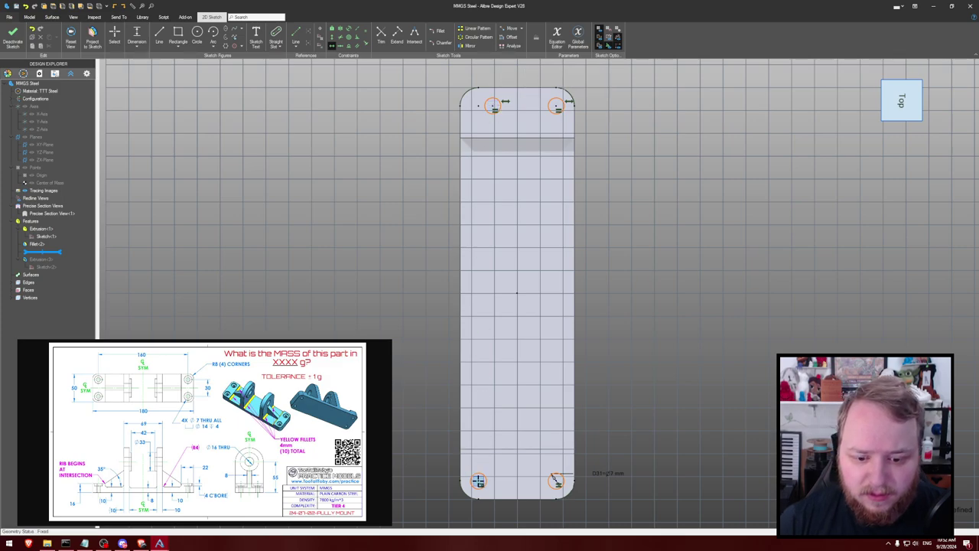
click(478, 481)
click(489, 283)
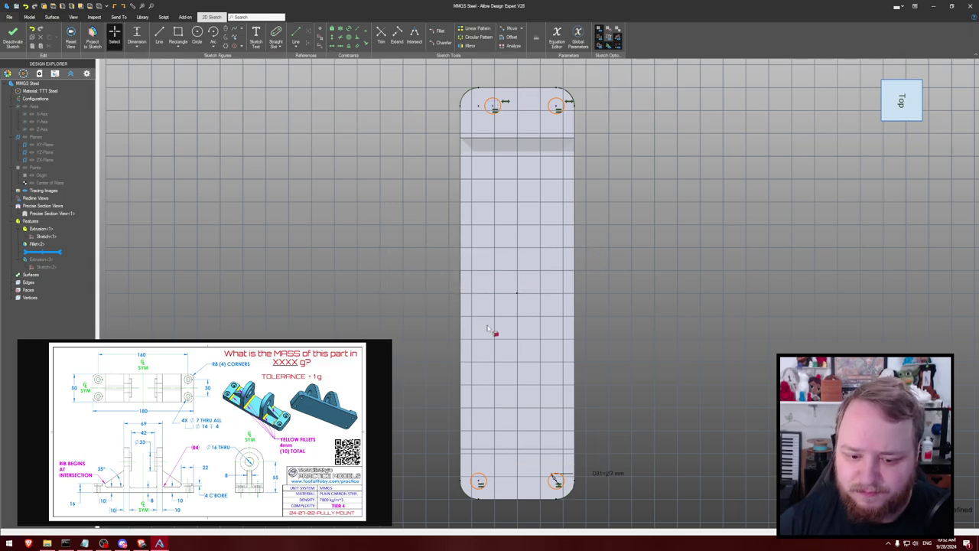
key(Escape)
drag(479, 481, 493, 428)
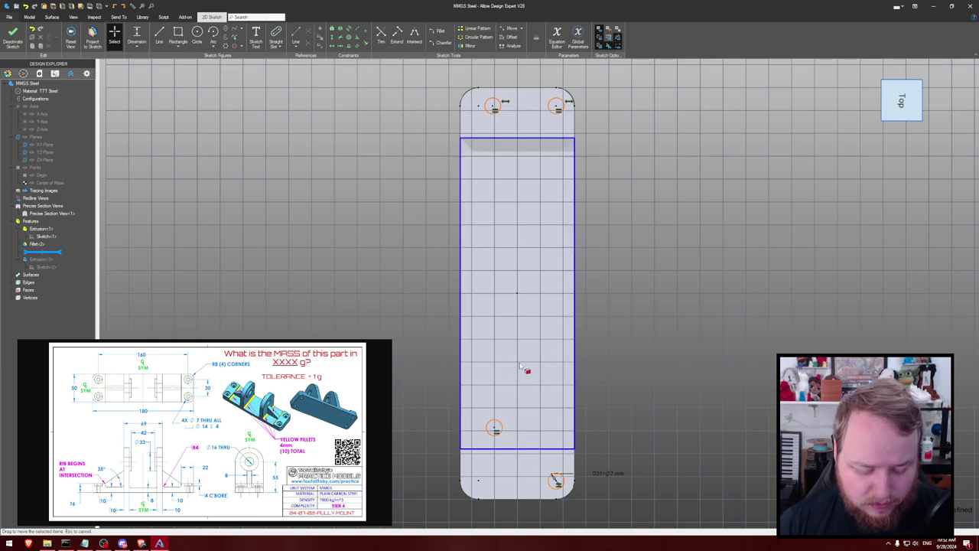
click(491, 107)
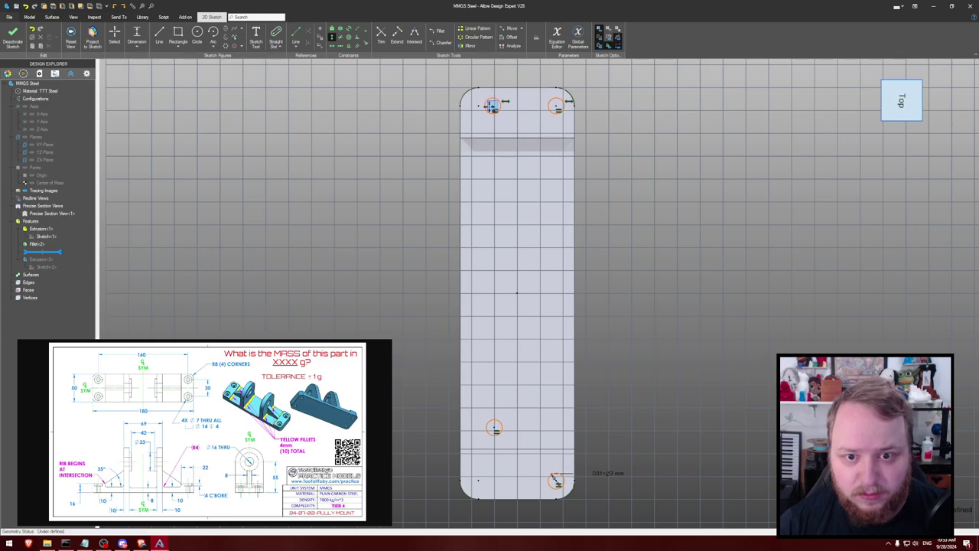
click(494, 429)
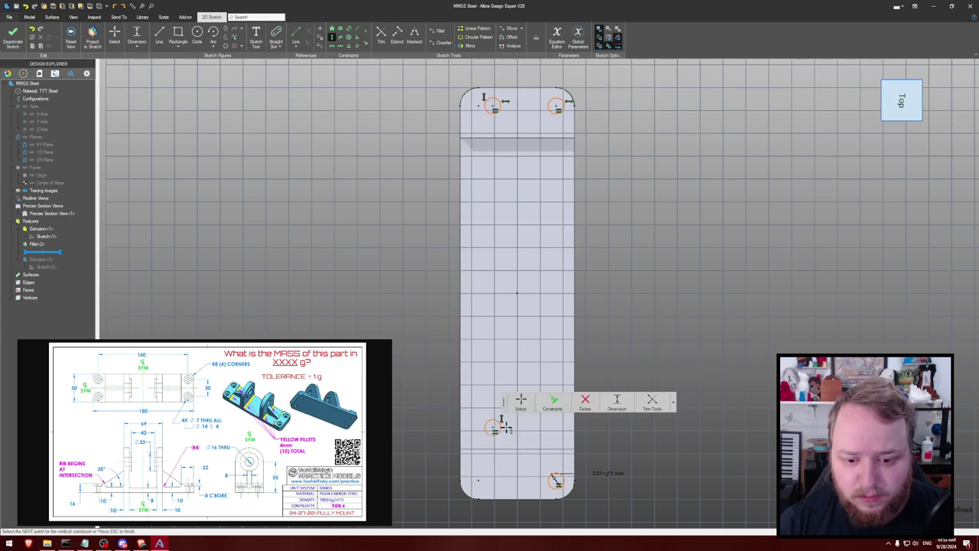
key(Escape)
drag(494, 429, 494, 467)
Align the two bottom holes horizontally and drag the holes to test their movement
key(h)
click(493, 466)
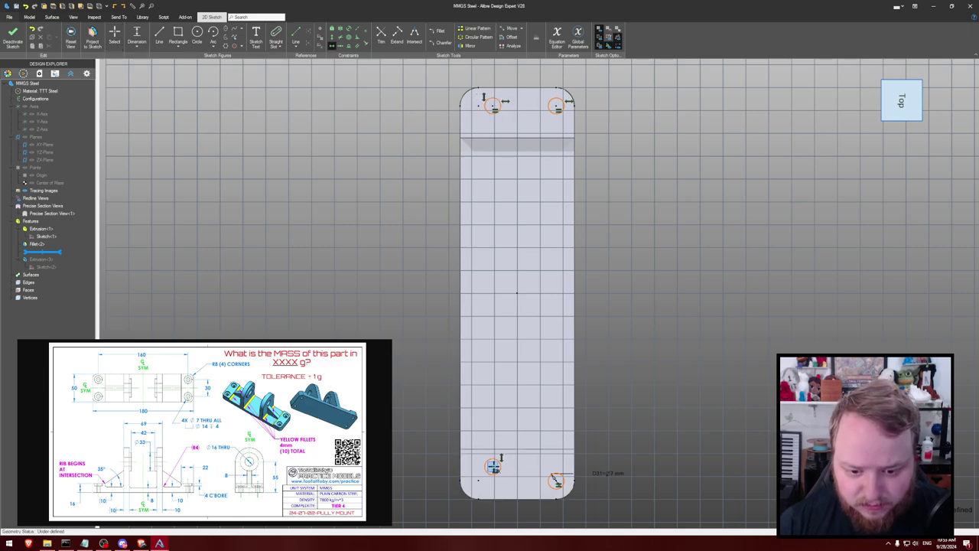
click(556, 479)
key(Escape)
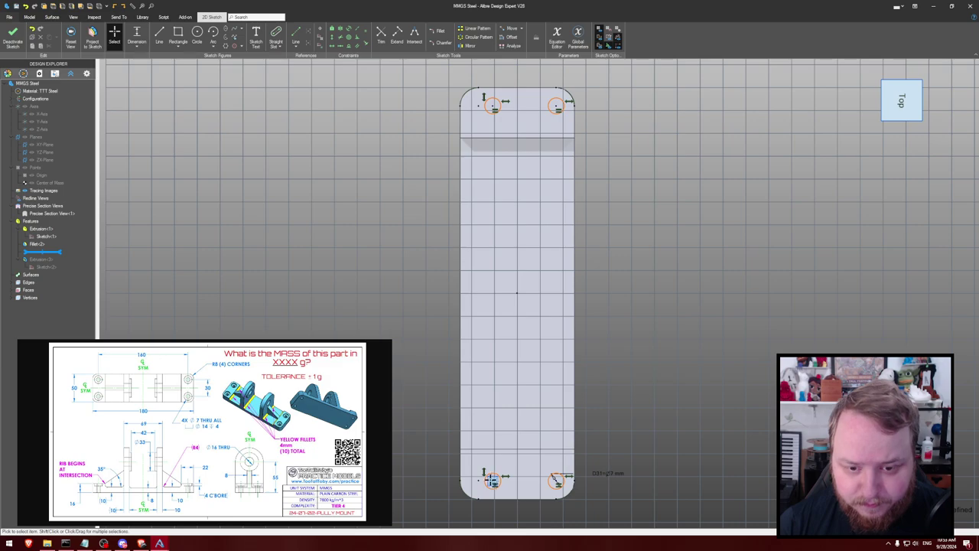
mouse_move(487, 481)
mouse_down()
mouse_move(476, 480)
mouse_move(485, 480)
mouse_up()
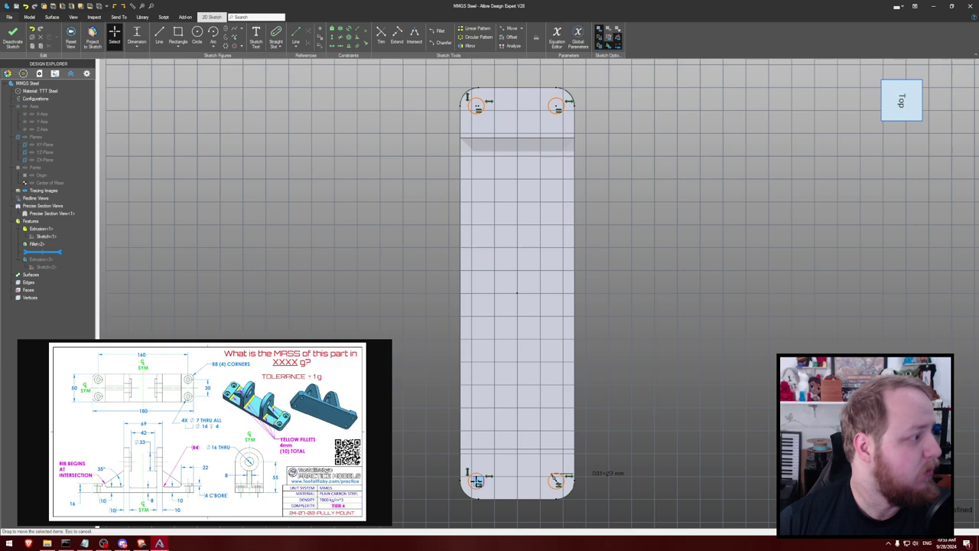
drag(483, 480, 493, 480)
drag(557, 479, 536, 478)
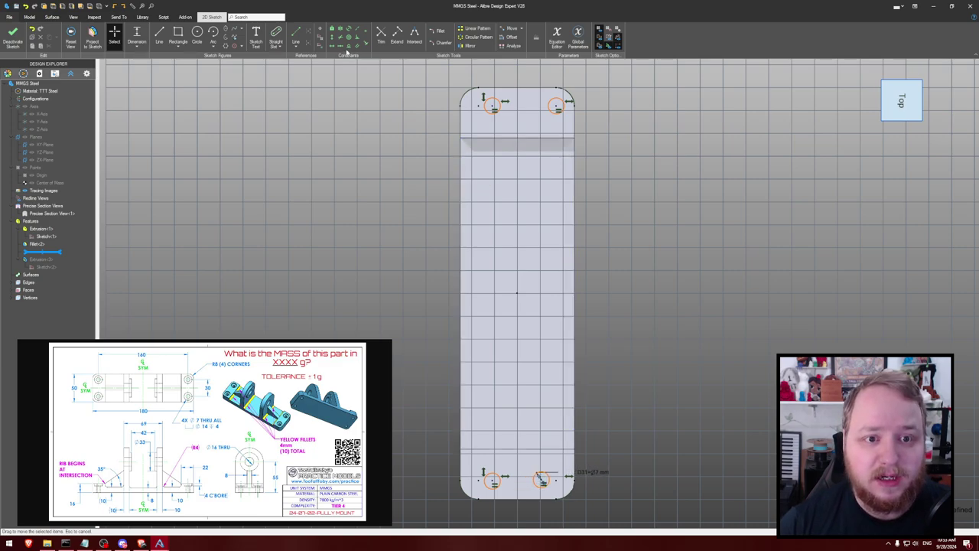
click(541, 478)
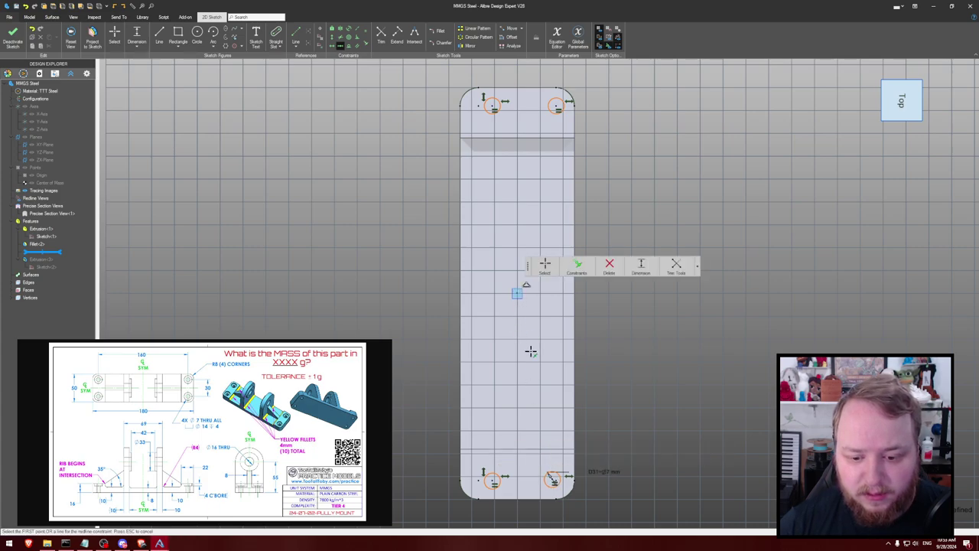
key(Escape)
drag(489, 479, 431, 480)
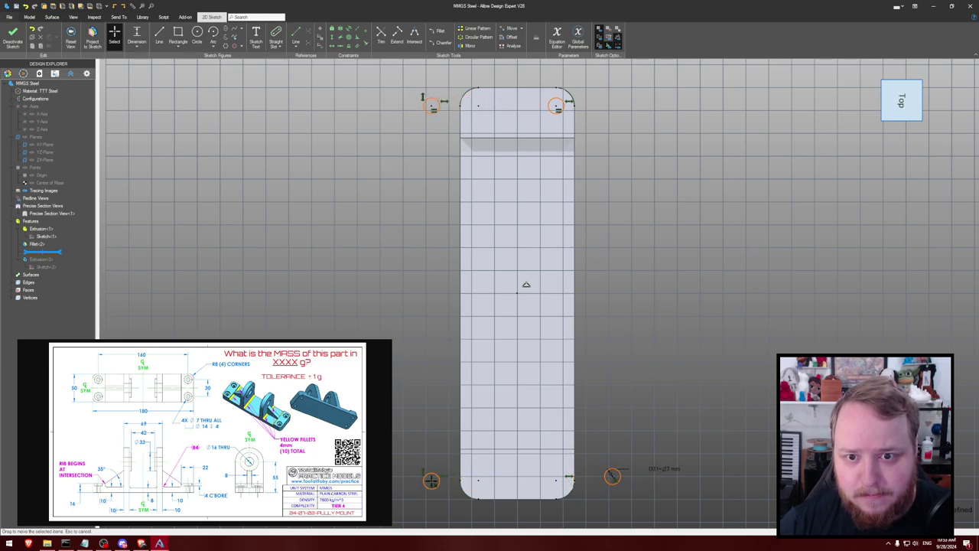
Align the bottom-right hole vertically under the top-right hole and drag-check the holes
key(v)
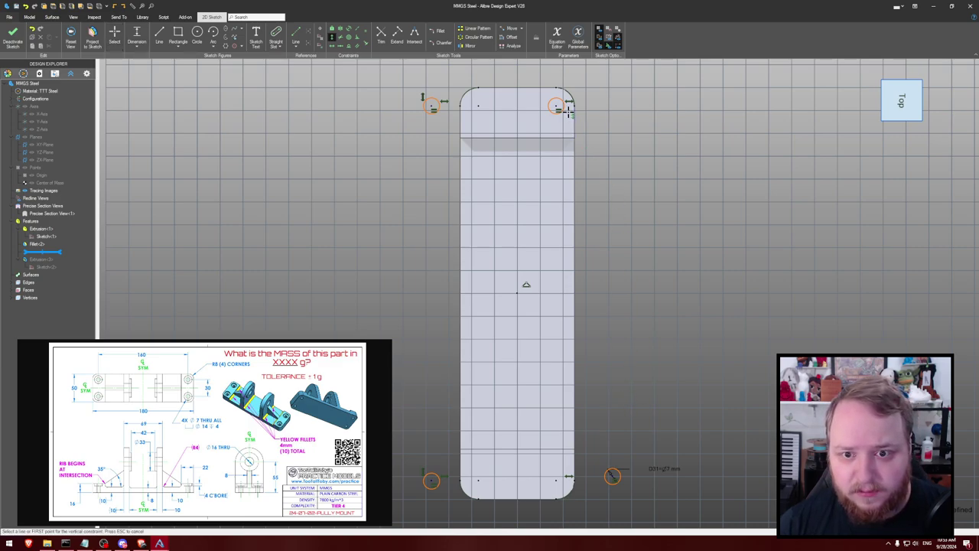
click(567, 111)
click(612, 475)
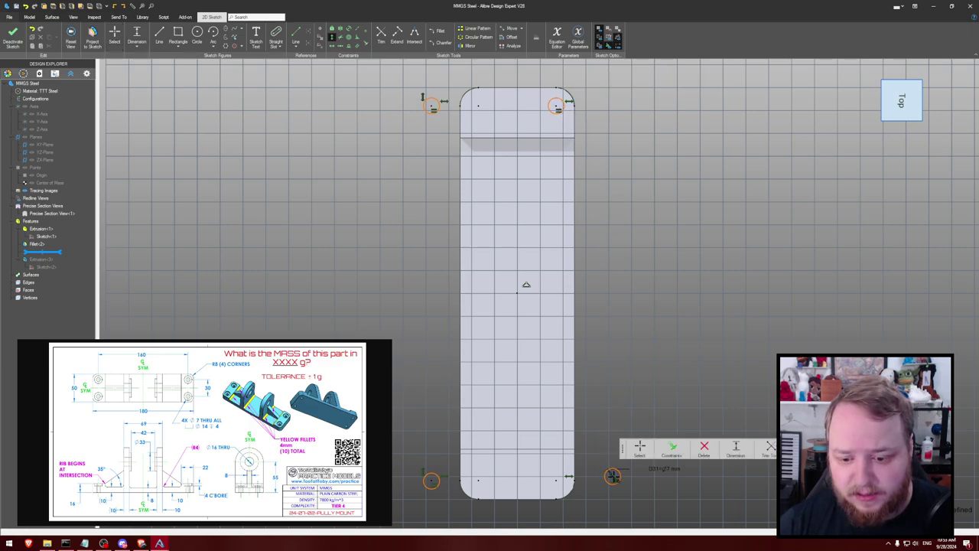
click(640, 445)
mouse_move(517, 480)
mouse_down()
mouse_move(368, 481)
mouse_move(558, 479)
mouse_move(563, 507)
mouse_move(596, 504)
mouse_move(670, 457)
mouse_up()
mouse_move(602, 494)
mouse_down()
mouse_move(650, 494)
mouse_move(577, 511)
mouse_move(558, 459)
mouse_move(618, 490)
mouse_move(623, 463)
mouse_move(549, 464)
mouse_up()
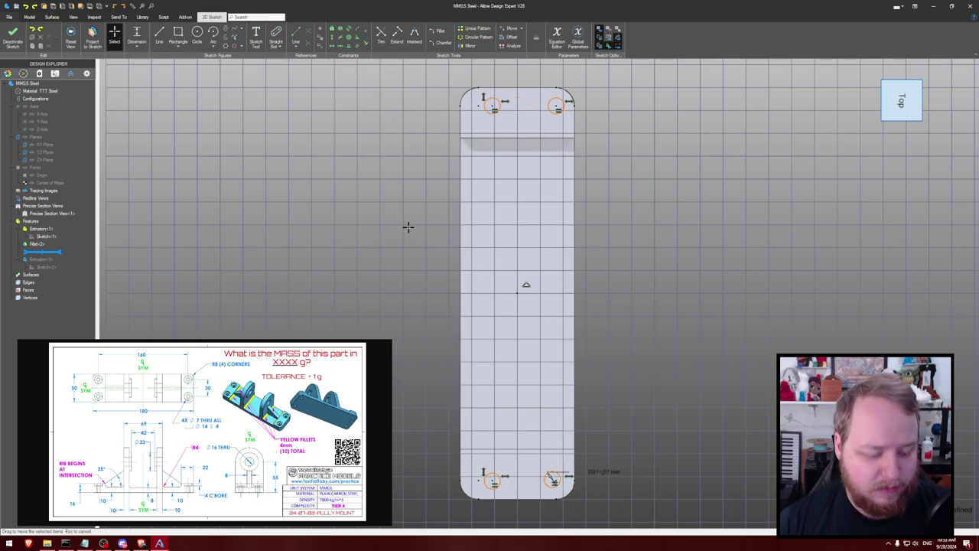
Undo the old circles and draw four equal circles on the corner hole centre points
key(ctrl+z)
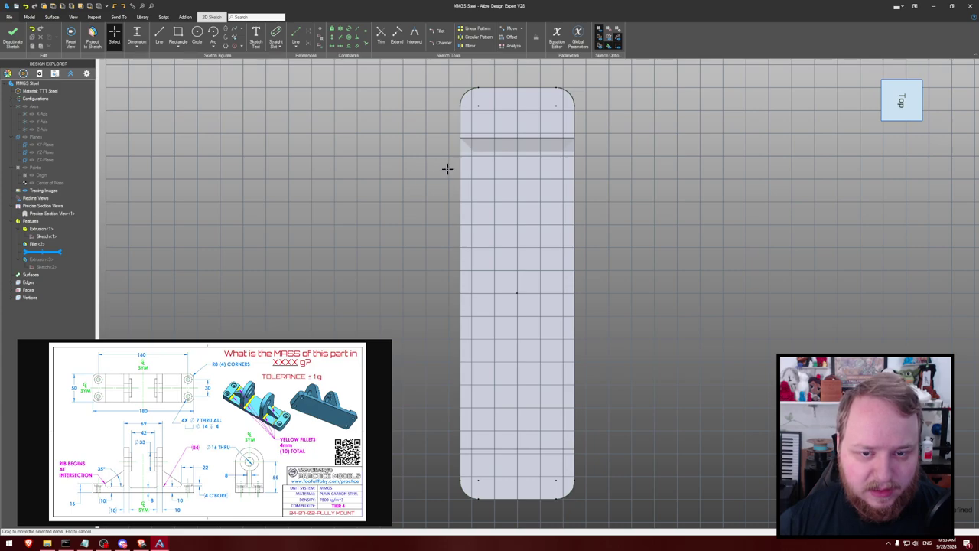
key(c)
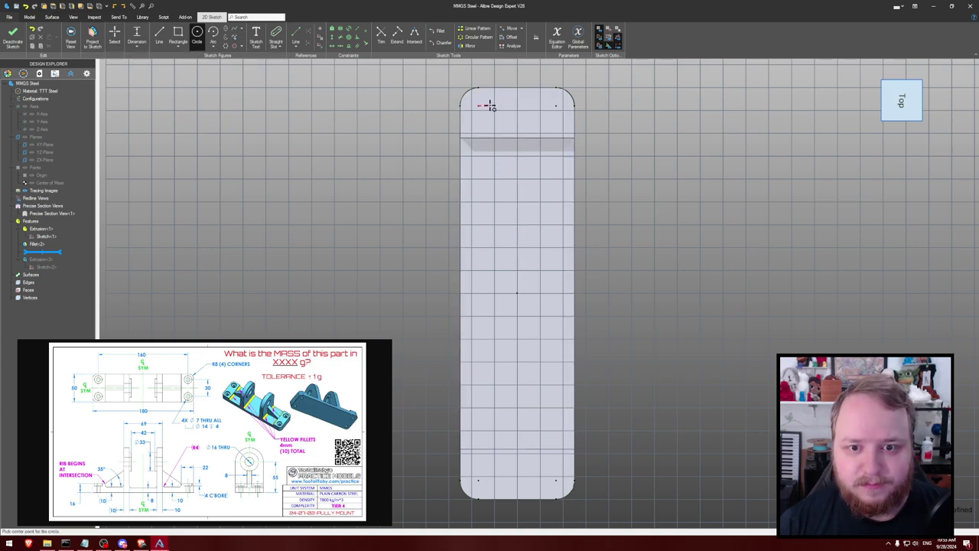
click(490, 106)
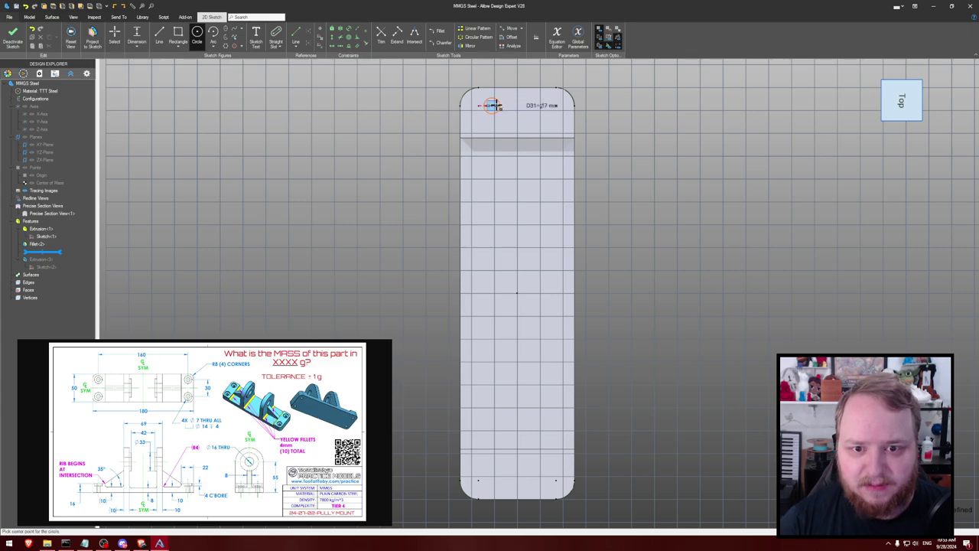
click(526, 107)
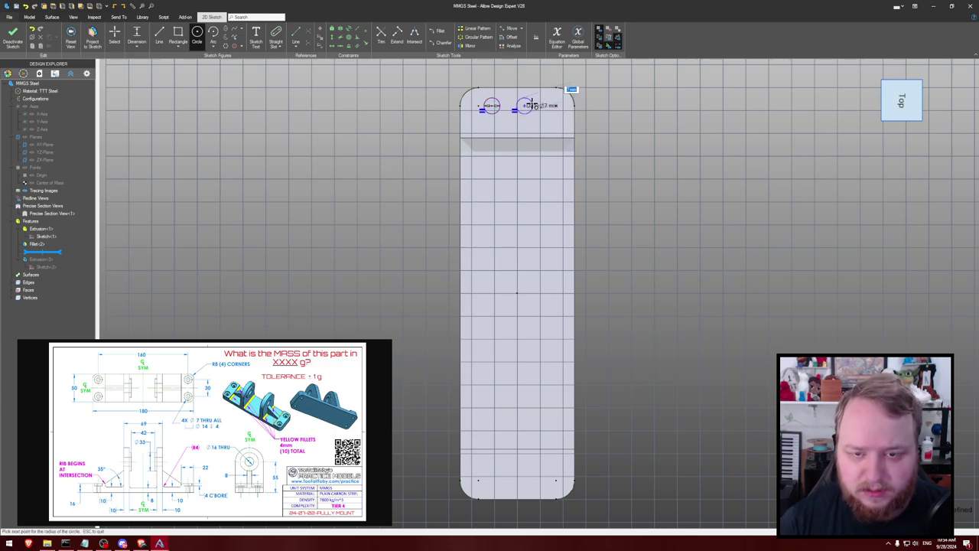
click(530, 105)
click(488, 480)
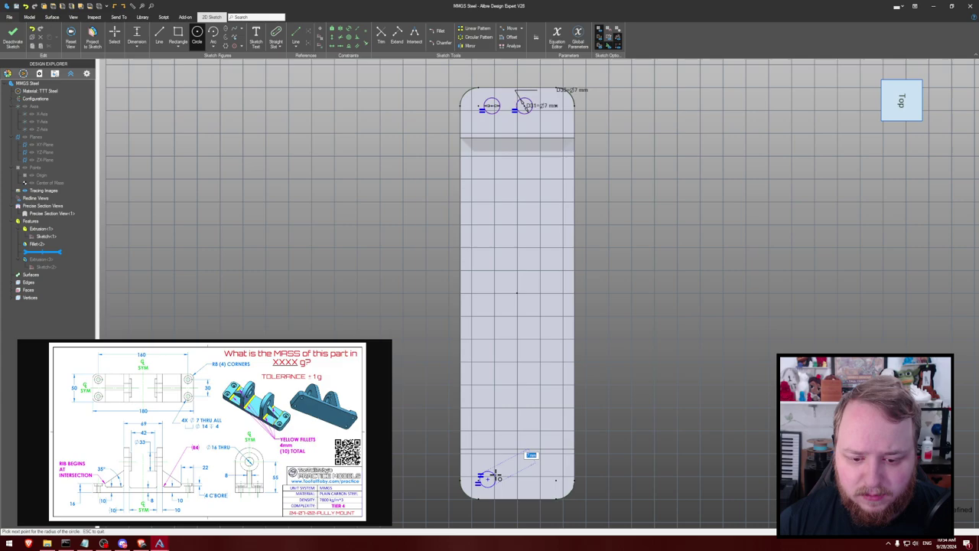
click(493, 480)
click(540, 480)
click(547, 479)
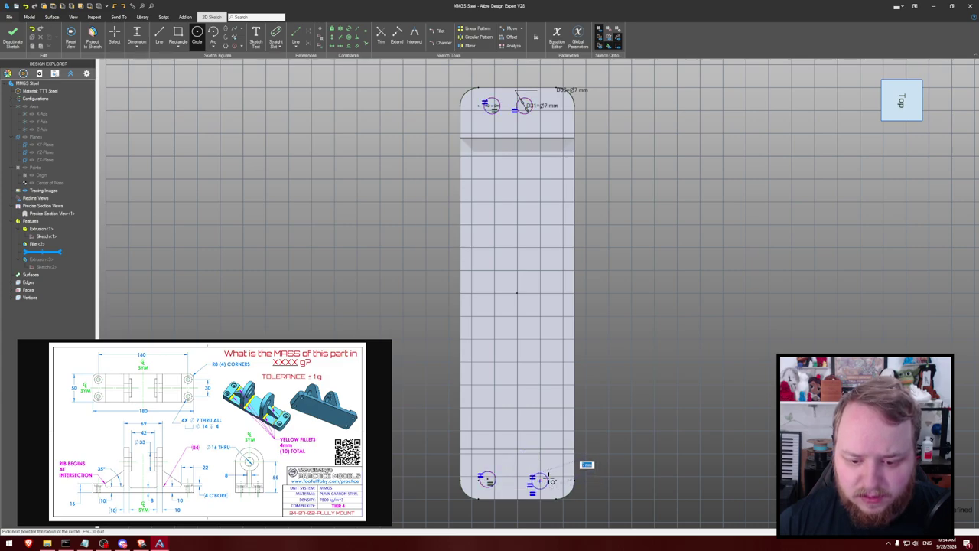
key(Escape)
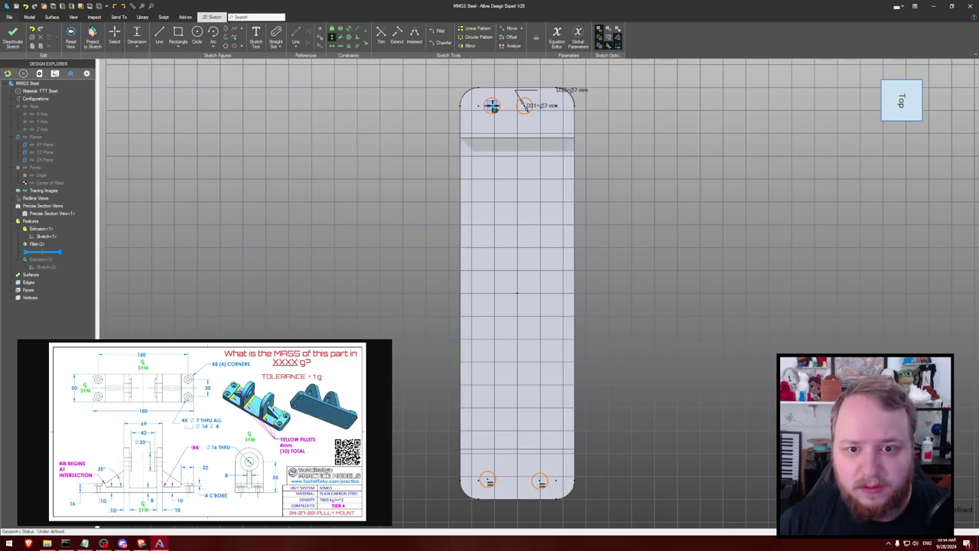
Vertically align the left hole pair and the right hole pair
click(487, 479)
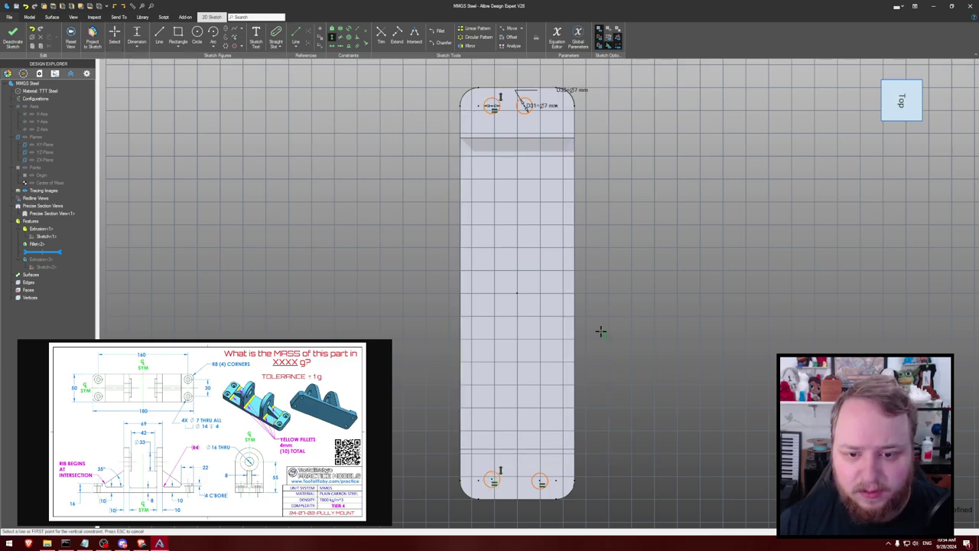
click(524, 106)
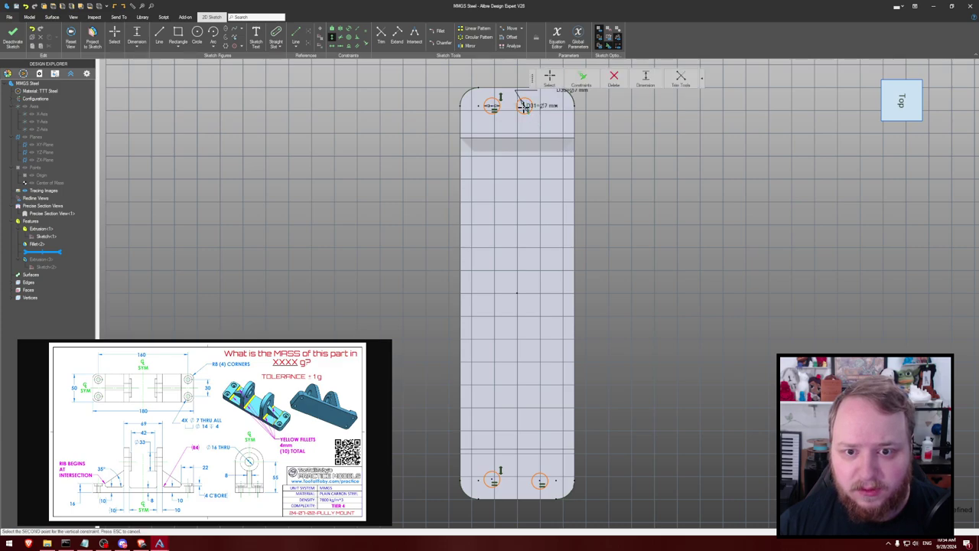
click(540, 479)
key(Escape)
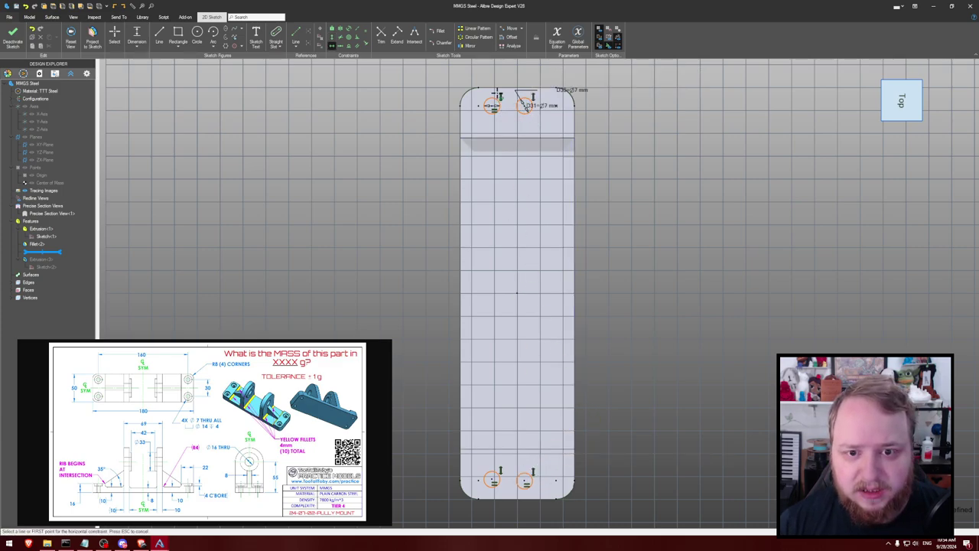
Drag the right and left hole pairs sideways to check their constrained positions
click(525, 107)
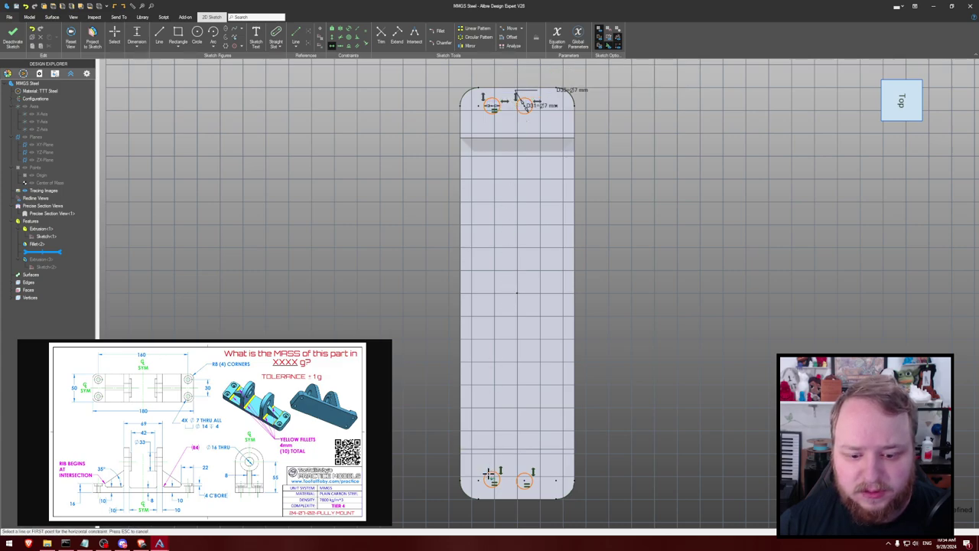
click(524, 480)
key(h)
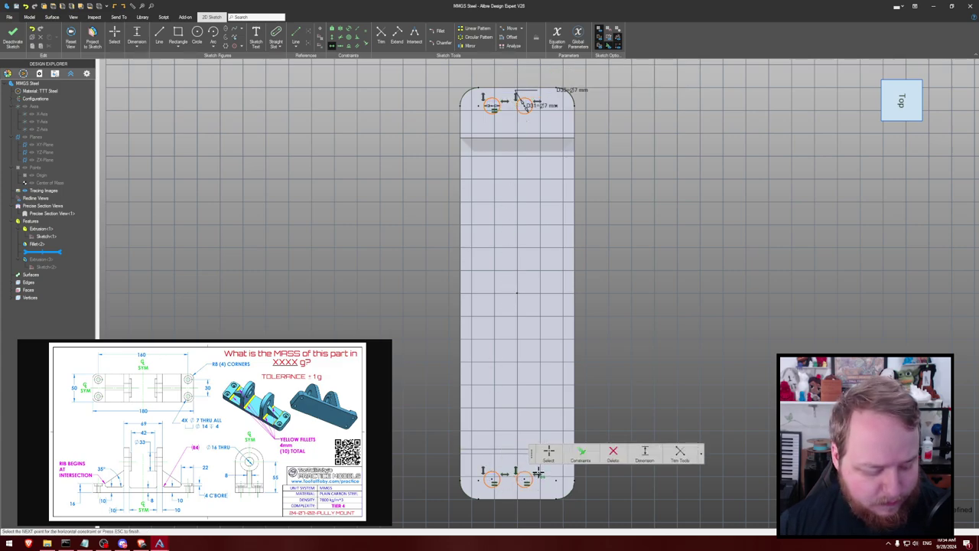
key(Escape)
drag(526, 478, 556, 476)
drag(492, 476, 443, 479)
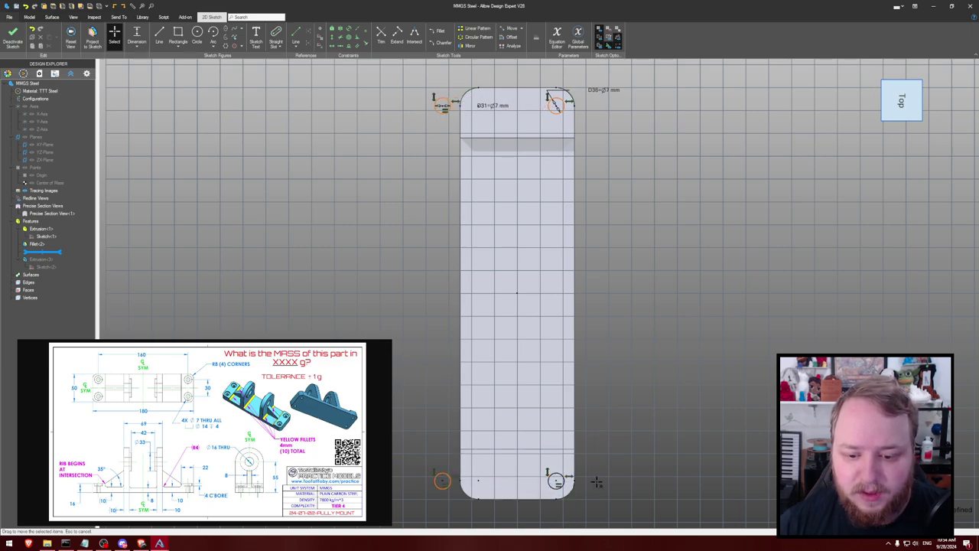
click(556, 481)
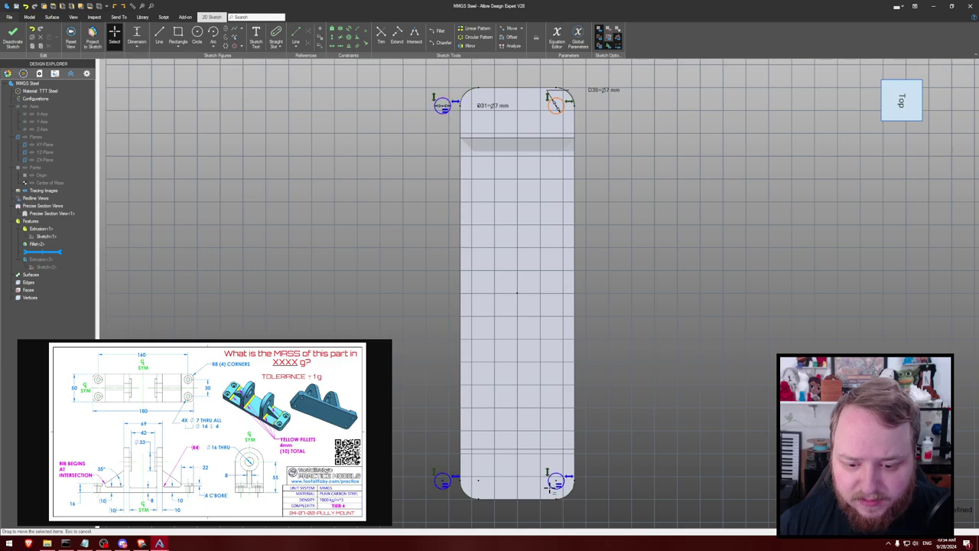
scroll(556, 482, up, 2)
scroll(600, 482, up, 3)
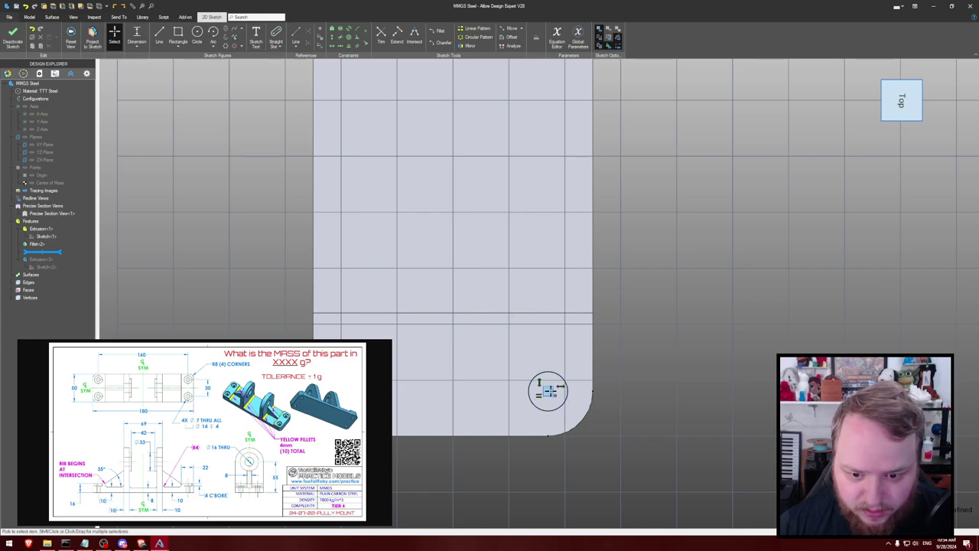
click(549, 391)
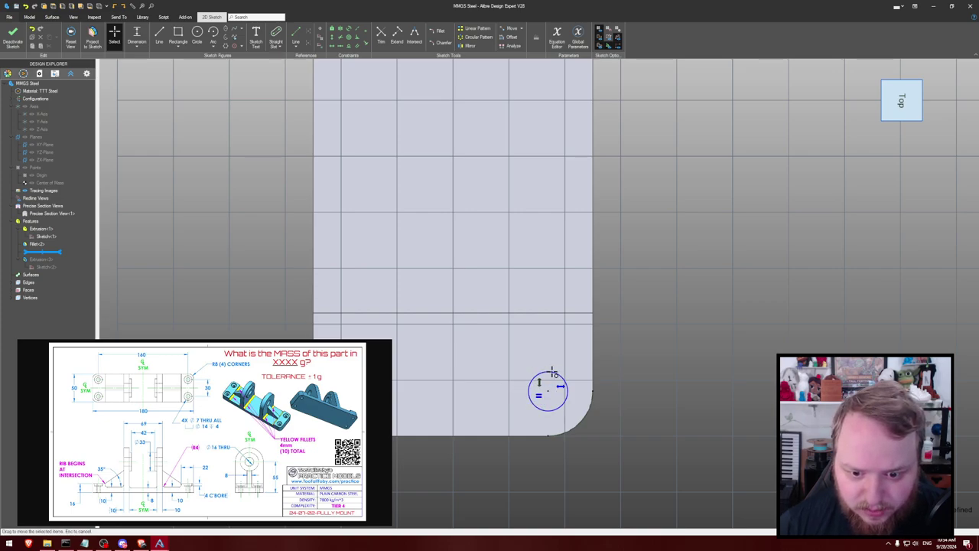
click(543, 374)
scroll(540, 397, up, 2)
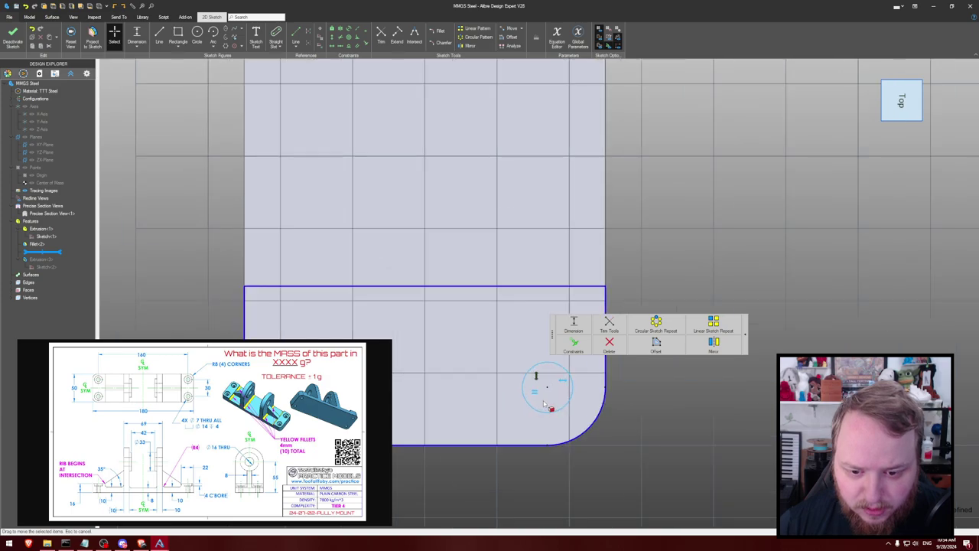
click(550, 385)
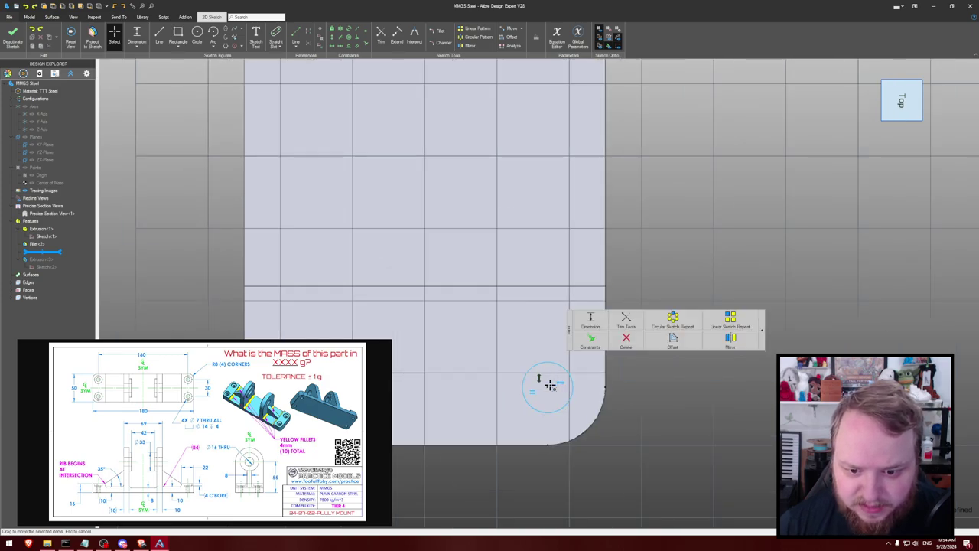
click(543, 393)
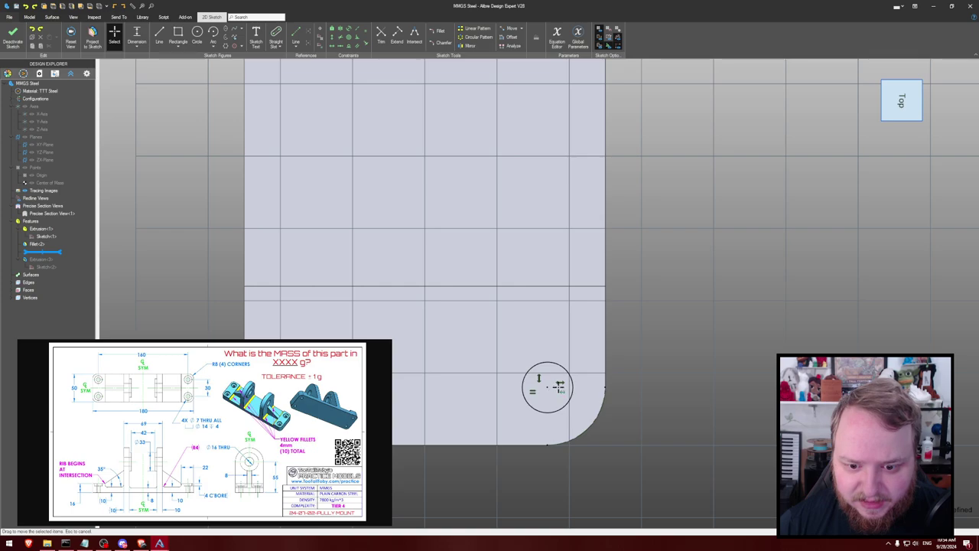
scroll(632, 389, down, 5)
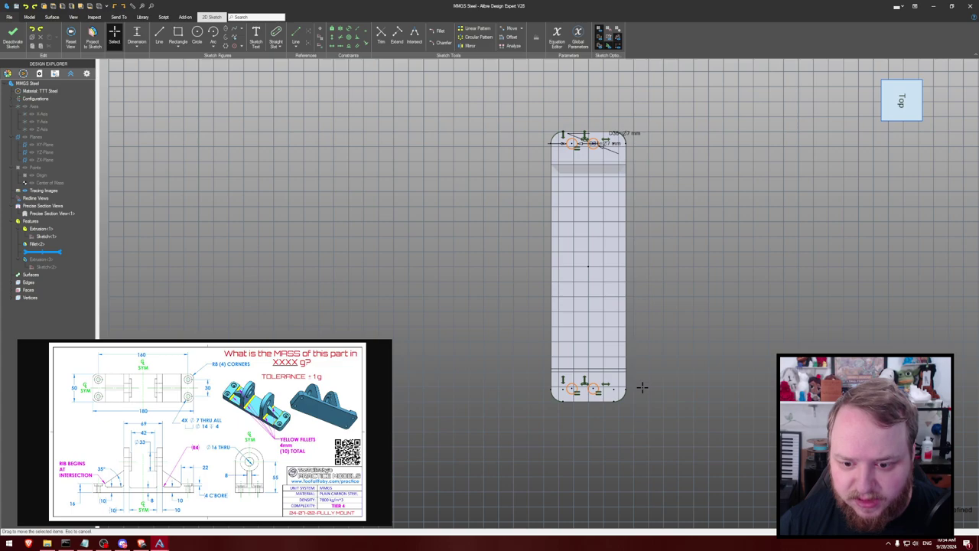
Centre the bottom hole circles on the slot centre point with a Midline constraint
scroll(628, 390, up, 2)
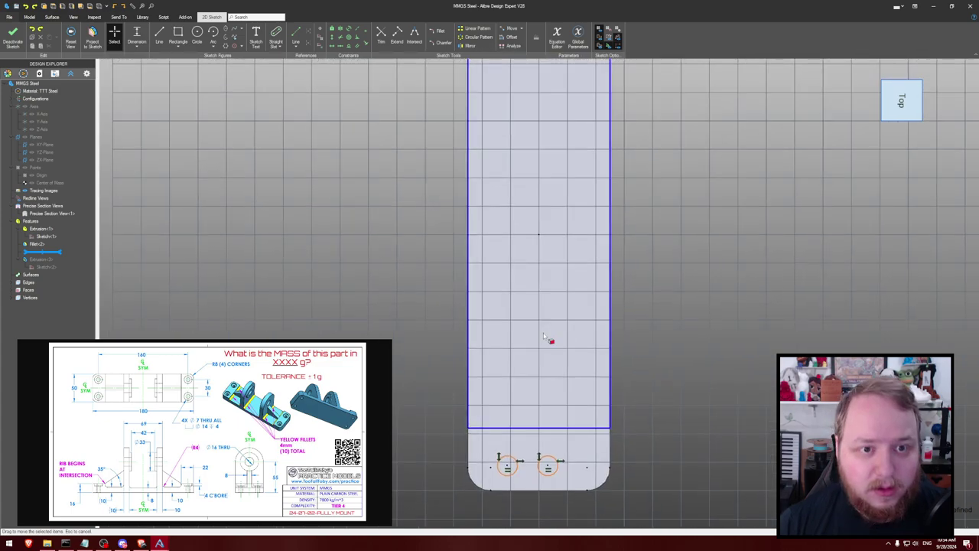
click(344, 47)
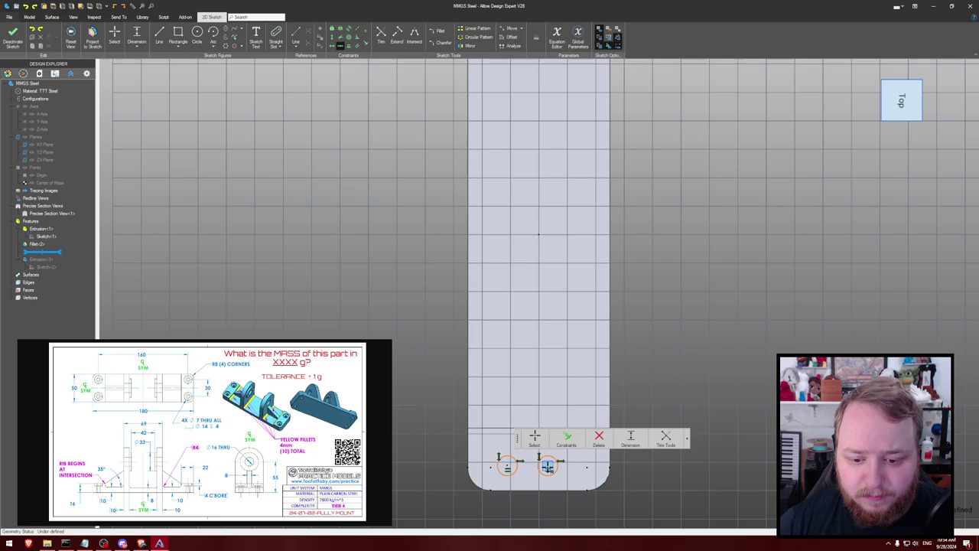
click(537, 235)
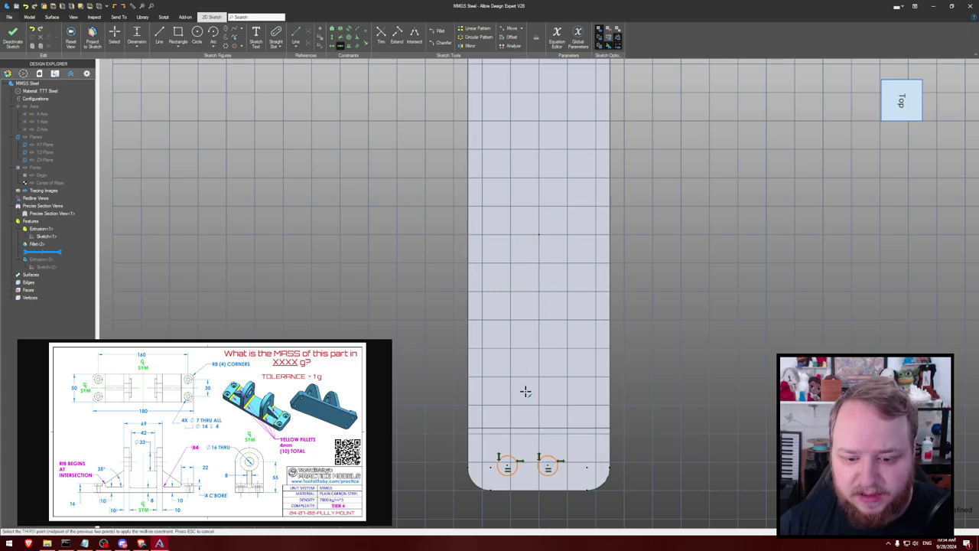
click(548, 465)
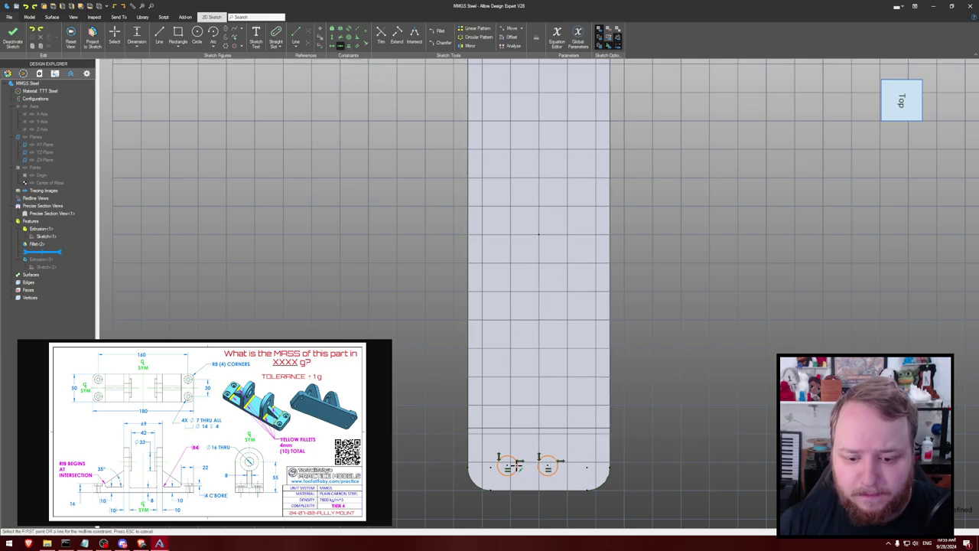
click(516, 464)
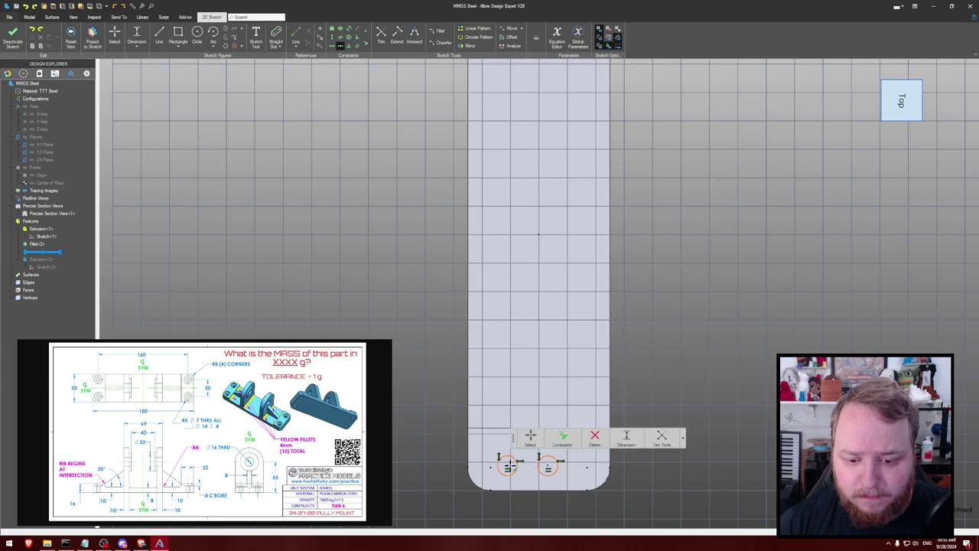
click(539, 234)
key(Escape)
scroll(531, 332, down, 3)
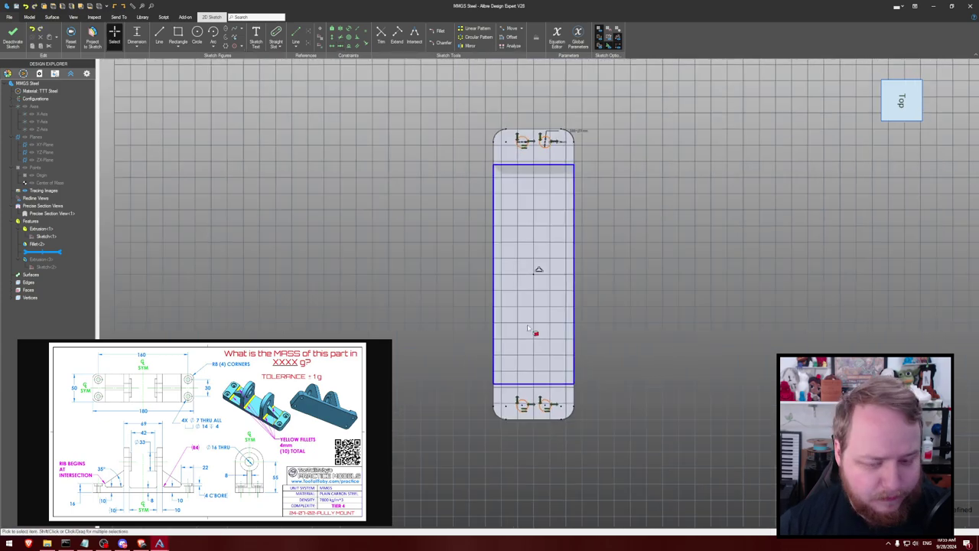
mouse_move(522, 405)
mouse_down()
mouse_move(502, 406)
mouse_move(514, 405)
mouse_up()
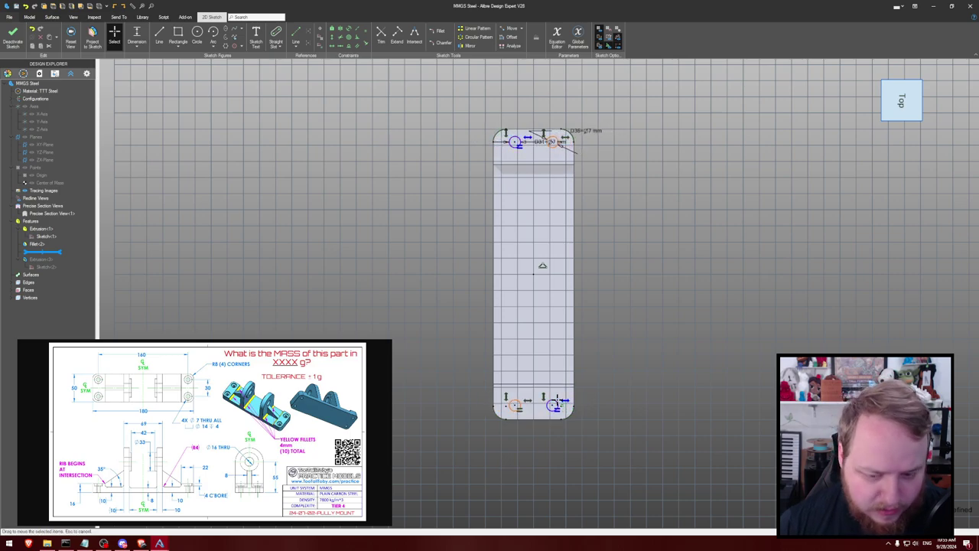
Dimension the bottom hole spacing at 30 mm
key(d)
click(516, 405)
click(540, 421)
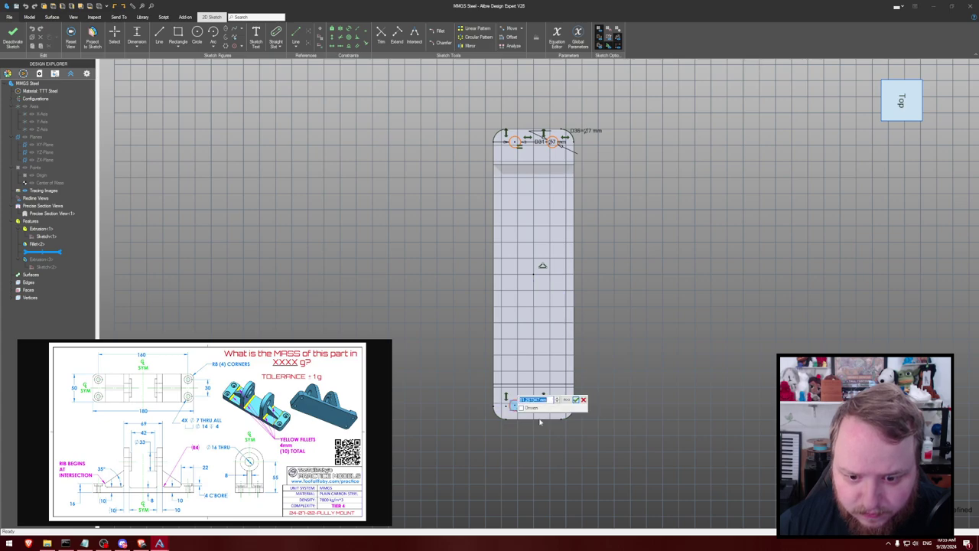
click(583, 399)
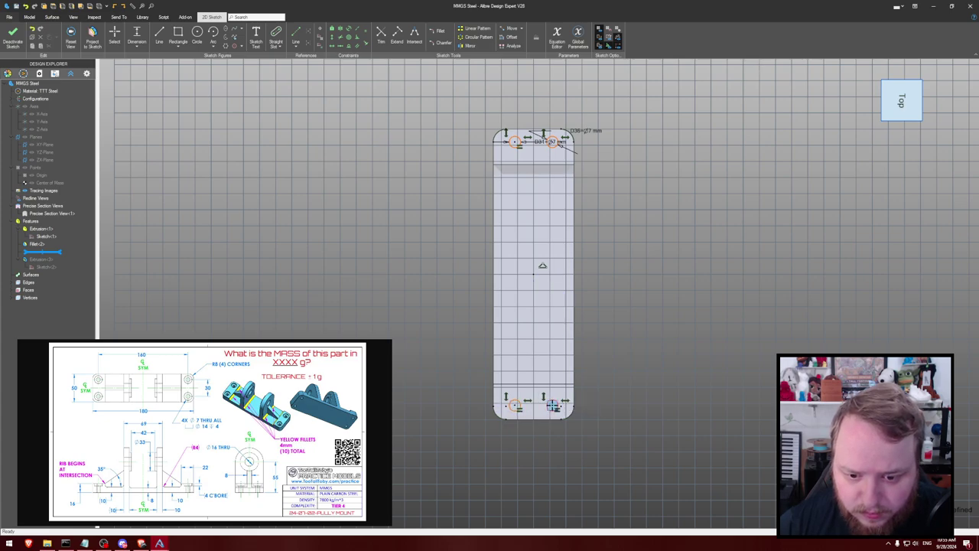
click(552, 405)
click(535, 433)
text(30)
key(Return)
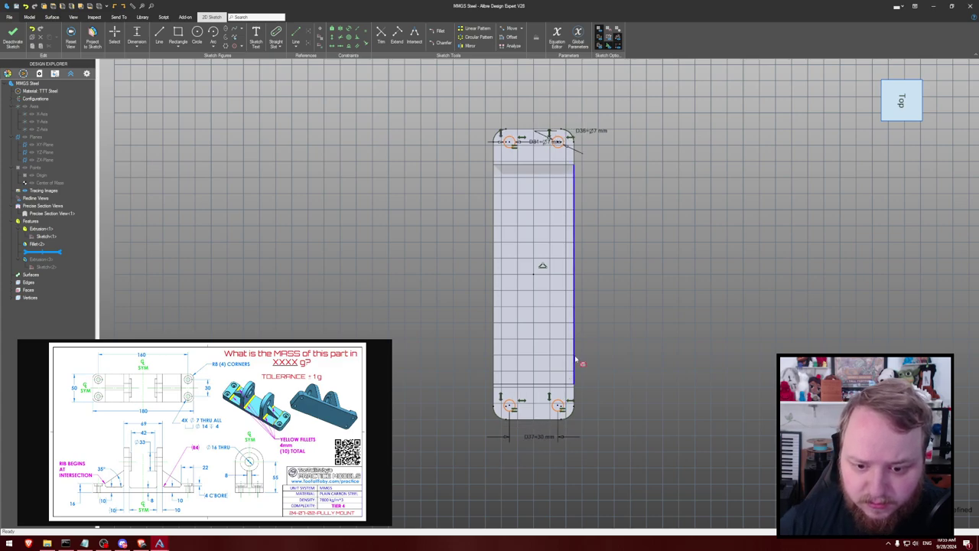
Dimension the top-to-bottom hole spacing at 160 mm
scroll(579, 382, up, 2)
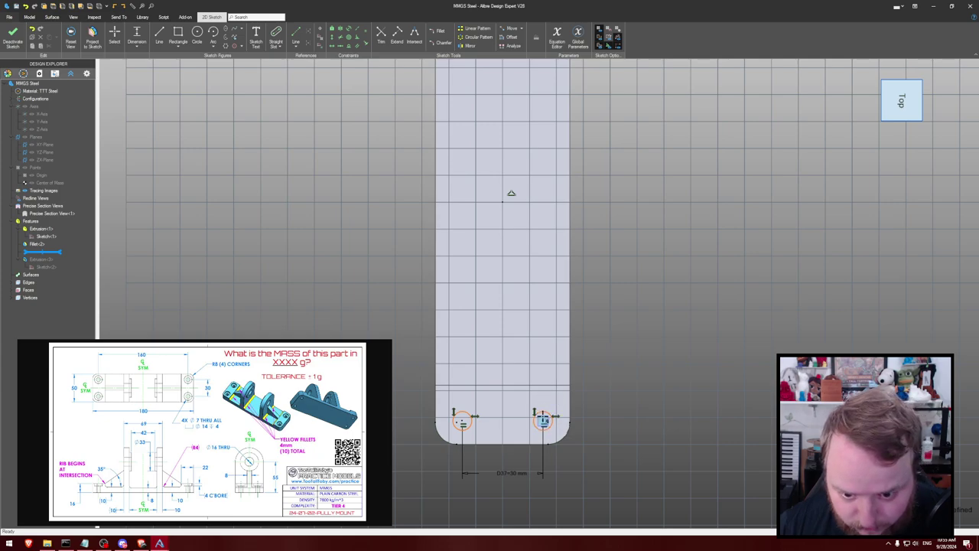
middle_drag(541, 385, 507, 107)
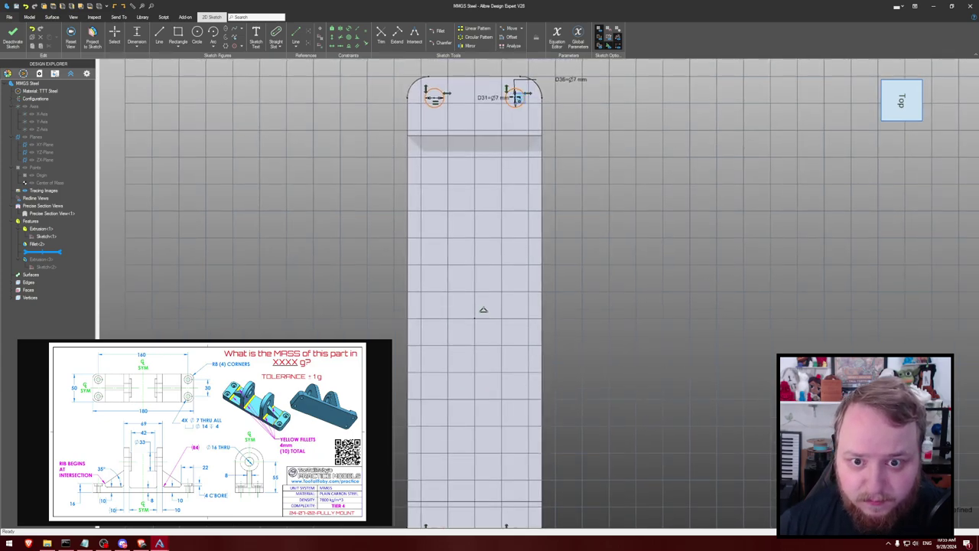
click(515, 98)
click(683, 275)
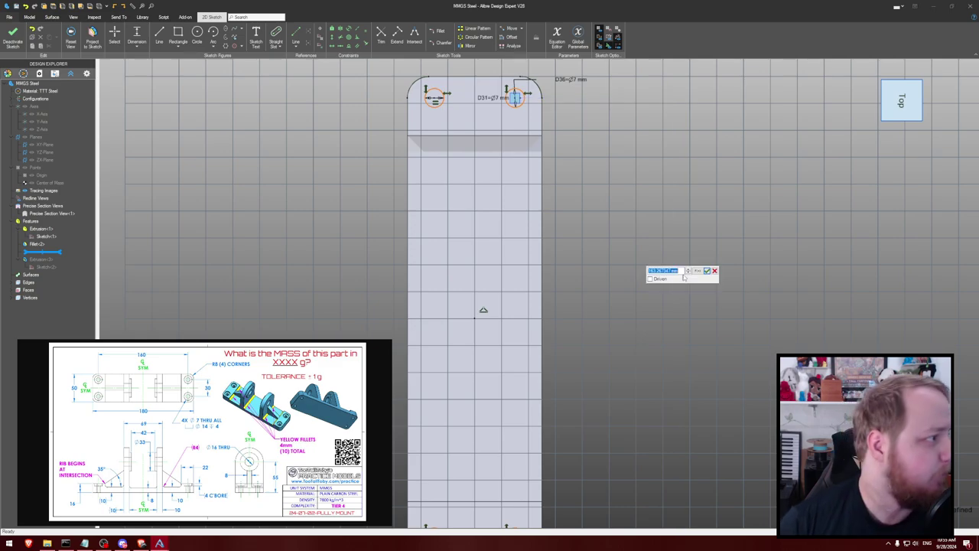
text(160)
key(Return)
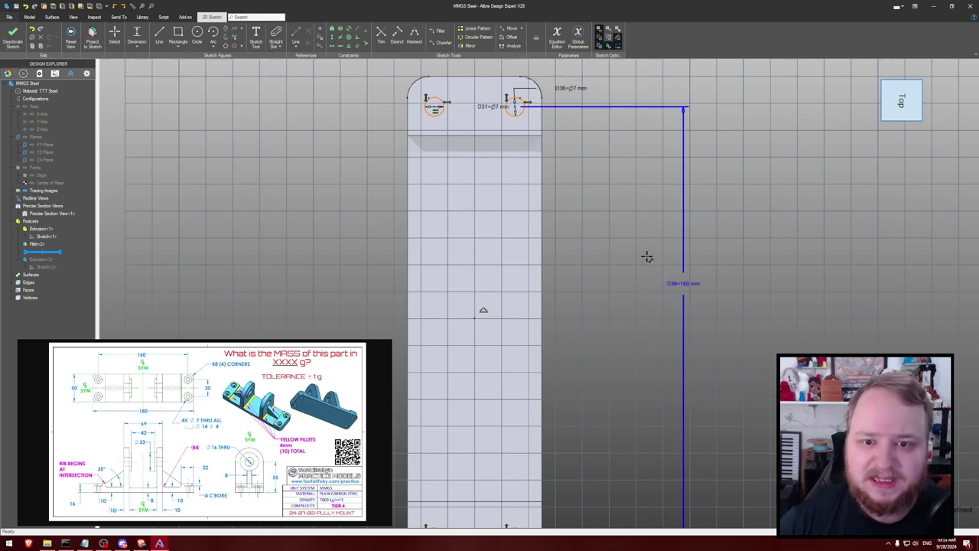
scroll(645, 255, down, 2)
middle_drag(655, 365, 608, 312)
middle_drag(599, 262, 599, 287)
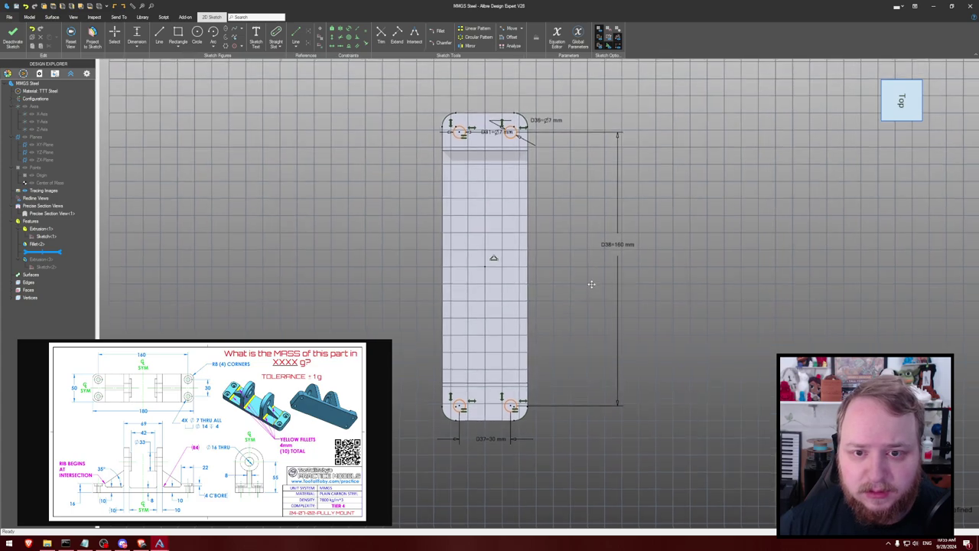
scroll(548, 221, up, 1)
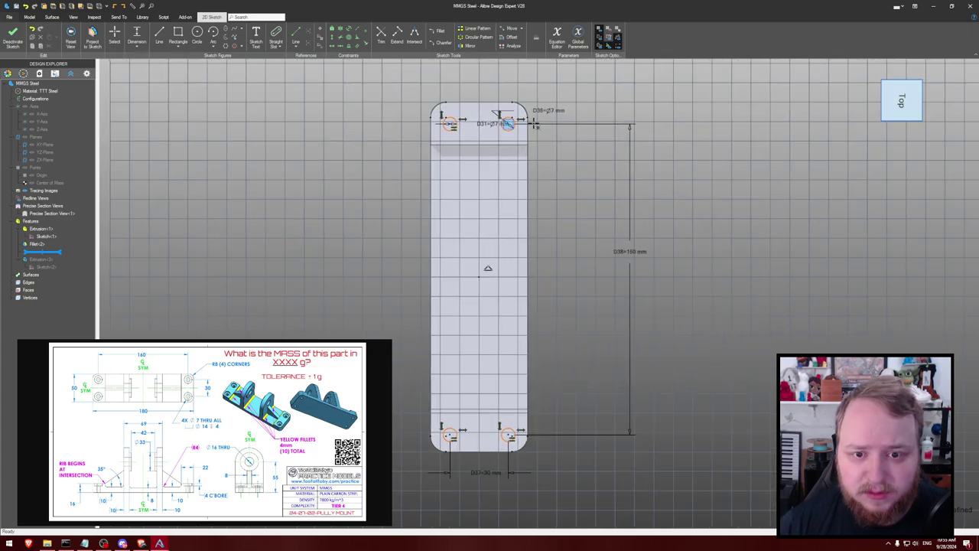
Drag-check the circles and add a Midline constraint centring them vertically on the sketch centre
key(Escape)
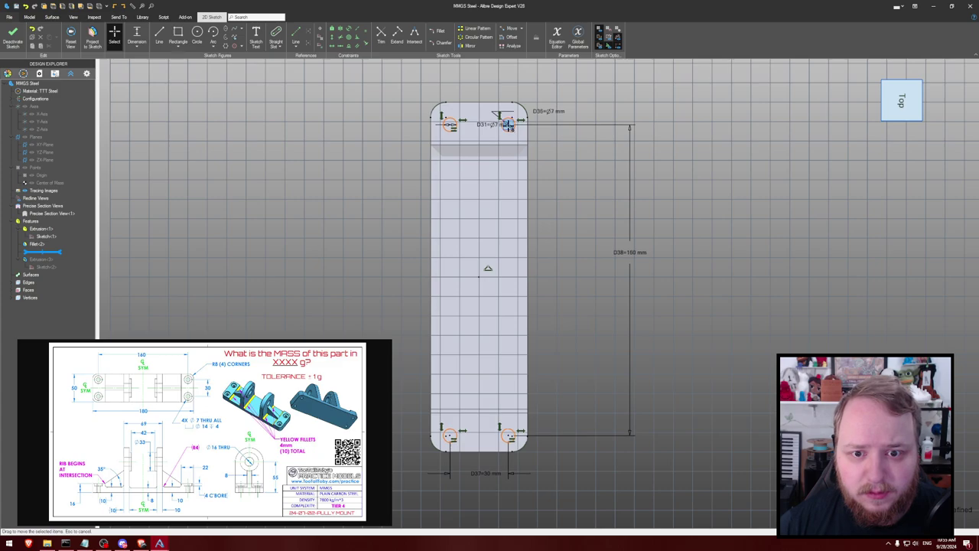
drag(509, 124, 508, 83)
click(358, 46)
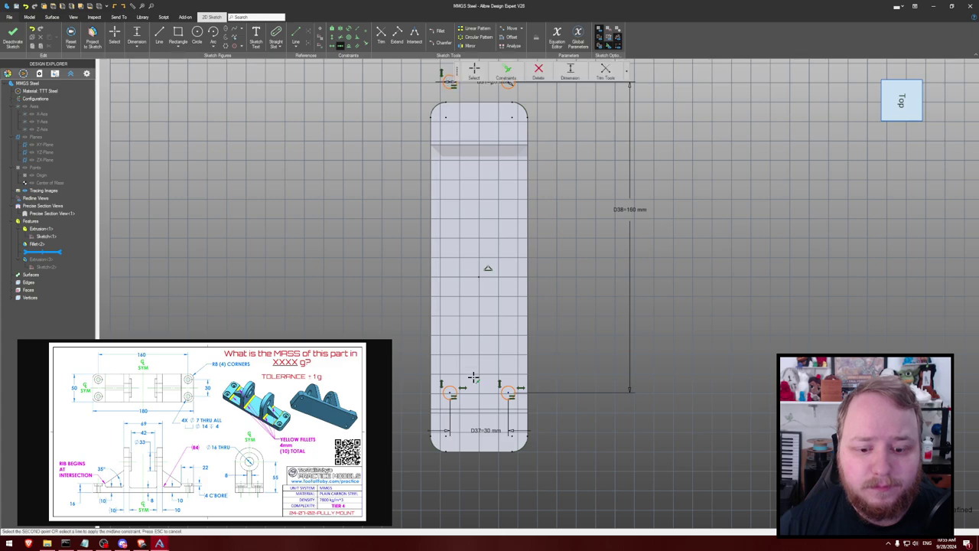
click(479, 276)
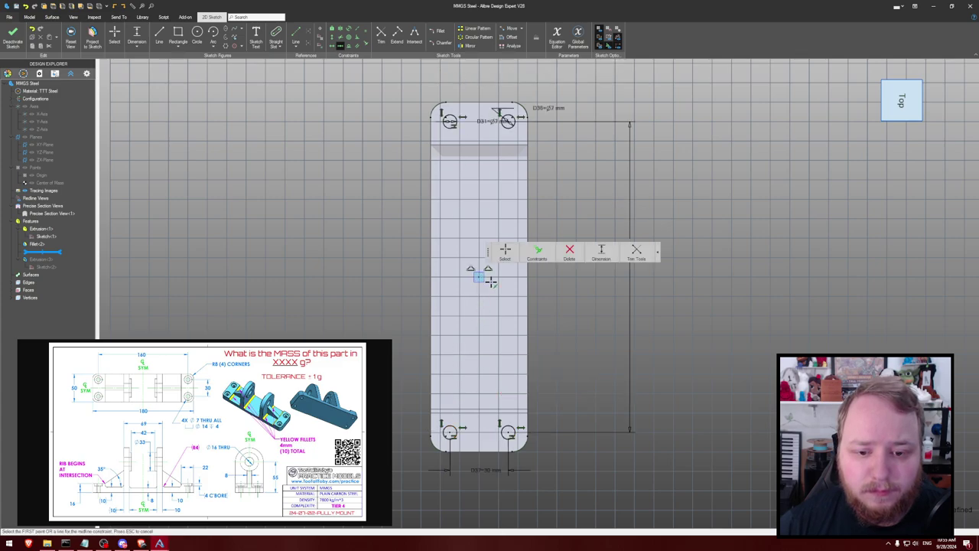
key(Escape)
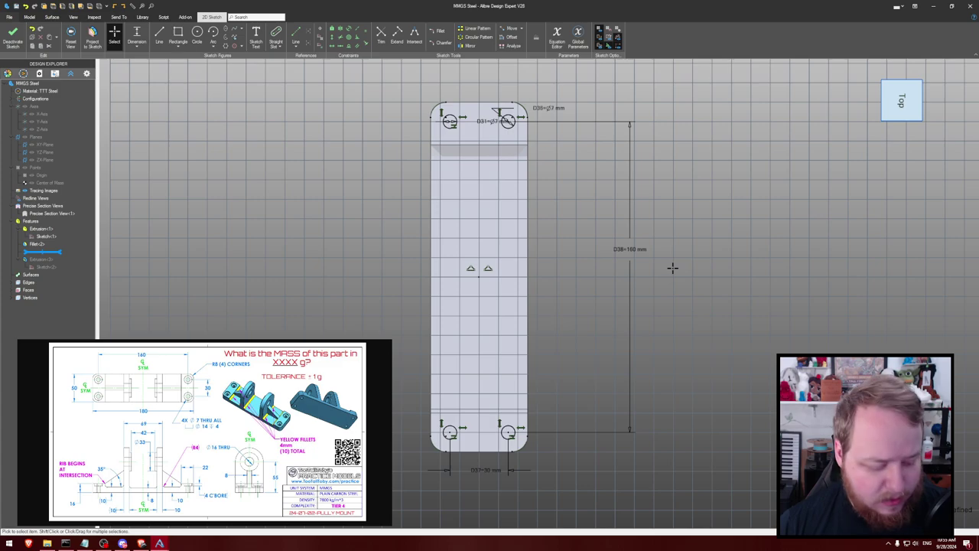
Extrude-cut the four hole circles with the extent set to Through All
key(ctrl+shift+e)
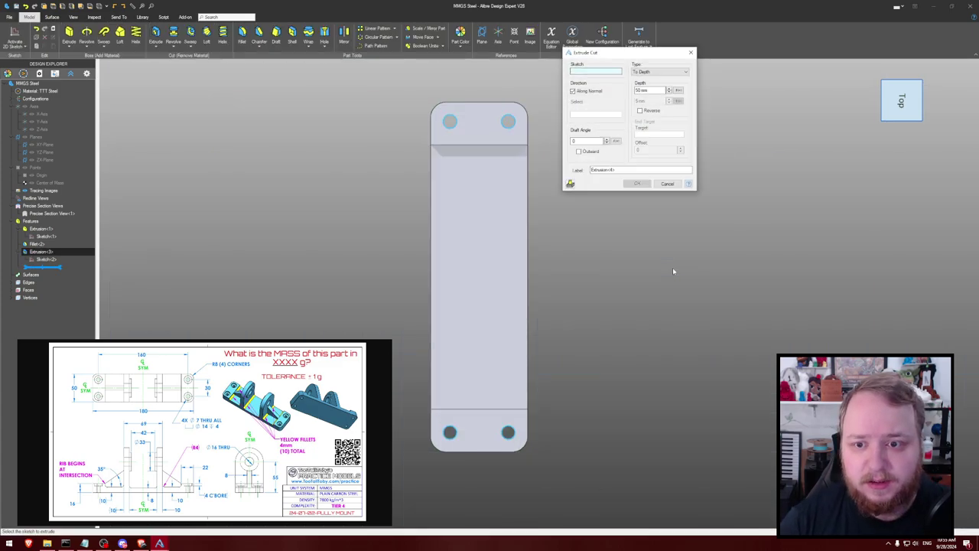
click(659, 72)
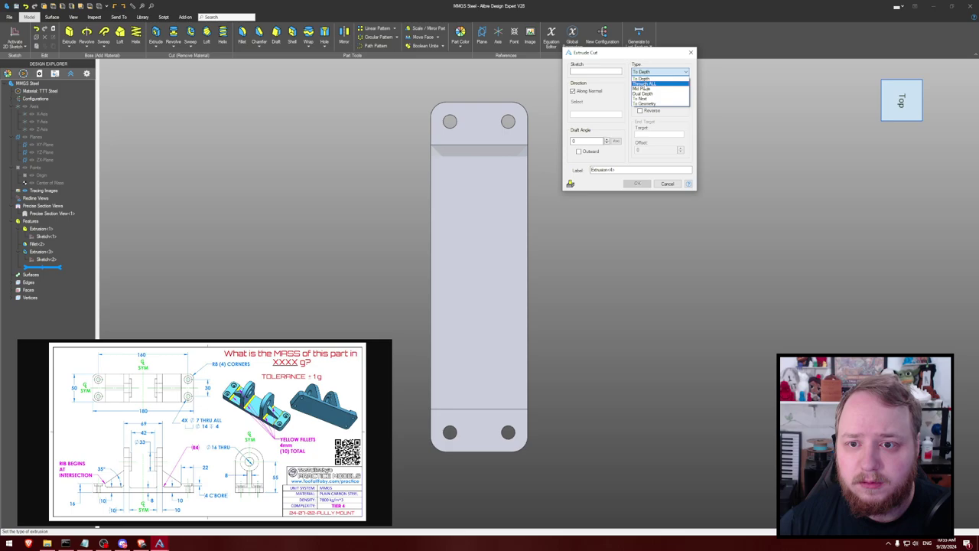
click(655, 82)
middle_drag(619, 230, 577, 288)
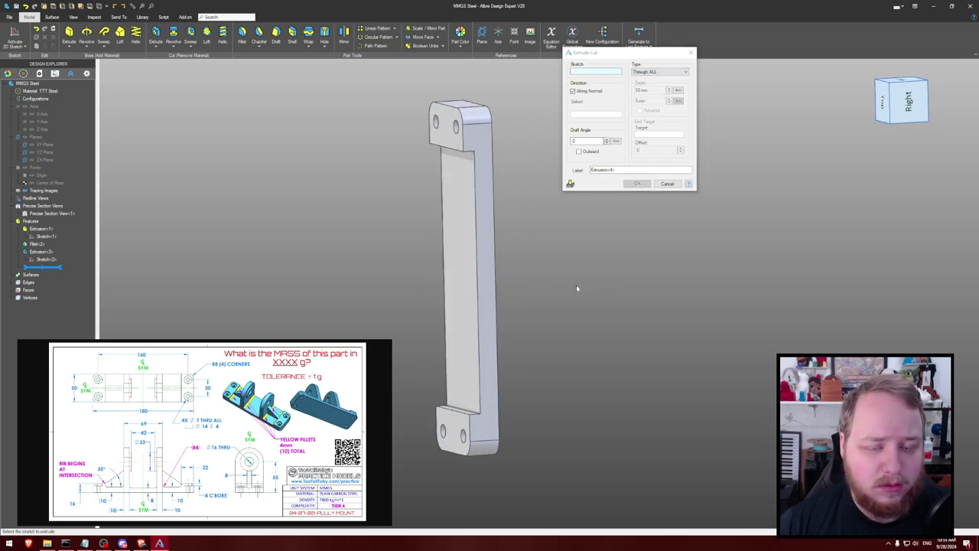
click(674, 183)
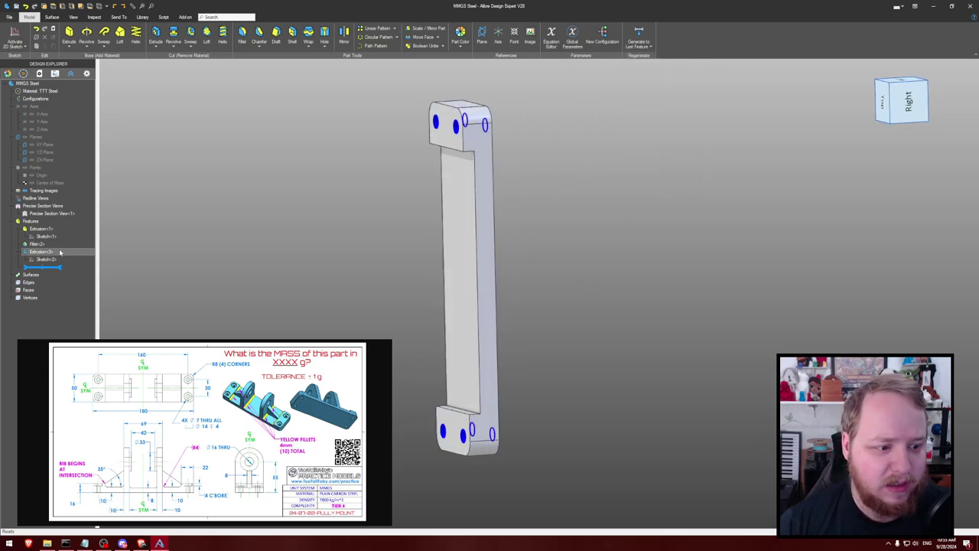
mouse_move(215, 232)
middle_down()
mouse_move(239, 229)
mouse_move(228, 237)
middle_up()
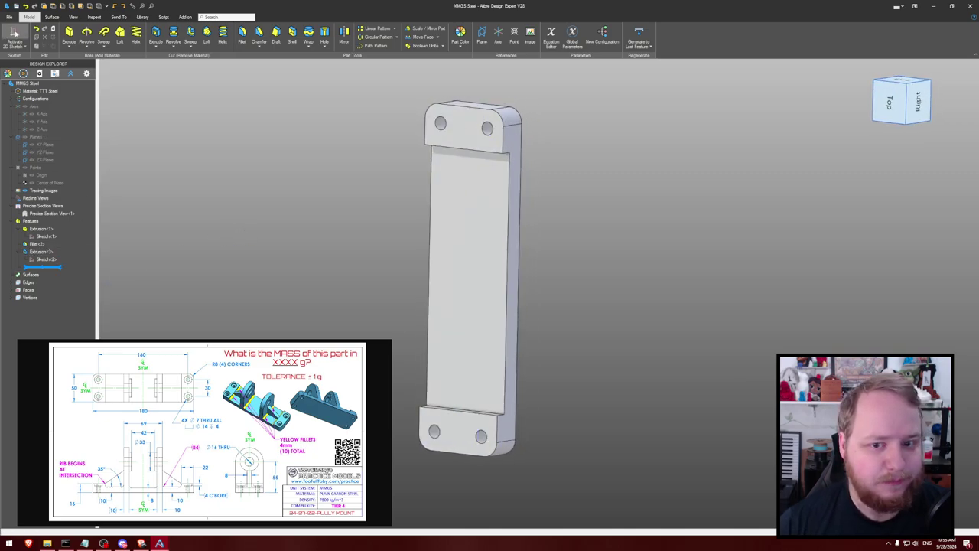
click(466, 133)
Sketch four Ø14 mm circles centred on the four end-tab holes
key(s)
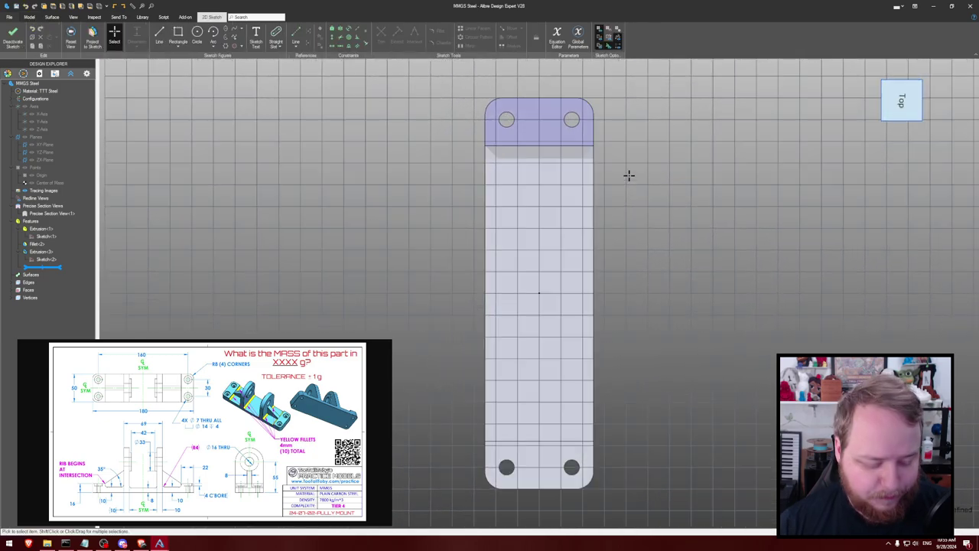
key(c)
click(506, 119)
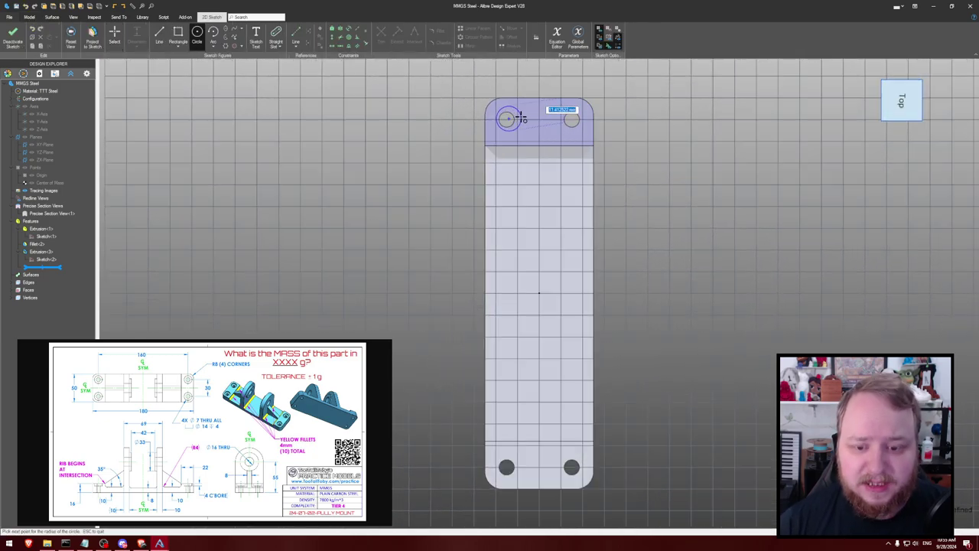
text(14)
key(Return)
click(572, 119)
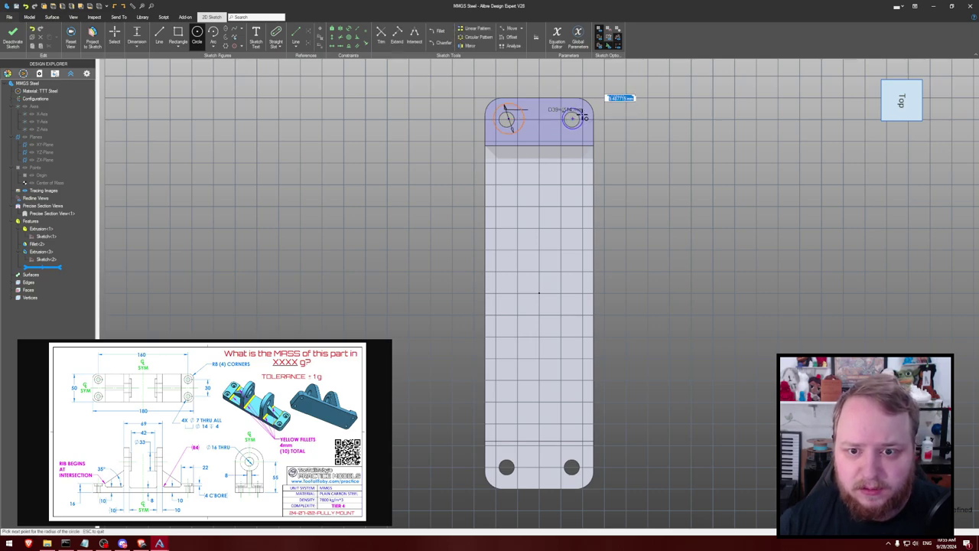
text(14)
key(Return)
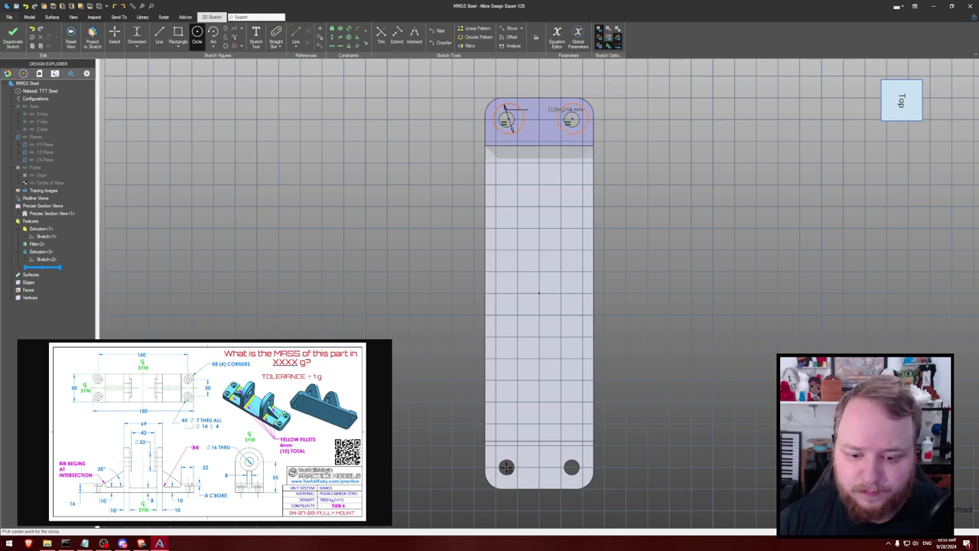
click(506, 467)
click(571, 466)
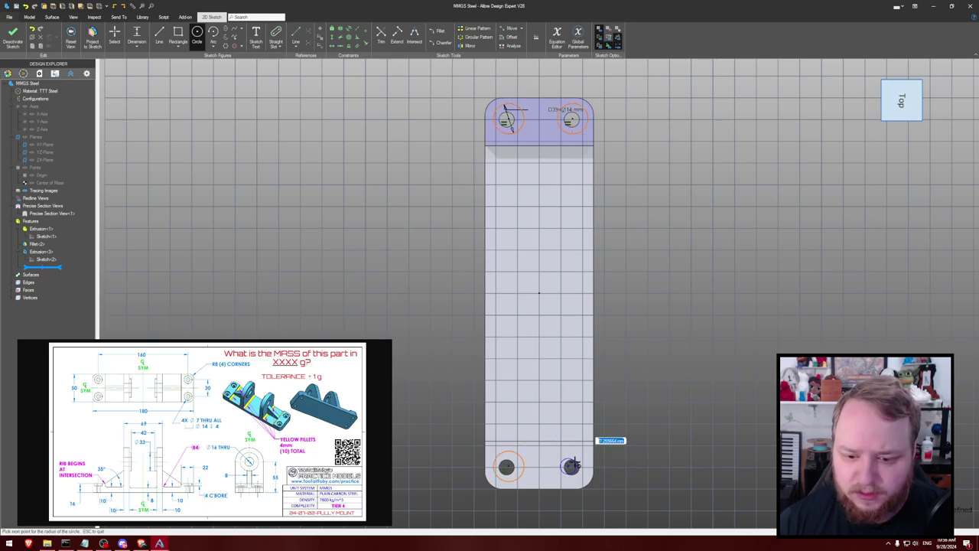
text(14)
key(Return)
key(Escape)
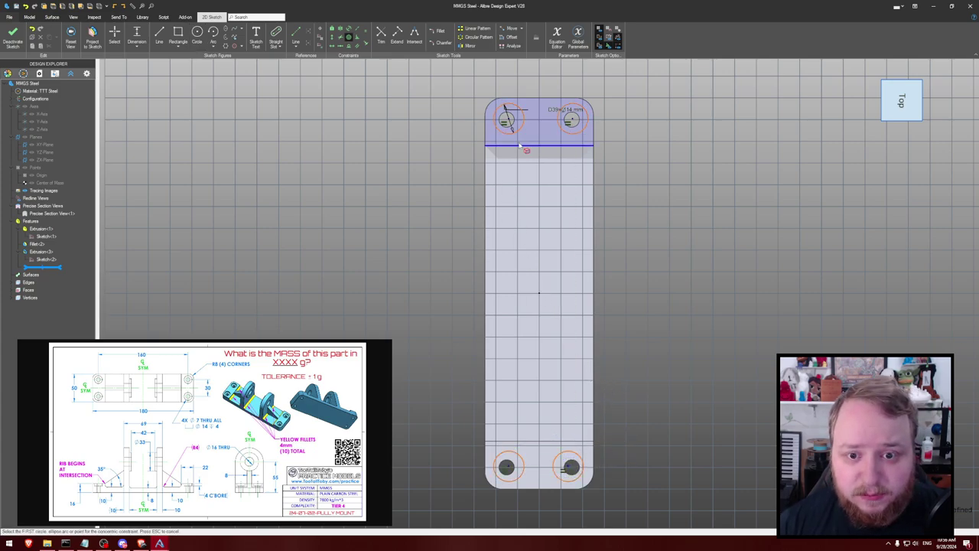
Make each 14 mm circle concentric with its hole, clearing the solver warnings along the way
click(507, 116)
click(513, 118)
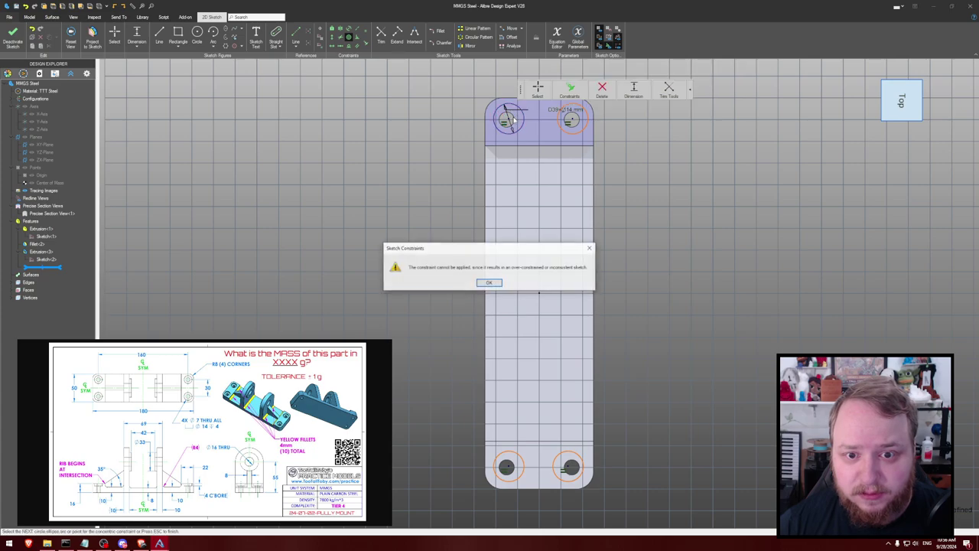
click(489, 282)
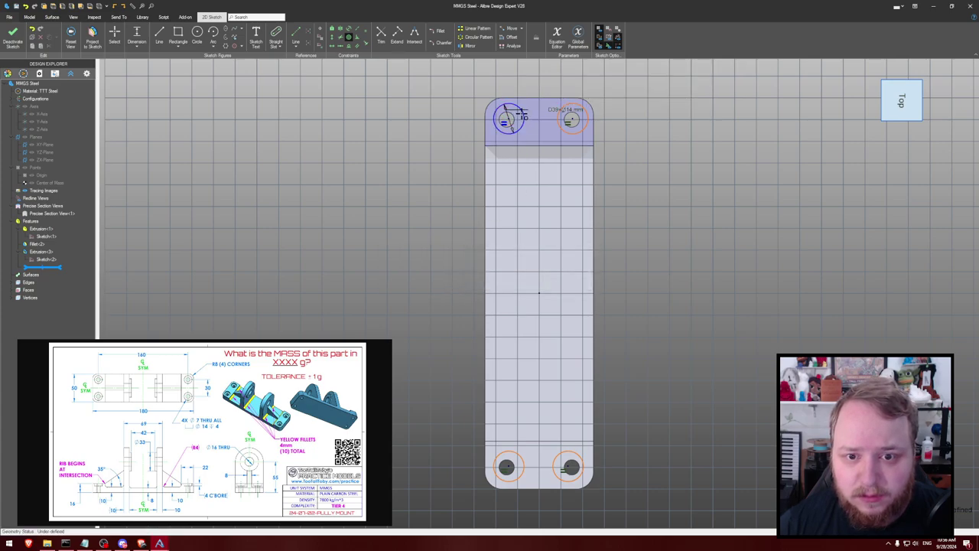
click(518, 116)
click(522, 121)
click(579, 111)
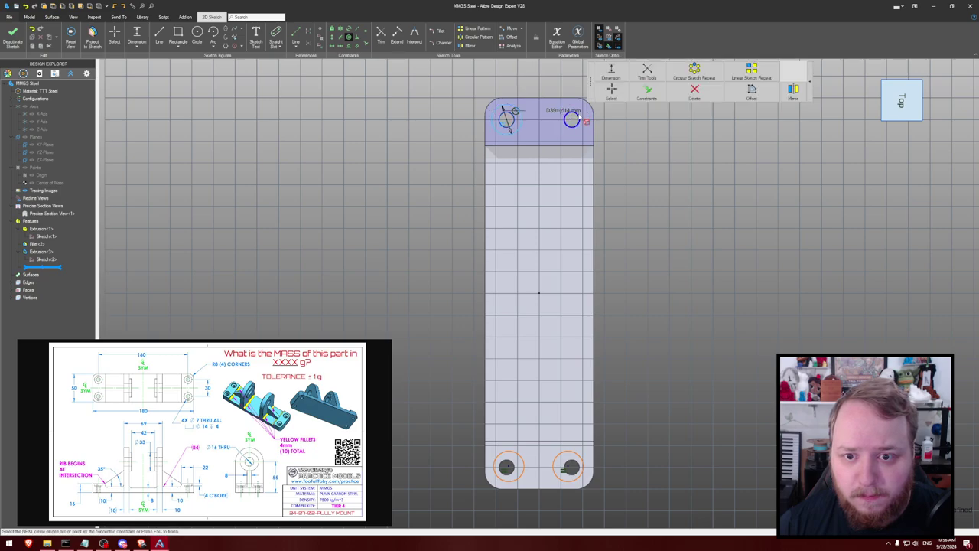
click(489, 285)
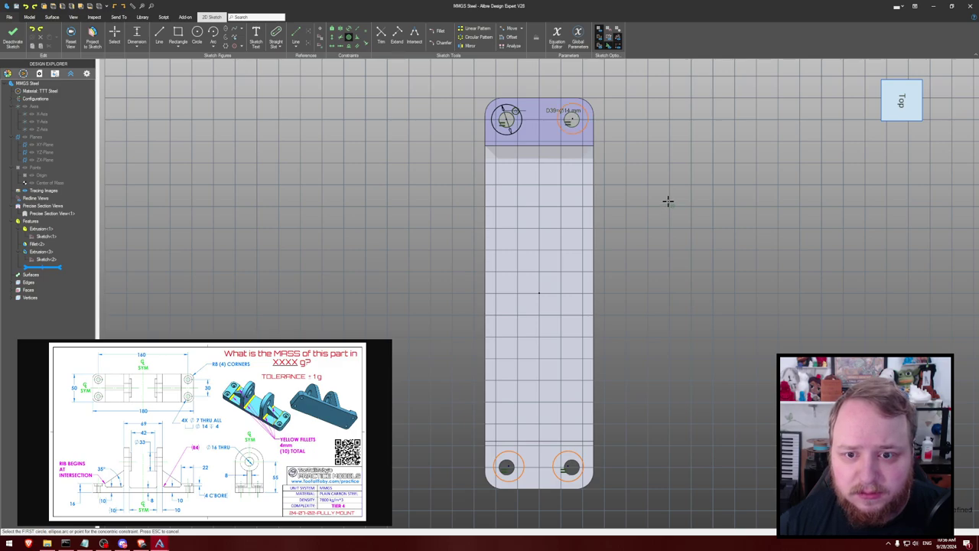
click(572, 119)
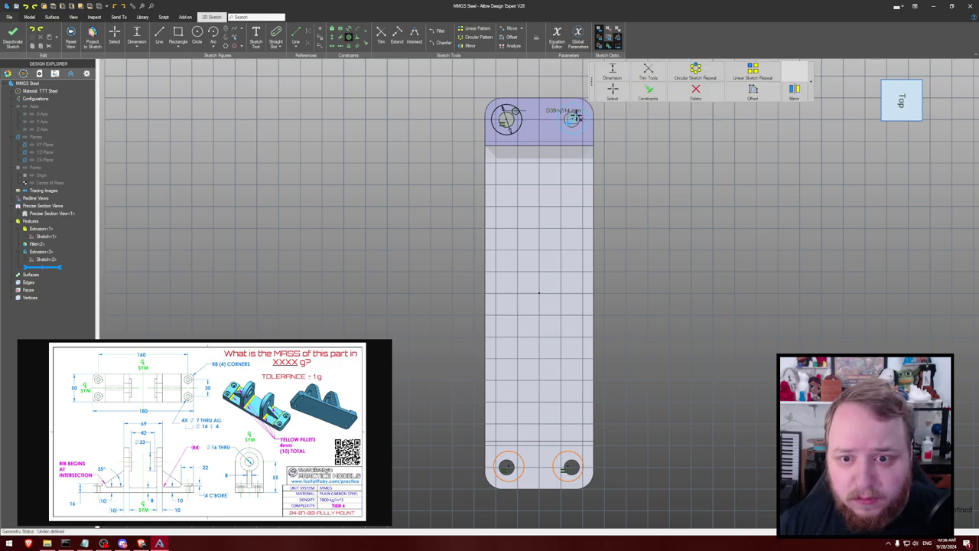
click(520, 457)
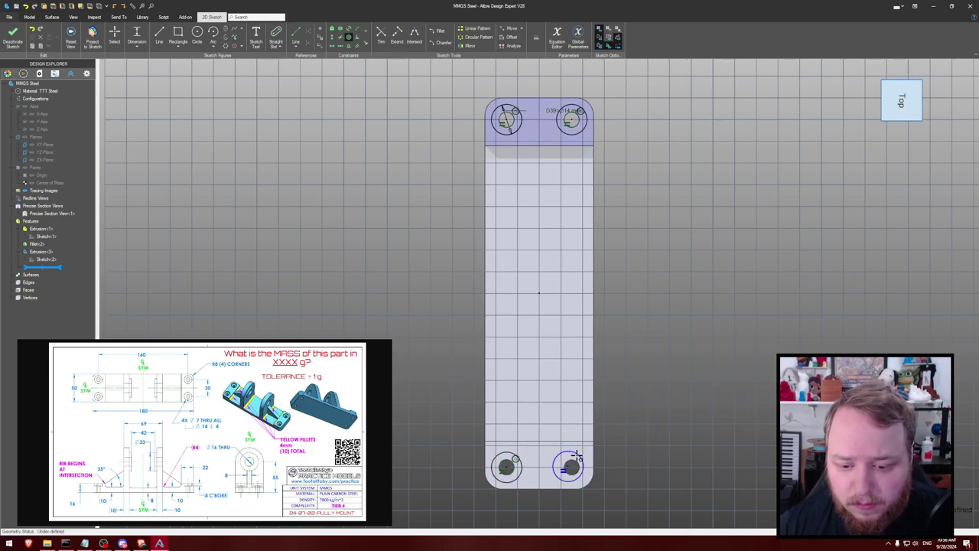
click(577, 458)
click(572, 464)
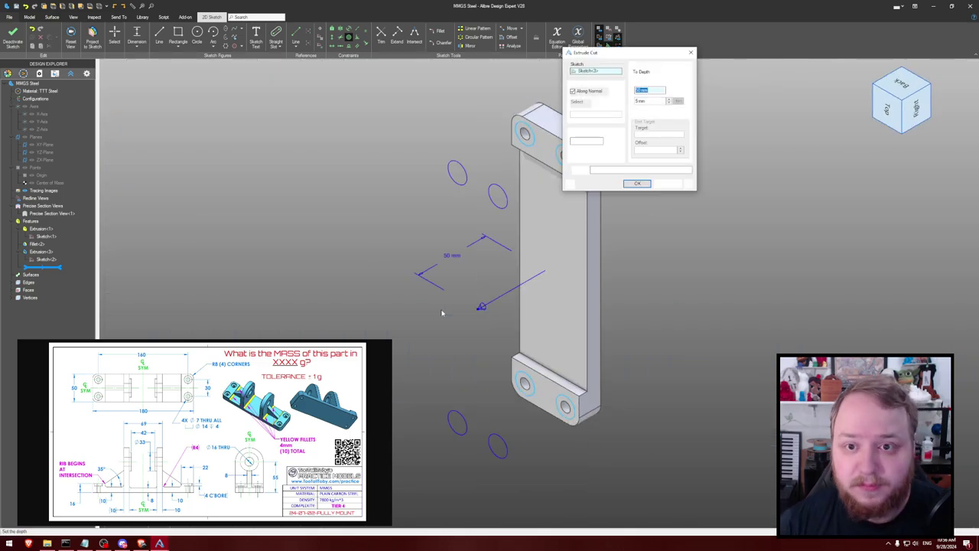
Cut the four circles 5 mm deep as counterbores and view the part isometrically
text(5)
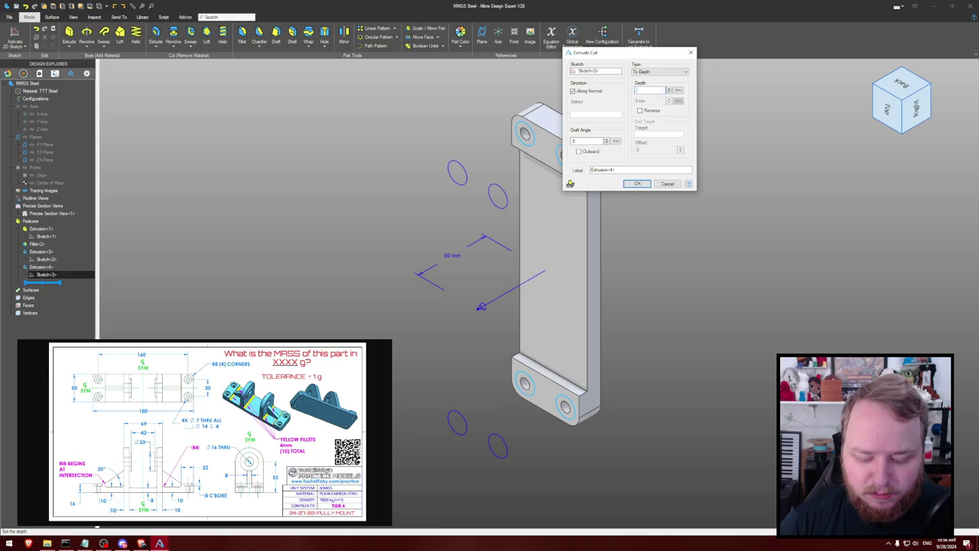
key(Return)
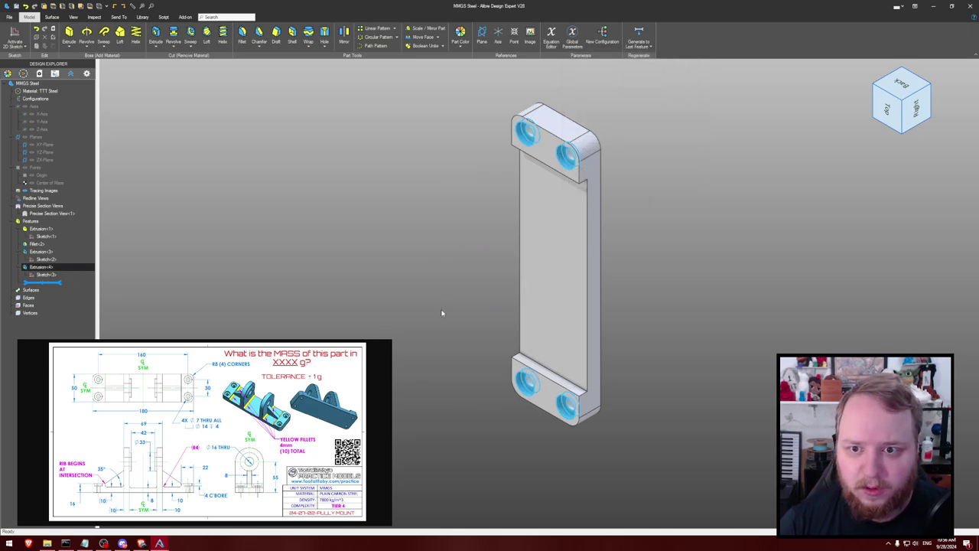
right_drag(678, 221, 591, 257)
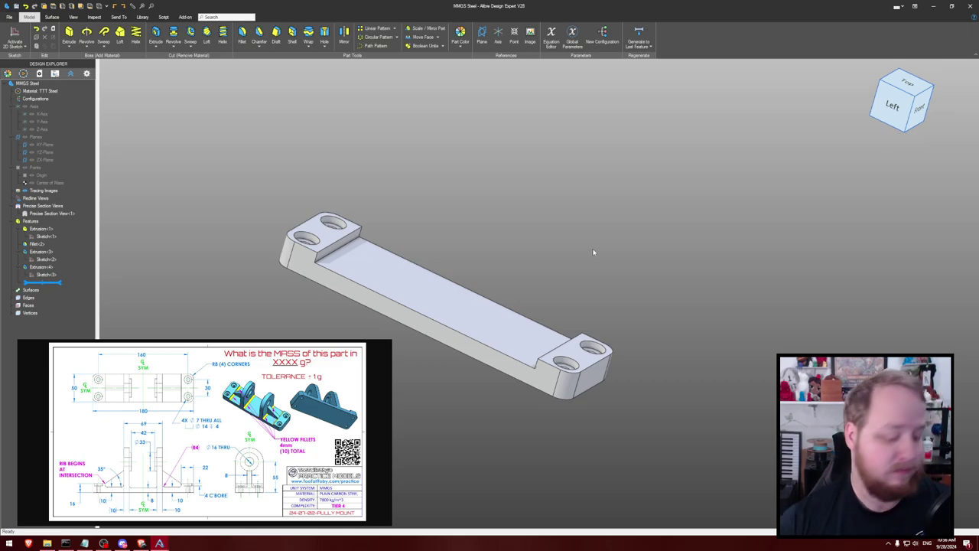
Create Plane<5> offset 34.5 mm from the XY-Plane and start a sketch on it
middle_drag(593, 251, 565, 216)
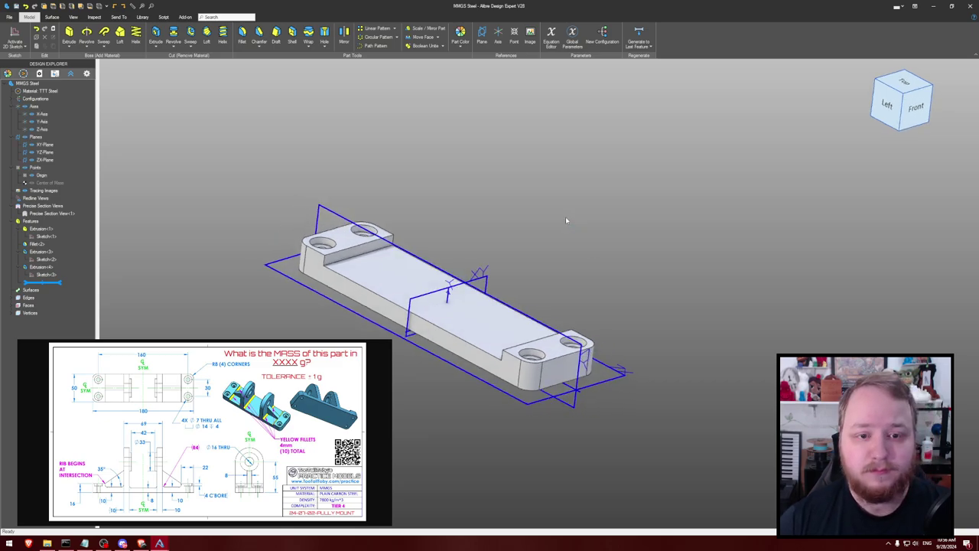
click(481, 34)
click(459, 310)
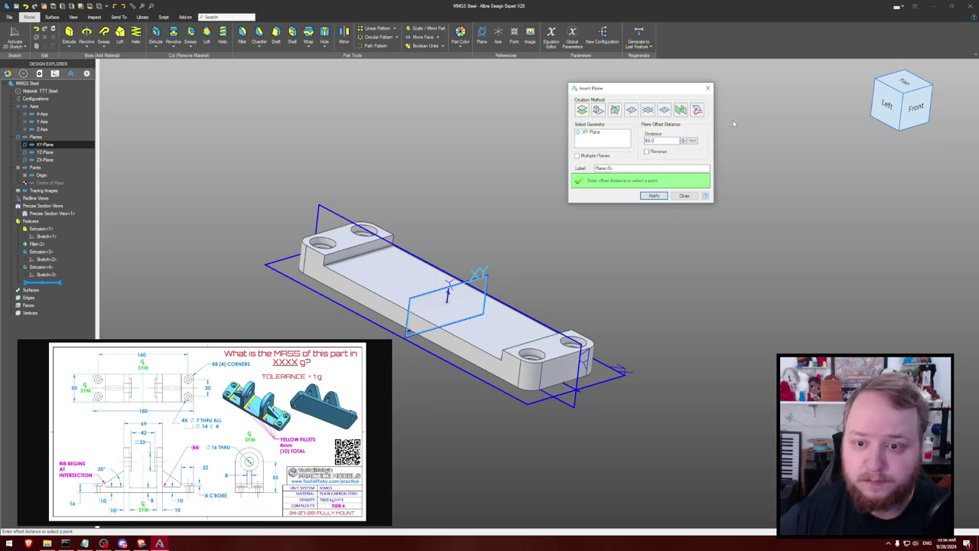
key(Tab)
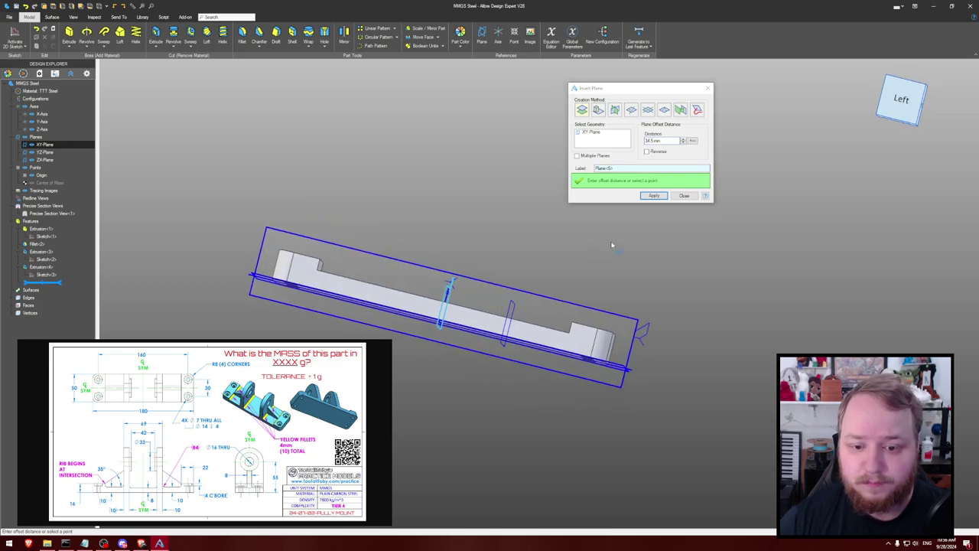
click(654, 195)
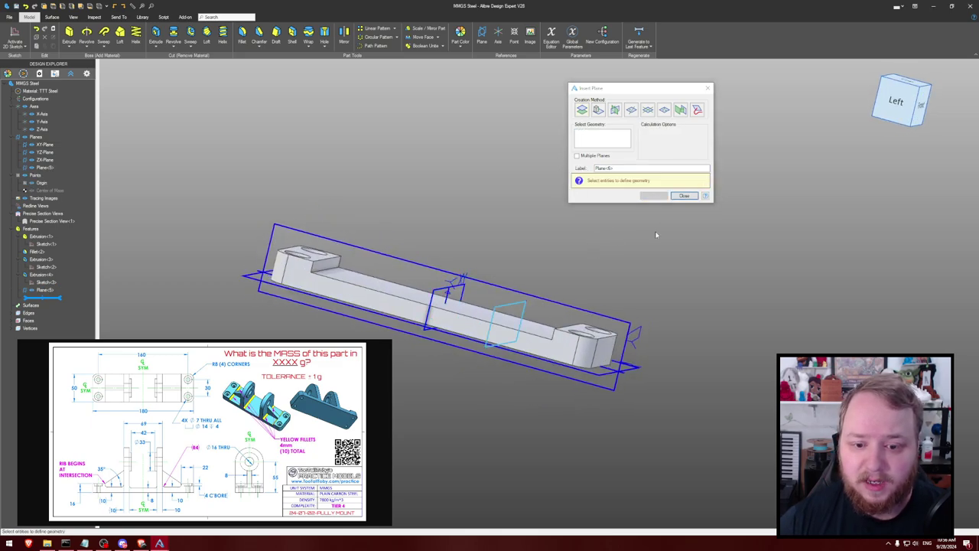
click(683, 197)
middle_drag(670, 225, 586, 226)
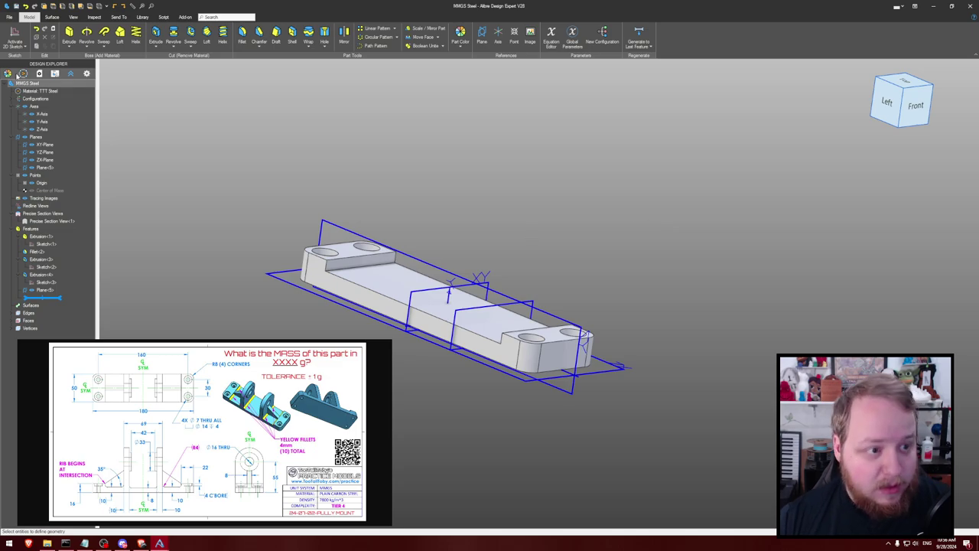
click(518, 308)
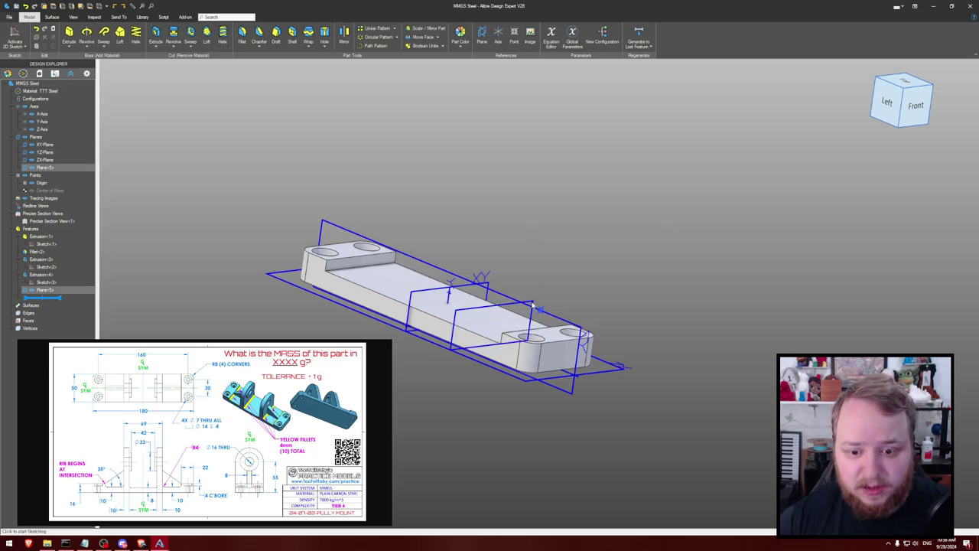
key(s)
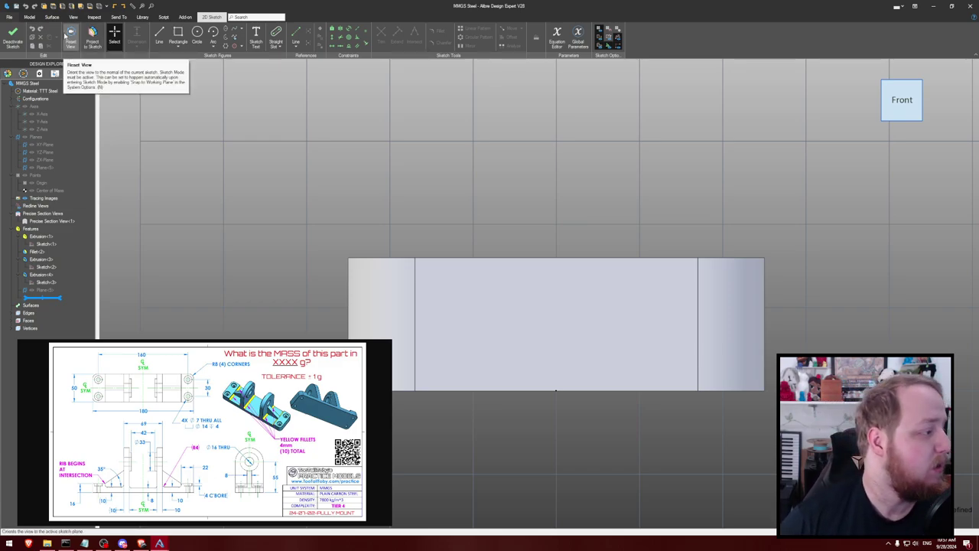
click(12, 37)
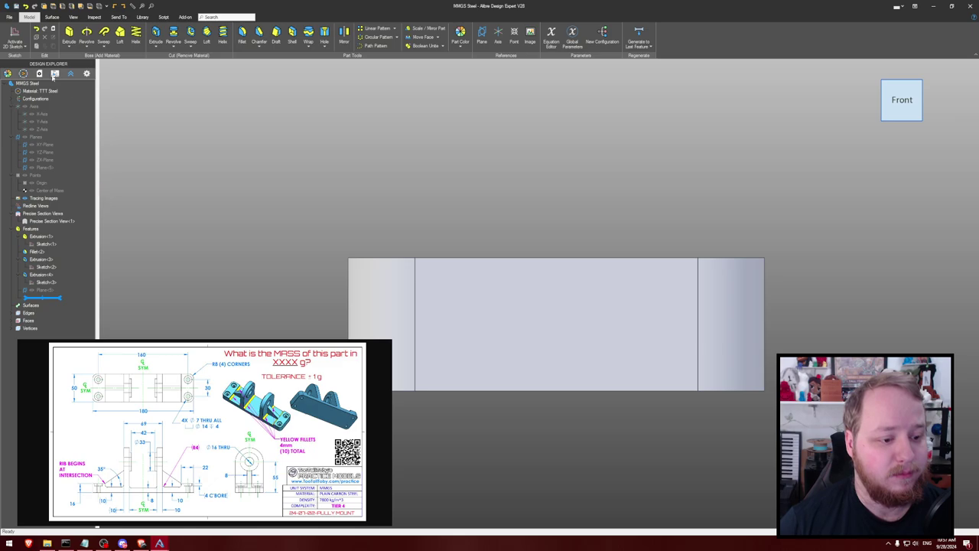
Reopen Sketch<1> and draw a stepped top line with a lowered central recess
right_click(60, 245)
click(75, 250)
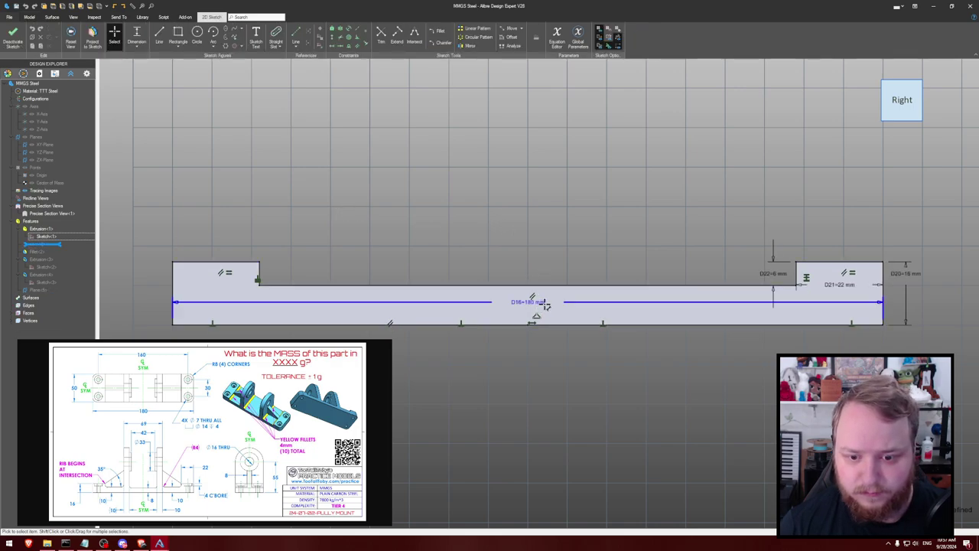
drag(533, 302, 540, 401)
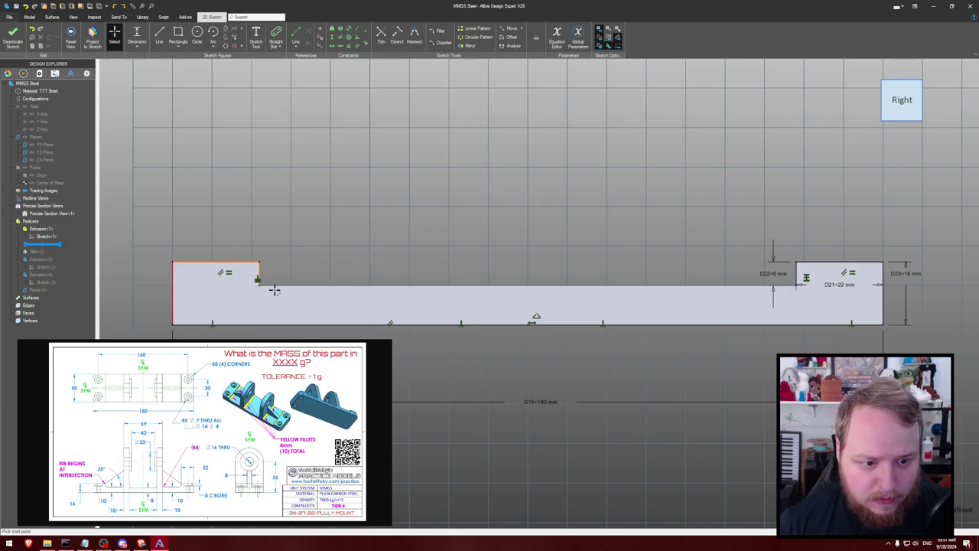
key(l)
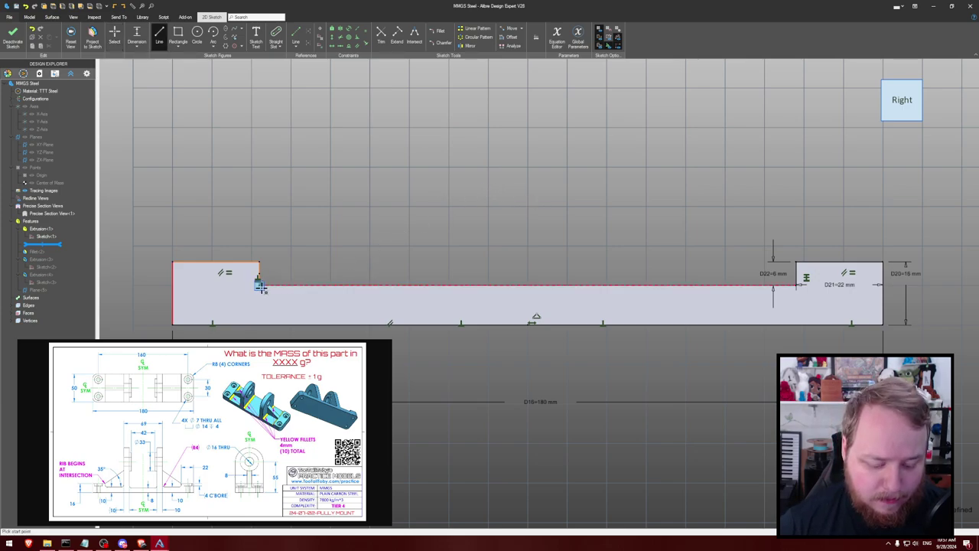
click(260, 285)
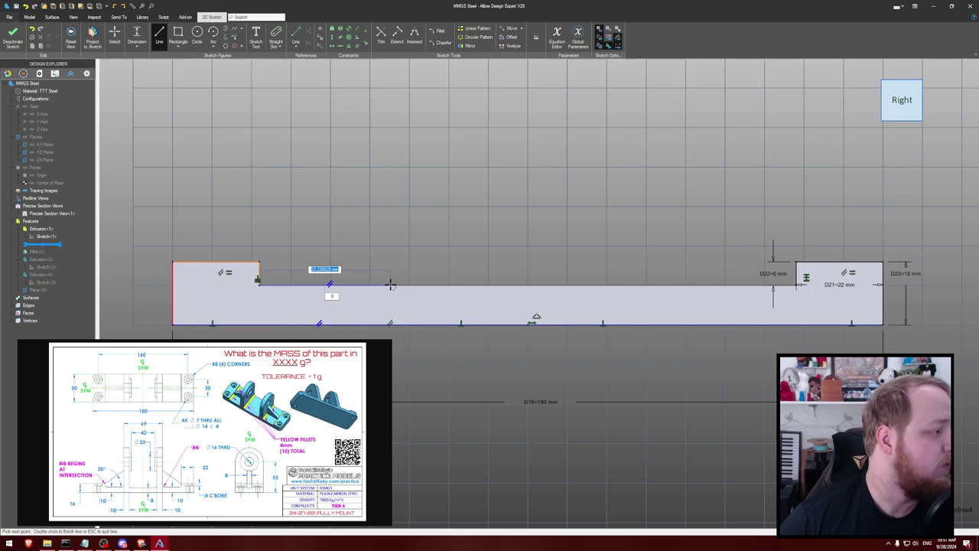
click(392, 284)
click(392, 302)
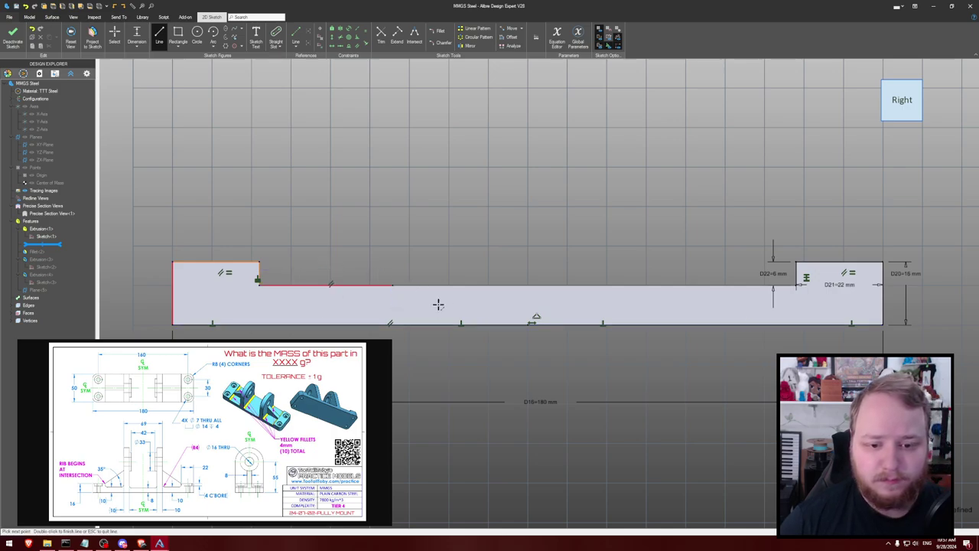
click(661, 302)
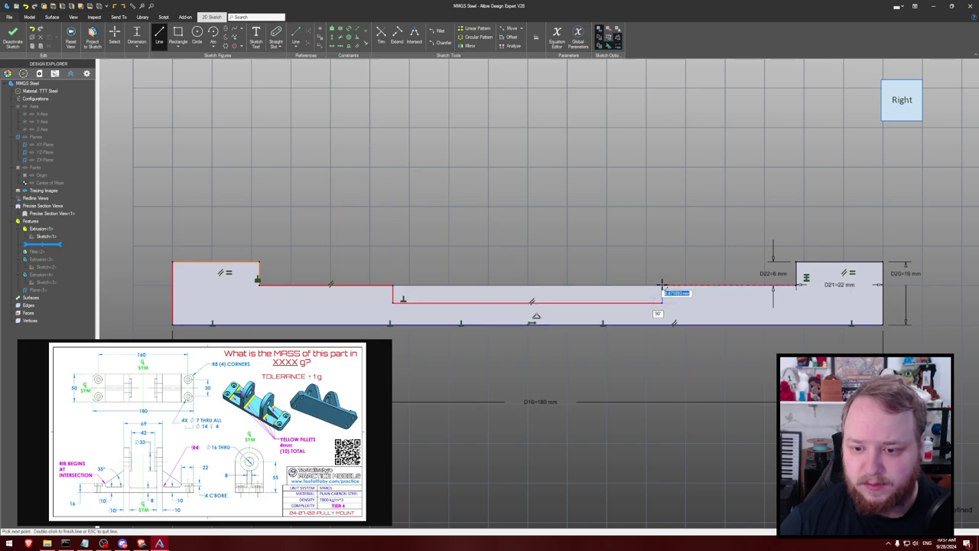
click(662, 284)
click(796, 285)
key(Escape)
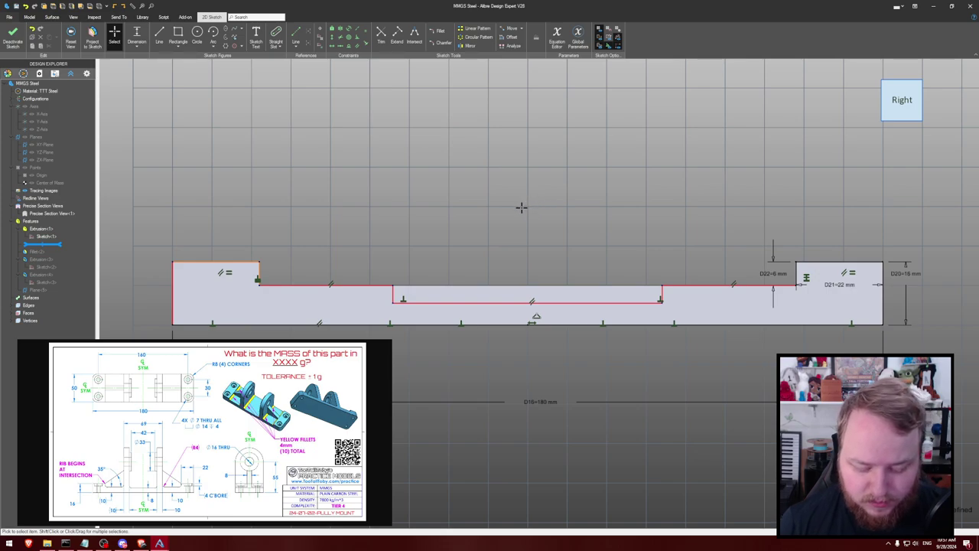
key(Escape)
Make the left and right top lines equal in length
click(353, 285)
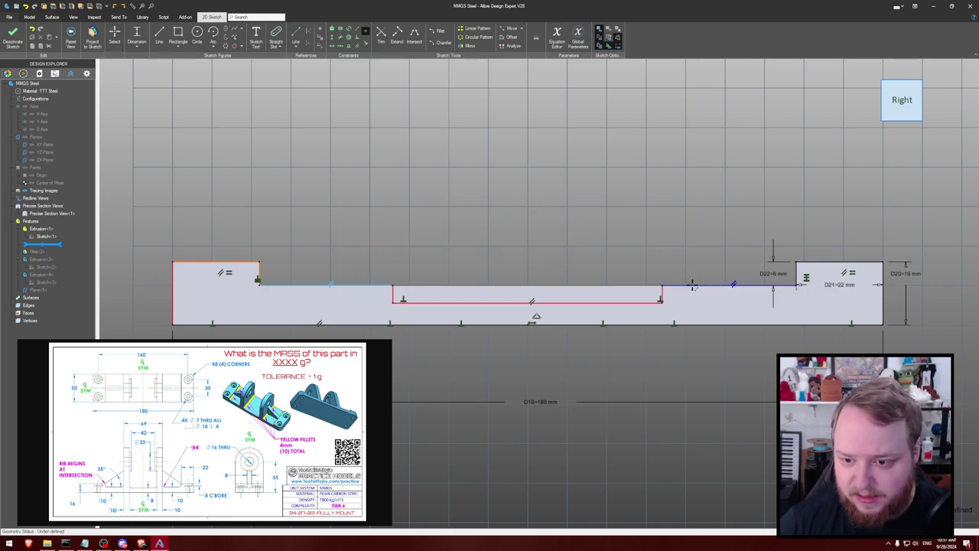
click(635, 253)
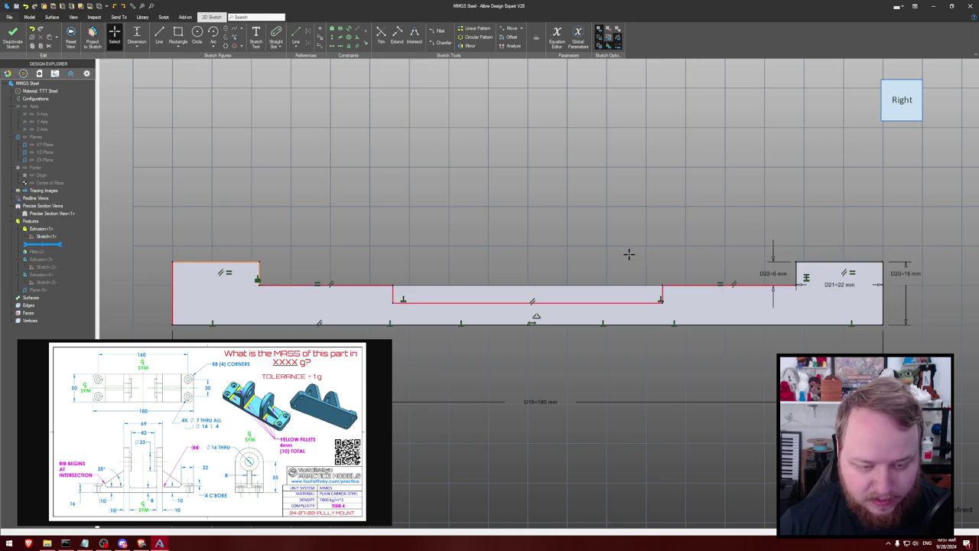
click(392, 294)
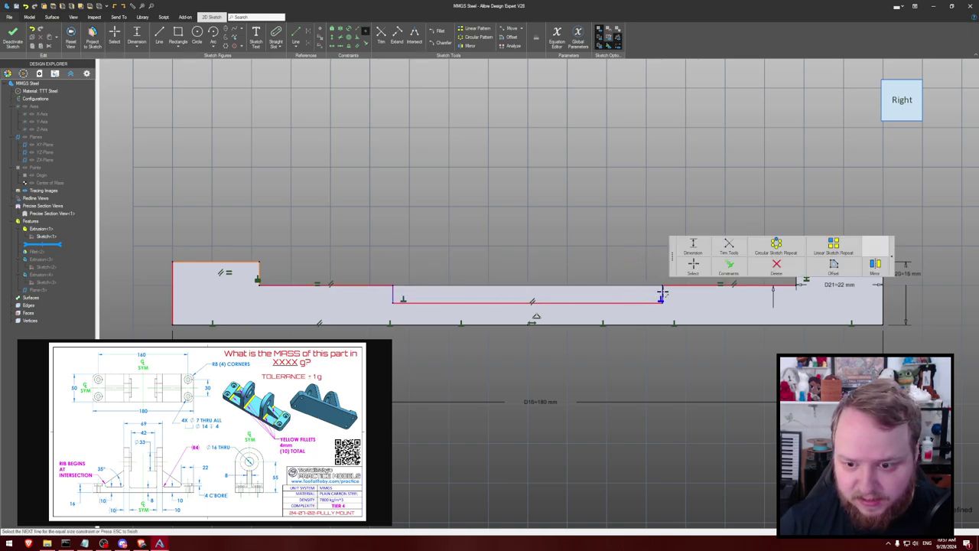
key(Escape)
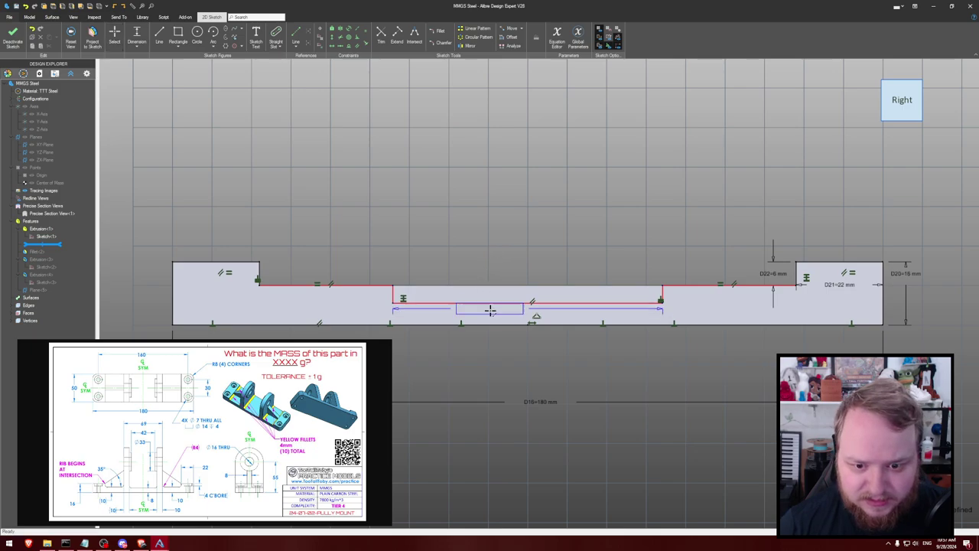
Dimension the recess 8 mm deep and 69 mm wide, then exit the sketch
click(494, 321)
click(492, 318)
text(8)
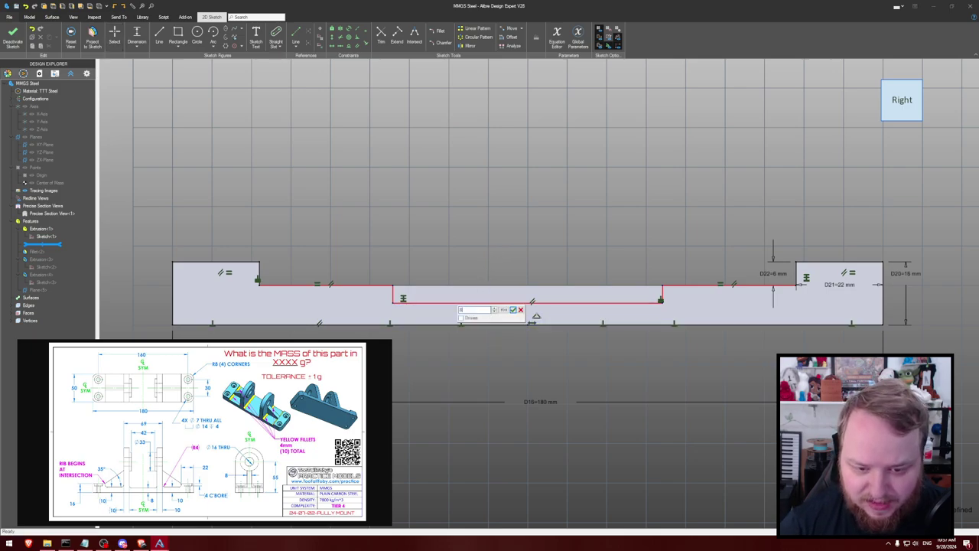
key(Return)
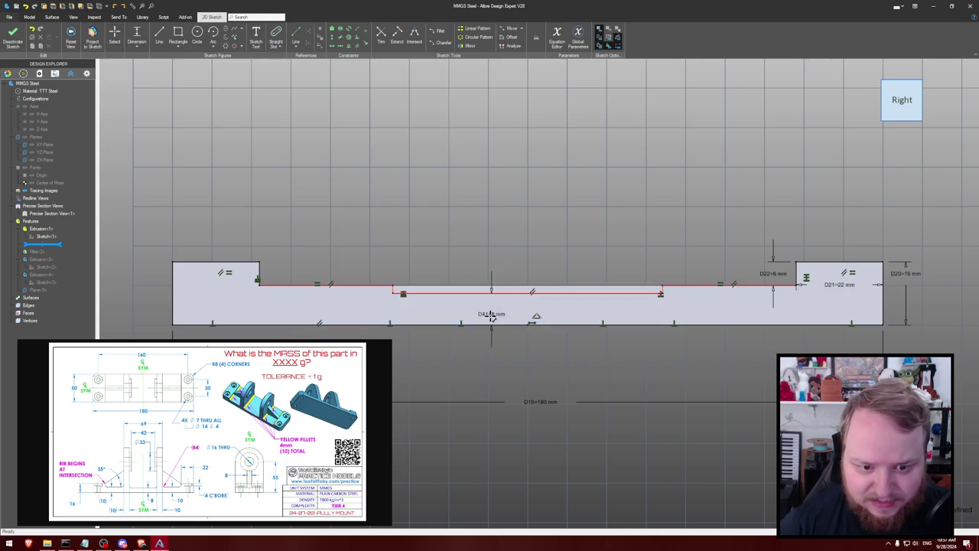
click(350, 286)
click(358, 306)
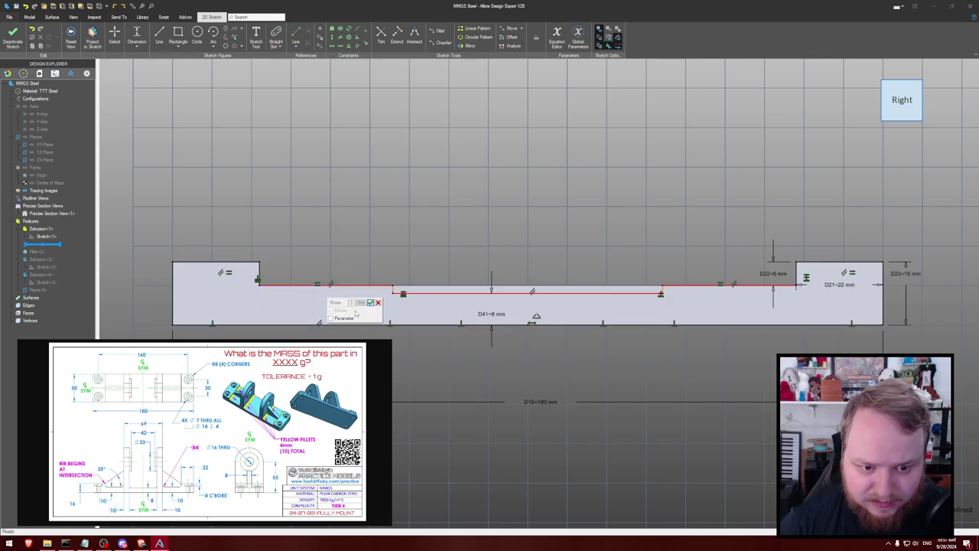
click(378, 302)
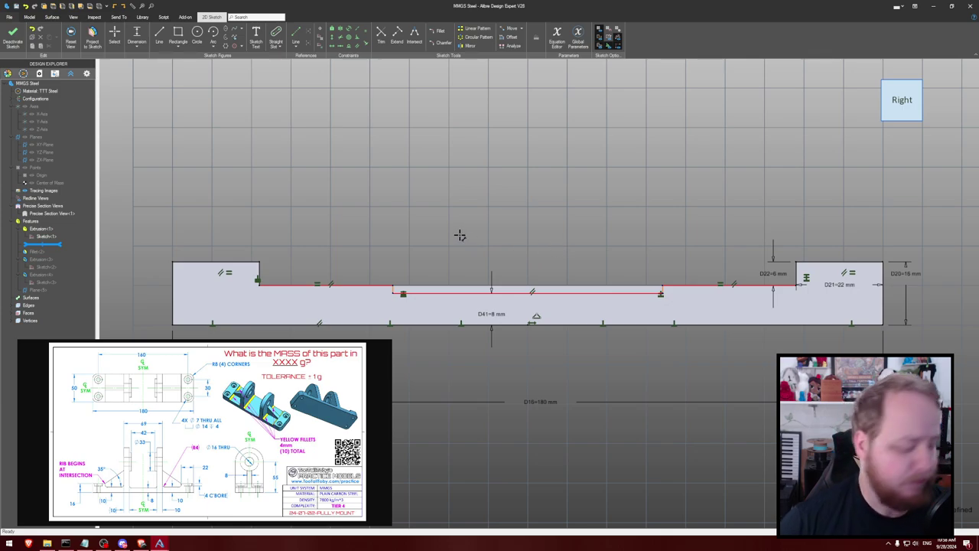
click(509, 291)
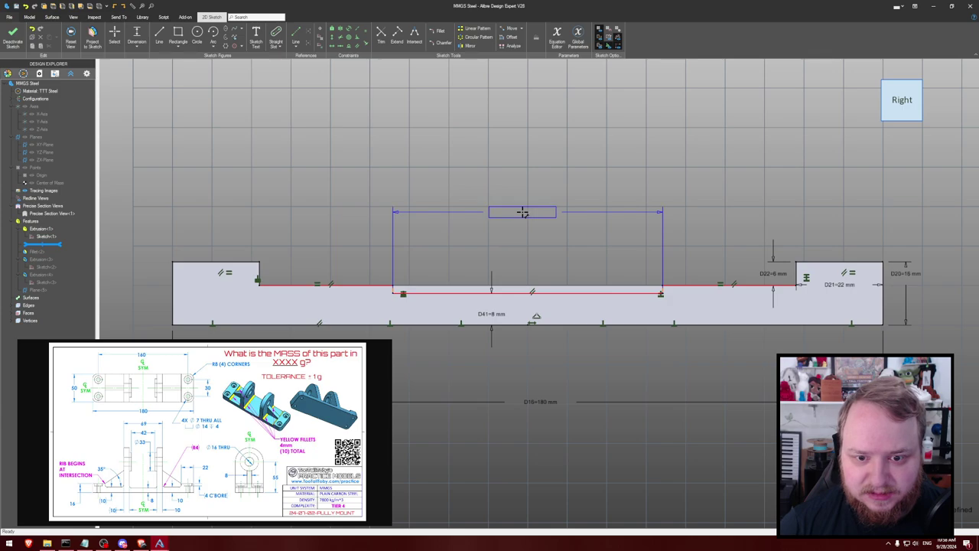
click(523, 211)
text(69)
key(Return)
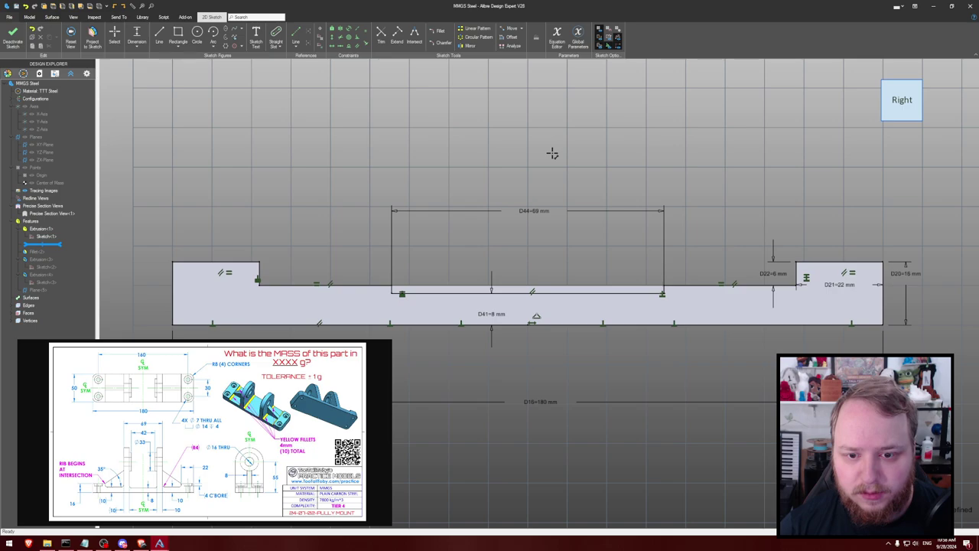
key(s)
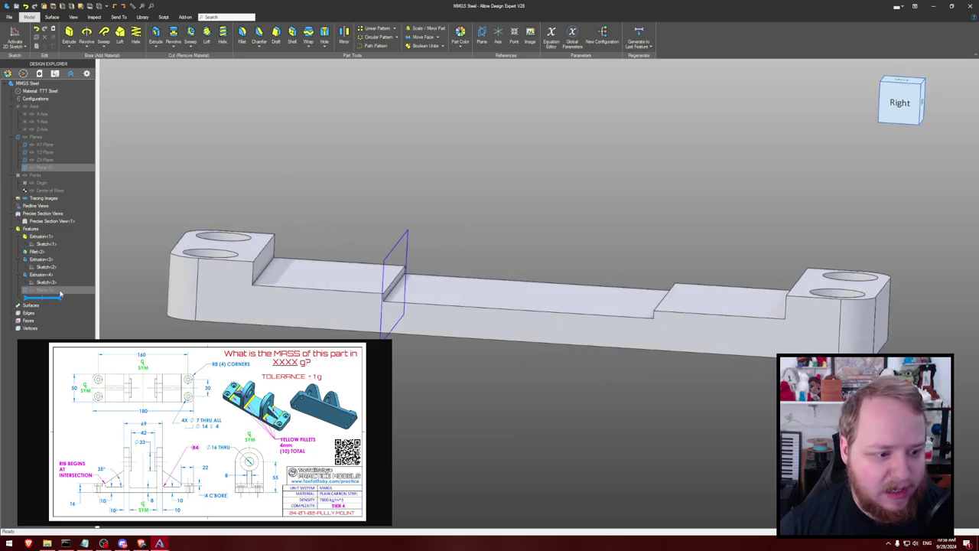
Start a sketch on the new plane and orient the view toward the part's top
click(58, 289)
key(s)
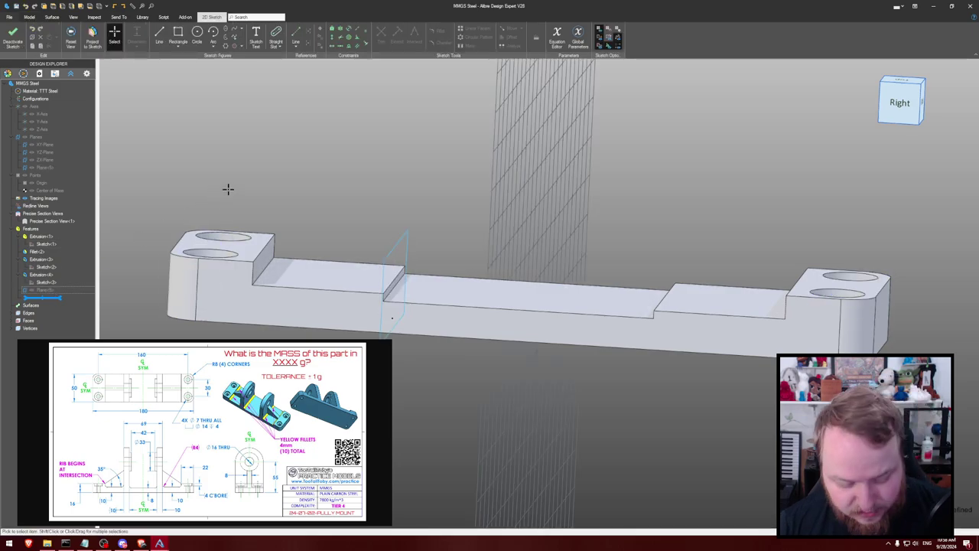
middle_drag(370, 197, 370, 234)
key(ctrl+shift+f)
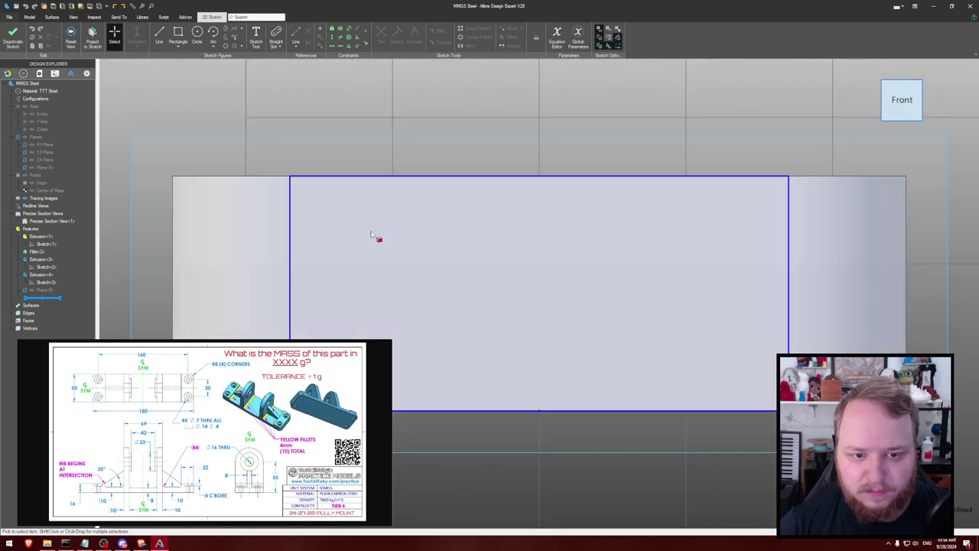
middle_drag(232, 117, 257, 132)
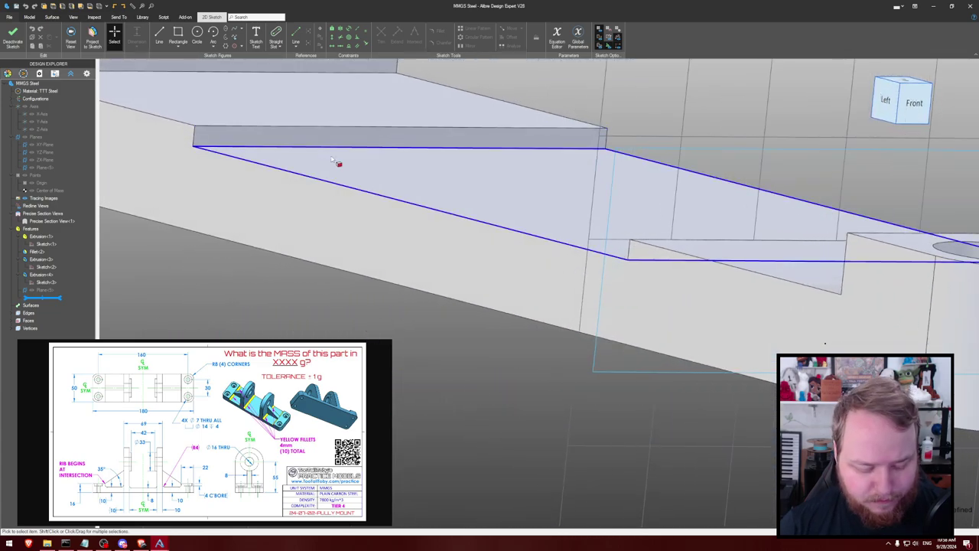
Project the part's top edge into the sketch and return to the front view
key(p)
scroll(639, 259, up, 2)
middle_drag(640, 259, 624, 247)
click(616, 245)
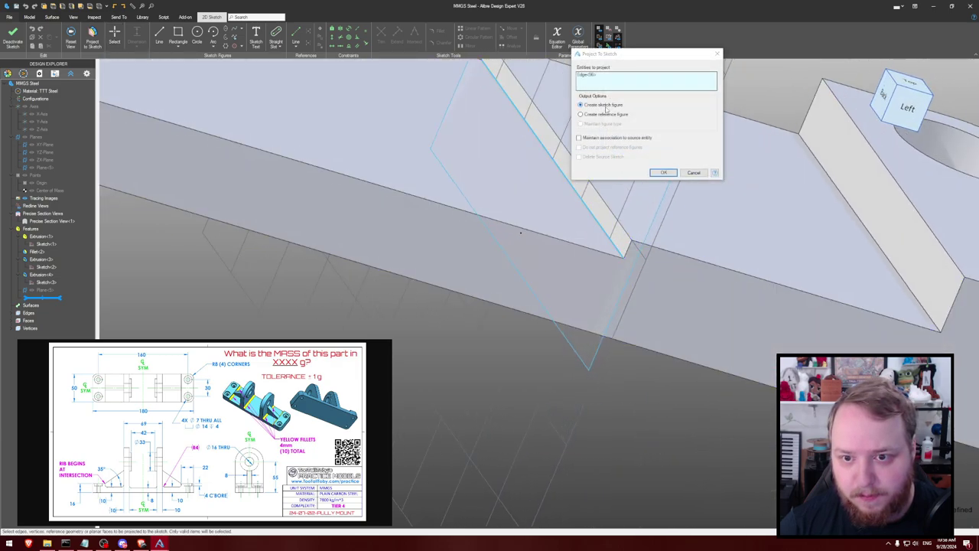
click(672, 174)
key(ctrl+r)
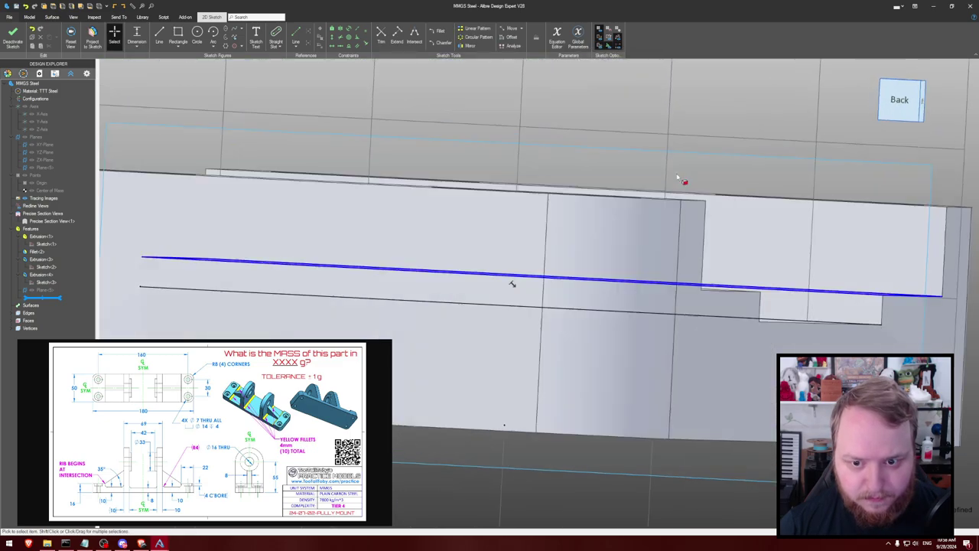
key(ctrl+f)
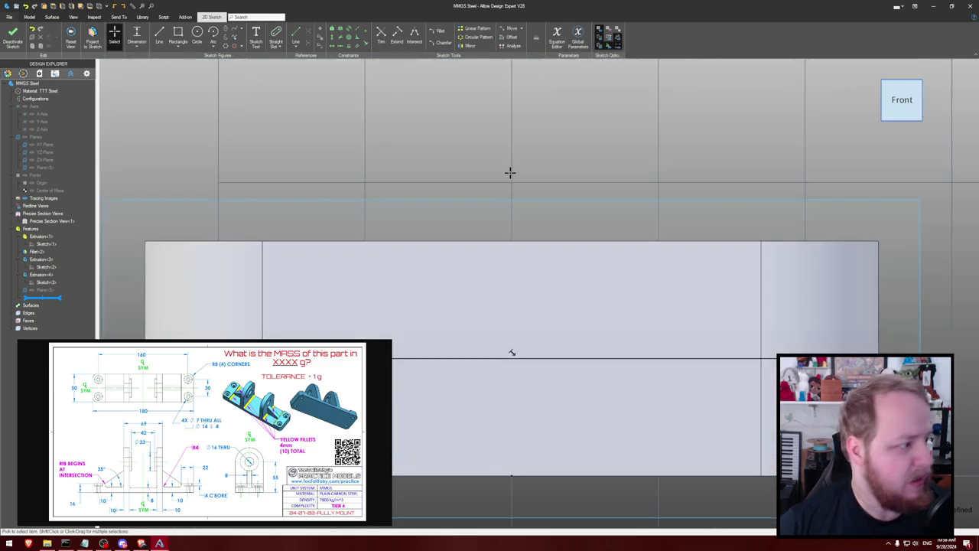
Draw a semicircular arc centred above the origin
scroll(510, 168, down, 3)
middle_drag(509, 161, 492, 180)
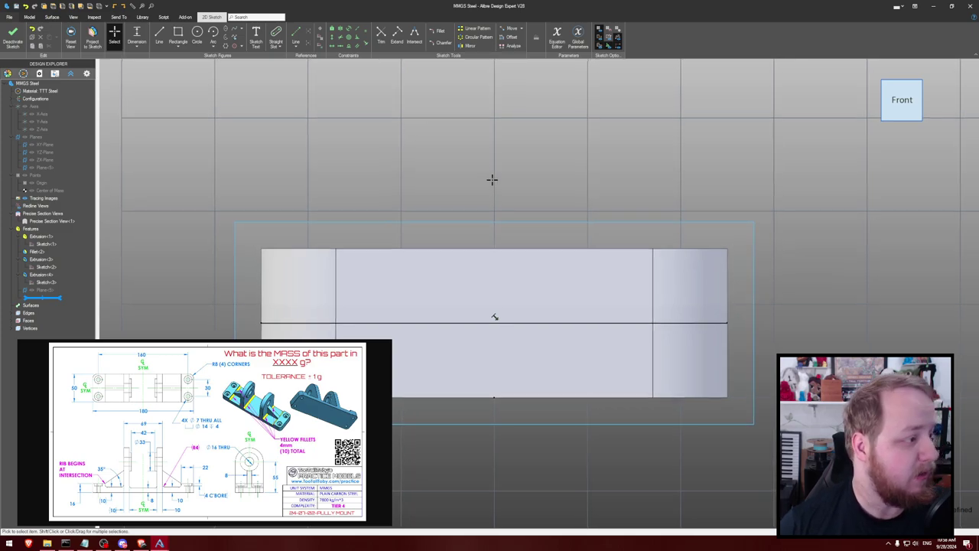
scroll(492, 180, down, 5)
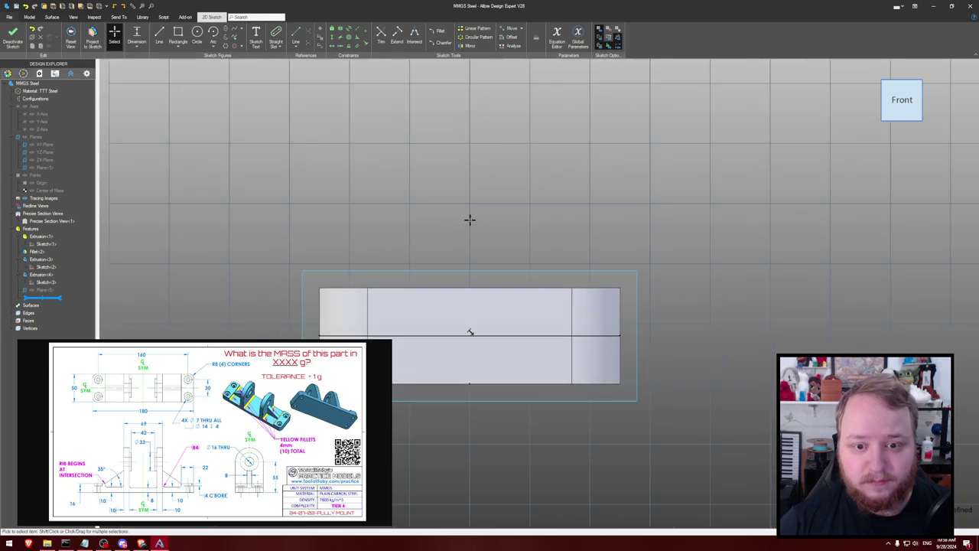
key(a)
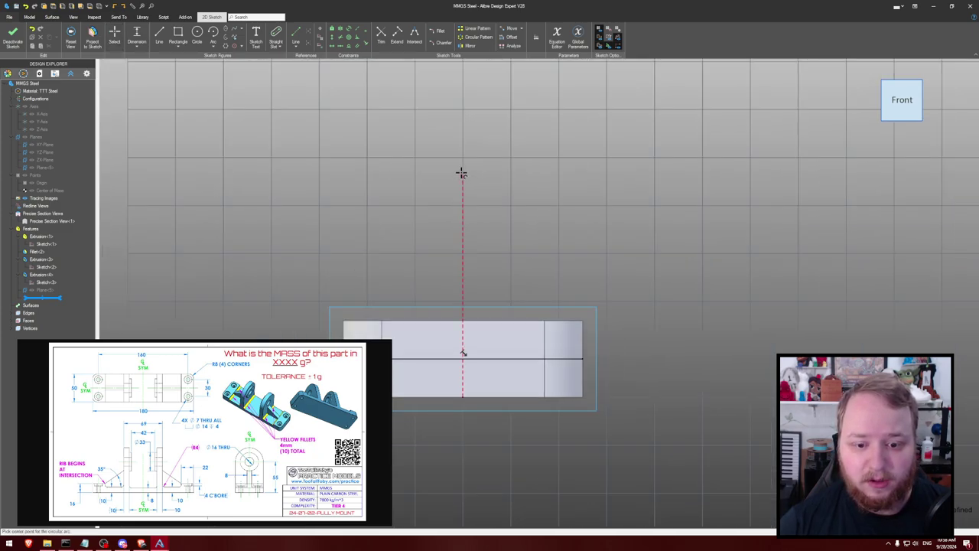
click(462, 171)
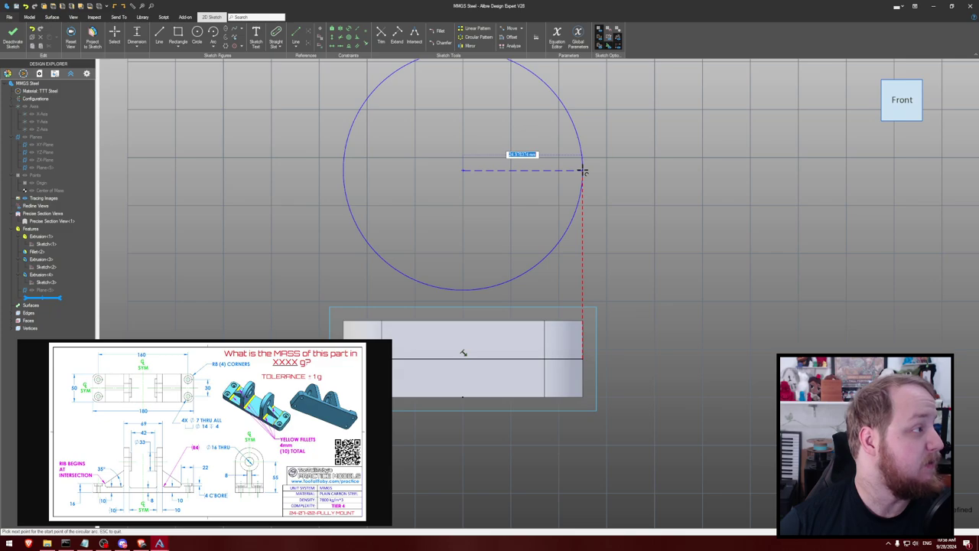
click(583, 170)
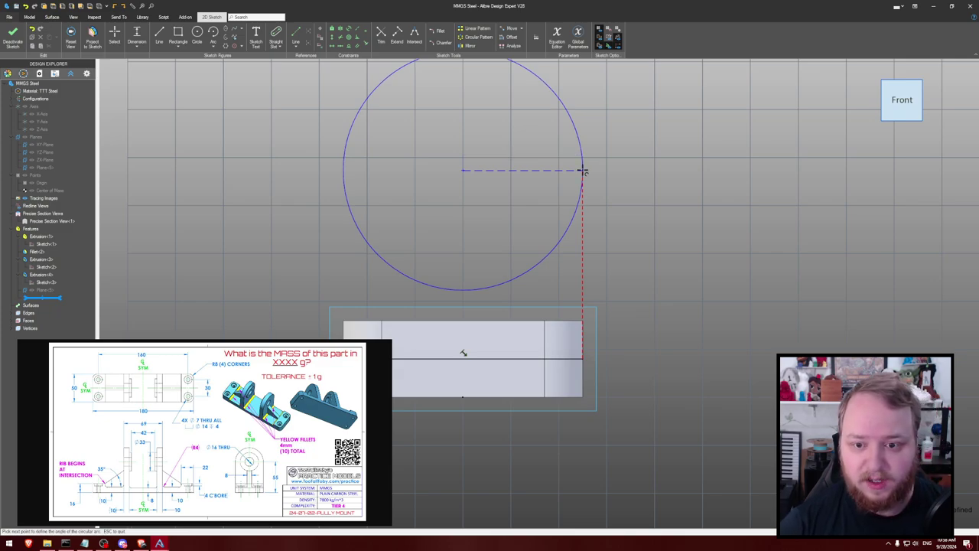
click(344, 169)
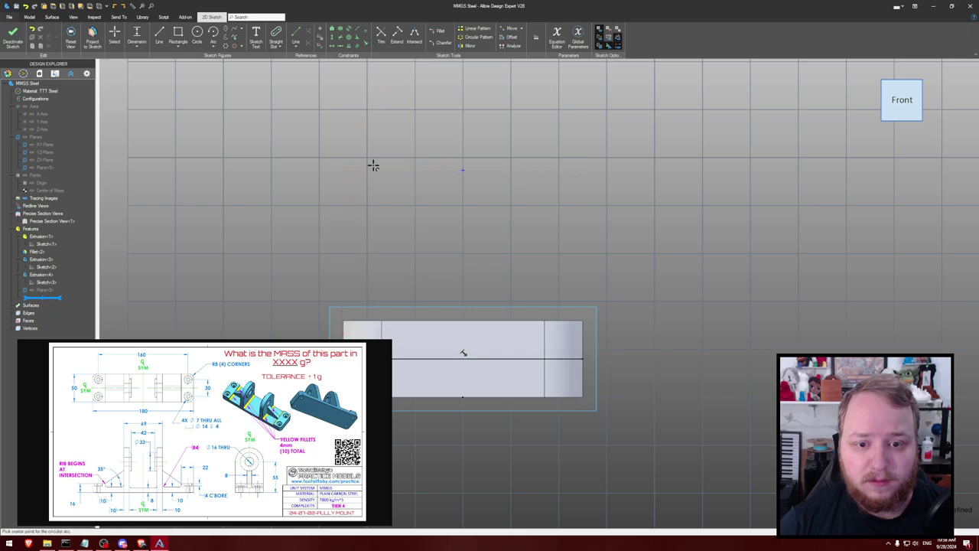
key(Escape)
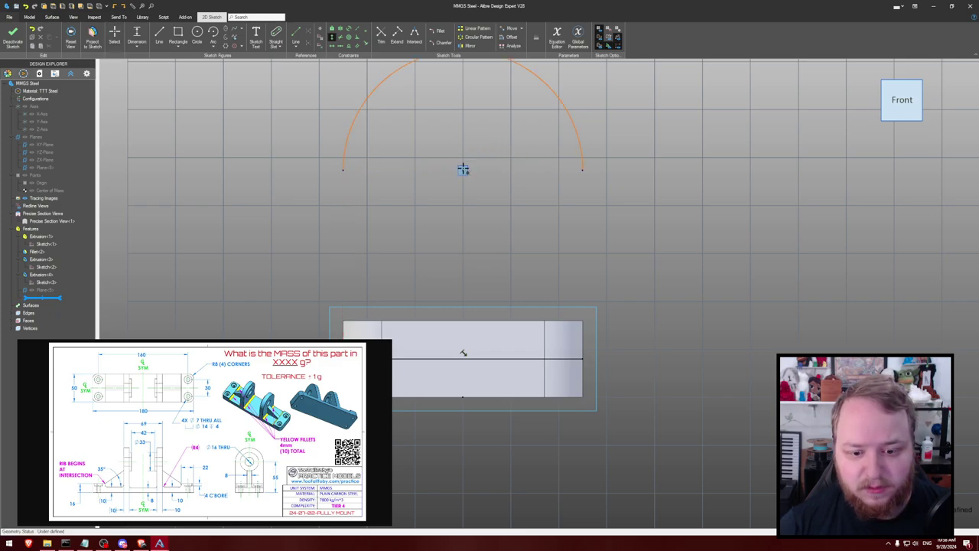
Align the arc centre over the part's midpoint, level its endpoints, and set 55 mm height
ctrl+click(461, 395)
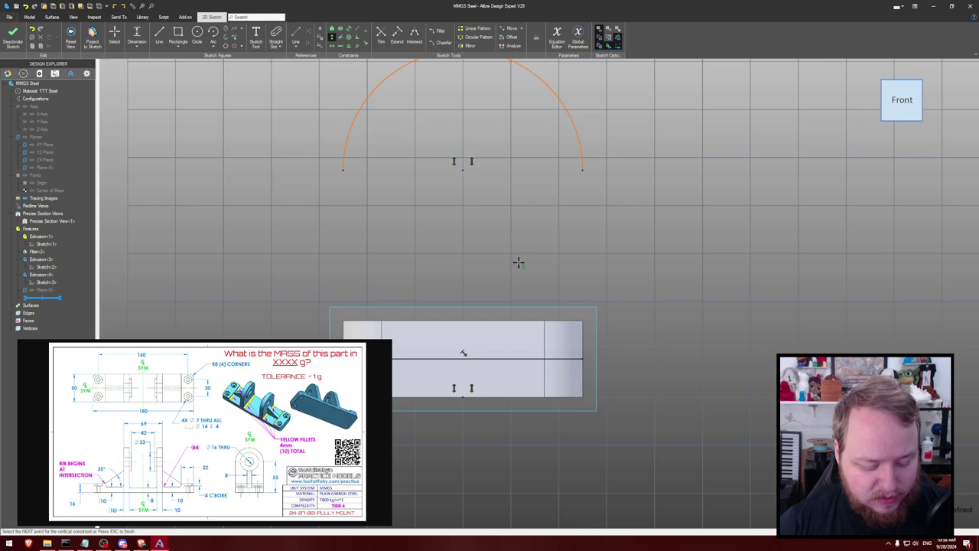
click(341, 170)
click(462, 163)
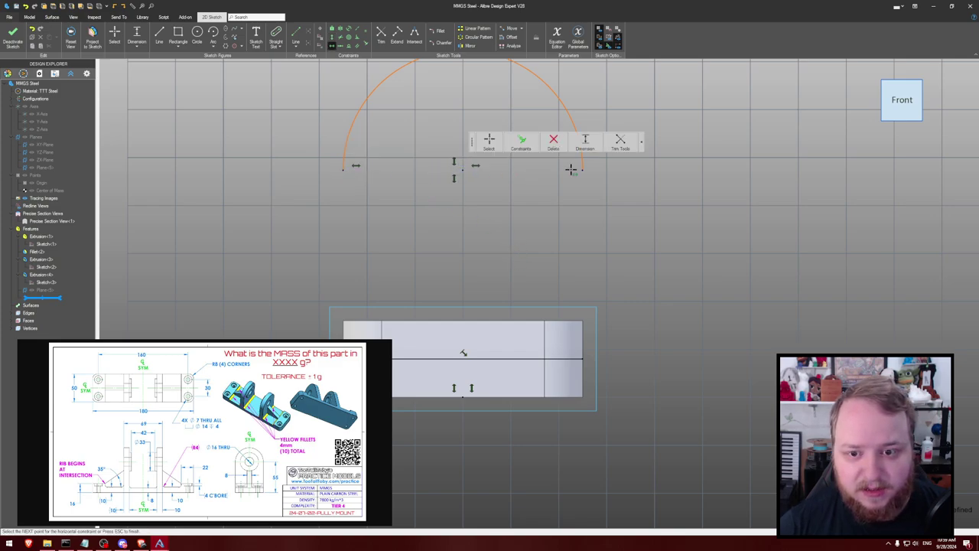
click(582, 169)
key(Escape)
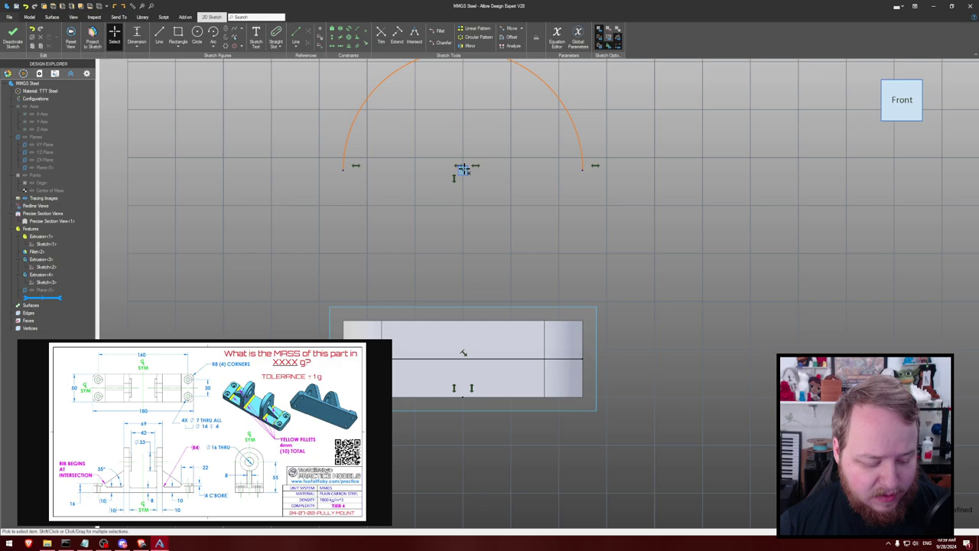
key(Escape)
click(462, 396)
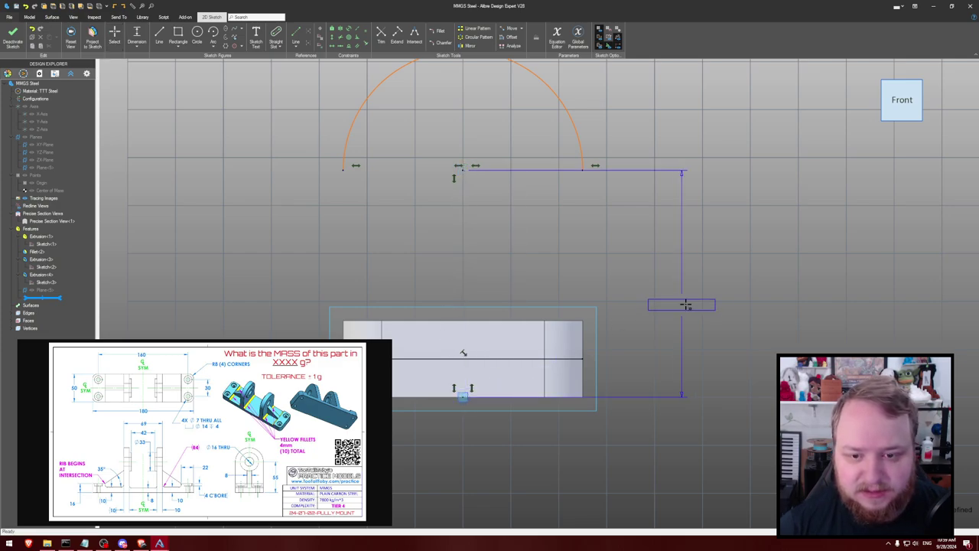
click(682, 300)
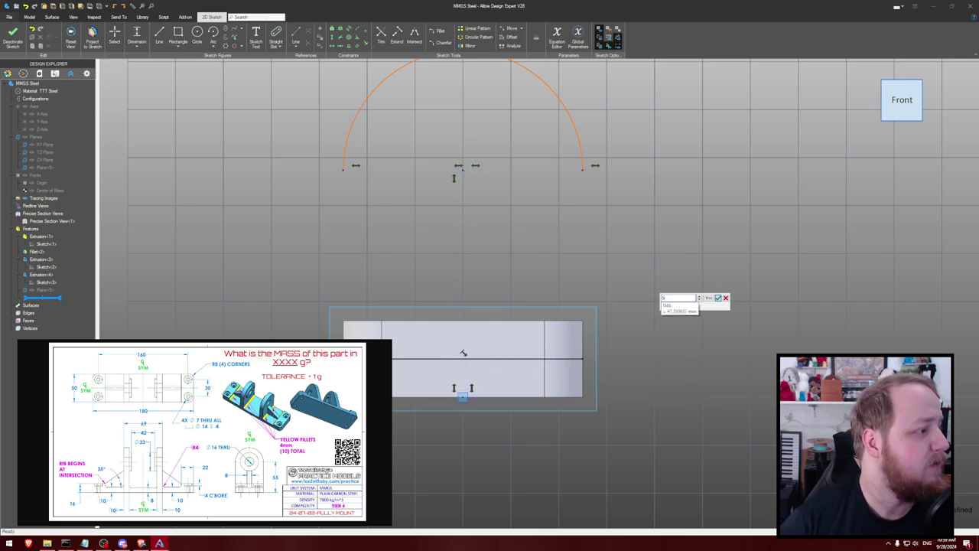
key(Return)
Draw vertical lines from both arc ends down to the base to close the profile
scroll(647, 202, down, 2)
middle_drag(622, 196, 611, 218)
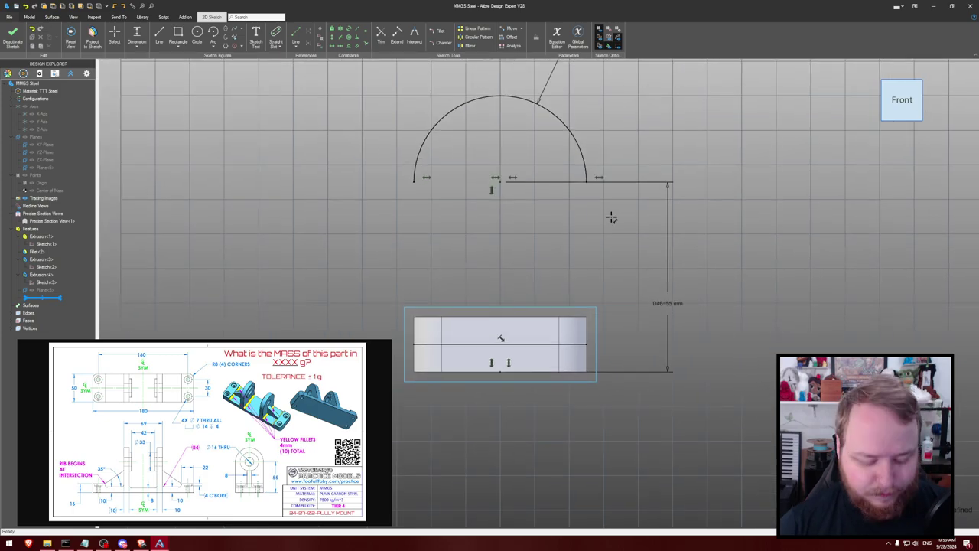
key(l)
click(587, 181)
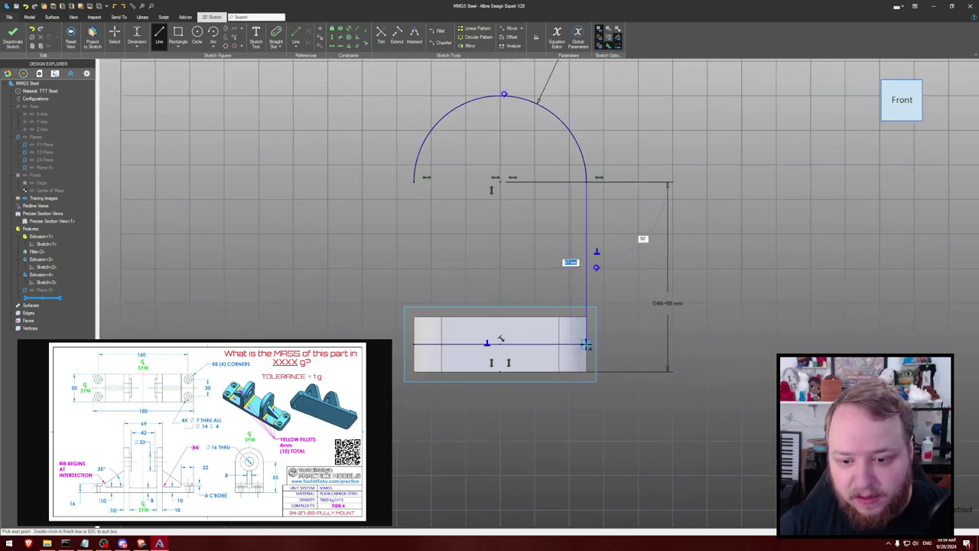
click(587, 346)
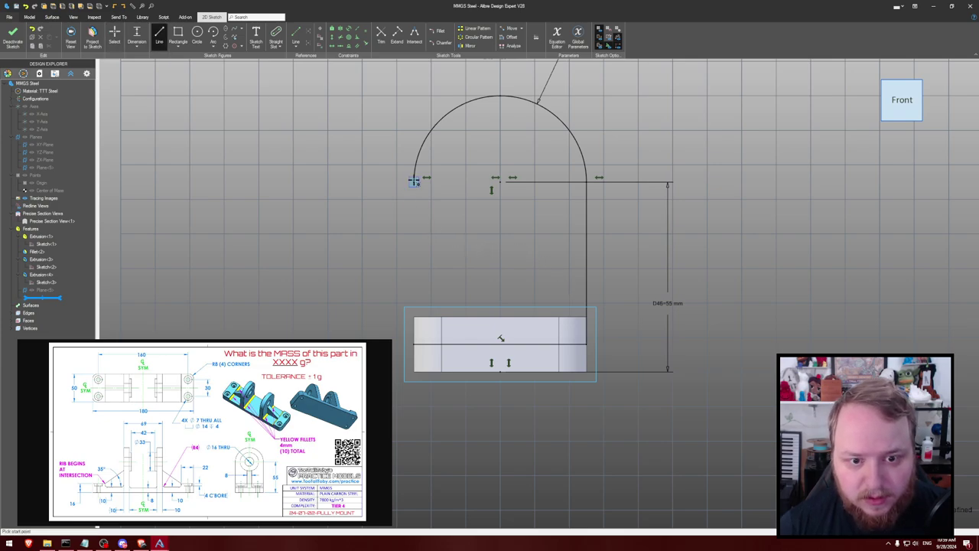
click(413, 181)
click(410, 341)
key(Escape)
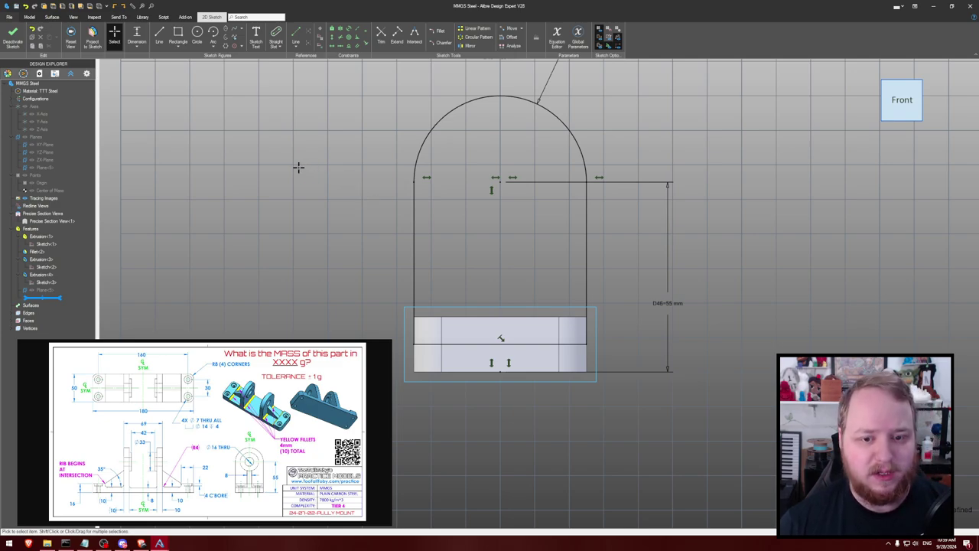
middle_drag(298, 166, 326, 174)
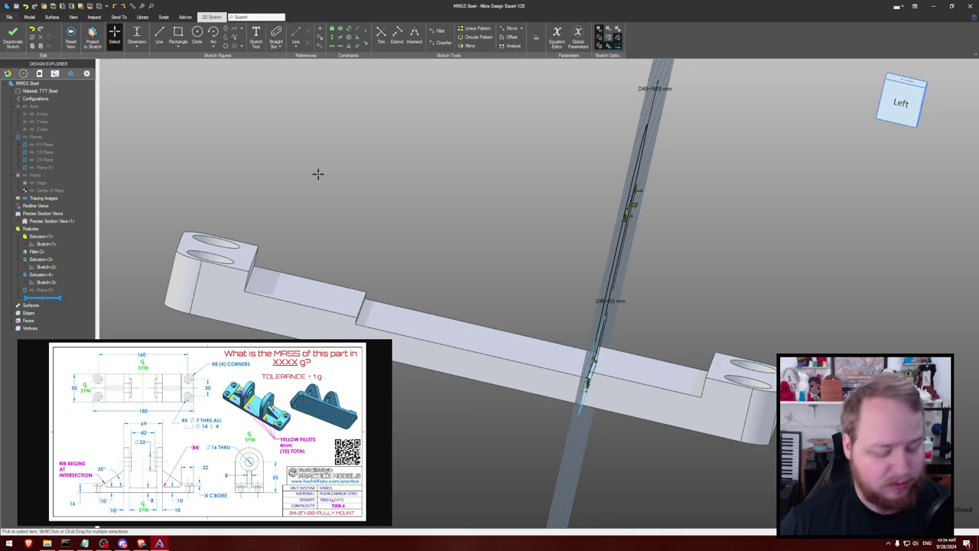
key(e)
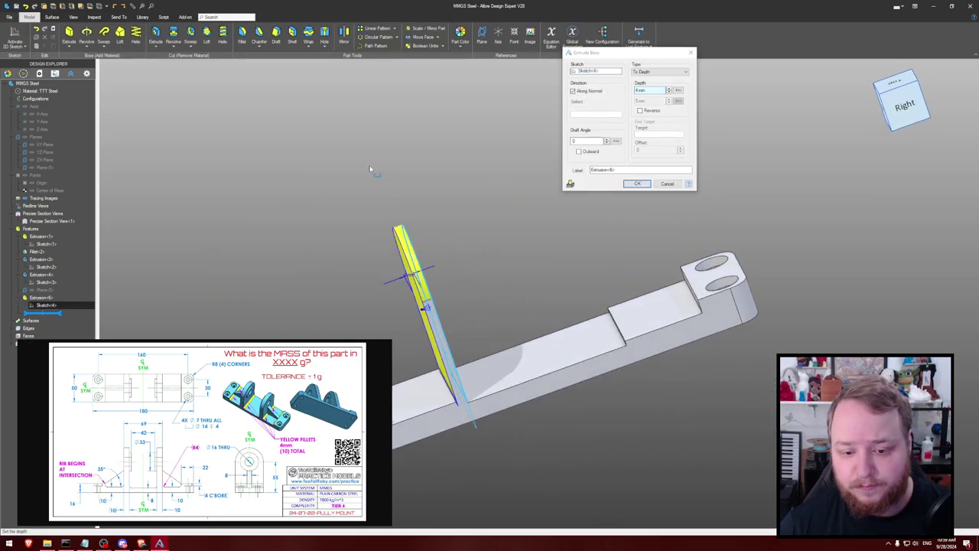
Extrude the arched sketch to a depth of -10 mm as the upright
click(654, 91)
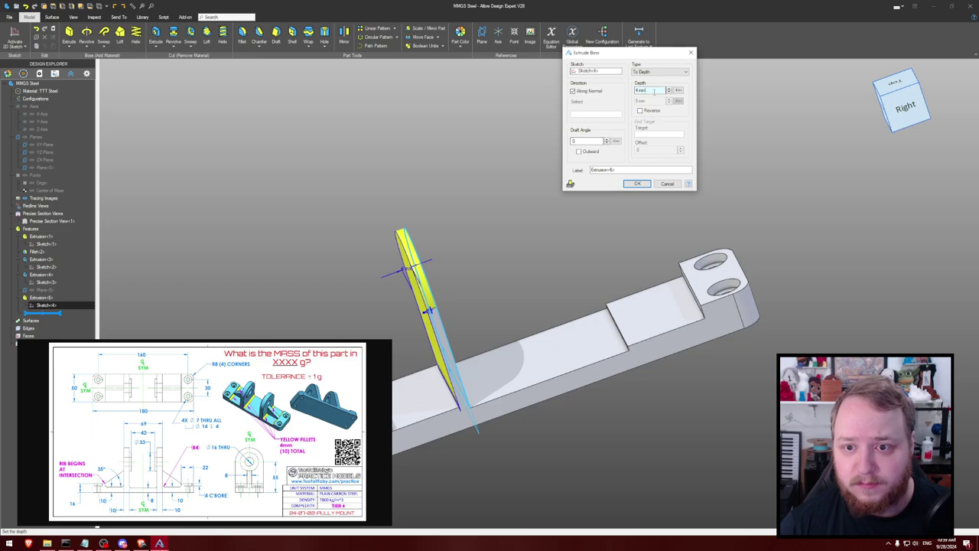
key(ctrl+a)
key(BackSpace)
text(-10)
key(Return)
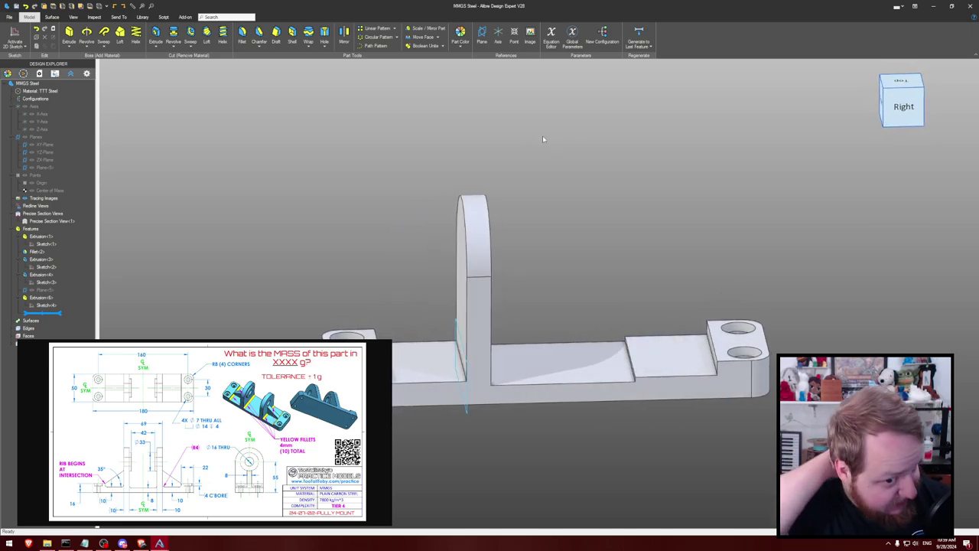
Start a sketch on the YZ-Plane and project the upright's edges into it
click(24, 37)
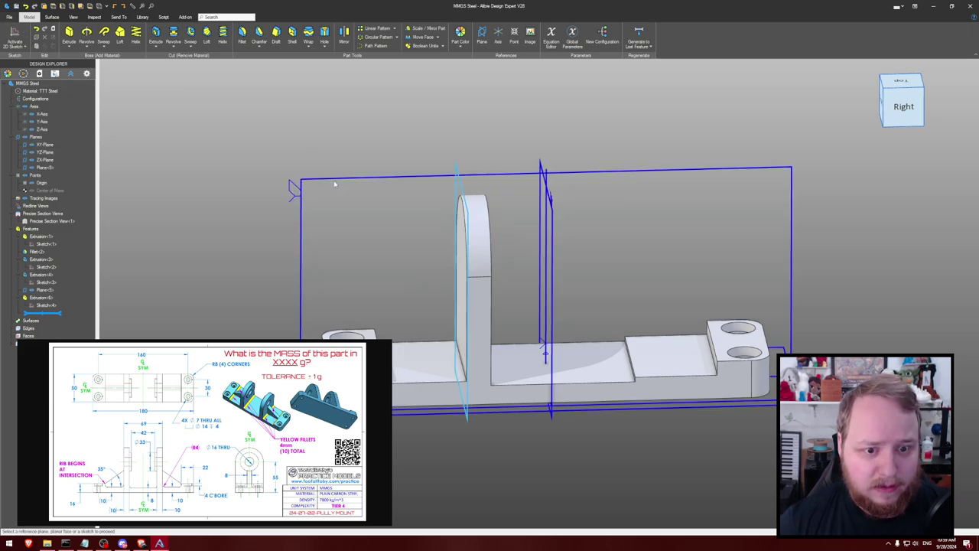
click(372, 178)
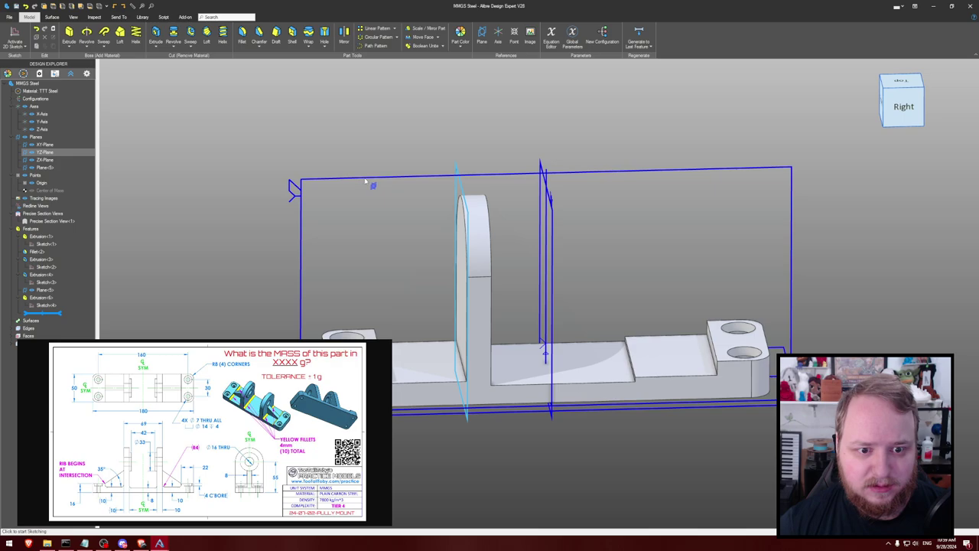
middle_drag(376, 163, 390, 159)
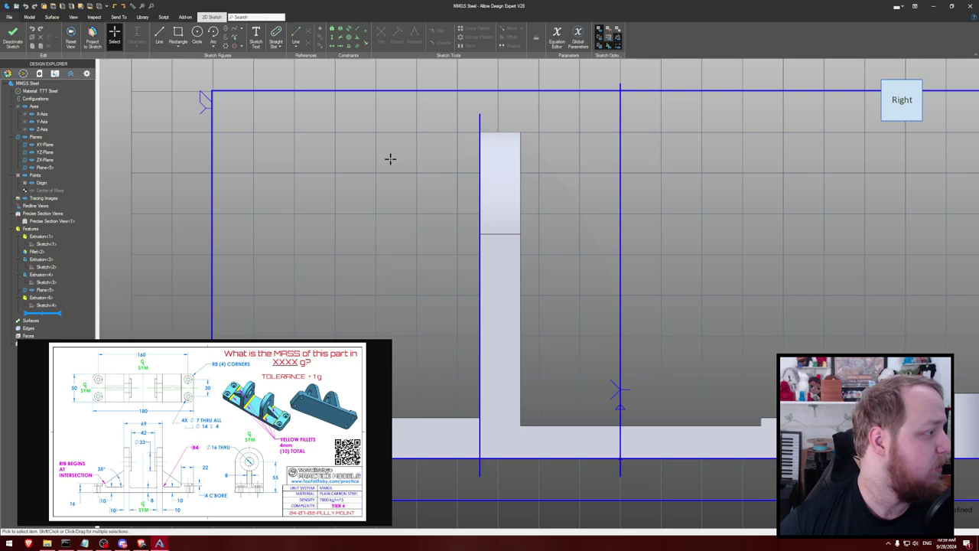
key(p)
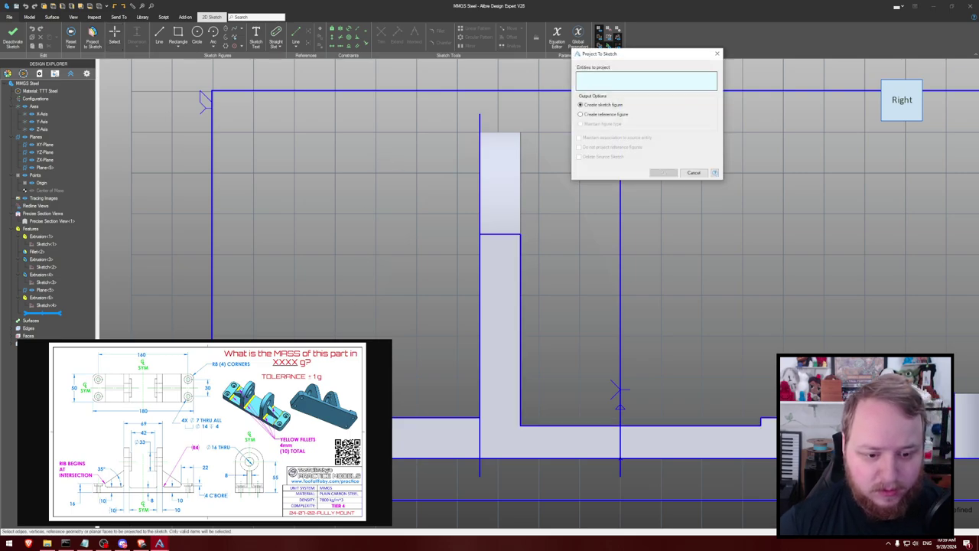
click(474, 342)
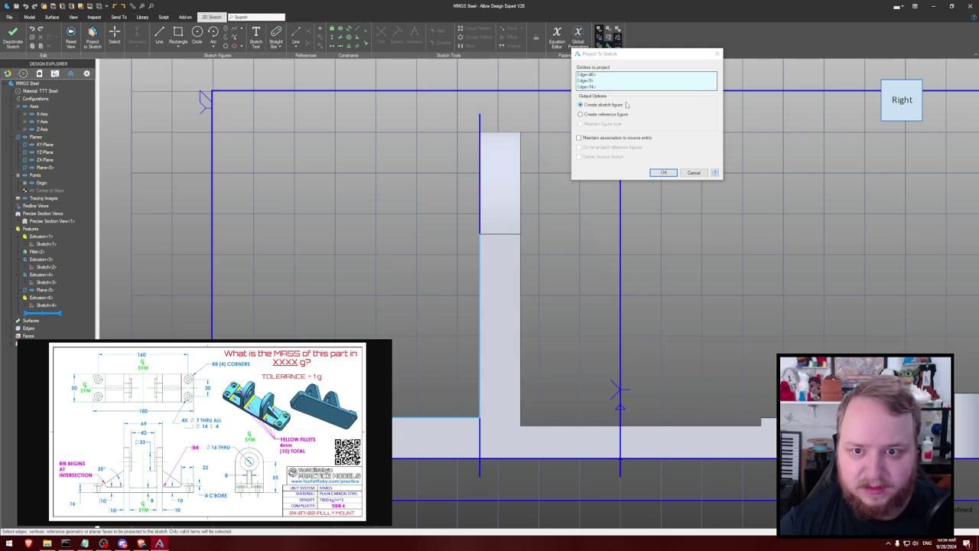
click(659, 172)
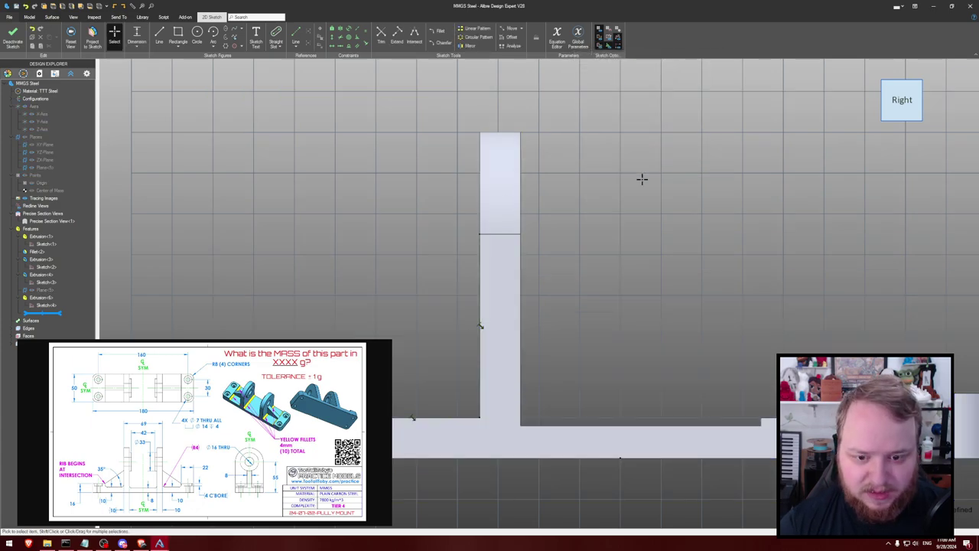
Convert the projected bottom edge into a regular sketch line
key(l)
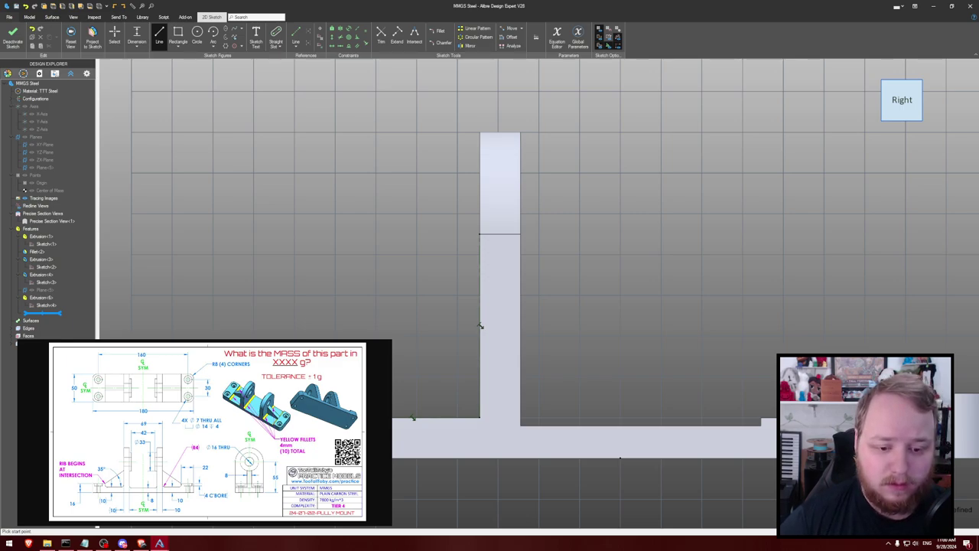
key(Escape)
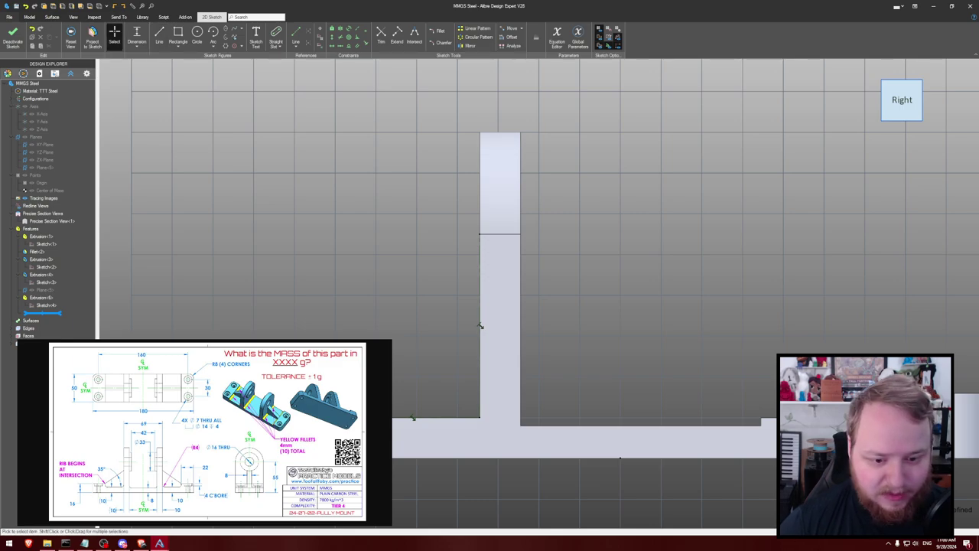
click(398, 418)
right_click(398, 418)
click(397, 393)
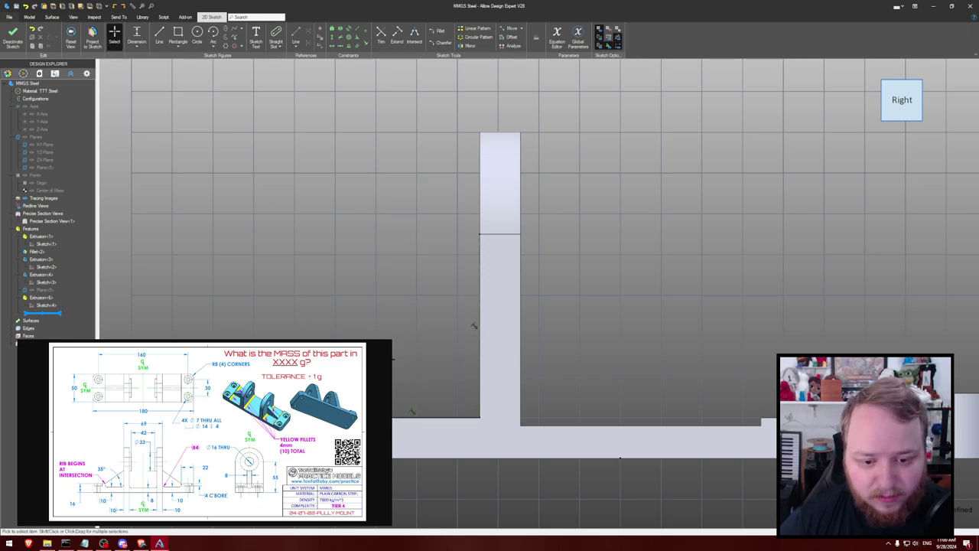
Draw the diagonal rib line from the upright to the base at 35°
key(l)
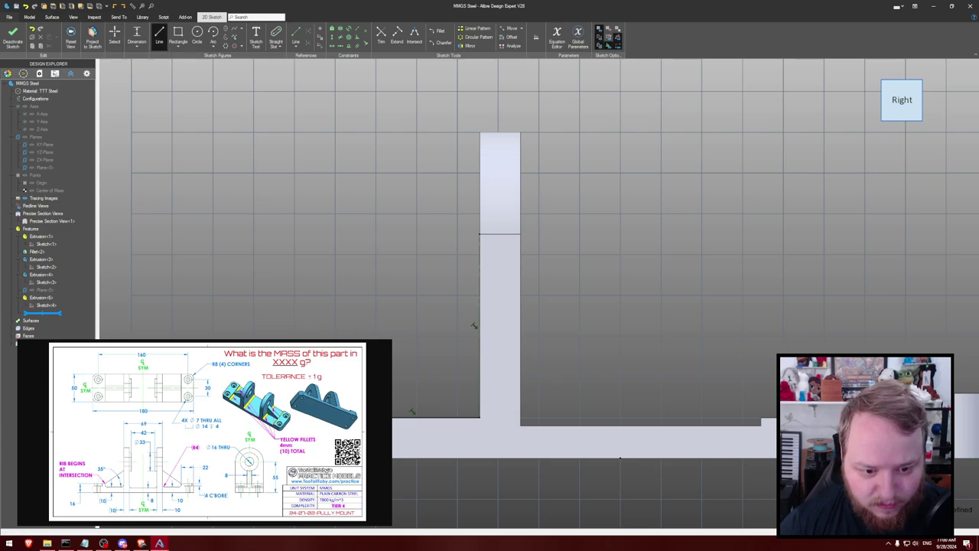
click(480, 416)
click(479, 268)
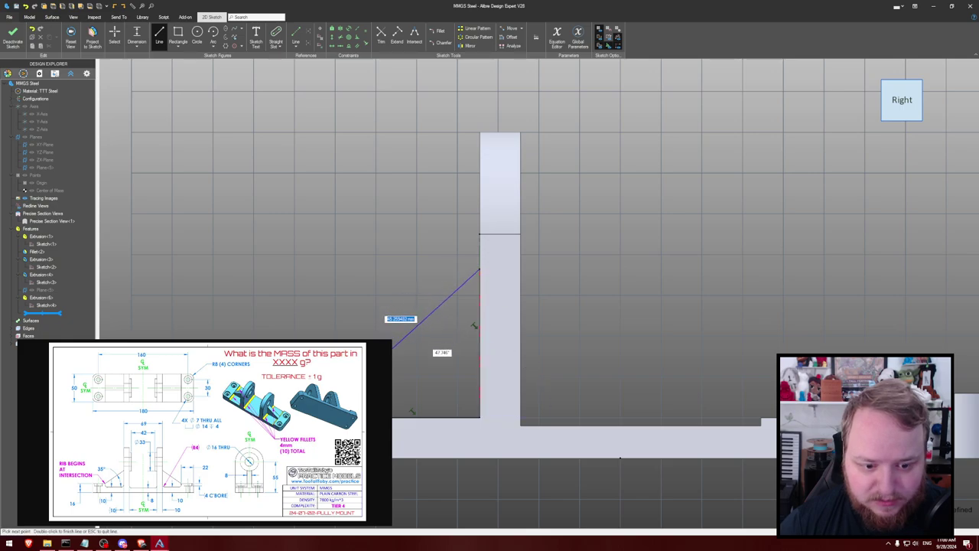
double_click(392, 347)
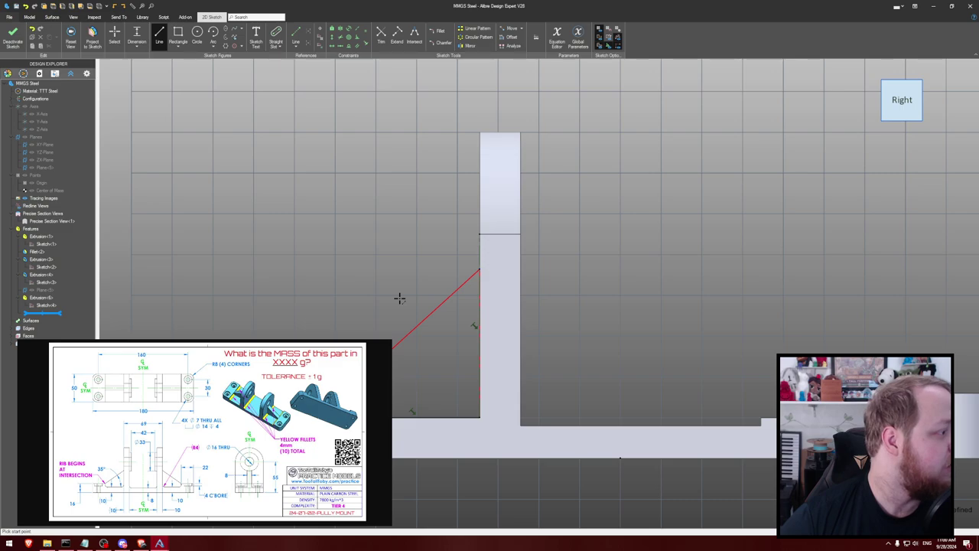
key(Escape)
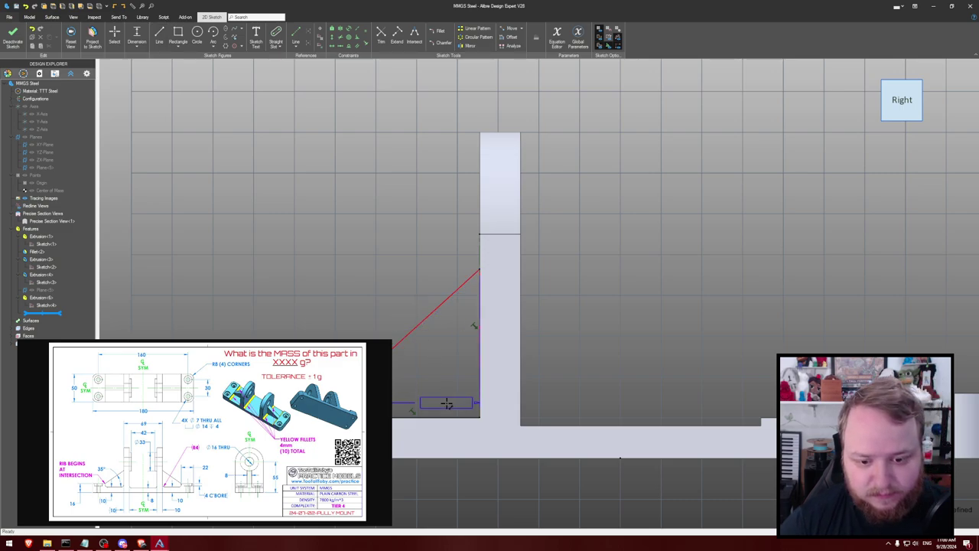
click(450, 417)
click(437, 372)
text(35)
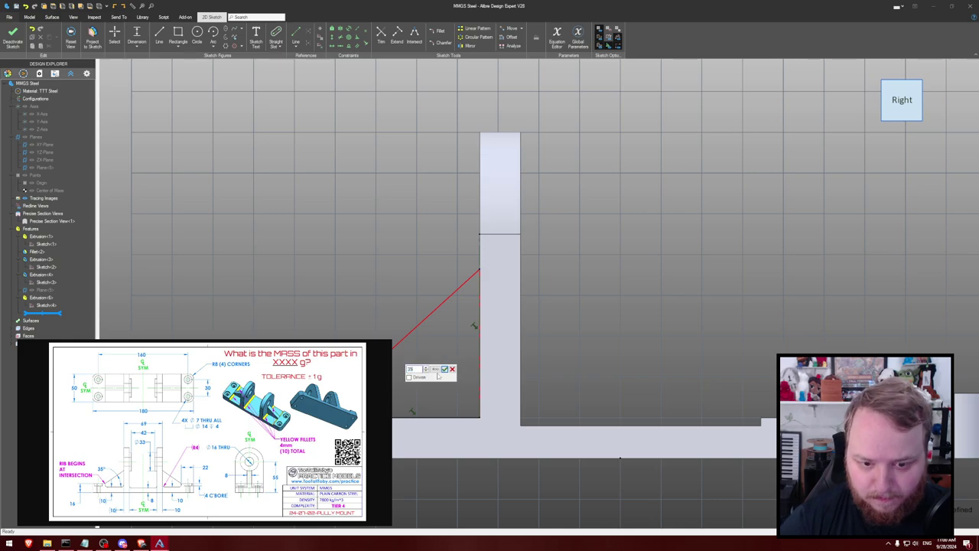
key(Return)
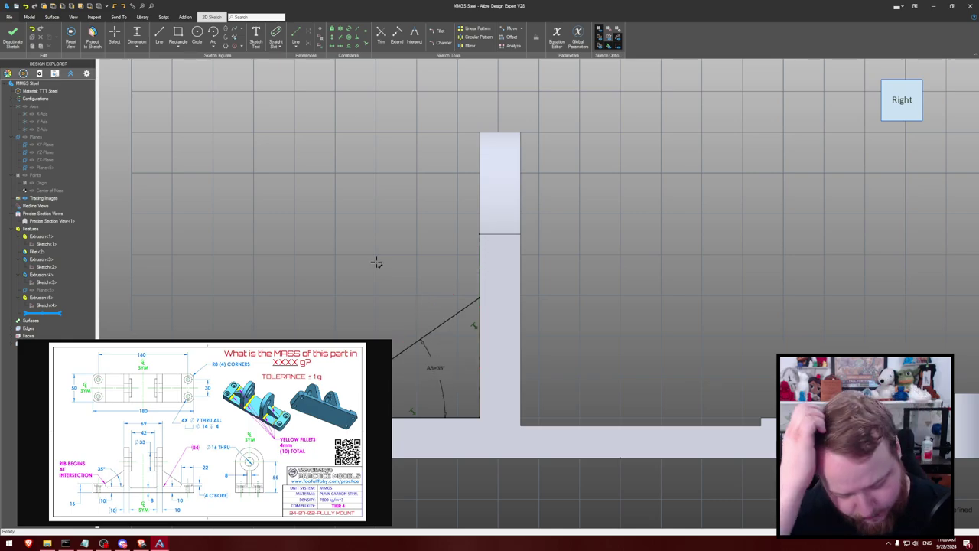
key(e)
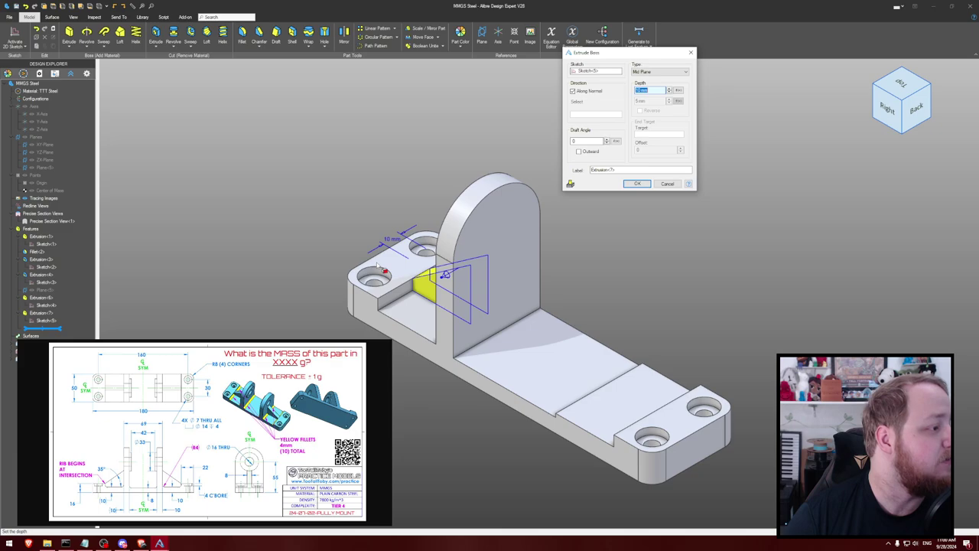
Create the rib extrusion, inspect it, and begin a sketch on the arched upright's face
key(Return)
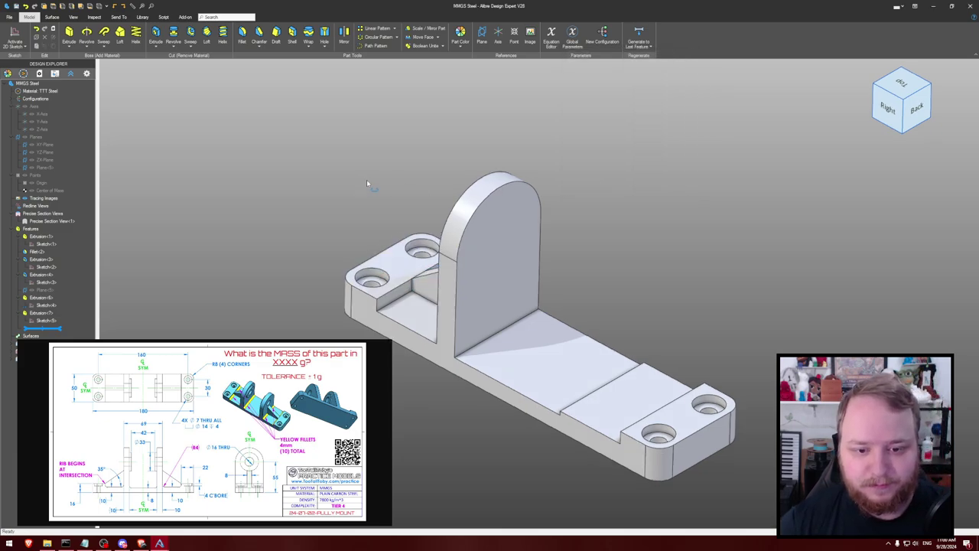
mouse_move(366, 179)
middle_down()
mouse_move(398, 190)
mouse_move(368, 180)
middle_up()
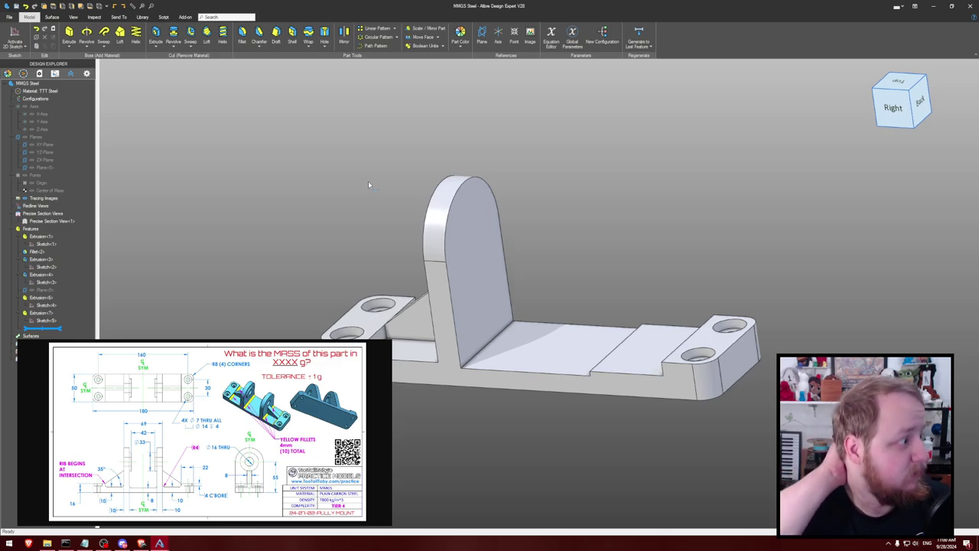
middle_drag(368, 181, 383, 169)
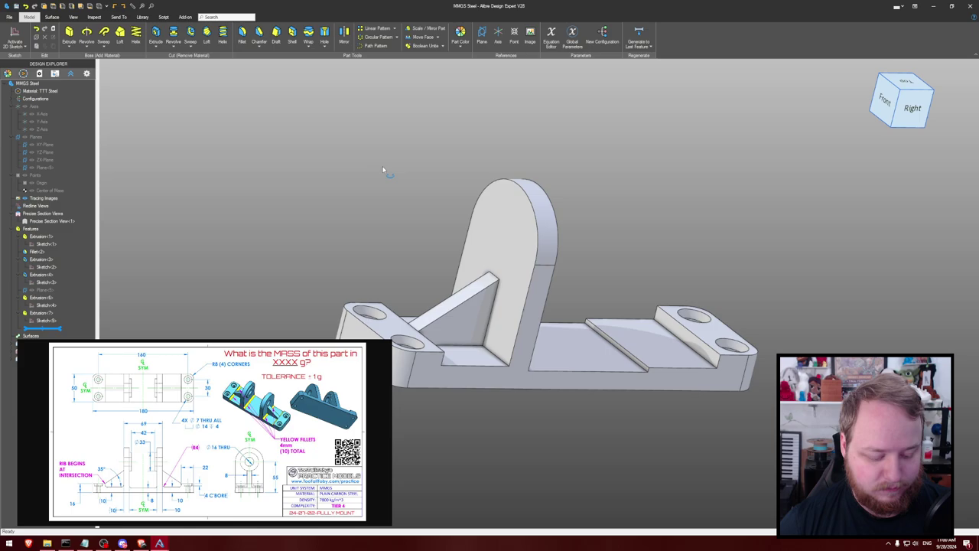
click(520, 208)
key(s)
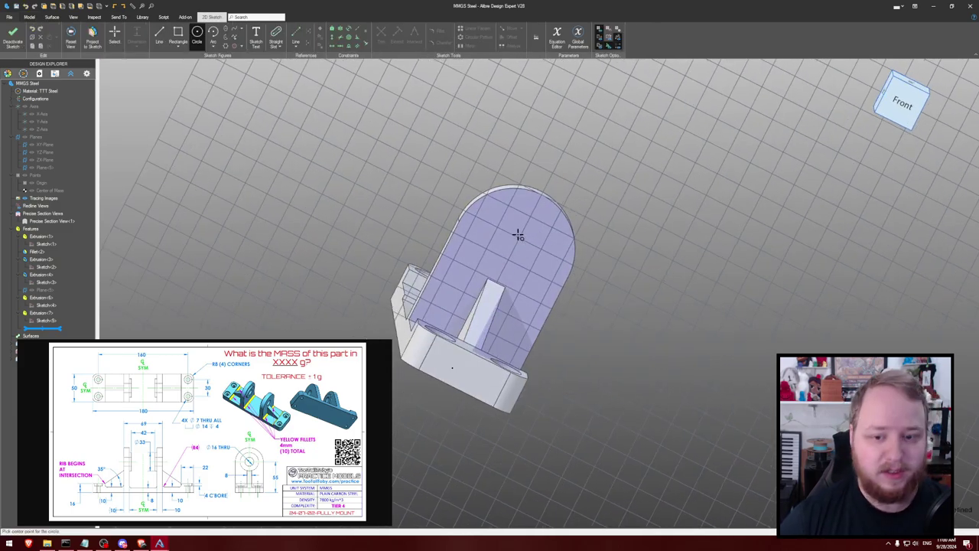
Draw a circle centred on the arch centre of the upright's face
click(513, 239)
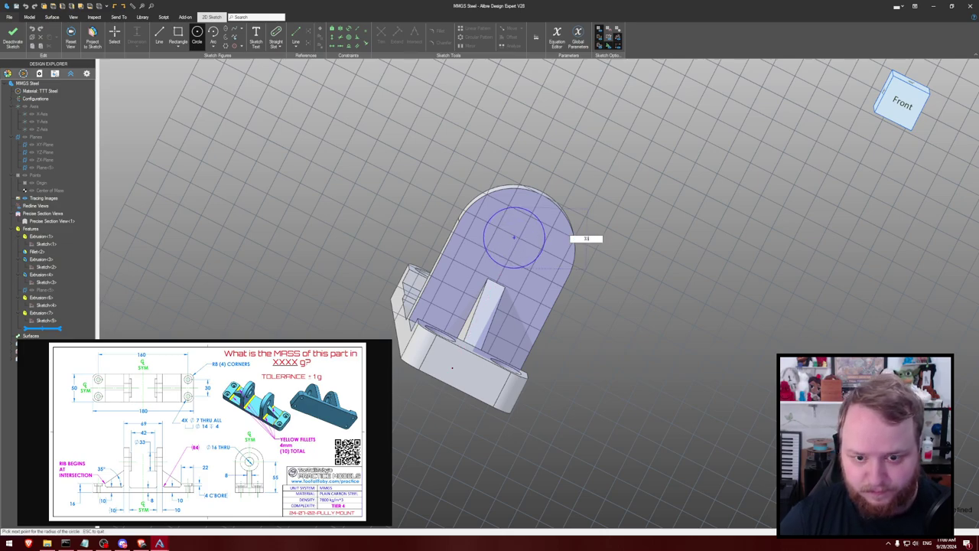
click(591, 216)
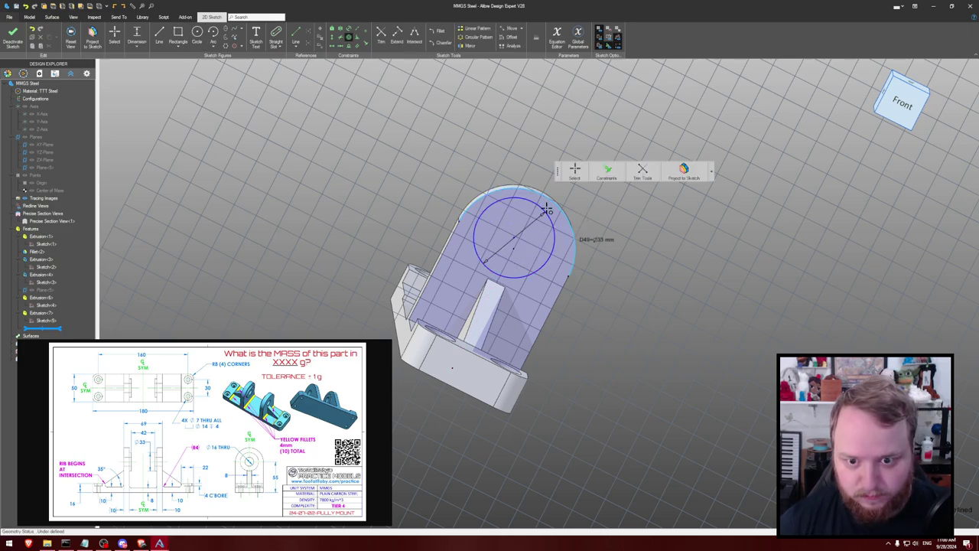
key(Left)
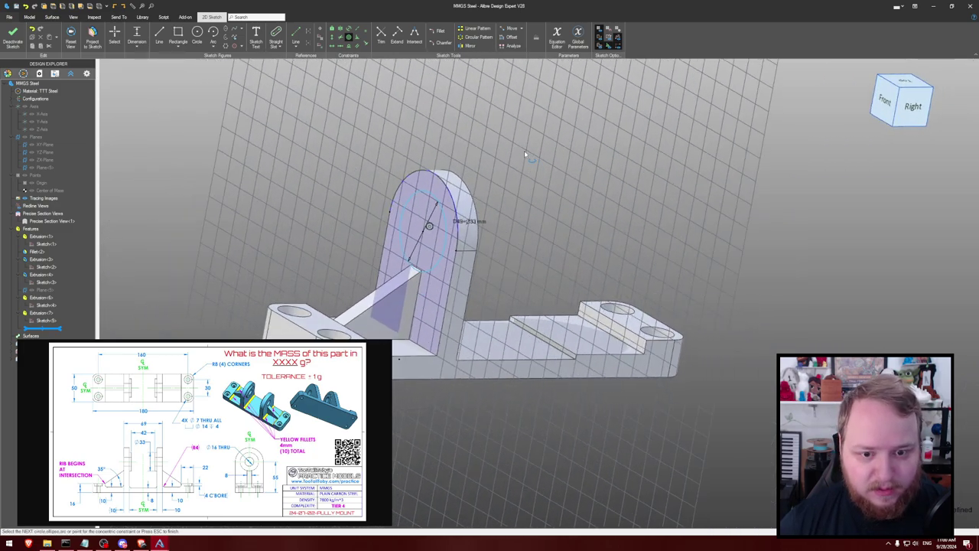
key(e)
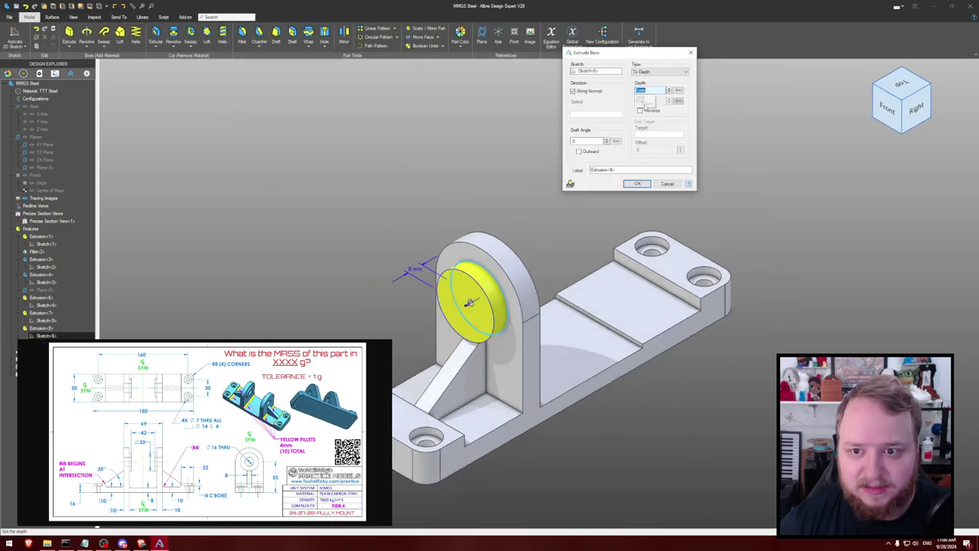
Extrude the circle to a depth of (69-42)/2, which is 13.5 mm
double_click(650, 91)
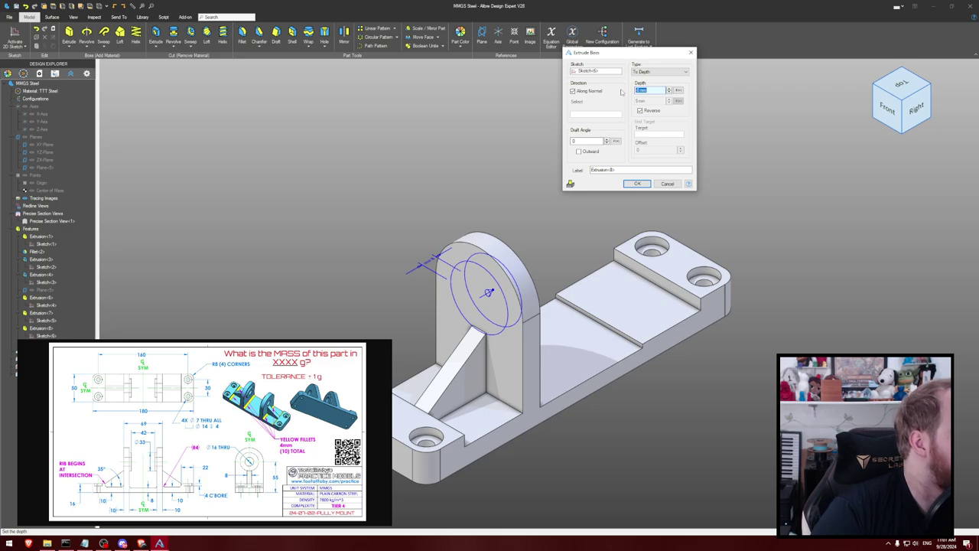
key(BackSpace)
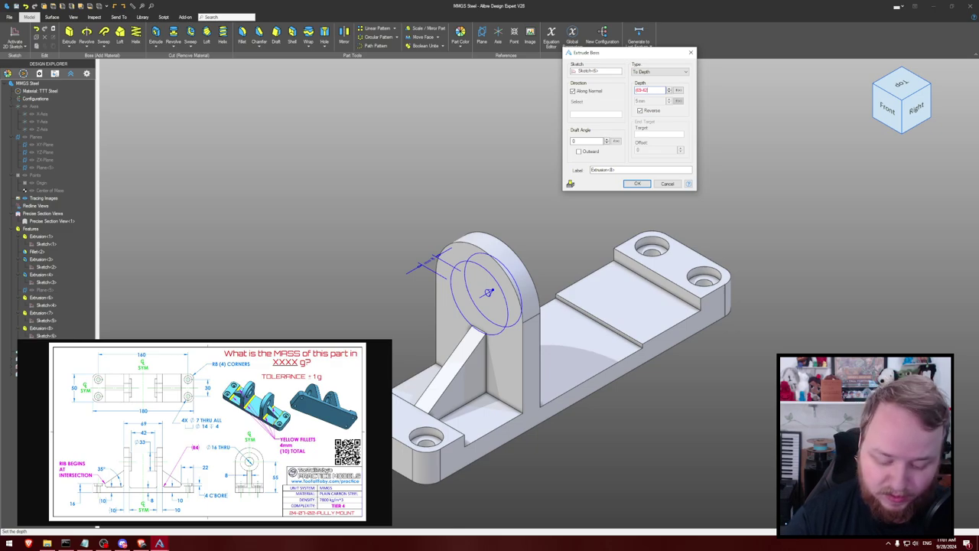
text((69-42)/2)
key(Return)
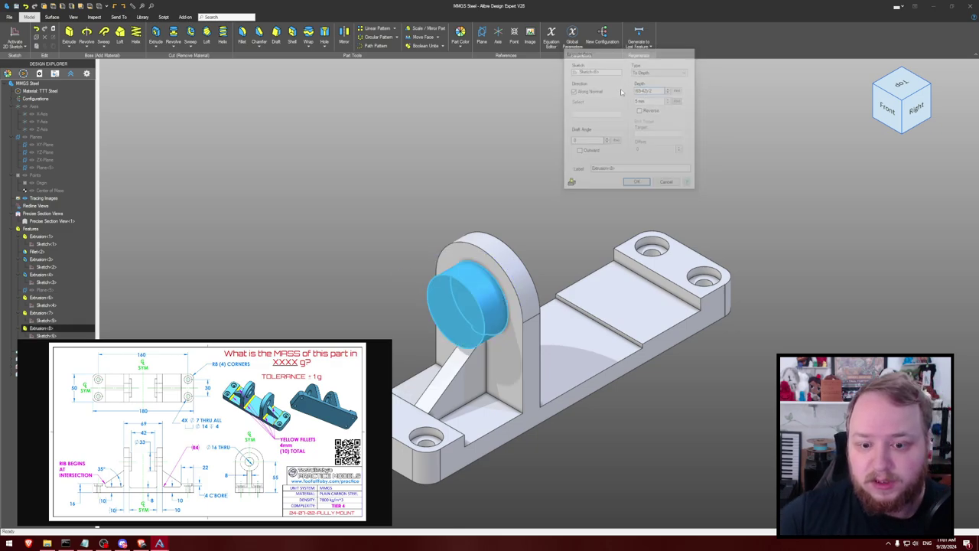
Edit Extrusion<8> to flip its direction so the boss protrudes from the upright's face
click(41, 329)
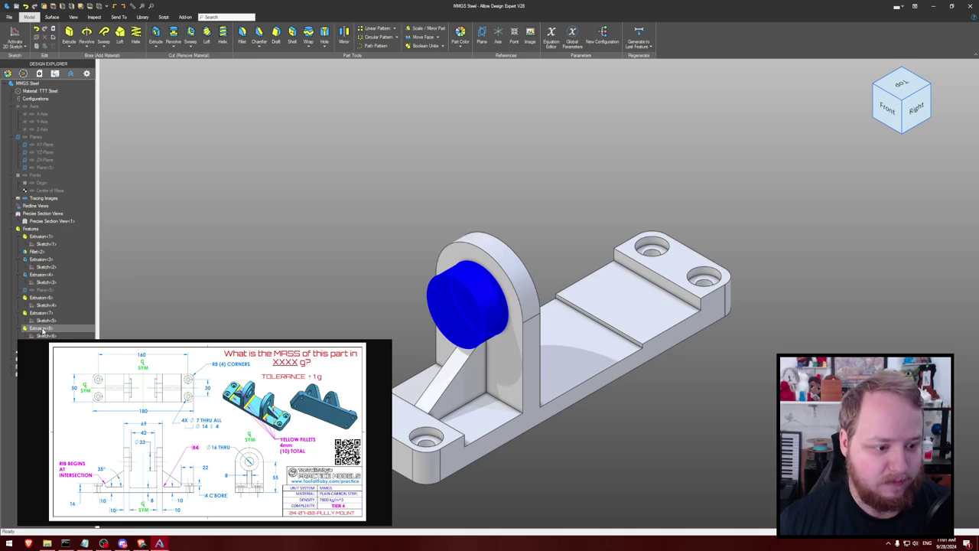
double_click(42, 330)
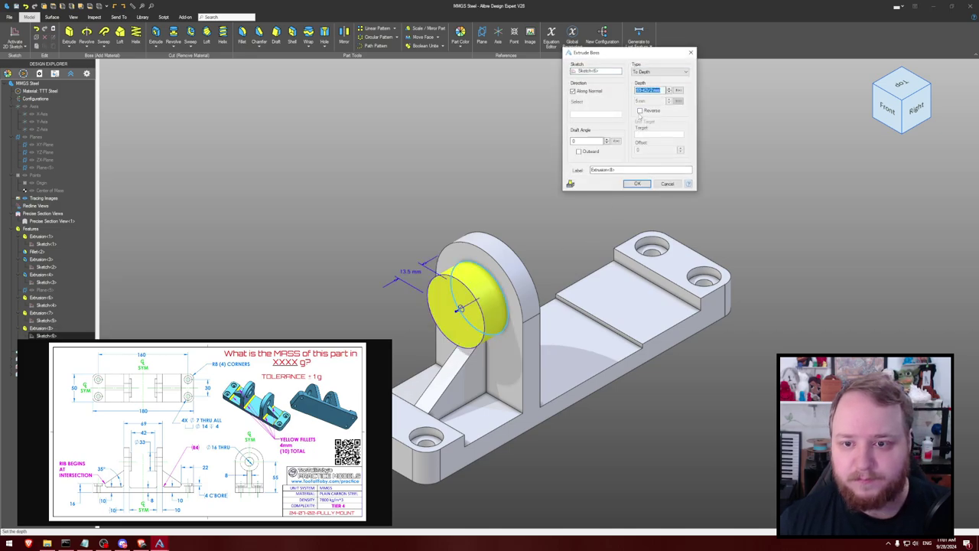
key(Return)
mouse_move(534, 163)
middle_down()
mouse_move(563, 171)
mouse_move(557, 157)
mouse_move(542, 181)
middle_up()
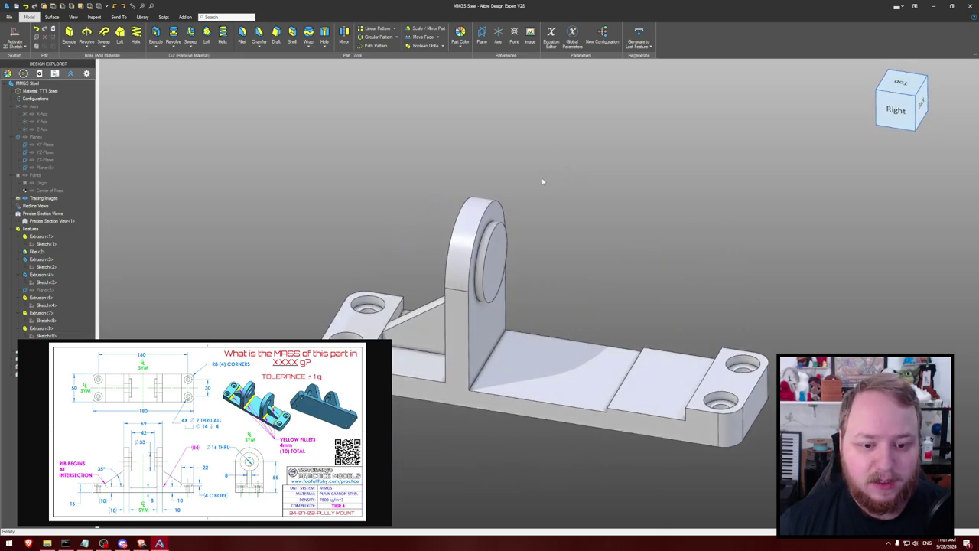
scroll(542, 182, down, 1)
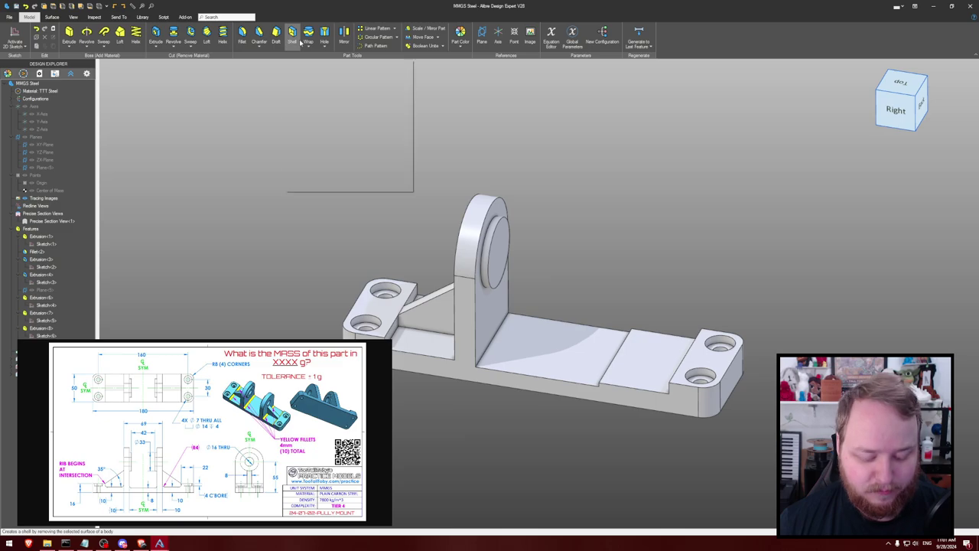
Mirror Extrusion<7>, Extrusion<6> and boss Extrusion<8> across the XY-Plane
key(ctrl+shift+r)
click(344, 34)
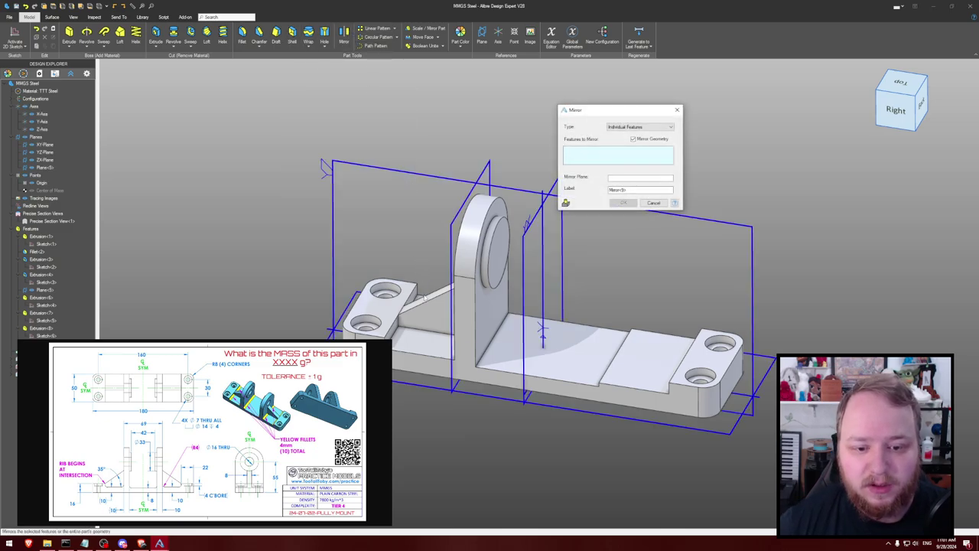
click(443, 314)
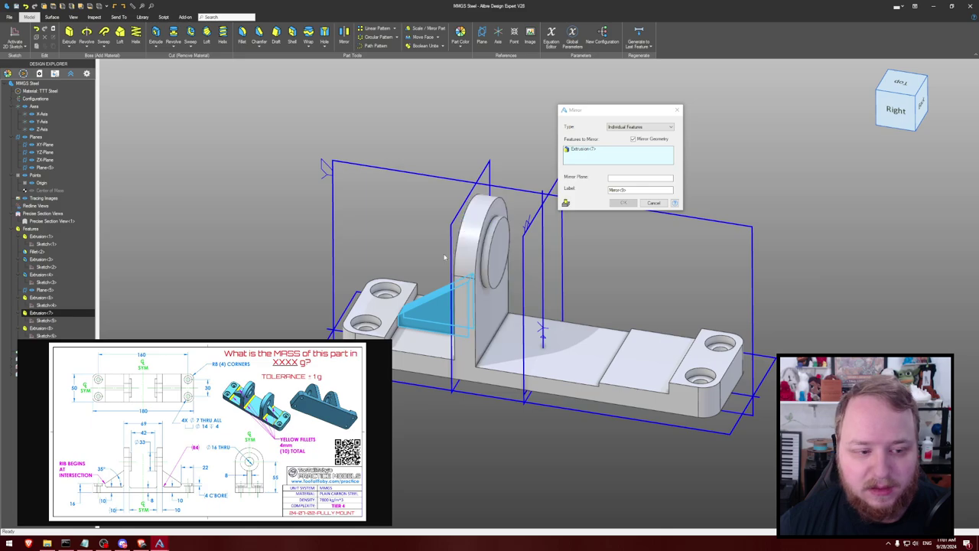
click(39, 298)
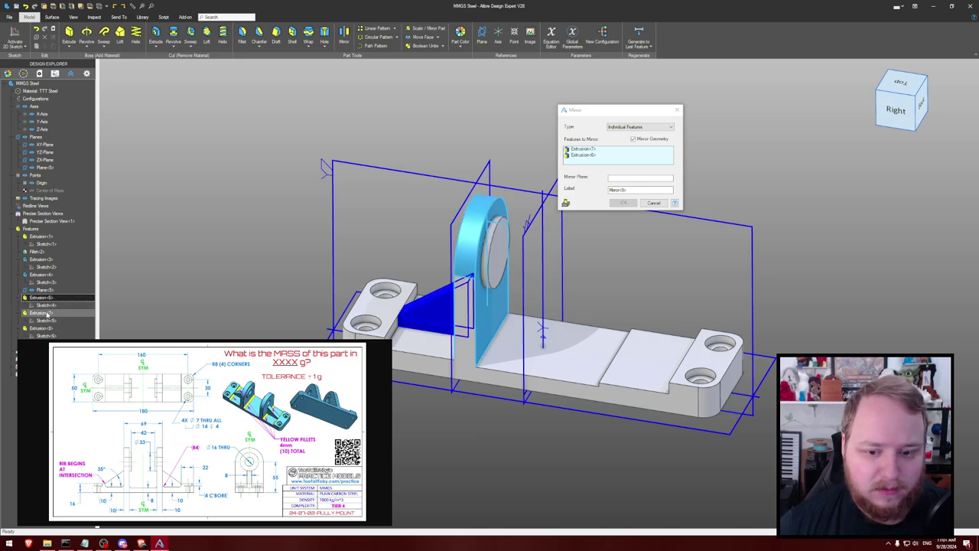
click(49, 329)
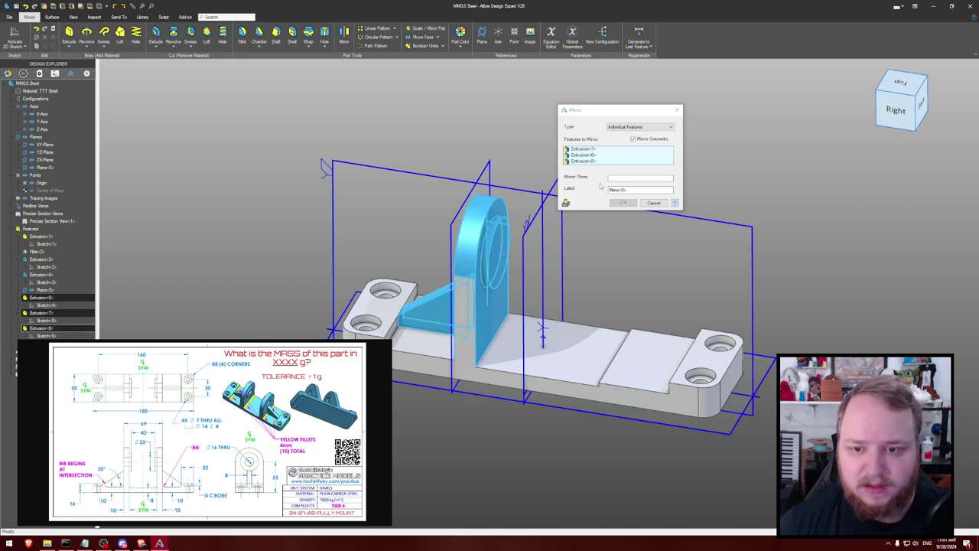
click(633, 179)
click(526, 208)
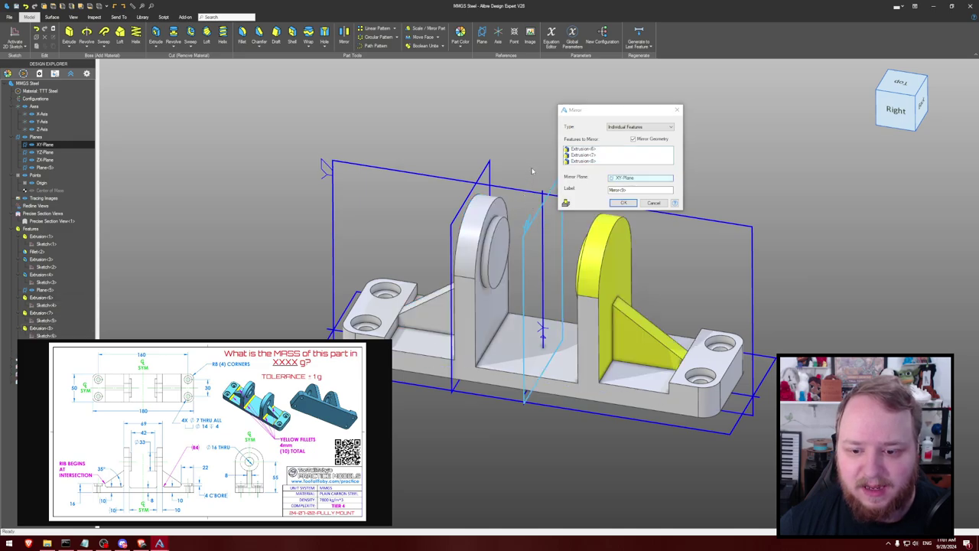
click(623, 203)
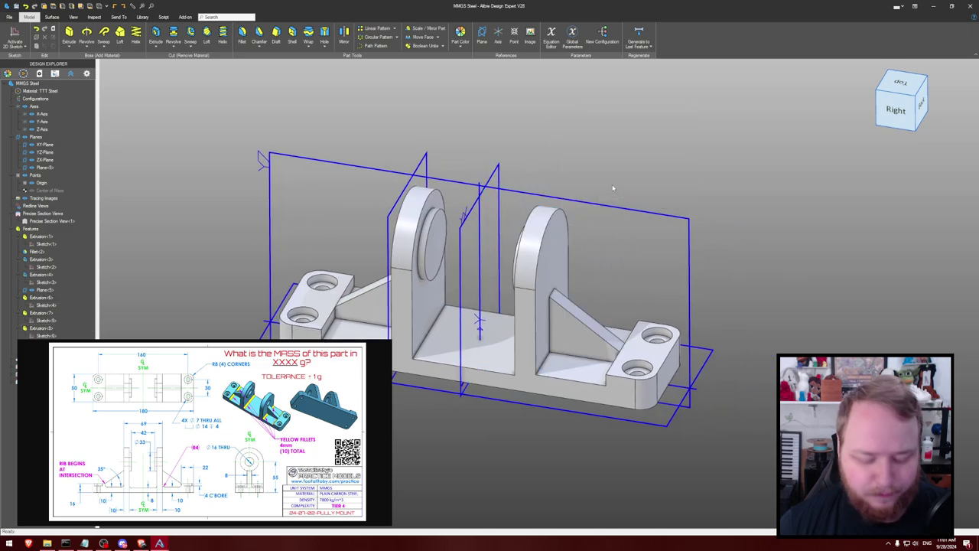
middle_drag(618, 181, 595, 170)
Sketch a Ø16 circle on the XY-Plane, concentric with the upright's top arc
click(595, 170)
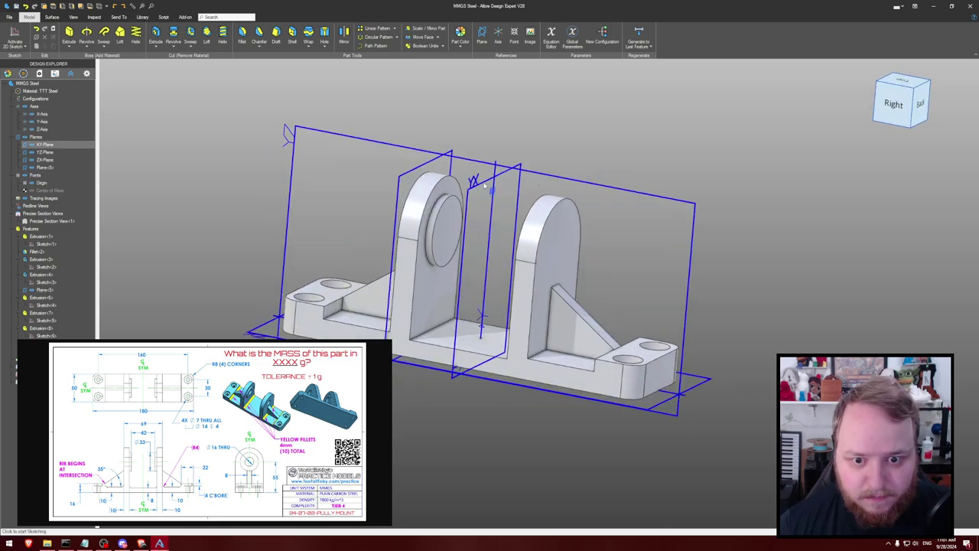
key(s)
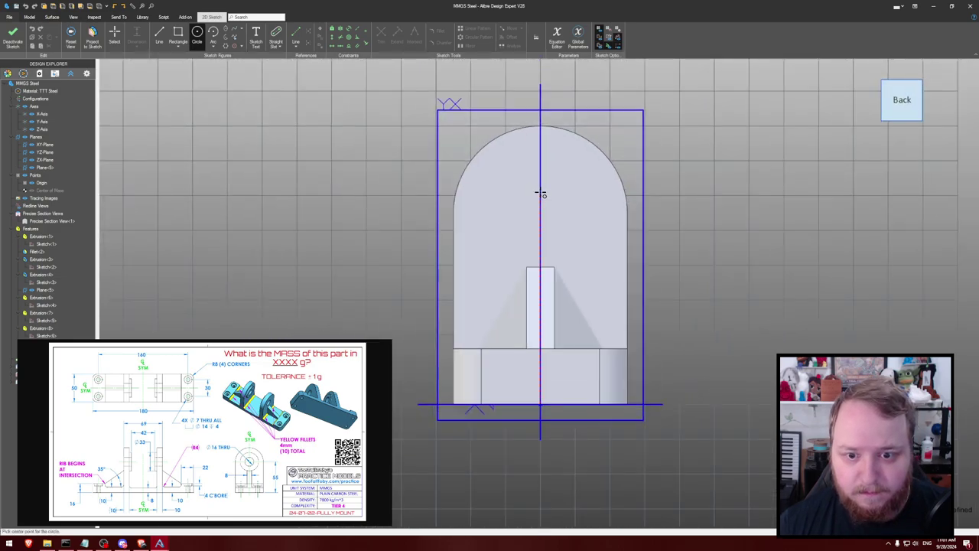
click(540, 191)
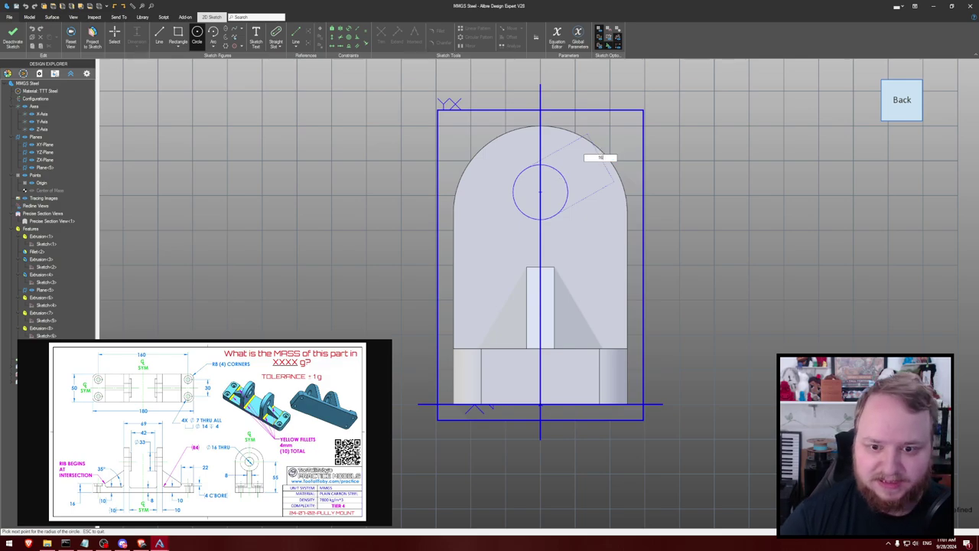
click(564, 179)
key(Escape)
click(562, 175)
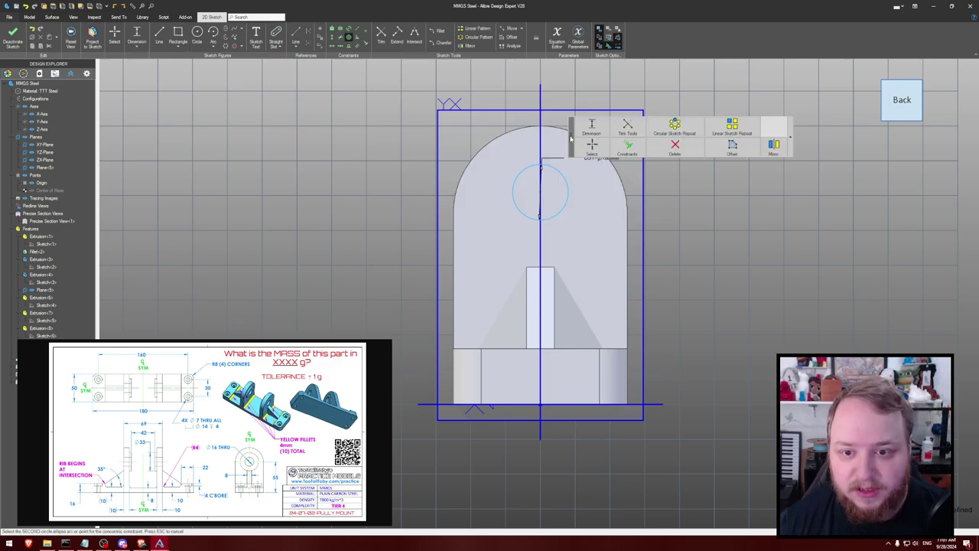
click(589, 133)
click(612, 165)
Extrude-cut the circle through both uprights and their bosses
key(shift+e)
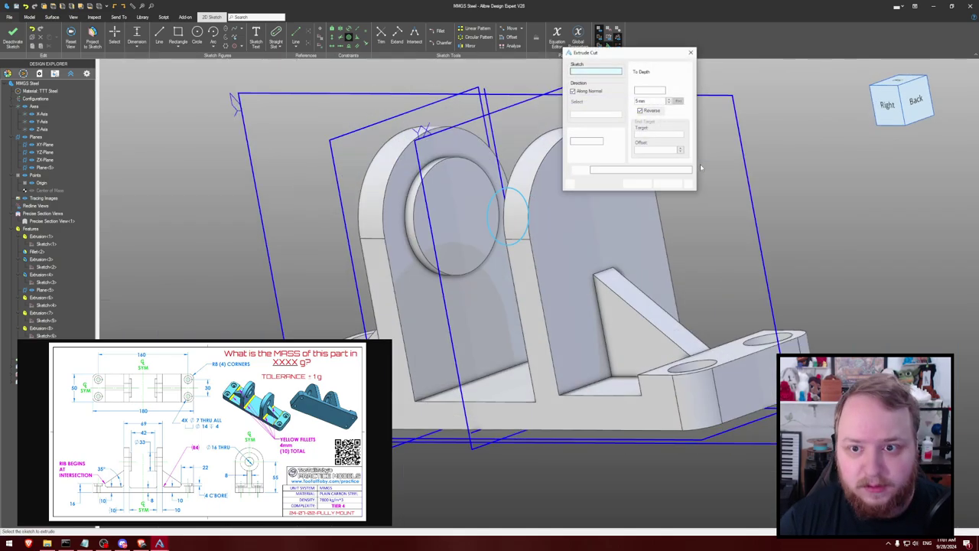
key(Return)
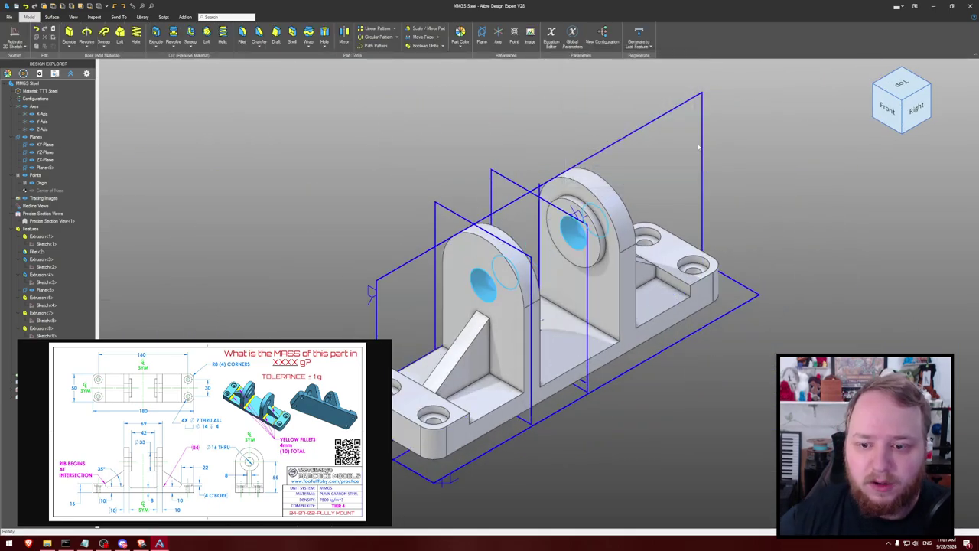
mouse_move(753, 120)
middle_down()
mouse_move(725, 126)
mouse_move(727, 153)
mouse_move(754, 158)
middle_up()
Fillet the base edges of both uprights and ribs at 4 mm, then hide reference planes
key(shift+f)
middle_drag(545, 245, 464, 194)
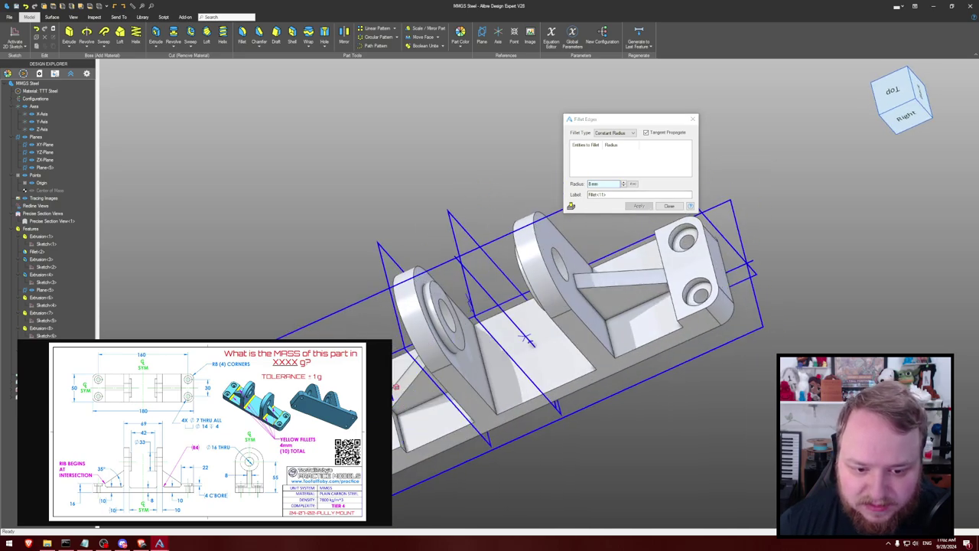
click(408, 435)
middle_drag(526, 339, 692, 329)
click(461, 398)
click(558, 369)
click(654, 343)
click(758, 285)
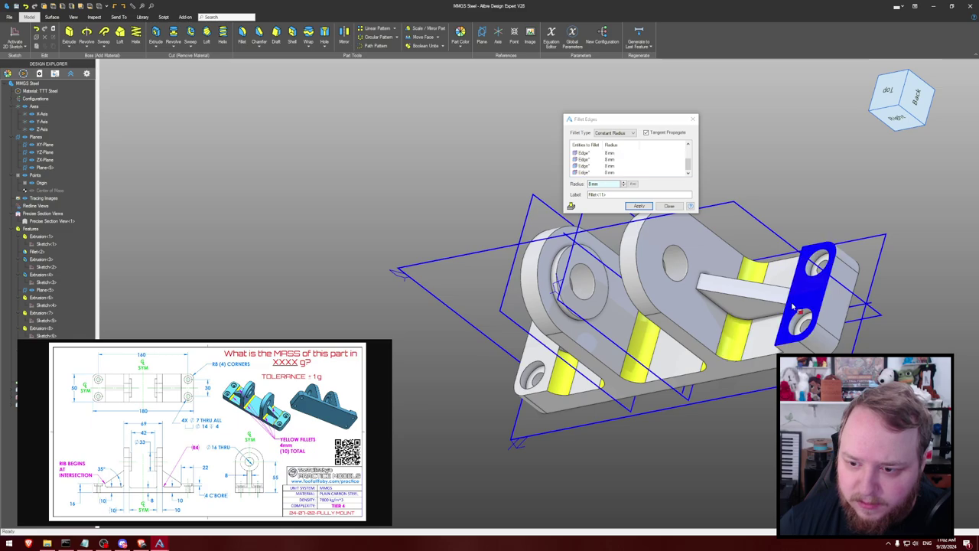
middle_drag(795, 291, 757, 268)
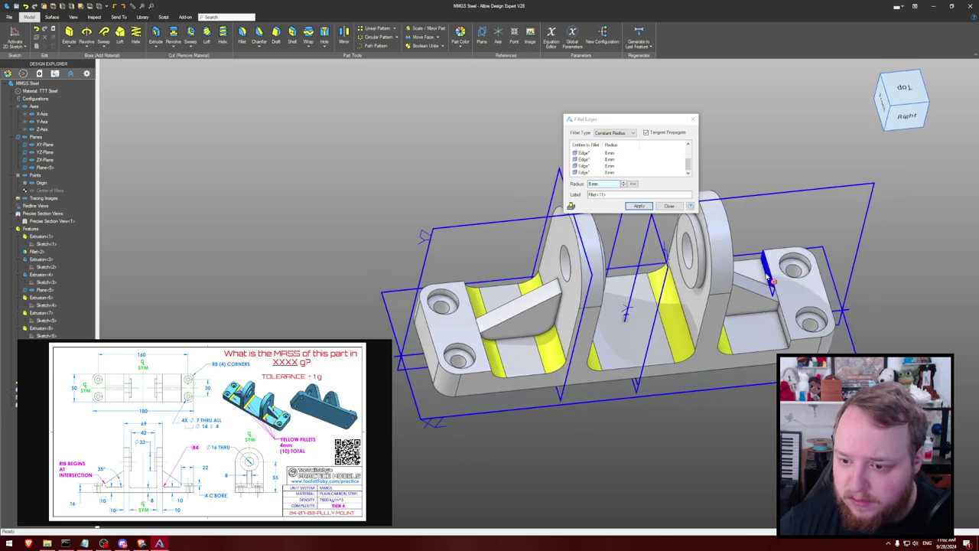
click(757, 267)
click(782, 323)
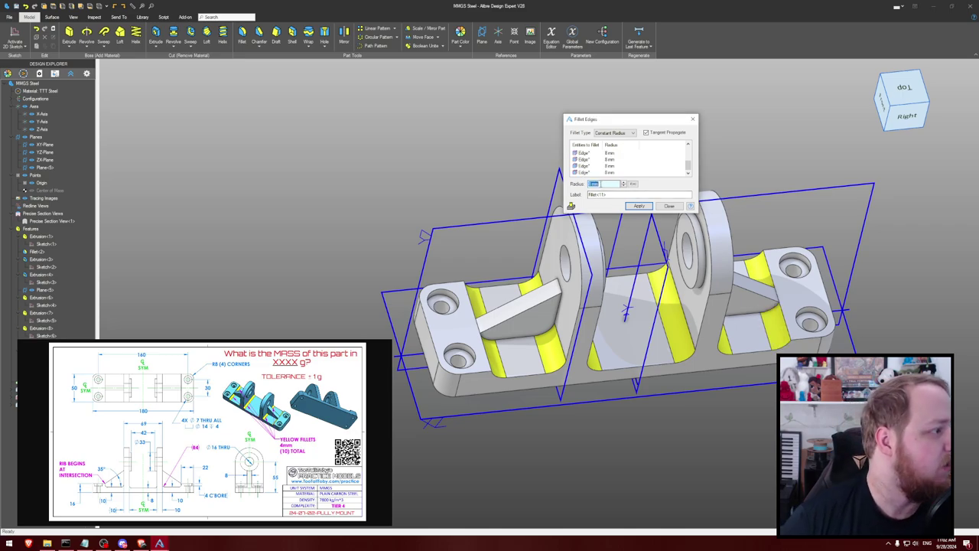
key(Return)
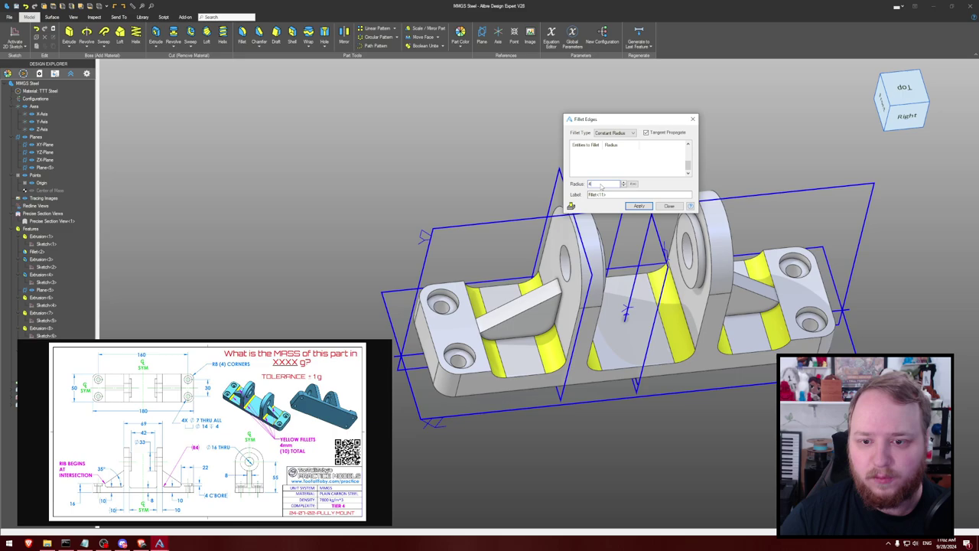
key(ctrl+shift+h)
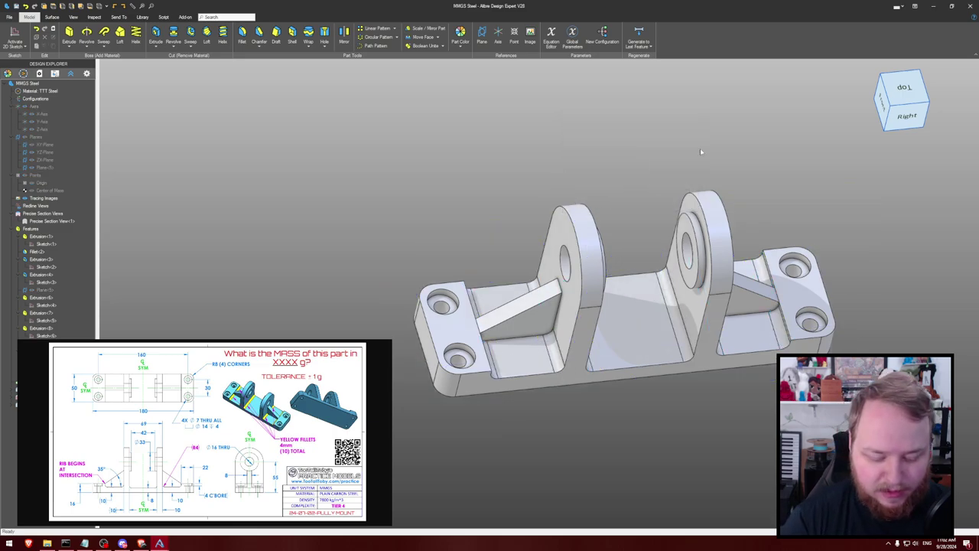
Read the part's mass of 1316.0892 g from Physical Properties and submit 1316 g
key(ctrl+shift+p)
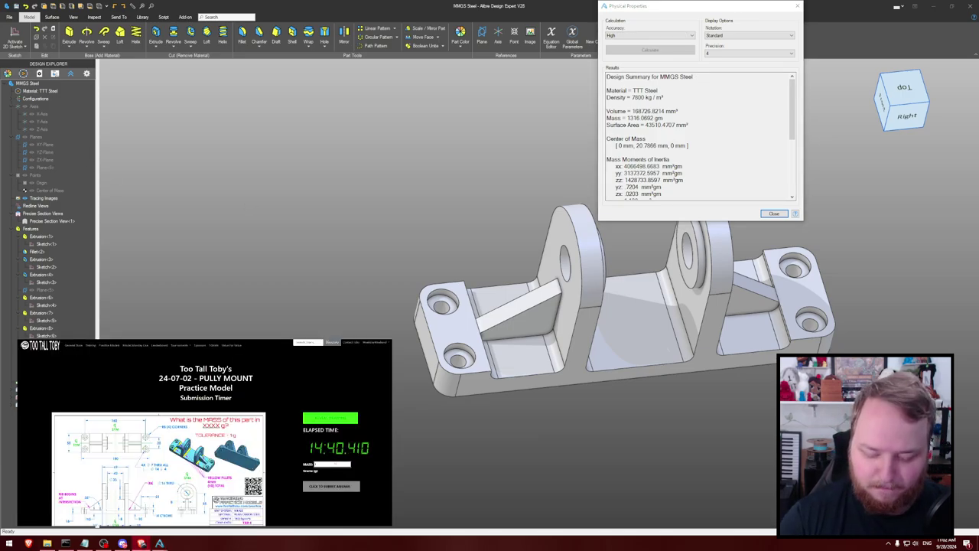
key(Return)
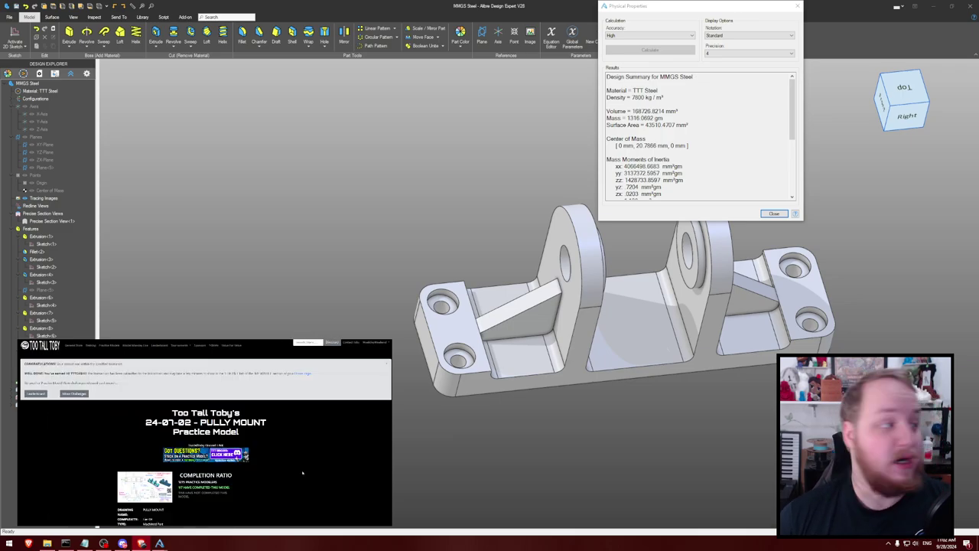
scroll(270, 464, up, 2)
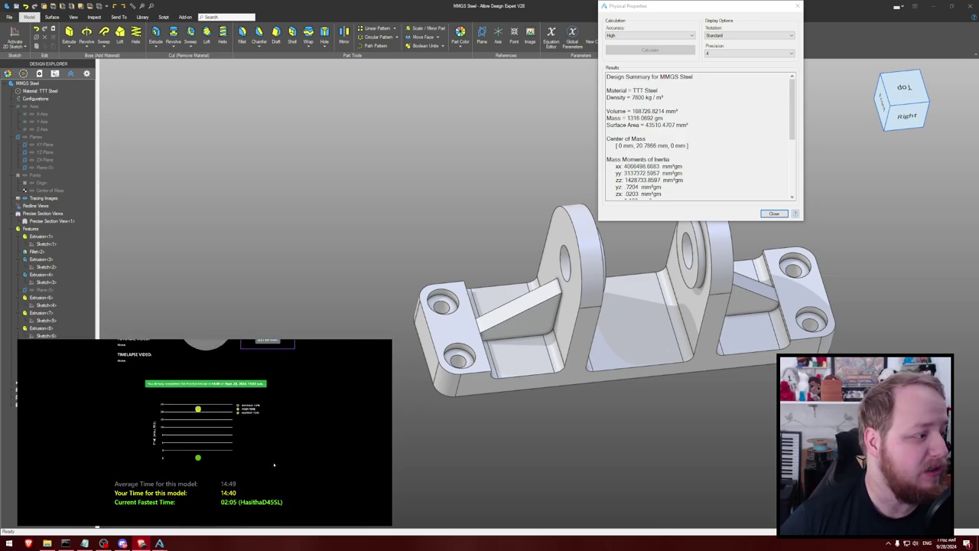
scroll(274, 464, down, 2)
scroll(274, 462, up, 3)
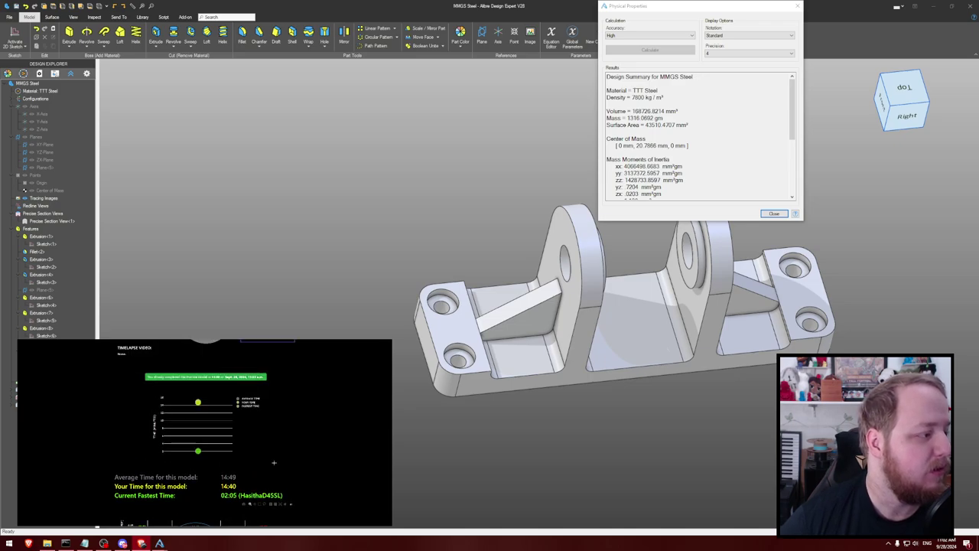
click(774, 213)
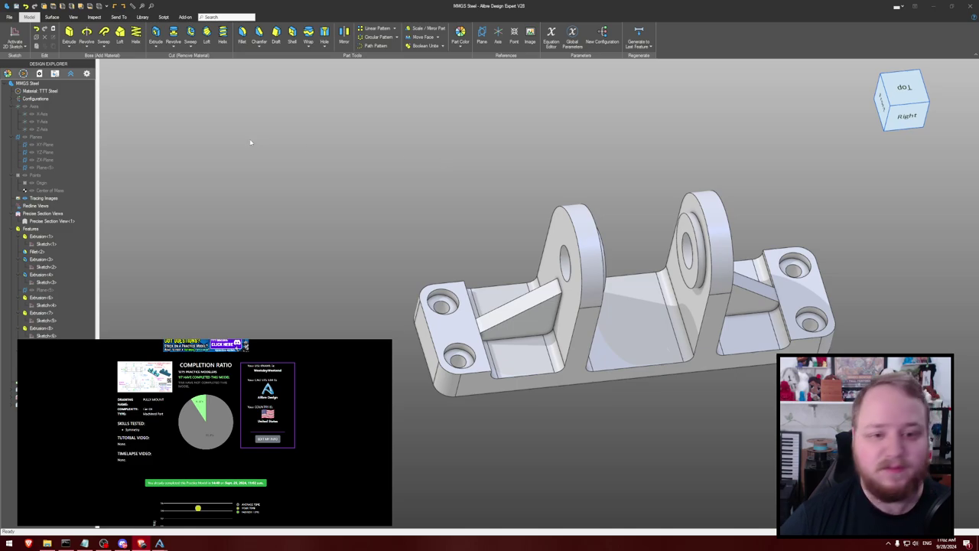
scroll(154, 523, up, 3)
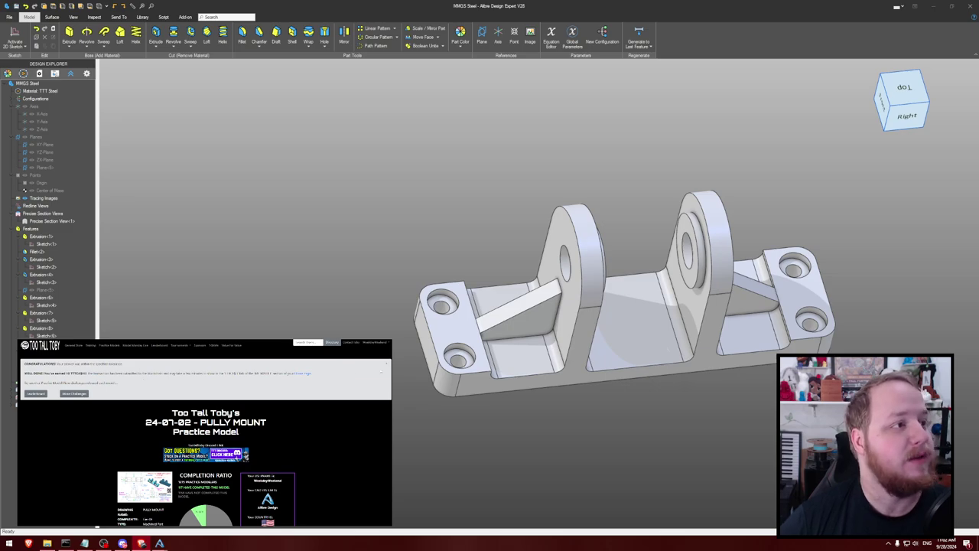
scroll(318, 419, down, 1)
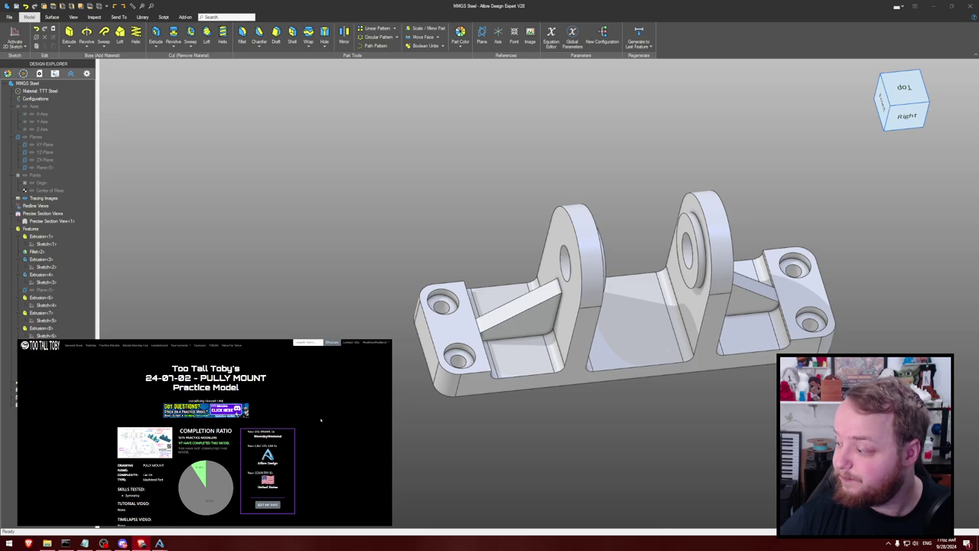
click(113, 346)
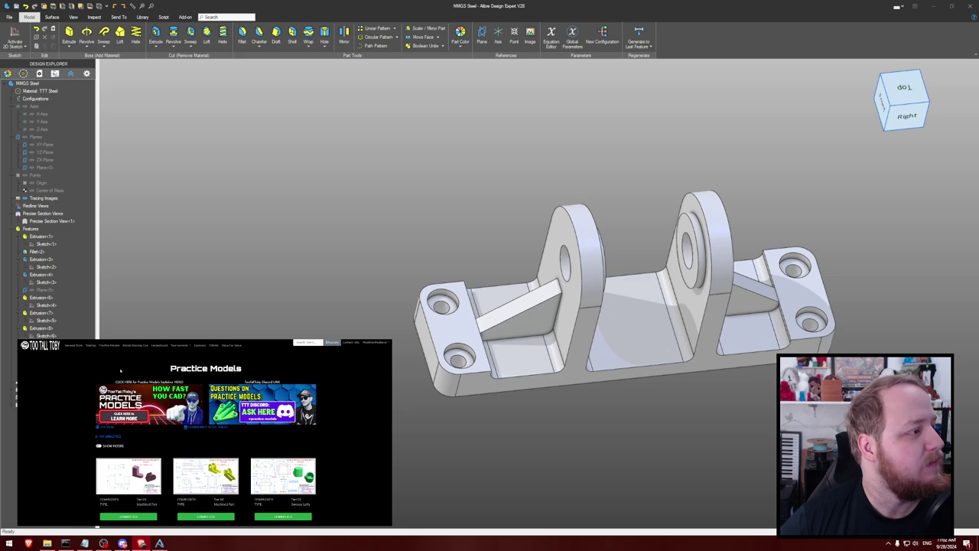
scroll(120, 370, down, 2)
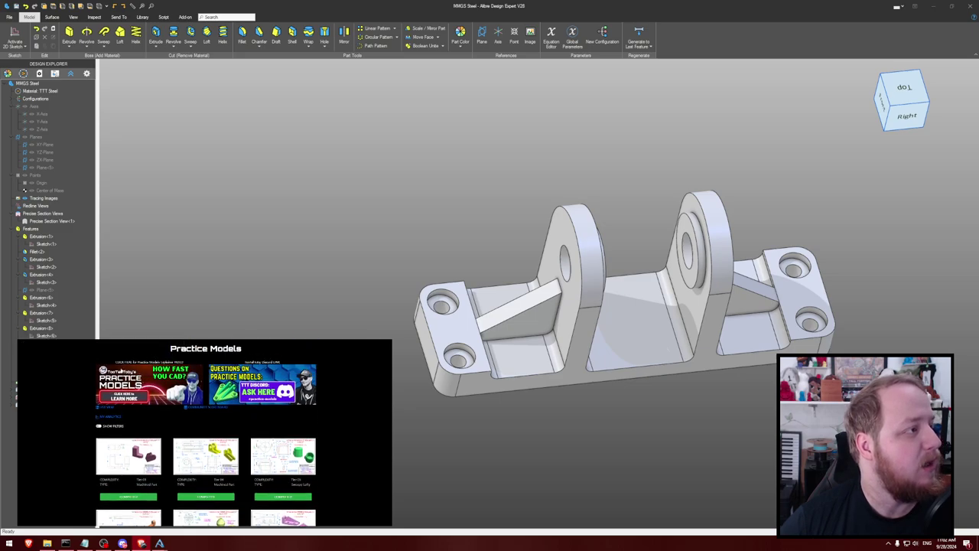
scroll(386, 474, down, 2)
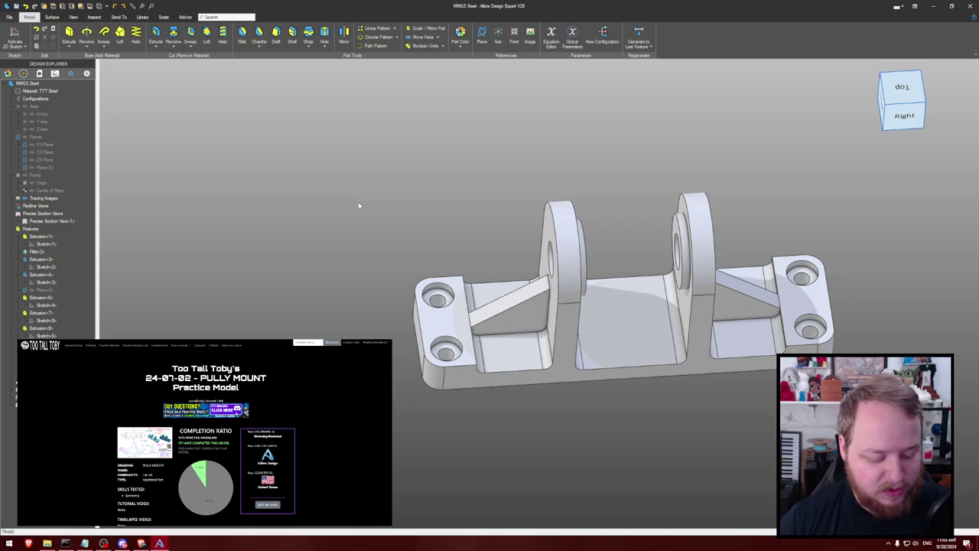
Save the Pully Mount part as 240702 in TTT challenges and close its window
key(ctrl+s)
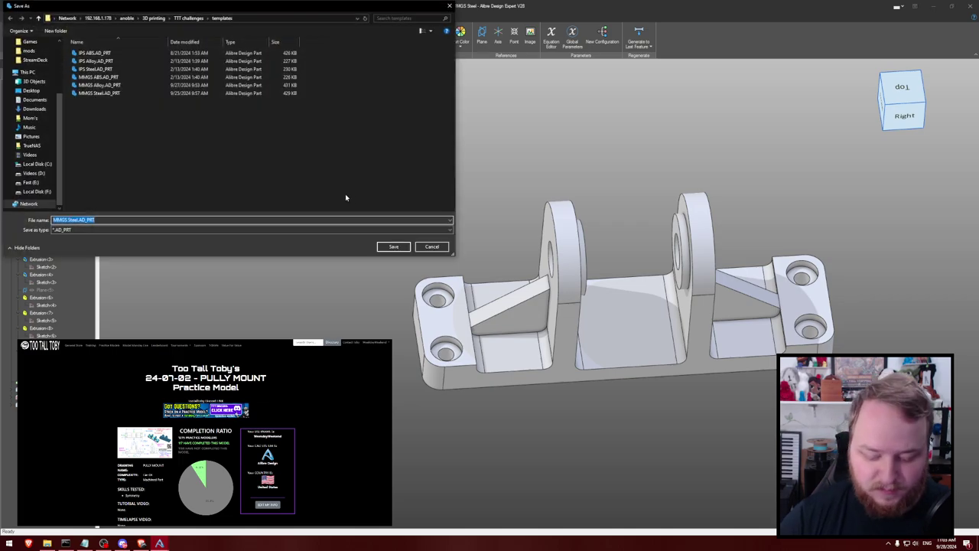
text(240702)
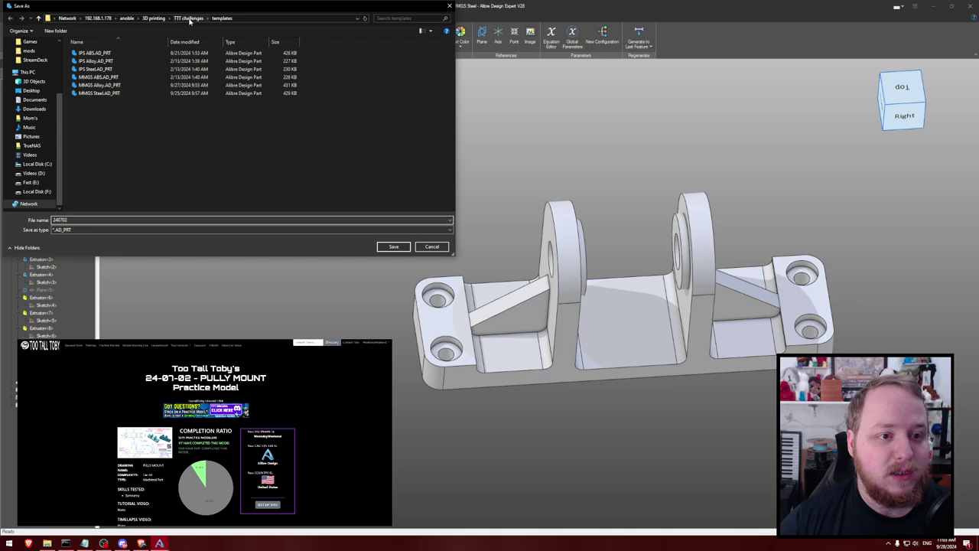
click(188, 18)
click(393, 247)
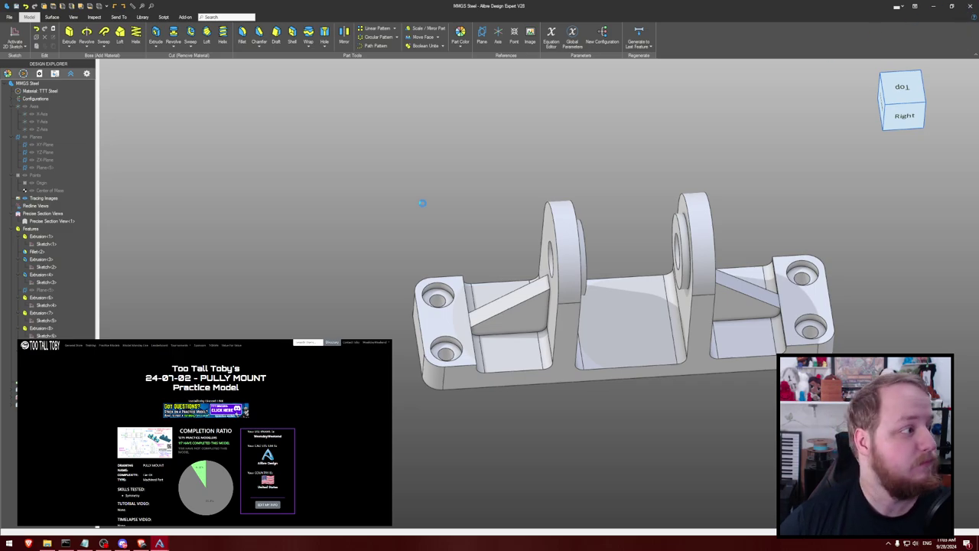
key(alt+F4)
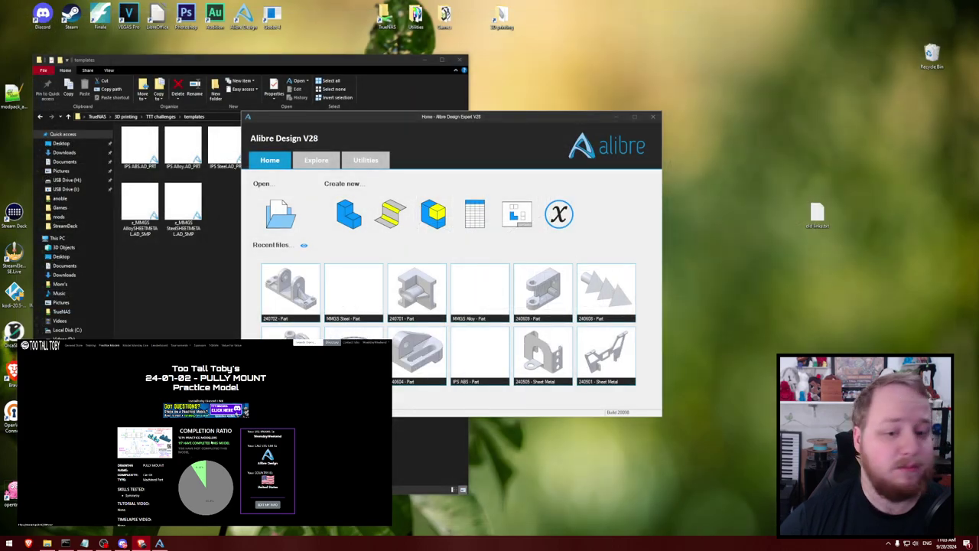
Begin the 24-07-03 practice challenge and reveal the Spindle Support drawing enlarged
click(110, 345)
scroll(217, 441, down, 5)
scroll(217, 442, down, 10)
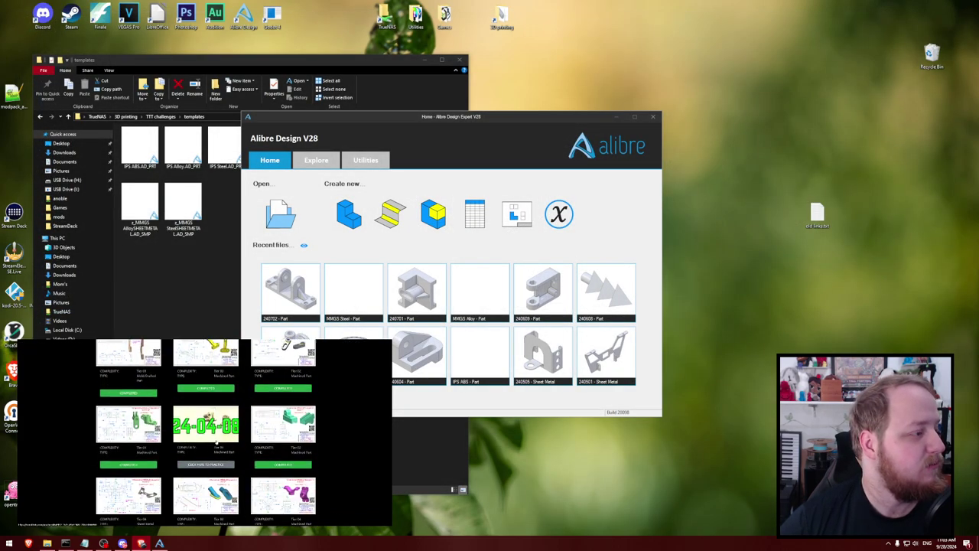
scroll(216, 441, up, 3)
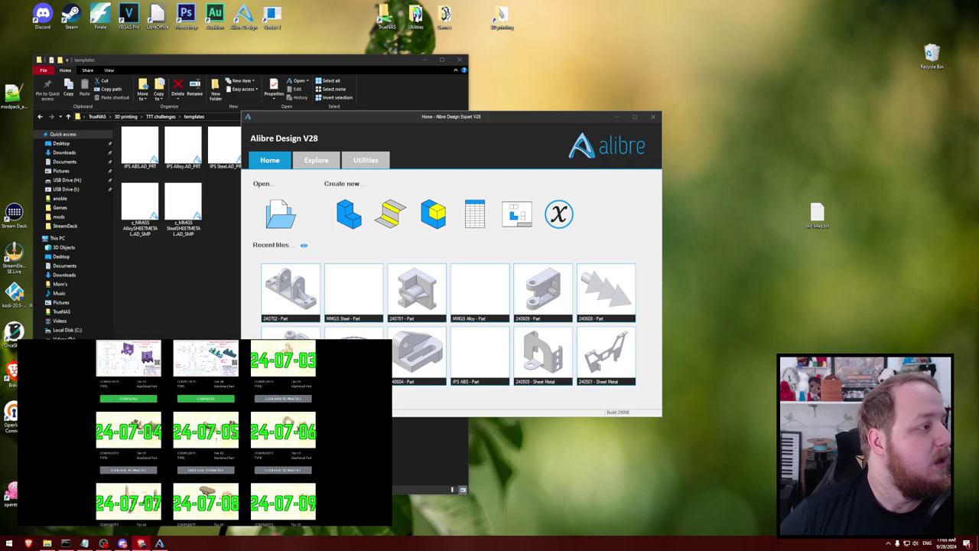
scroll(172, 458, up, 2)
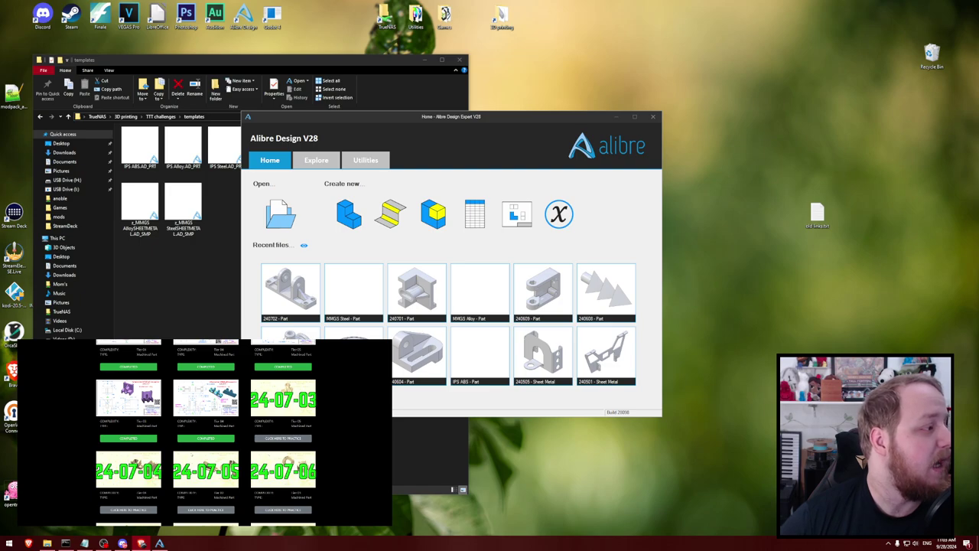
click(278, 439)
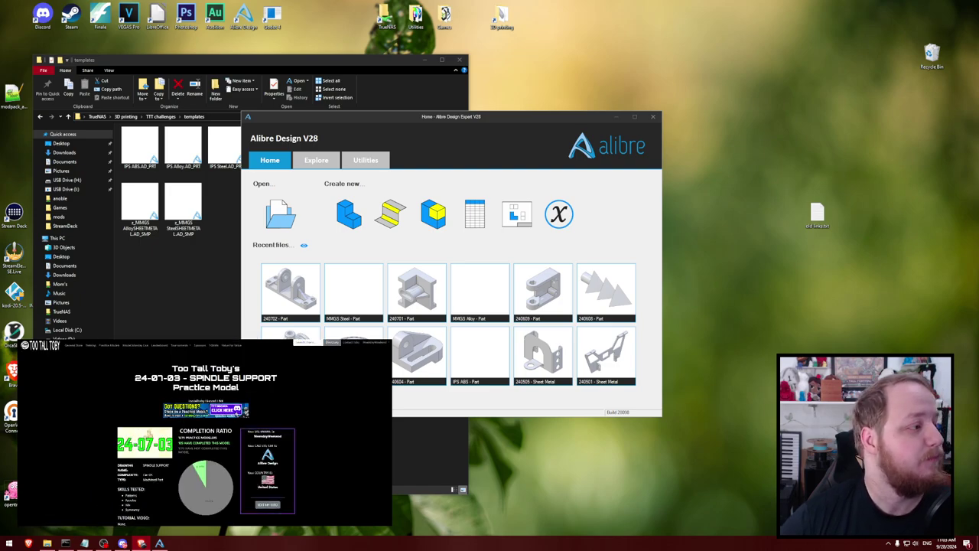
click(205, 508)
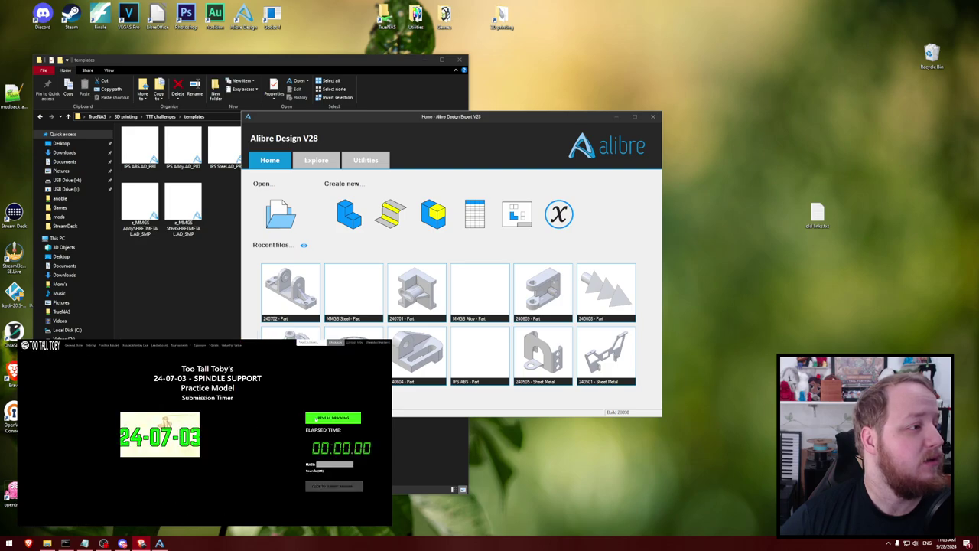
click(315, 419)
click(143, 494)
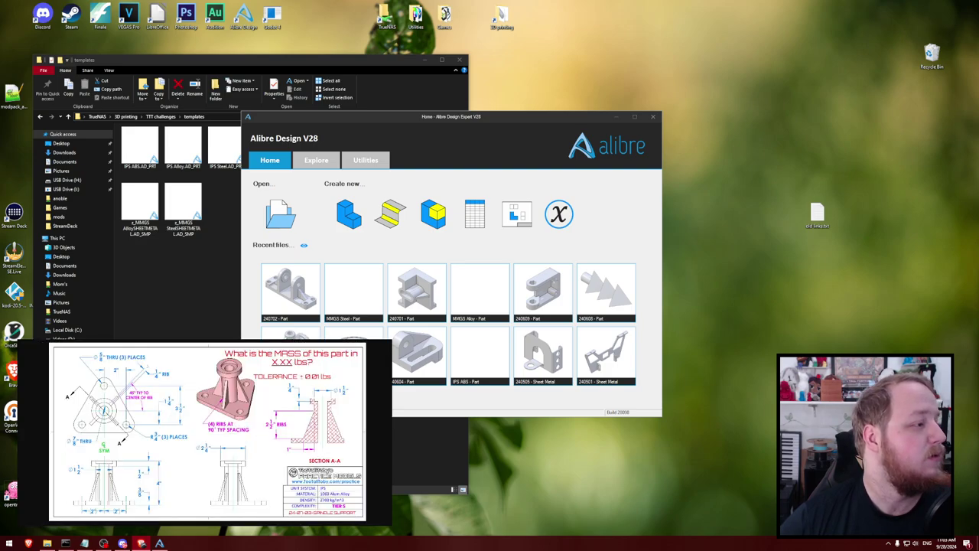
Move the Alibre Home window aside and select the IPS Alloy.AD_PRT template
drag(451, 116, 651, 268)
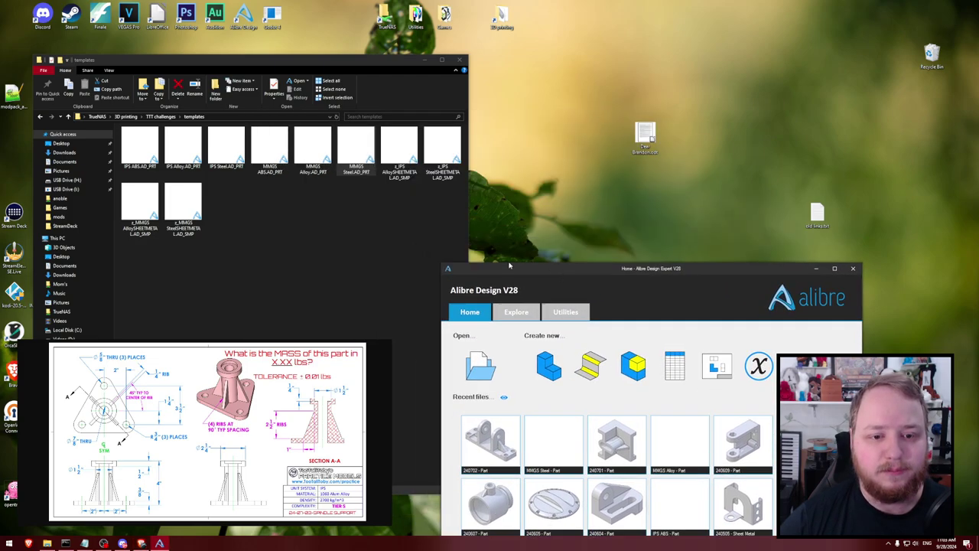
click(348, 225)
click(169, 154)
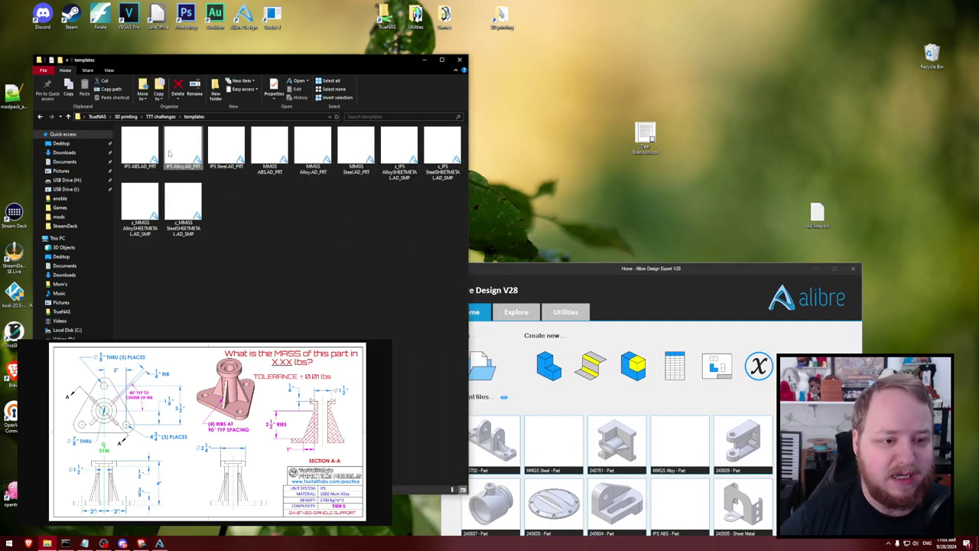
Open a new IPS Alloy (Aluminum 6061-T6) part and activate a 2D sketch on XY-Plane
click(511, 274)
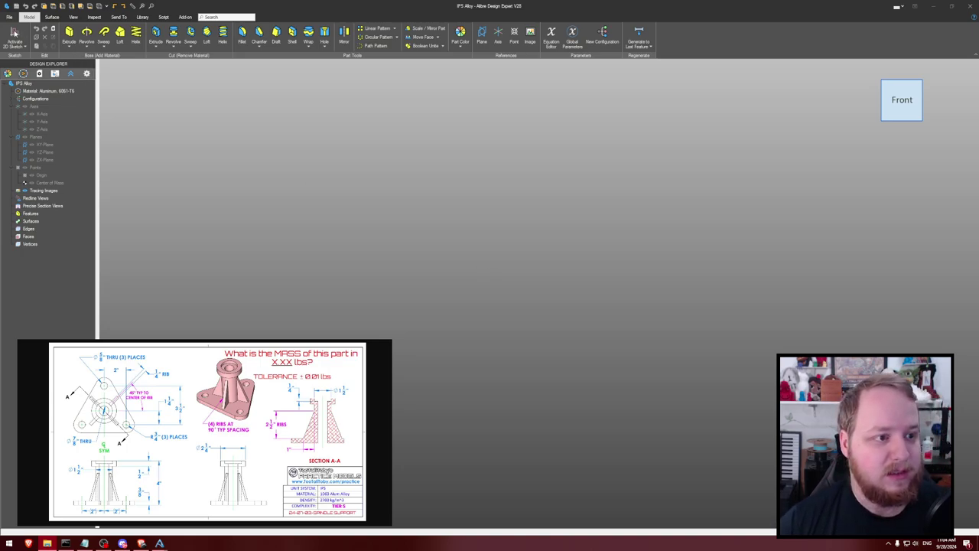
click(48, 148)
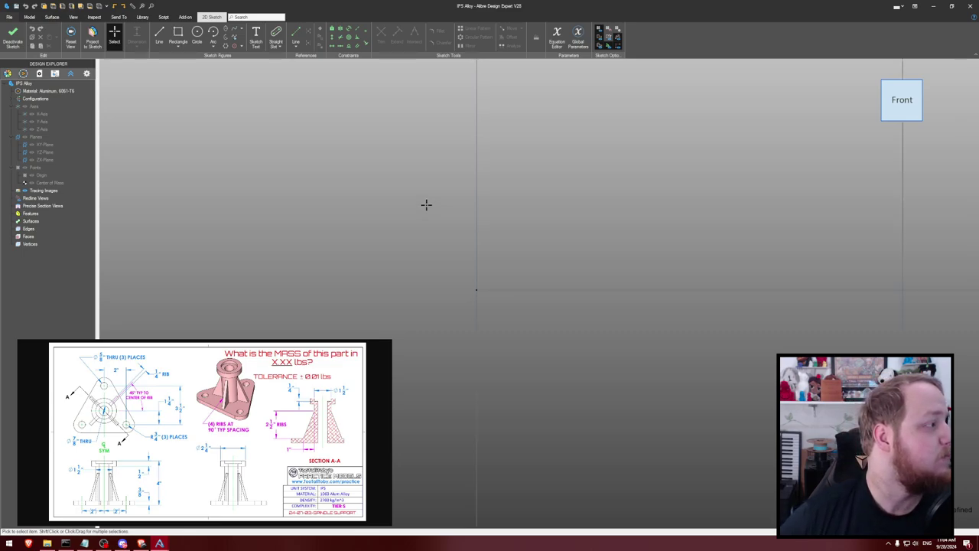
Draw a 3-sided regular polygon (equilateral triangle) centred on the origin
click(226, 43)
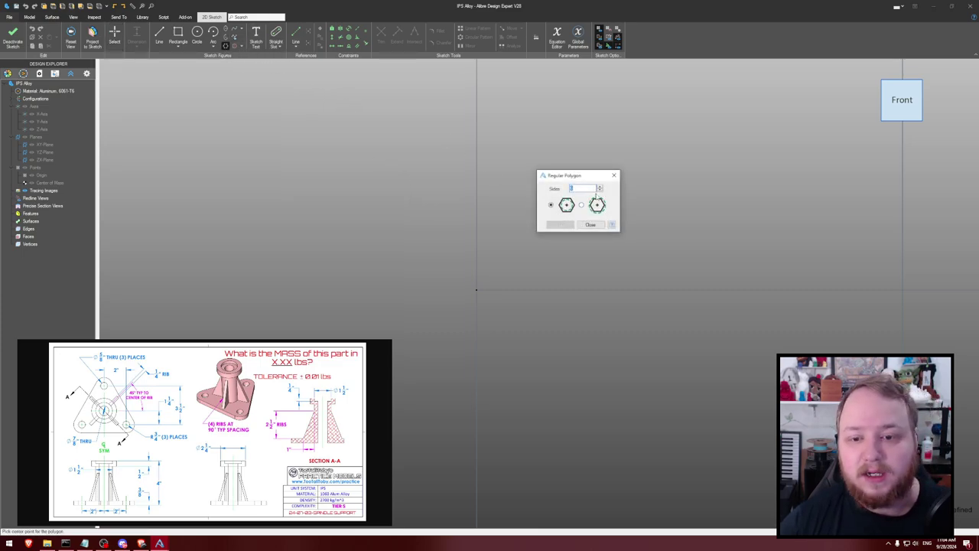
click(599, 187)
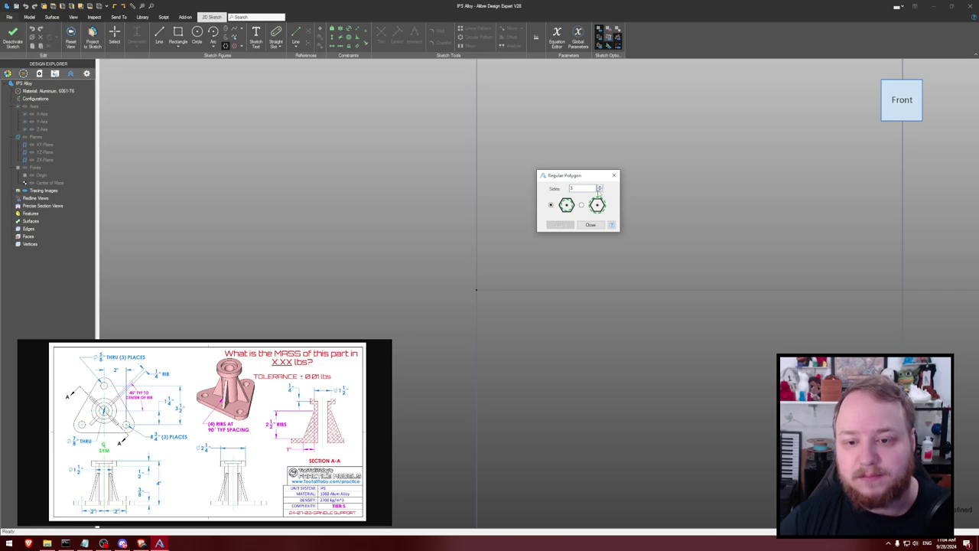
click(476, 289)
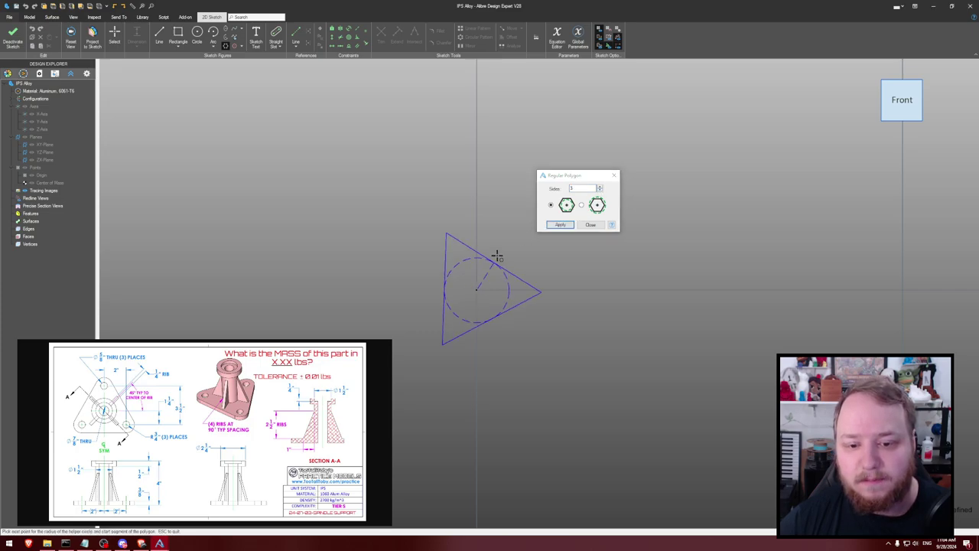
click(558, 241)
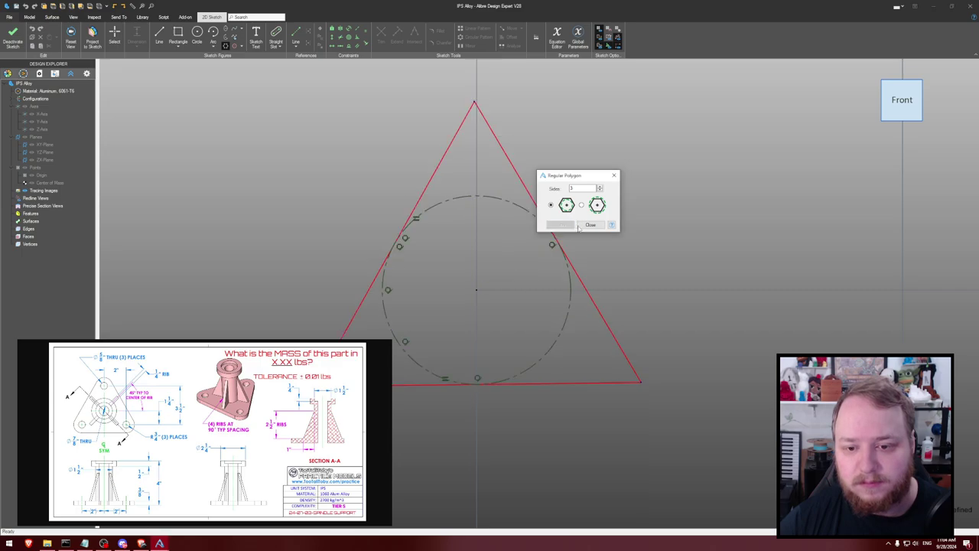
click(585, 223)
click(560, 382)
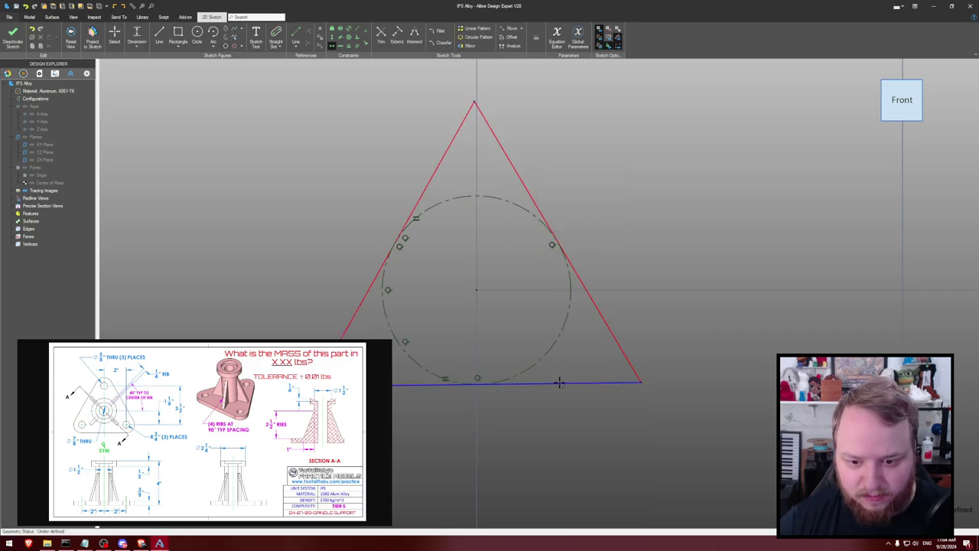
key(Escape)
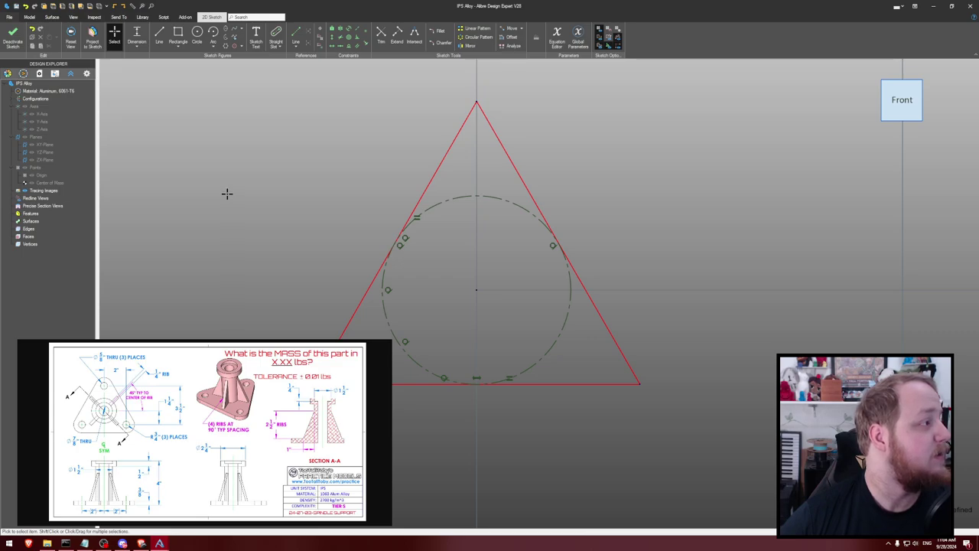
key(c)
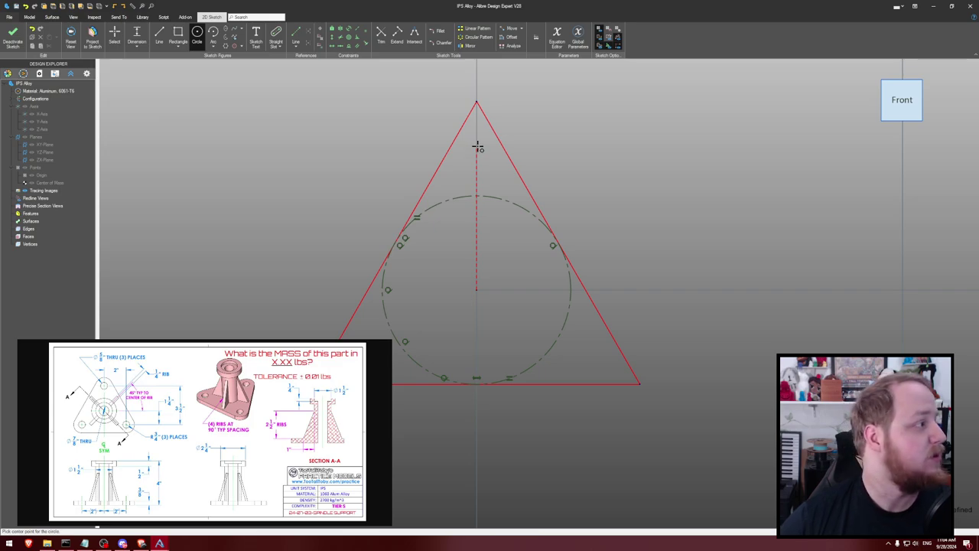
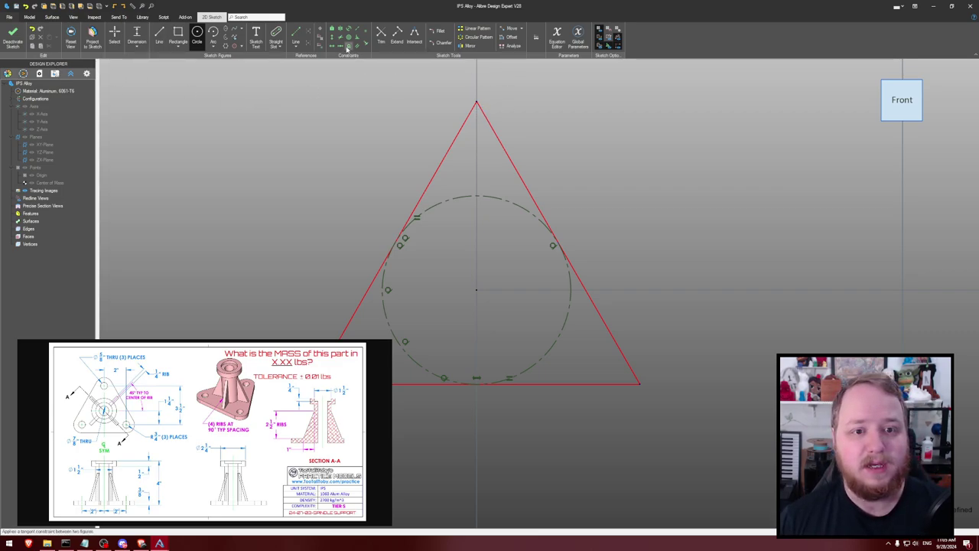
Fillet the triangle's top apex and set its radius D1 to 0.75
click(438, 30)
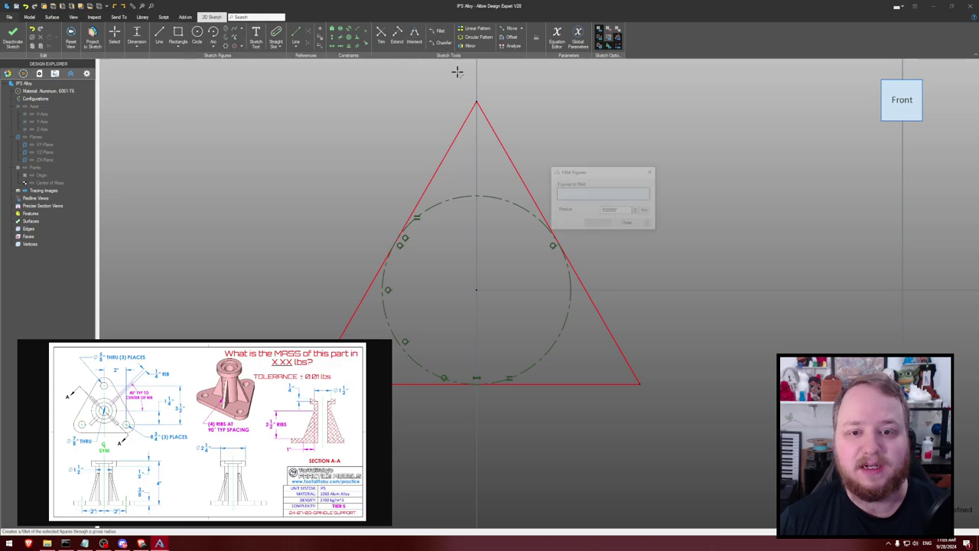
click(471, 109)
click(483, 114)
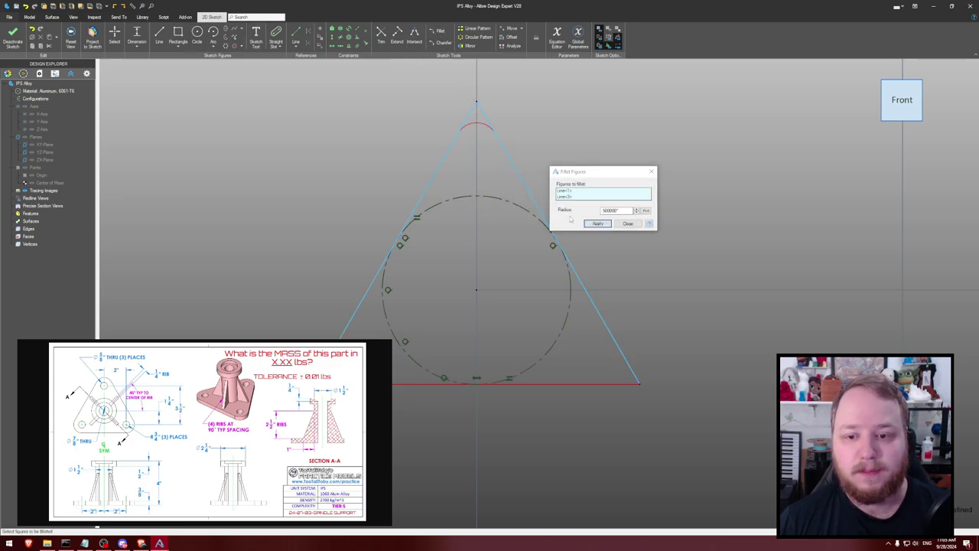
click(597, 223)
click(614, 384)
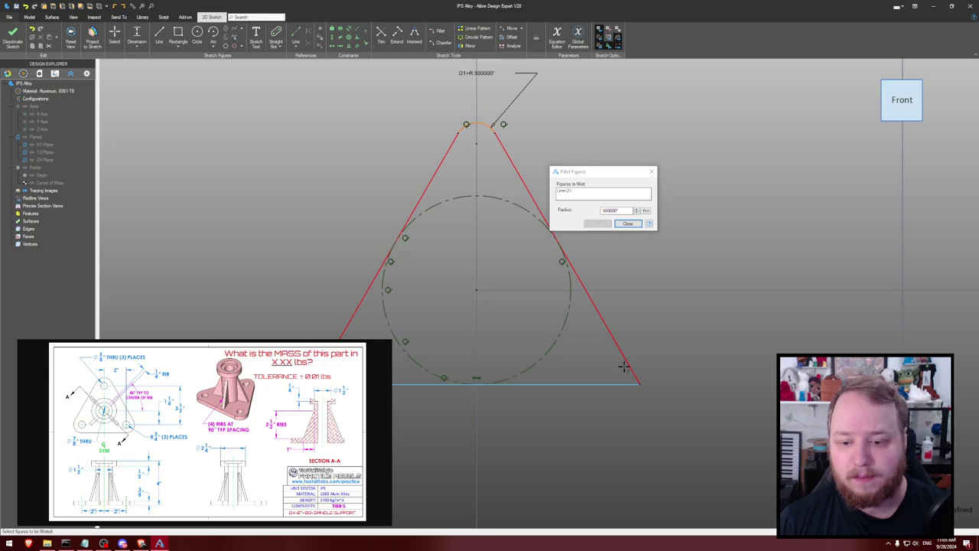
click(626, 357)
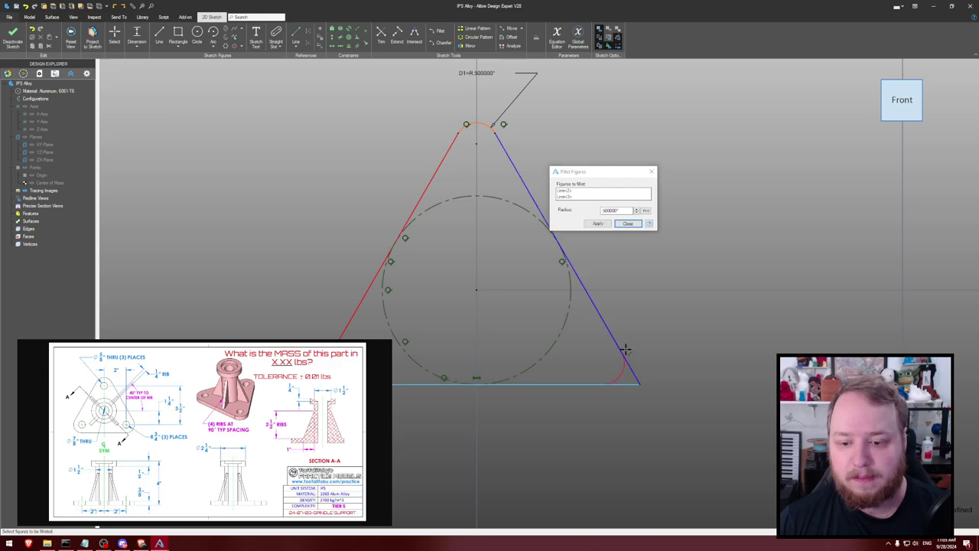
click(627, 223)
double_click(477, 73)
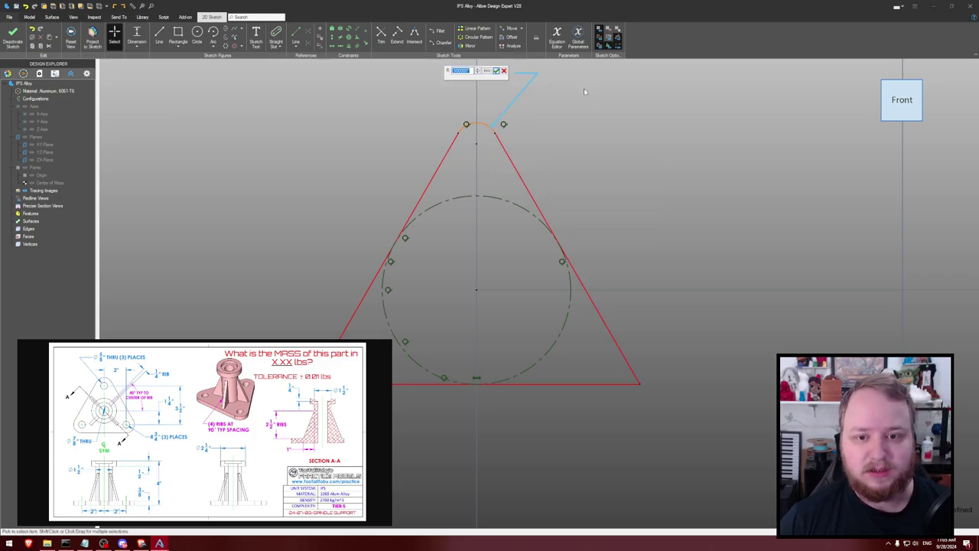
text(.75)
key(Return)
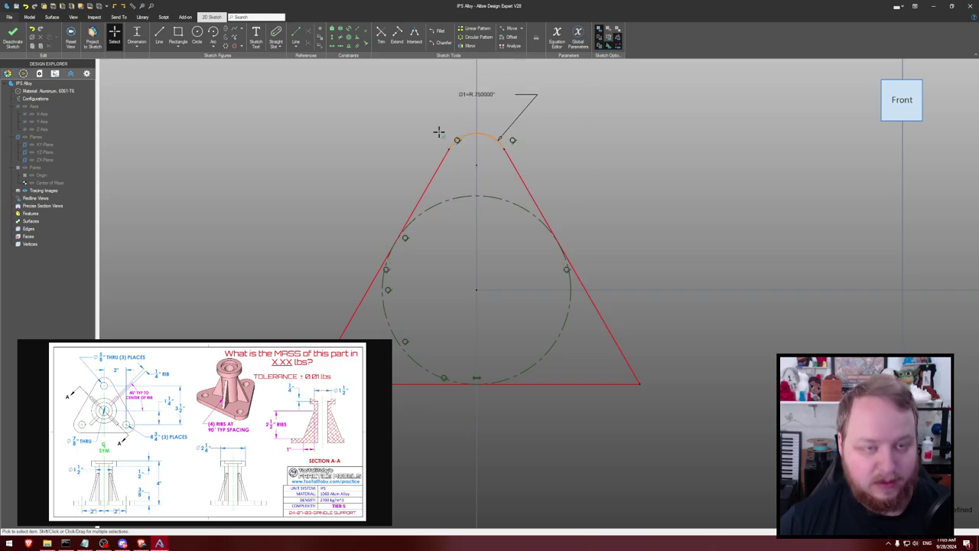
Round the bottom-right corner of the triangle with a 3/4-inch fillet
click(438, 34)
click(626, 365)
click(620, 384)
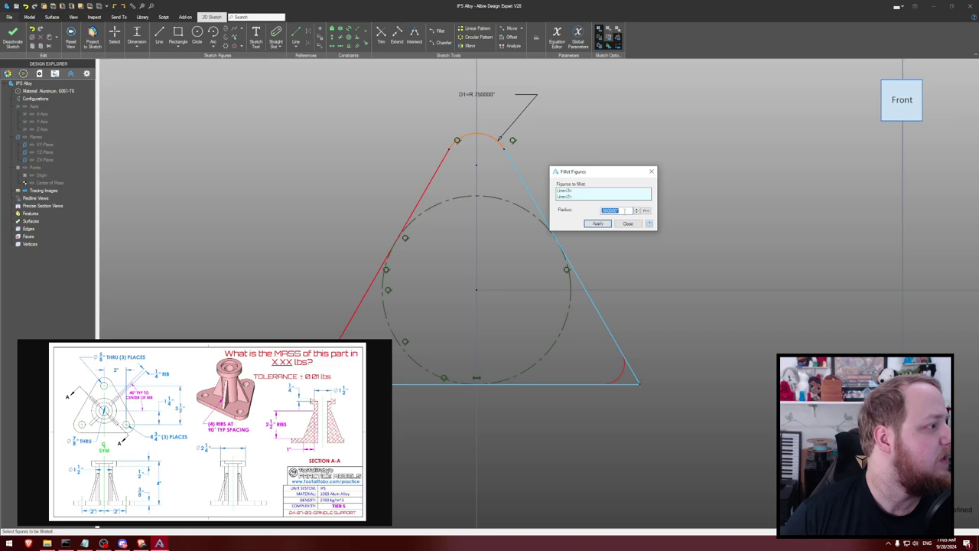
text(1/4)
key(Return)
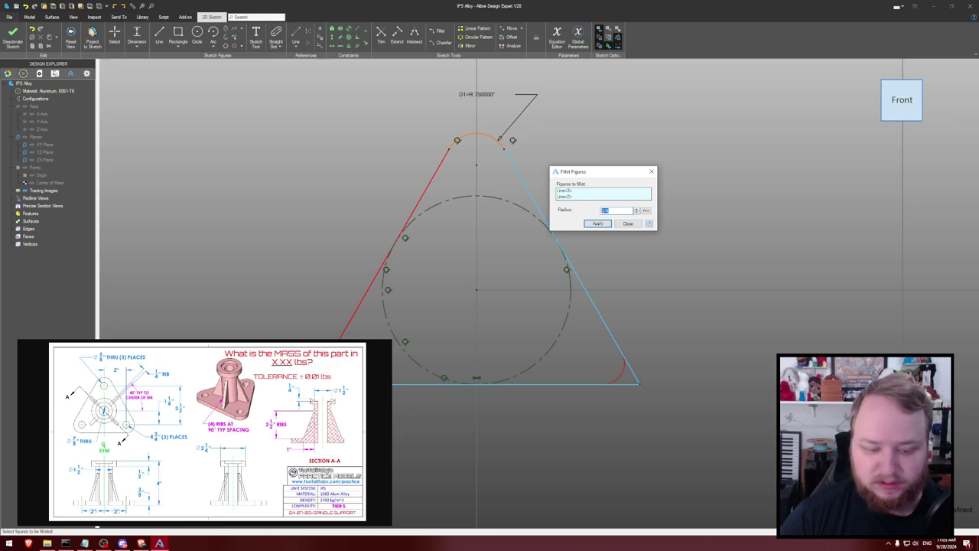
key(Return)
key(Escape)
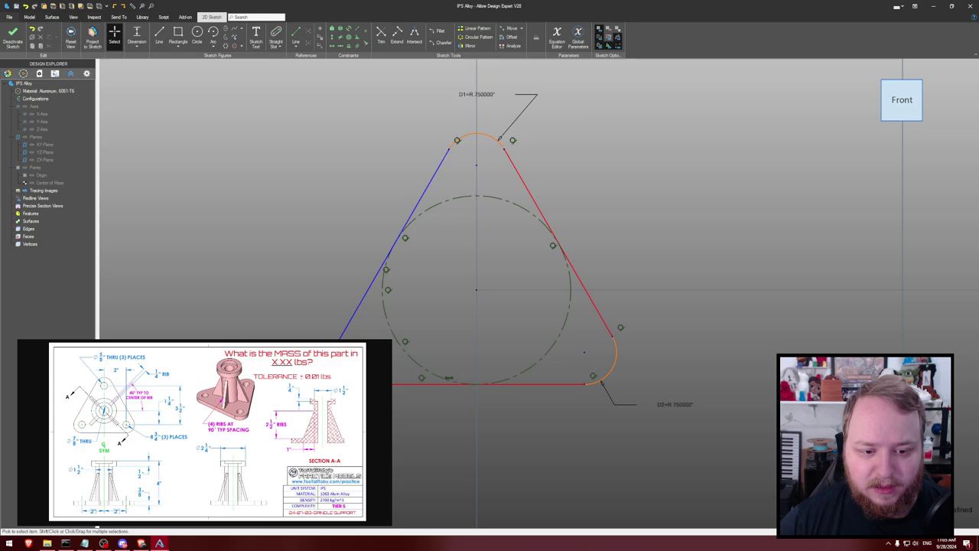
click(390, 179)
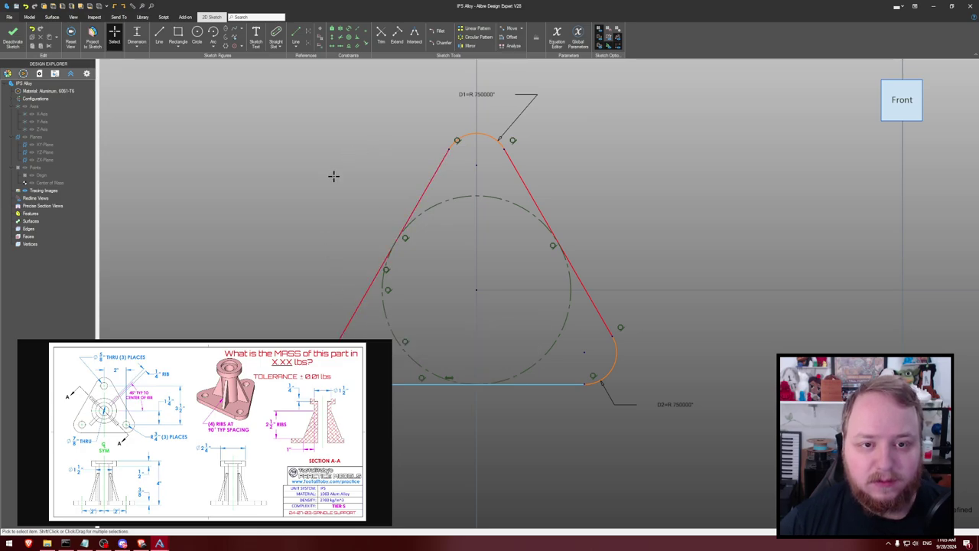
Fillet the bottom-left corner at 3/4 inch and drag the bottom-right corner to reshape the sketch
click(434, 30)
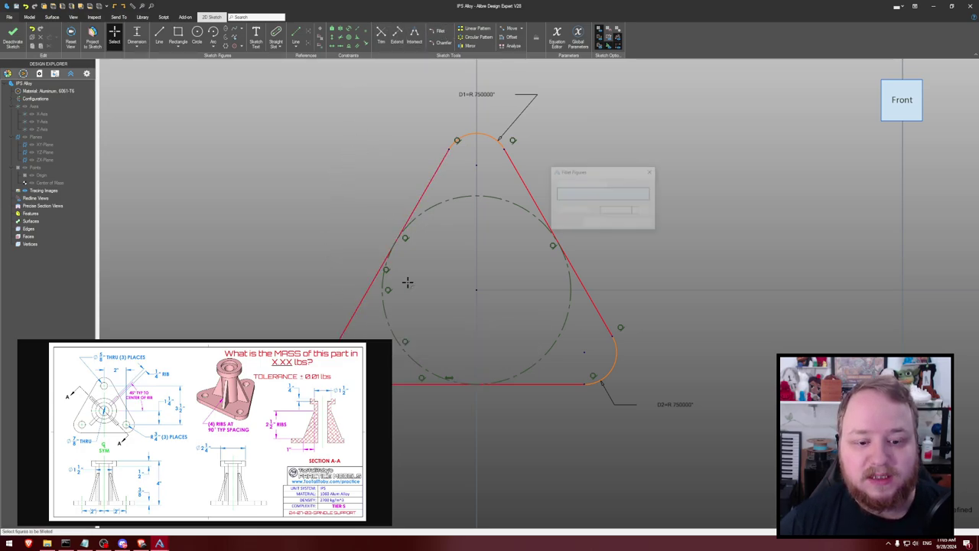
click(342, 333)
click(535, 384)
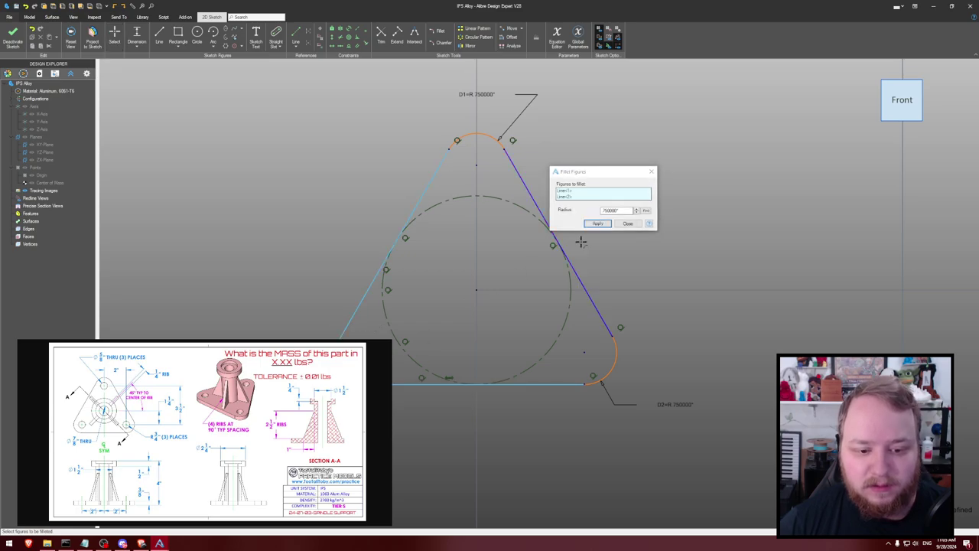
double_click(622, 210)
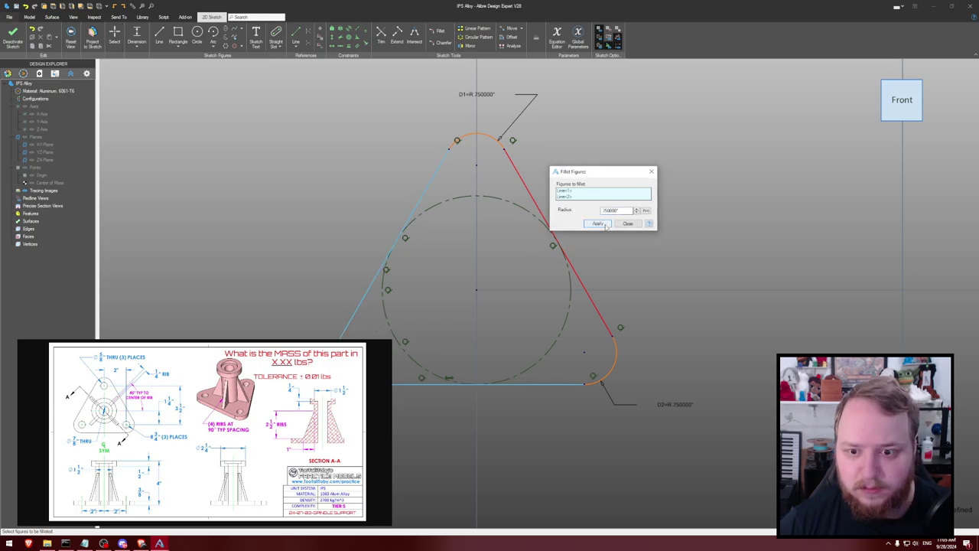
click(597, 224)
click(627, 223)
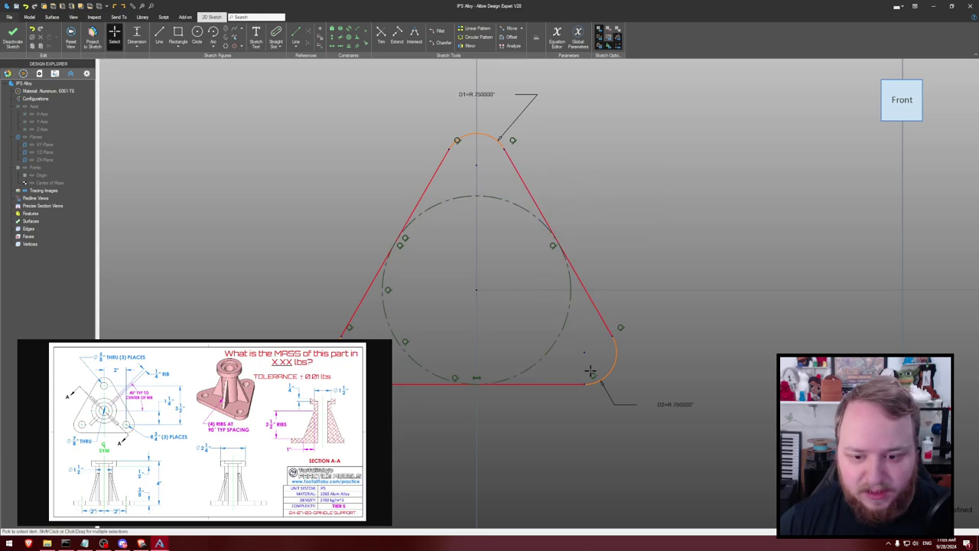
mouse_move(586, 384)
mouse_down()
mouse_move(579, 352)
mouse_move(604, 365)
mouse_move(527, 347)
mouse_move(598, 373)
mouse_up()
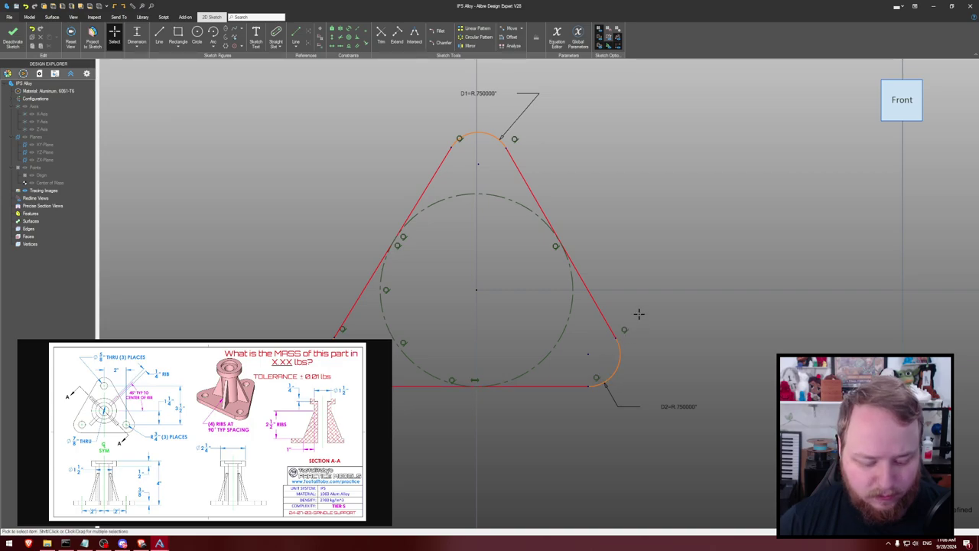
Constrain both slanted sides equal, dismiss the over-constrained warning, and drag the bottom side to resize
click(546, 216)
click(416, 230)
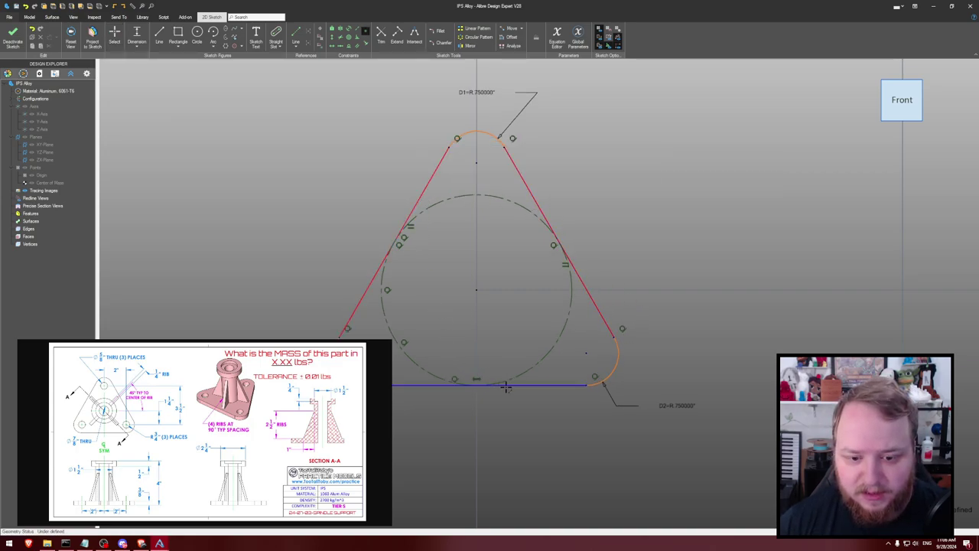
click(370, 288)
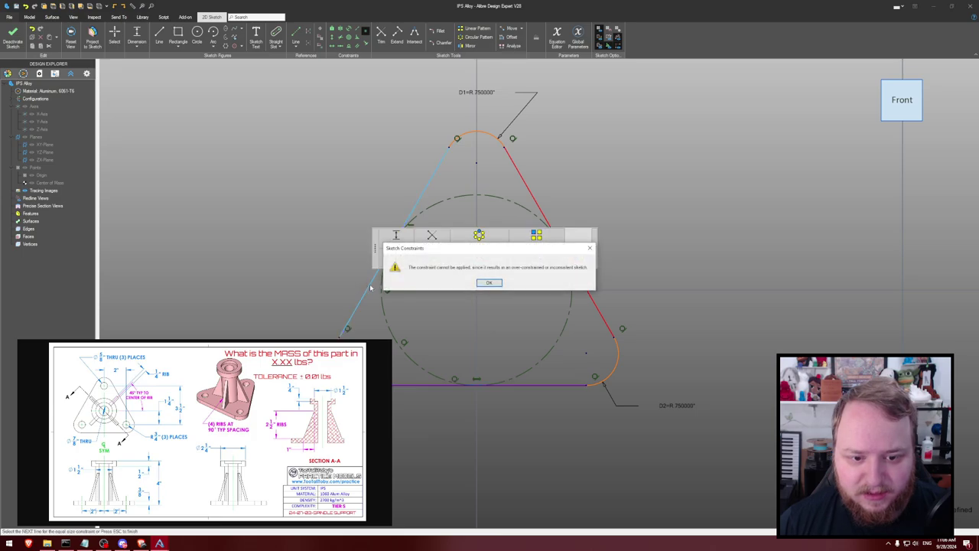
click(489, 282)
key(Escape)
drag(589, 385, 601, 345)
Draw 5/8-inch circles at the bottom-right, bottom-left and top rounded corners
key(c)
click(577, 348)
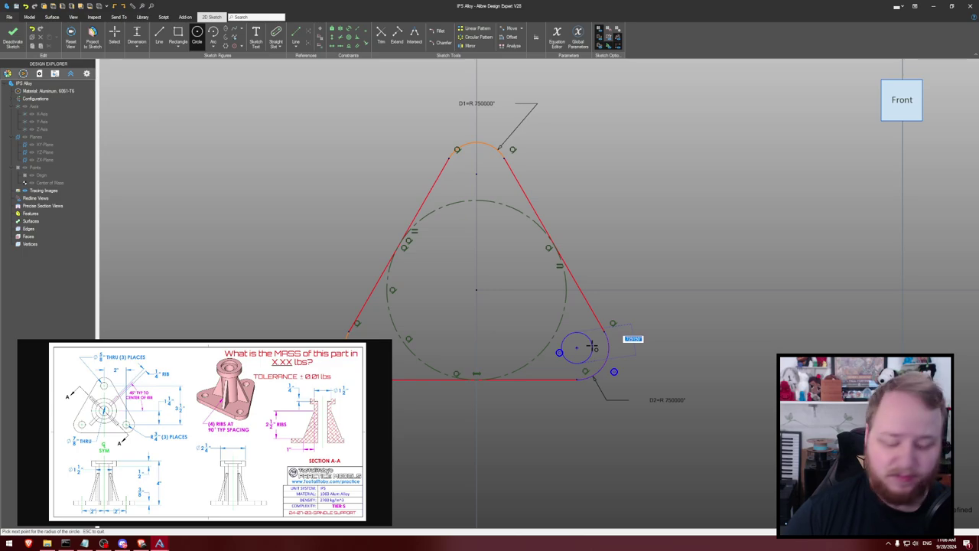
text(5/8)
key(Return)
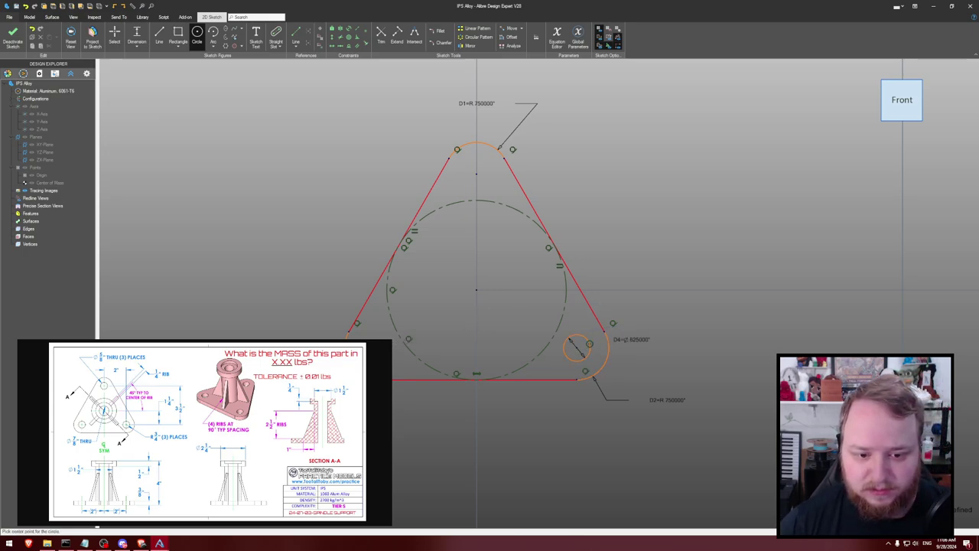
click(378, 346)
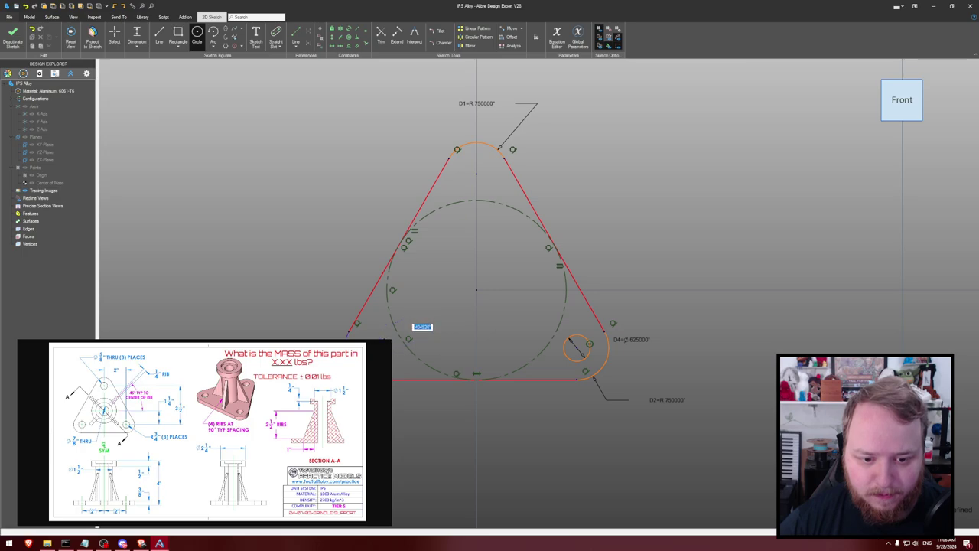
text(5/8)
key(Return)
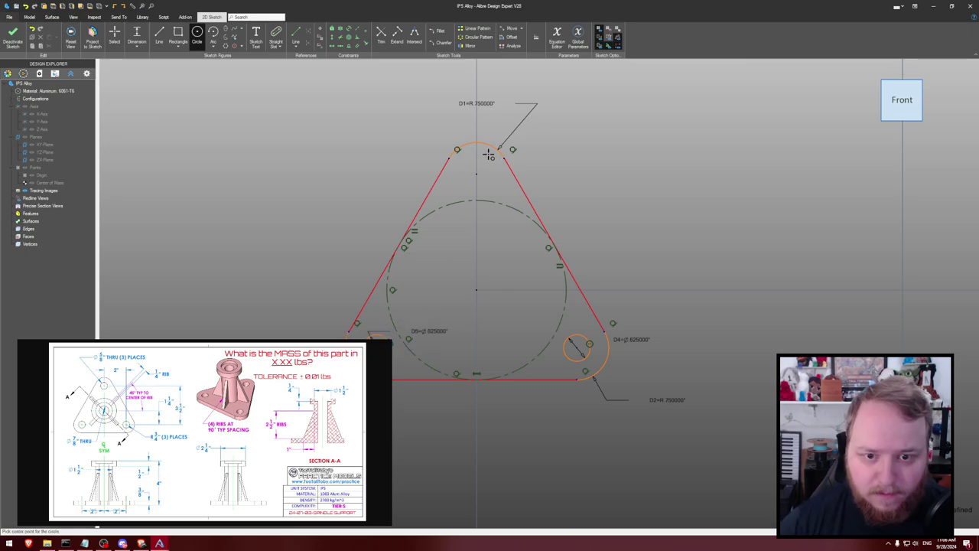
click(476, 174)
text(5/8)
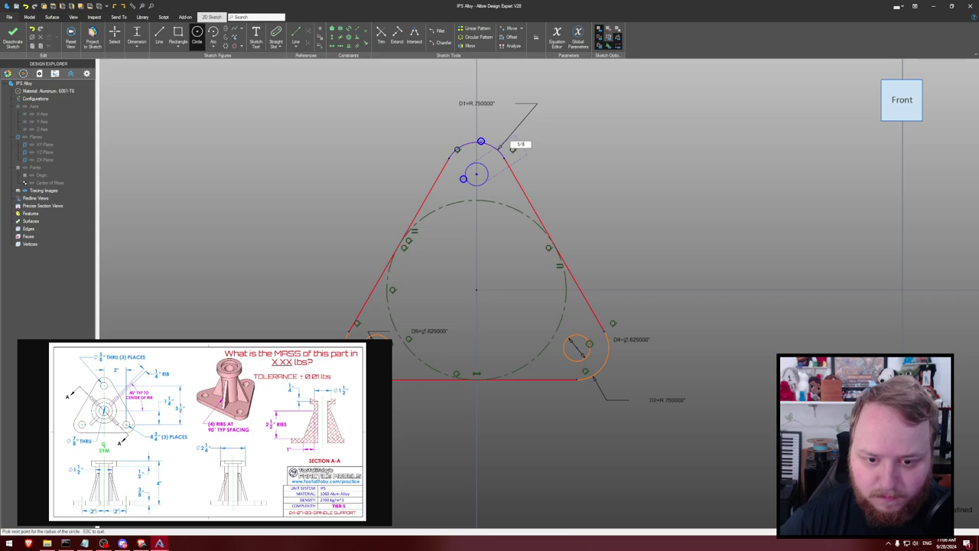
key(Return)
key(Escape)
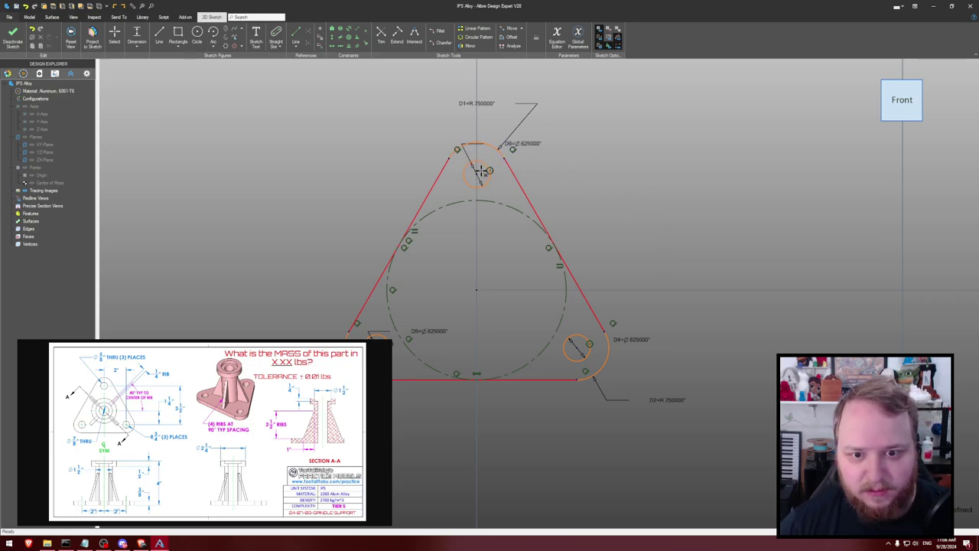
Dimension the spacing between the top and bottom-right holes to 3.5 inches
click(574, 345)
click(714, 285)
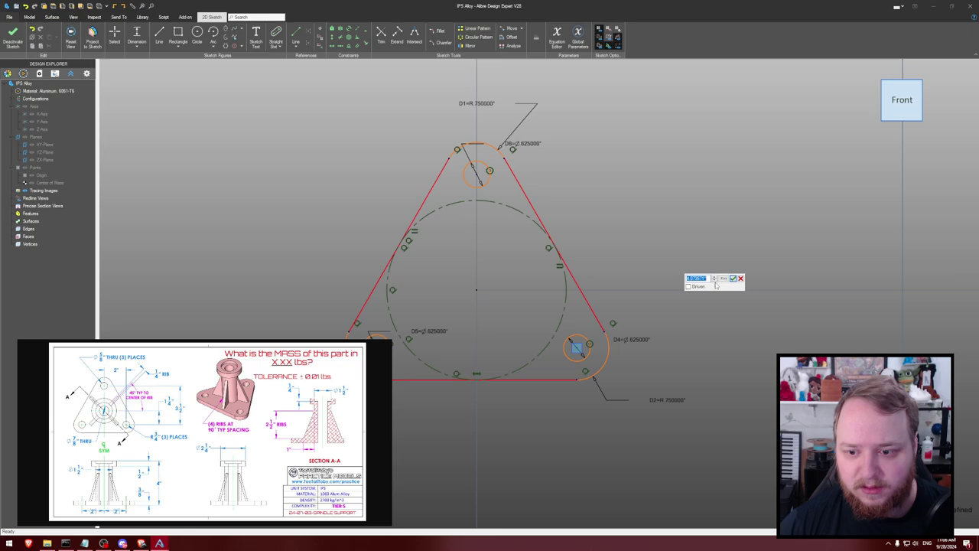
text(3.5)
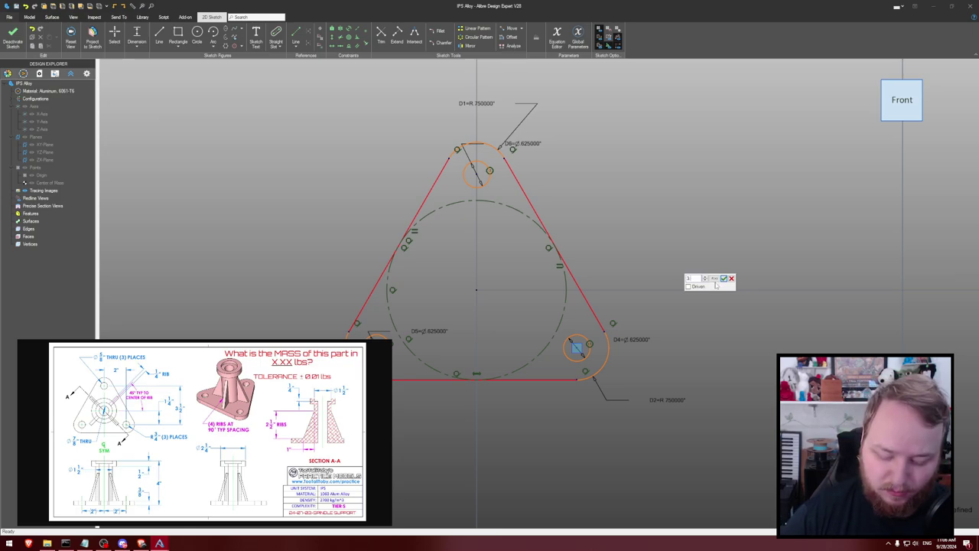
key(Return)
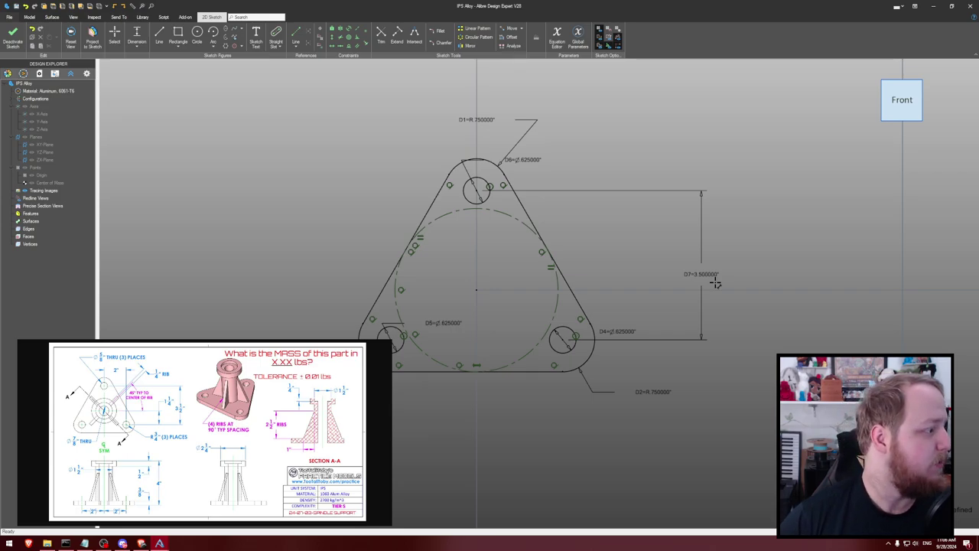
key(e)
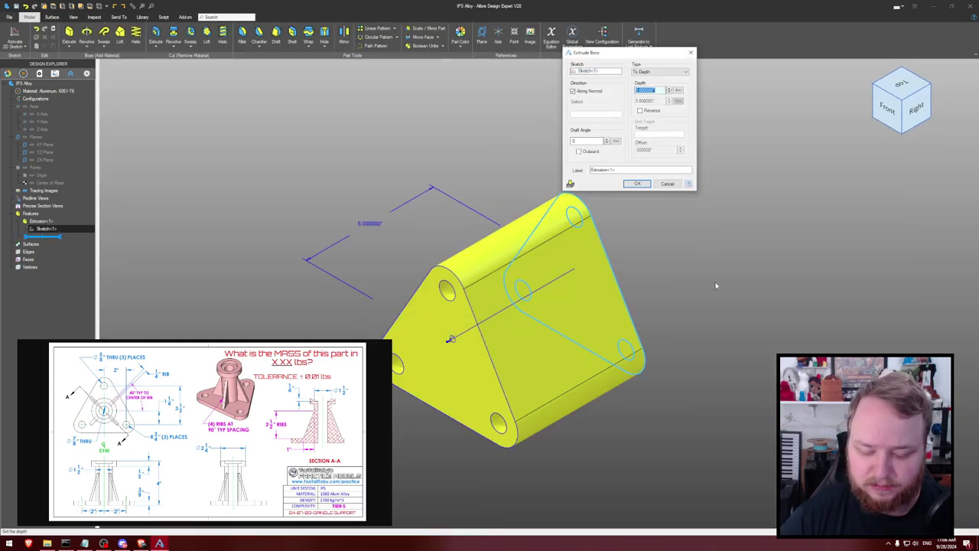
Extrude the sketch 0.25 inch deep into the triangular plate
text(.25)
key(Return)
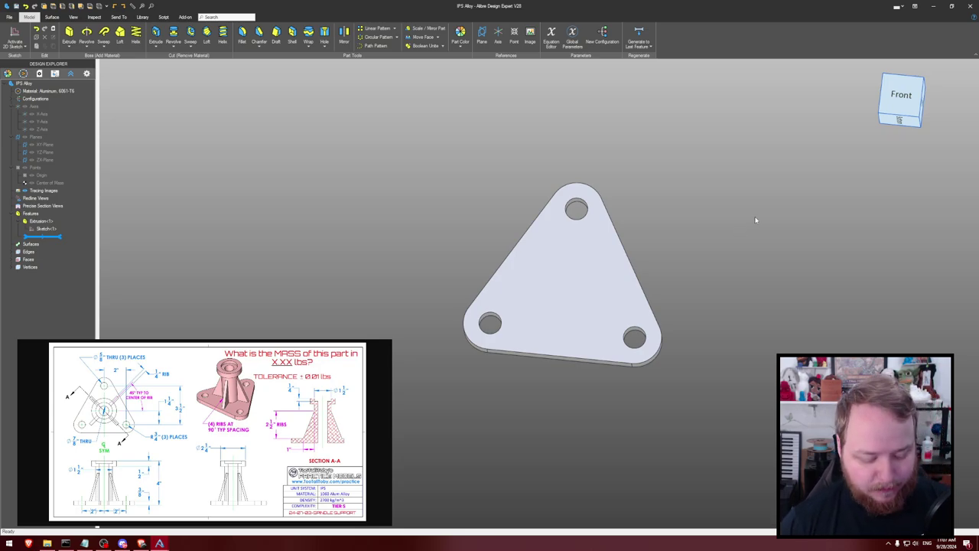
Sketch a 1.5-inch circle at the centre of the plate's face
key(s)
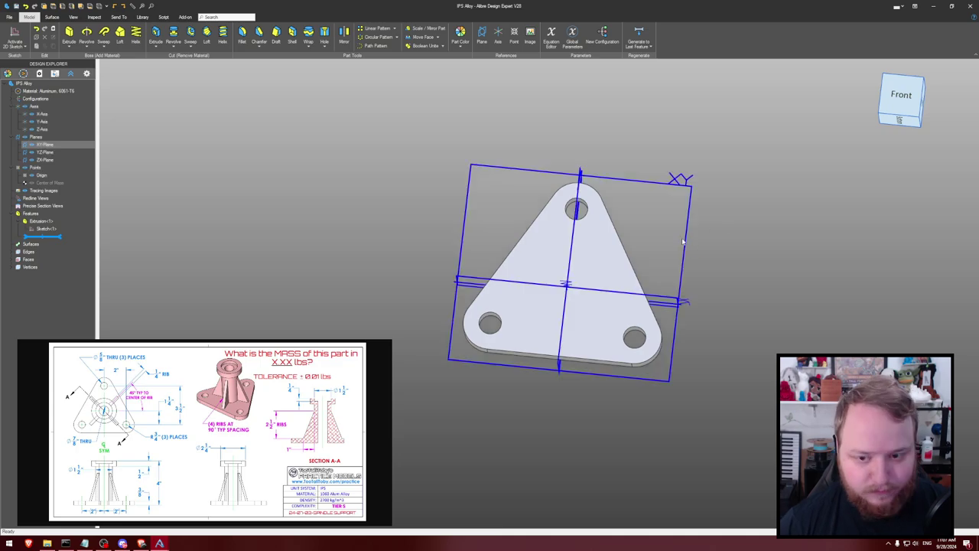
click(583, 272)
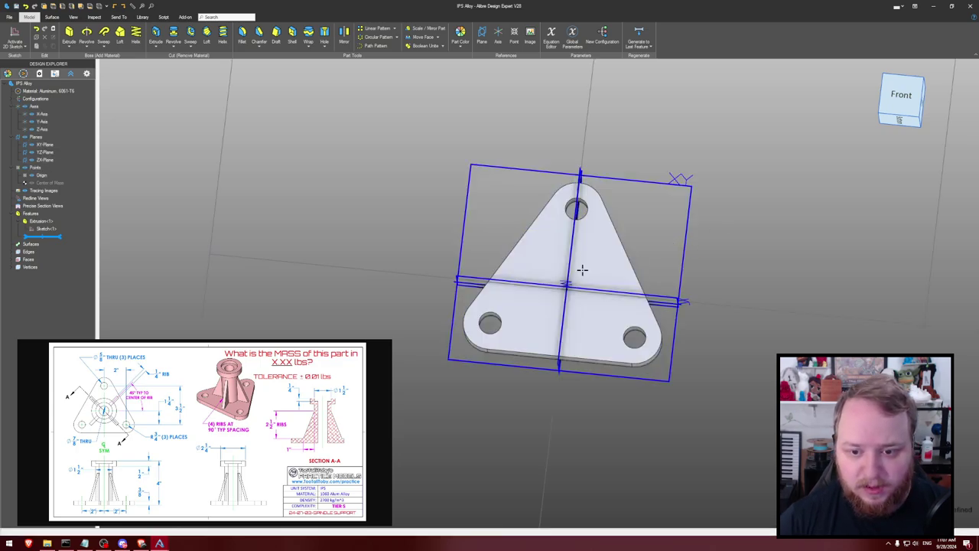
key(c)
click(538, 338)
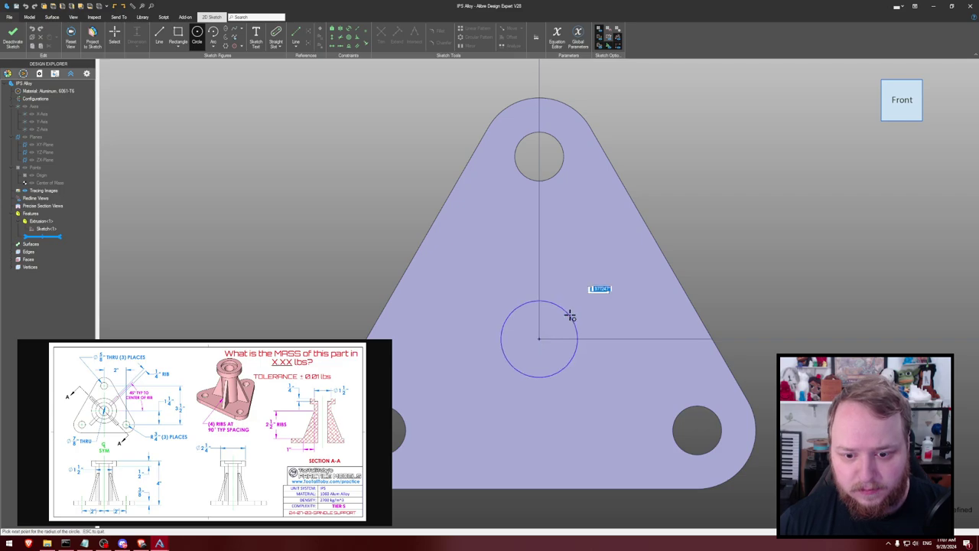
text(1.5)
key(Return)
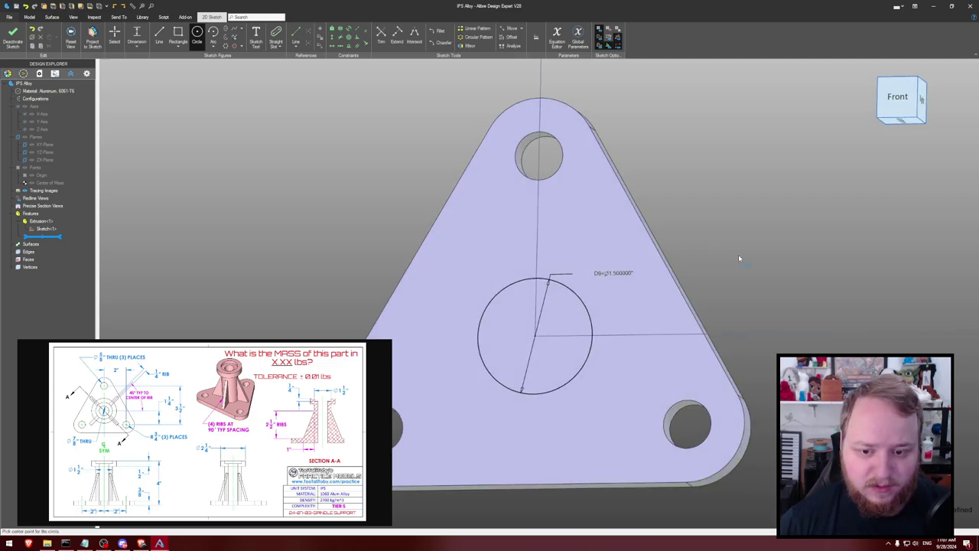
Extrude the 1.5-inch circle into a 4.08-inch cylindrical boss
key(e)
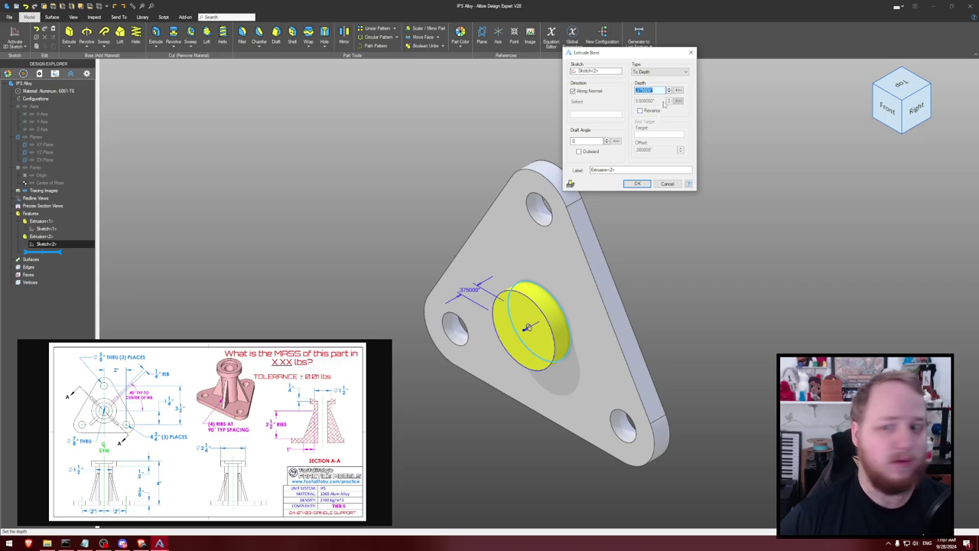
text(4)
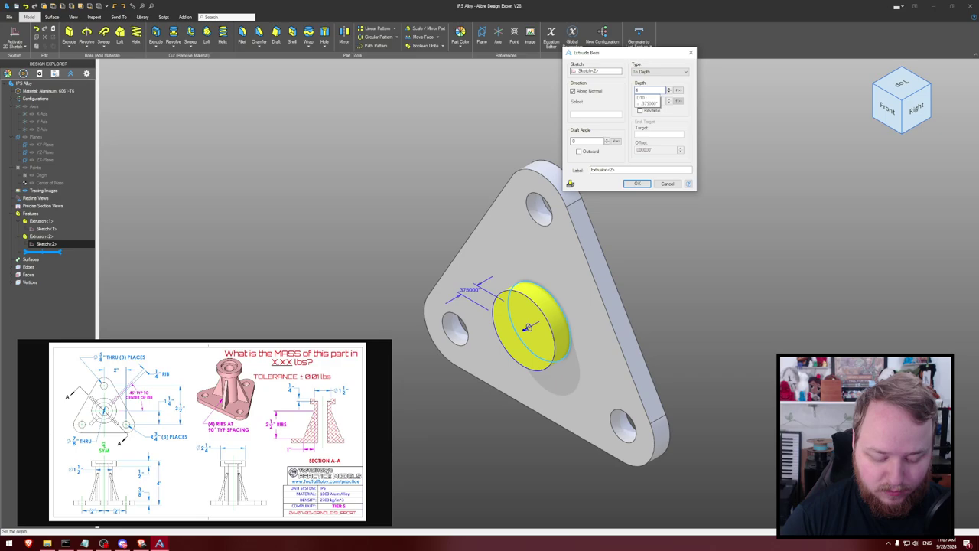
text(.08)
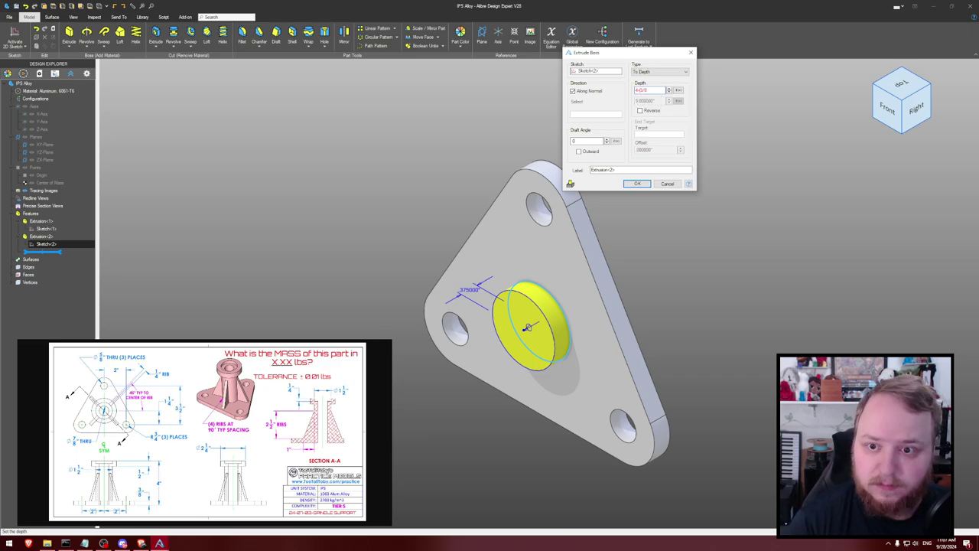
key(Return)
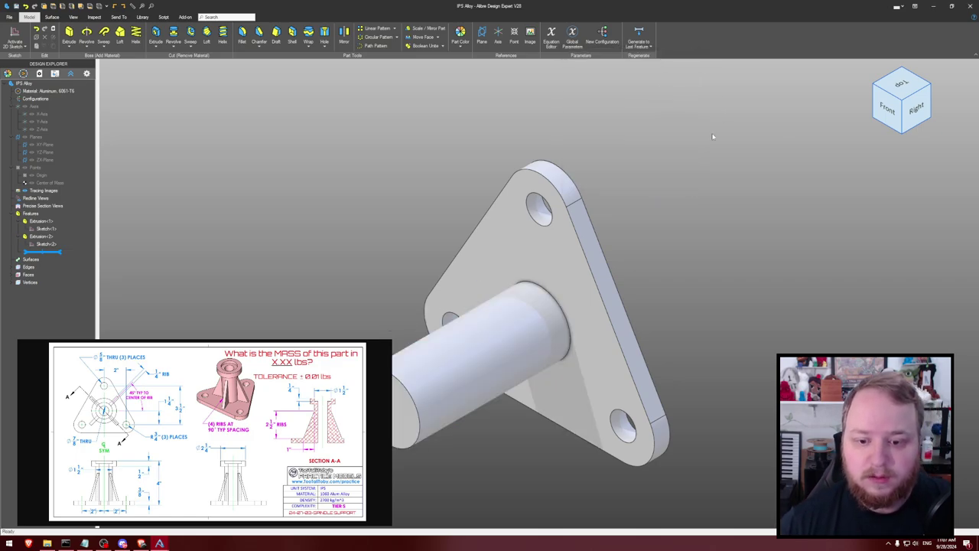
mouse_move(710, 135)
middle_down()
mouse_move(711, 118)
mouse_move(686, 125)
mouse_move(712, 119)
mouse_move(731, 127)
mouse_move(722, 130)
middle_up()
Sketch a larger circle on the cylinder end and extrude it back along the cylinder as a collar
click(426, 267)
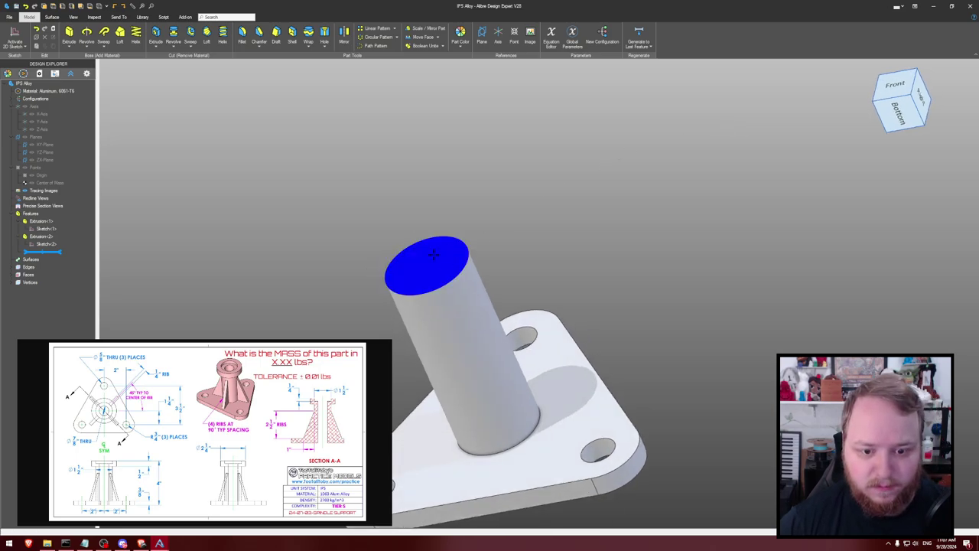
key(s)
click(426, 265)
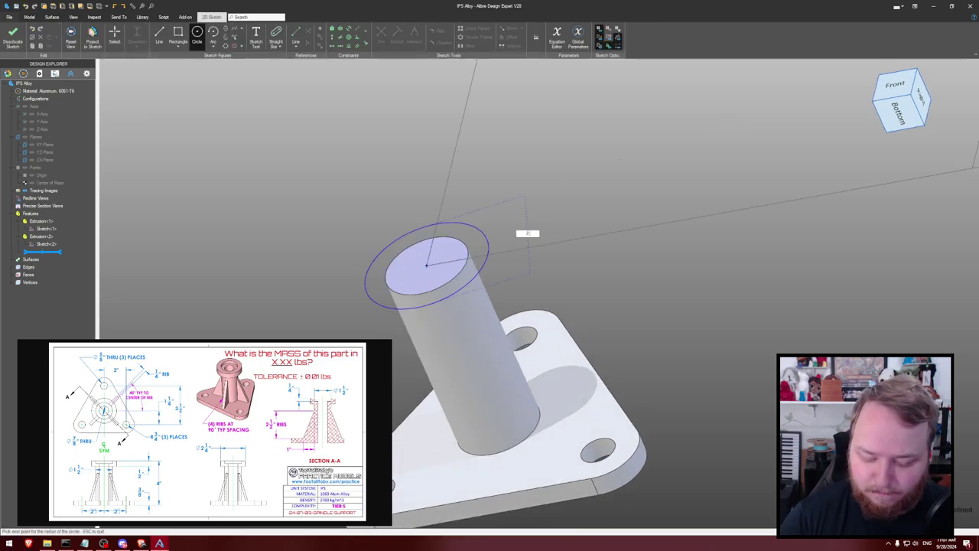
click(487, 247)
key(e)
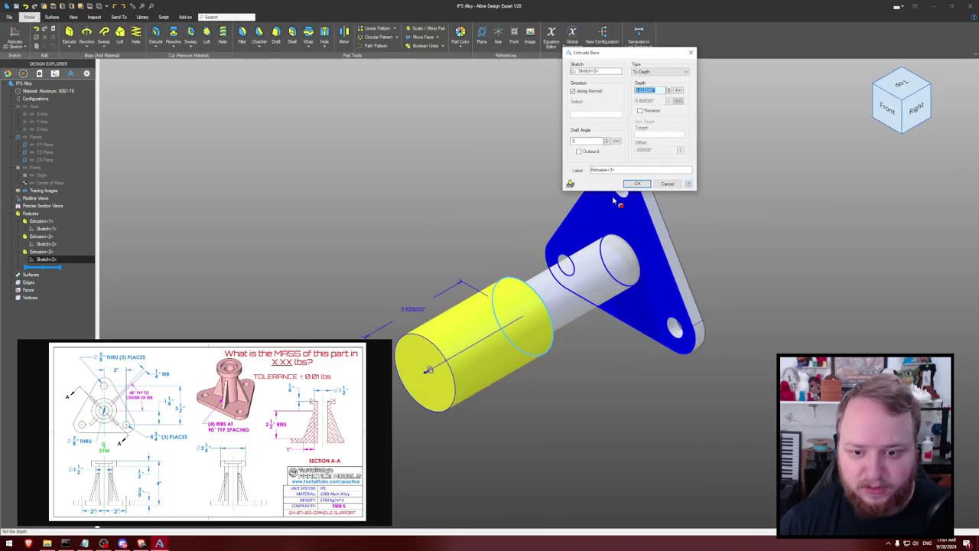
drag(429, 369, 616, 263)
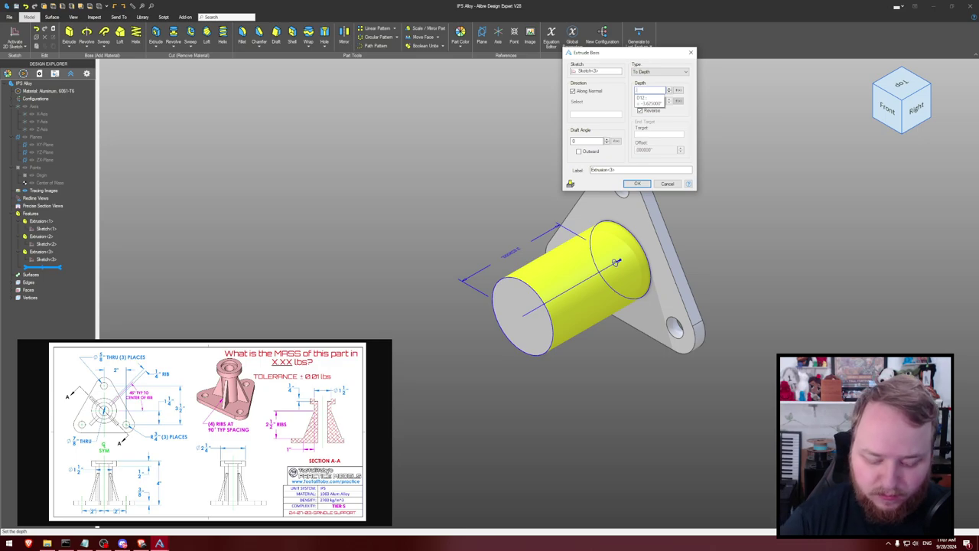
key(Escape)
key(Return)
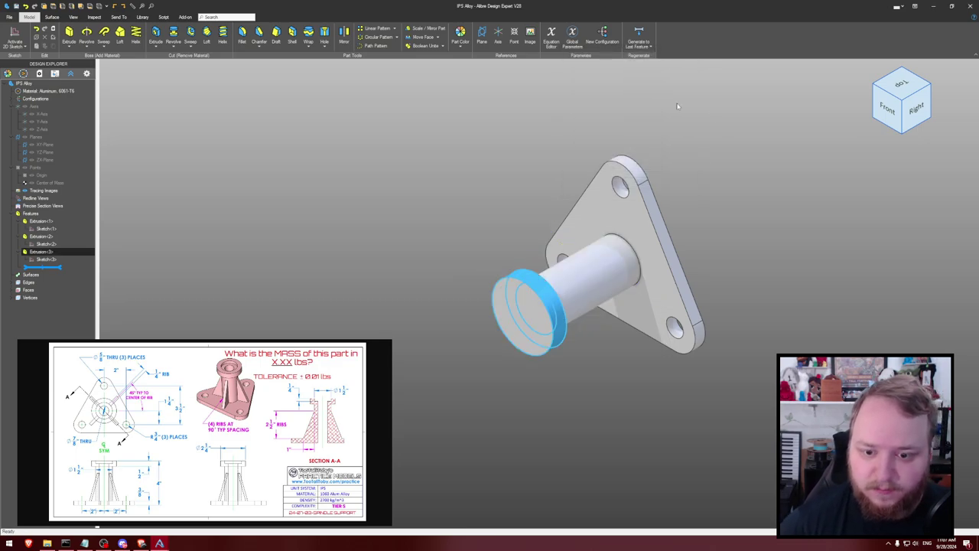
middle_drag(775, 146, 744, 170)
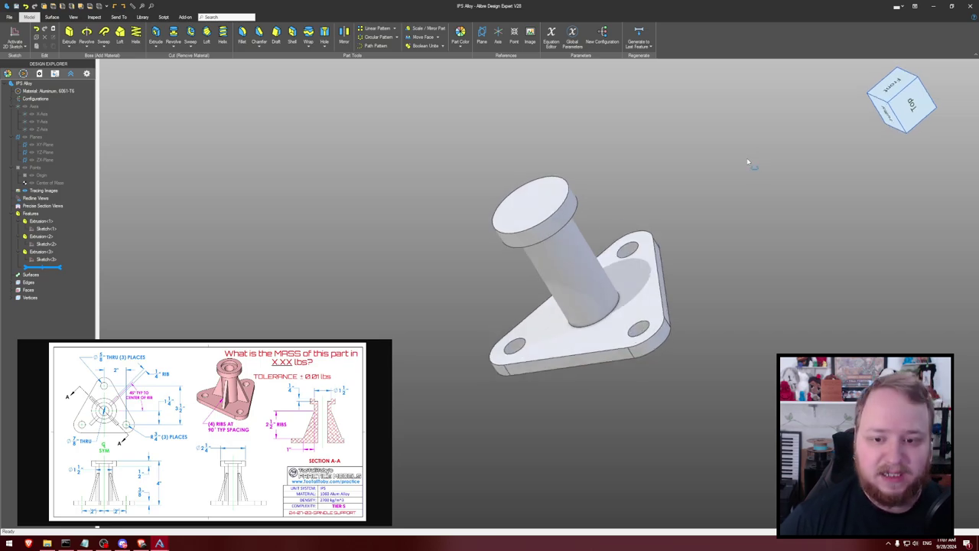
Sketch a 0.875-inch hole circle centred on the collar's top face
click(542, 232)
key(s)
click(541, 231)
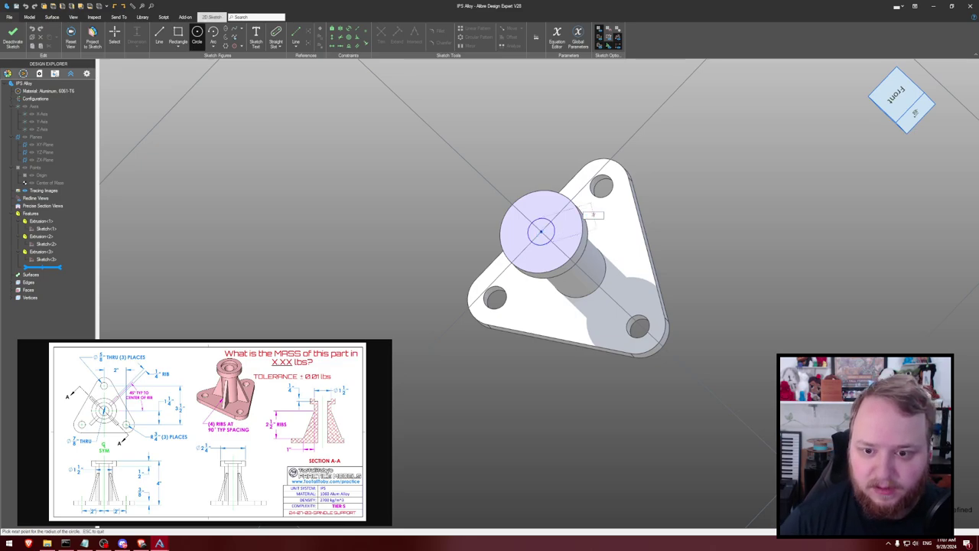
text(.875)
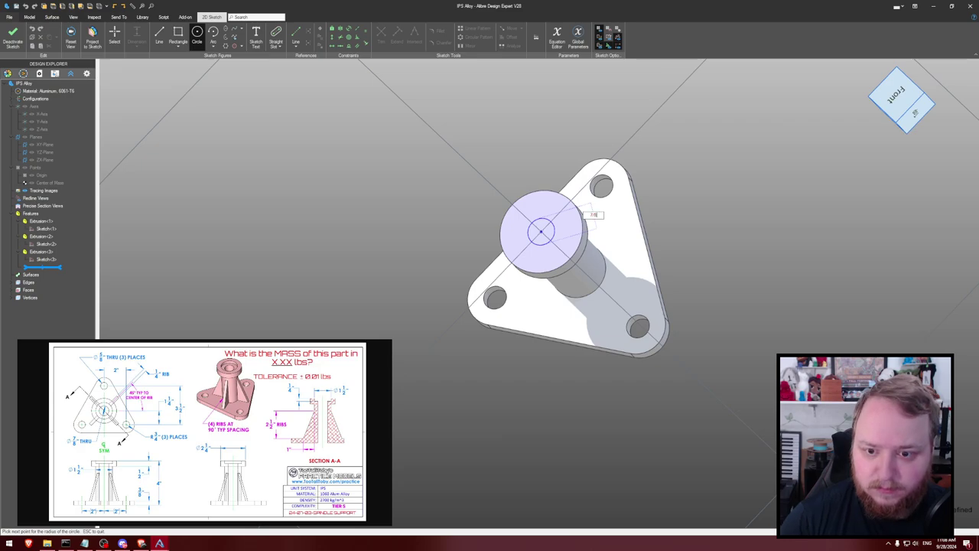
key(Return)
key(ctrl+e)
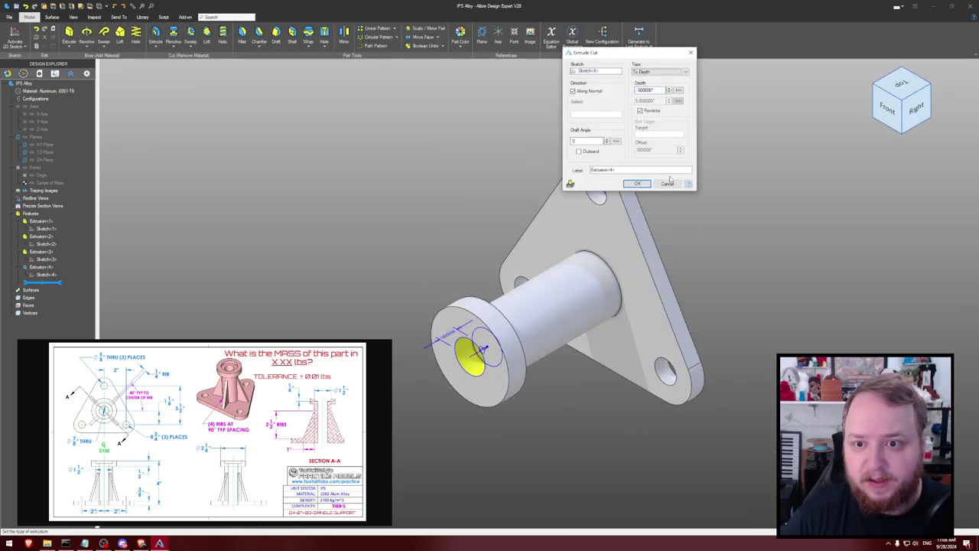
Apply the 0.875-inch hole cut, inspect it from below, and return to the front view
click(667, 178)
middle_drag(735, 148, 732, 118)
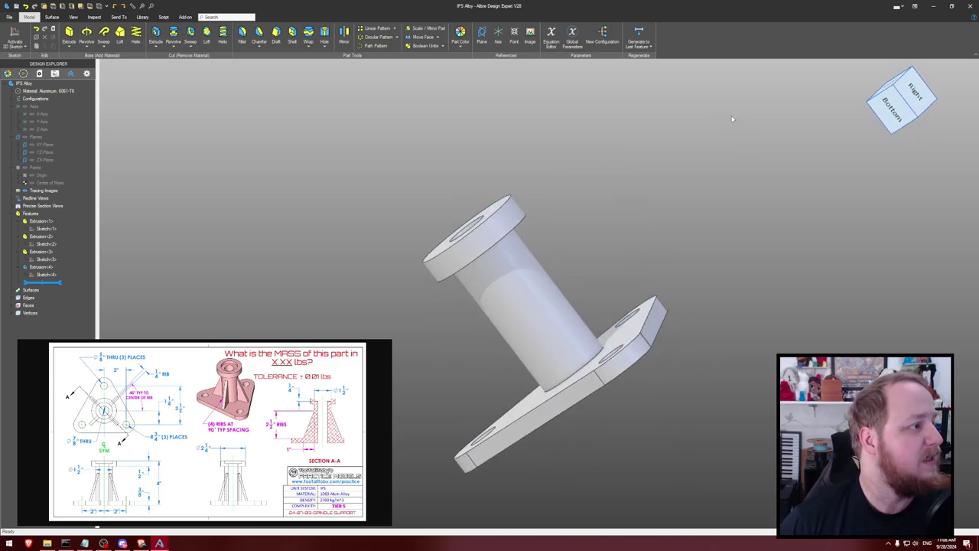
key(ctrl+1)
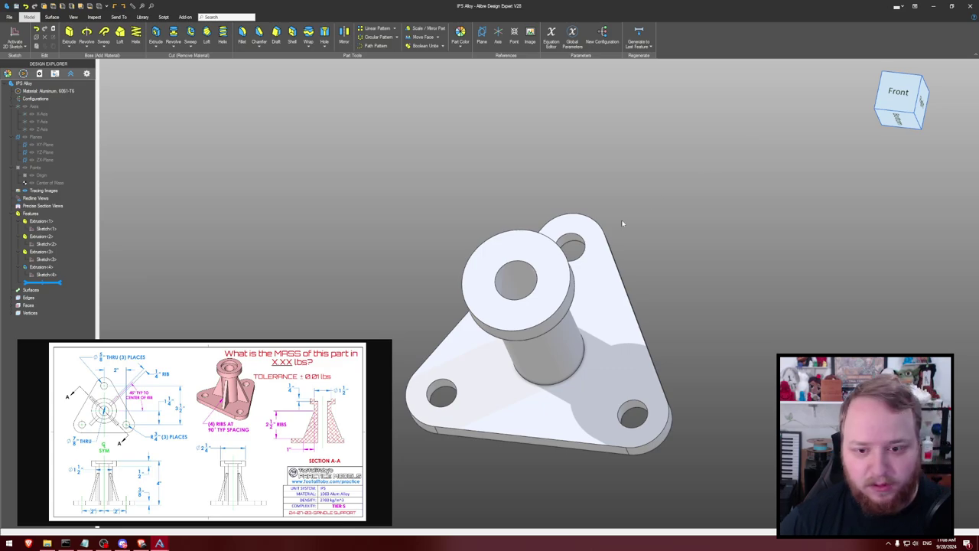
Sketch a 1.5-inch circle centred on the boss hole and cut it 0.25 inch deep
click(557, 267)
key(c)
click(517, 280)
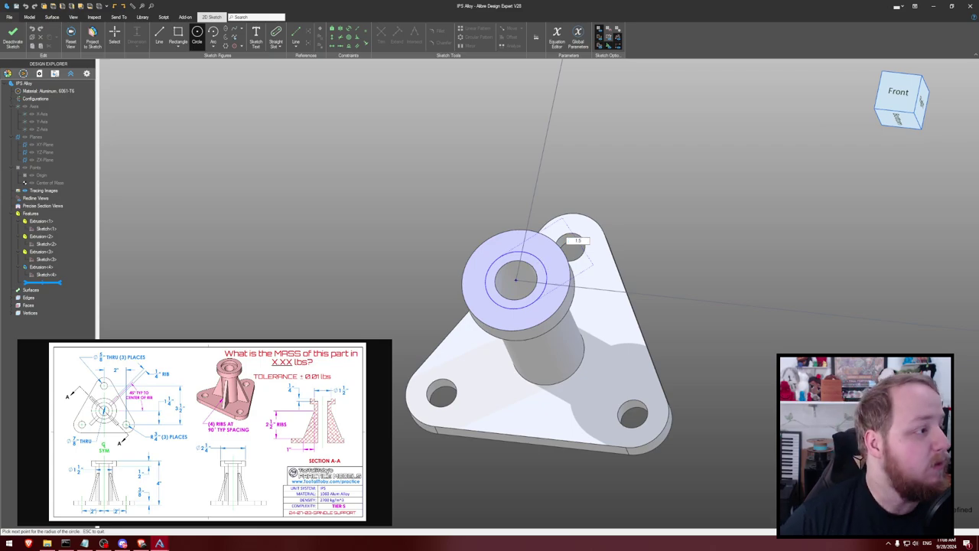
click(543, 260)
key(x)
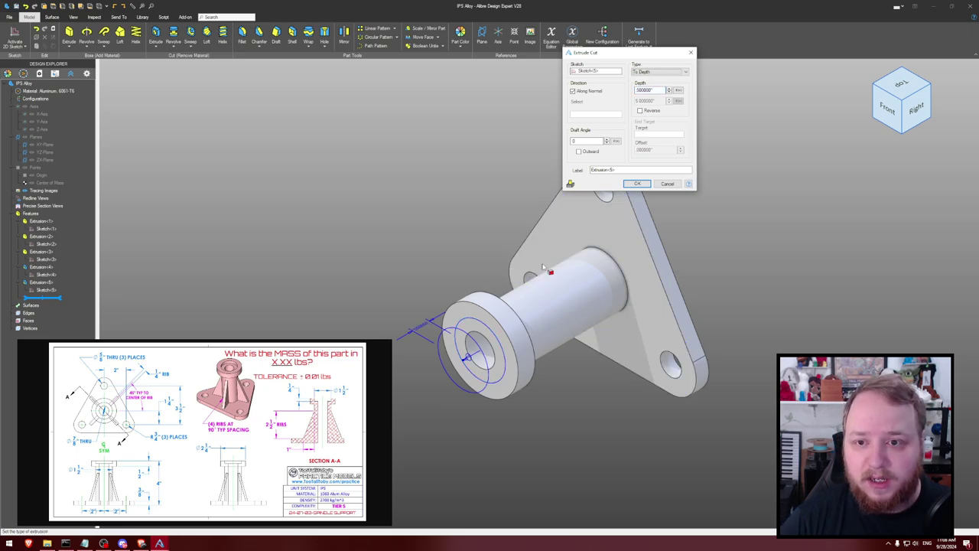
double_click(650, 90)
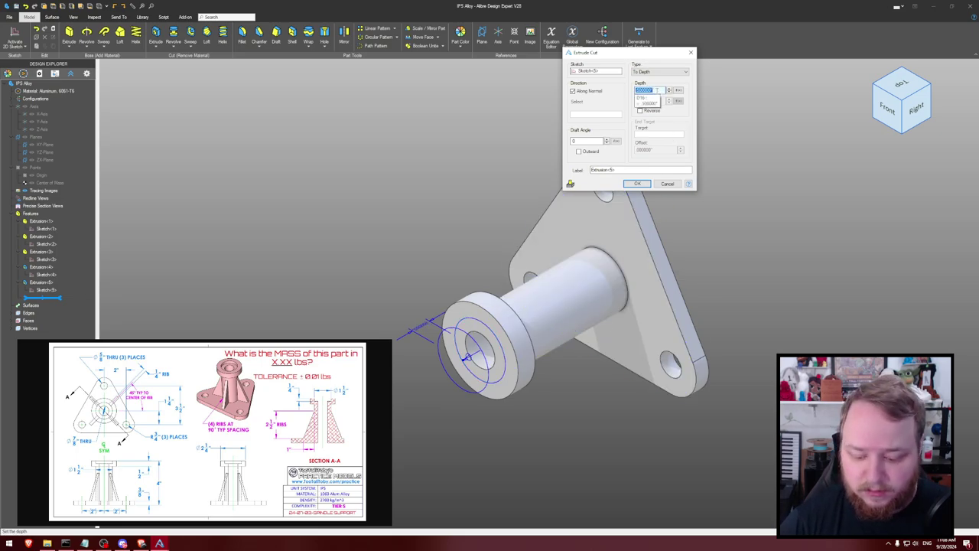
text(.25)
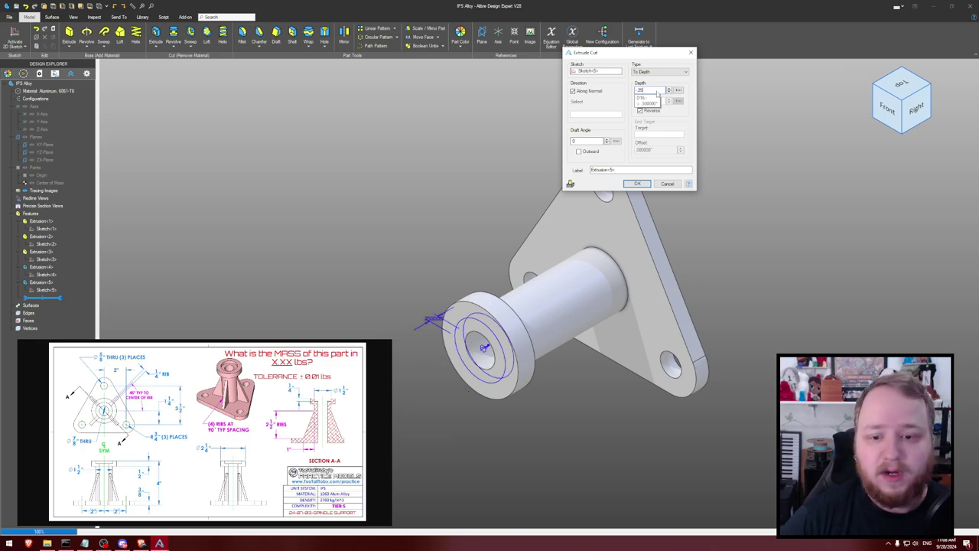
key(Return)
right_drag(697, 133, 676, 217)
Create a plane at 45° from the ZX Plane about the Z-Axis, then hide reference geometry
click(482, 32)
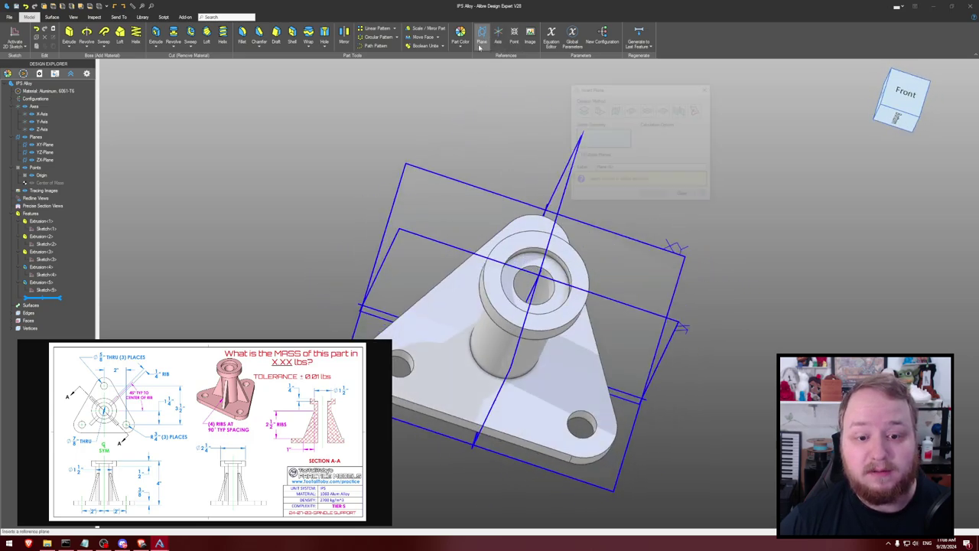
click(416, 238)
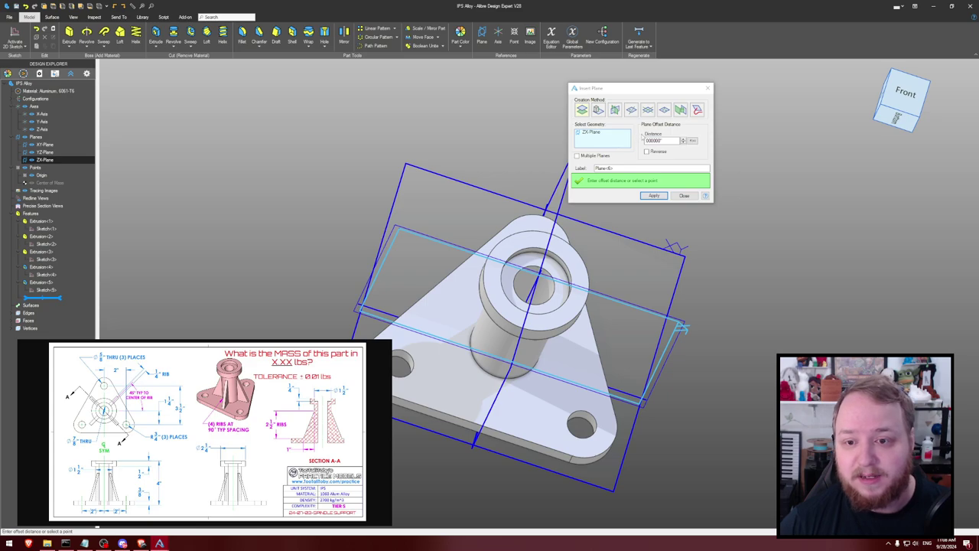
click(614, 109)
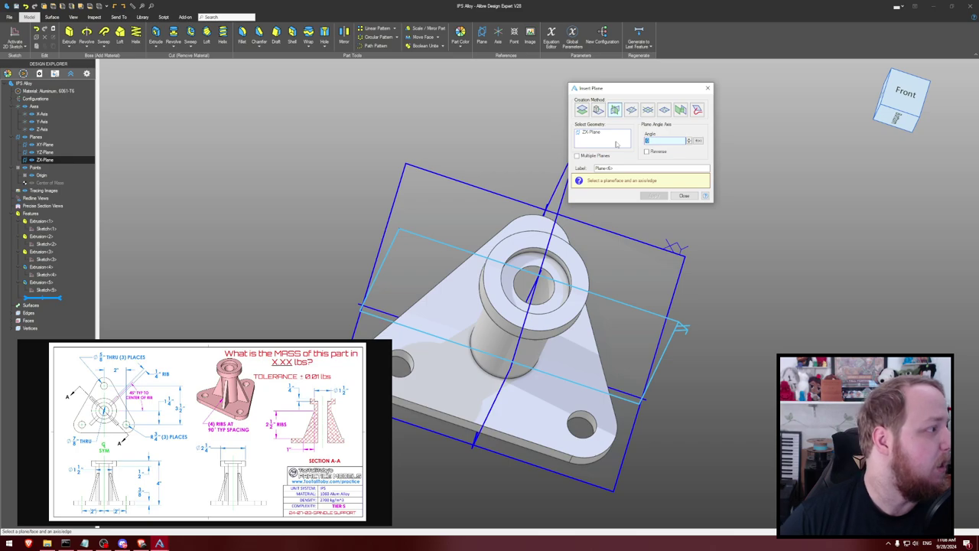
text(45)
click(636, 168)
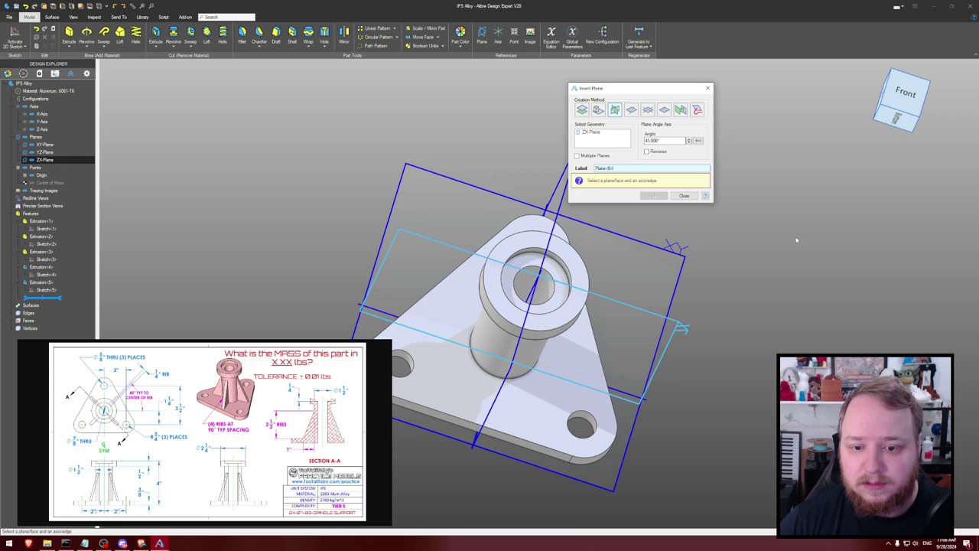
middle_drag(796, 240, 758, 234)
click(605, 145)
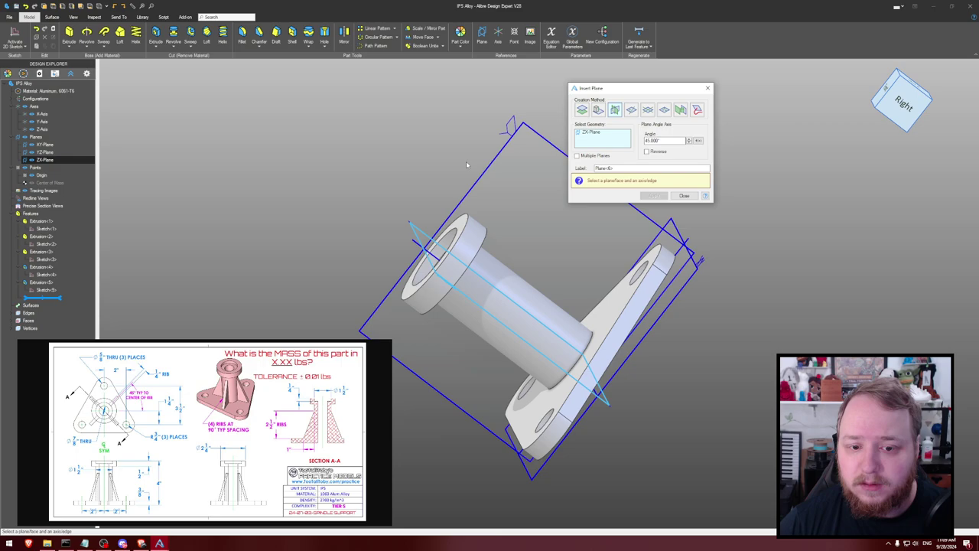
middle_drag(603, 147, 467, 172)
click(457, 226)
click(653, 195)
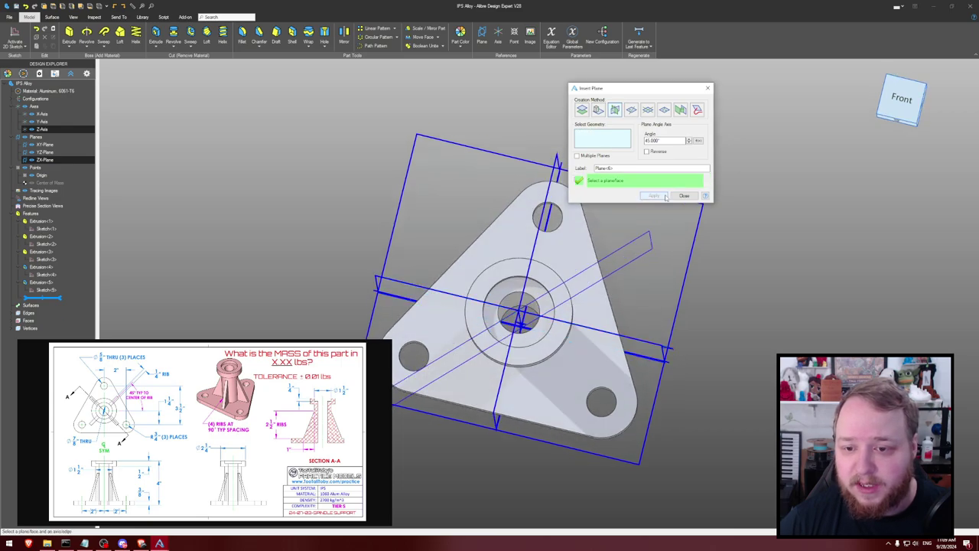
middle_drag(740, 224, 762, 212)
key(ctrl+shift+h)
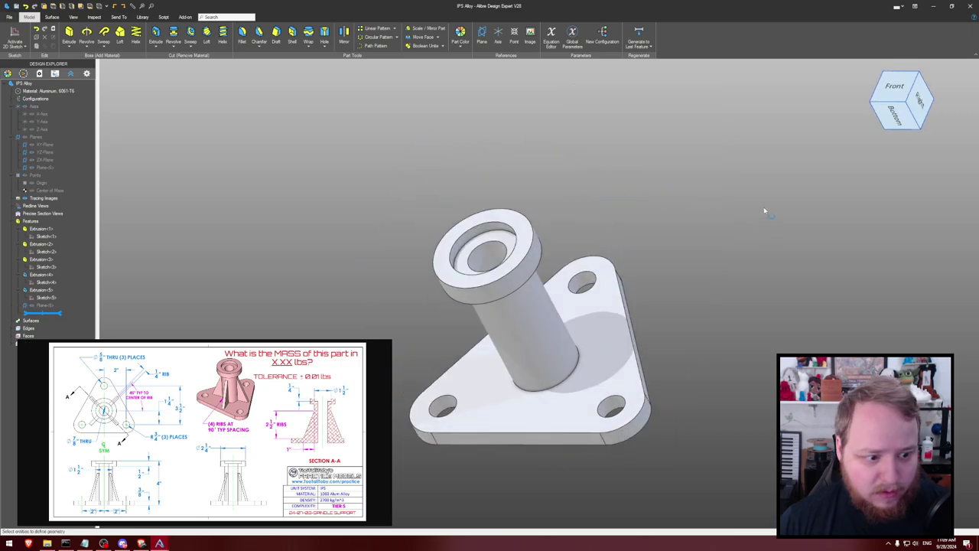
Start a sketch on the new 45° plane and switch to isometric view
click(14, 38)
click(43, 305)
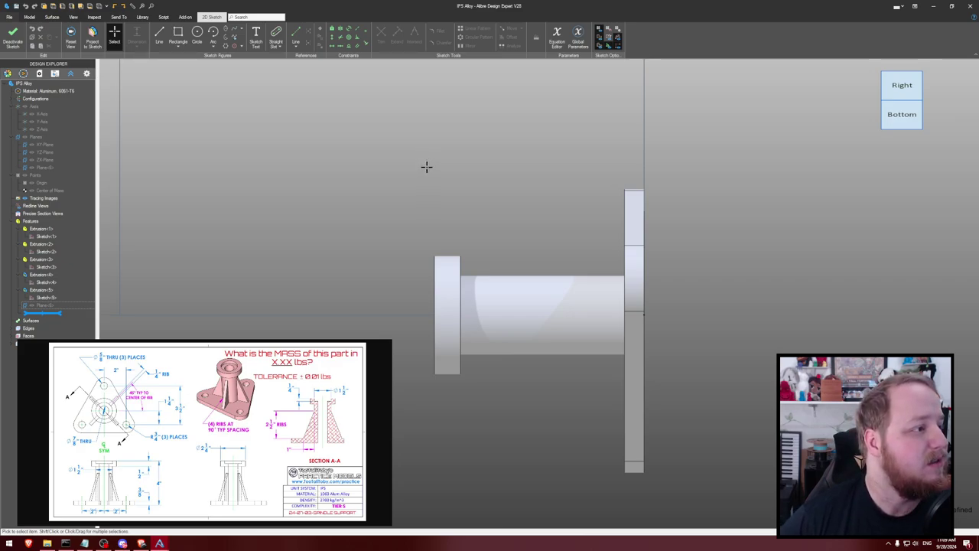
key(ctrl+i)
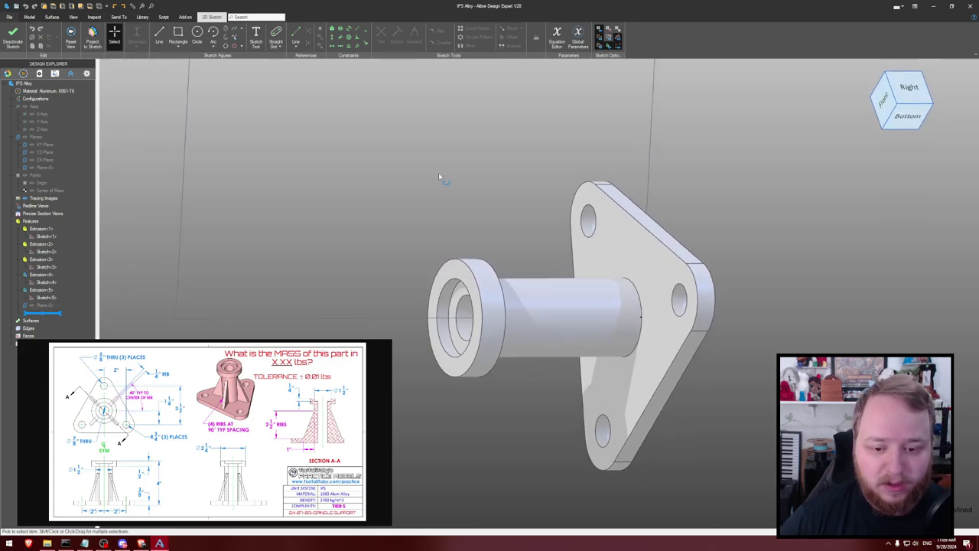
Project the boss's inner circular edge into the sketch as reference and view it normal
key(p)
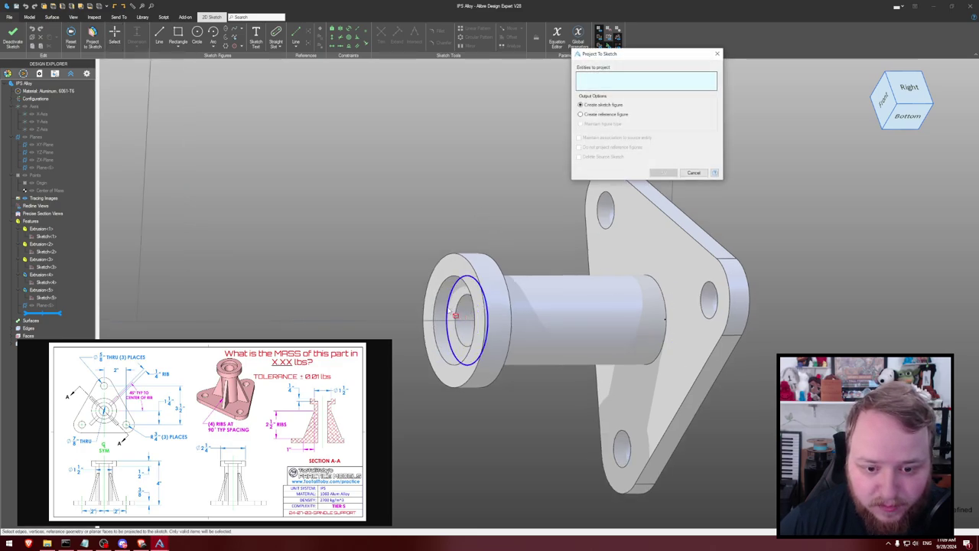
click(482, 314)
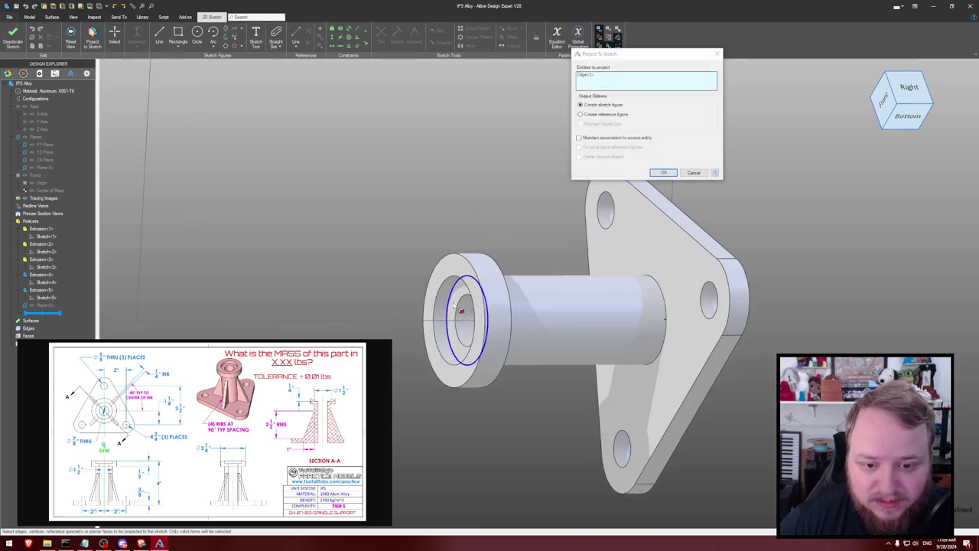
click(663, 172)
key(n)
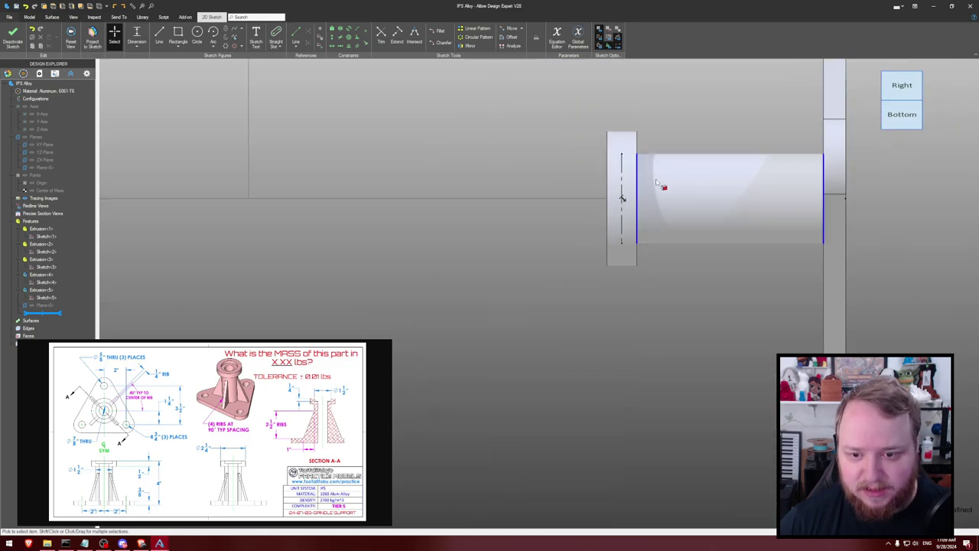
middle_drag(663, 185, 472, 196)
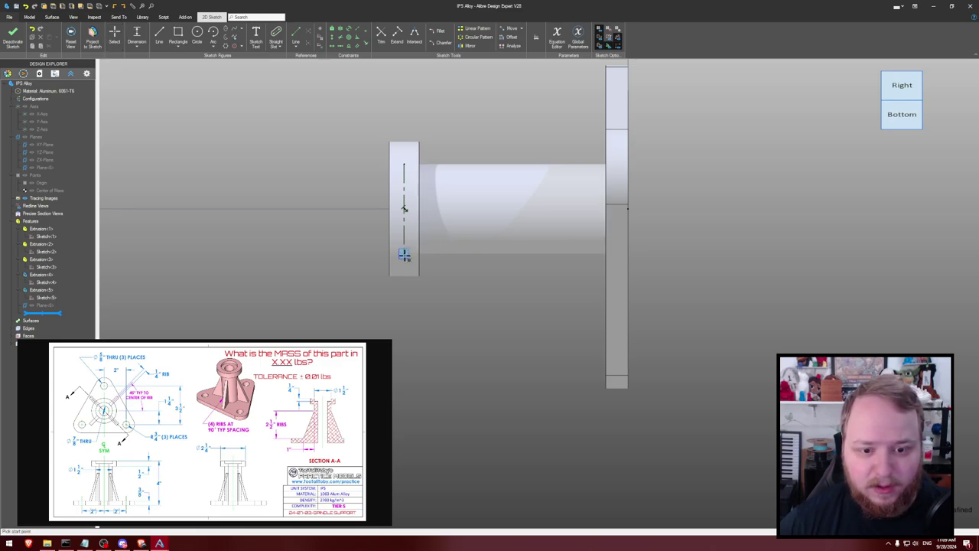
Project the plate's edge into the sketch as reference geometry
key(p)
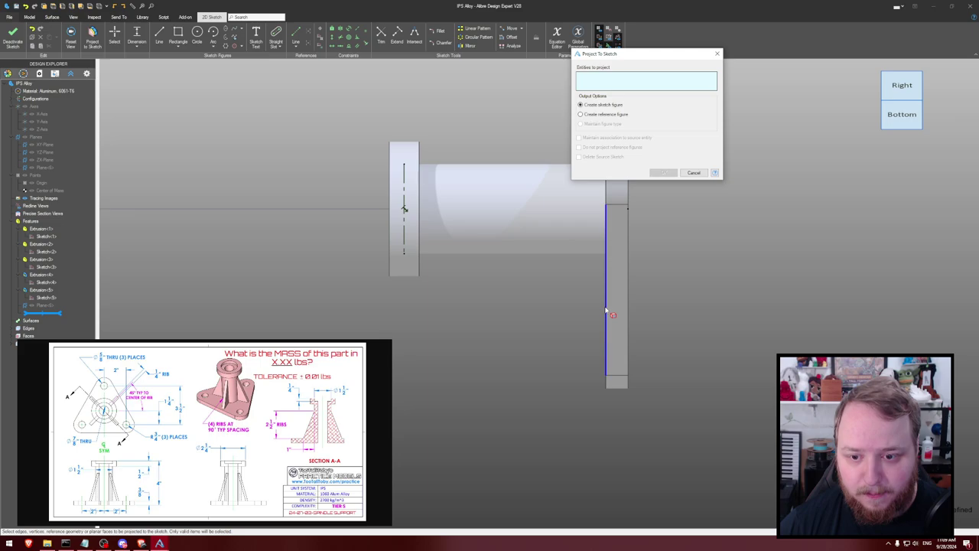
click(605, 312)
click(603, 114)
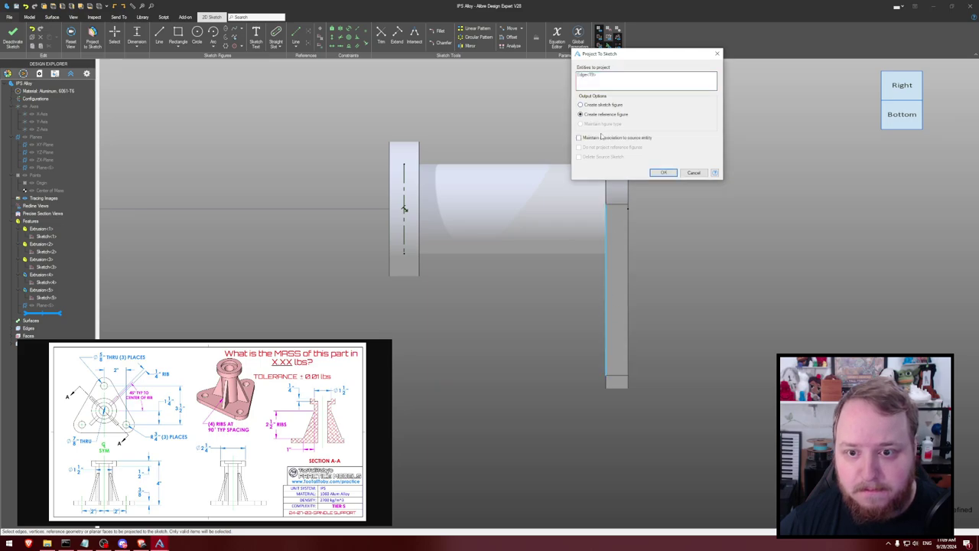
click(662, 172)
Draw the triangular rib outline with lines between the boss end and the plate edge
click(405, 254)
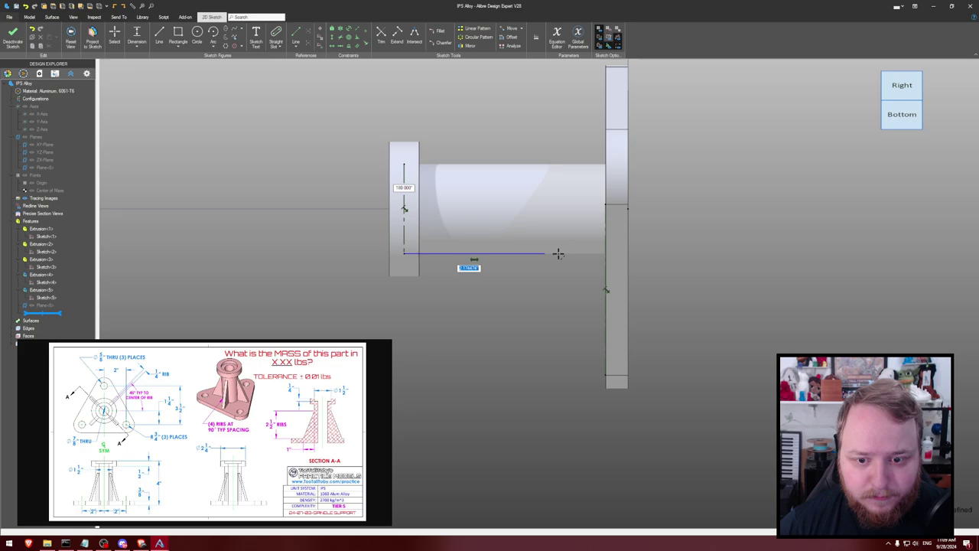
click(605, 254)
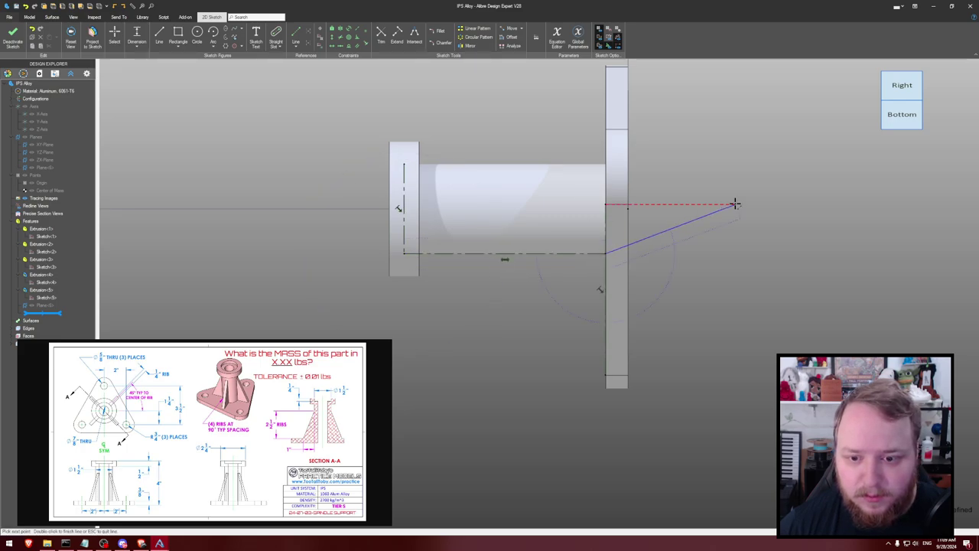
key(Escape)
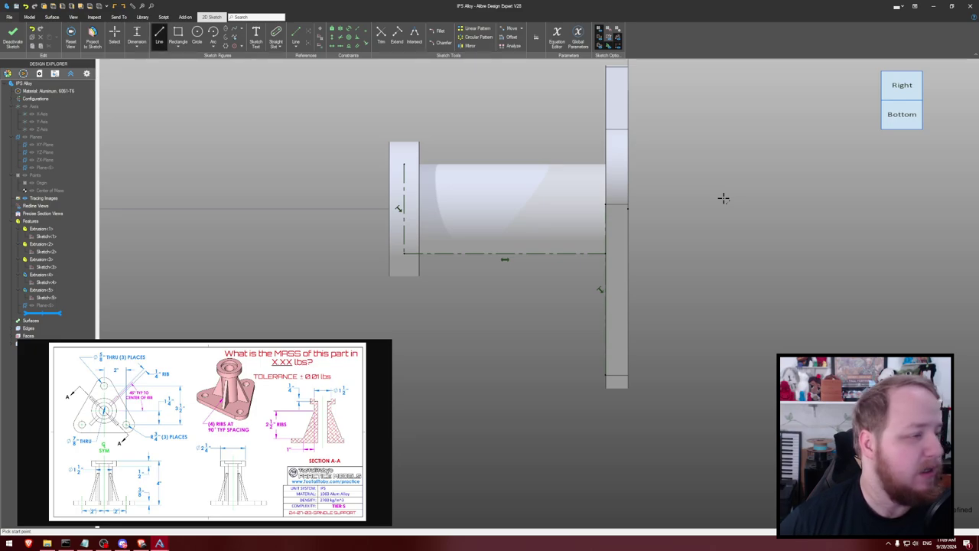
click(605, 321)
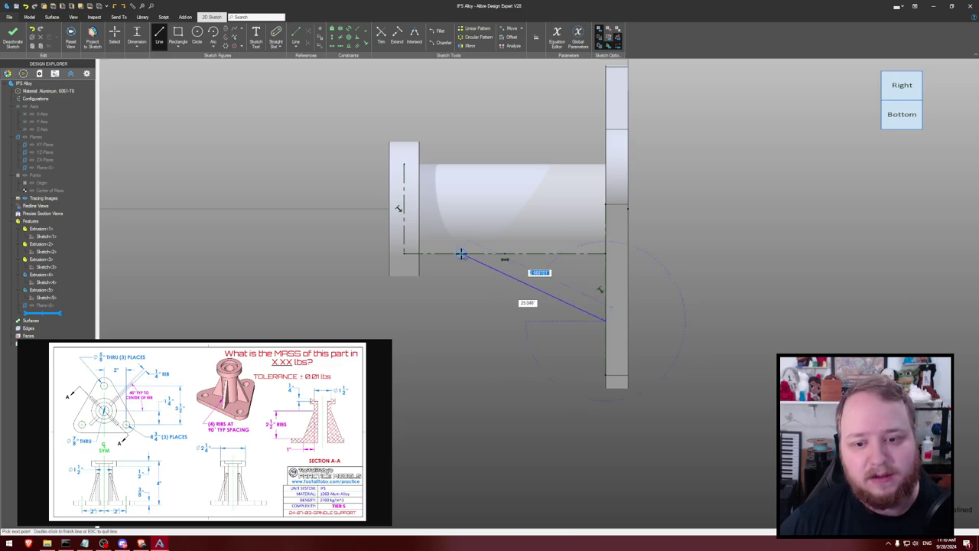
click(439, 245)
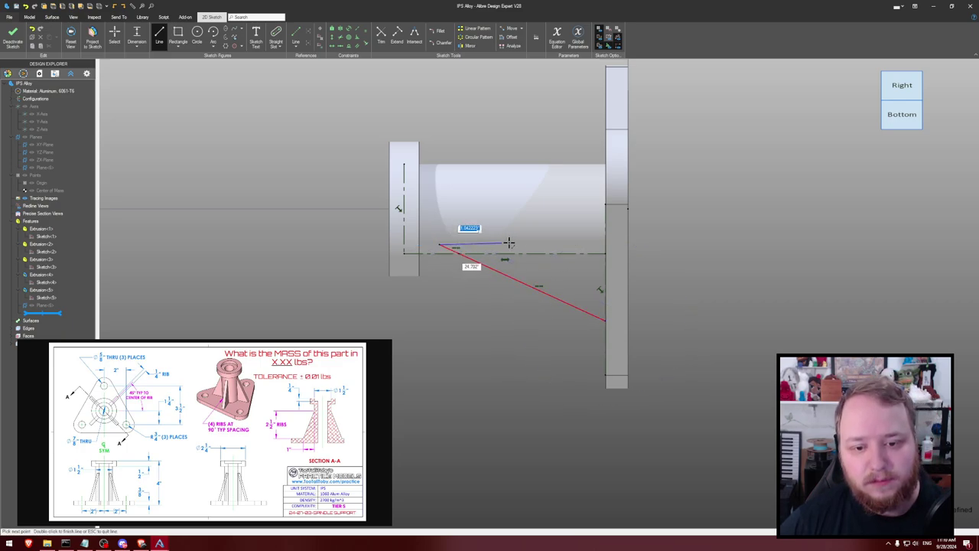
click(604, 245)
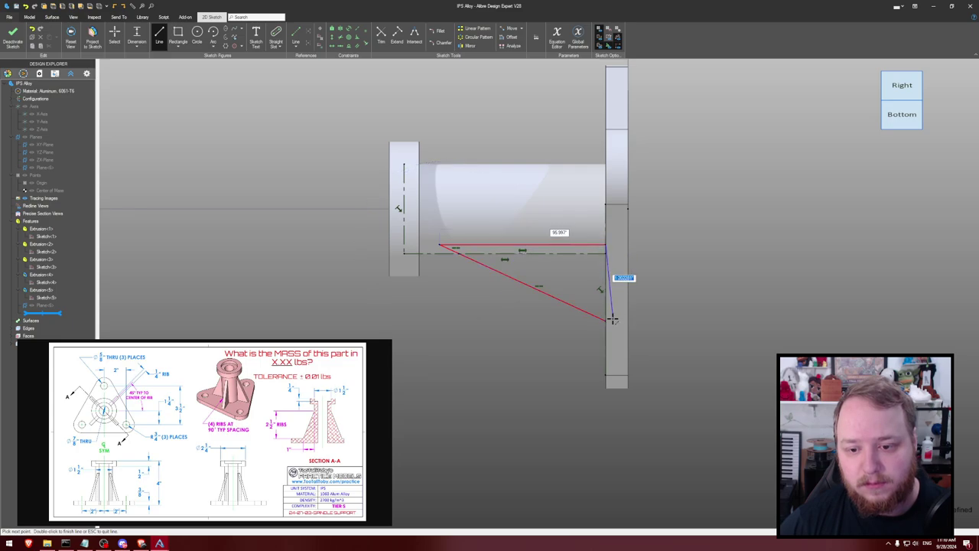
key(Escape)
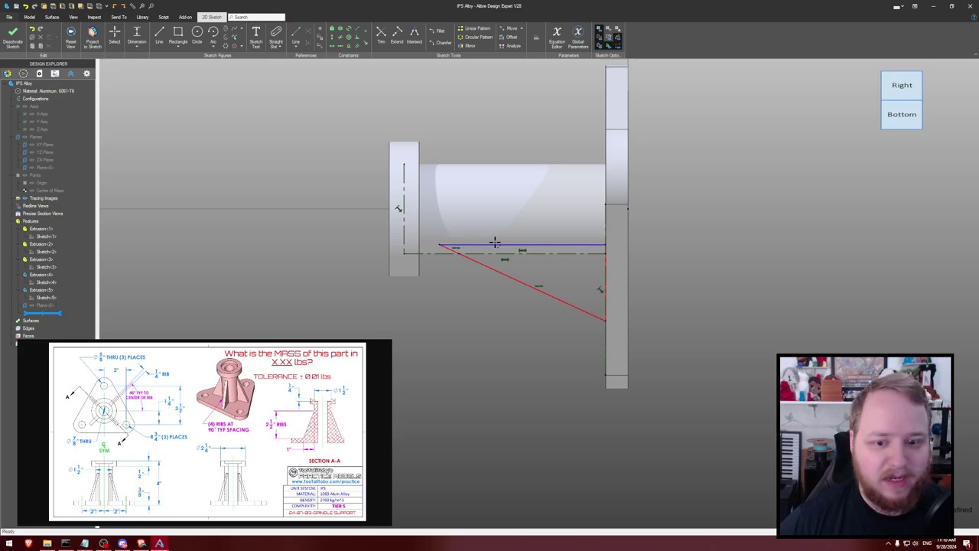
click(605, 281)
click(665, 280)
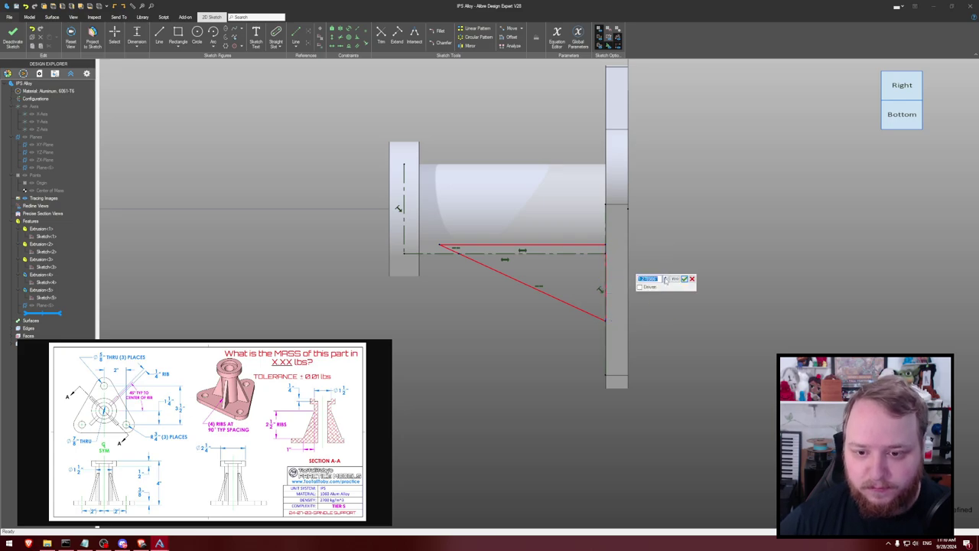
key(Escape)
scroll(606, 253, up, 3)
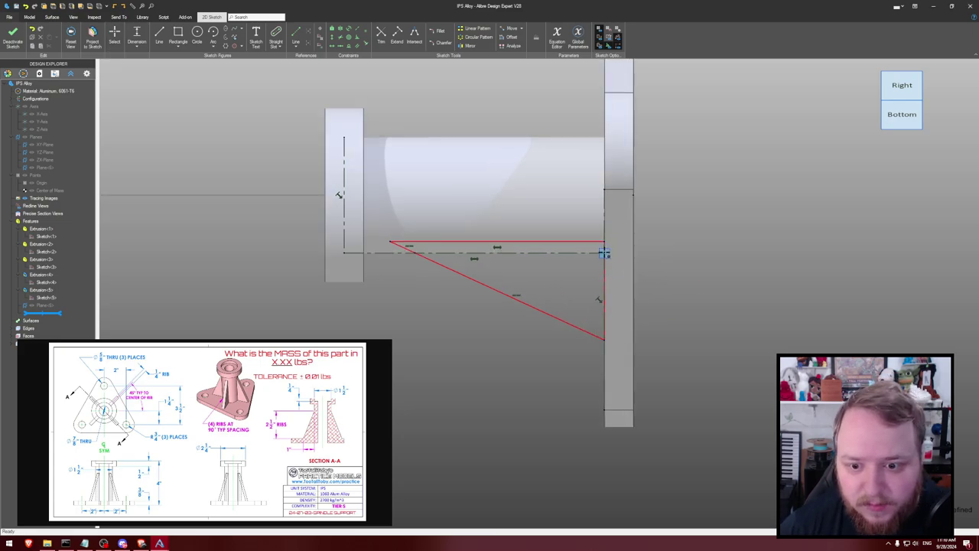
Dimension the rib 1 in tall at the plate and 2.5 in long
click(604, 253)
click(604, 340)
click(690, 277)
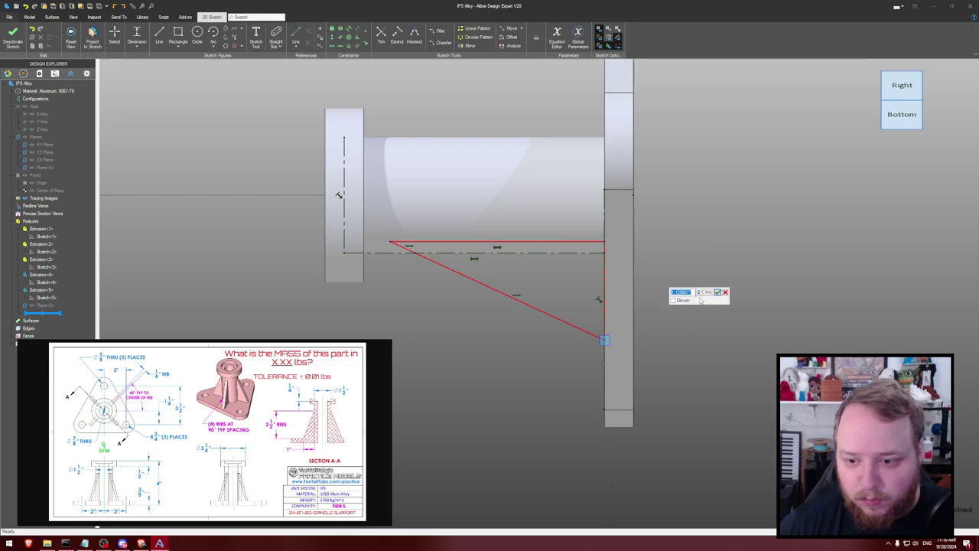
key(Escape)
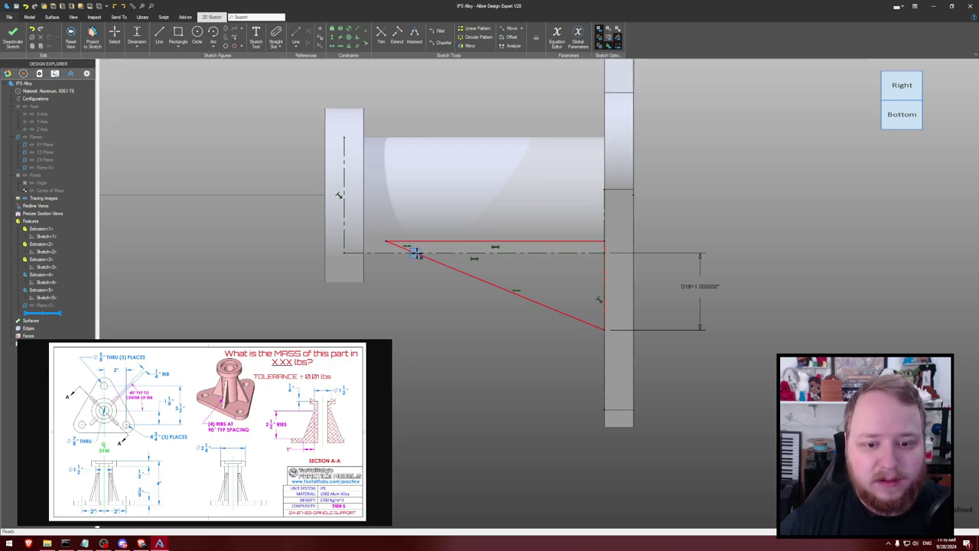
click(415, 252)
click(604, 275)
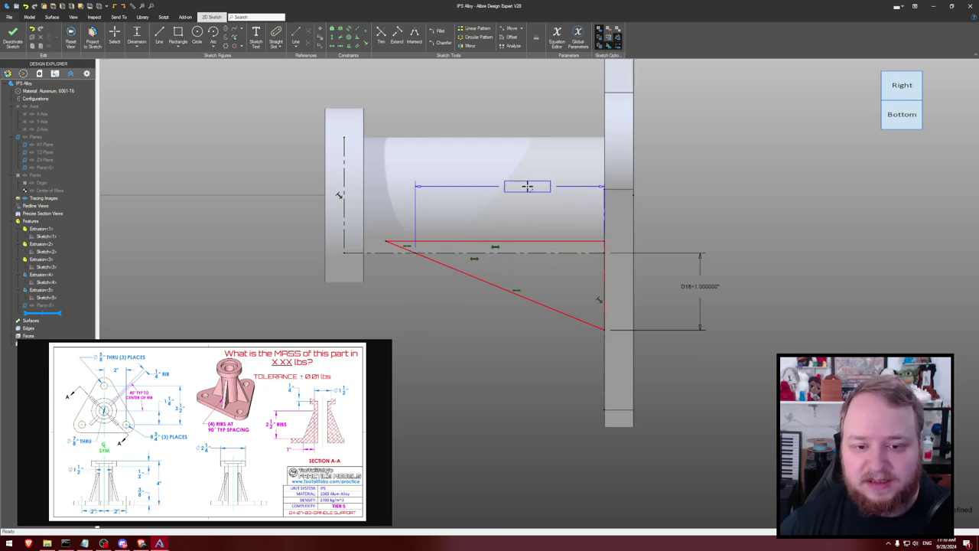
click(526, 187)
text(2.5)
key(Return)
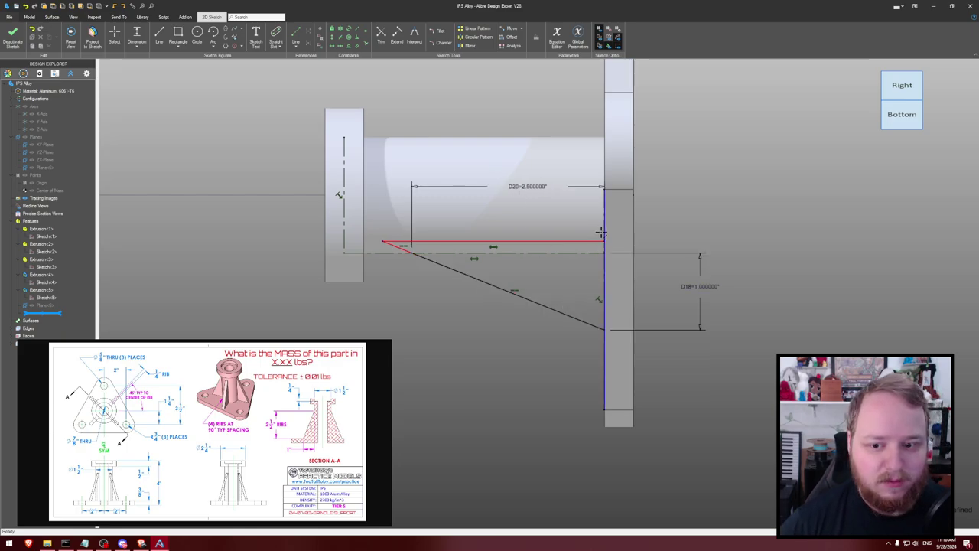
Snap the top line to the diagonal's tip and add a height dimension at the plate
mouse_move(384, 242)
mouse_down()
mouse_move(365, 231)
mouse_move(387, 232)
mouse_move(379, 240)
mouse_up()
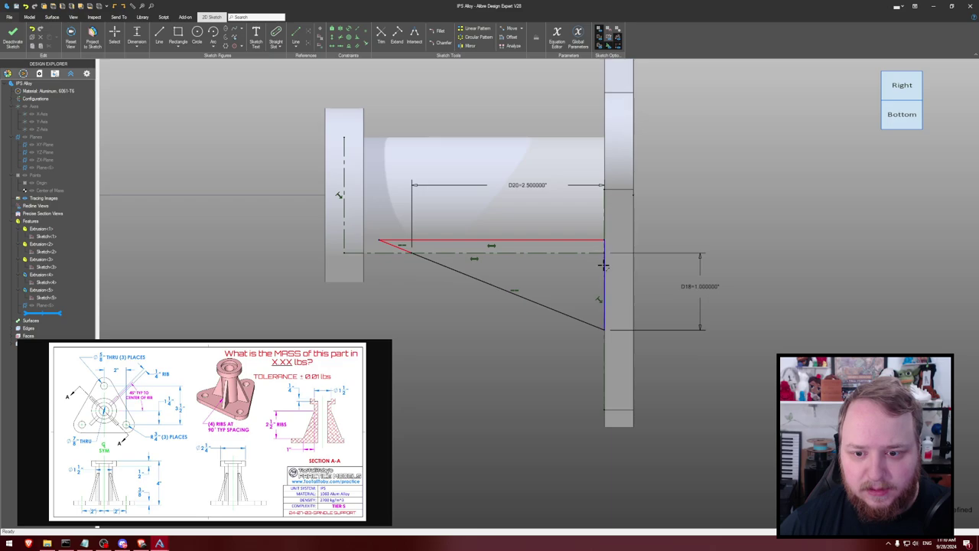
click(637, 265)
click(756, 274)
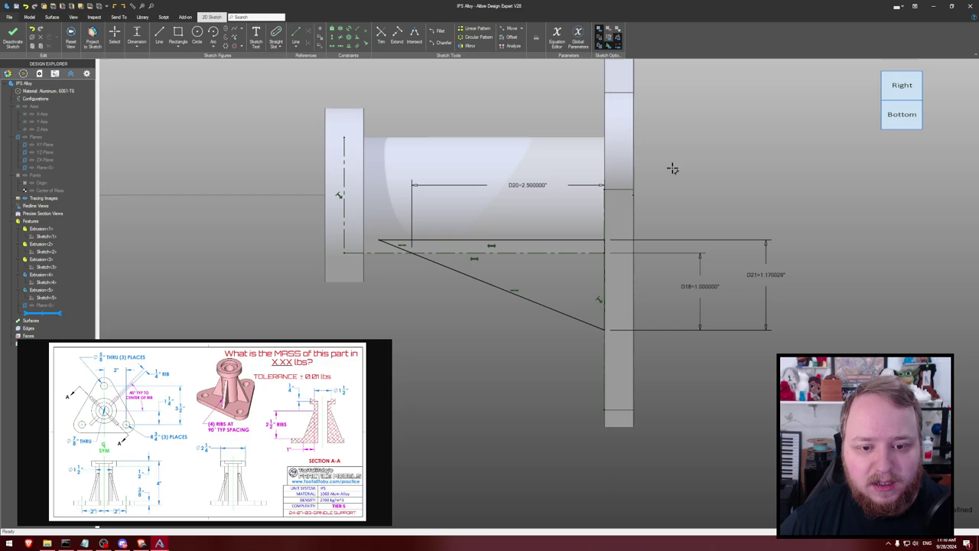
mouse_move(670, 166)
middle_down()
mouse_move(710, 158)
mouse_move(692, 115)
middle_up()
key(e)
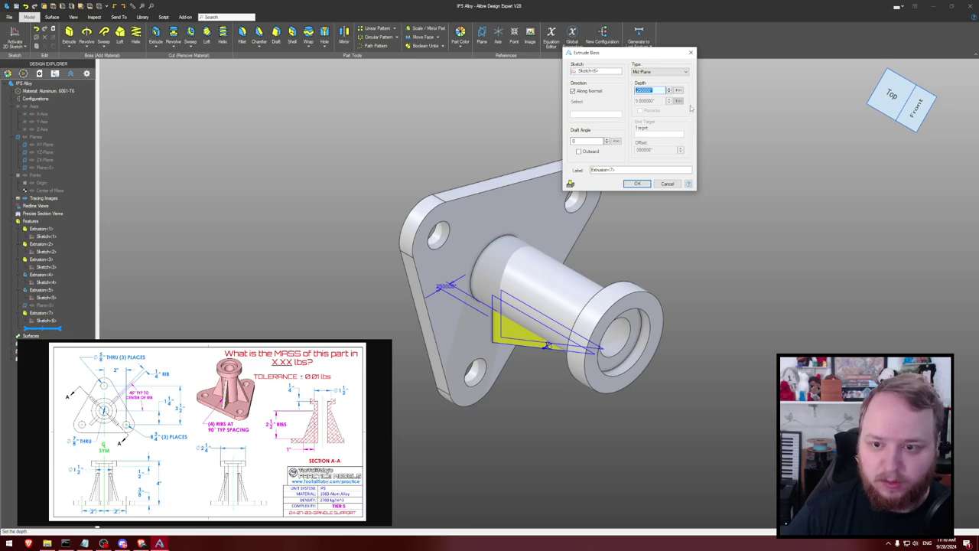
Extrude the triangle as a Mid Plane boss to form the rib between boss and plate
key(Return)
middle_drag(756, 192, 725, 155)
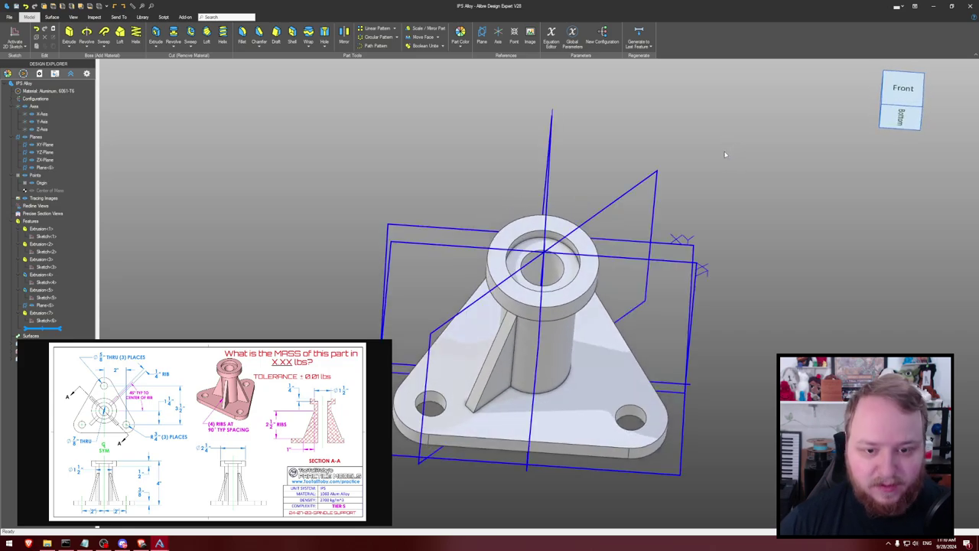
Circular-pattern the rib Extrusion<7> into 4 instances around the Z-Axis
click(373, 38)
middle_drag(479, 111, 376, 212)
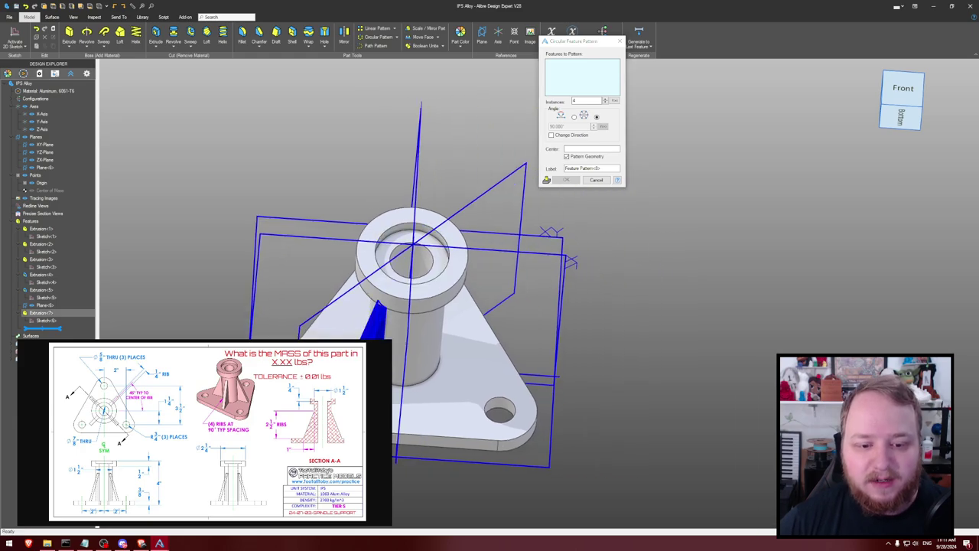
click(375, 320)
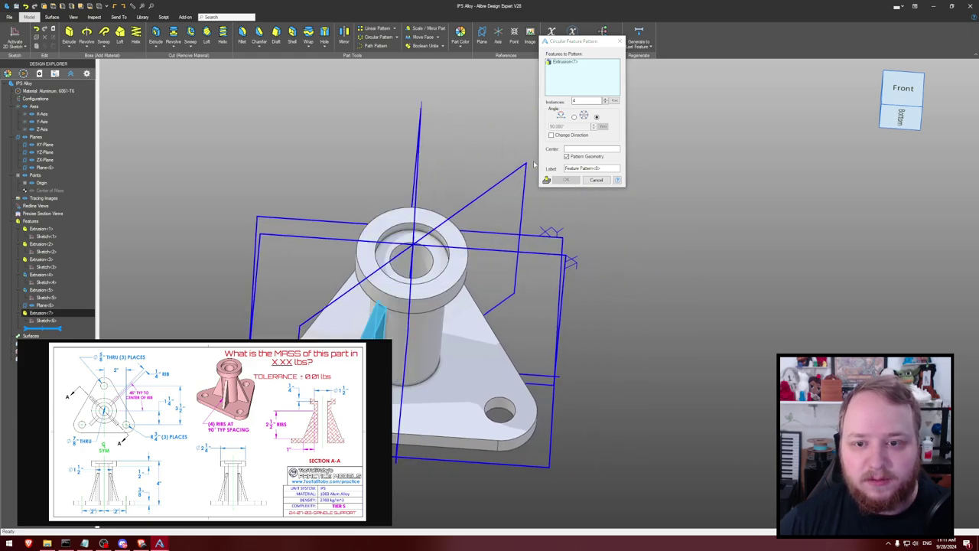
click(577, 150)
middle_drag(461, 175, 477, 160)
click(479, 198)
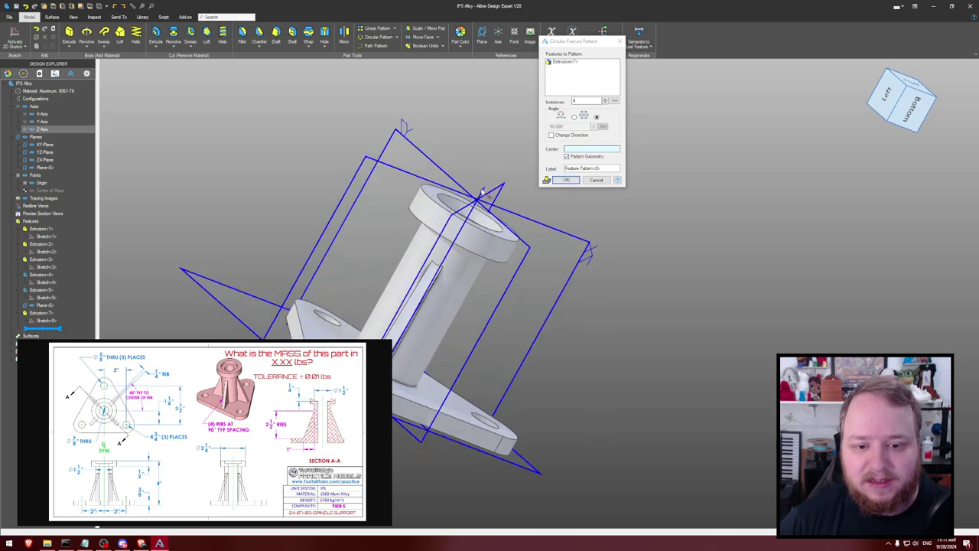
middle_drag(479, 197, 490, 173)
click(565, 181)
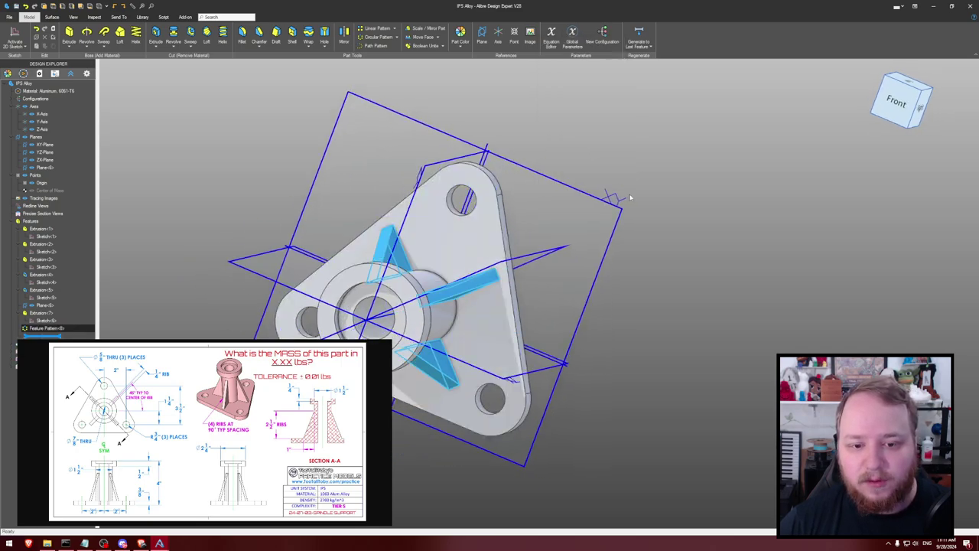
middle_drag(604, 184, 646, 184)
Calculate the part's physical properties and submit the 1.21 lb mass answer
key(p)
click(650, 50)
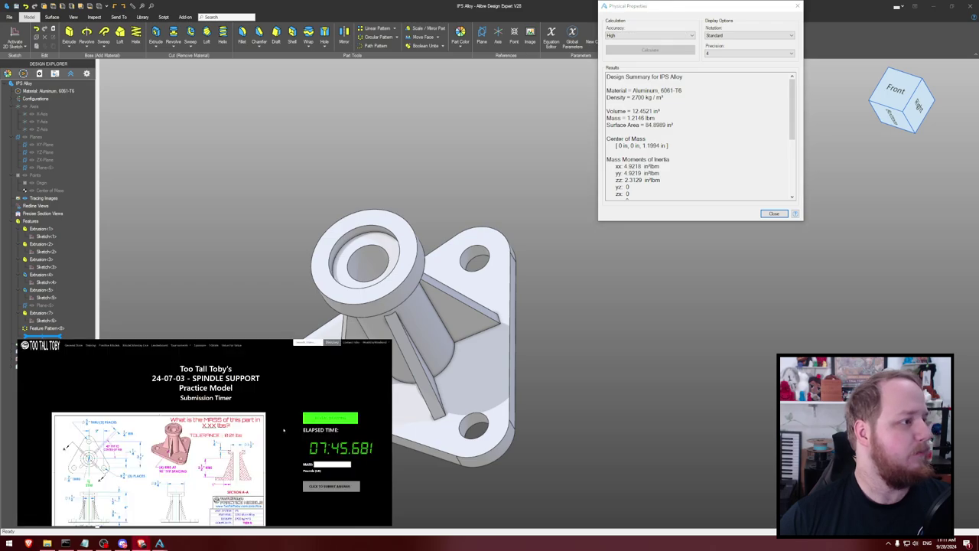
click(330, 485)
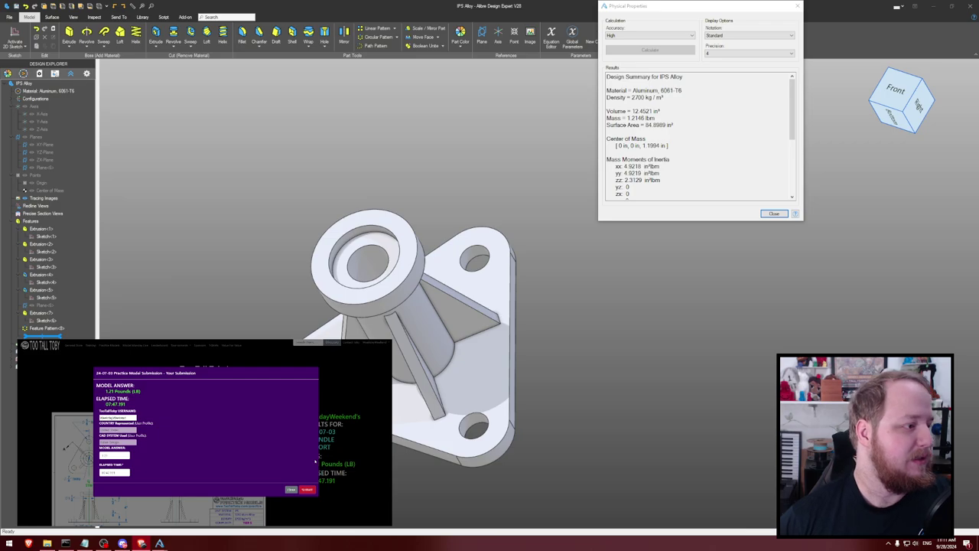
click(307, 487)
Return to the design window and close the Physical Properties dialog
scroll(298, 465, down, 5)
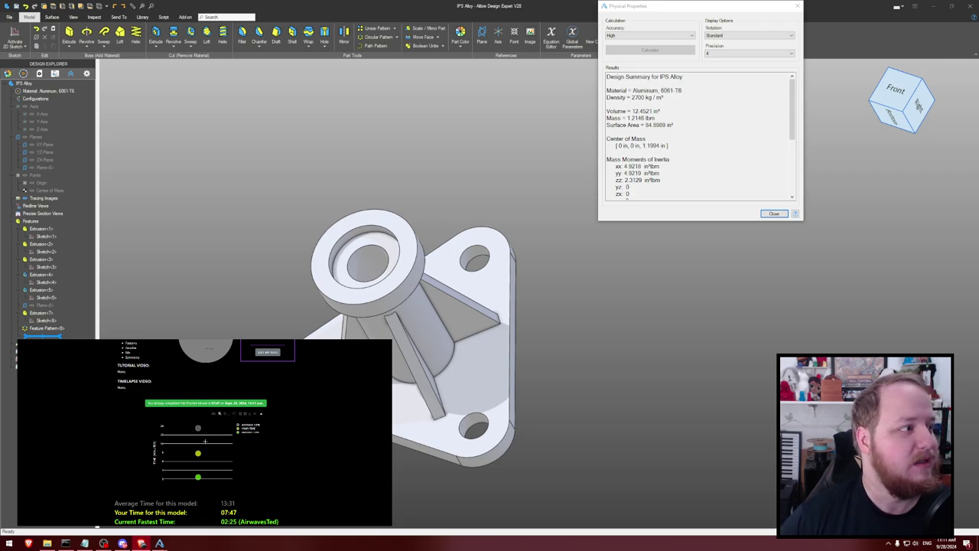
scroll(205, 430, up, 10)
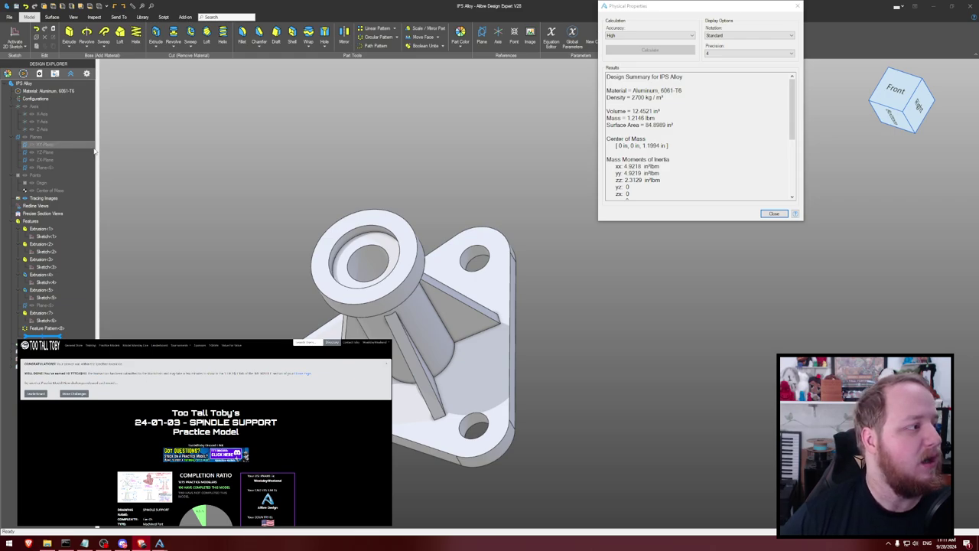
click(664, 213)
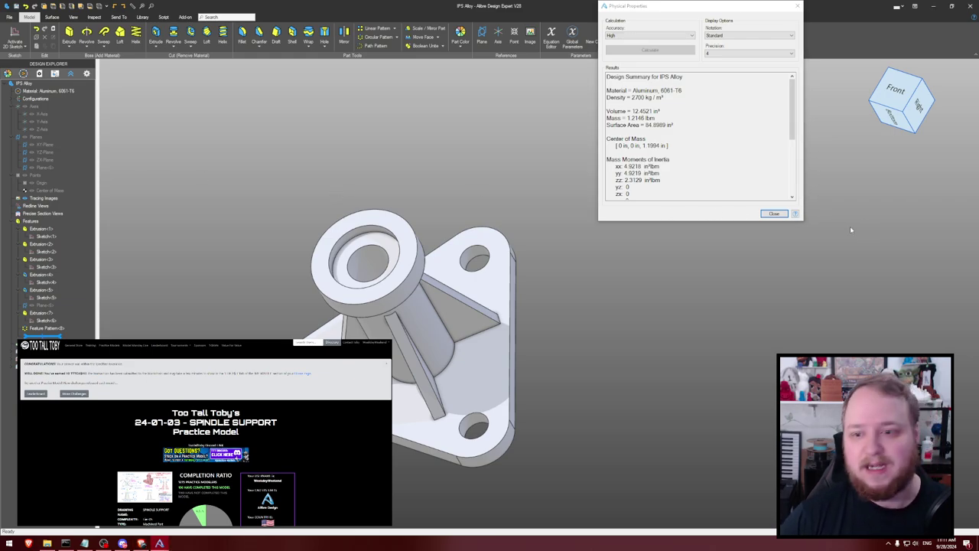
click(773, 213)
middle_drag(773, 213, 683, 221)
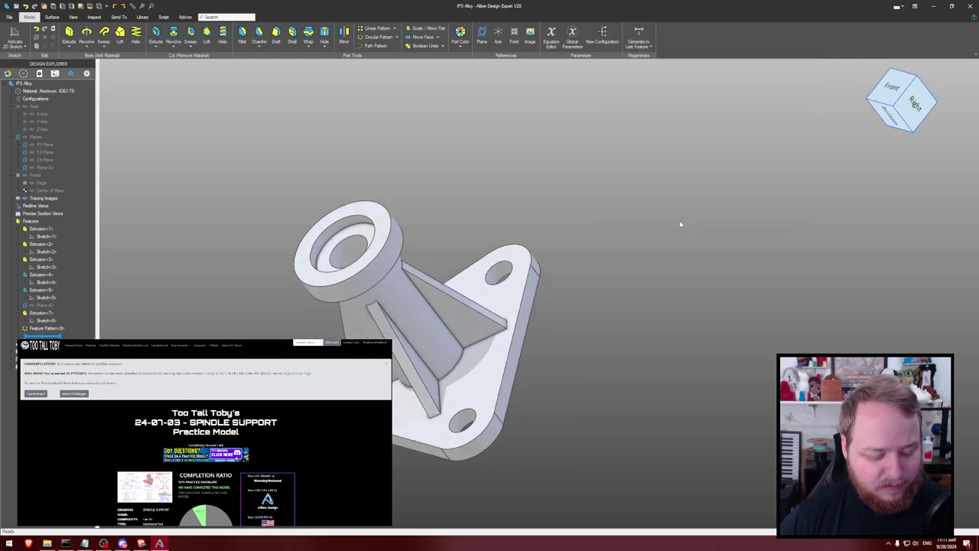
Save the part as 240703 one folder up in TTT challenges, then close its window
key(ctrl+s)
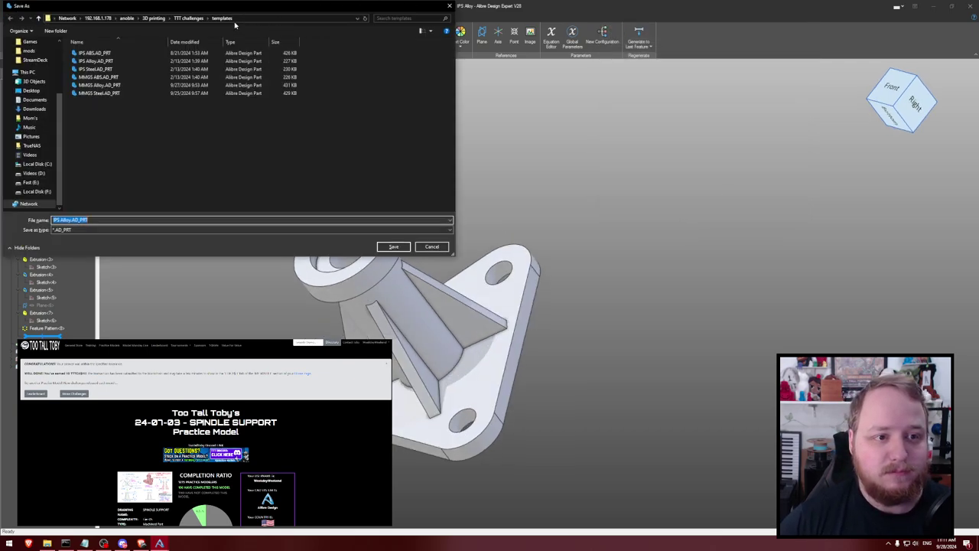
click(189, 18)
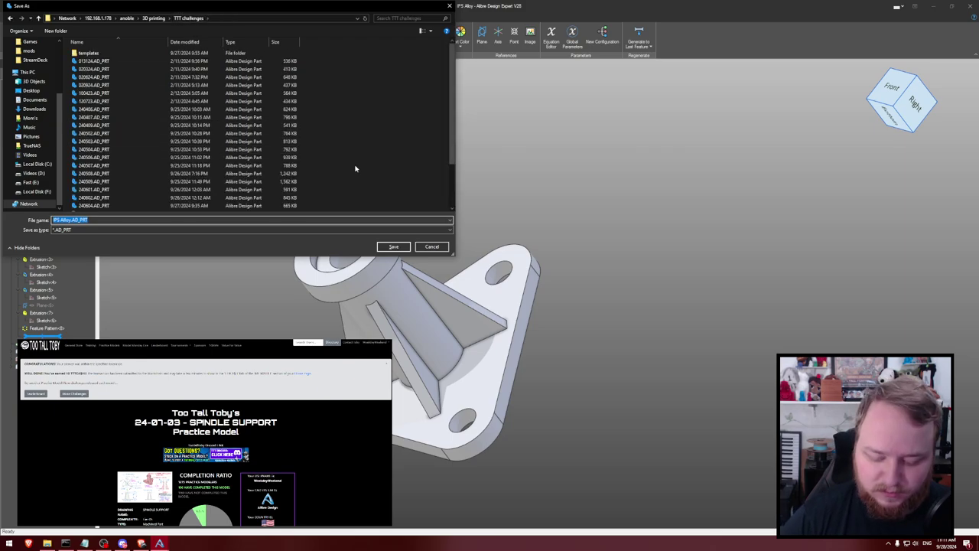
text(240703)
key(Return)
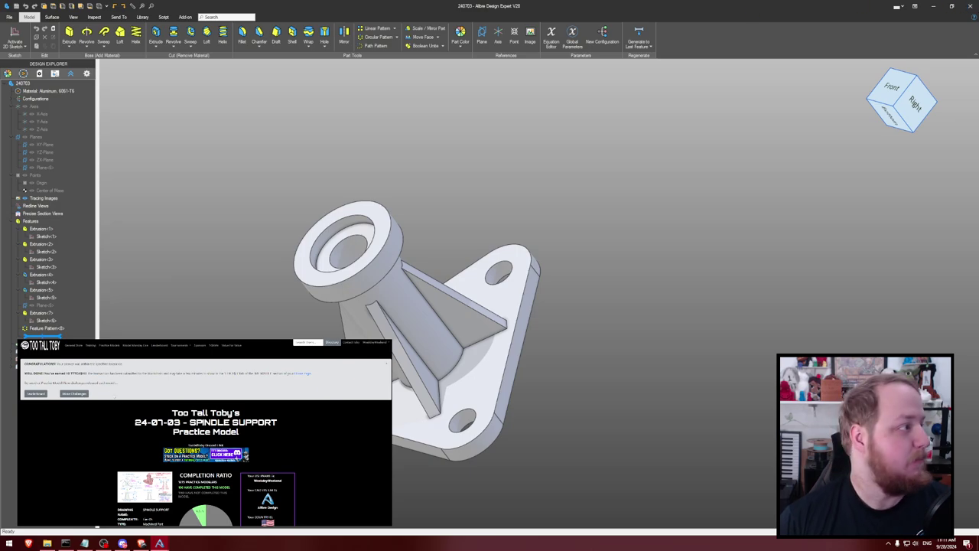
key(alt+F4)
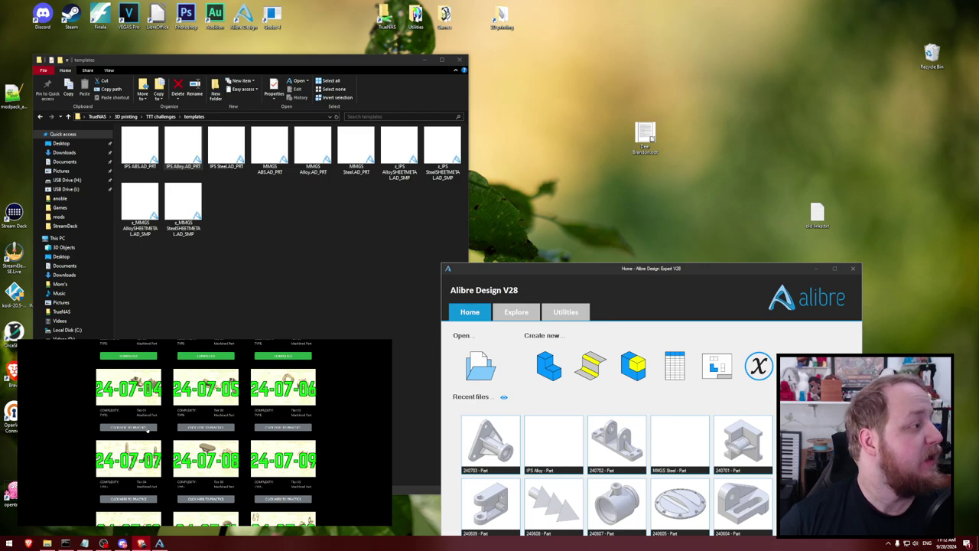
Open the 24-07-04 practice model, start its timer and enlarge the drawing
click(147, 431)
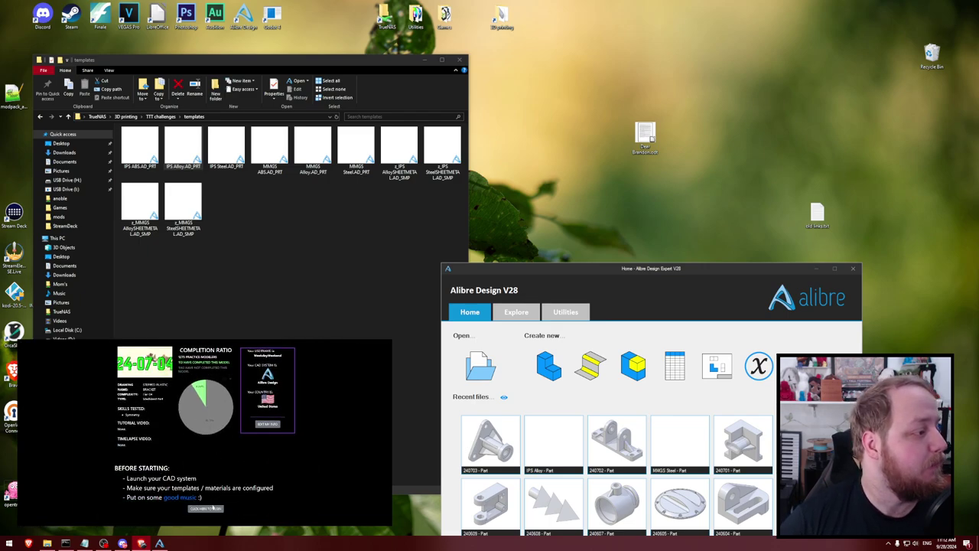
click(211, 508)
click(333, 418)
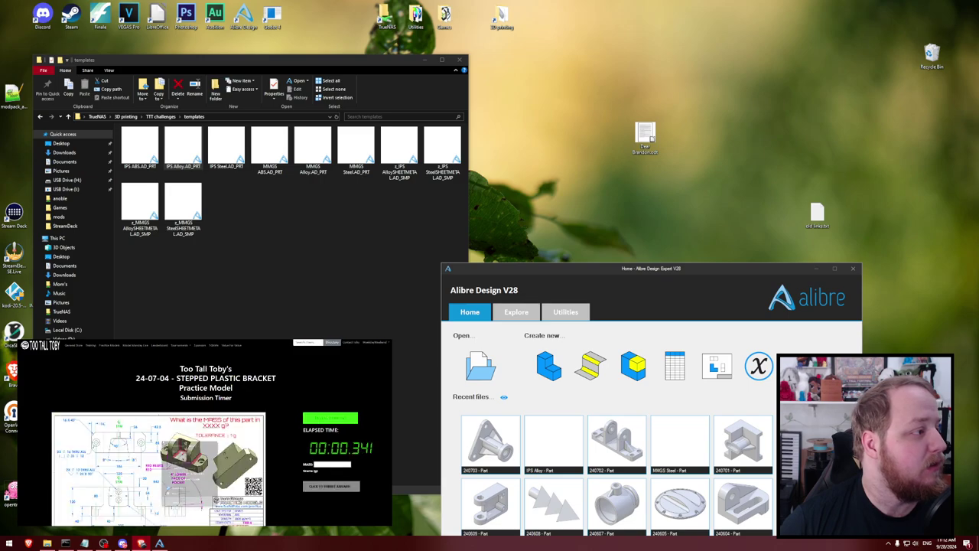
click(190, 470)
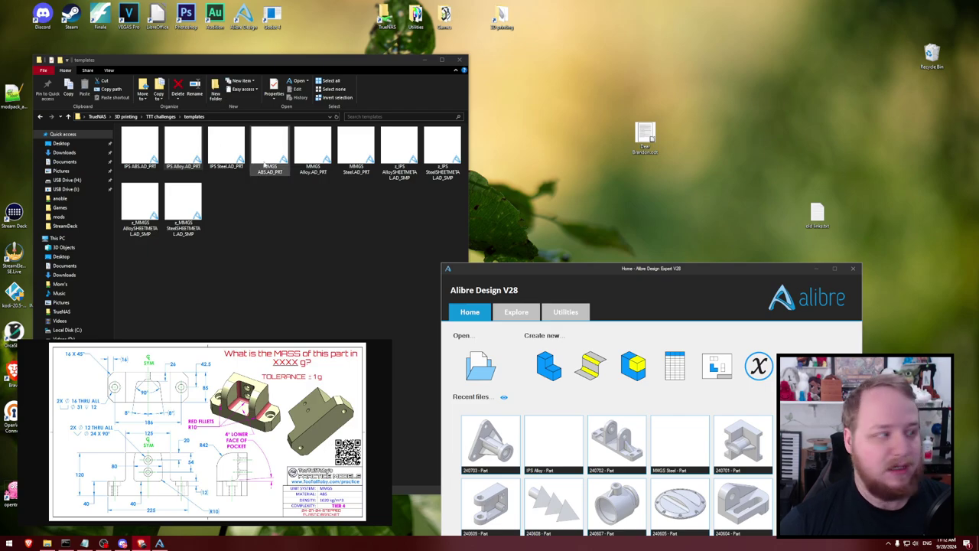
Open the MMGS ABS part template from the templates folder in Alibre Design
click(333, 231)
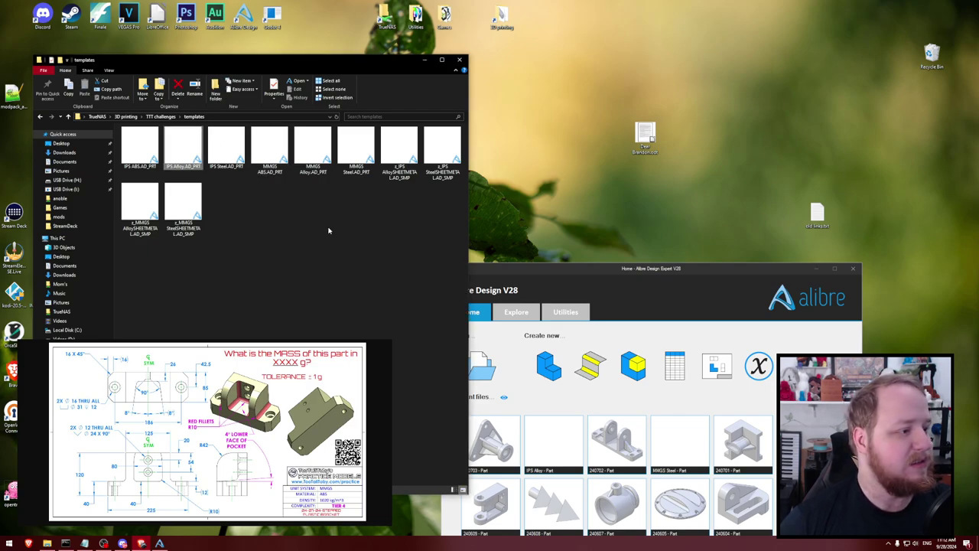
click(268, 153)
click(639, 290)
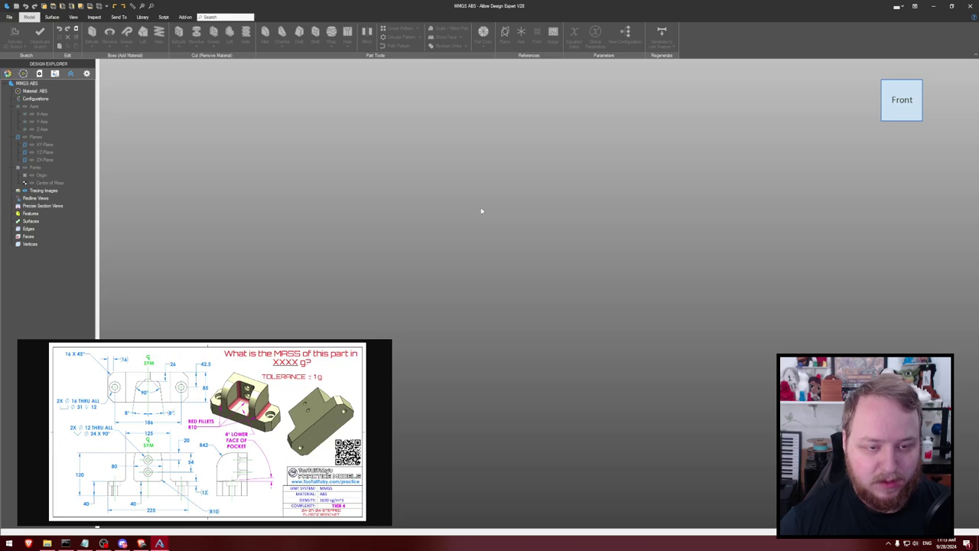
Sketch on the plane a 225 mm base line, 40 mm side, 50 mm step and 80 mm riser
double_click(38, 155)
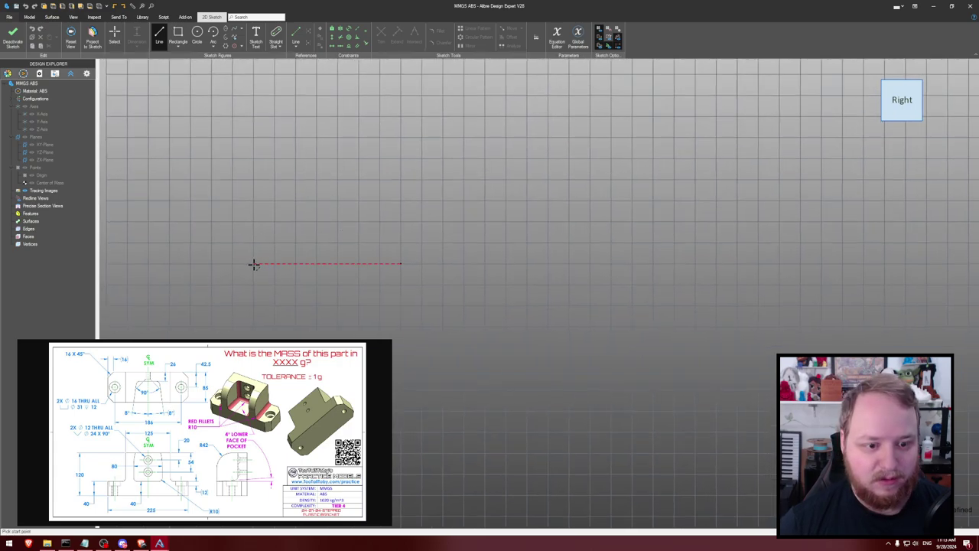
click(314, 263)
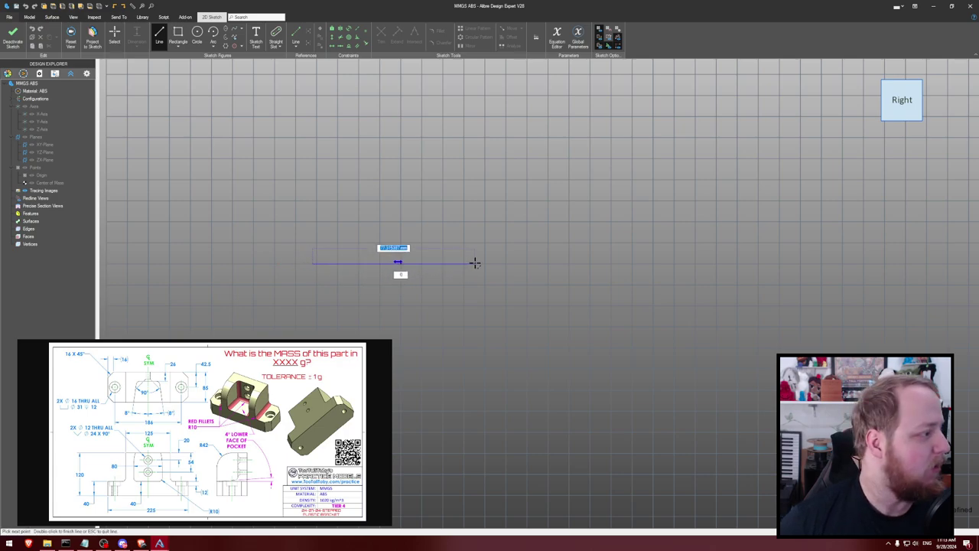
text(225)
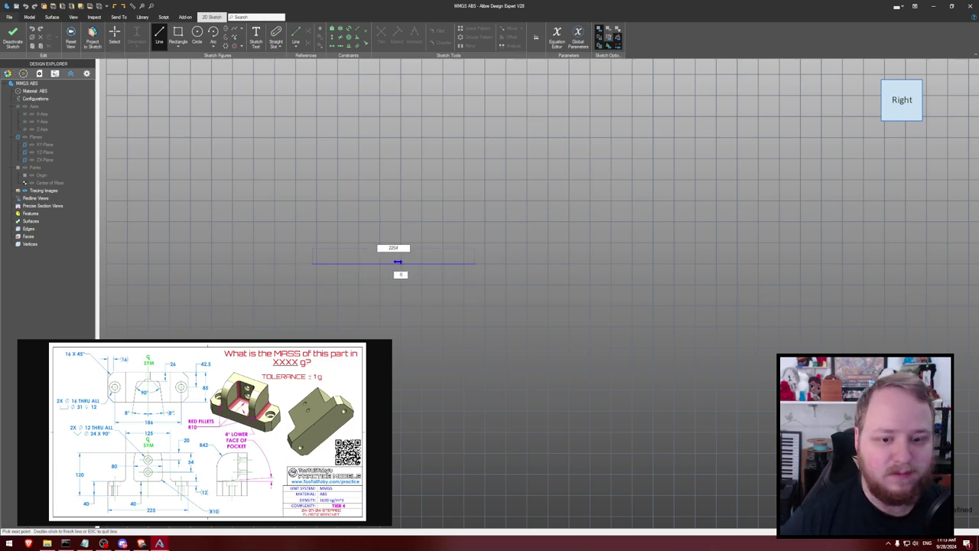
key(Return)
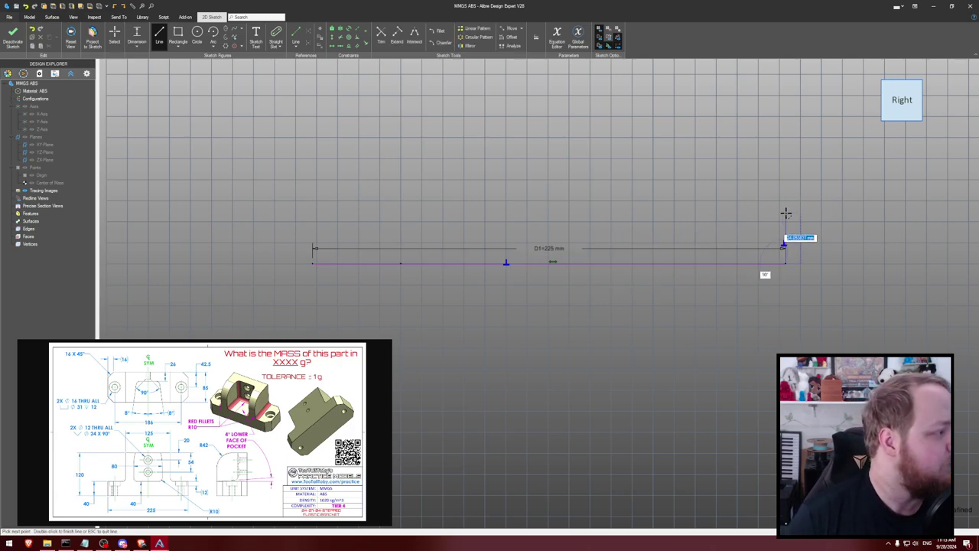
text(40)
key(Return)
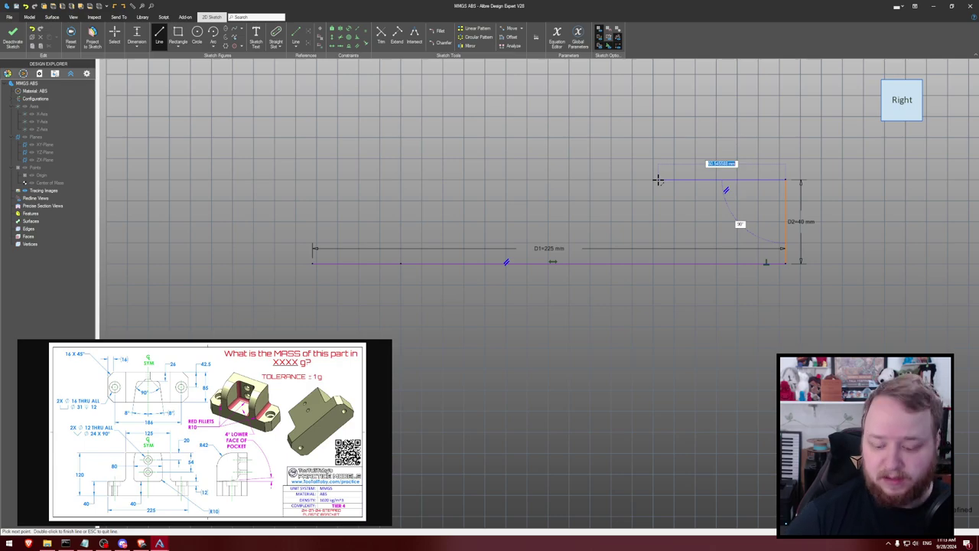
text(50)
key(Return)
middle_drag(678, 88, 663, 160)
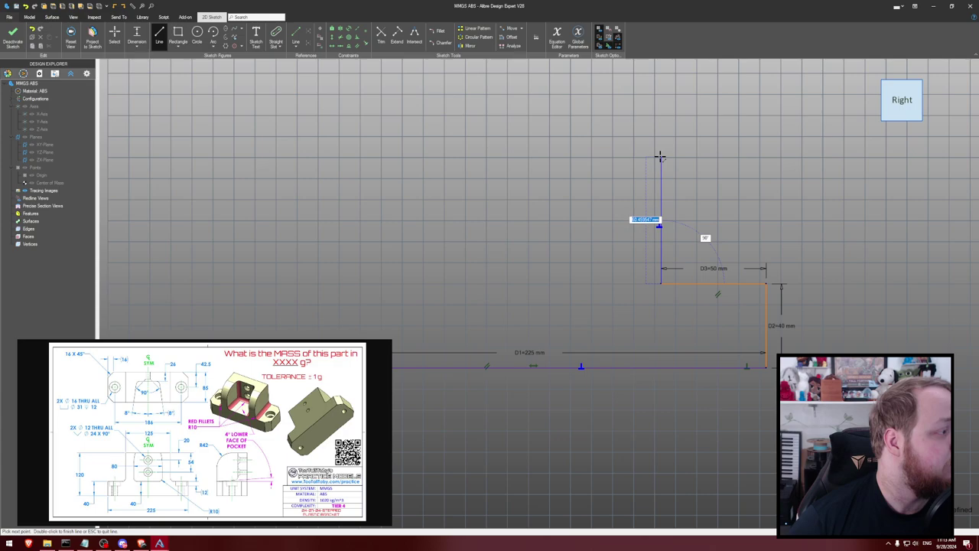
text(80)
key(Return)
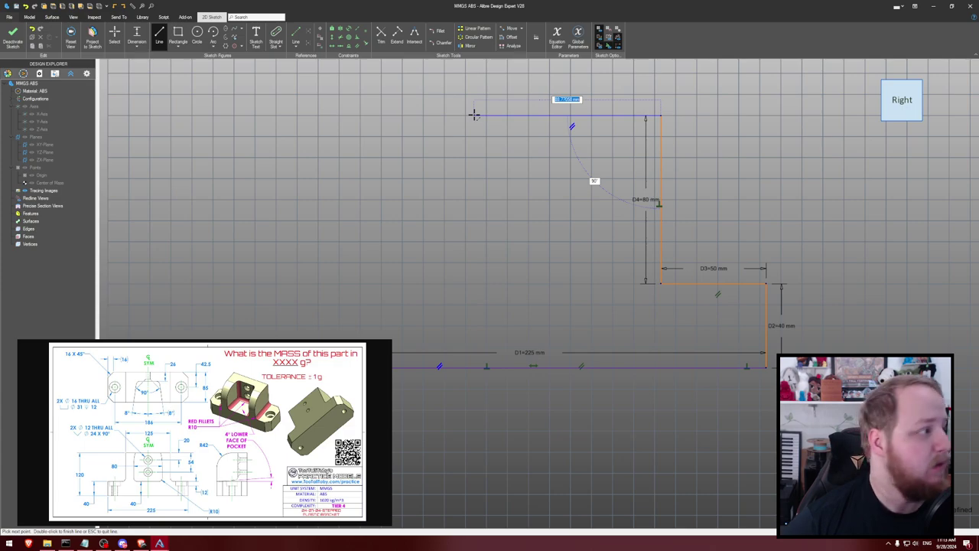
Add the 125 mm top edge and 80 mm left side, then close the profile to the base
text(125)
key(Return)
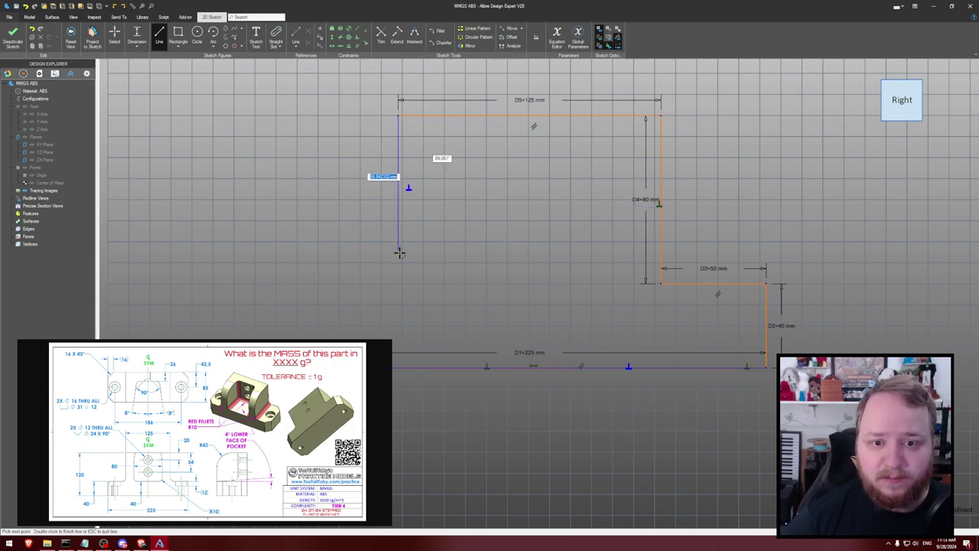
text(80)
key(Return)
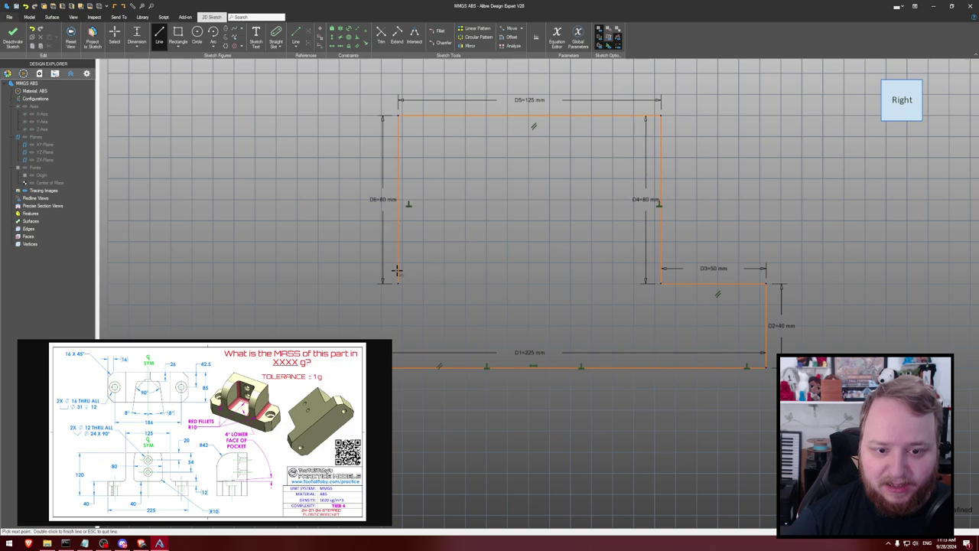
click(292, 283)
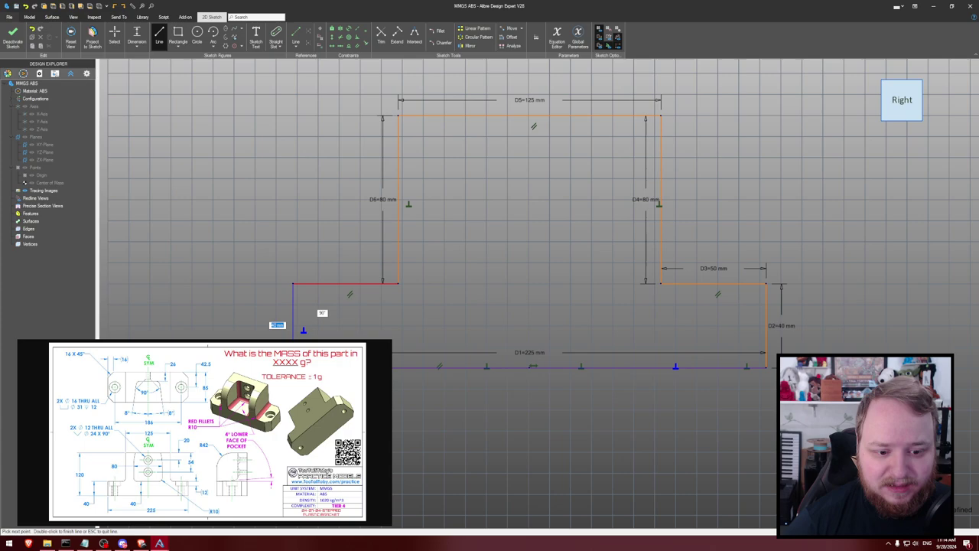
click(292, 367)
middle_drag(301, 208, 258, 205)
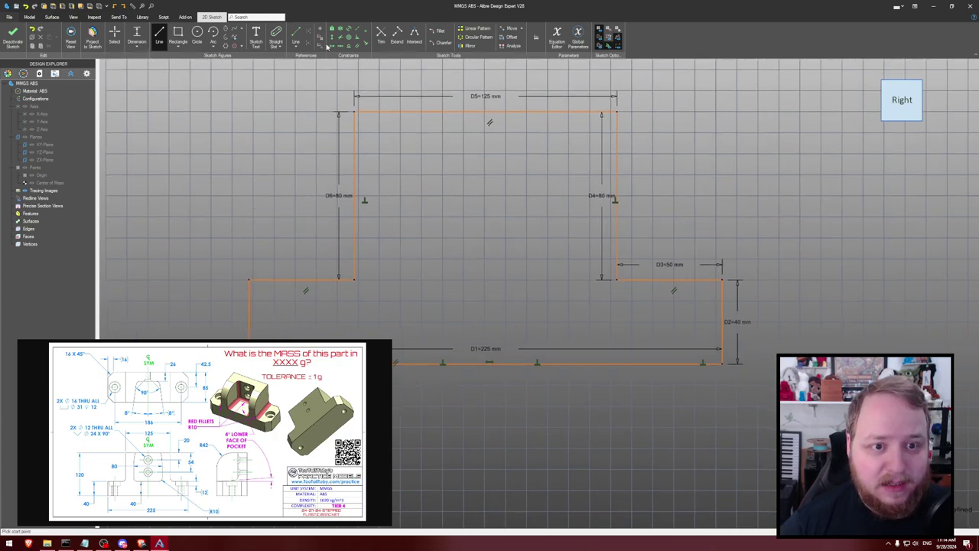
Centre the profile on the vertical axis with a Midline constraint on the base line
click(341, 46)
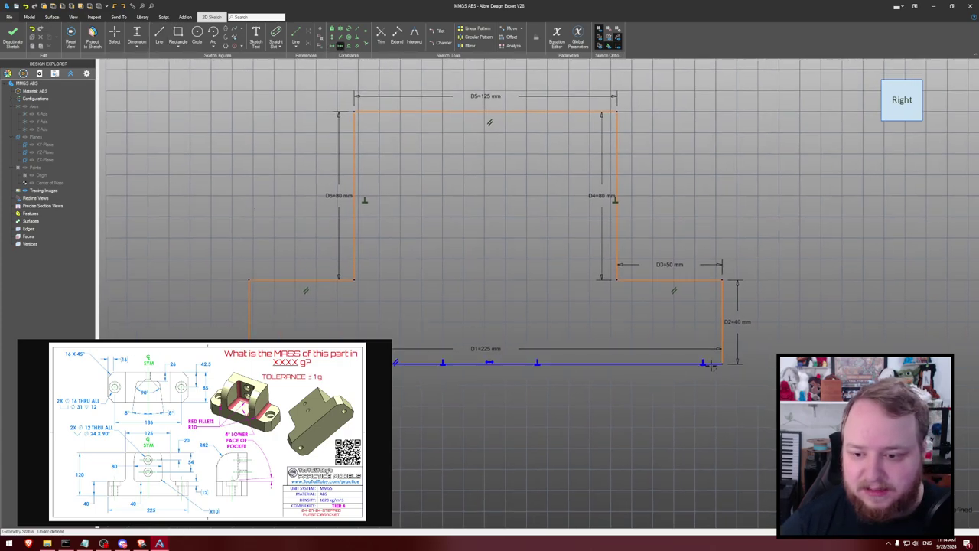
click(462, 367)
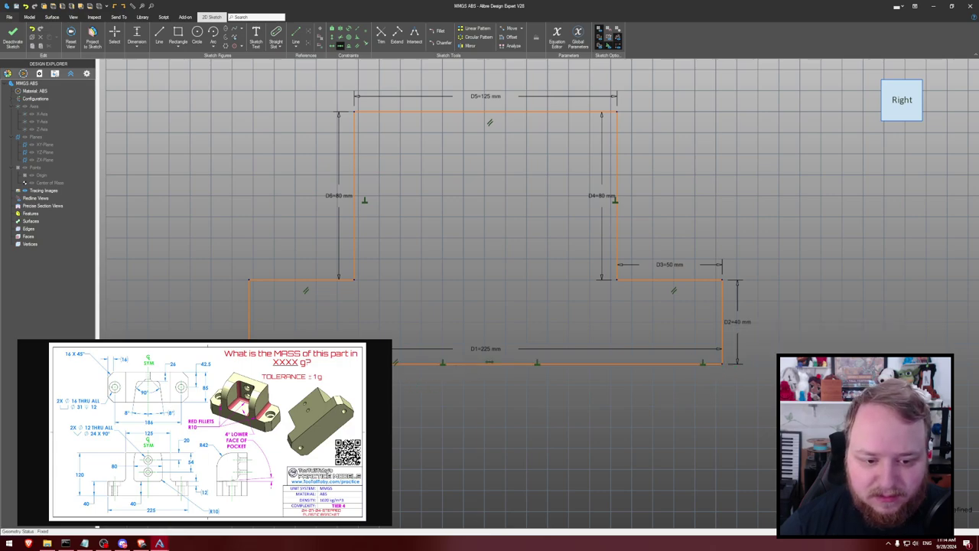
click(344, 275)
middle_drag(357, 261, 459, 265)
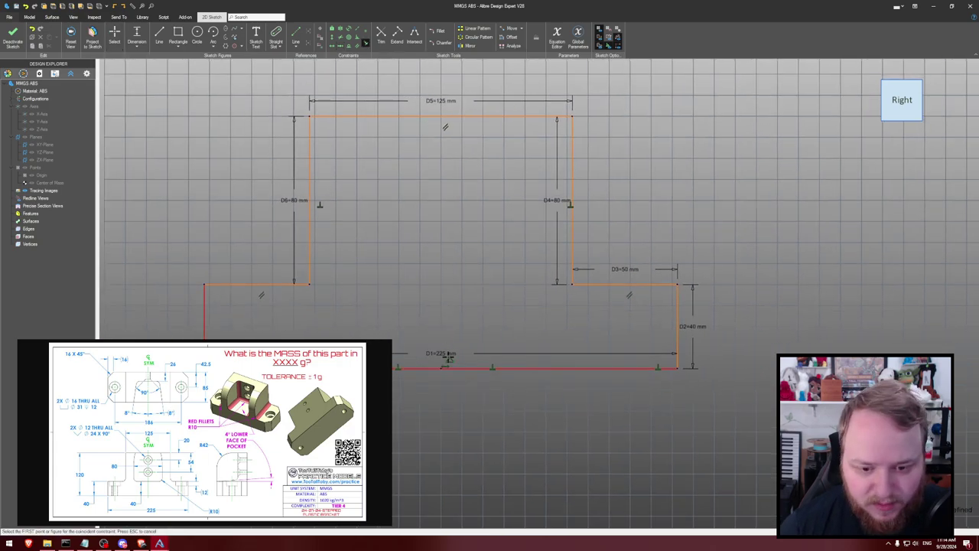
click(442, 368)
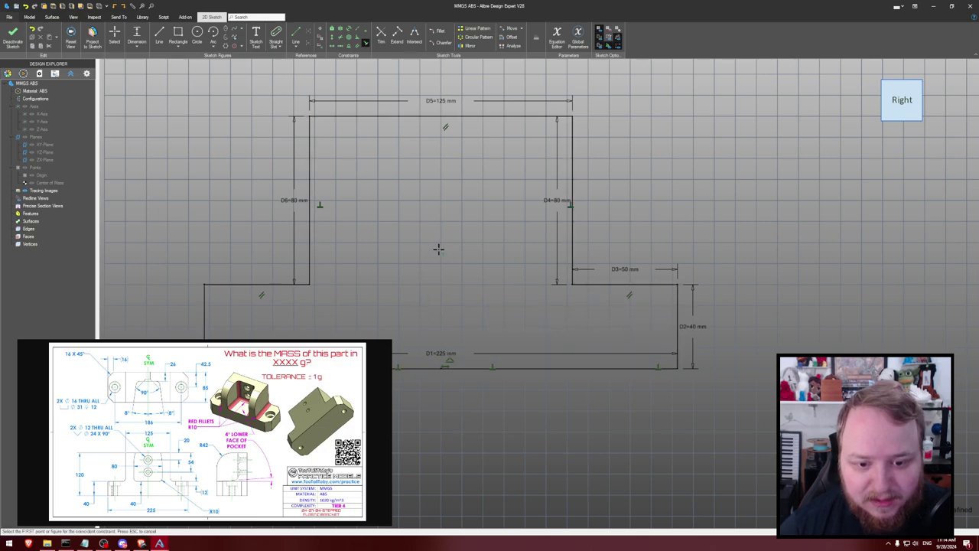
scroll(428, 238, down, 2)
middle_drag(416, 232, 474, 238)
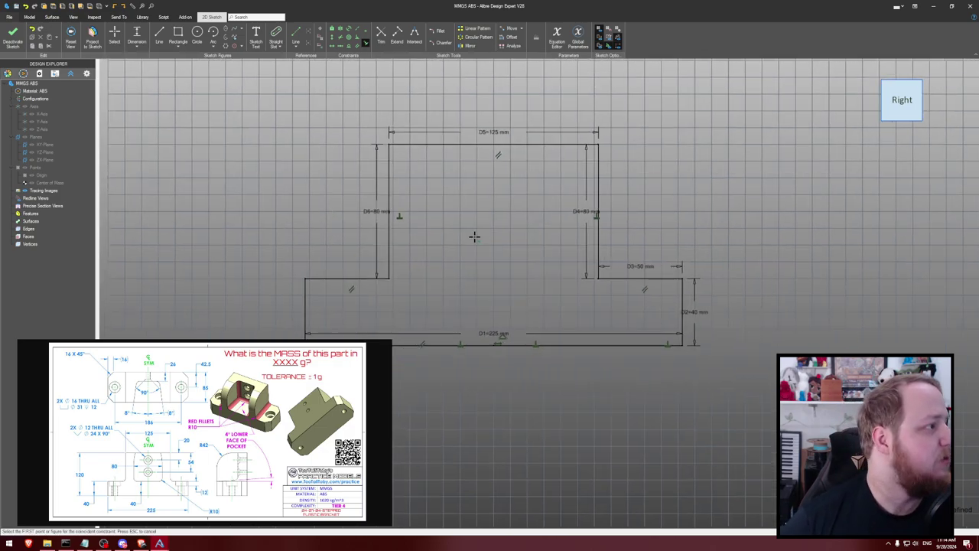
Extrude the stepped profile 85 mm Mid Plane into Extrusion<1> and orbit to inspect it
key(e)
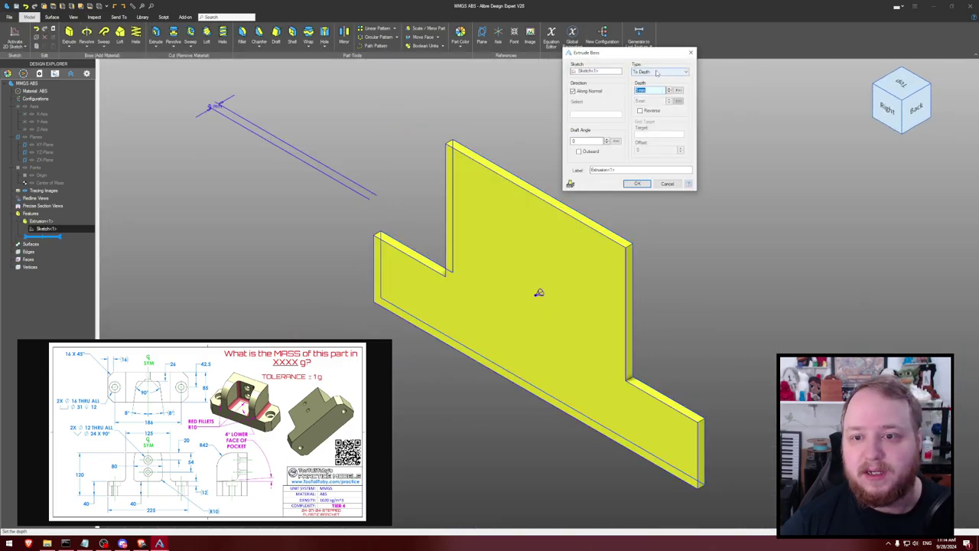
click(658, 73)
click(643, 84)
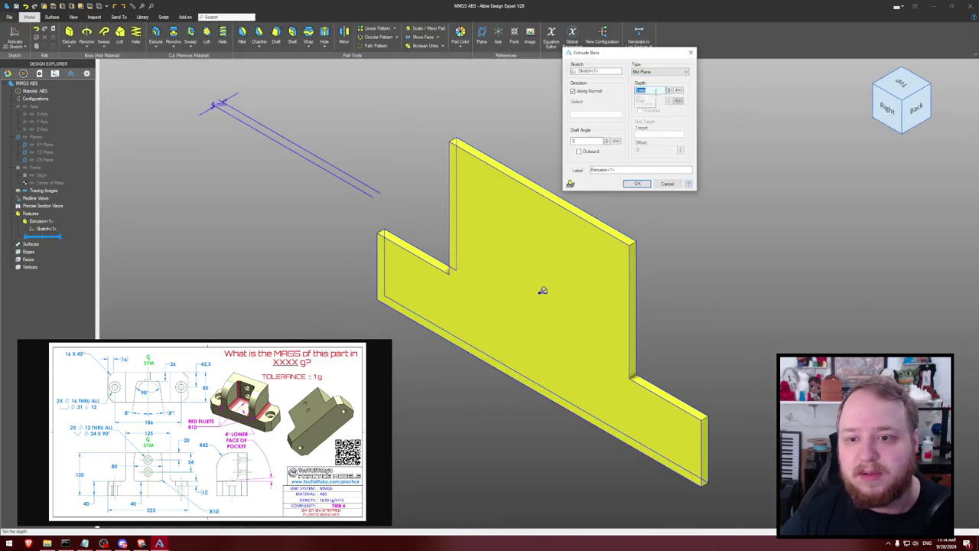
text(85)
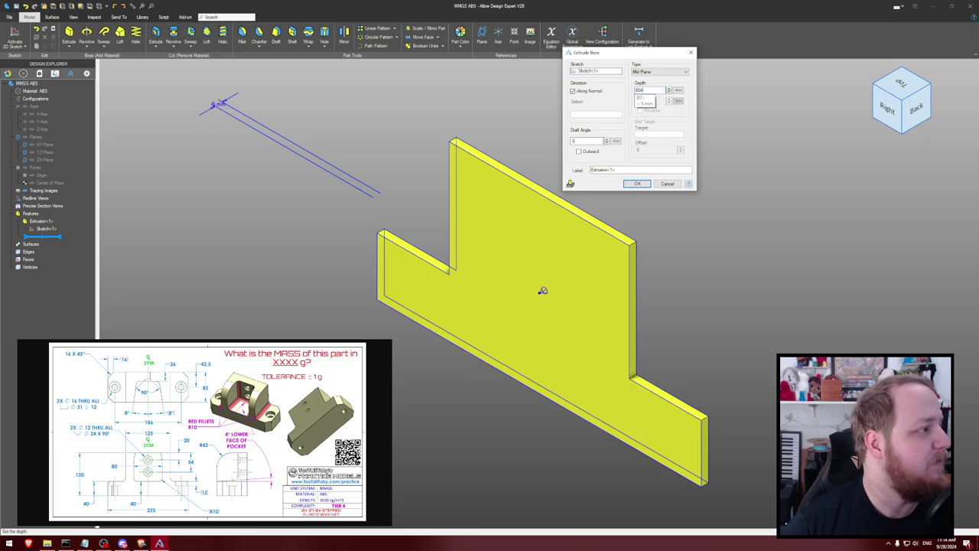
key(Return)
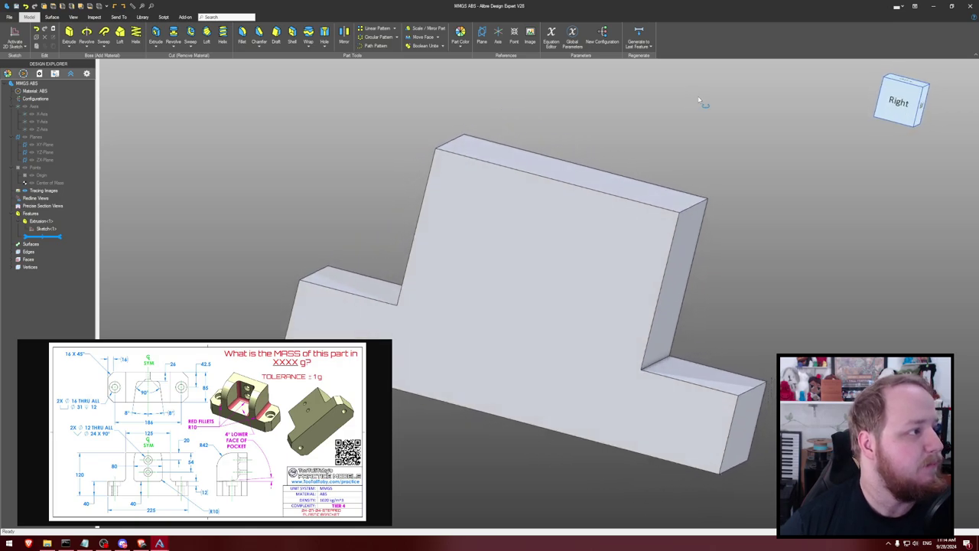
key(ctrl+shift+i)
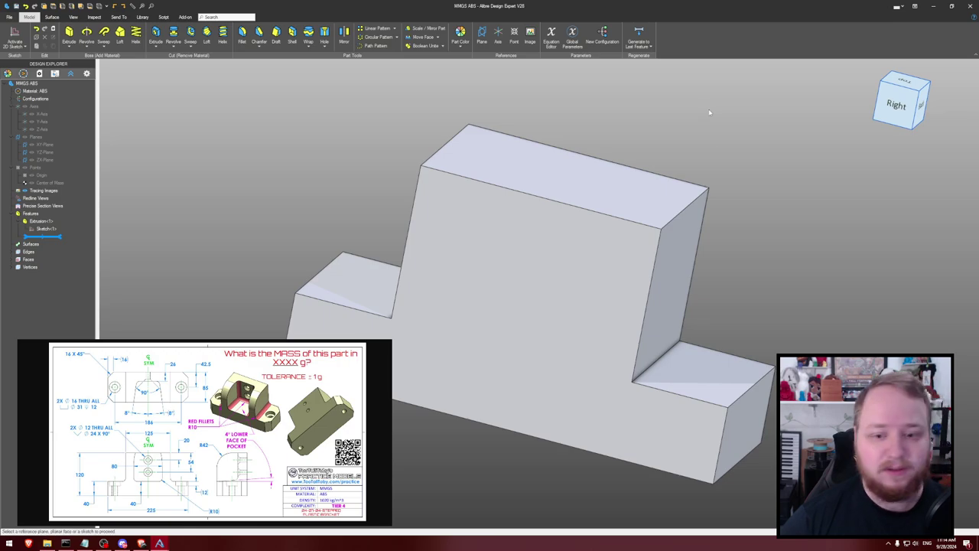
Start a sketch on the ledge's top face and project its left, right and bottom edges as reference
click(733, 390)
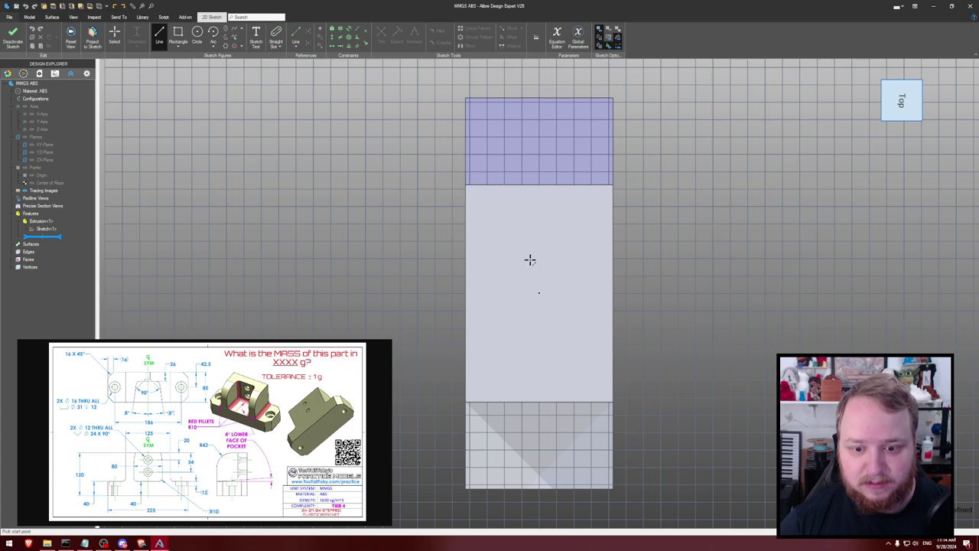
key(p)
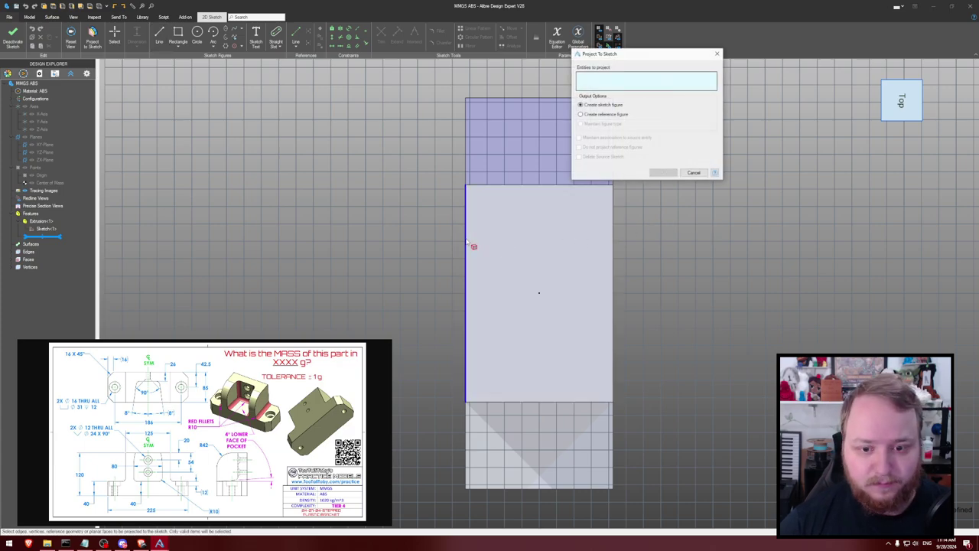
click(467, 243)
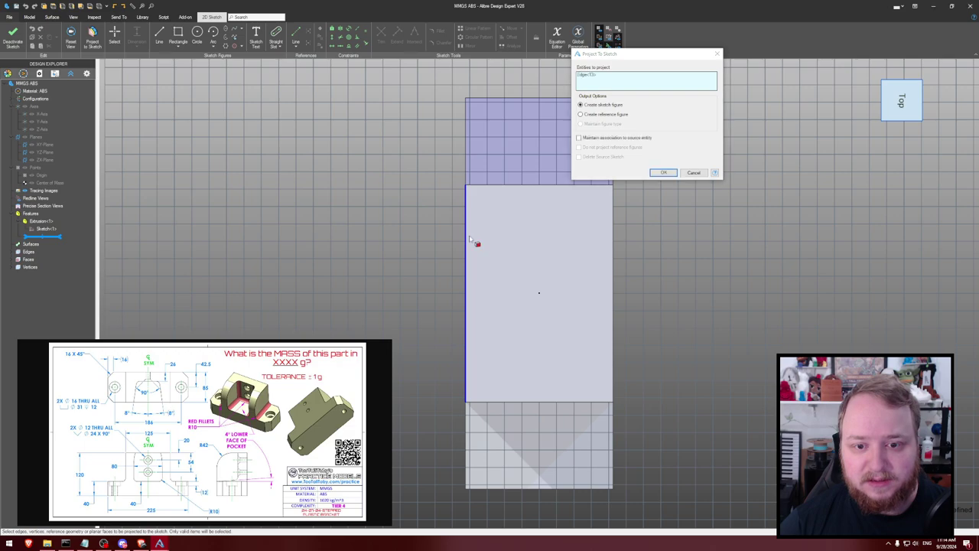
click(611, 240)
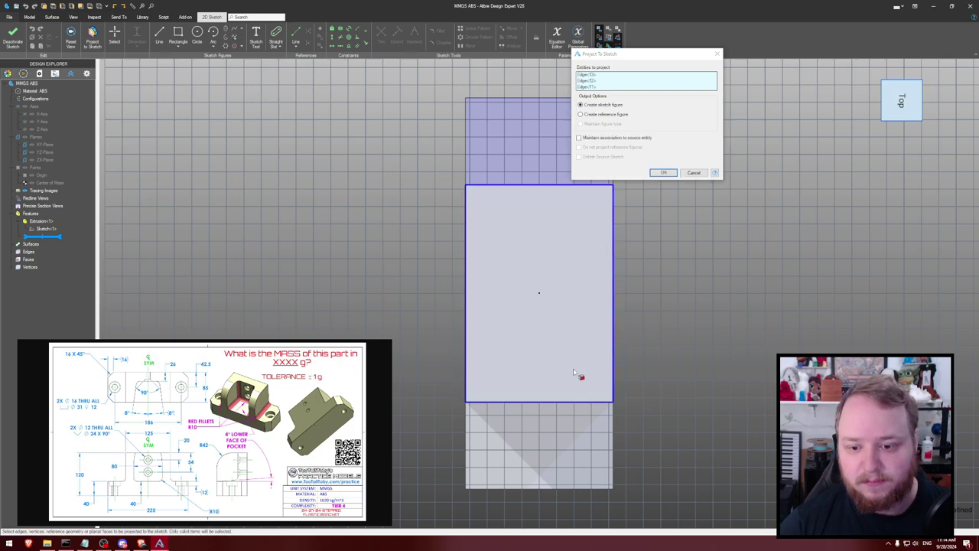
click(586, 400)
click(612, 115)
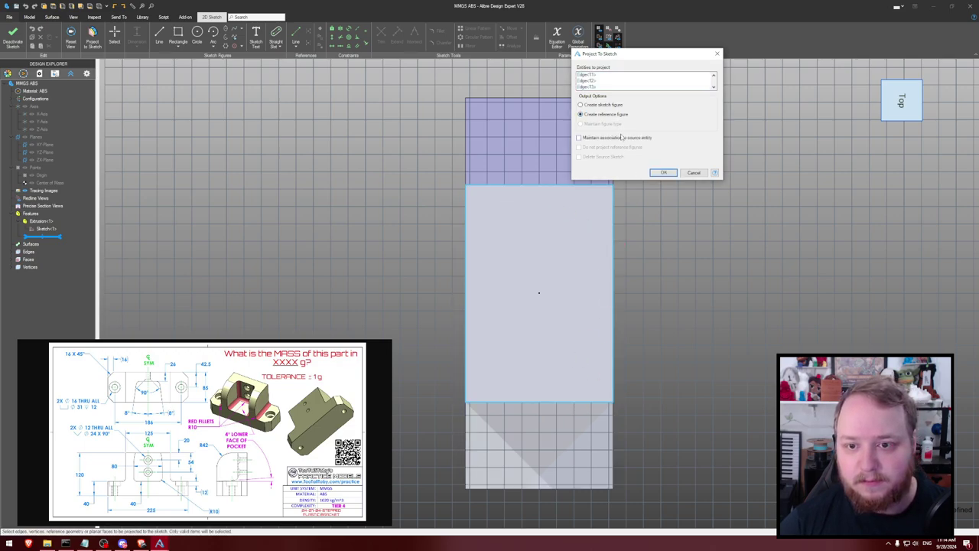
click(663, 172)
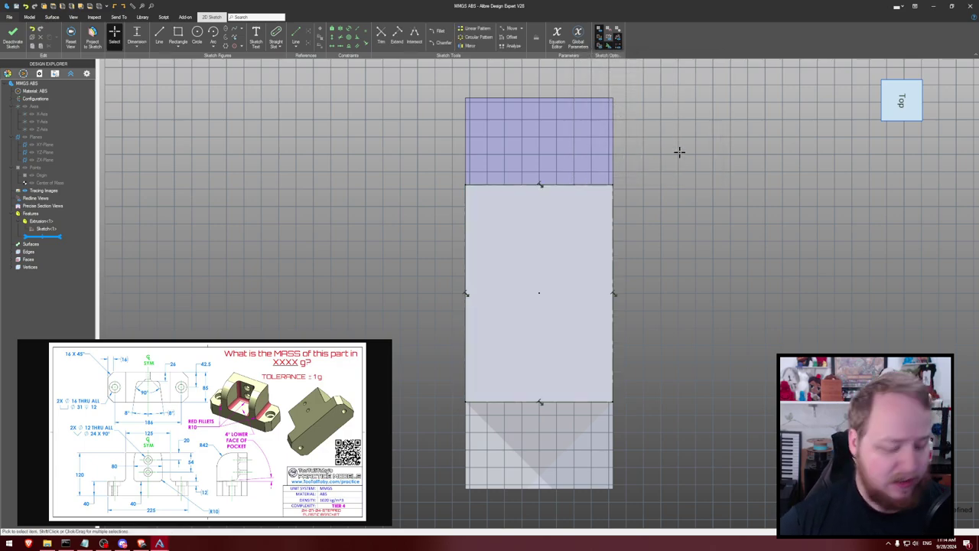
Draw the four-line tapered pocket outline starting and ending on the left edge
key(l)
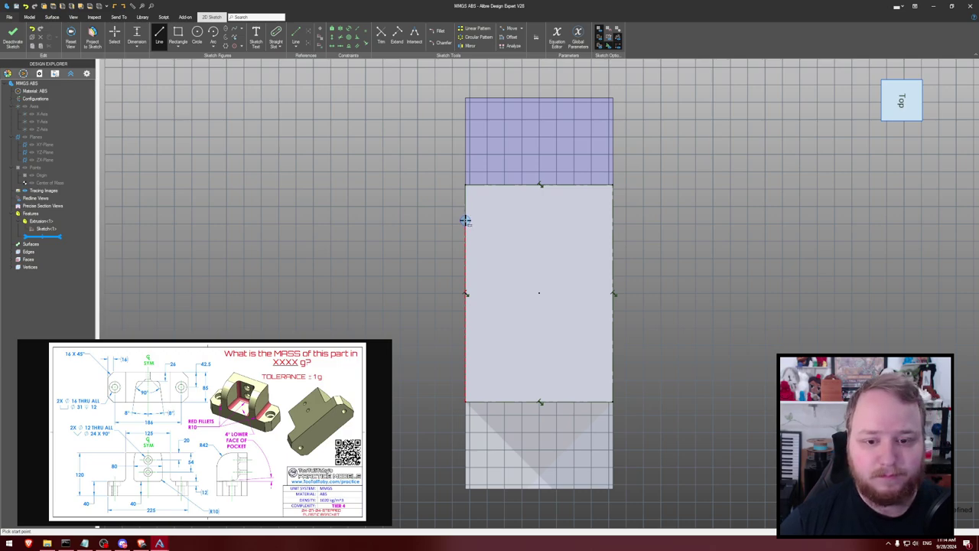
click(465, 220)
click(566, 235)
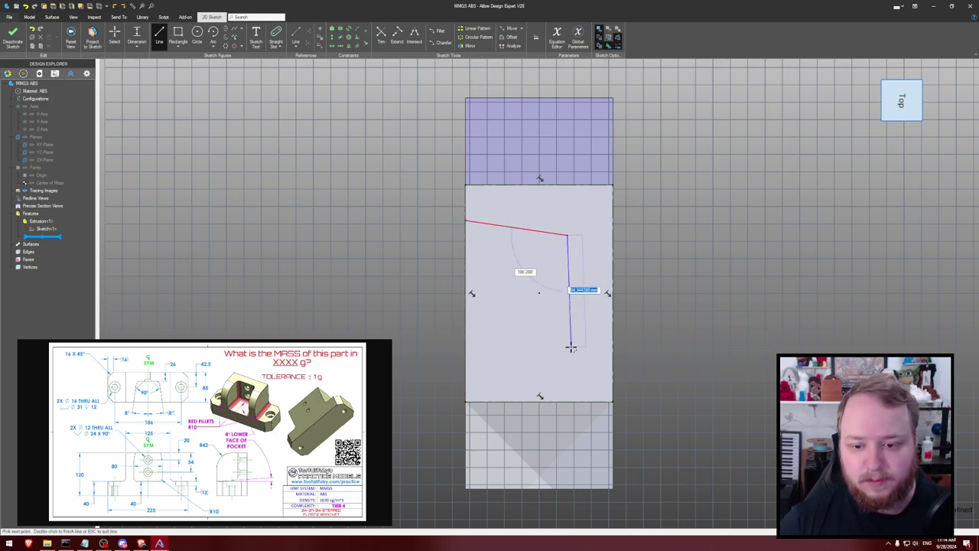
click(566, 348)
click(466, 369)
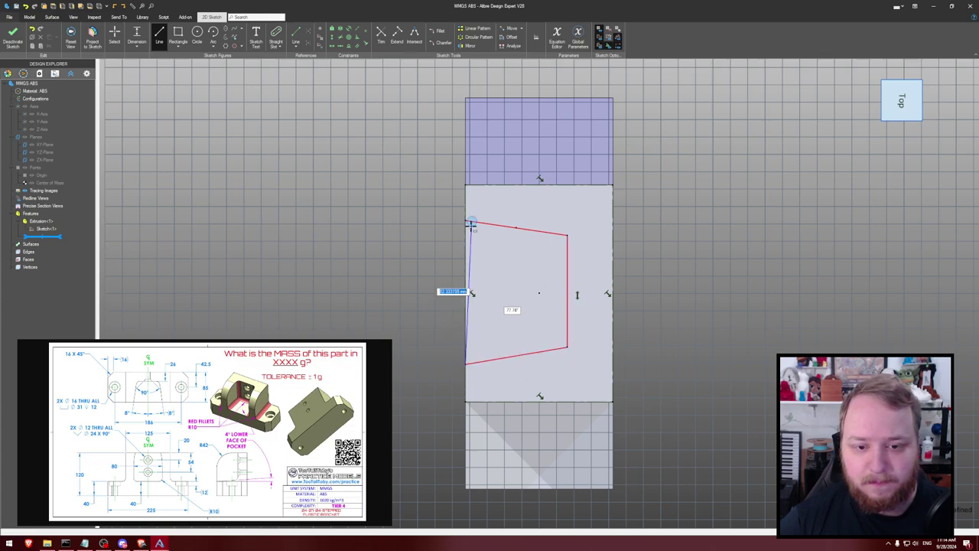
key(Escape)
Make the slanted lines equal and the outline symmetric with a Midline constraint
key(e)
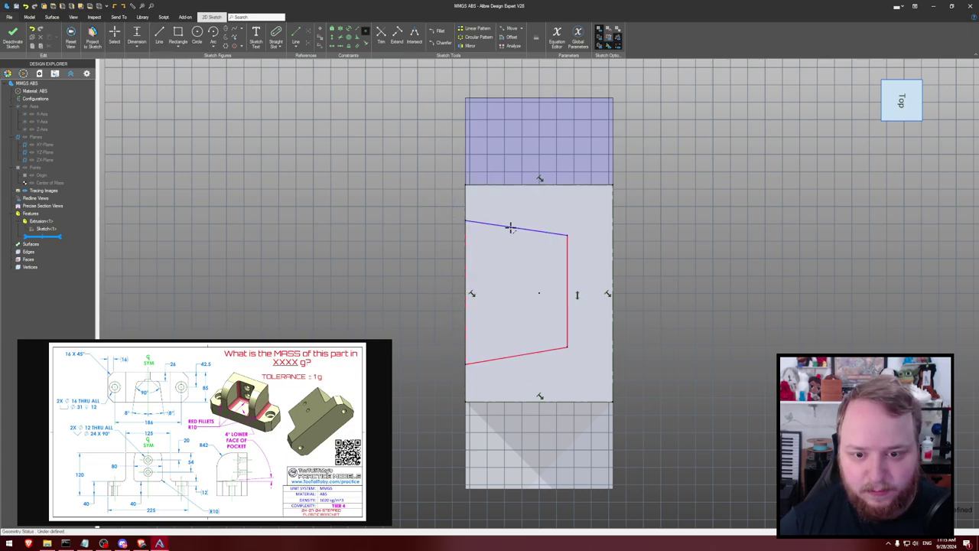
click(509, 226)
click(526, 354)
right_click(537, 300)
key(Escape)
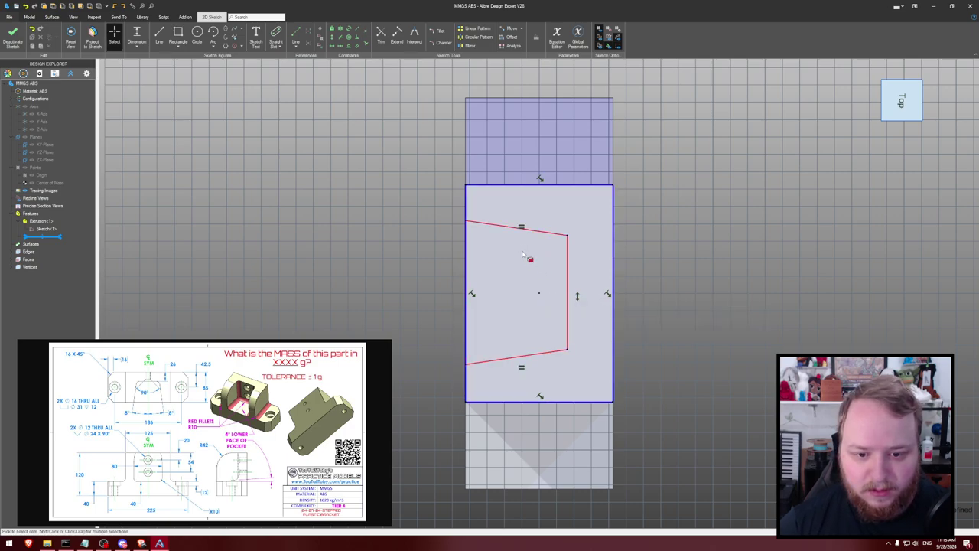
key(m)
click(567, 236)
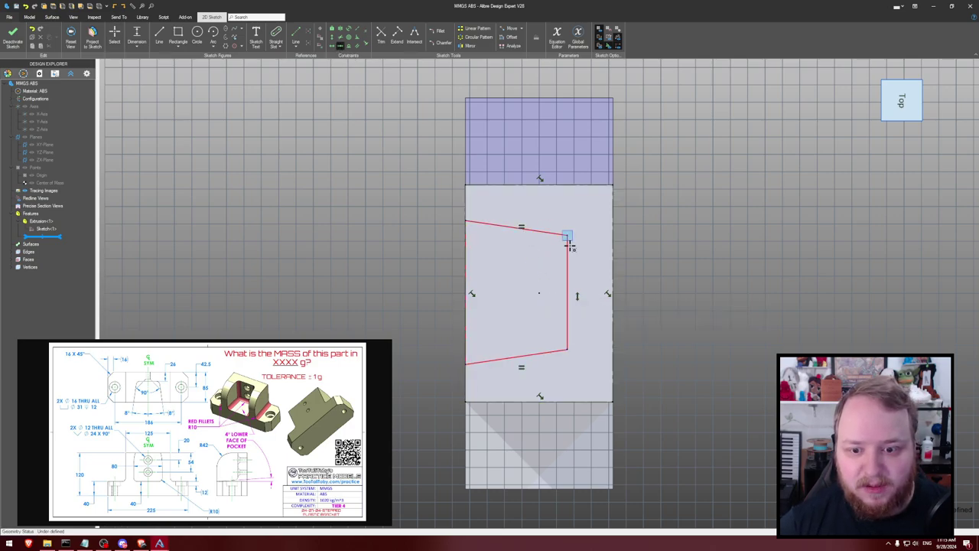
click(566, 349)
right_click(543, 239)
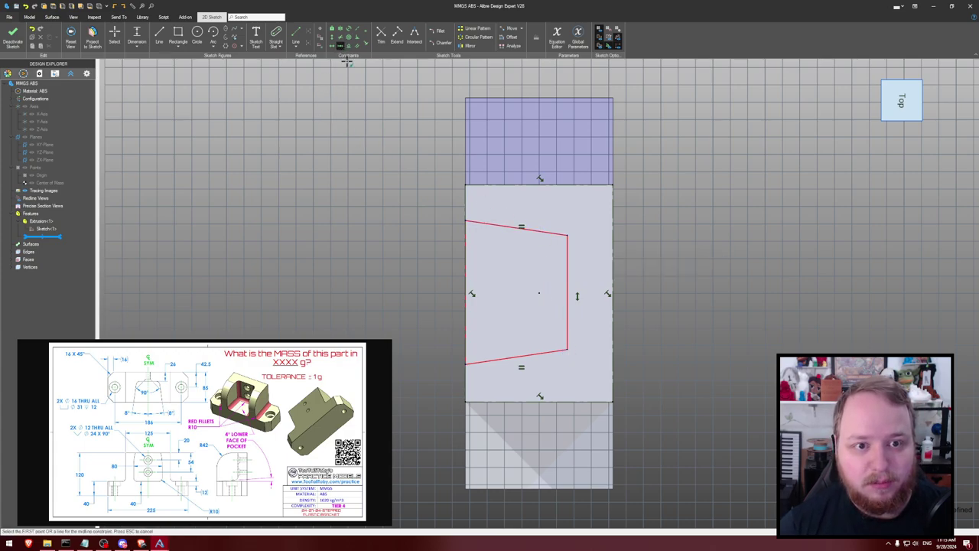
click(463, 365)
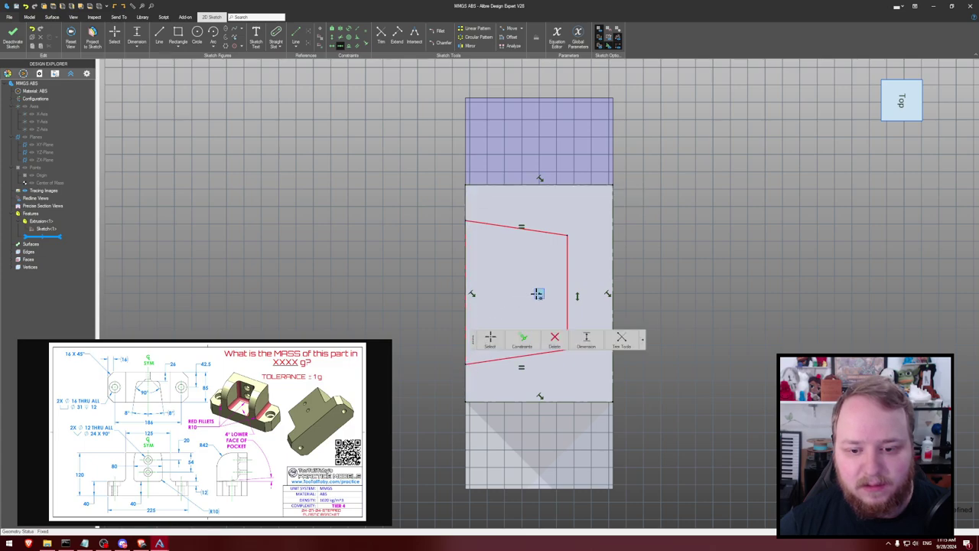
key(Escape)
mouse_move(462, 221)
mouse_down()
mouse_move(459, 194)
mouse_move(461, 212)
mouse_up()
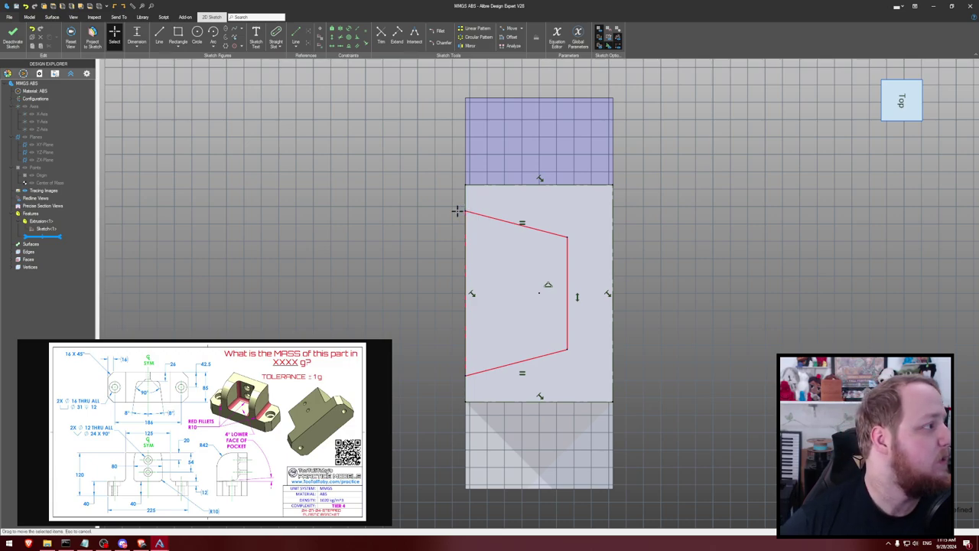
Begin dimensioning the outline's right line
key(d)
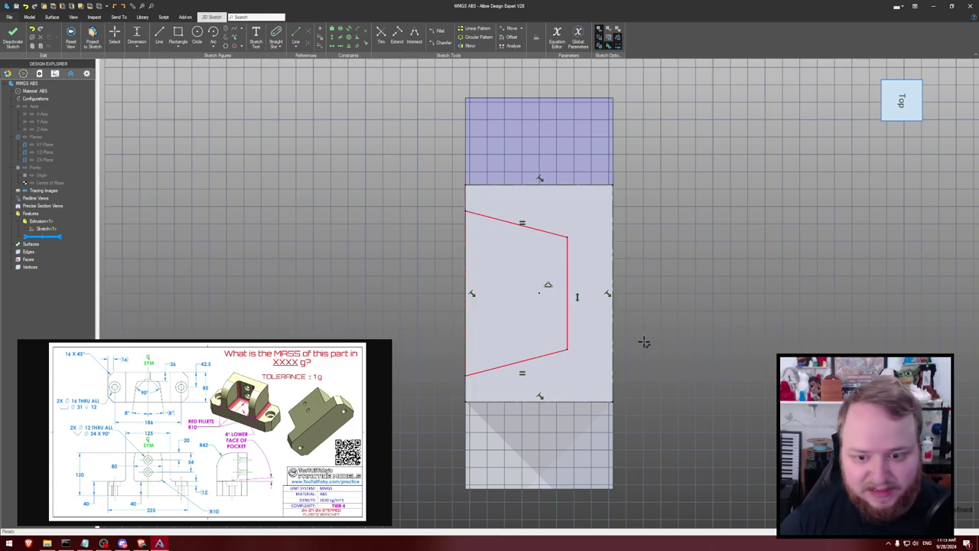
click(567, 284)
click(596, 259)
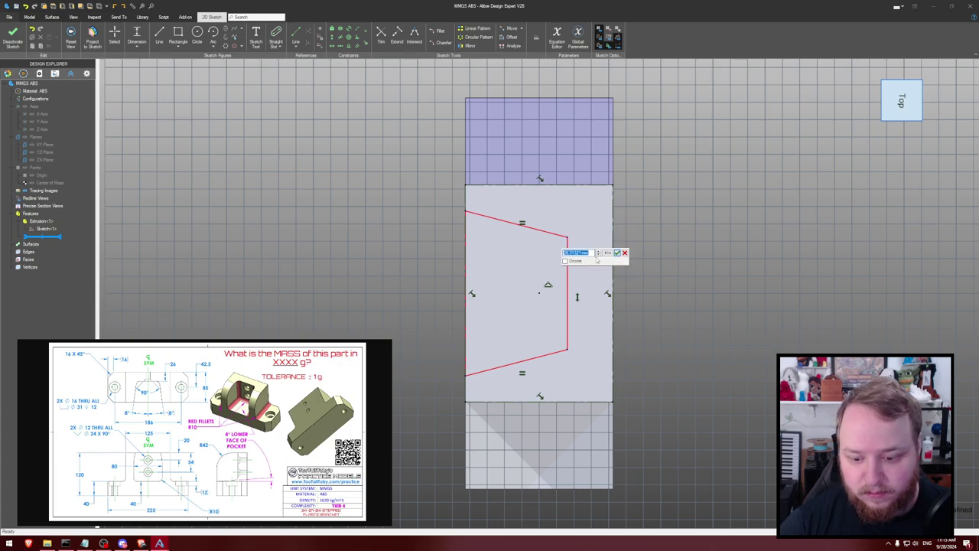
Add a 26 mm width dimension and an angle dimension between the slanted sides
key(Escape)
click(595, 258)
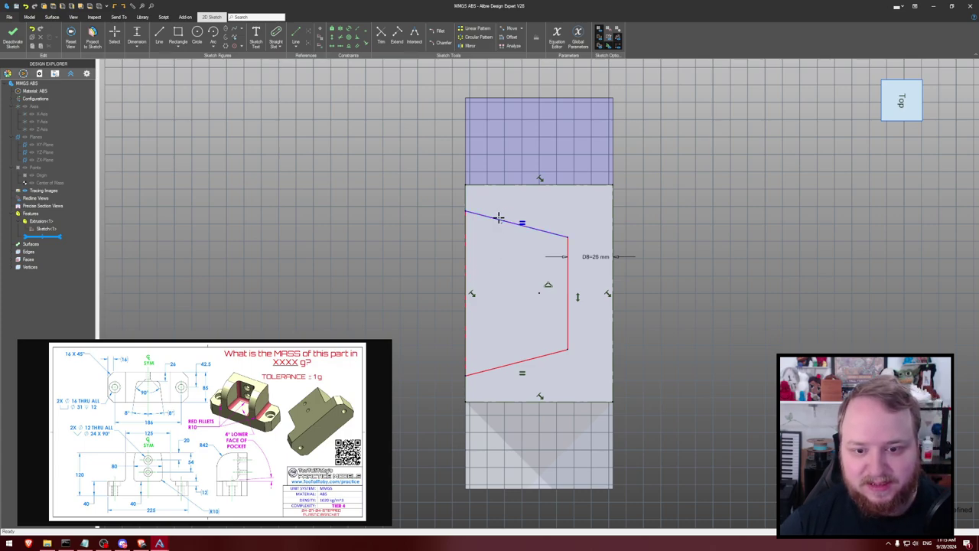
click(506, 364)
click(506, 221)
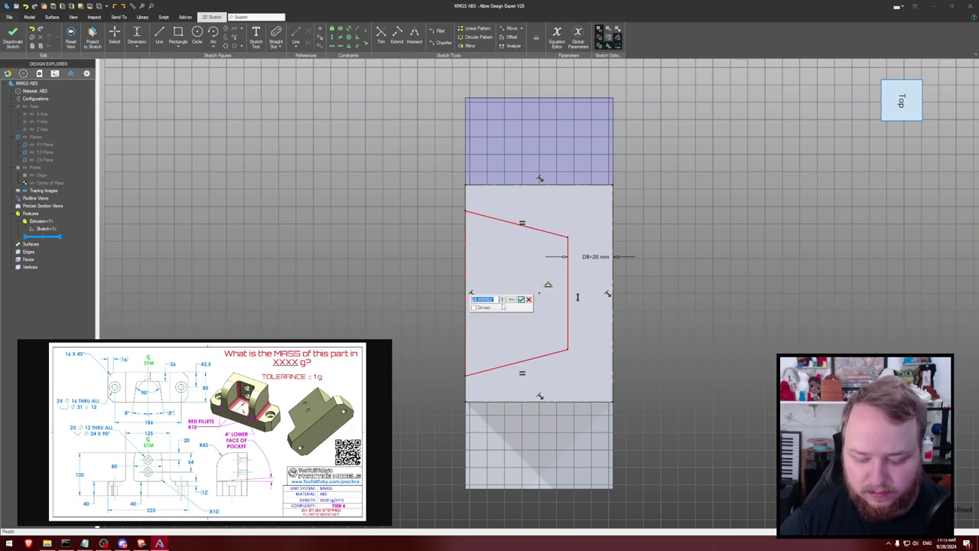
click(501, 303)
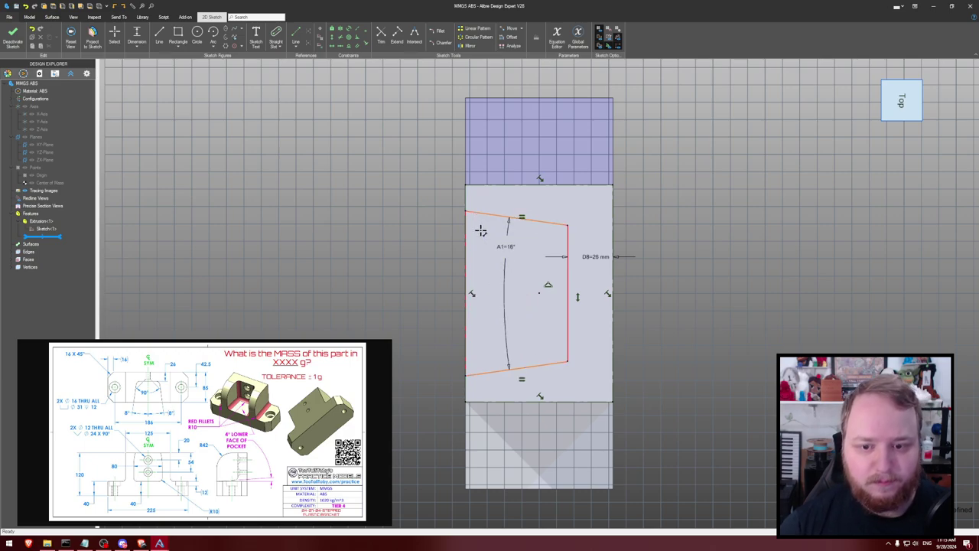
key(Escape)
mouse_move(568, 224)
mouse_down()
mouse_move(571, 257)
mouse_move(566, 232)
mouse_up()
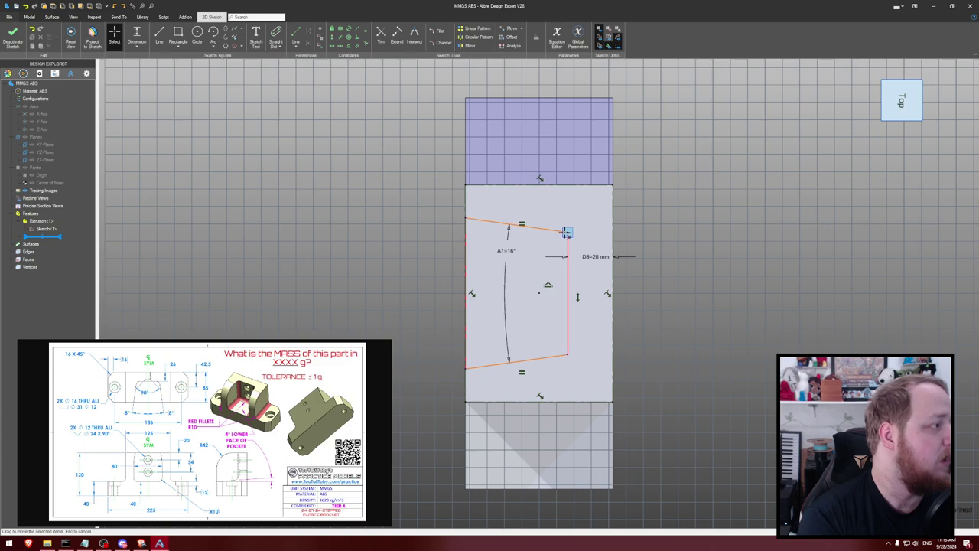
Pull the slanted pocket lines inward and dimension the open left side to 80 mm
mouse_move(464, 218)
mouse_down()
mouse_move(468, 237)
mouse_move(466, 220)
mouse_up()
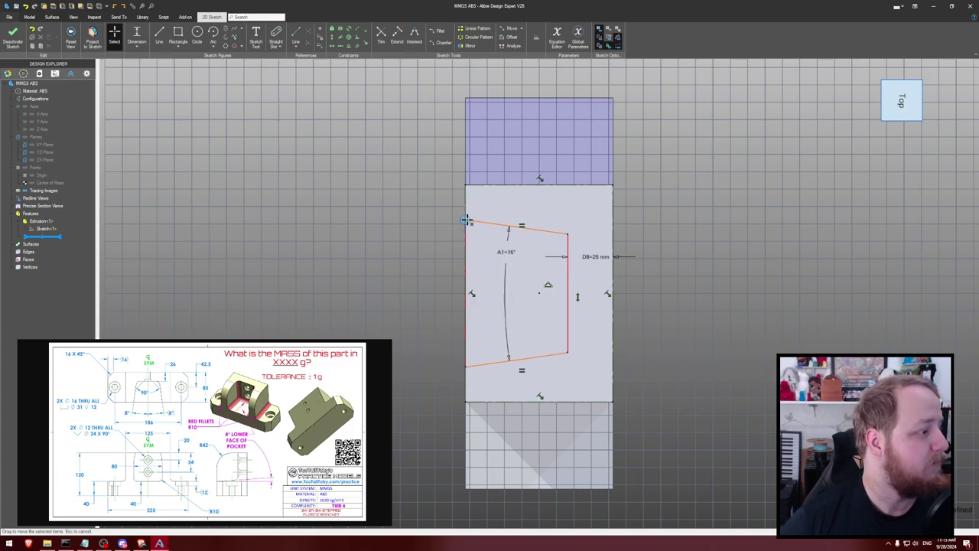
drag(467, 220, 467, 225)
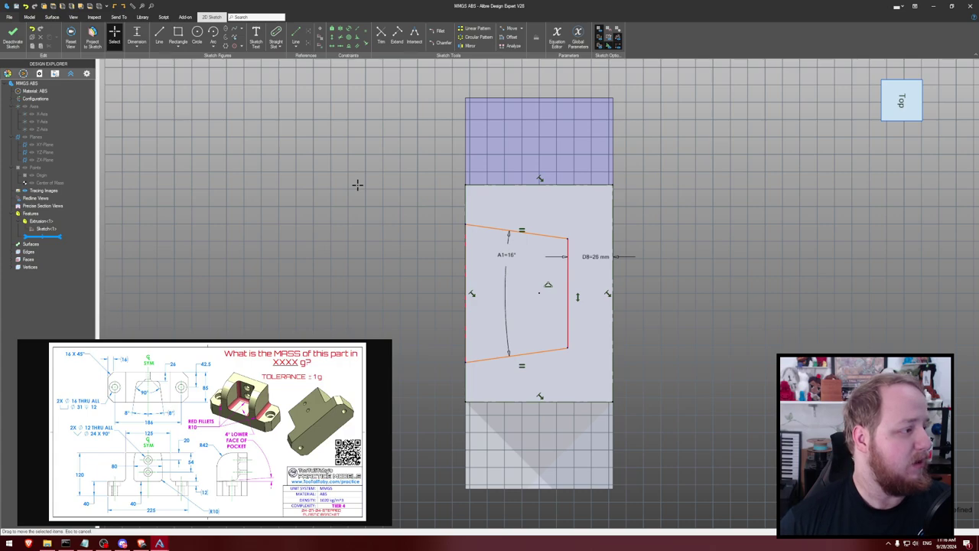
key(d)
click(464, 275)
click(399, 273)
text(80)
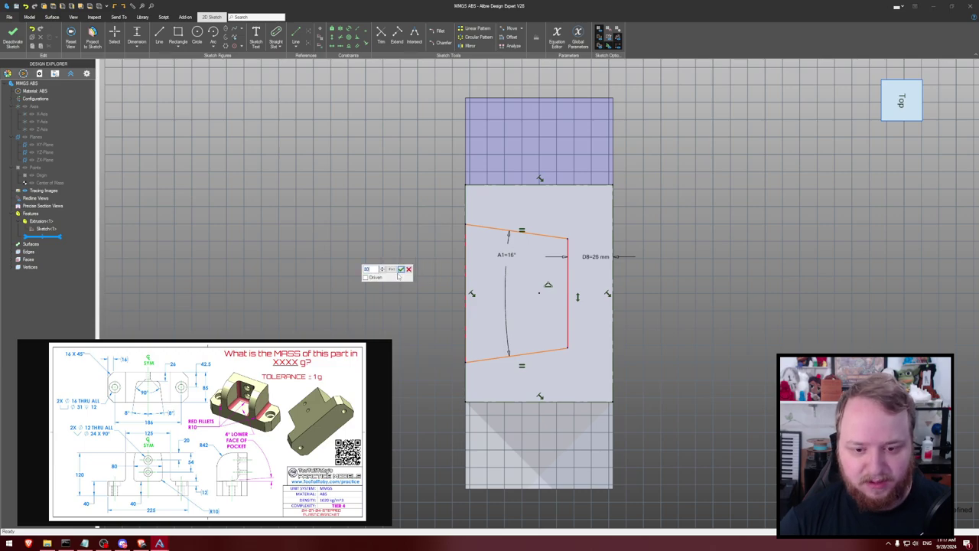
key(Return)
key(ctrl+i)
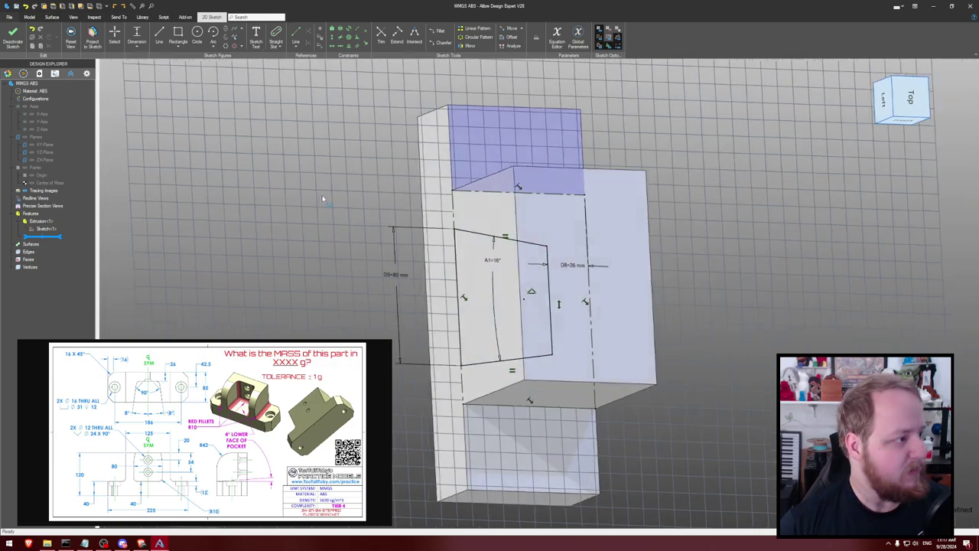
Extrude-cut the tapered outline into the block using To Geometry, stopping at the end face
key(e)
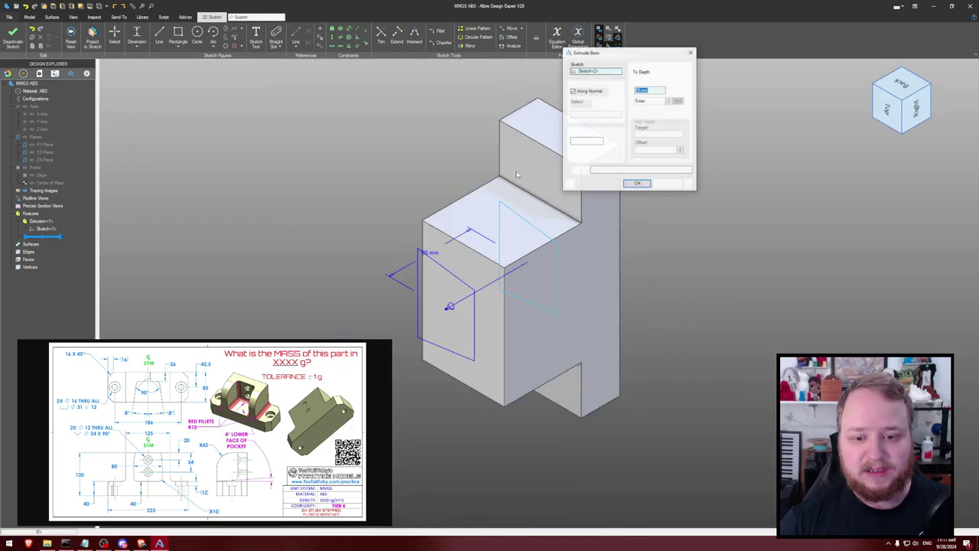
click(658, 181)
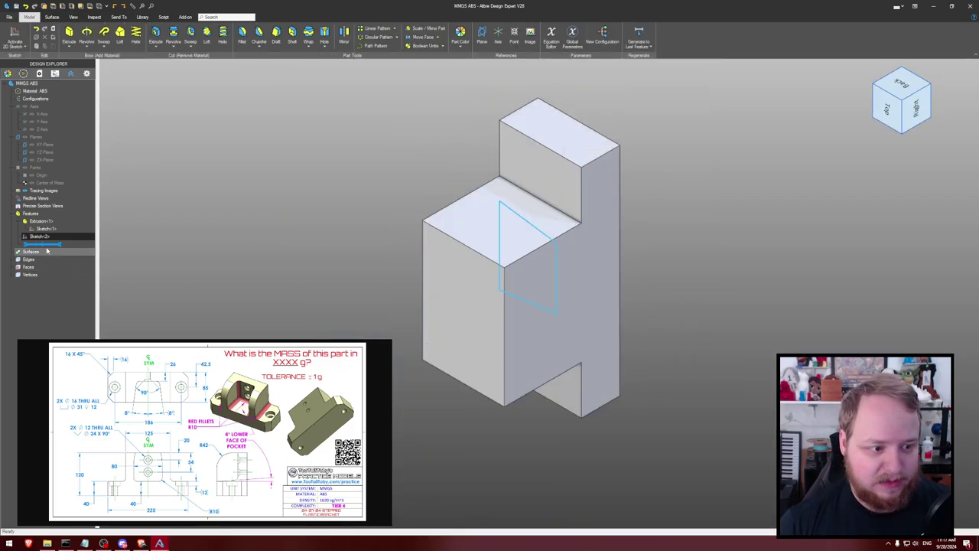
key(c)
click(639, 110)
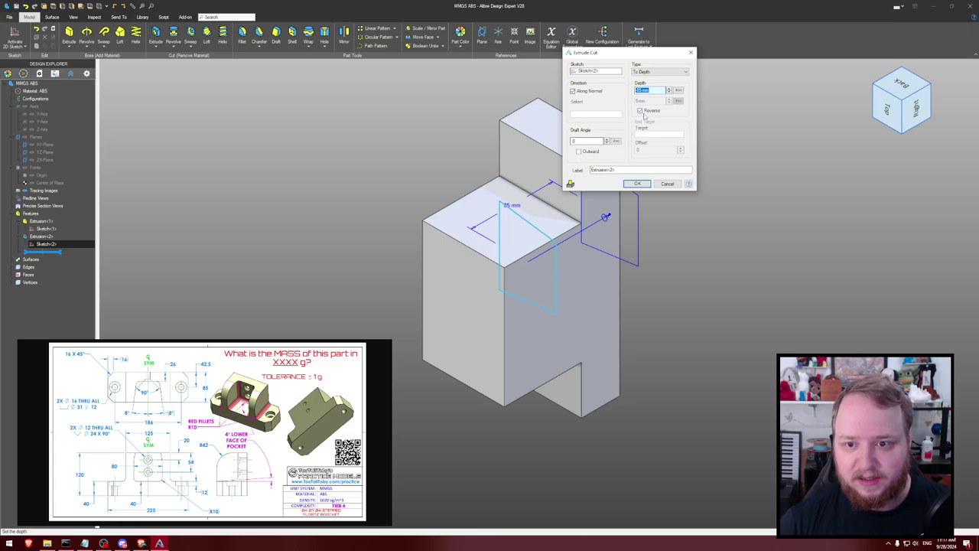
key(ctrl+3)
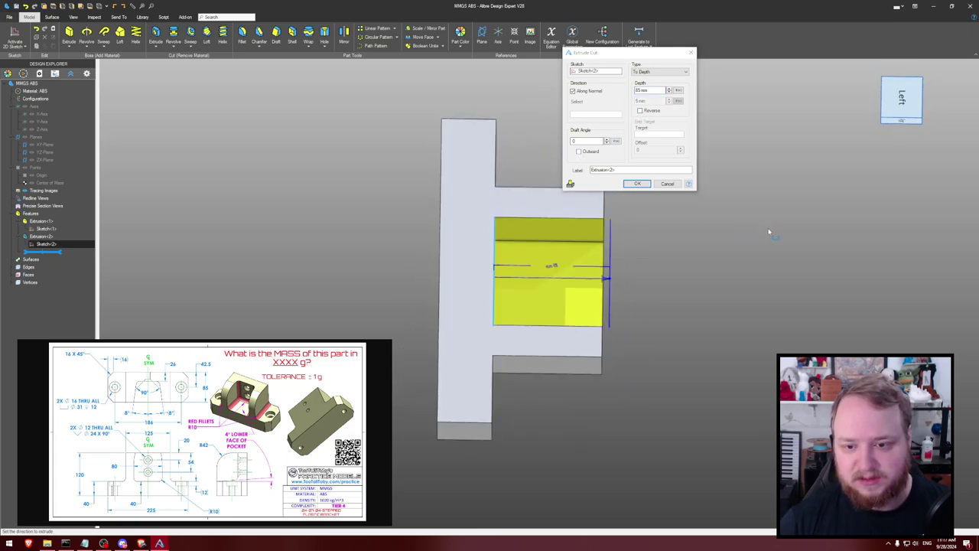
click(649, 72)
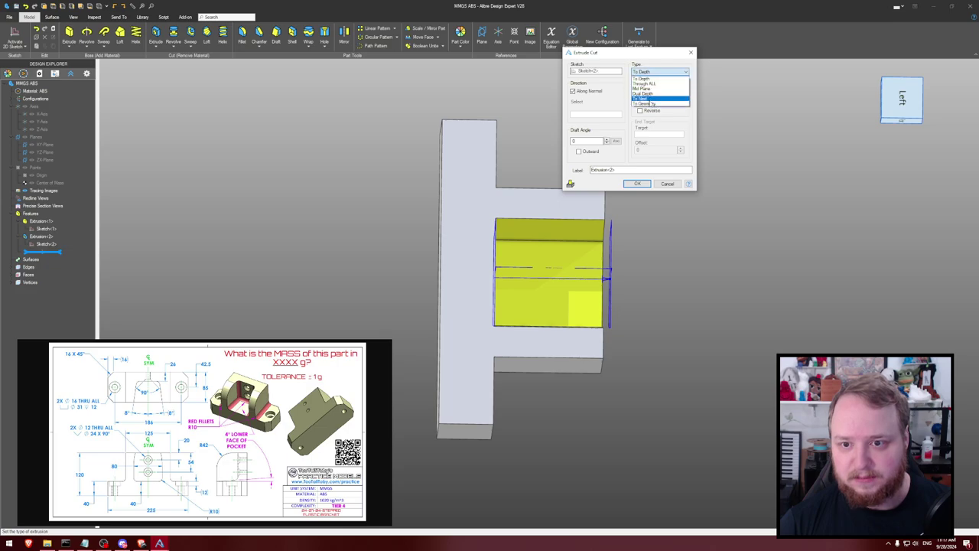
click(658, 97)
middle_drag(742, 194, 572, 253)
click(572, 252)
click(637, 184)
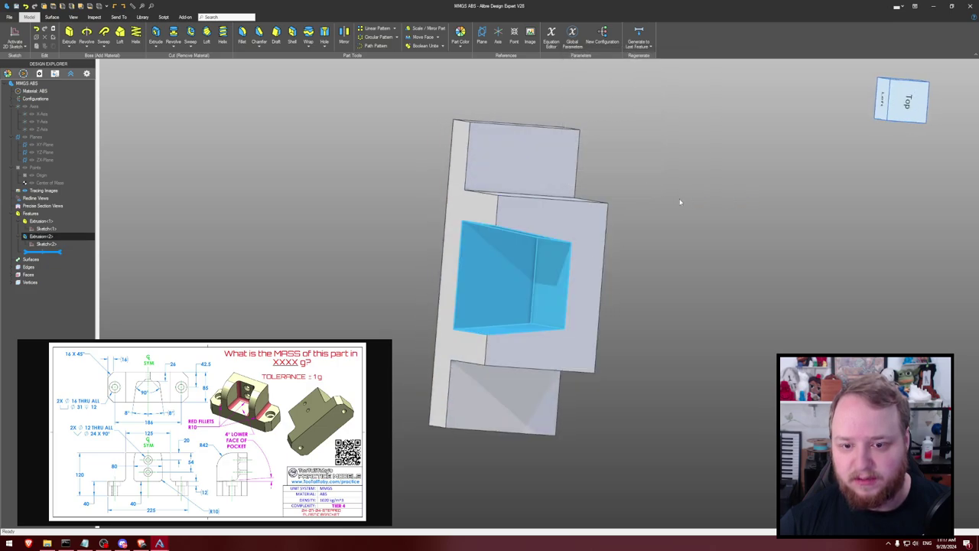
middle_drag(679, 203, 704, 199)
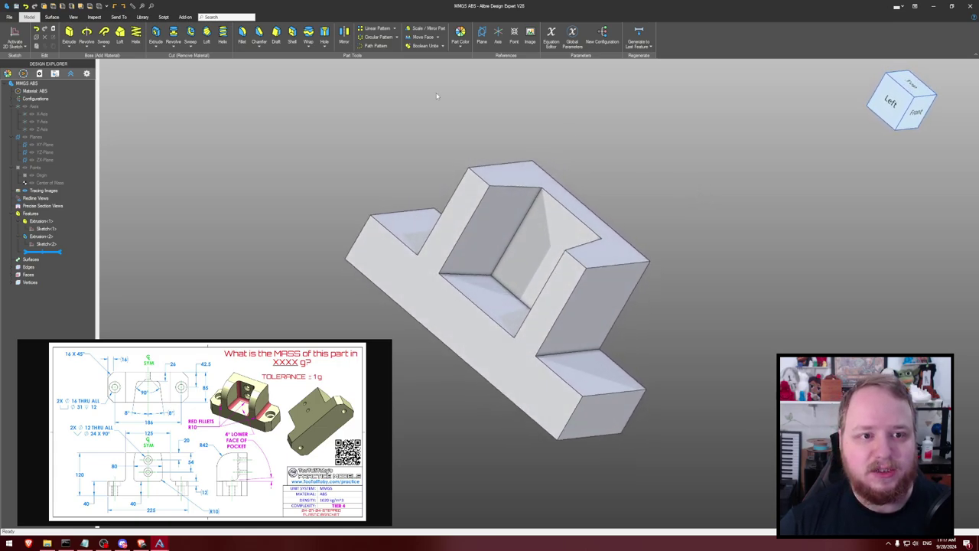
Start a draft on the pocket's bottom face with a pocket wall as neutral plane
click(276, 32)
click(486, 302)
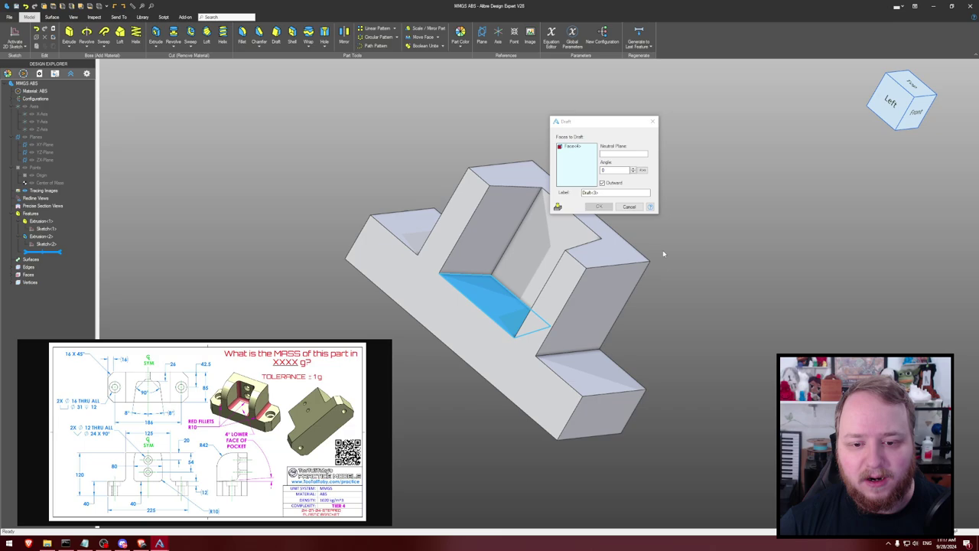
scroll(579, 219, up, 3)
click(506, 250)
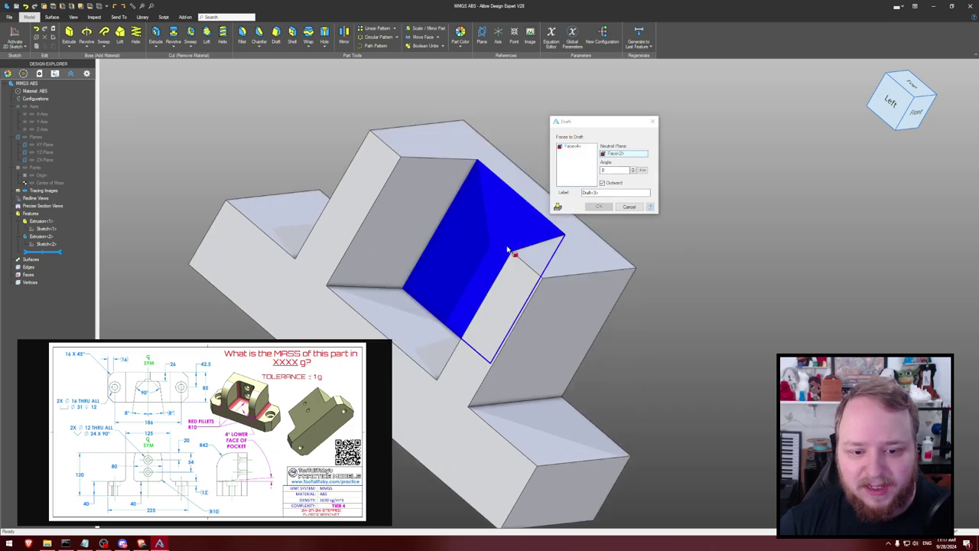
middle_drag(664, 240, 657, 236)
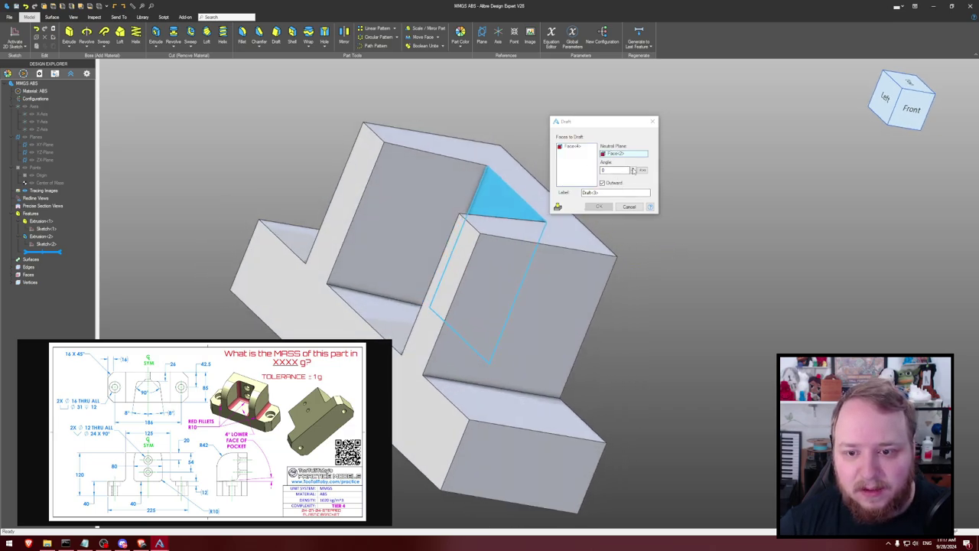
Set the draft angle to 4° with Outward unchecked and apply it
click(633, 168)
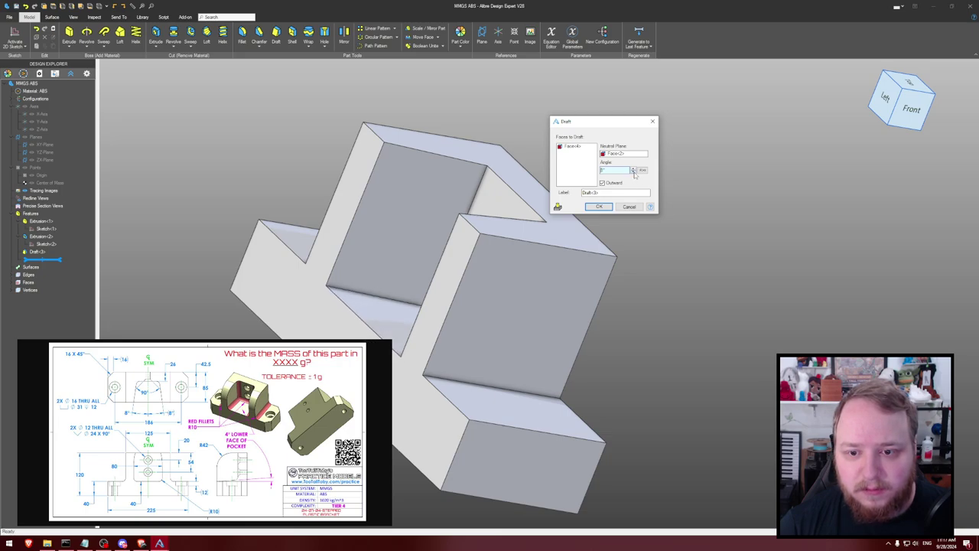
middle_drag(658, 213, 702, 214)
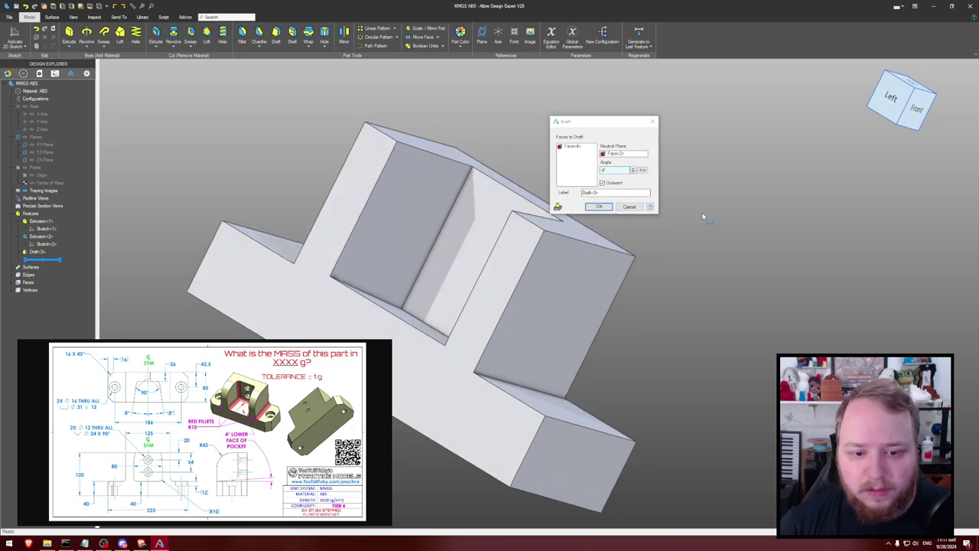
click(634, 173)
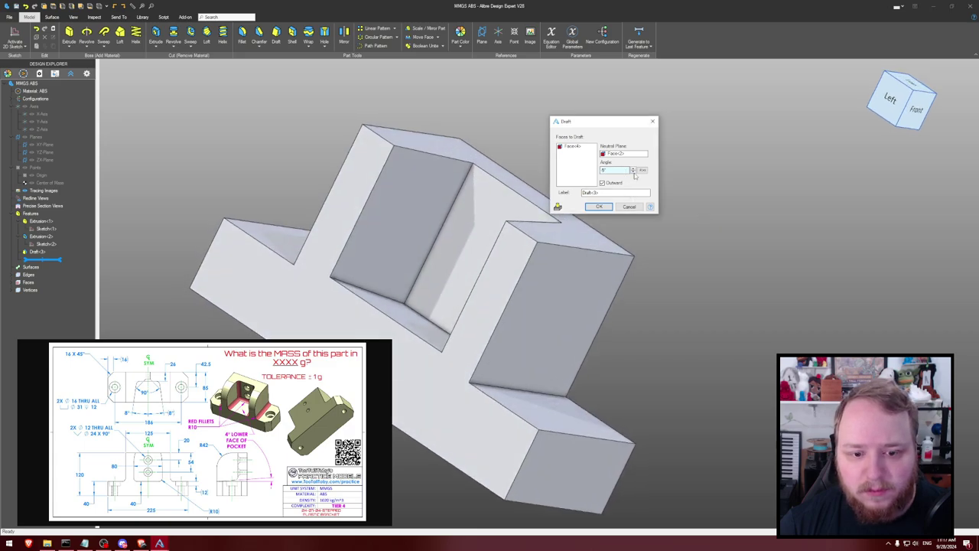
click(633, 170)
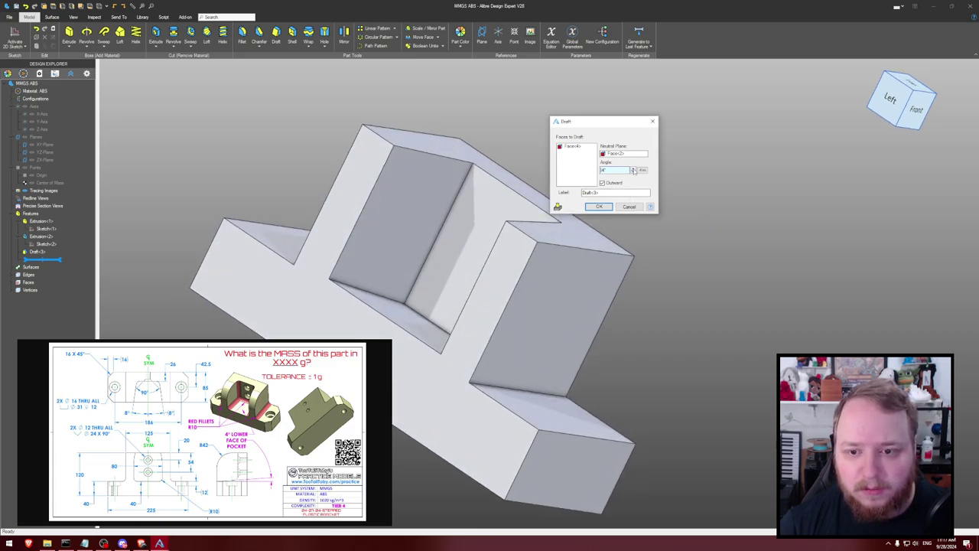
click(633, 170)
click(633, 170)
click(633, 170)
click(633, 169)
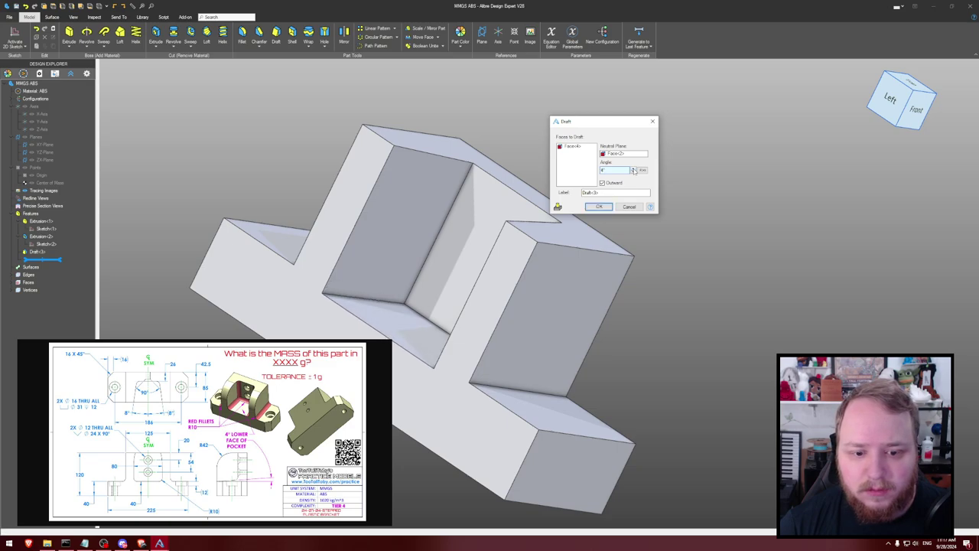
click(603, 183)
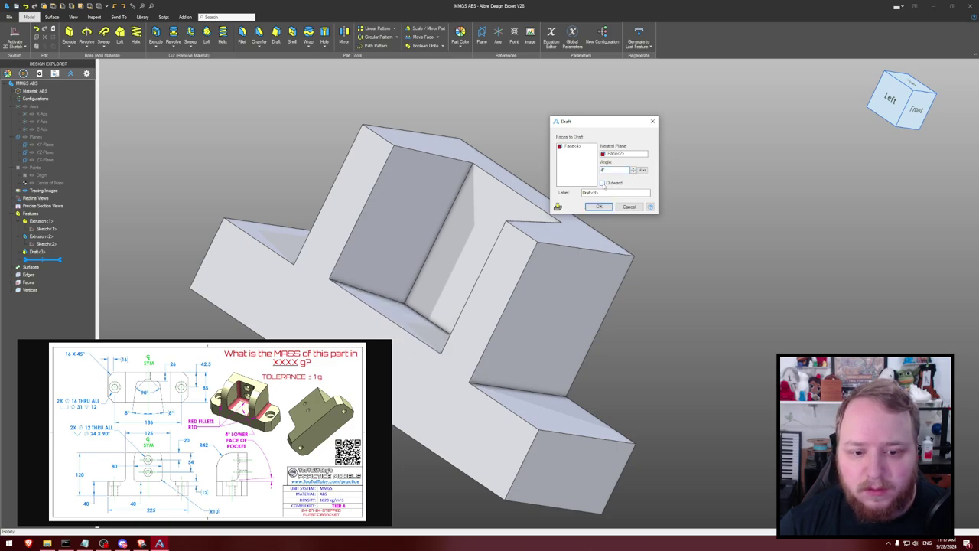
click(633, 169)
click(633, 170)
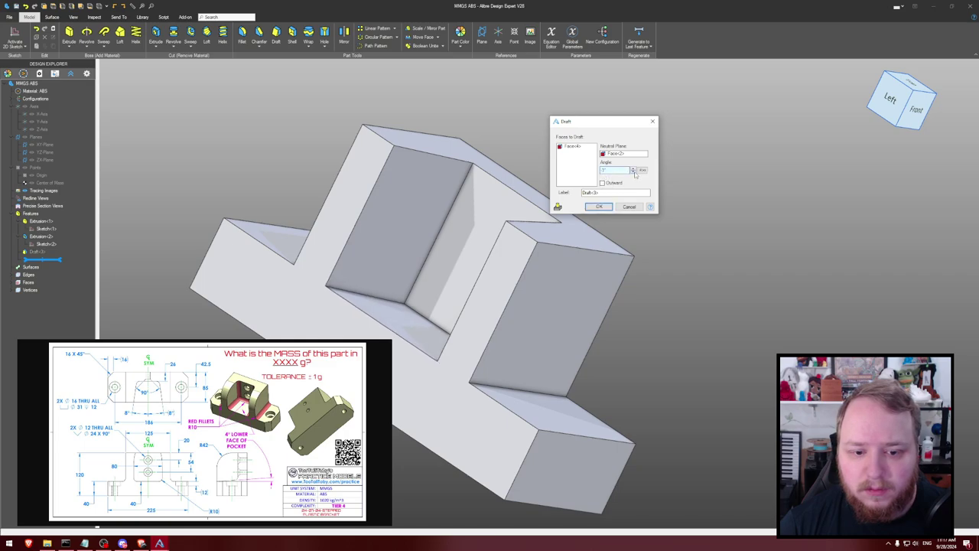
click(633, 170)
click(633, 169)
click(634, 170)
click(633, 170)
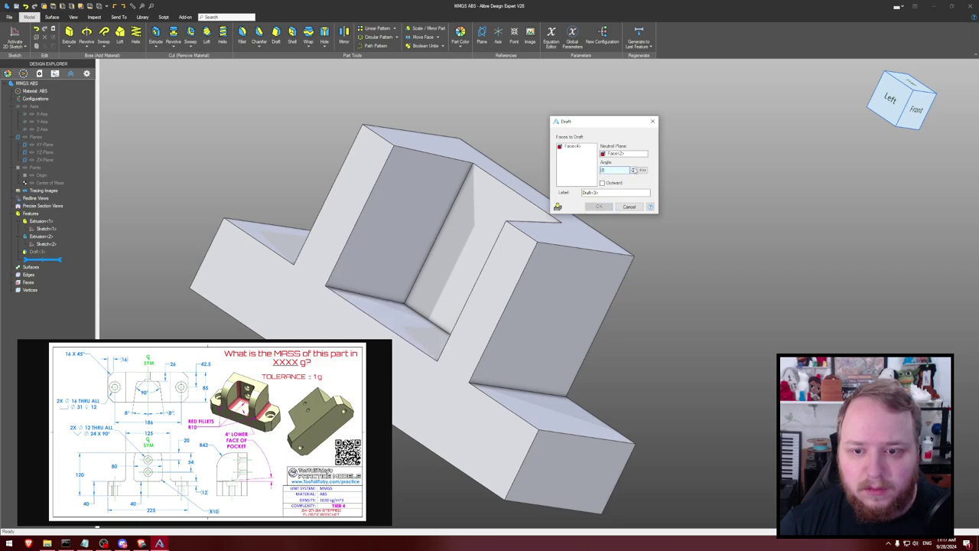
click(633, 170)
click(633, 170)
click(633, 172)
click(633, 172)
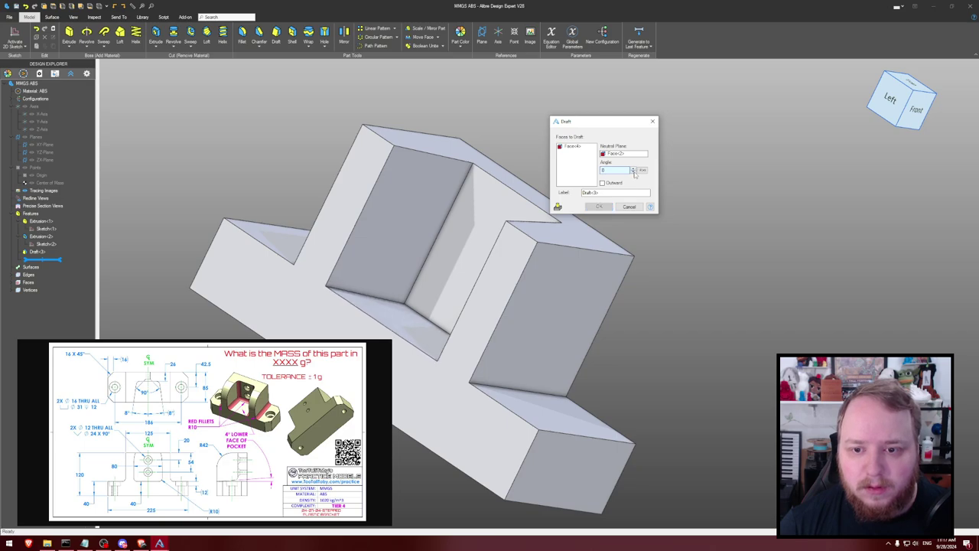
click(633, 172)
click(633, 172)
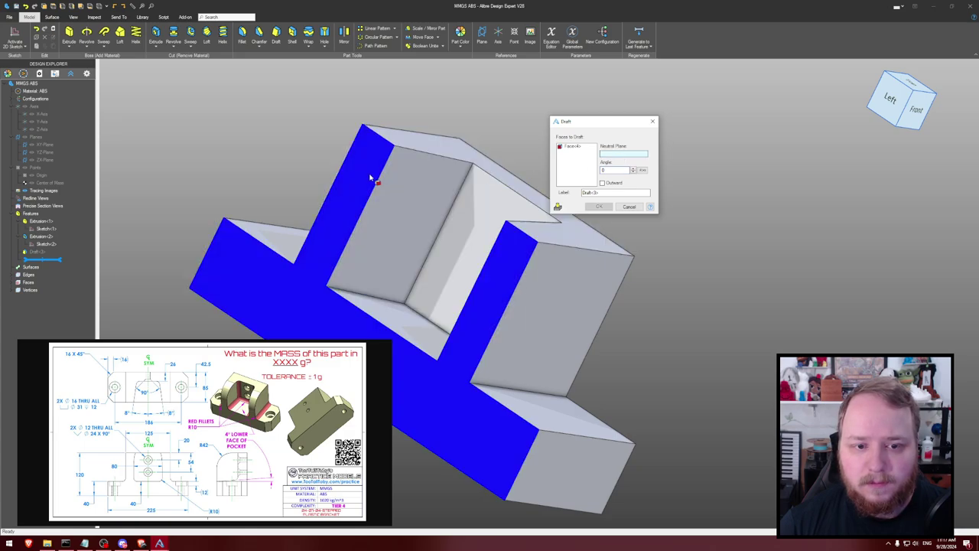
click(633, 169)
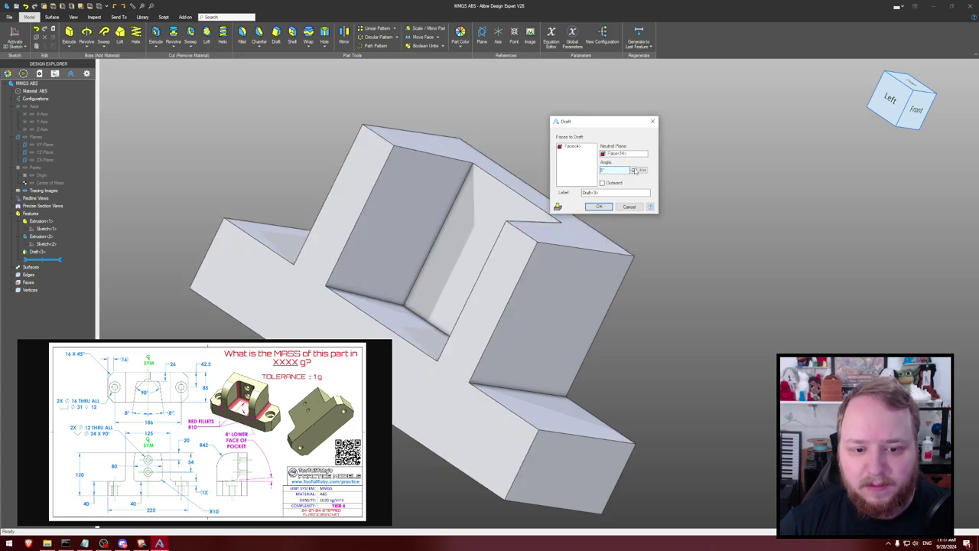
click(633, 169)
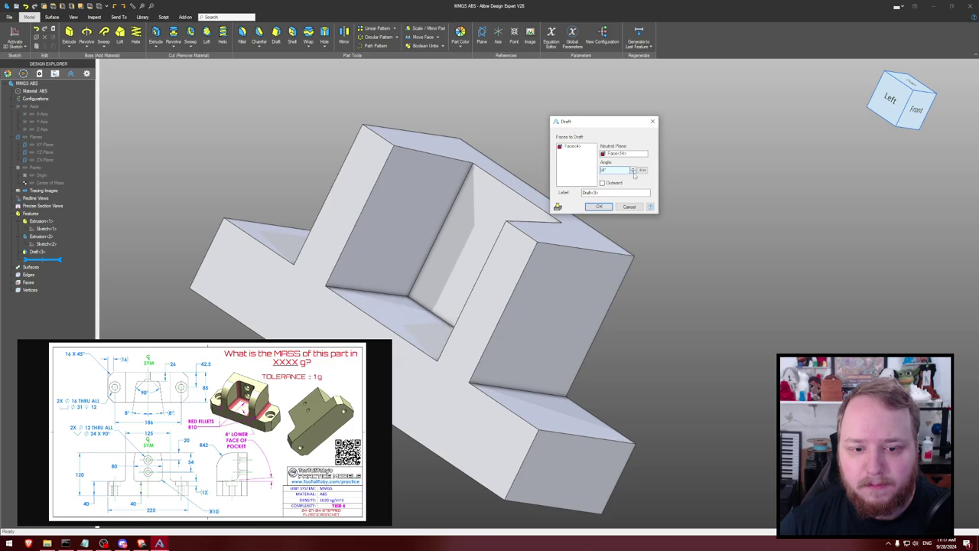
middle_drag(650, 201, 647, 222)
key(Return)
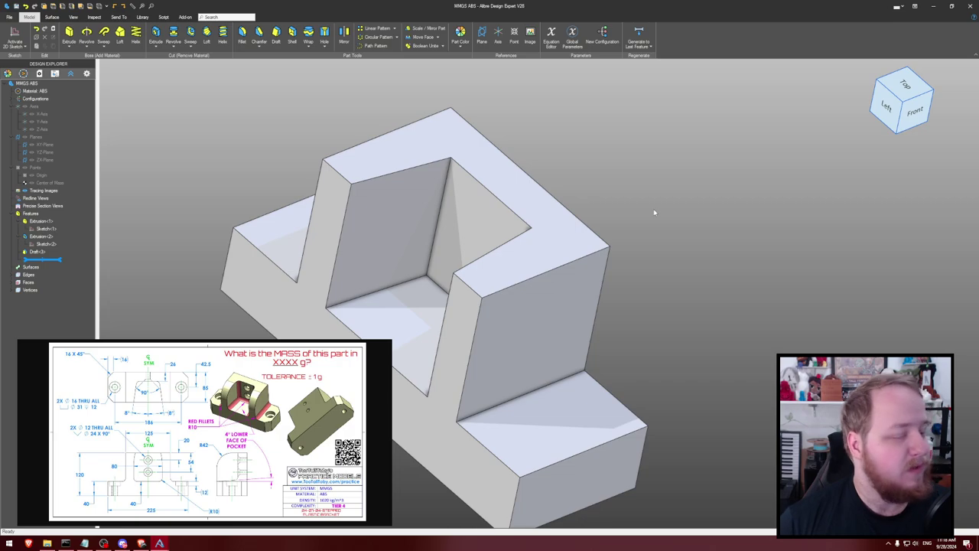
Fillet two pocket top edges with a 42 mm radius
key(f)
click(338, 169)
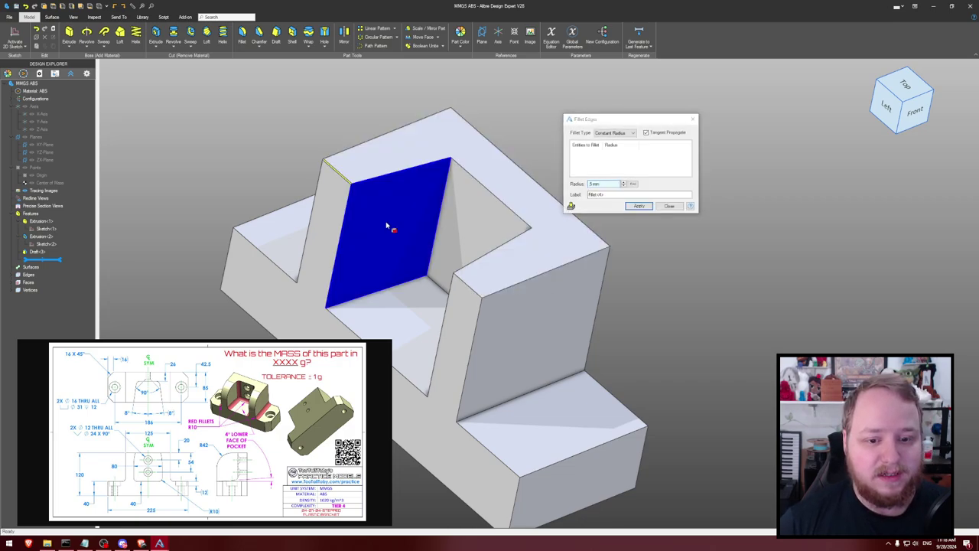
click(474, 291)
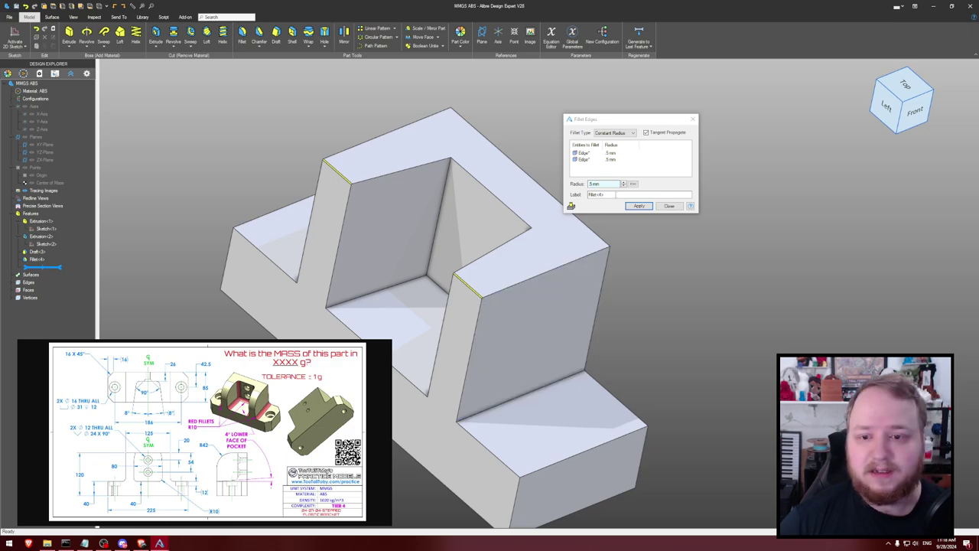
text(42)
key(Return)
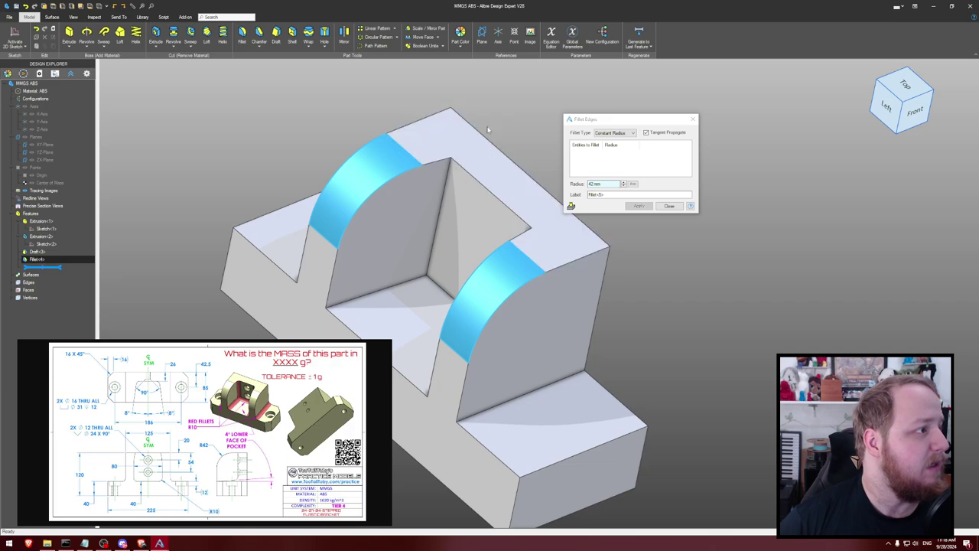
Select three more pocket edges for a new fillet
middle_drag(498, 119, 513, 122)
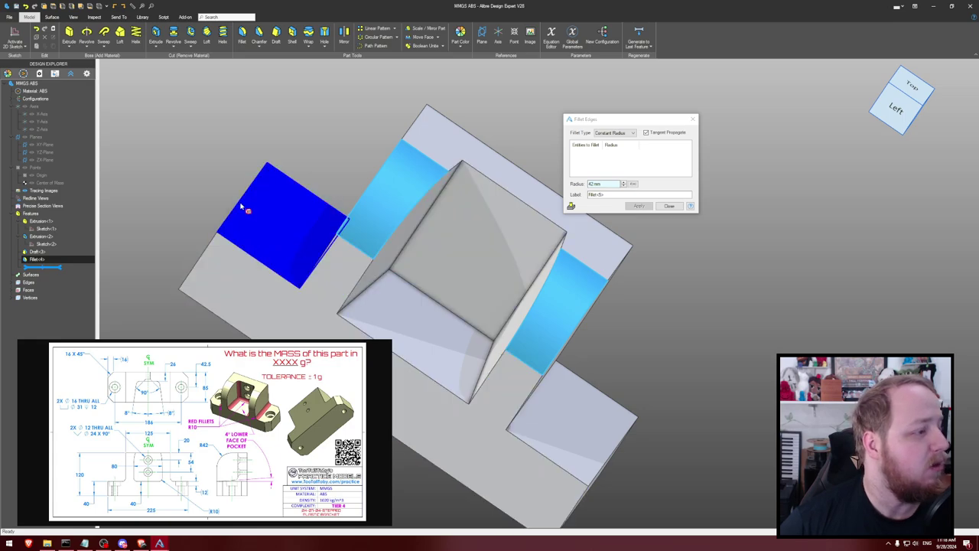
middle_drag(245, 209, 309, 163)
click(329, 244)
middle_drag(328, 240, 367, 203)
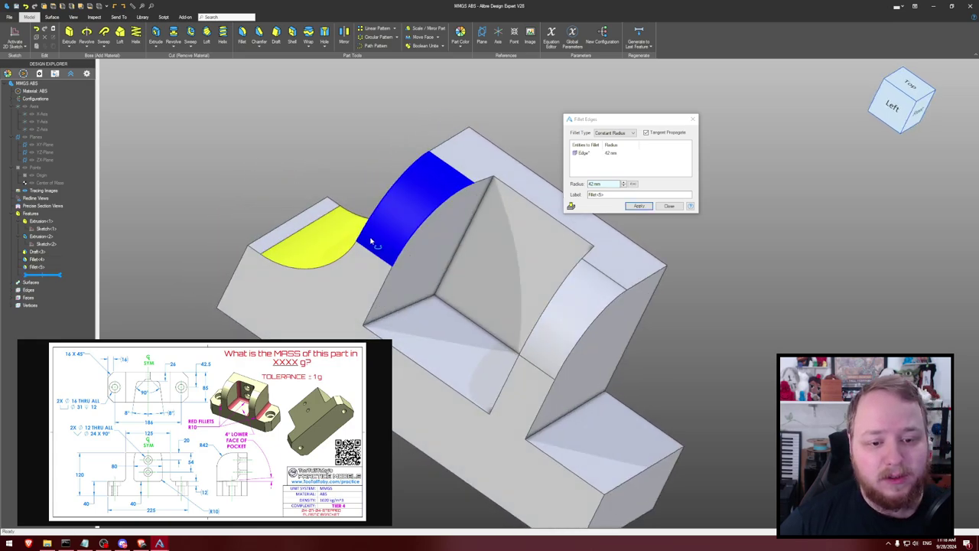
click(574, 414)
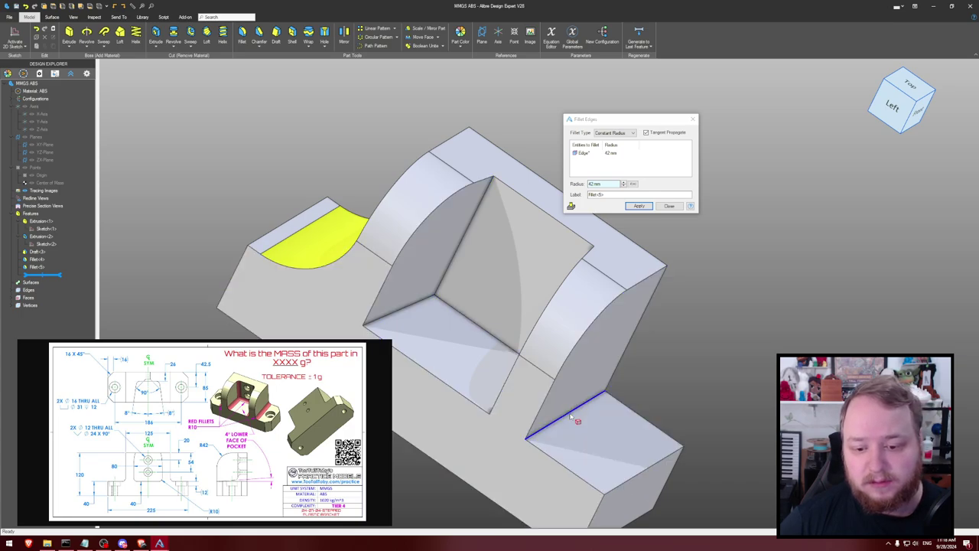
click(400, 312)
middle_drag(400, 312, 441, 321)
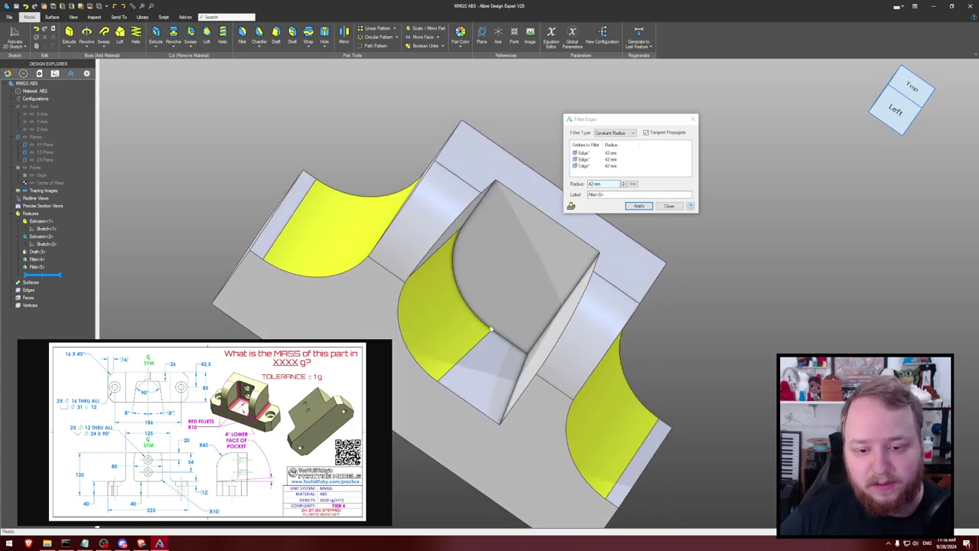
Set the fillet radius to 10 mm, add further pocket edges, and apply it
double_click(603, 184)
text(10)
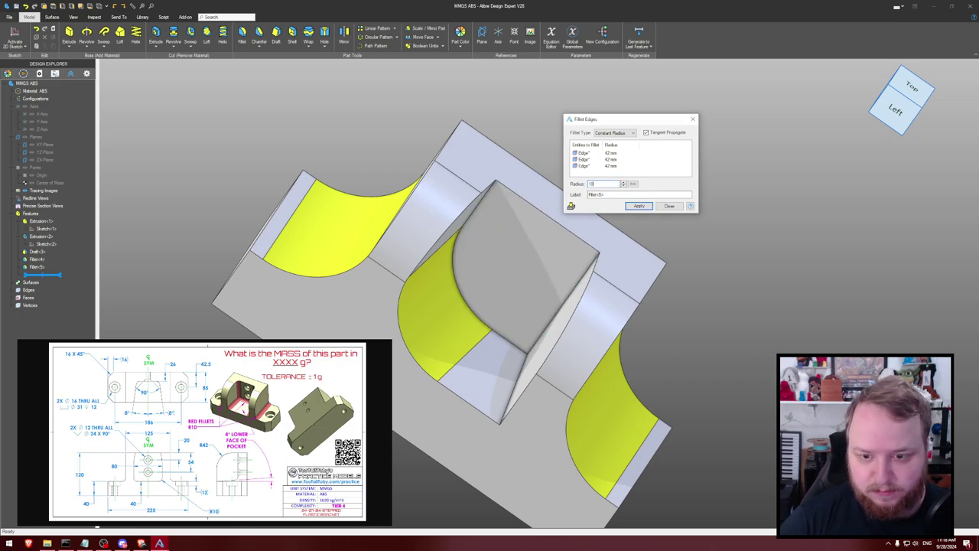
key(Tab)
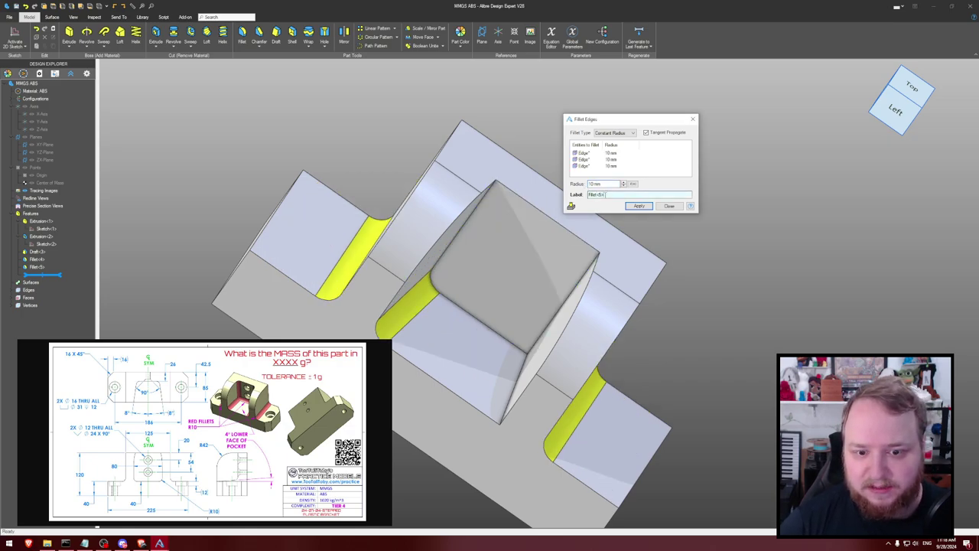
click(459, 237)
click(579, 294)
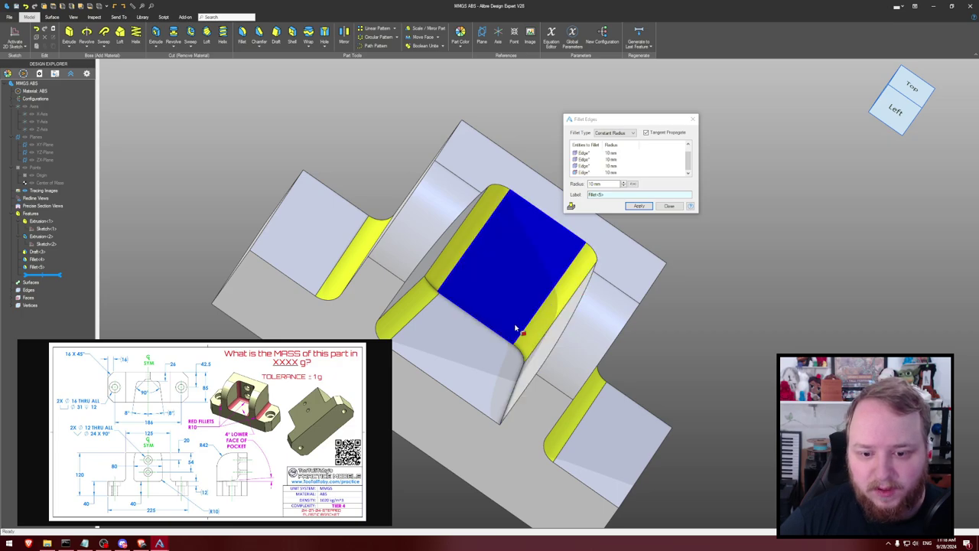
middle_drag(515, 330, 572, 299)
click(525, 378)
click(639, 206)
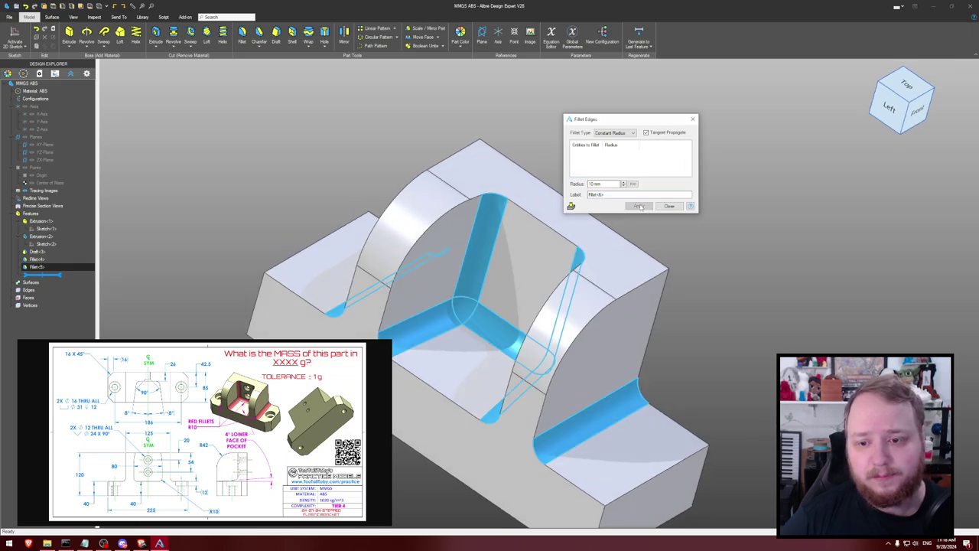
click(677, 205)
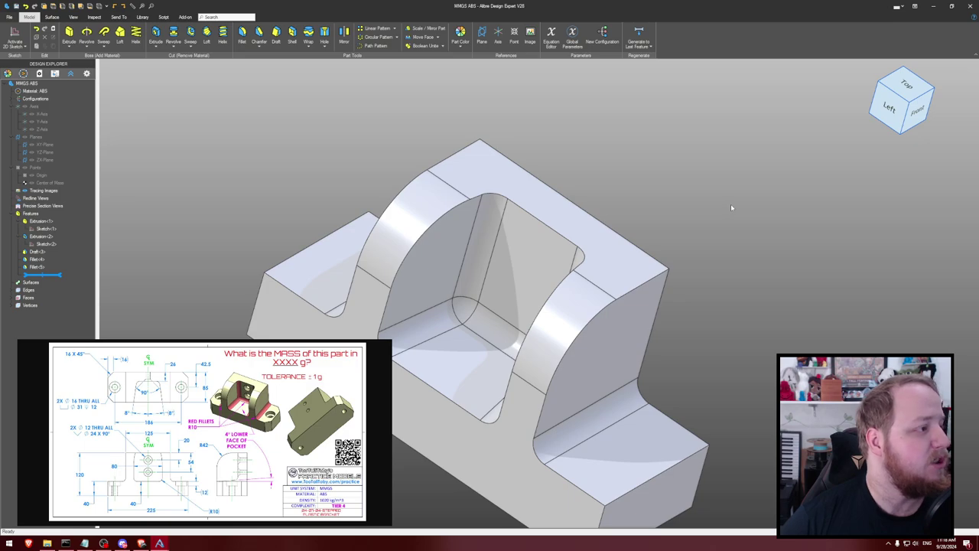
Select the four outer corner edges of both end blocks for a chamfer
click(259, 35)
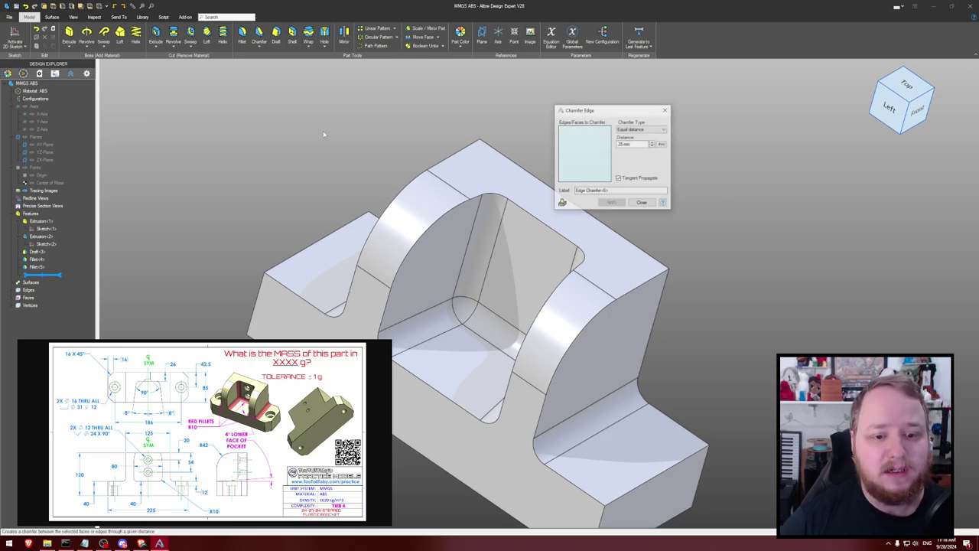
middle_drag(324, 130, 336, 142)
click(275, 284)
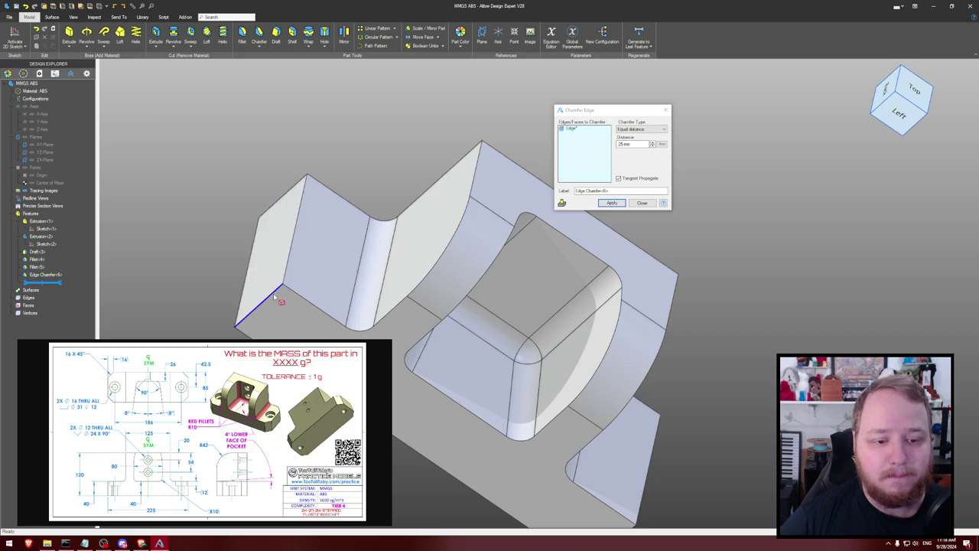
click(307, 242)
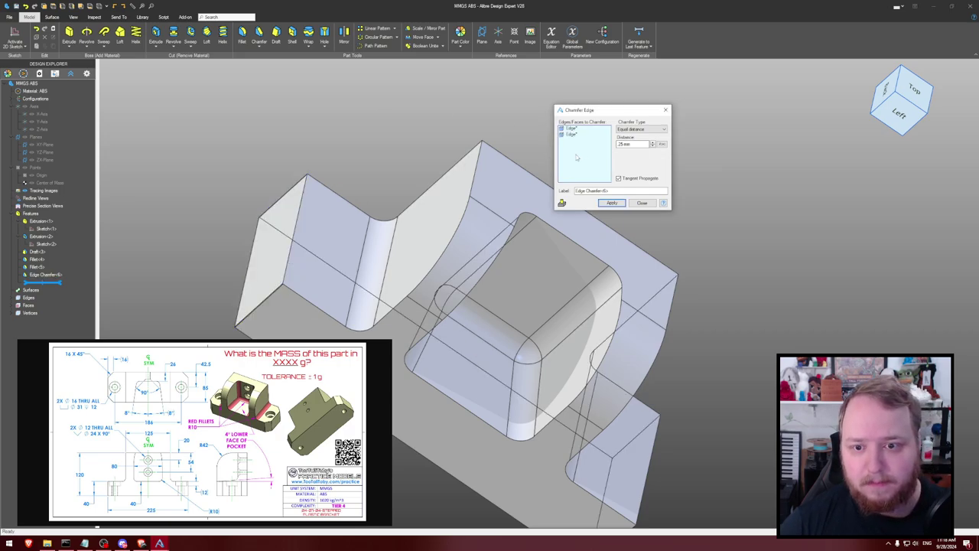
click(649, 422)
middle_drag(683, 452, 574, 415)
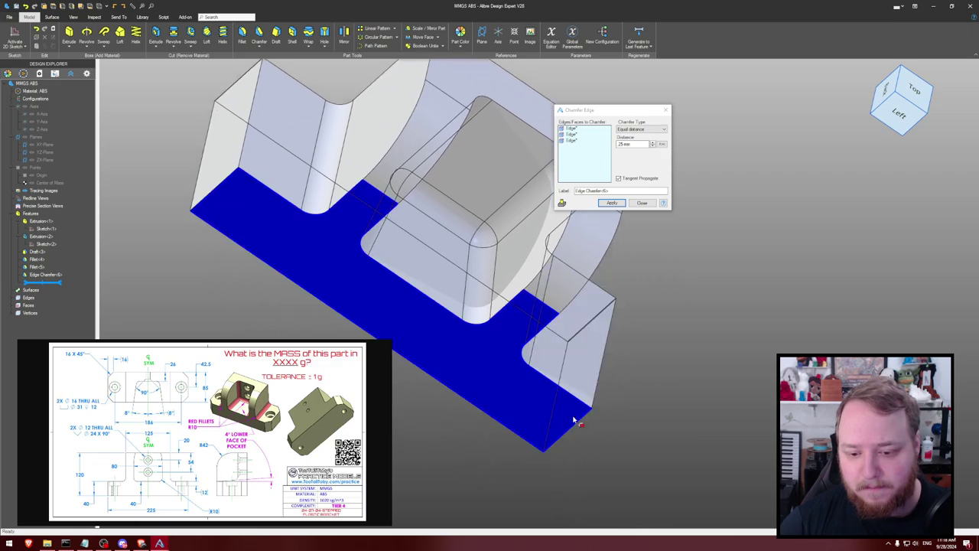
click(578, 431)
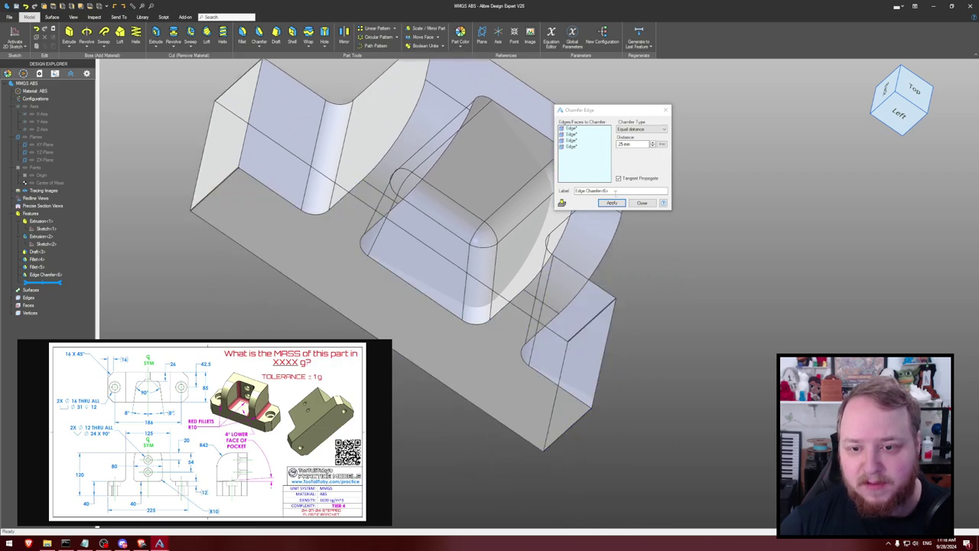
Make it an Angle-Distance chamfer of 15 mm at 45° and apply it
double_click(640, 143)
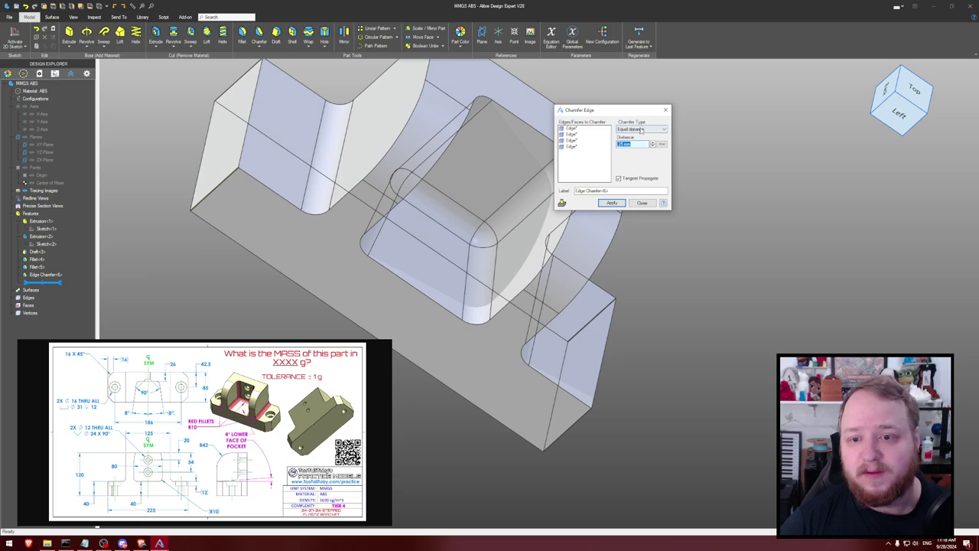
click(646, 129)
click(631, 141)
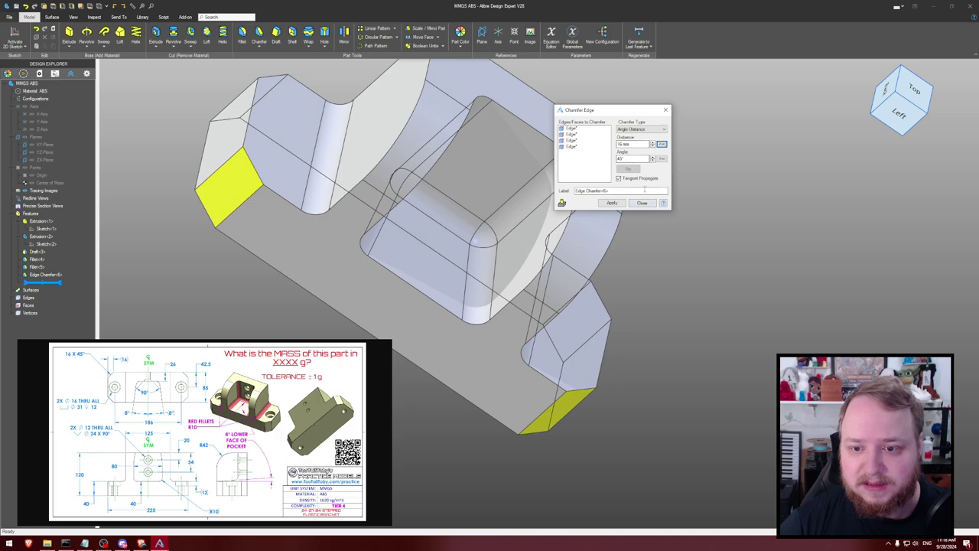
click(612, 203)
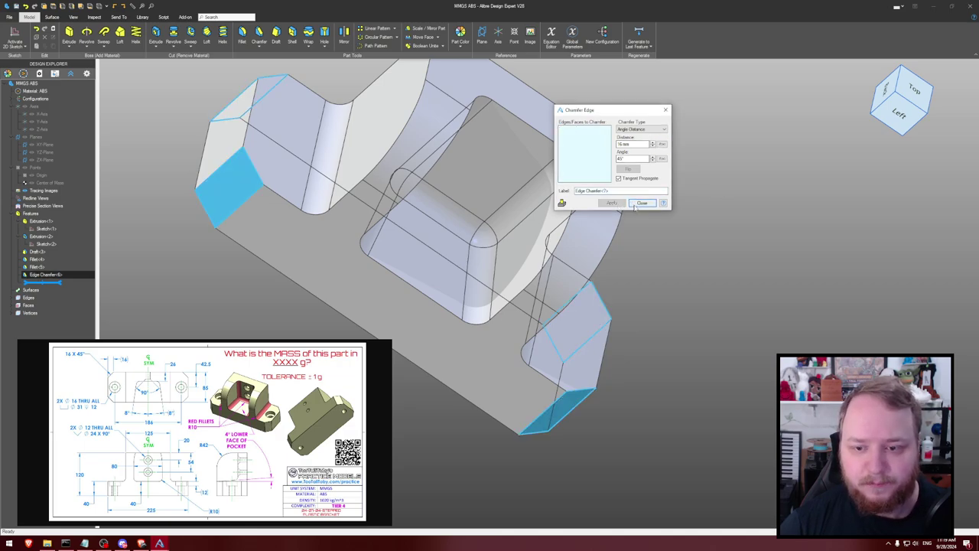
key(Escape)
middle_drag(785, 199, 737, 182)
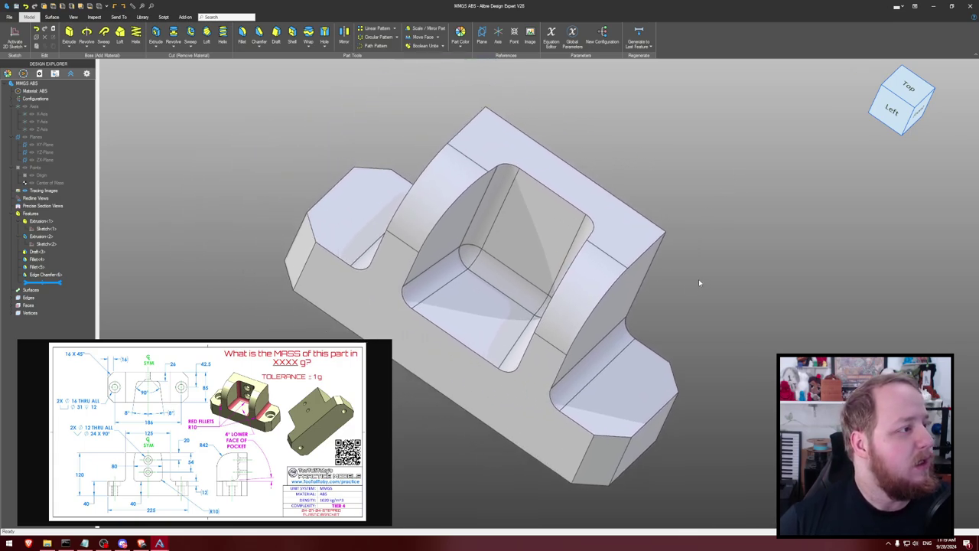
middle_drag(698, 282, 710, 268)
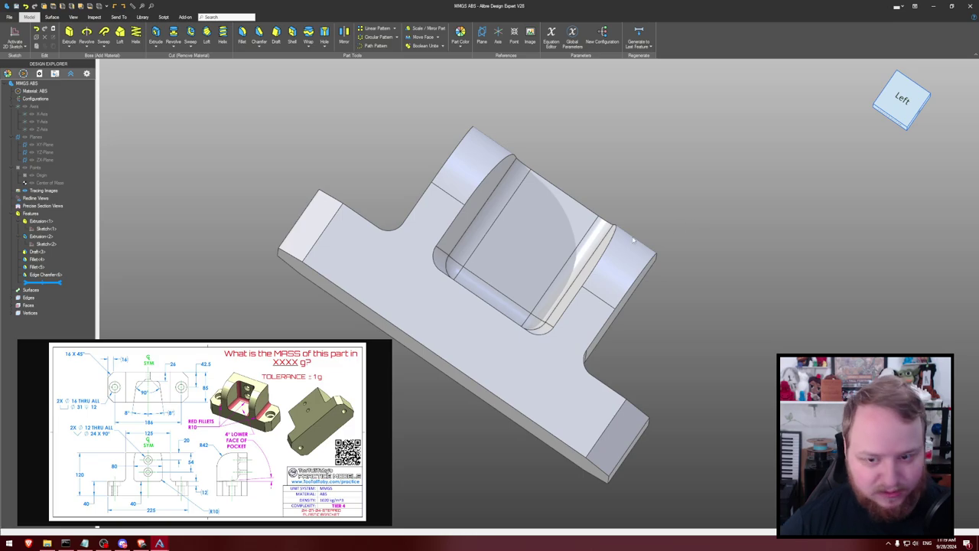
Sketch a 12 mm circle on the pocket floor, vertically aligned and 20 mm from the top edge
click(515, 219)
key(c)
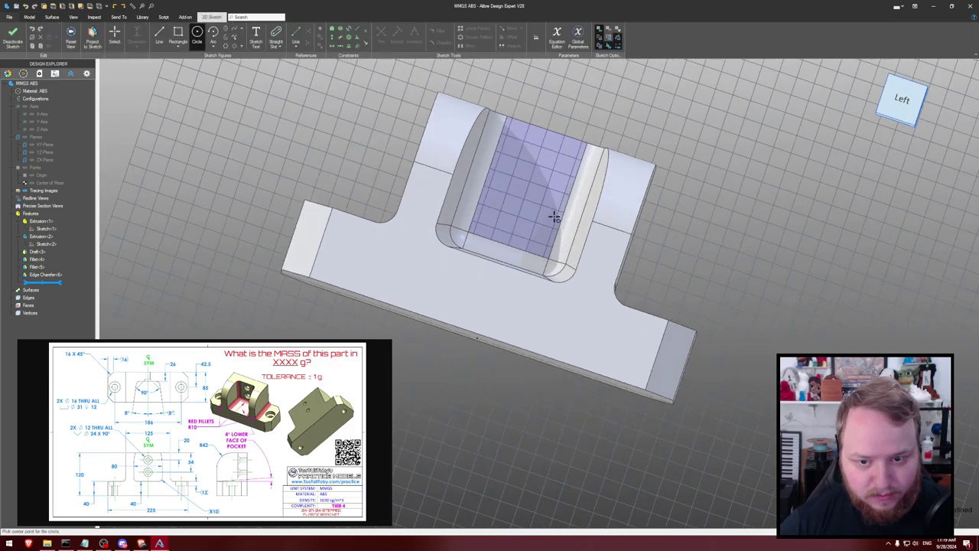
click(535, 157)
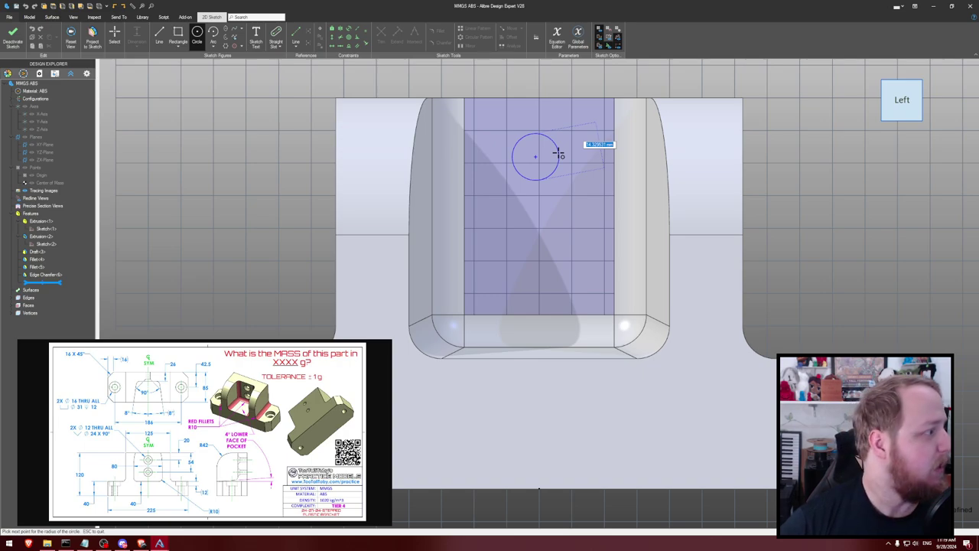
click(559, 153)
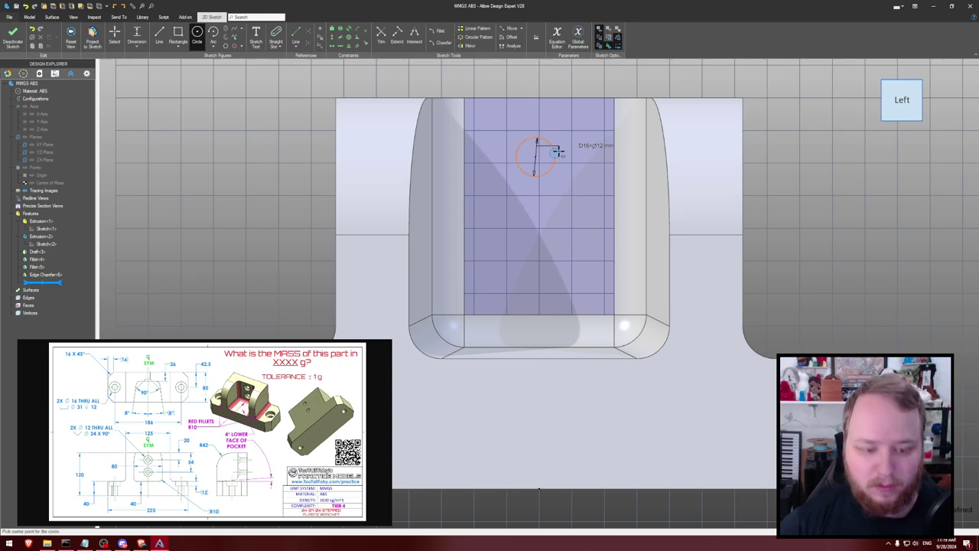
click(536, 155)
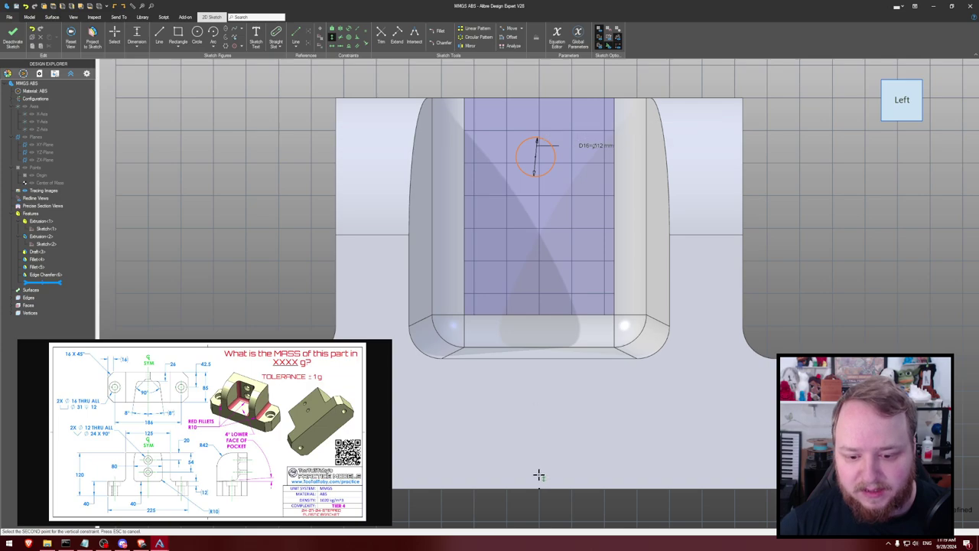
click(539, 478)
key(d)
click(540, 154)
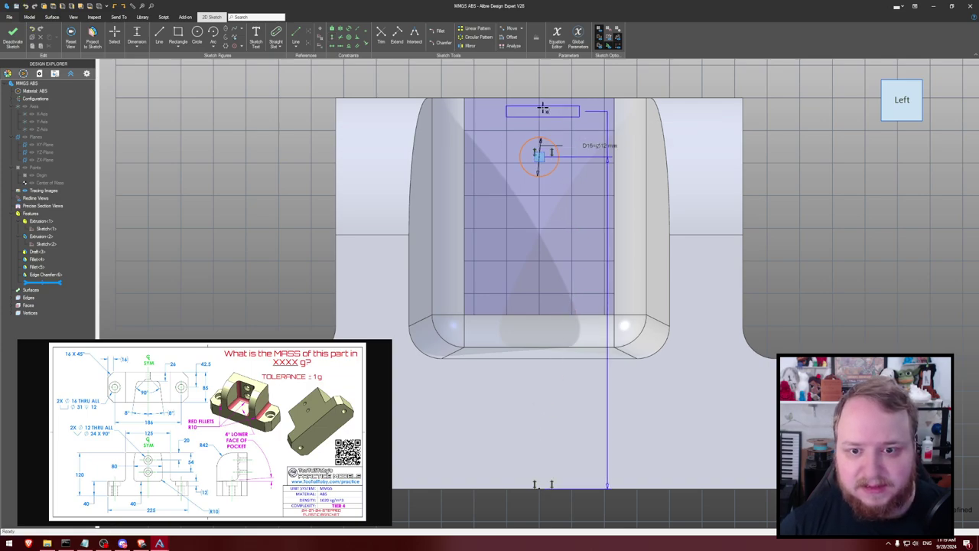
key(Escape)
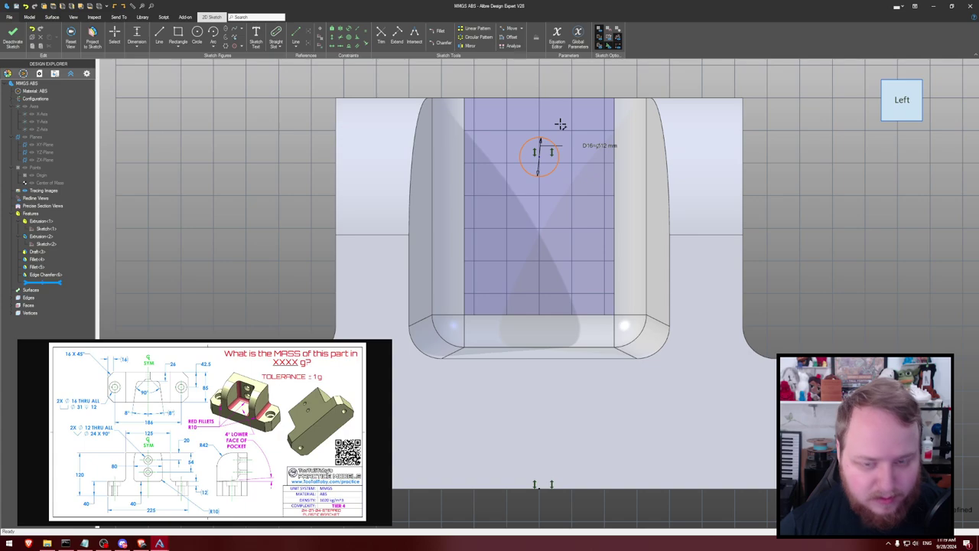
click(539, 154)
click(542, 98)
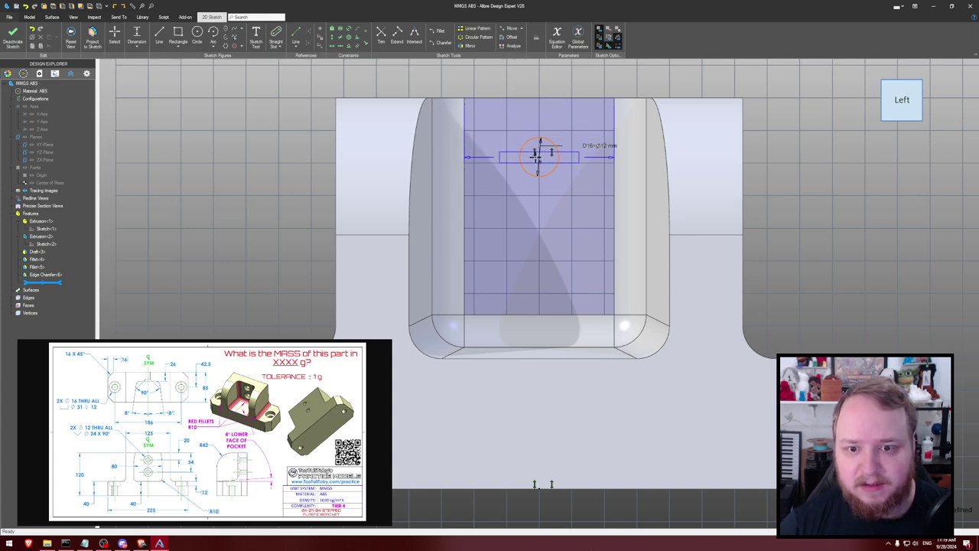
click(586, 132)
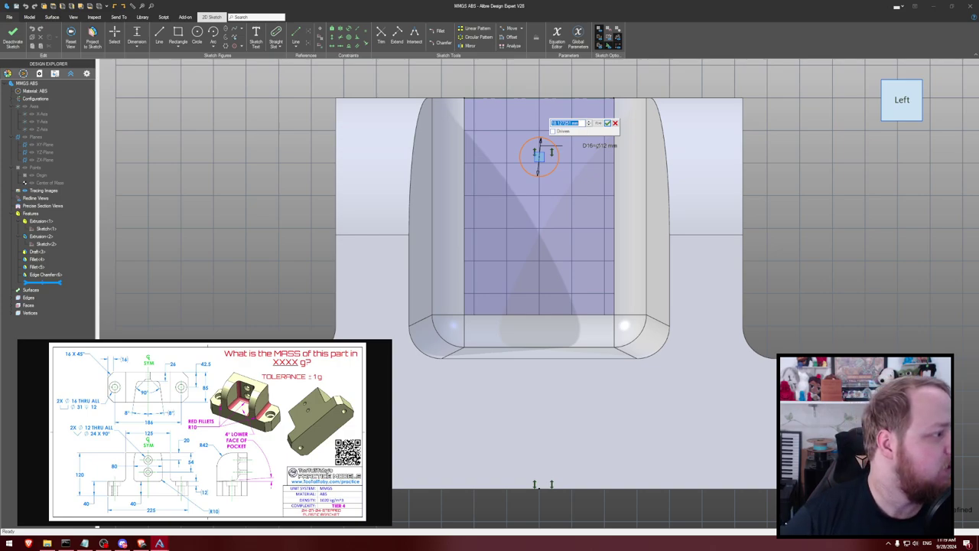
text(20)
key(Return)
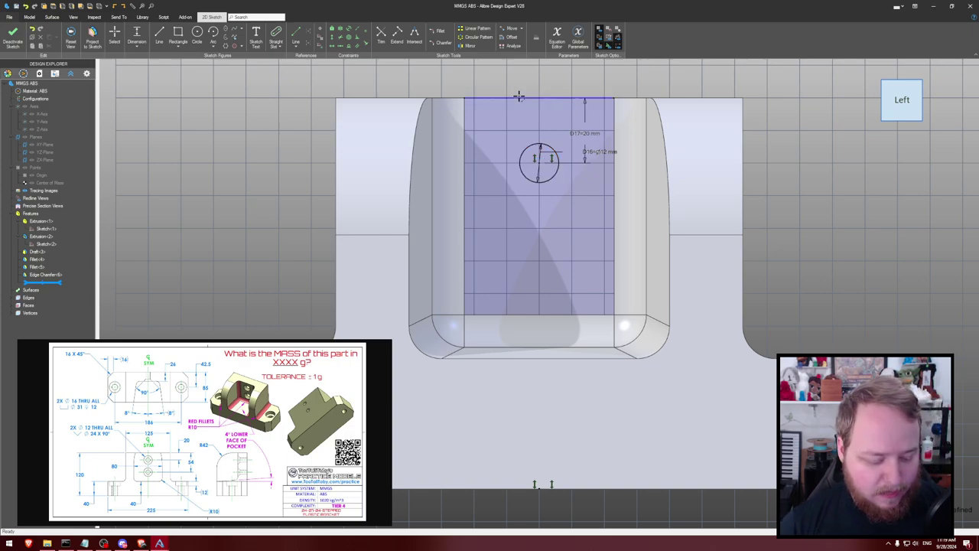
Add a second 12 mm circle 54 mm from the top edge, aligned under the first
key(c)
click(539, 235)
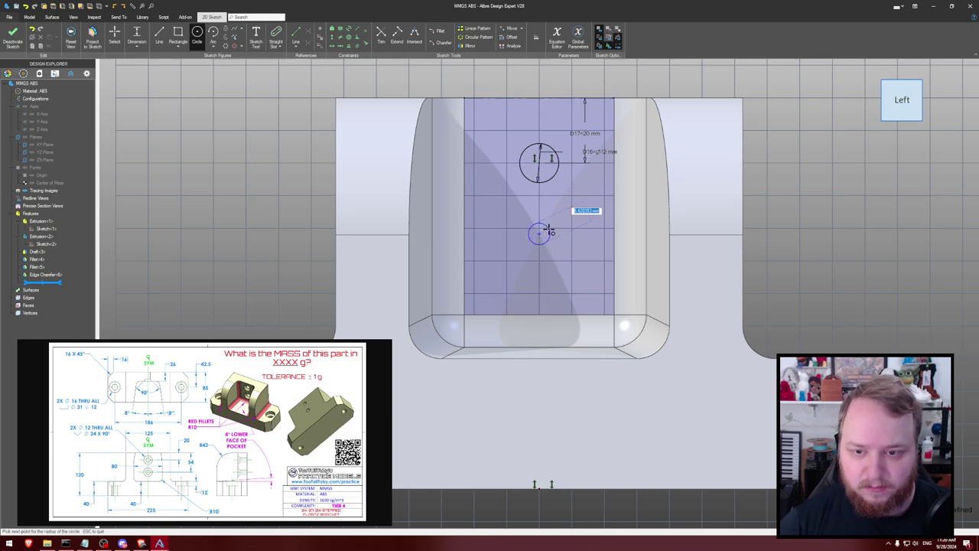
text(12)
key(Return)
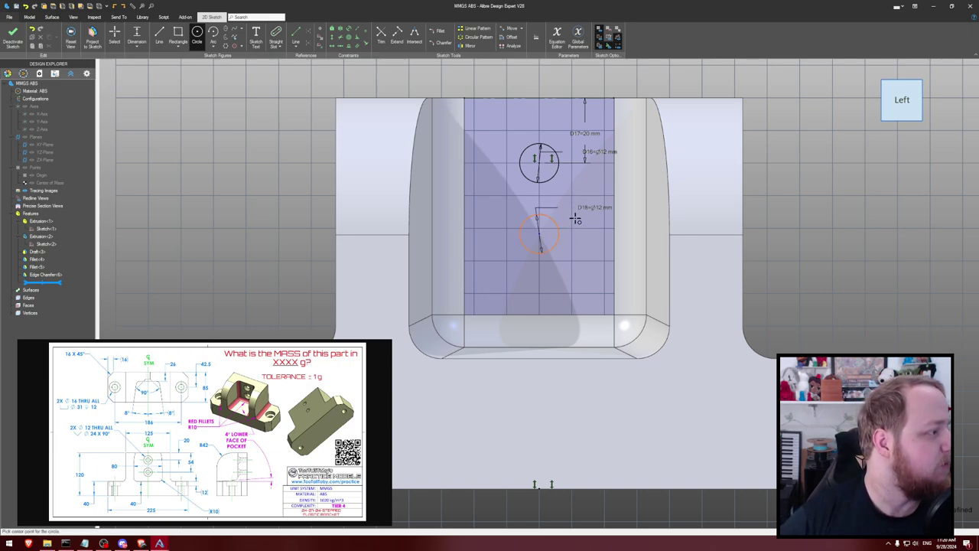
key(d)
click(539, 235)
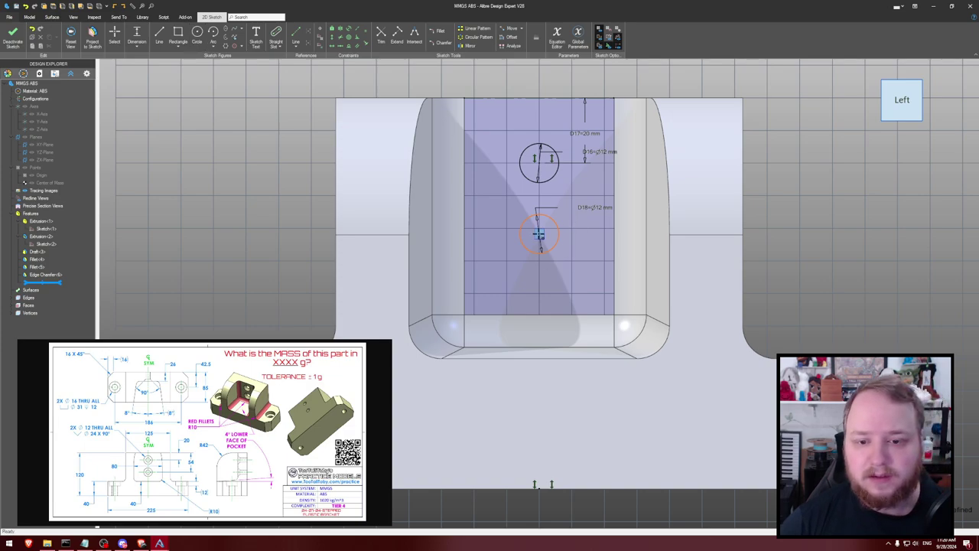
click(506, 100)
click(492, 143)
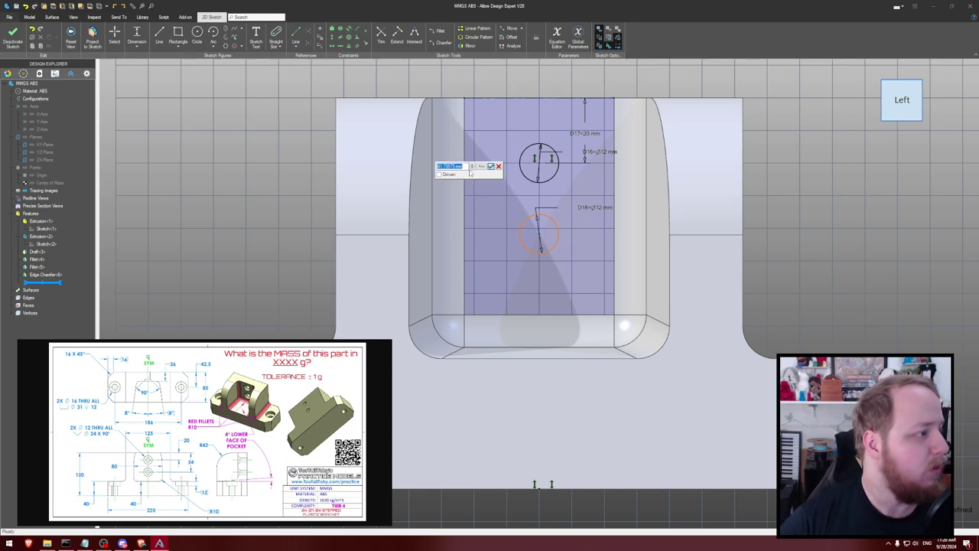
text(54)
key(Return)
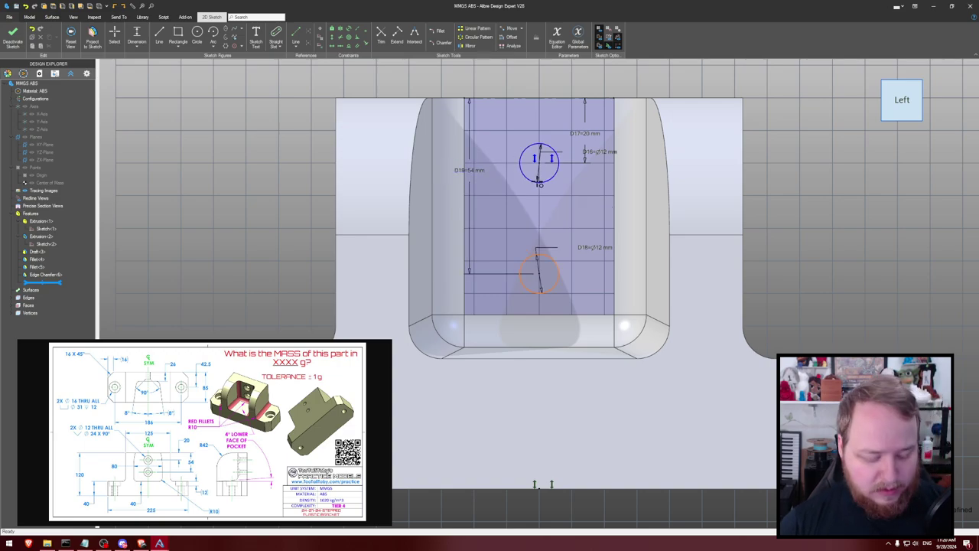
click(540, 265)
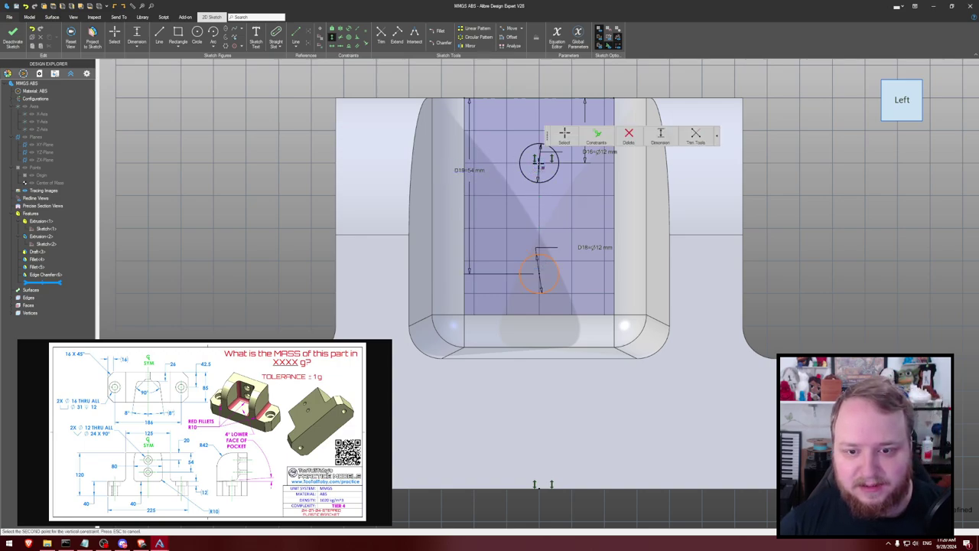
click(536, 264)
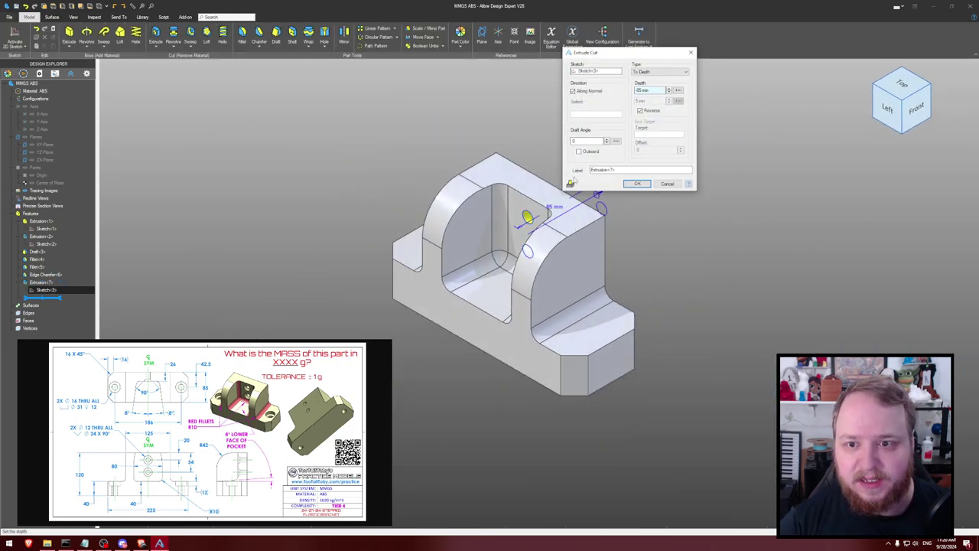
Cut both circles through the pocket floor as Extrusion<7>
click(587, 180)
middle_drag(594, 148, 607, 146)
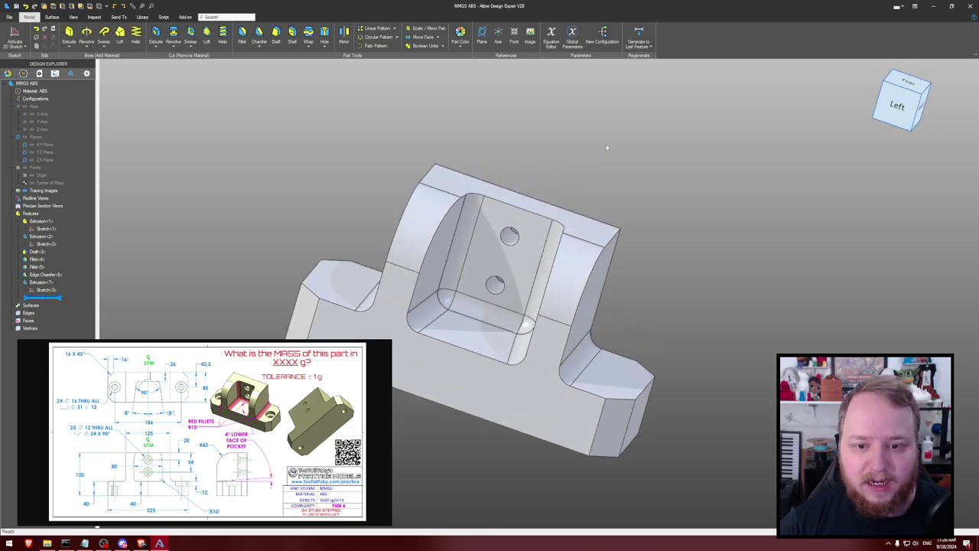
scroll(605, 146, up, 3)
Select both pocket hole edges for a chamfer, entering trial values of 24 and 90
click(259, 35)
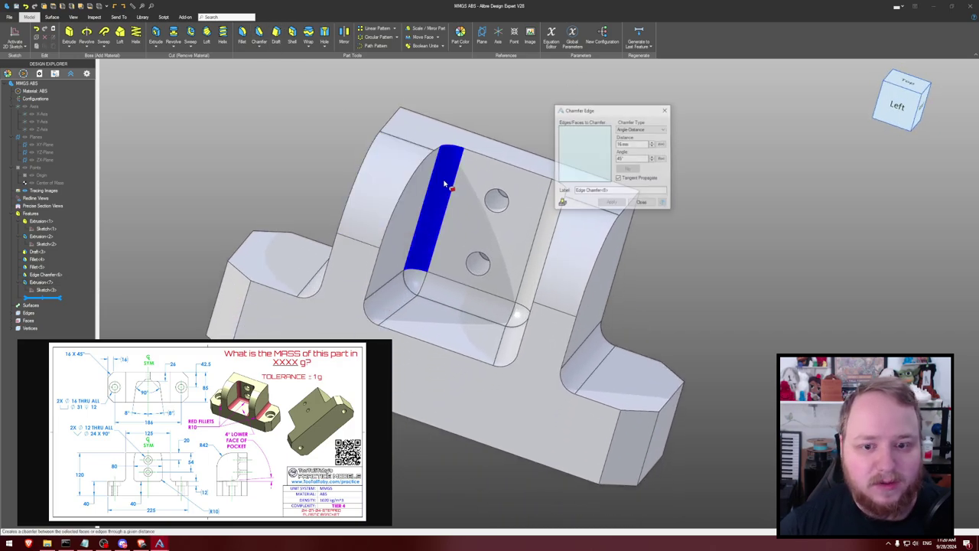
scroll(455, 188, up, 3)
click(517, 205)
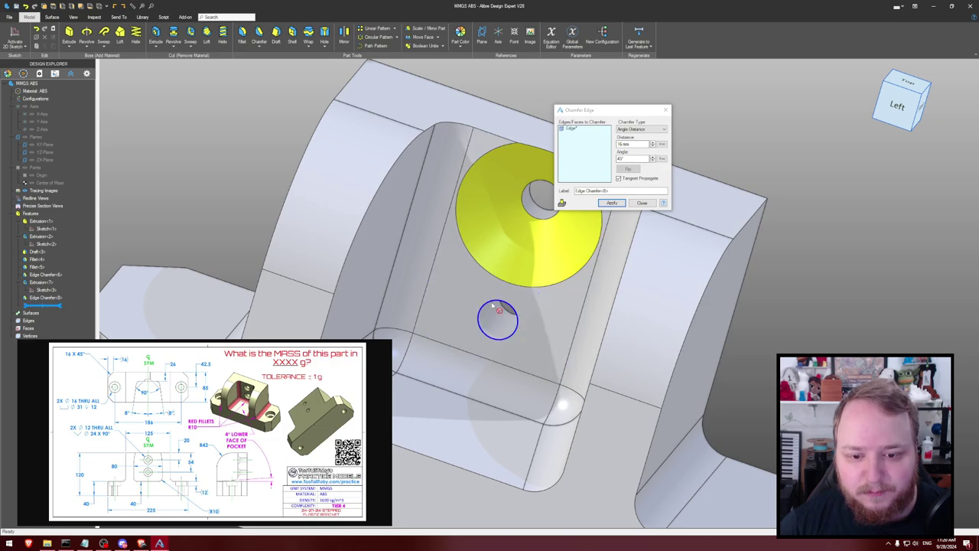
click(495, 316)
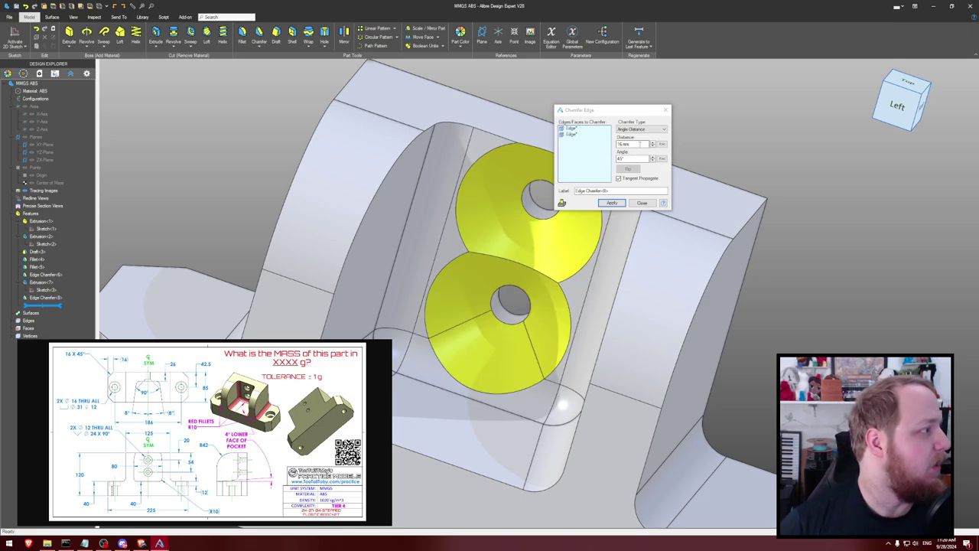
double_click(639, 144)
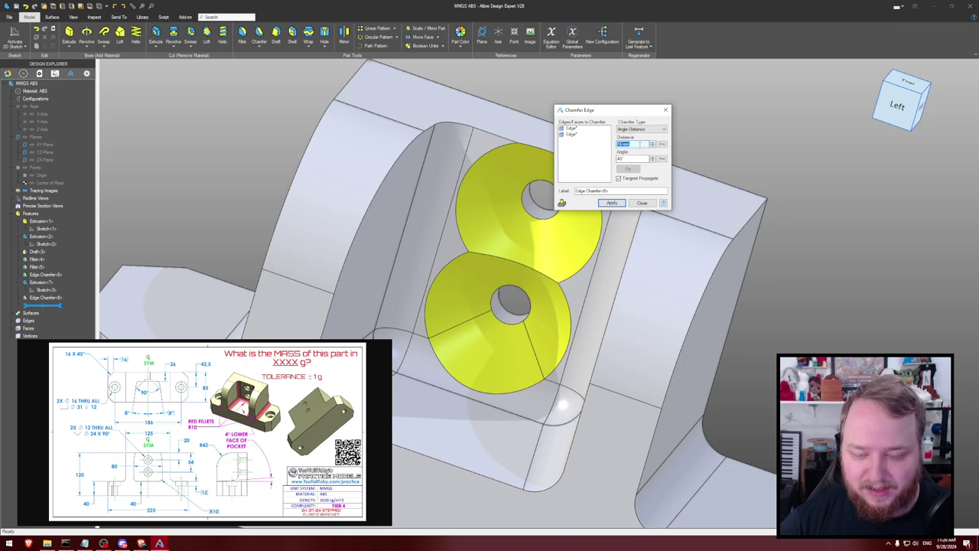
text(24)
key(Tab)
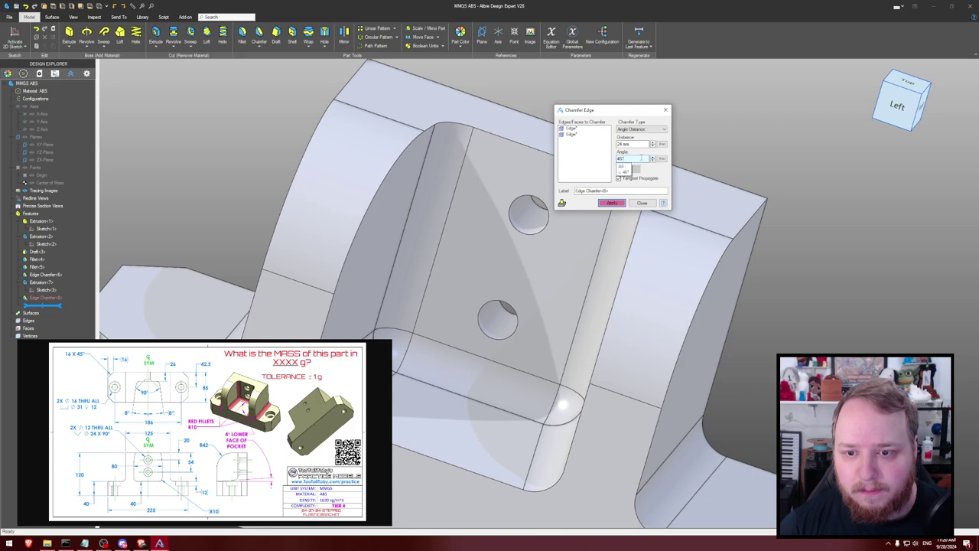
text(90)
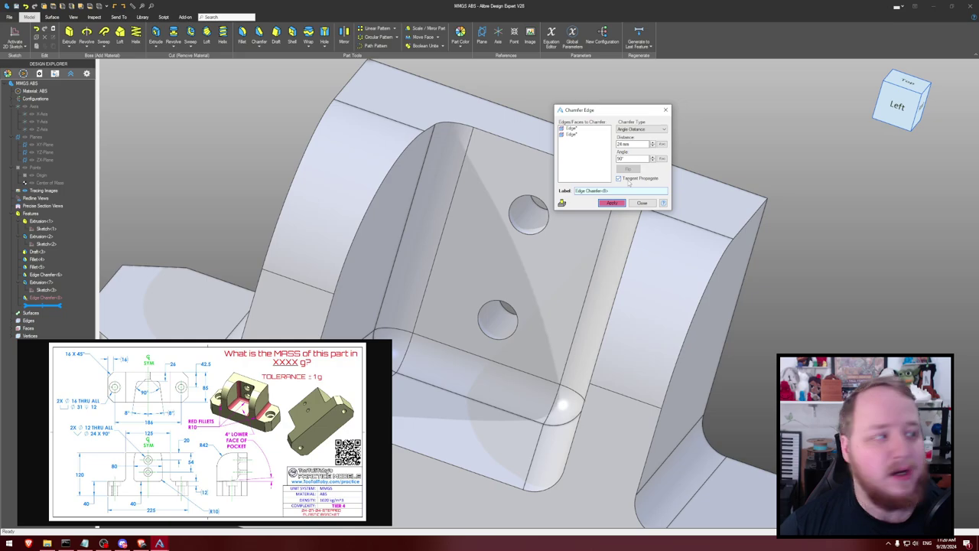
Correct the chamfer to 6 mm at 45° and apply it to both holes
double_click(621, 159)
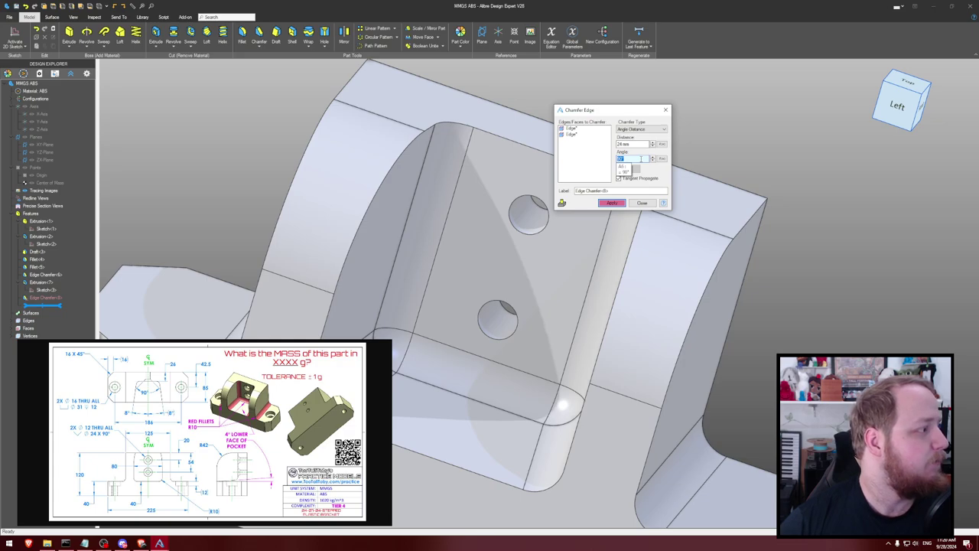
key(shift+Tab)
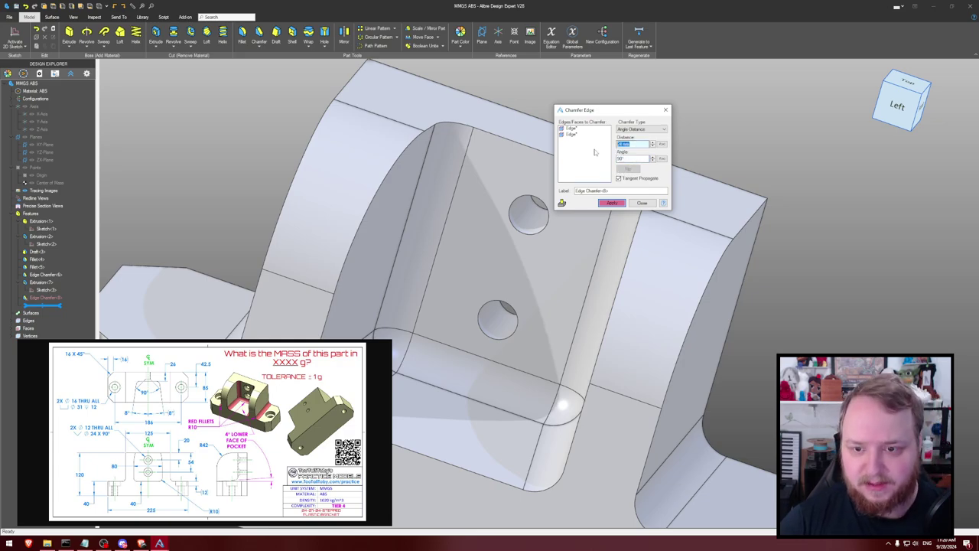
text(12)
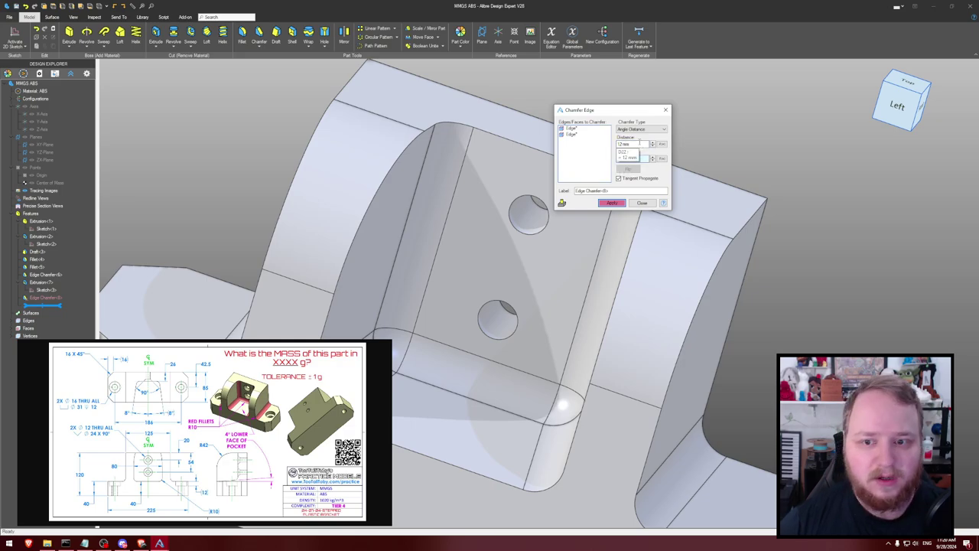
key(Return)
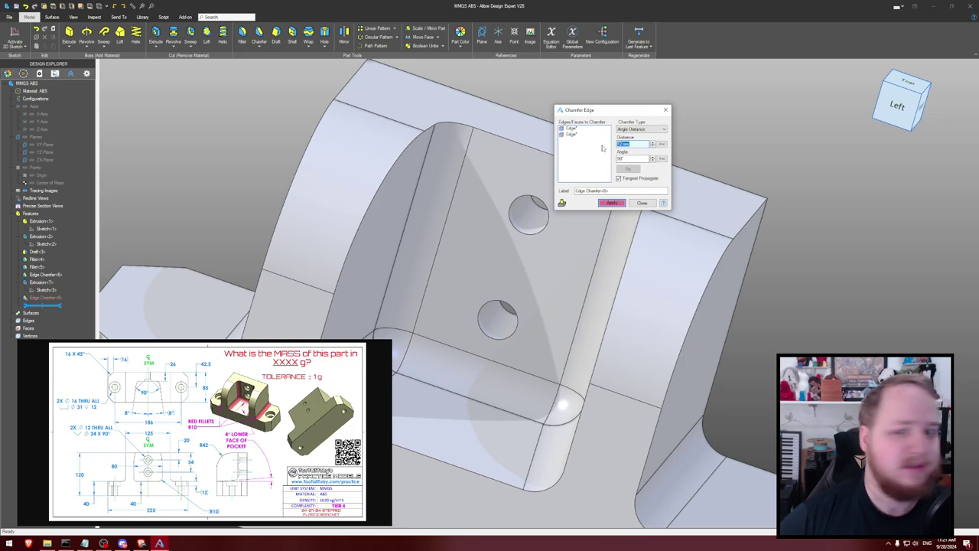
text(6)
key(Tab)
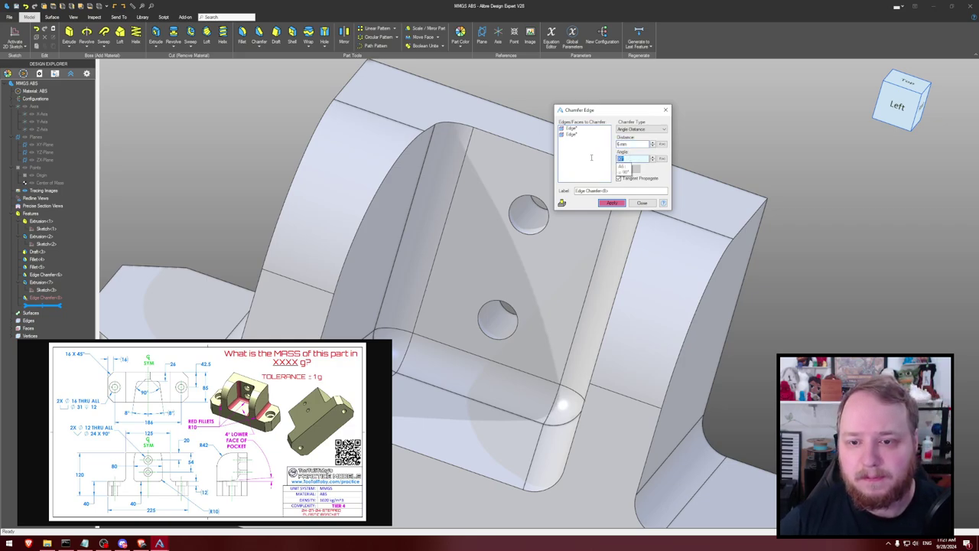
text(45)
click(616, 192)
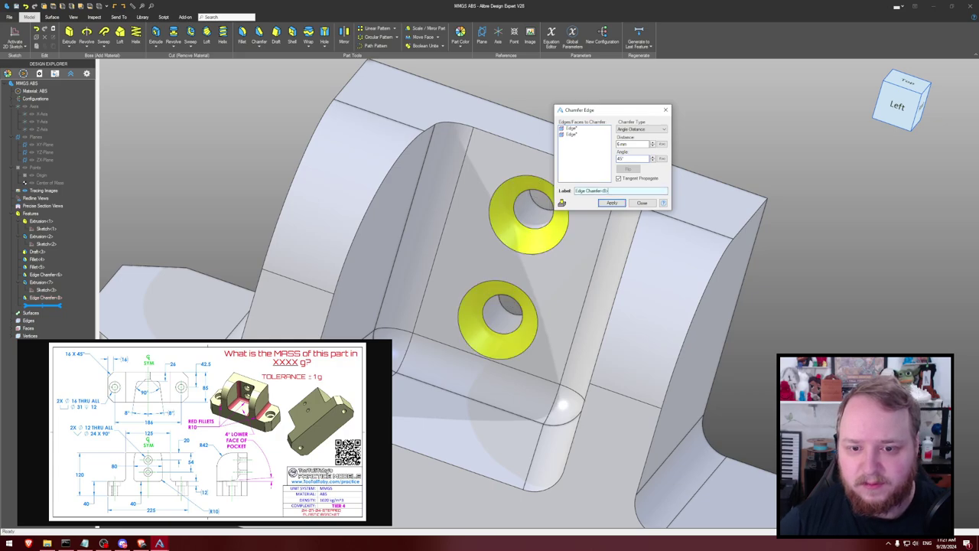
click(612, 203)
click(641, 202)
middle_drag(718, 124, 677, 127)
Sketch two end-hole circles on the end faces, one at the top and one at the bottom
click(546, 189)
key(s)
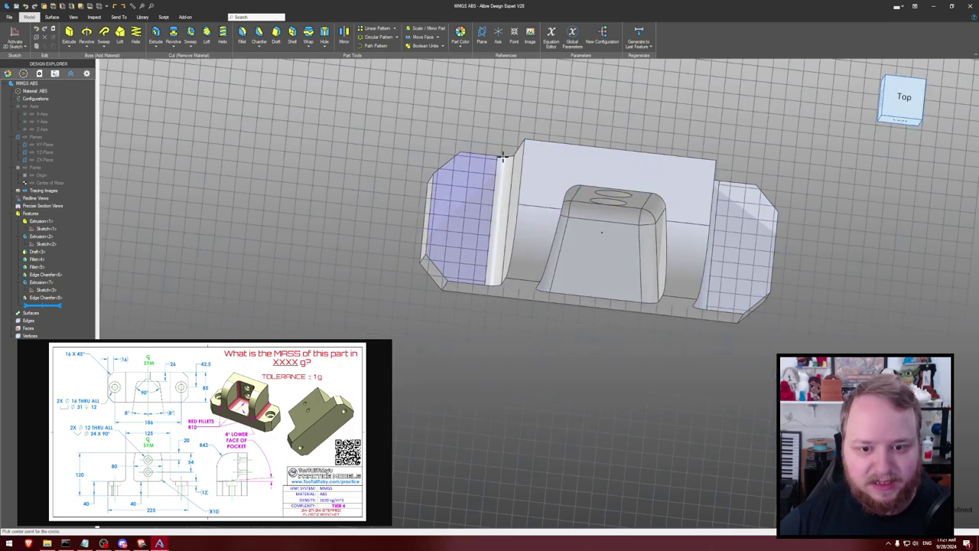
key(c)
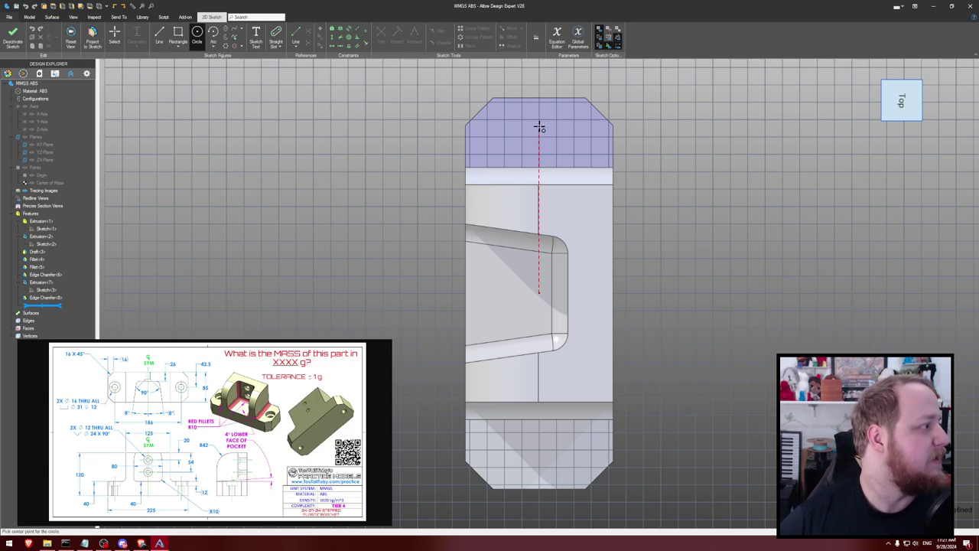
click(539, 127)
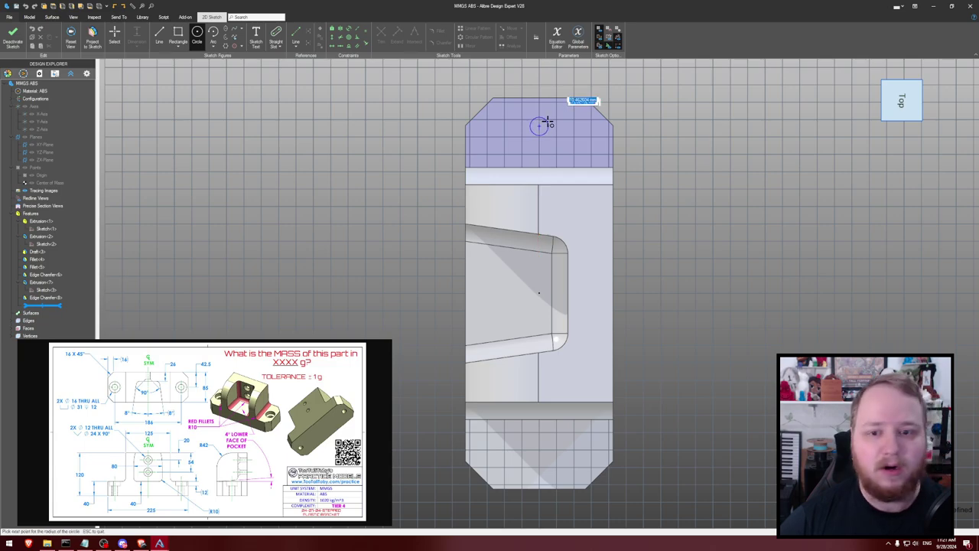
click(547, 121)
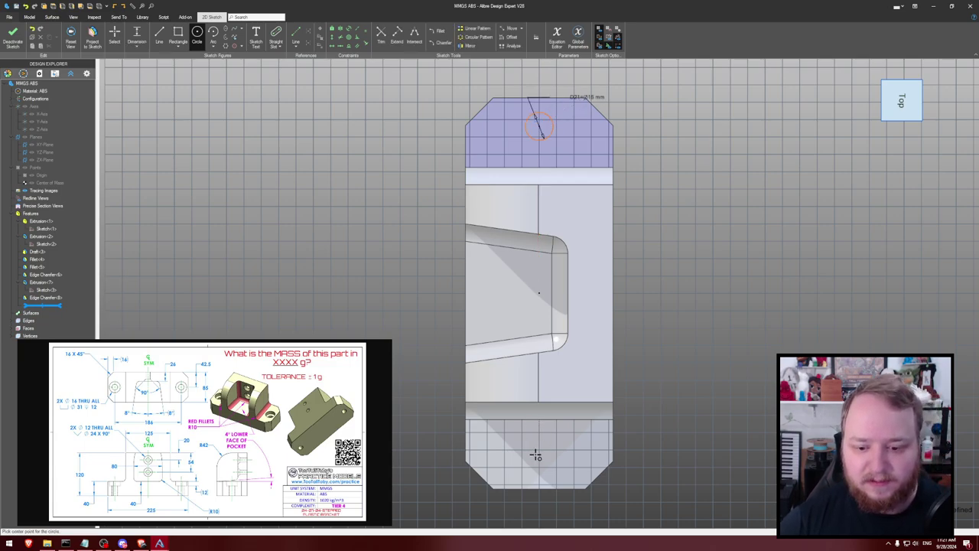
click(538, 459)
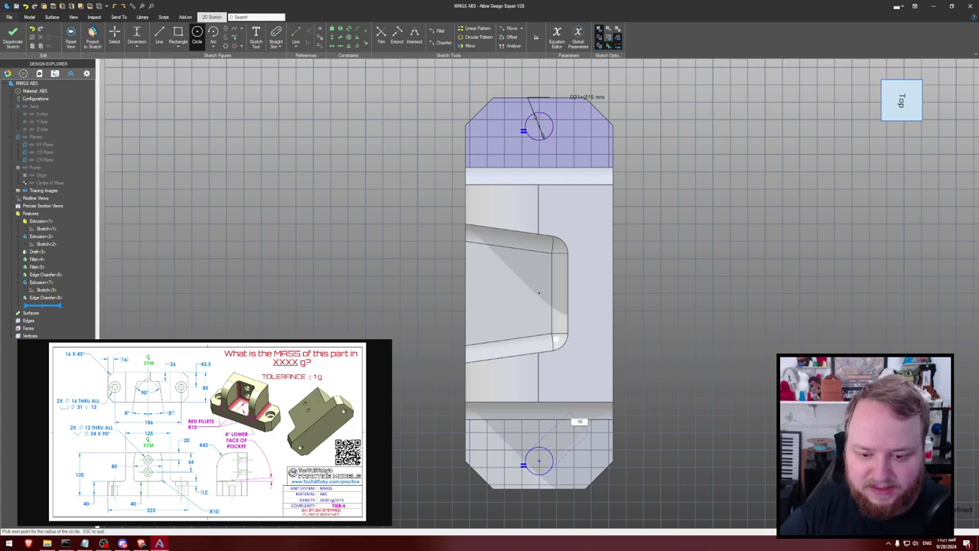
click(547, 452)
key(Escape)
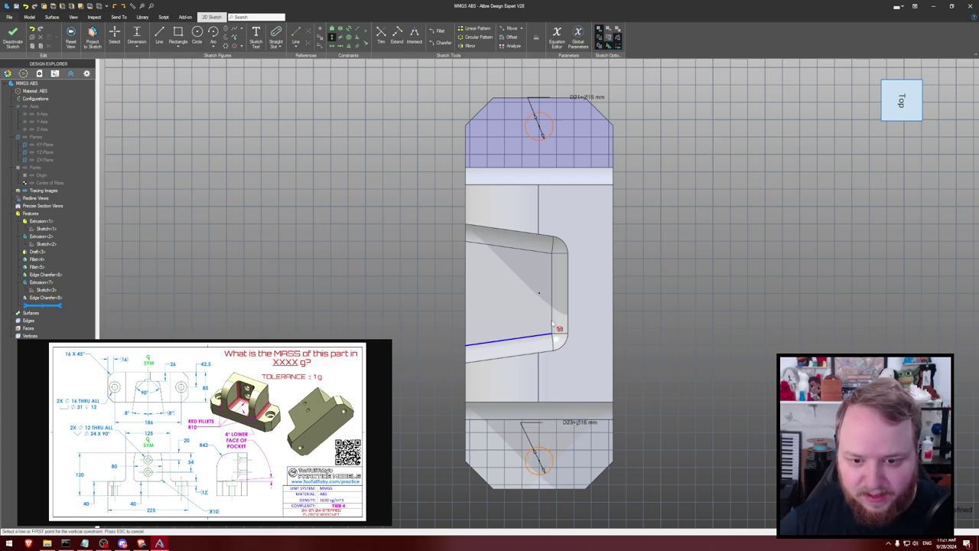
Align the top circle vertically with the part centre and dimension the centres 186 mm apart
click(538, 293)
click(538, 128)
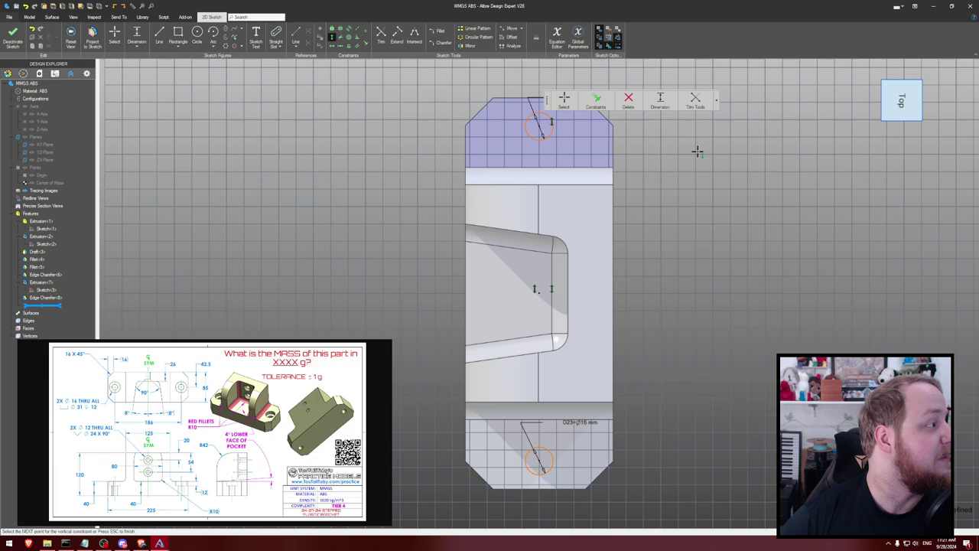
key(Escape)
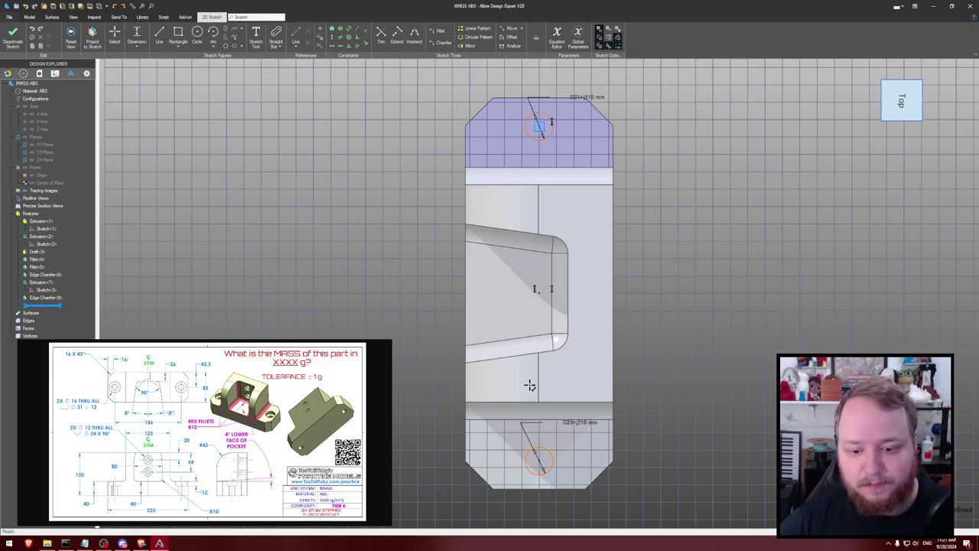
click(539, 461)
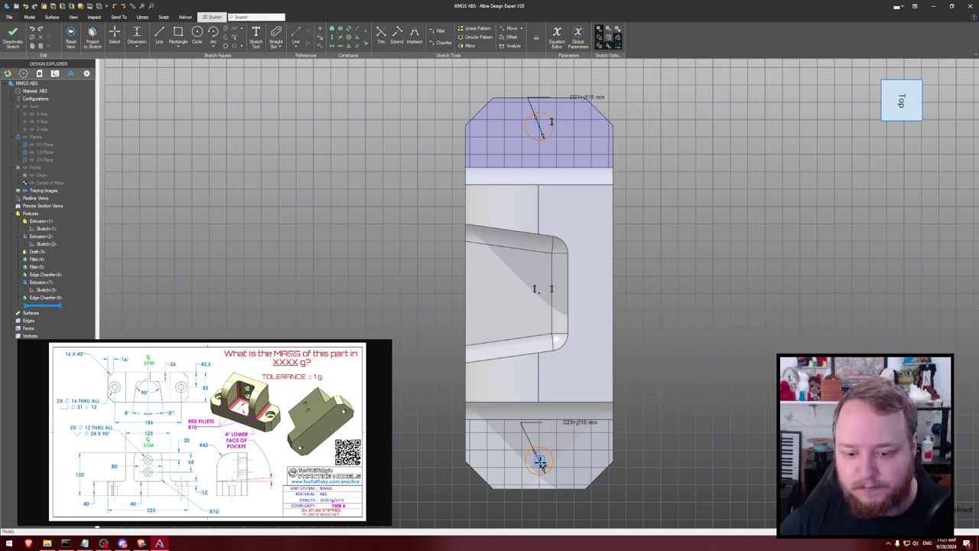
click(540, 128)
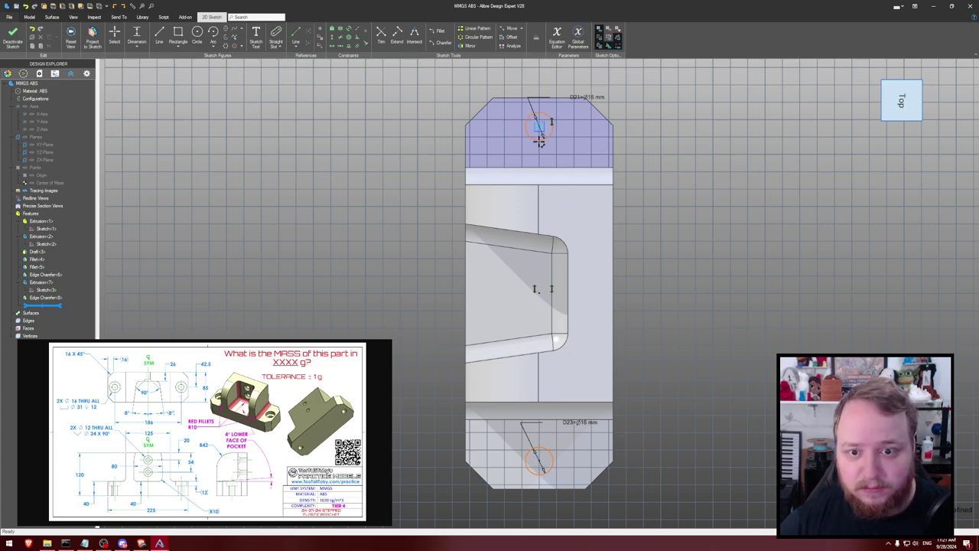
click(538, 461)
click(753, 298)
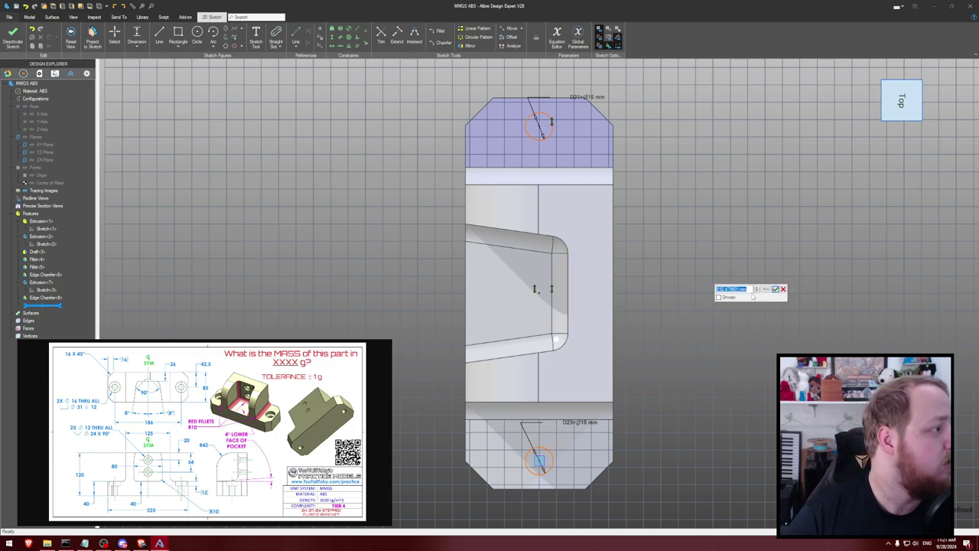
text(186)
key(Return)
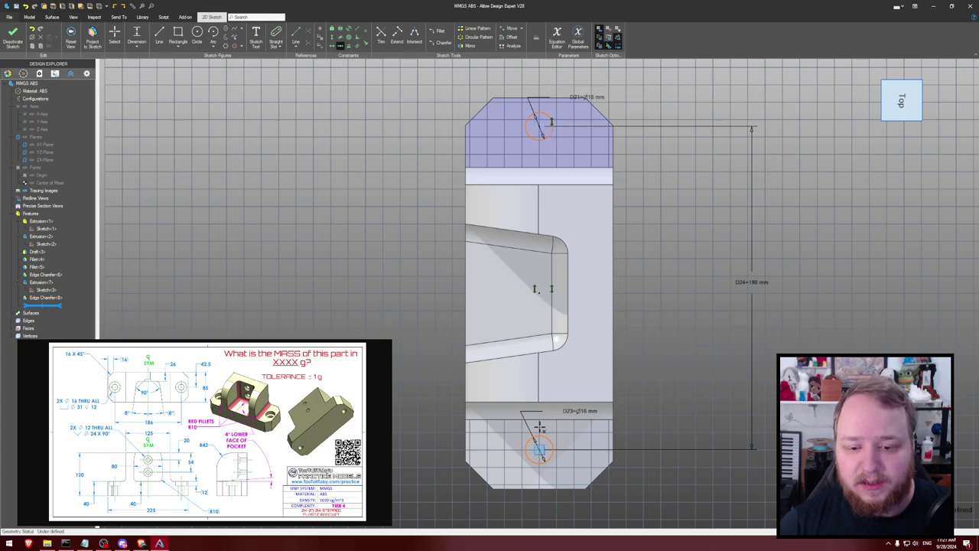
Align the bottom circle under the centre point and extrude-cut both holes through the part
click(539, 291)
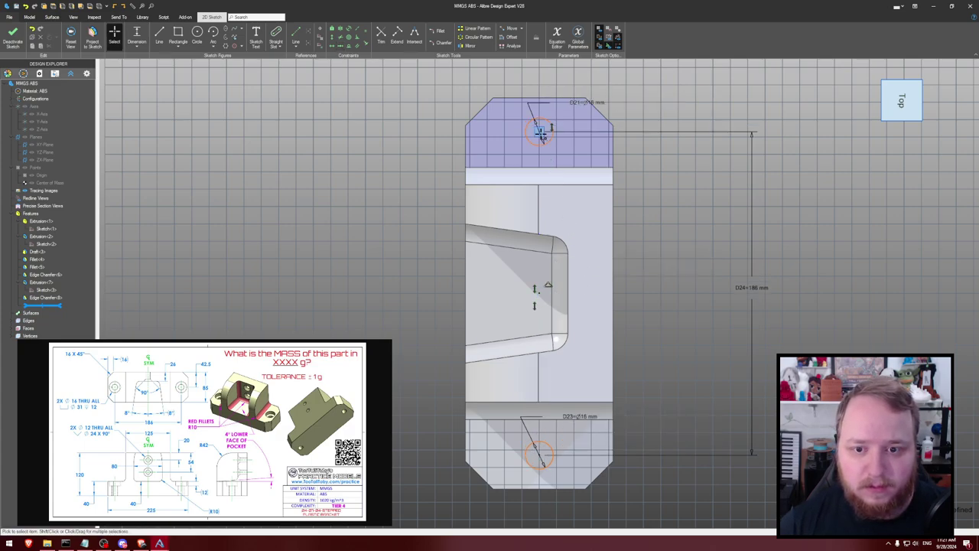
drag(542, 135, 496, 139)
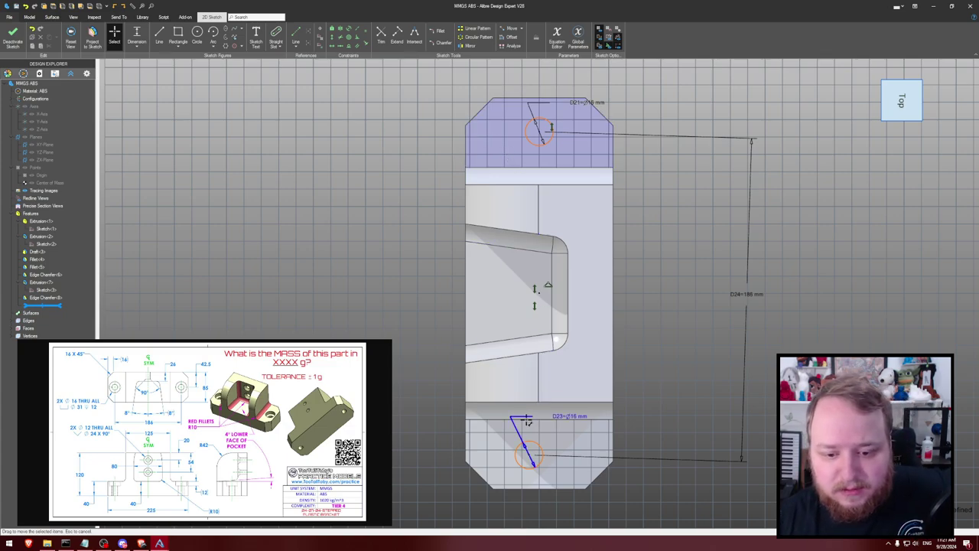
drag(528, 455, 494, 451)
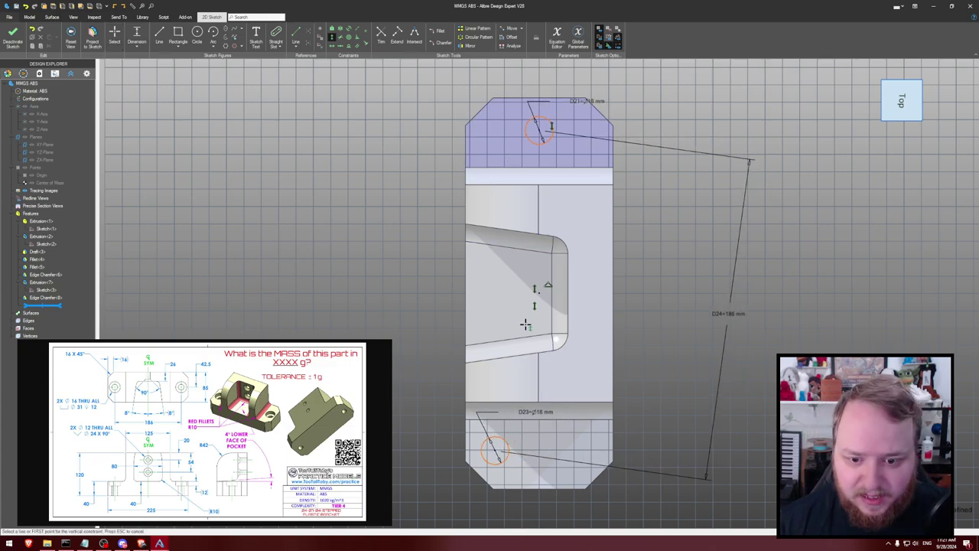
click(537, 291)
click(495, 451)
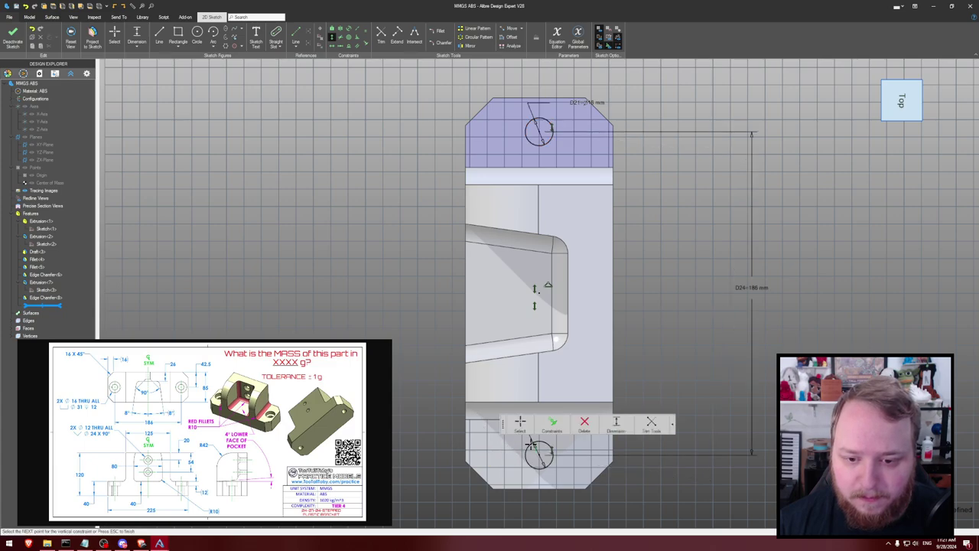
key(Escape)
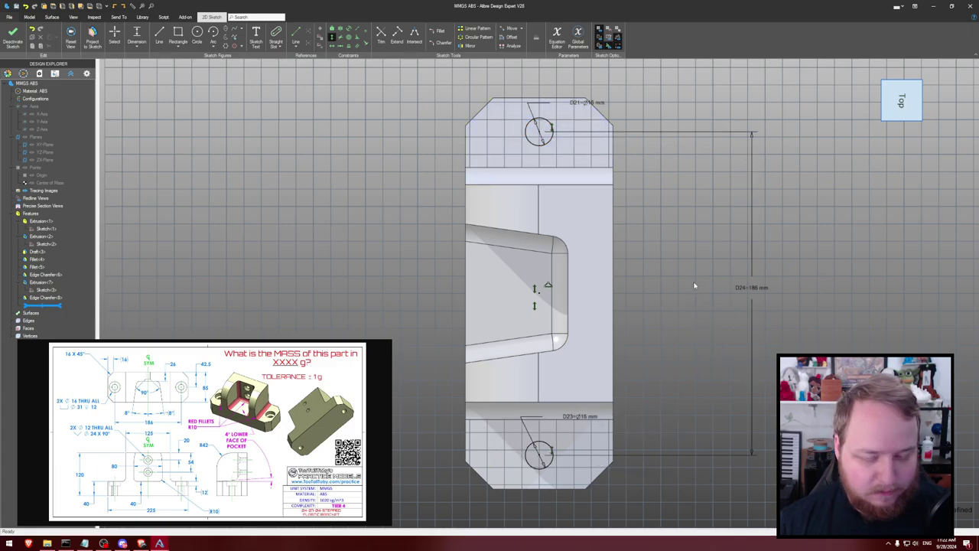
key(ctrl+e)
key(Return)
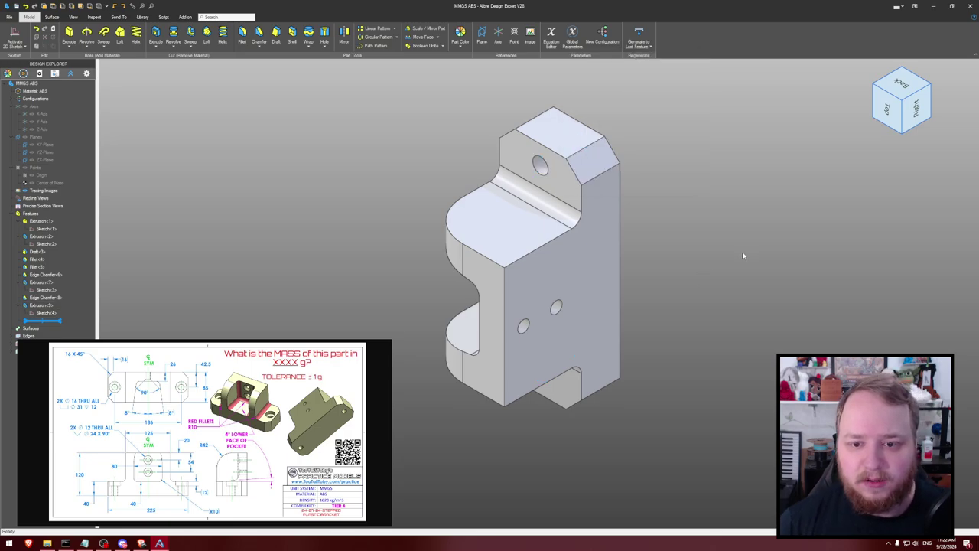
Sketch two 31 mm diameter circles on the top face over the end holes
middle_drag(743, 255, 759, 246)
click(586, 185)
key(c)
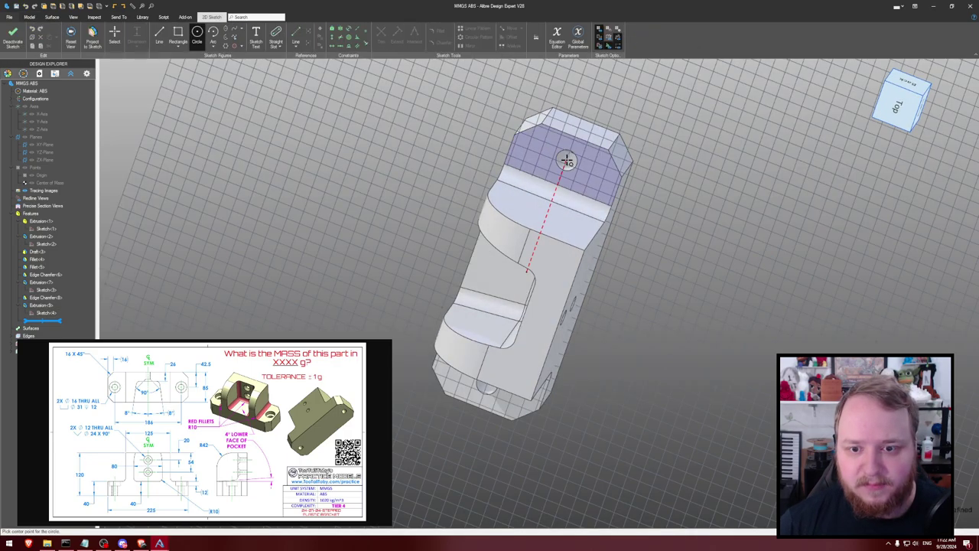
click(566, 159)
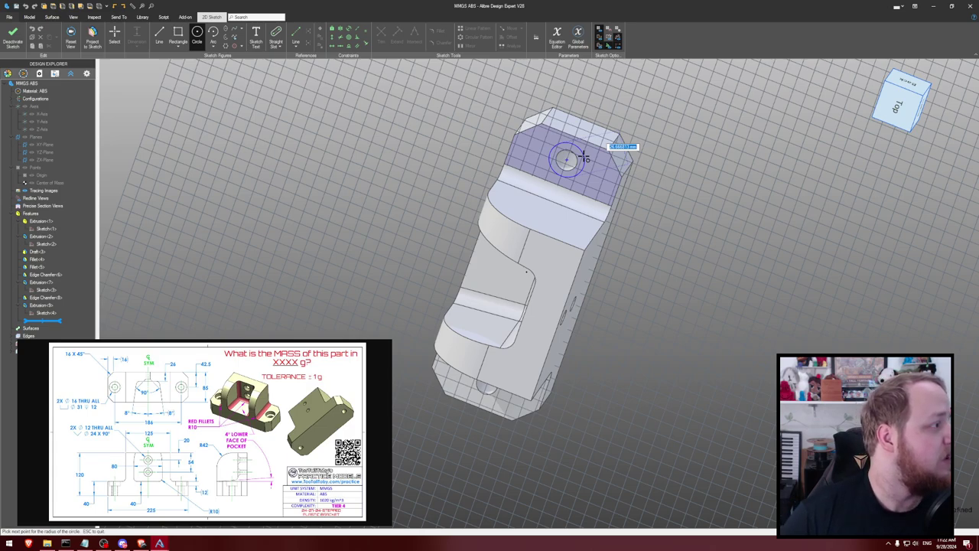
text(31)
key(Return)
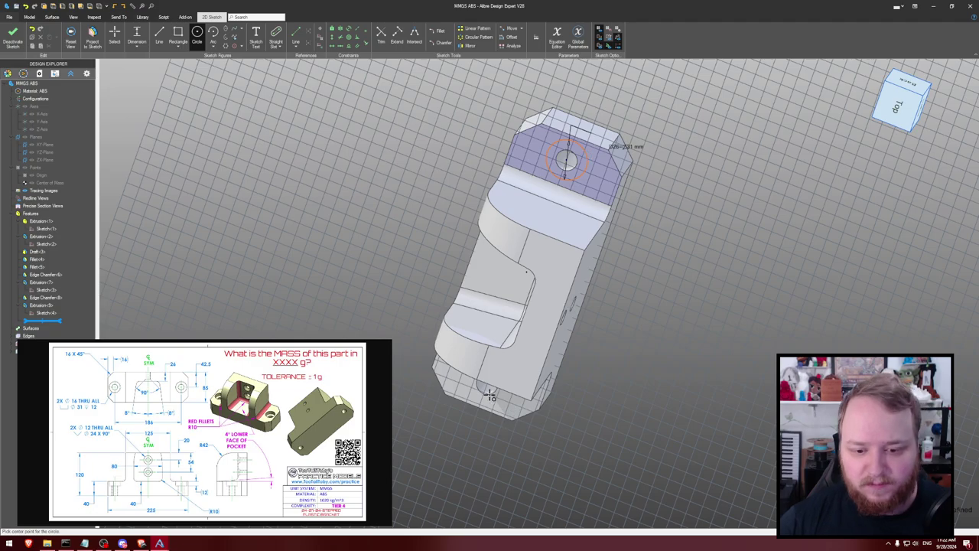
click(487, 389)
text(31)
key(Return)
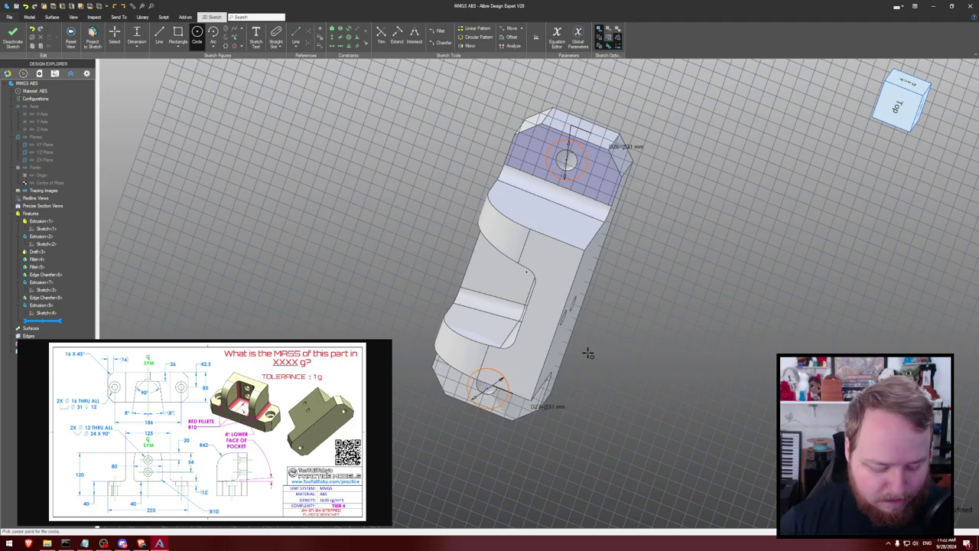
Make the circles concentric with the holes and extrude-cut them 12 mm deep
key(ctrl+shift+t)
click(536, 452)
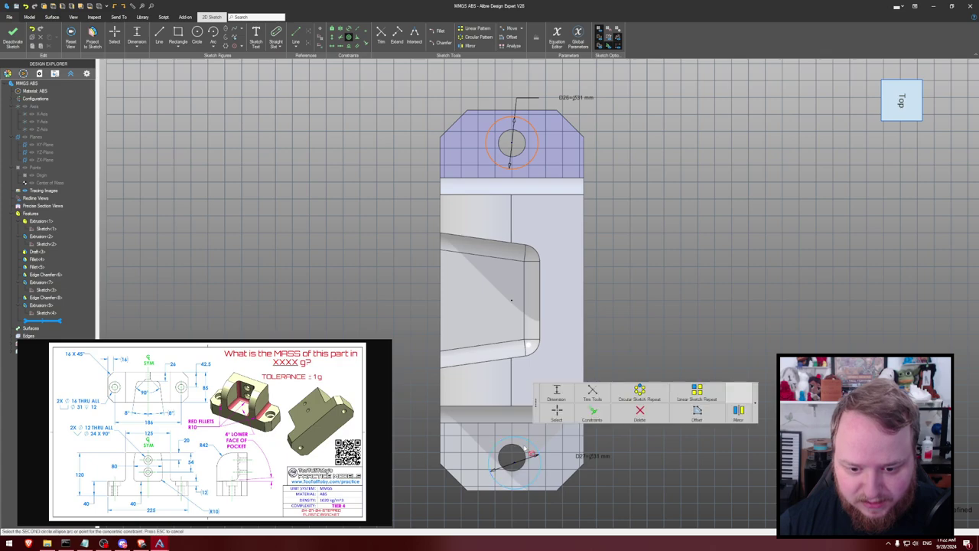
click(546, 417)
right_click(526, 157)
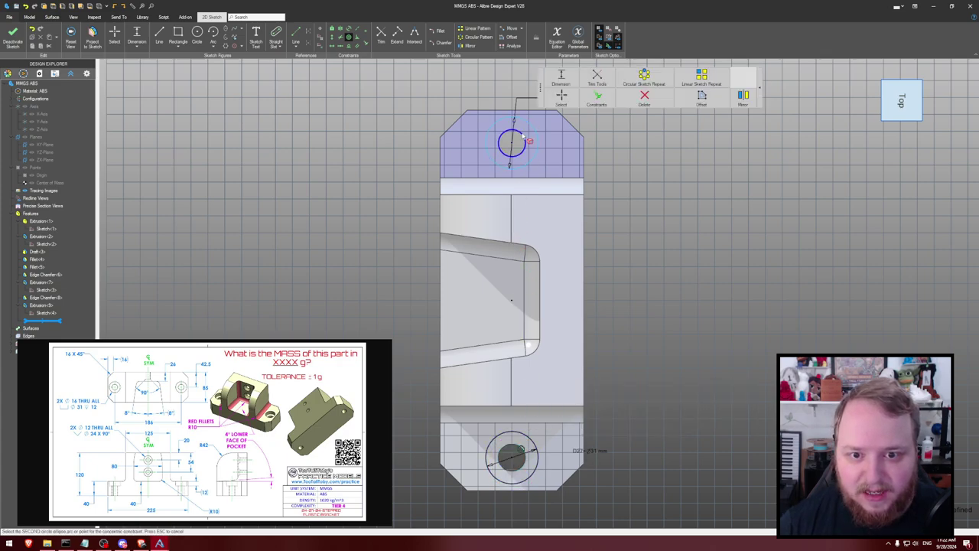
click(663, 159)
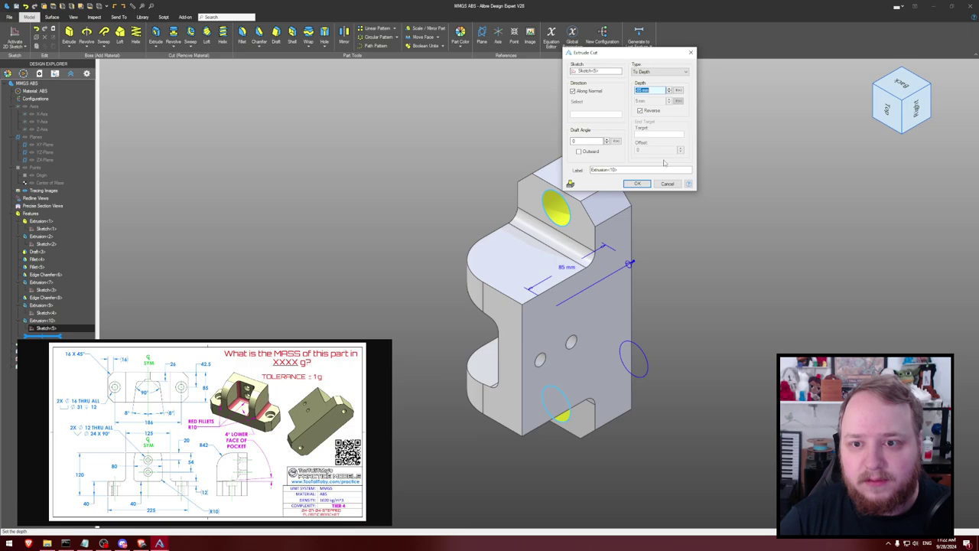
text(12)
key(Return)
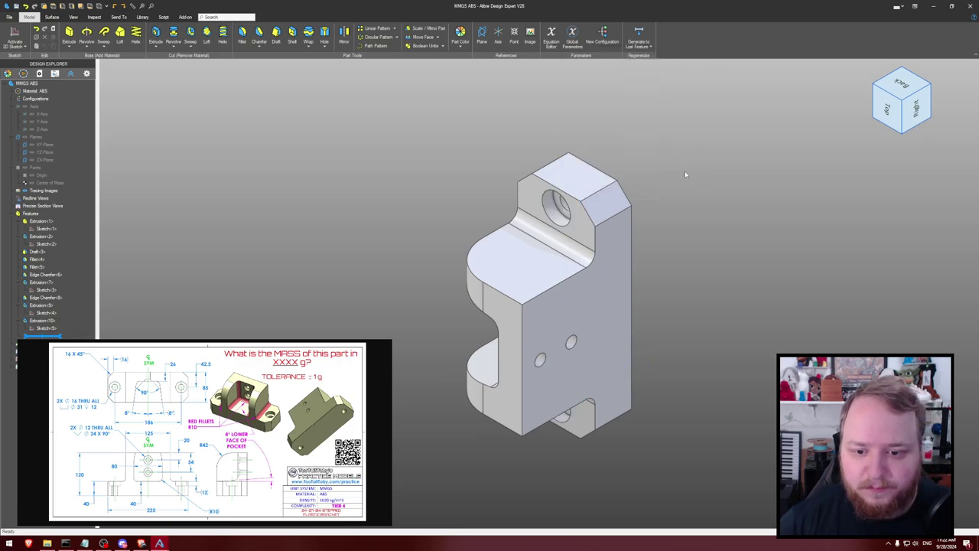
middle_drag(664, 158, 733, 174)
Read the 1243.1028 g mass in Physical Properties, close it, and orbit to inspect the bracket
key(ctrl+shift+p)
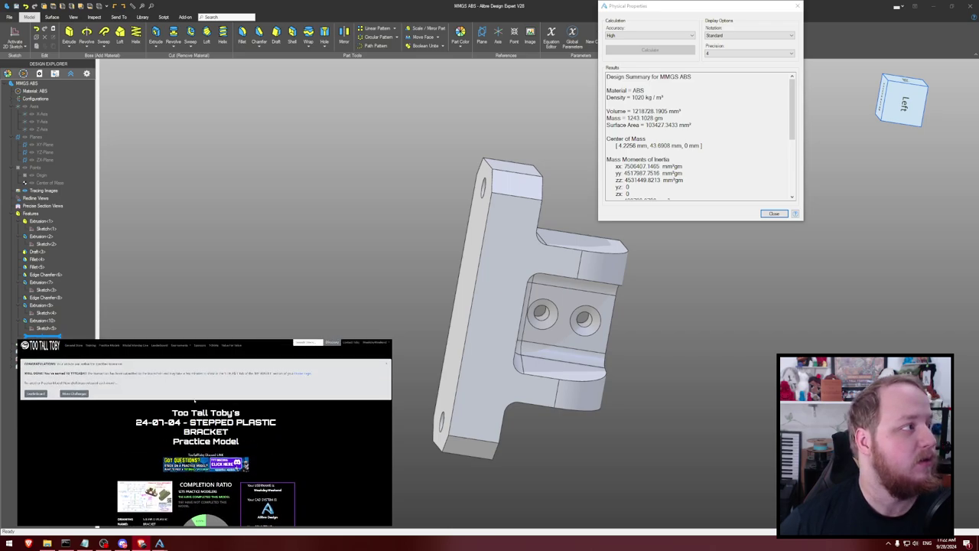
click(774, 213)
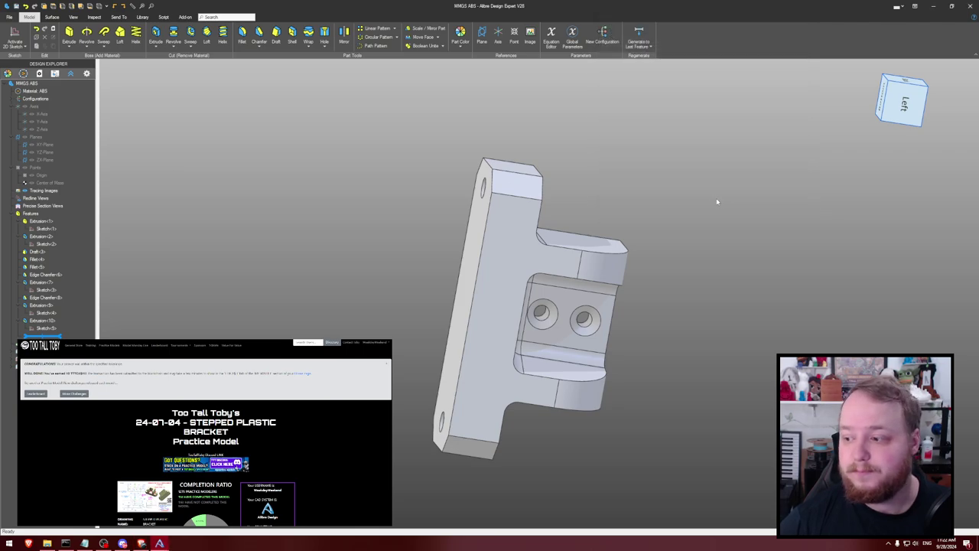
middle_drag(706, 201, 688, 223)
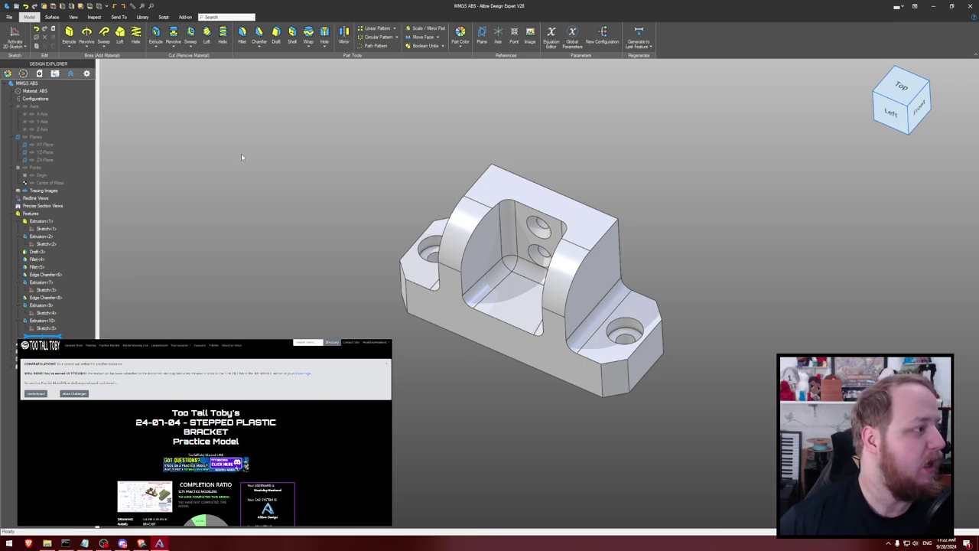
middle_drag(241, 157, 273, 157)
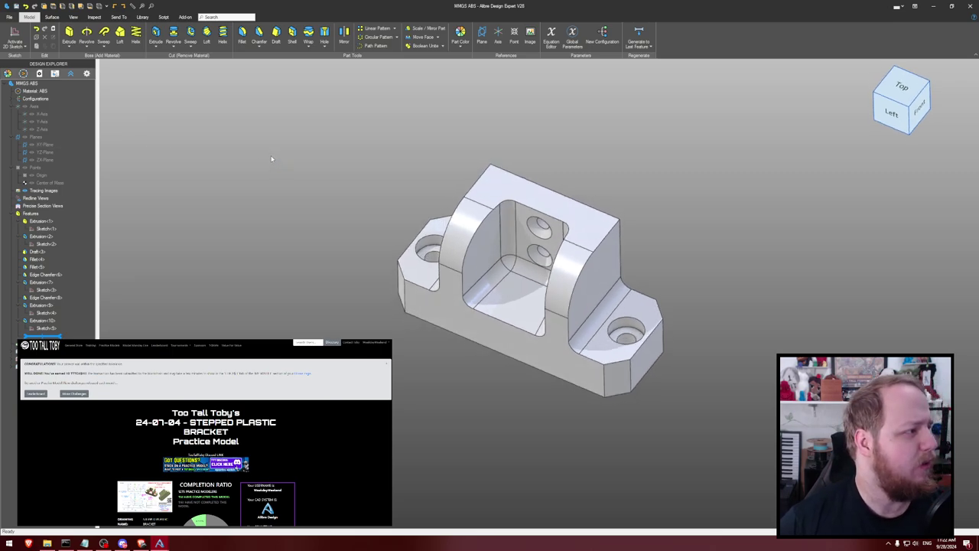
Name the file 240704 and save it into the TTT challenges folder
key(ctrl+s)
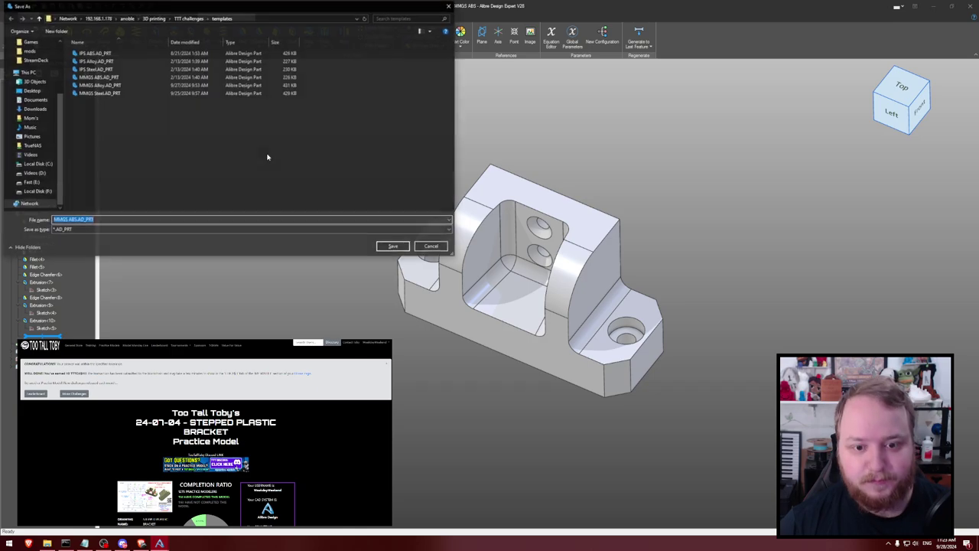
text(04)
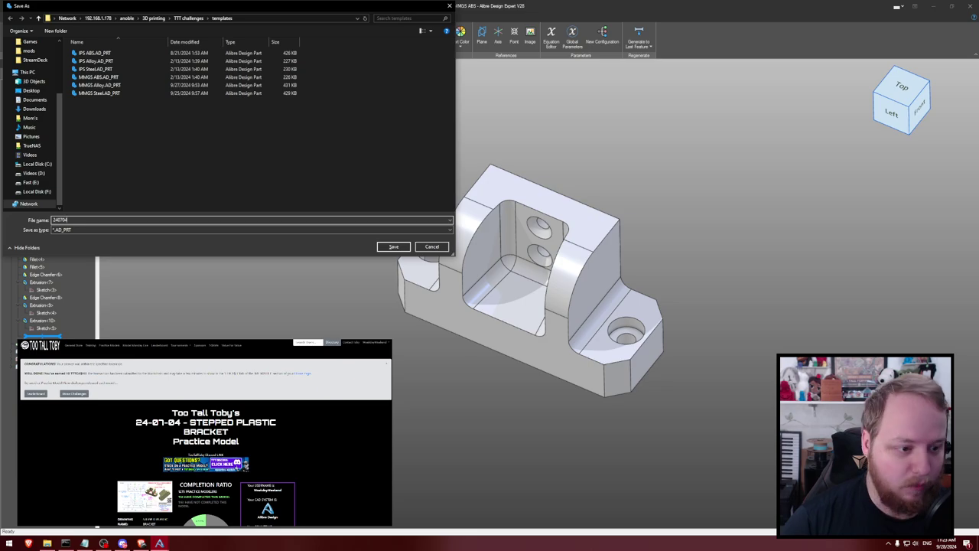
click(191, 17)
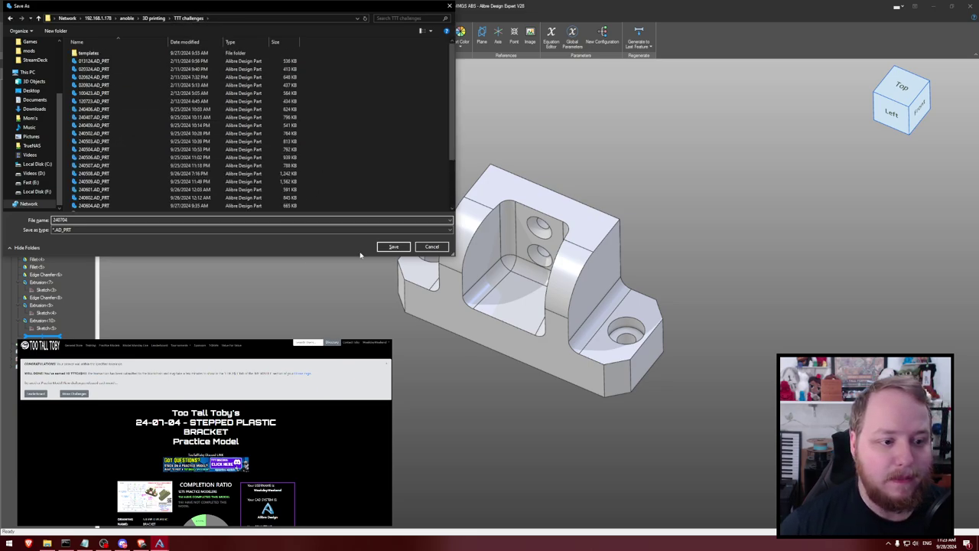
click(393, 246)
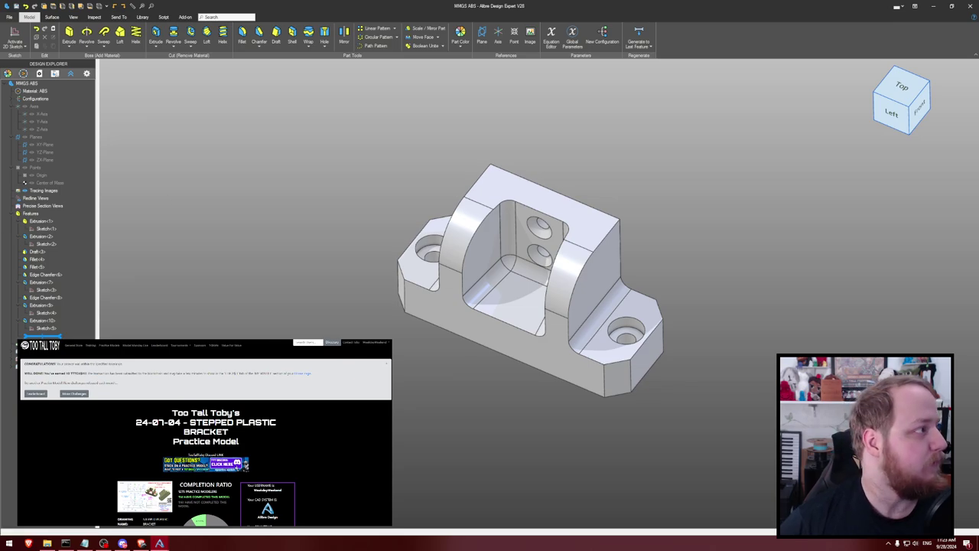
Close the bracket part and open the 24-07-05 practice model page, starting its timer
click(109, 345)
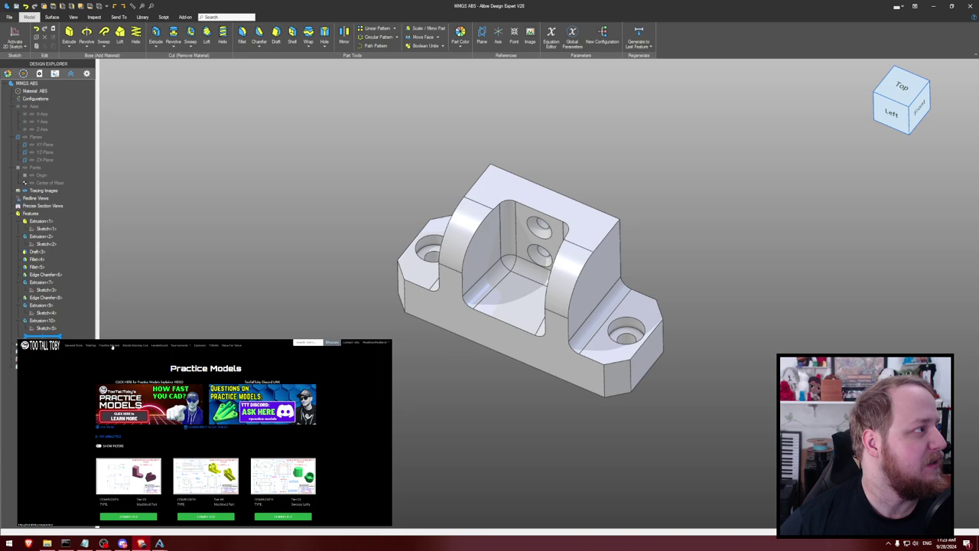
scroll(249, 454, down, 10)
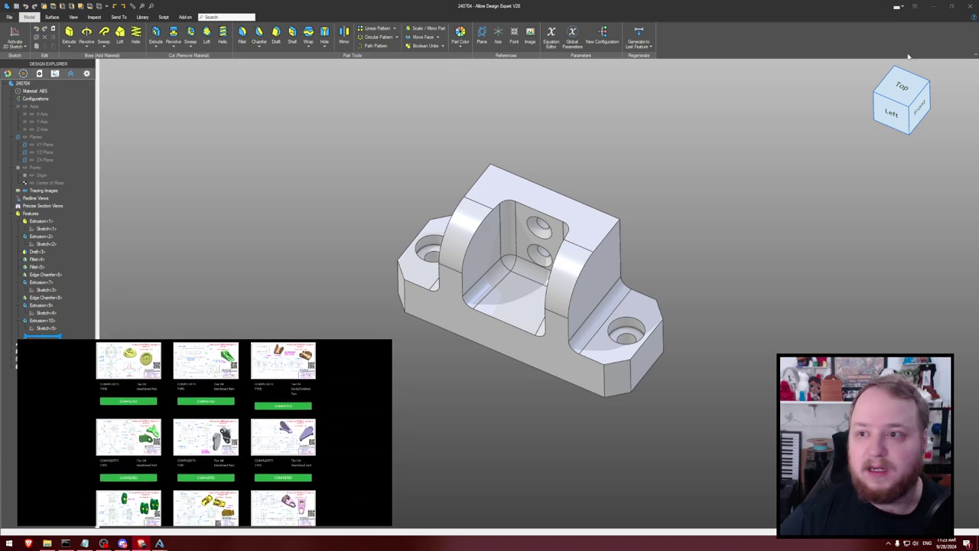
click(969, 6)
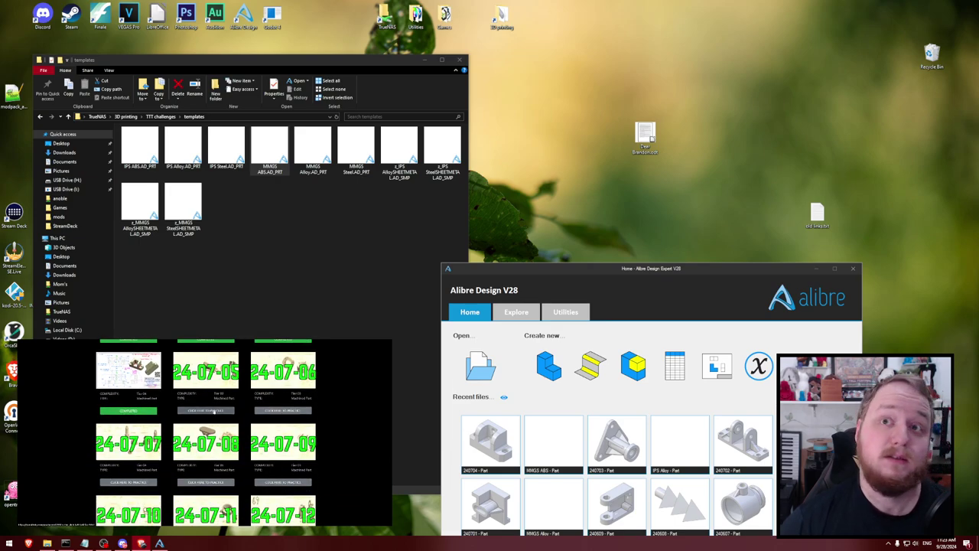
click(213, 412)
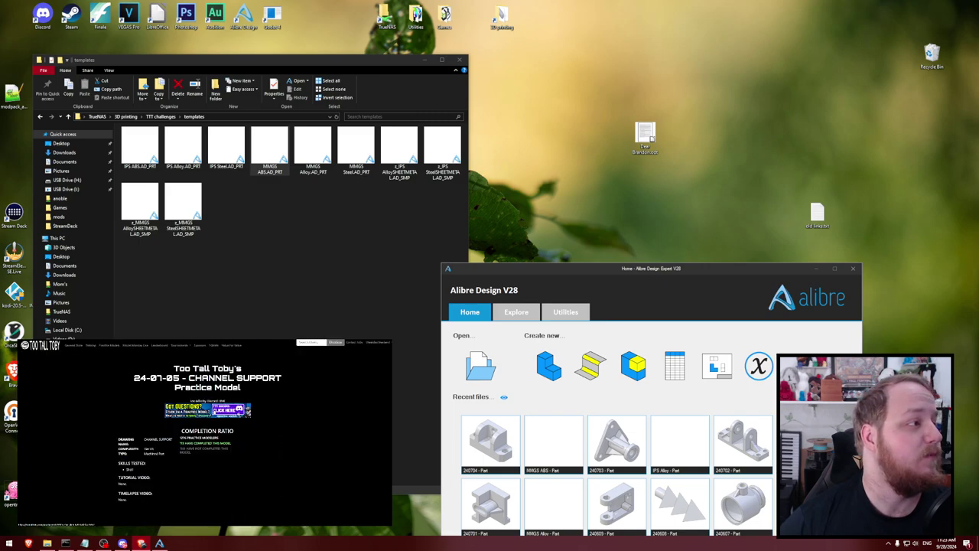
scroll(204, 455, down, 1)
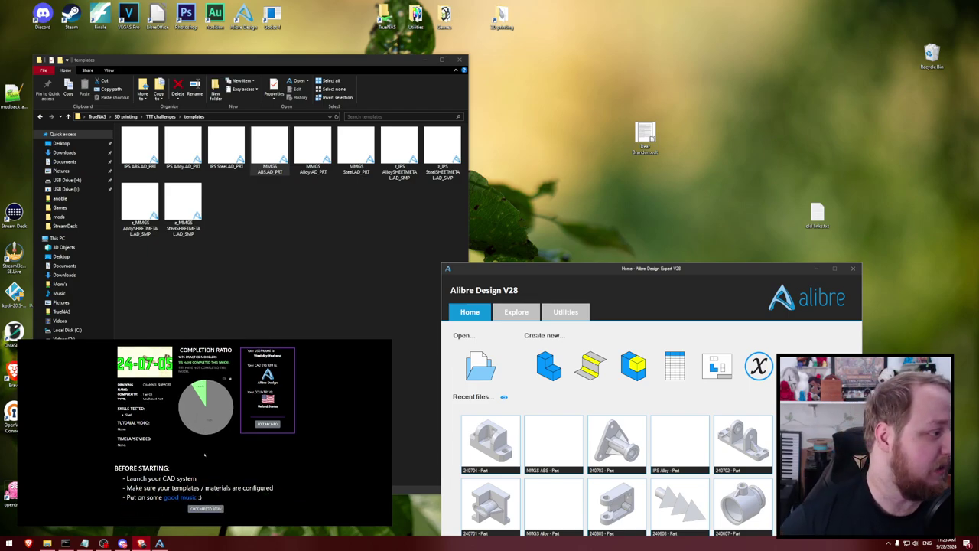
click(213, 508)
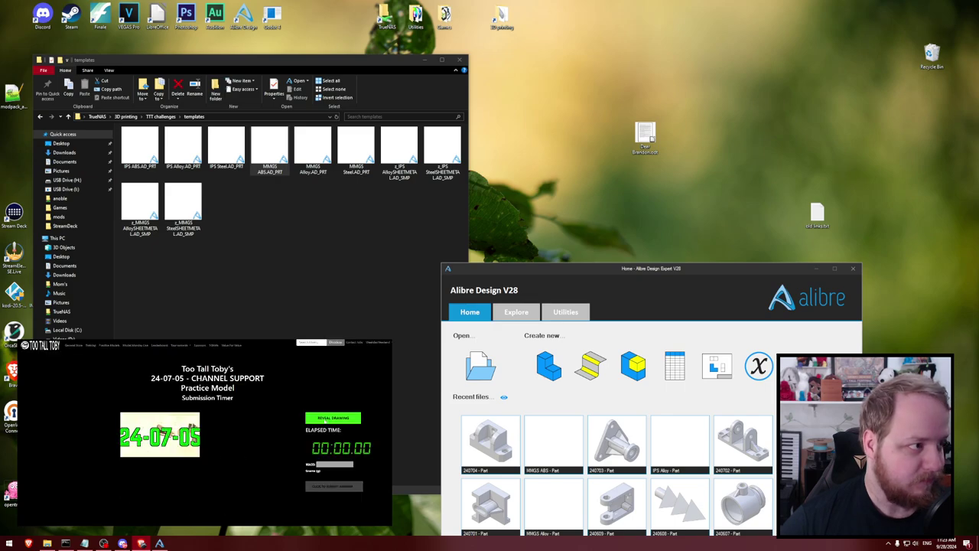
Open the Channel Support drawing in a new tab and open the MMGS Steel template
right_click(212, 458)
click(221, 461)
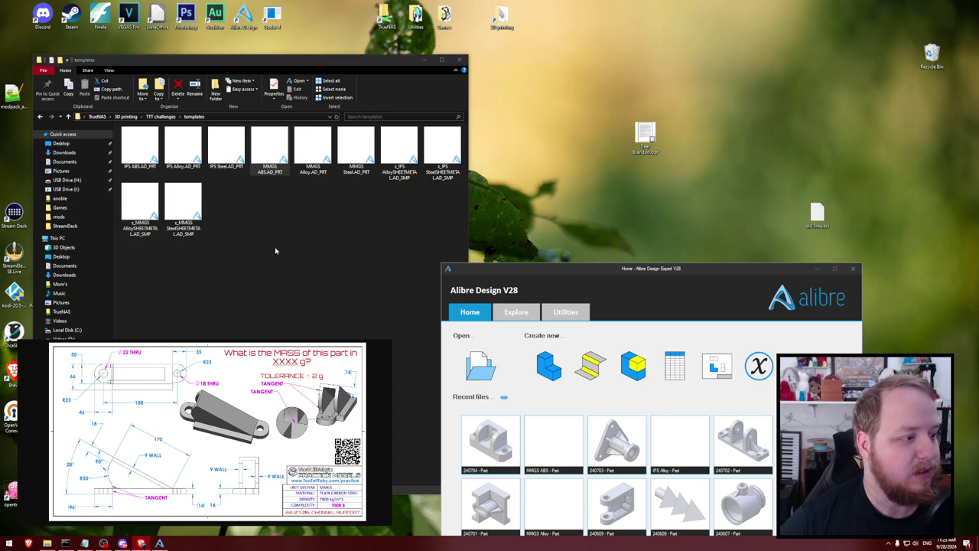
double_click(356, 149)
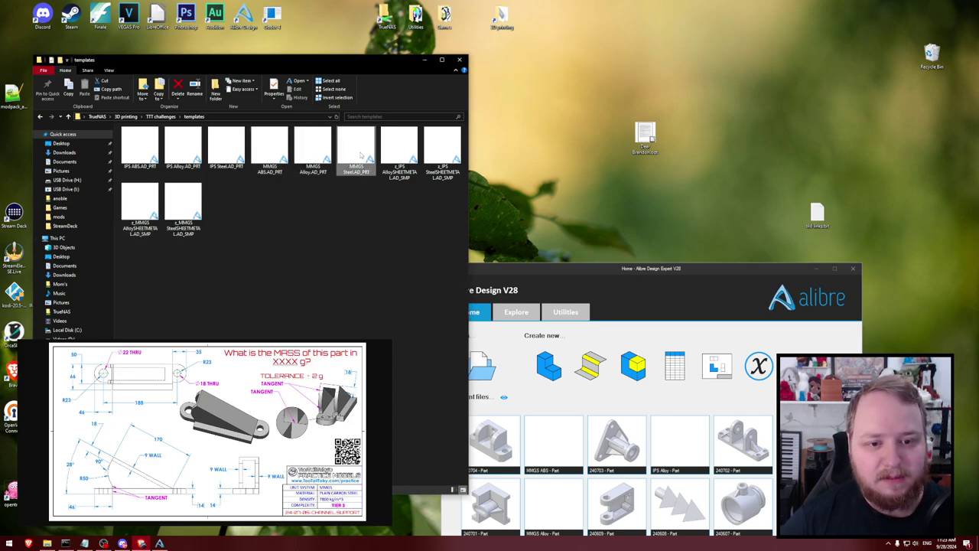
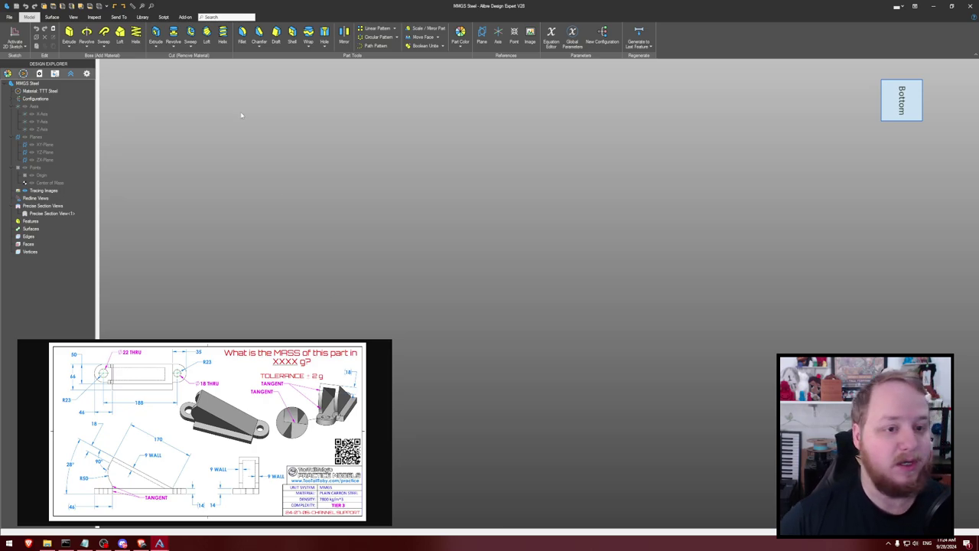
Start a 2D sketch on the XY plane
click(44, 145)
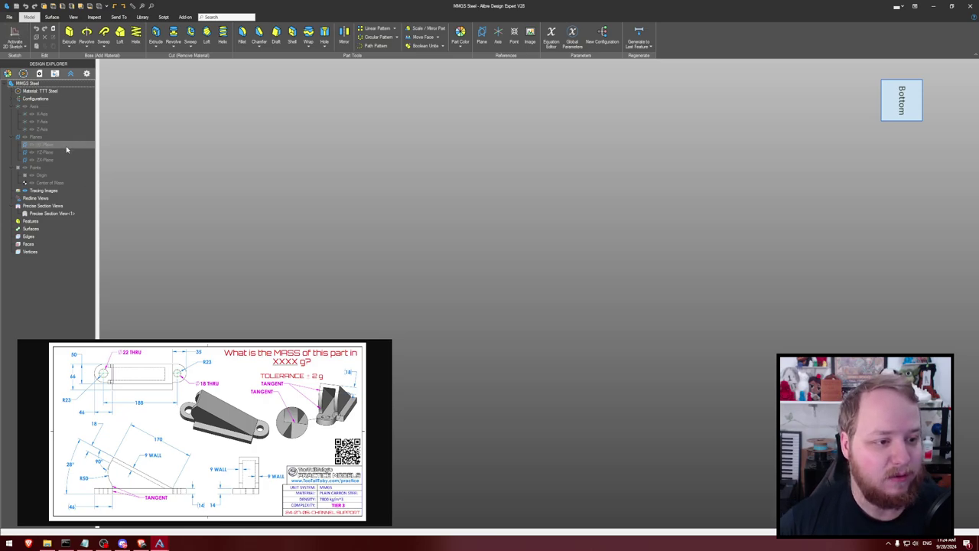
key(s)
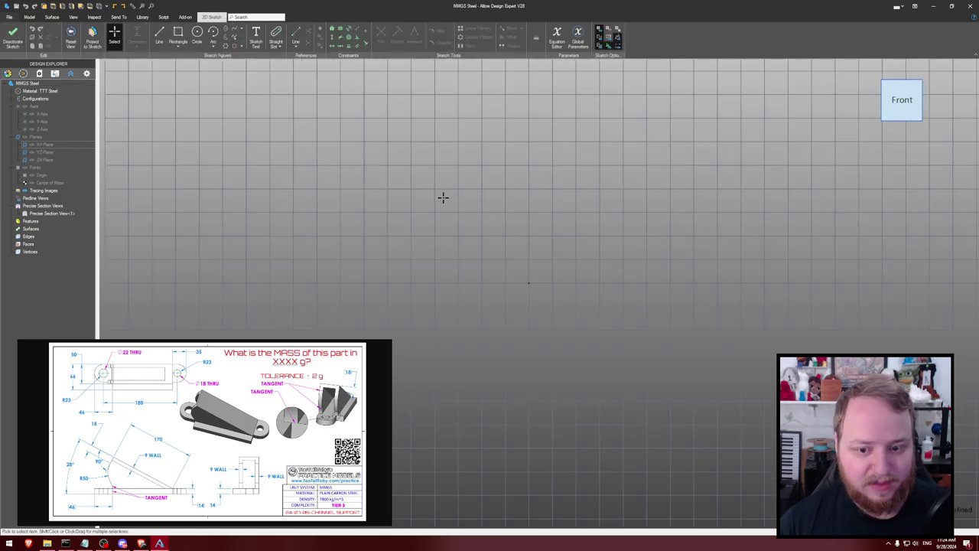
scroll(443, 197, down, 1)
middle_drag(485, 203, 397, 186)
Draw the top edge line and the rounded right end arc
key(l)
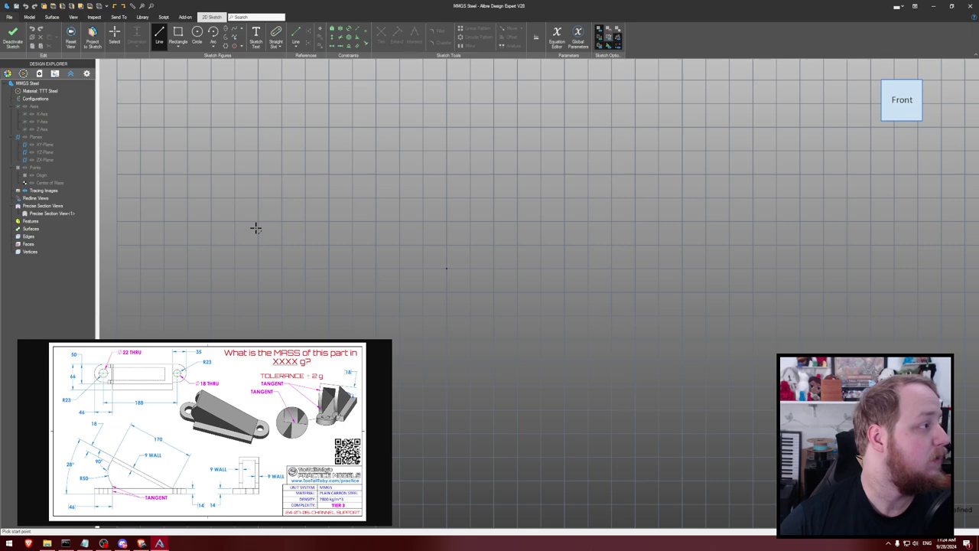
click(323, 221)
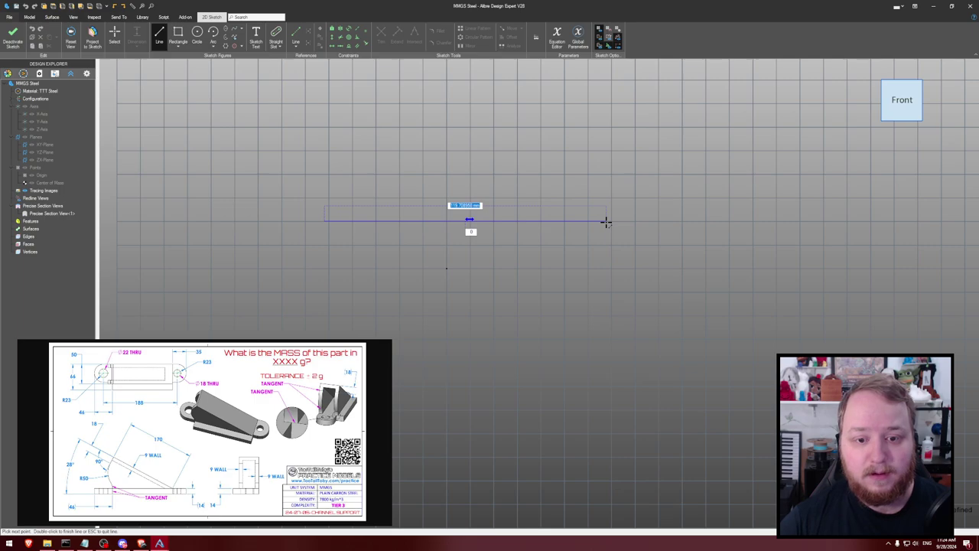
click(606, 221)
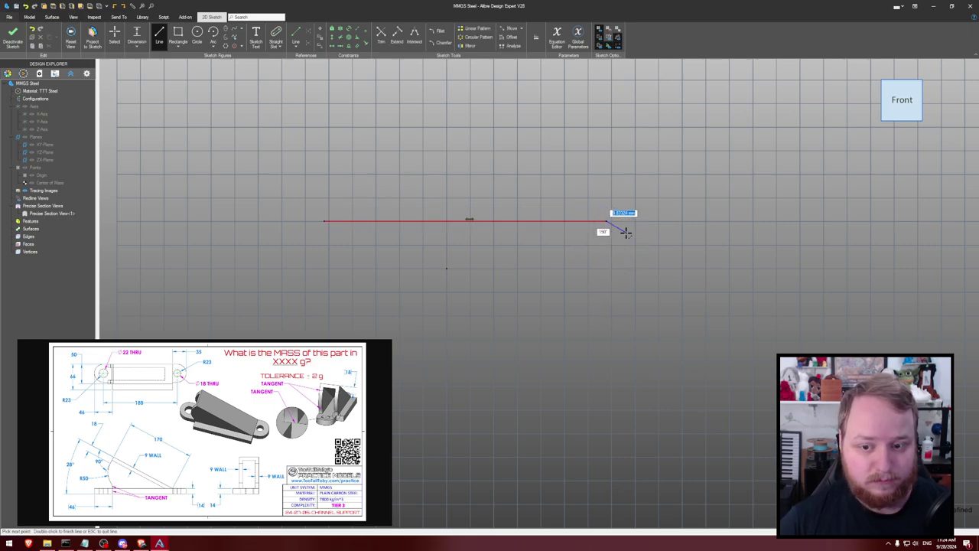
key(Escape)
key(Escape)
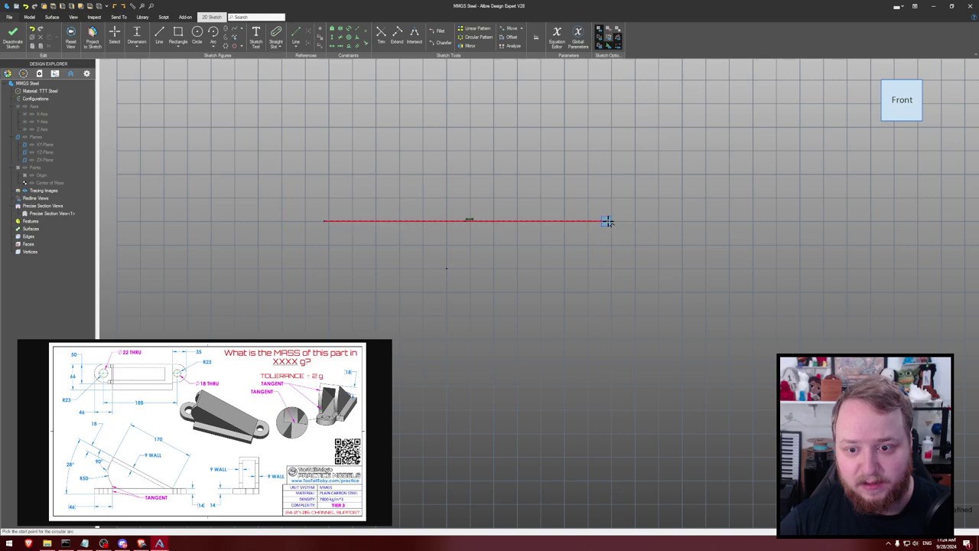
click(607, 221)
click(606, 290)
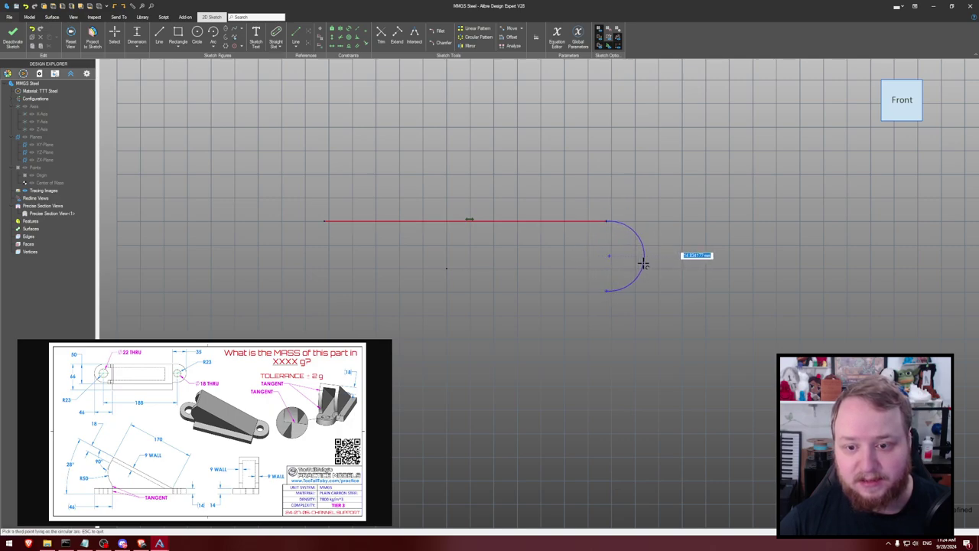
click(641, 262)
Draw the stepped bottom edge with the lower-left notch, closing with the left end arc
key(l)
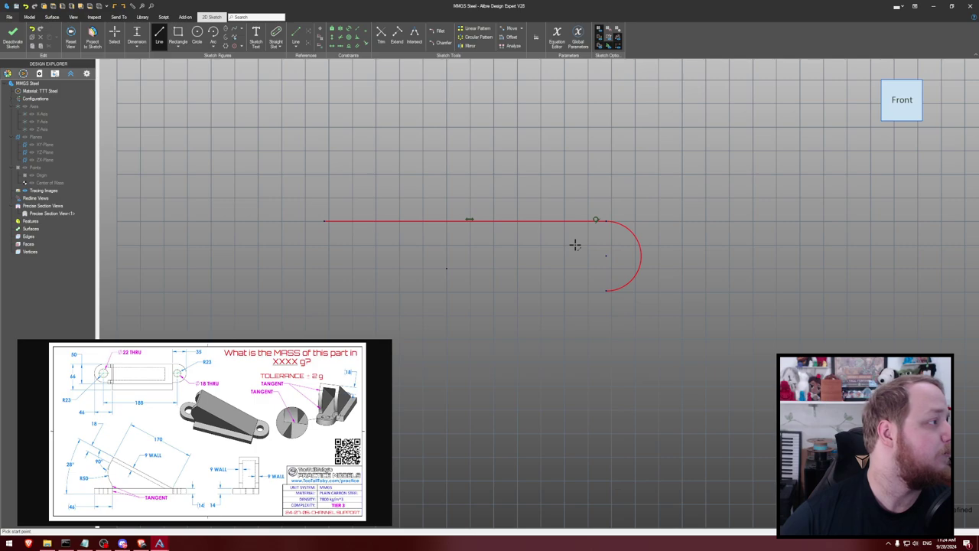
click(605, 290)
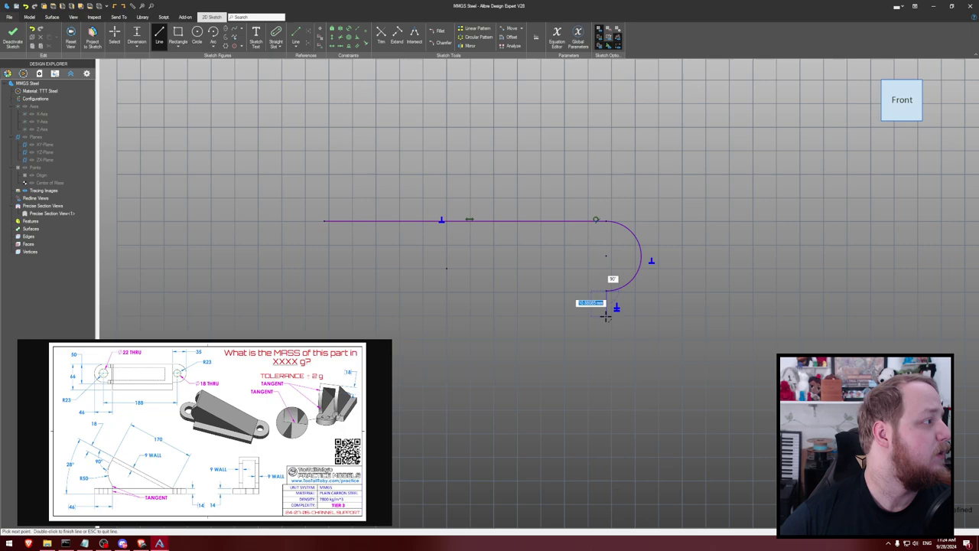
click(605, 319)
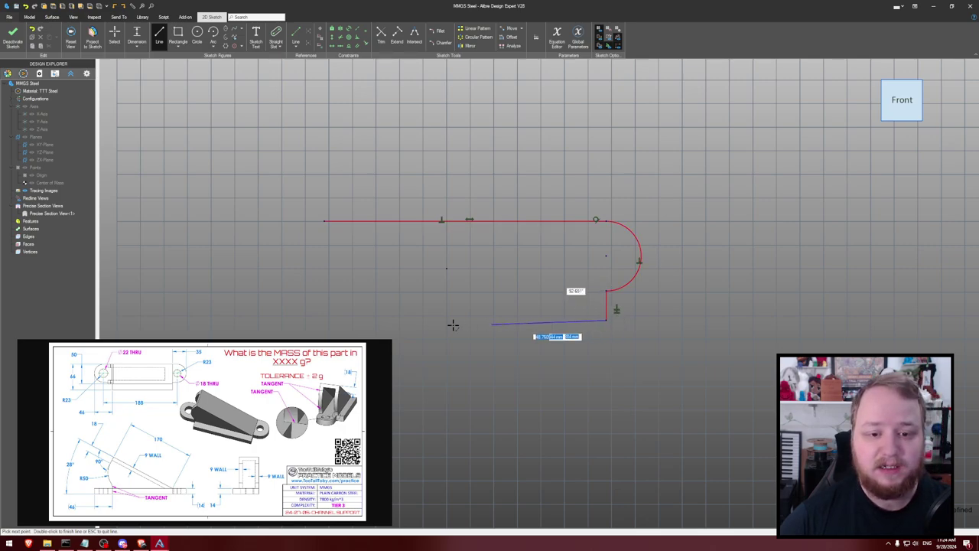
click(373, 321)
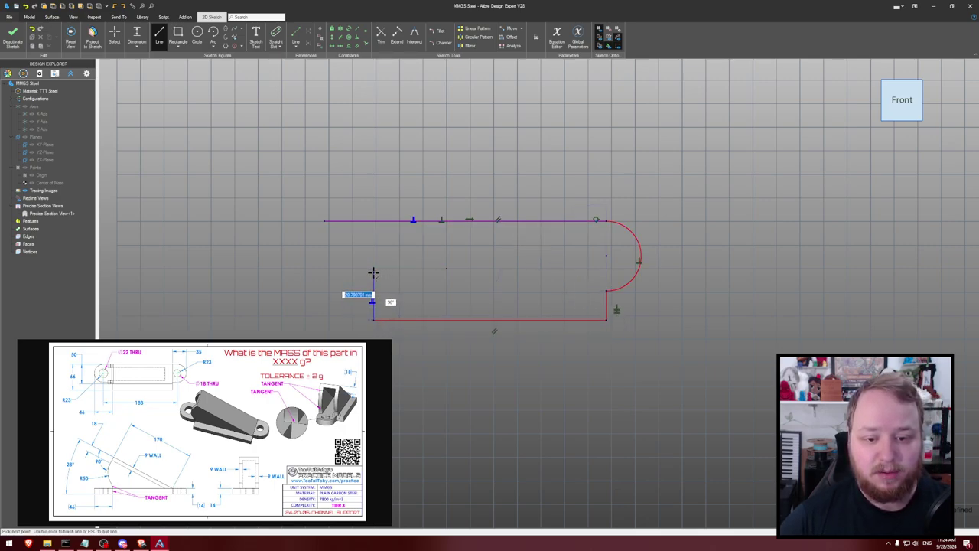
click(374, 290)
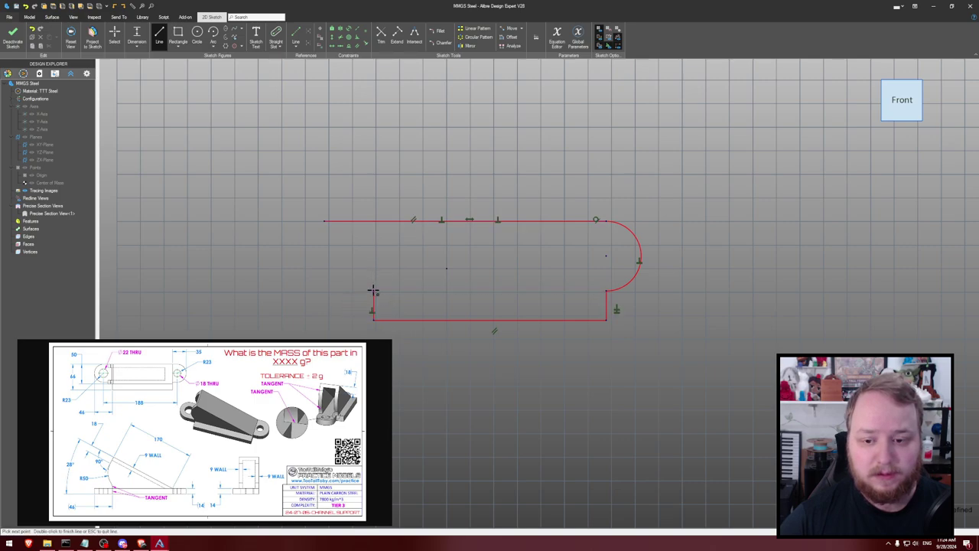
click(324, 289)
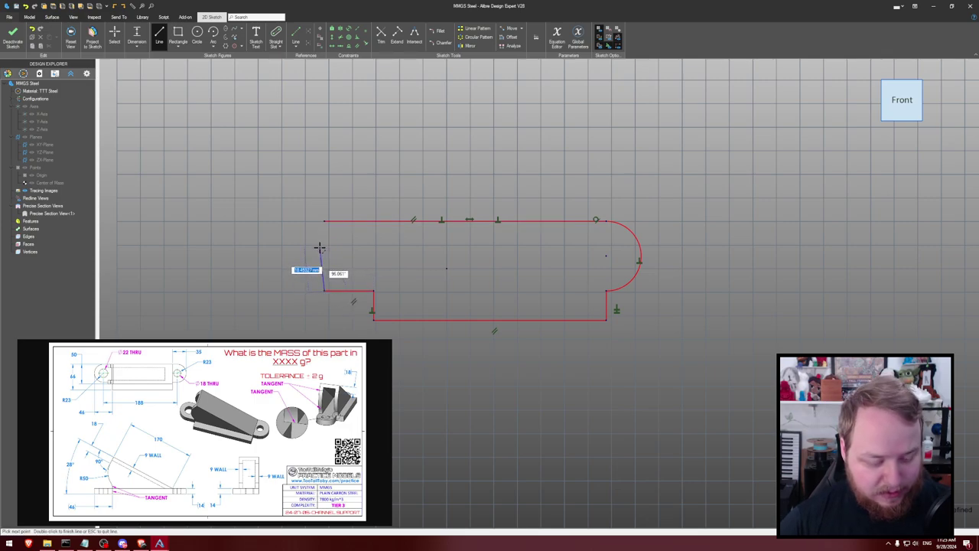
click(324, 221)
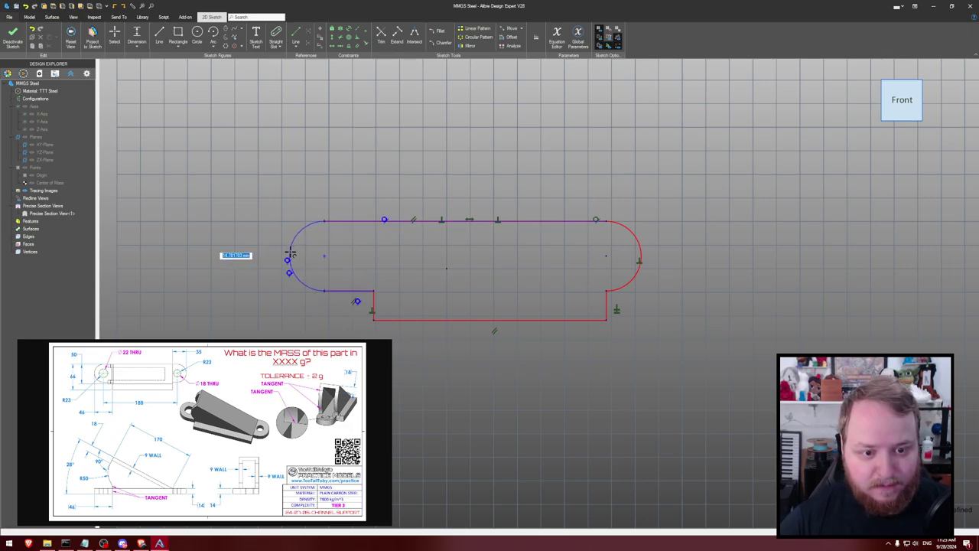
key(Escape)
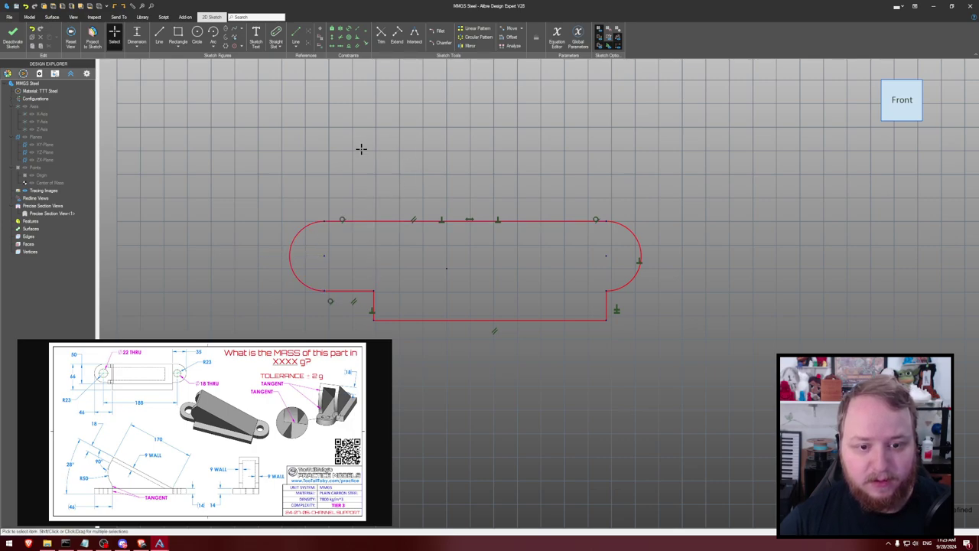
Centre the profile on the origin using the top-left and top-right arc endpoints
click(330, 48)
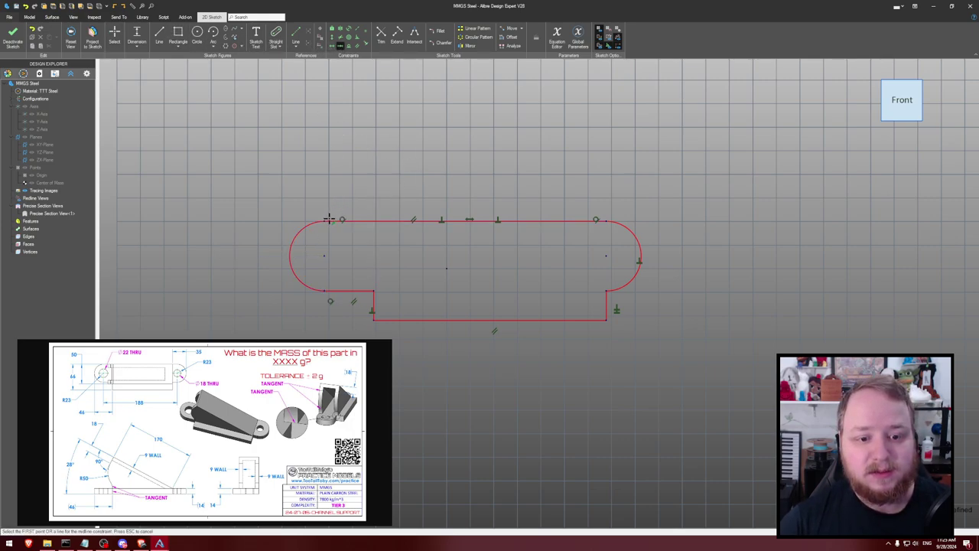
click(324, 221)
click(605, 221)
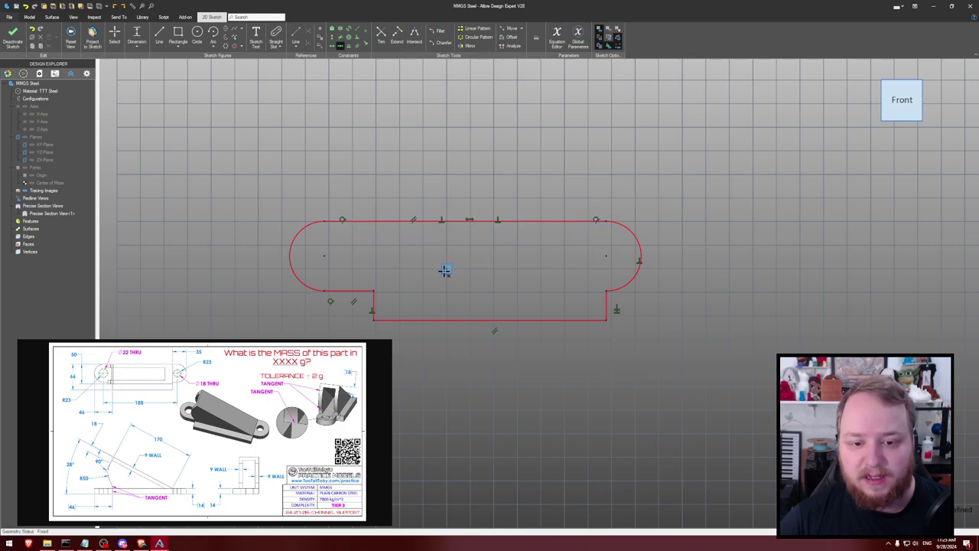
click(445, 267)
key(Escape)
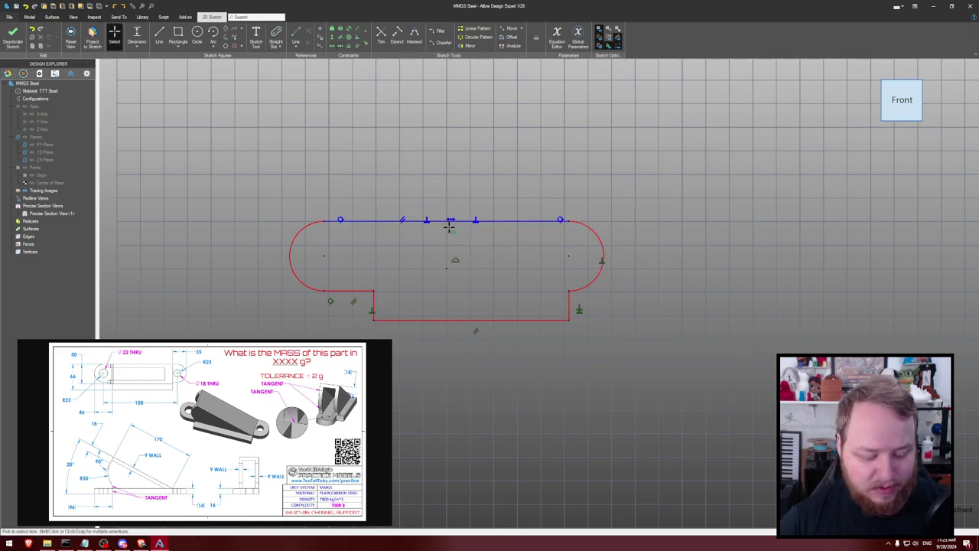
Level both arc centres with the origin and drag the bottom edge lower
key(h)
click(337, 257)
click(446, 267)
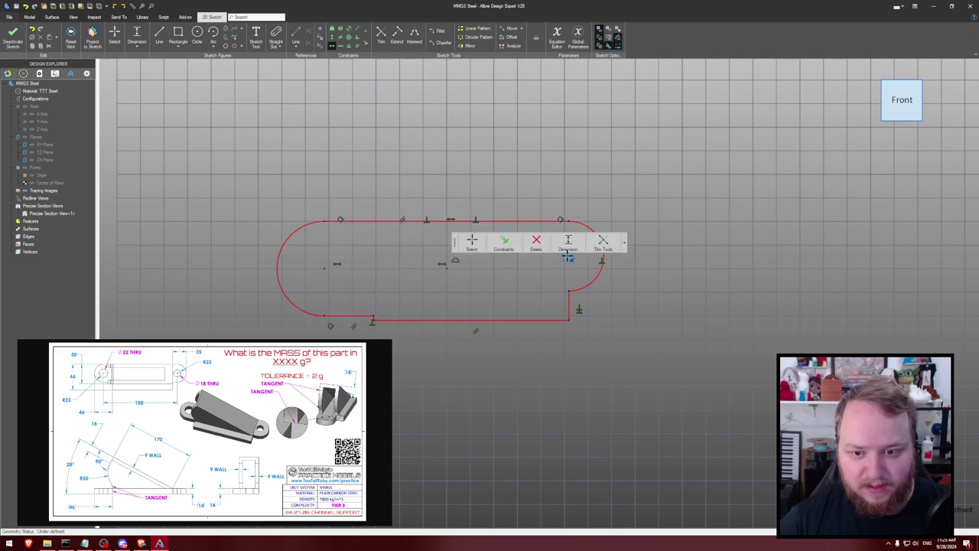
click(568, 256)
click(447, 267)
key(Escape)
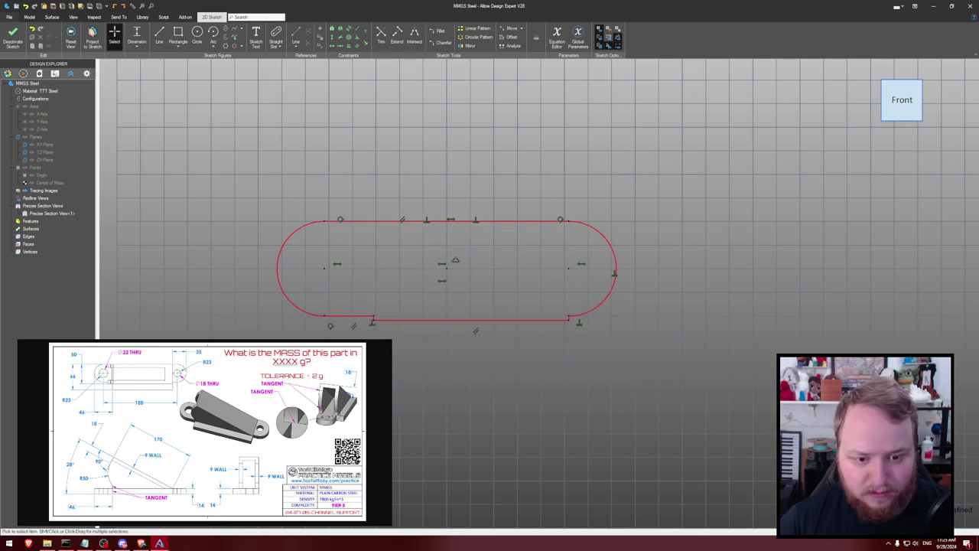
drag(374, 322, 374, 377)
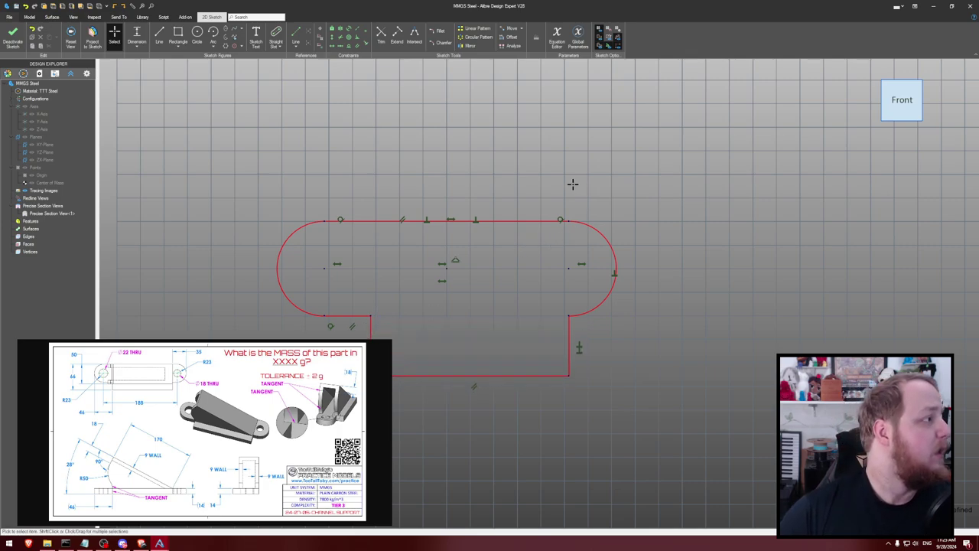
key(l)
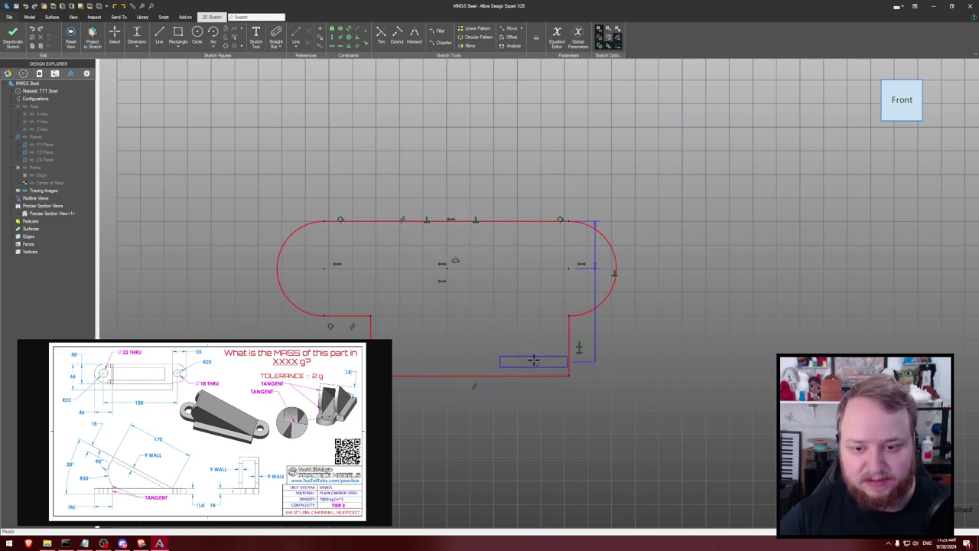
click(450, 221)
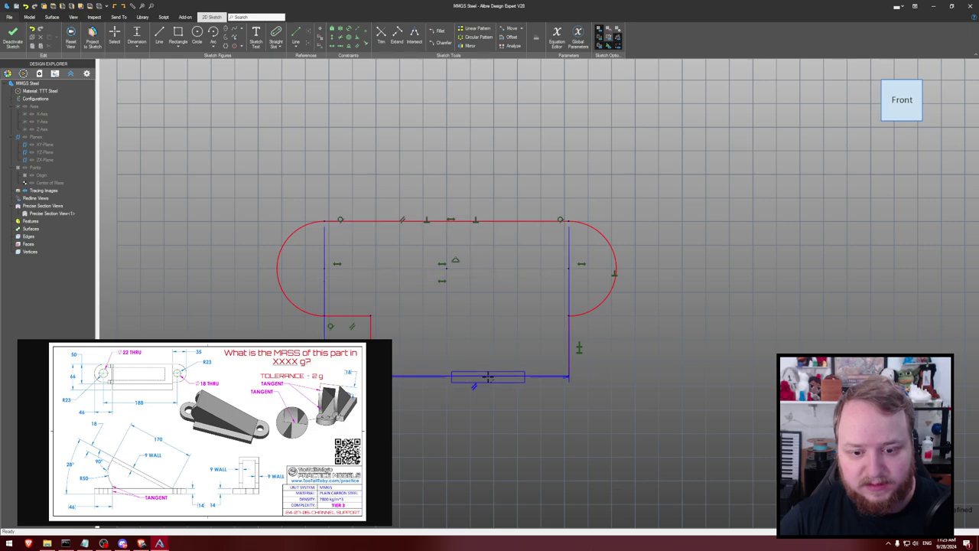
click(482, 375)
click(716, 280)
text(66)
key(Return)
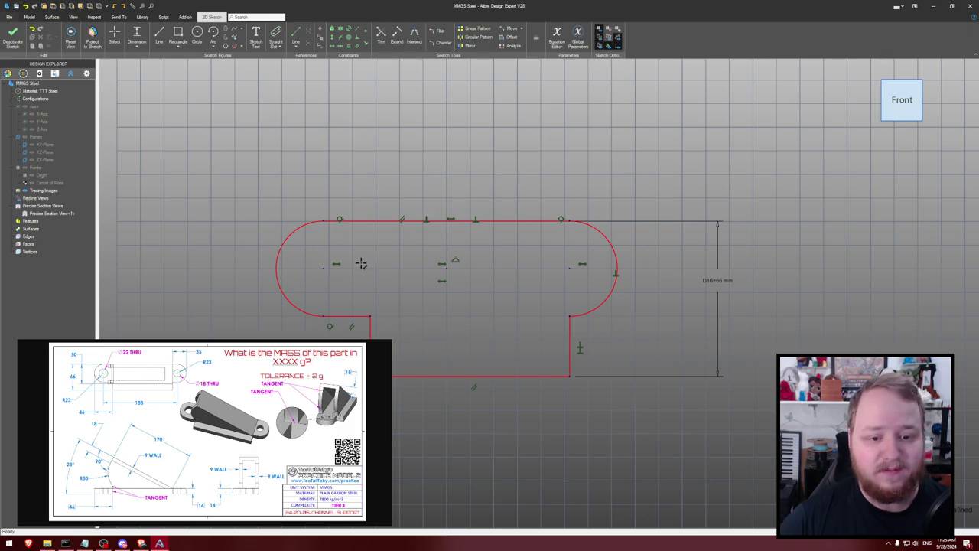
drag(365, 219, 229, 275)
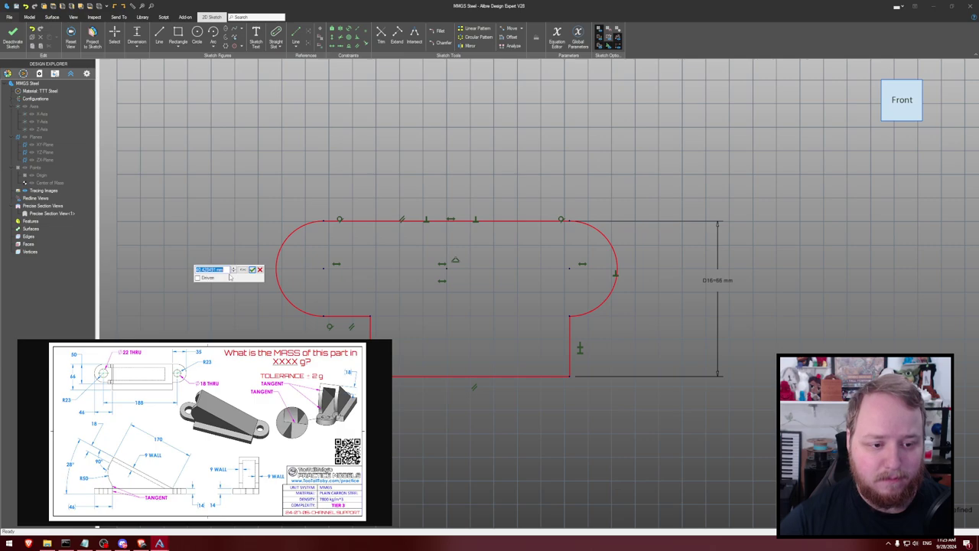
text(50)
key(Return)
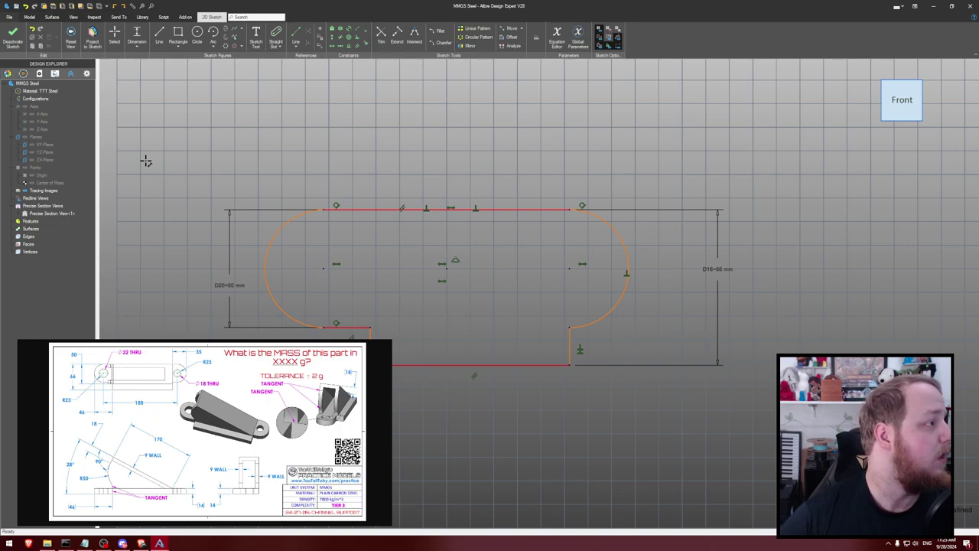
click(323, 268)
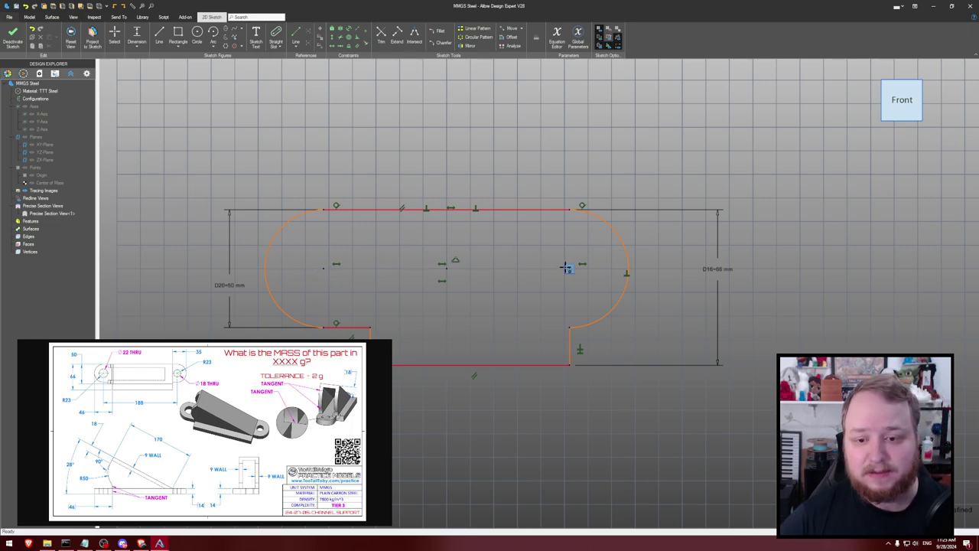
click(569, 268)
click(502, 183)
click(453, 137)
text(188)
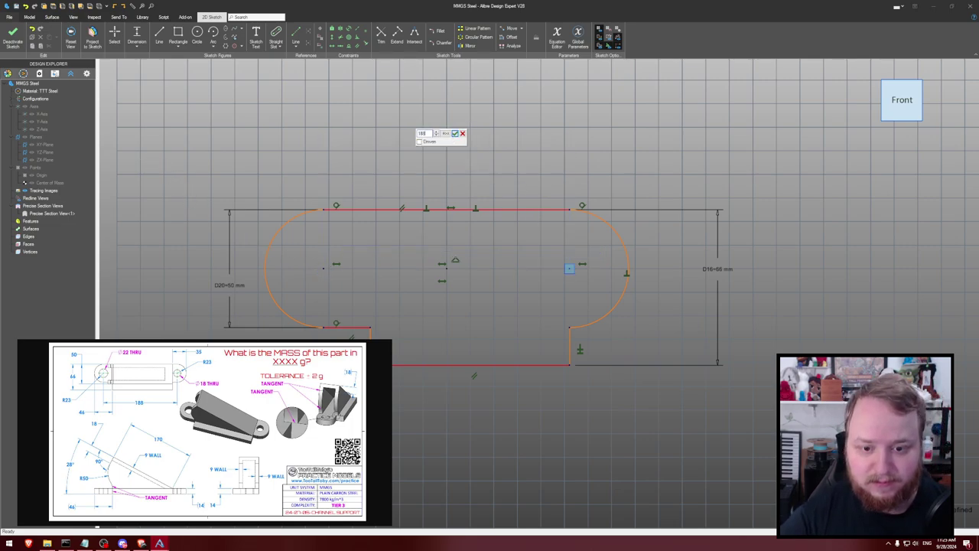
key(Return)
scroll(459, 229, down, 2)
middle_drag(448, 275, 502, 240)
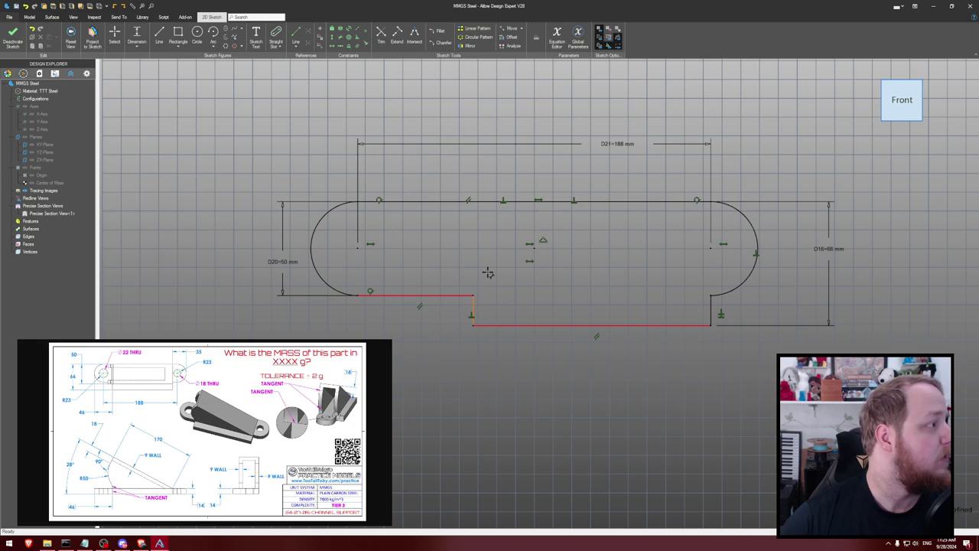
click(470, 310)
click(443, 311)
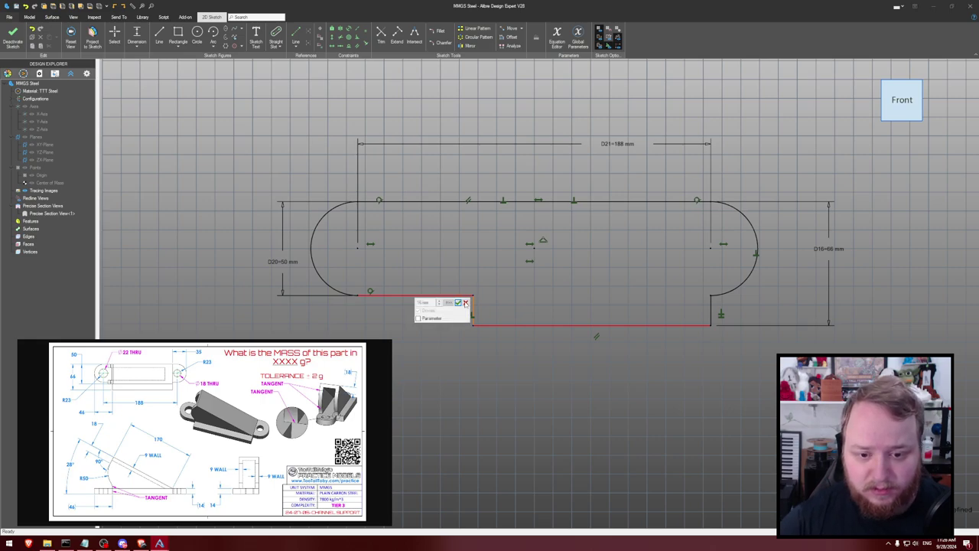
click(465, 302)
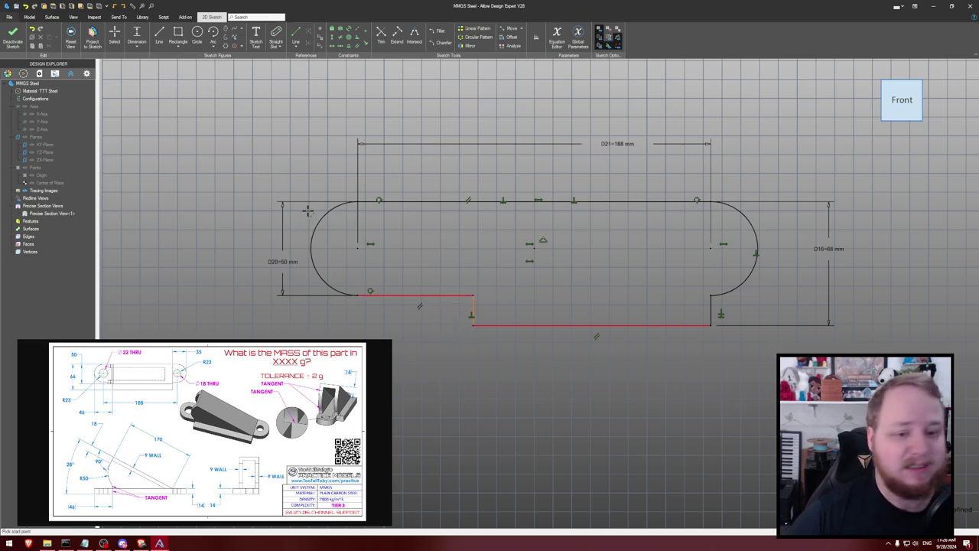
Draw a vertical reference line tangent to the left end arc
click(295, 174)
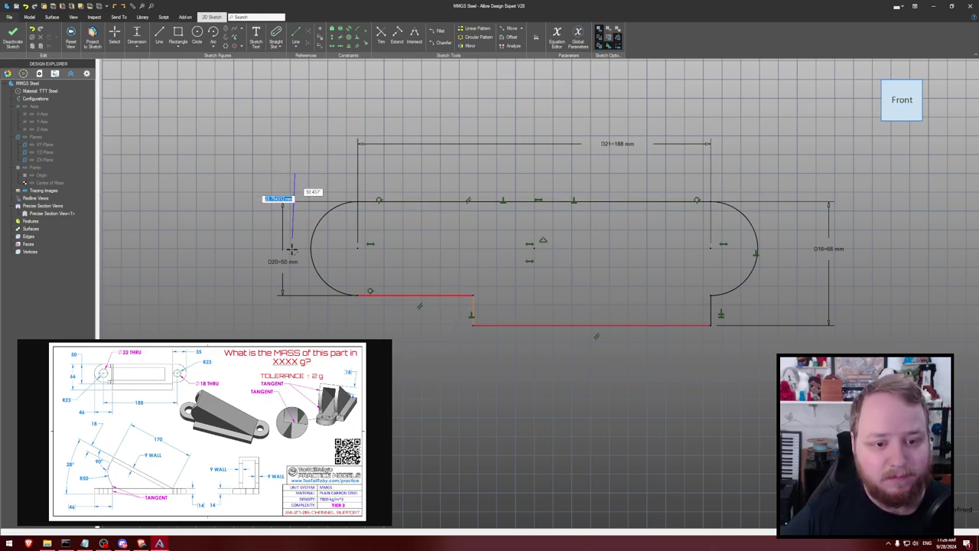
click(297, 320)
ctrl+click(294, 219)
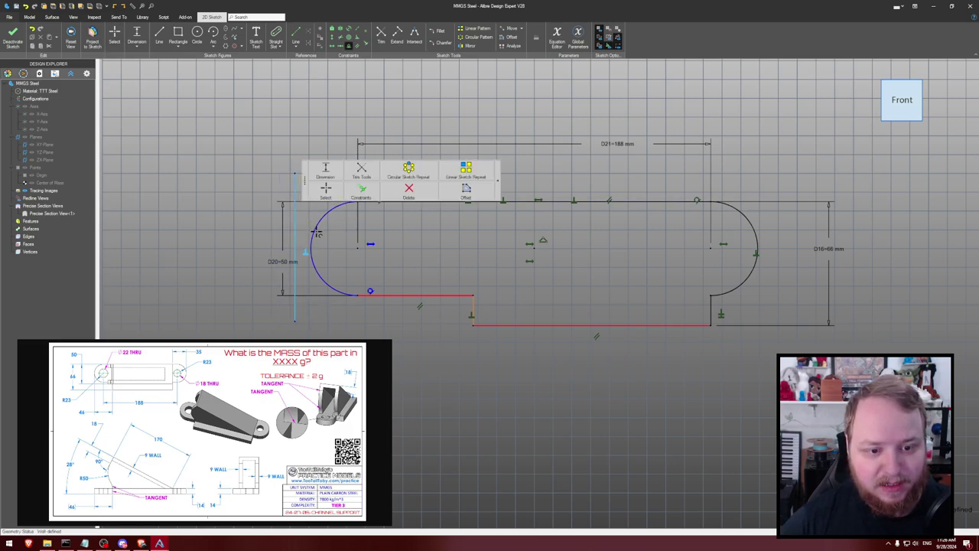
click(323, 186)
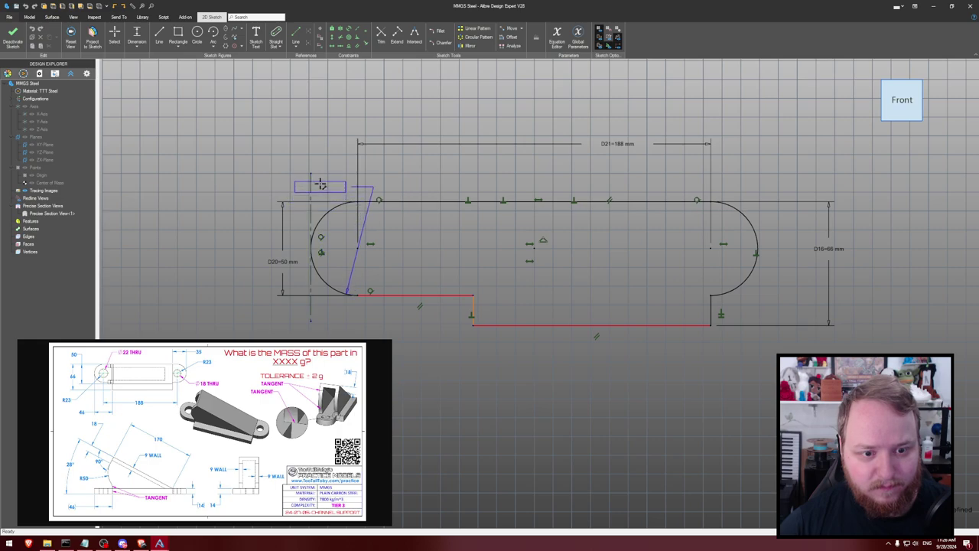
Dimension the bottom step edge 46 mm from the reference line
click(312, 245)
ctrl+click(472, 309)
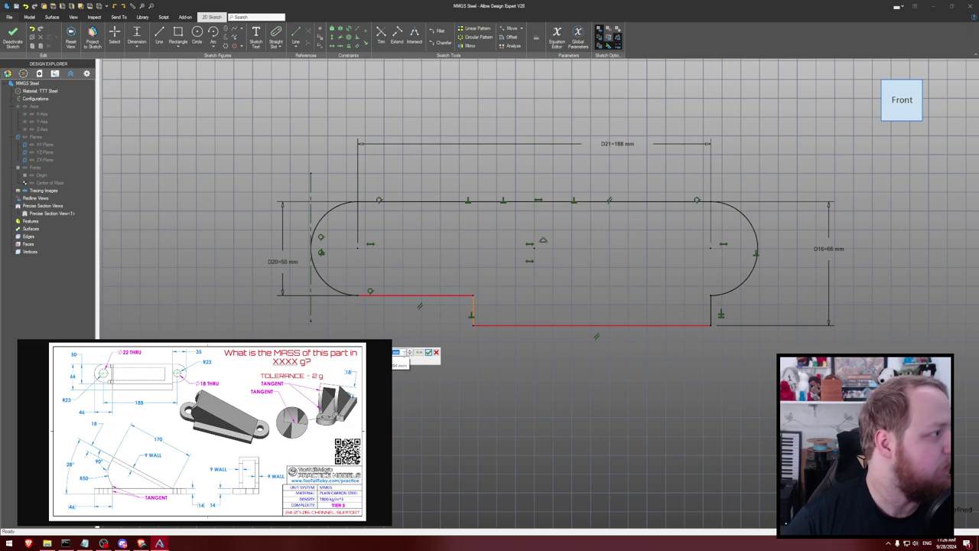
text(46)
key(Return)
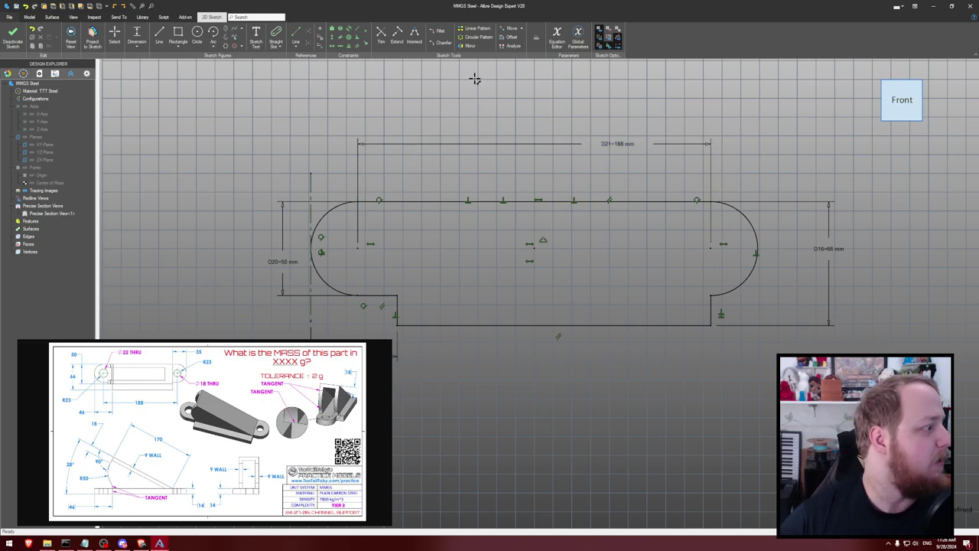
Extrude the profile as a boss into a solid plate, then edit Sketch<1> again
key(e)
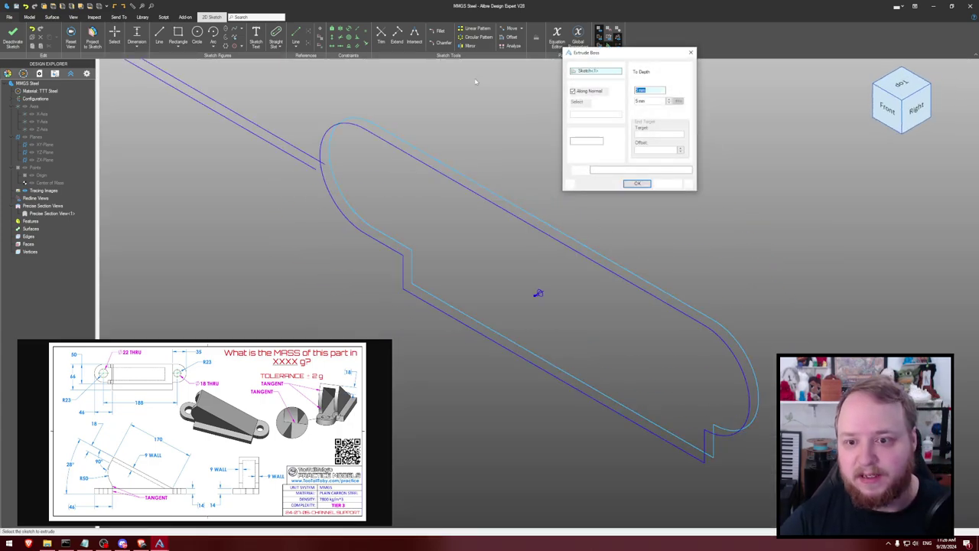
key(Return)
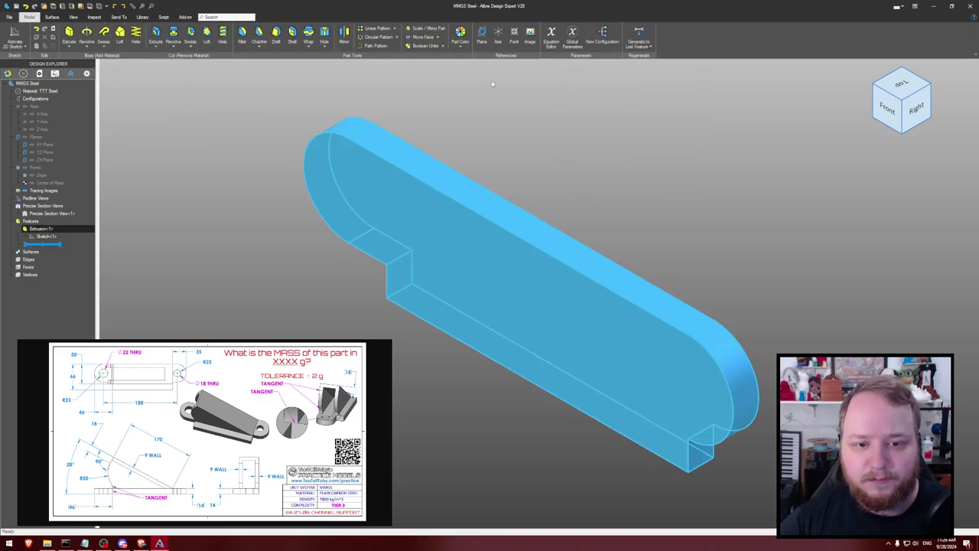
click(516, 91)
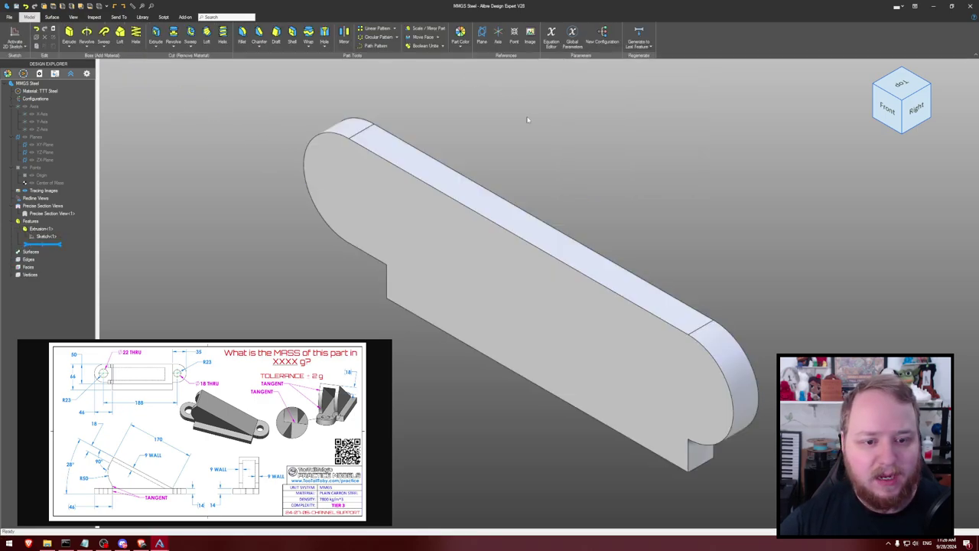
right_click(50, 235)
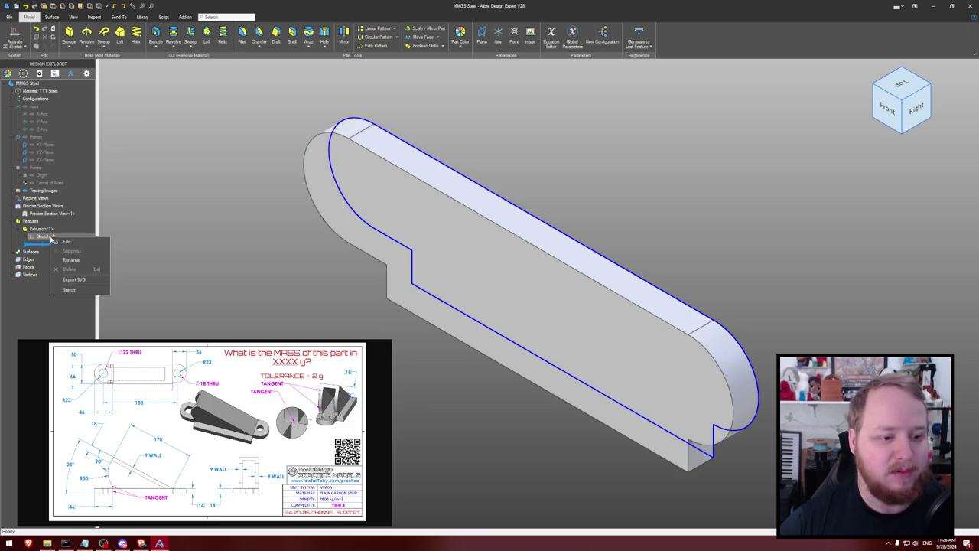
click(63, 243)
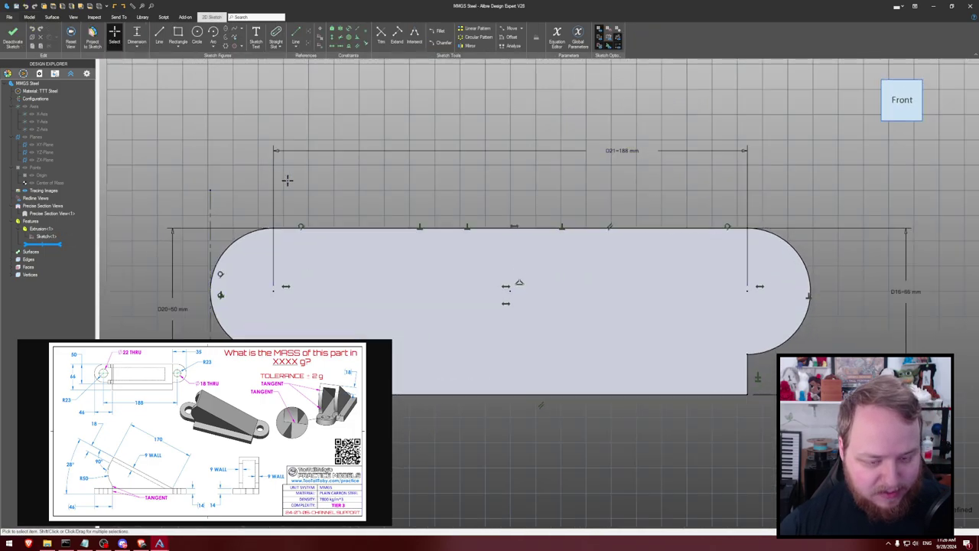
Draw 18 mm circles at the left and right arc centres
key(c)
click(273, 290)
text(18)
key(Return)
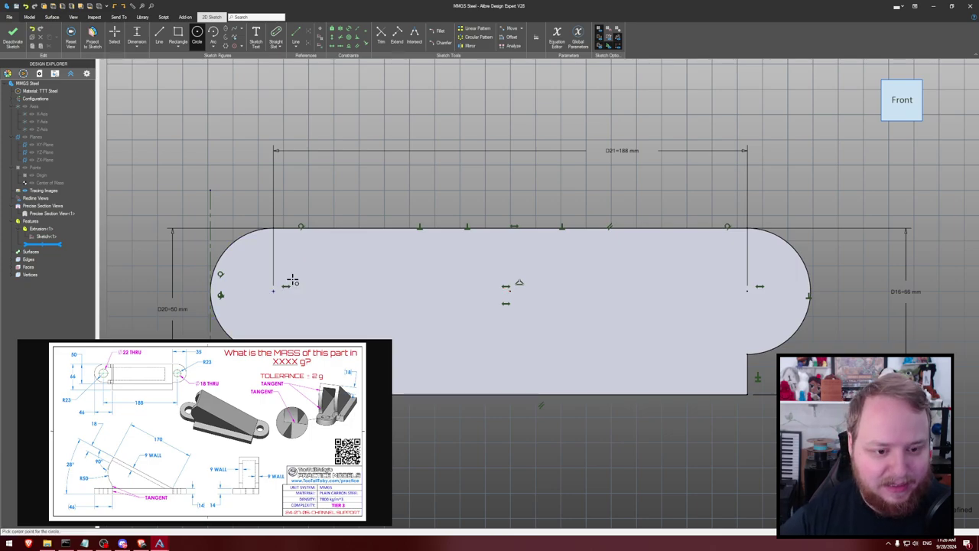
click(747, 290)
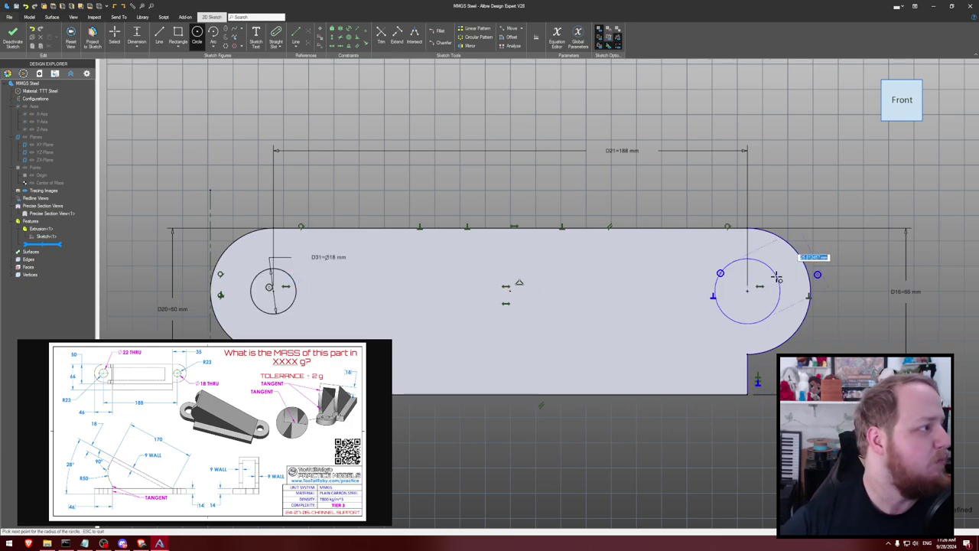
text(18)
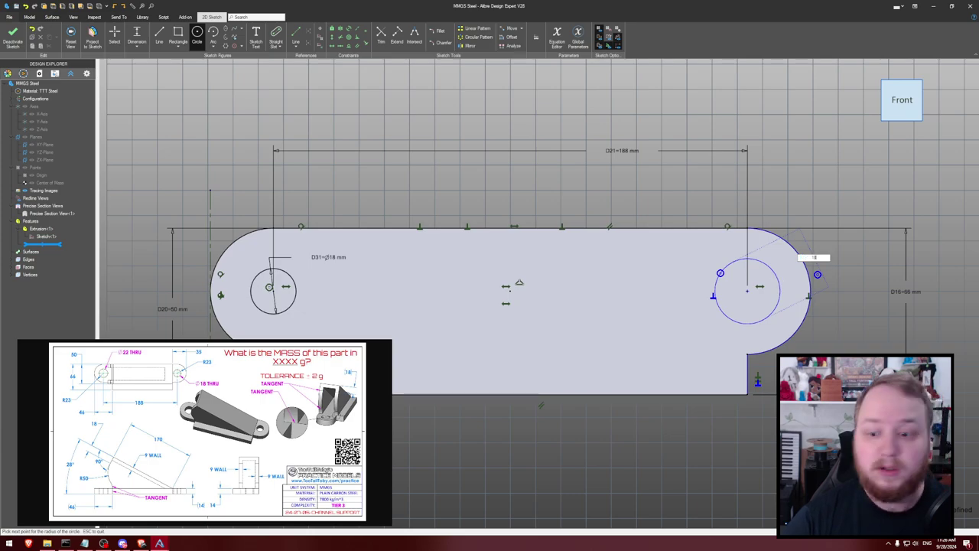
key(Return)
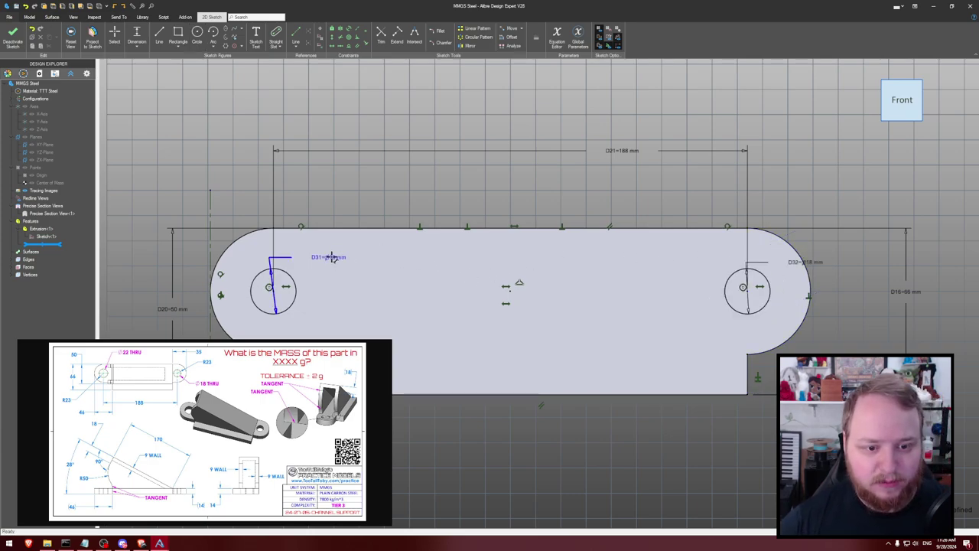
Change the left circle's diameter to 22 mm and exit the sketch to cut the holes
double_click(345, 256)
text(22)
key(Return)
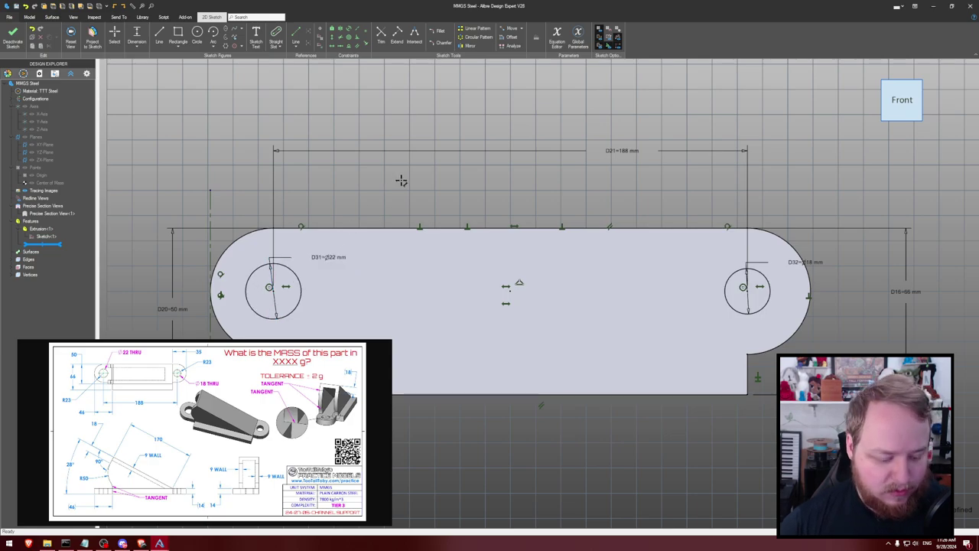
key(ctrl+k)
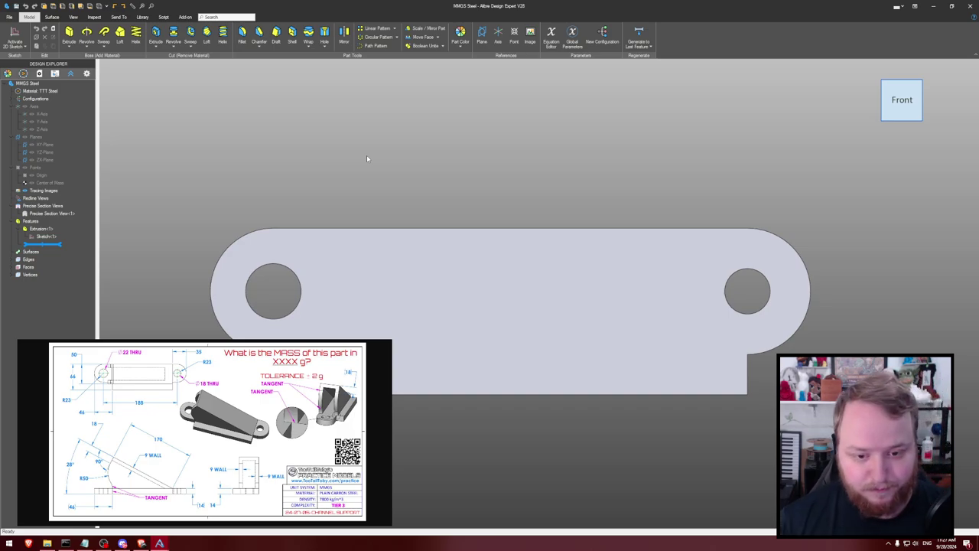
Display the reference planes and axes, then reopen Sketch<1> for editing
key(ctrl+shift+r)
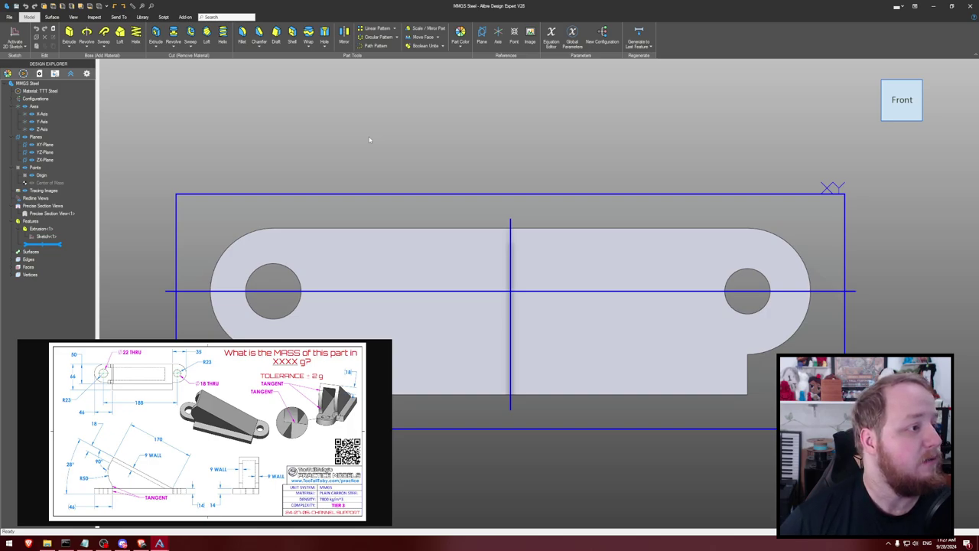
middle_drag(386, 134, 386, 139)
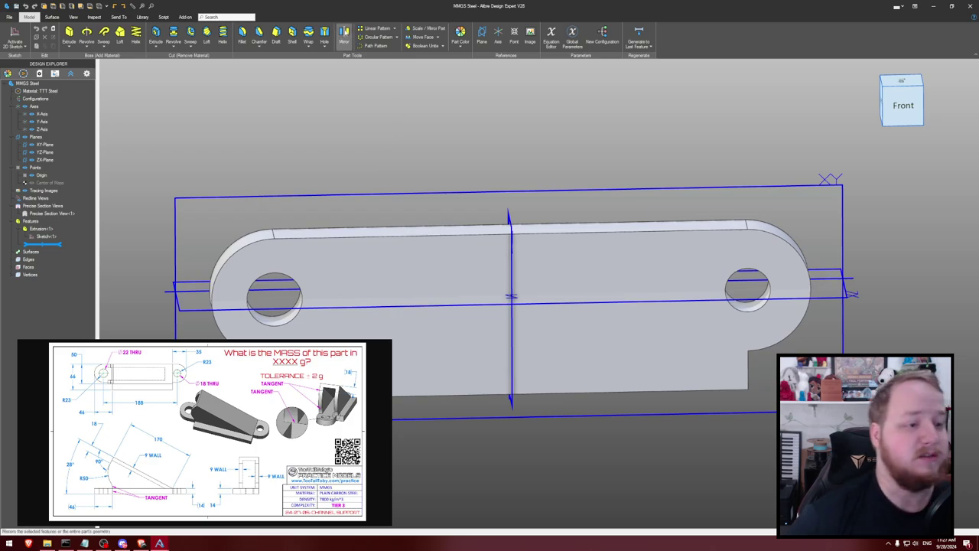
right_click(46, 240)
click(73, 244)
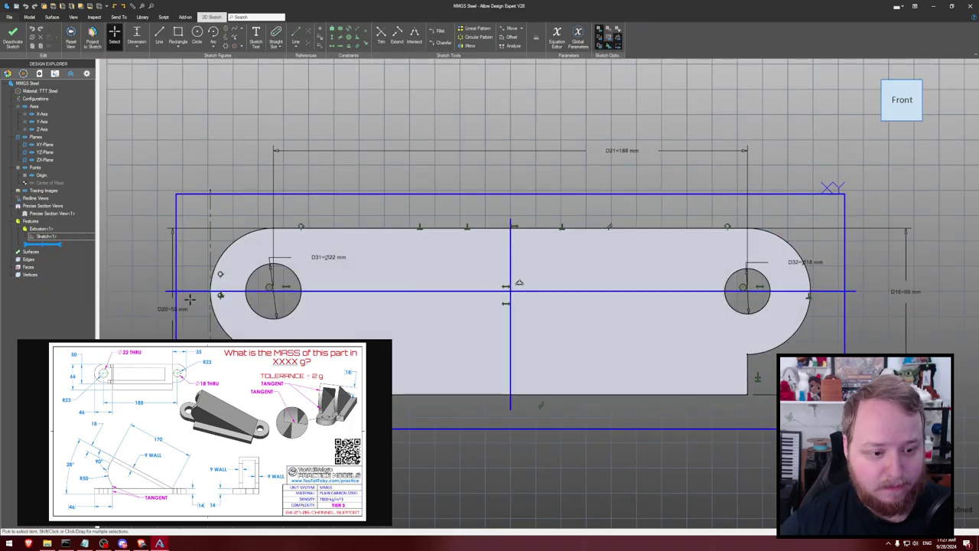
Delete the 50 mm left-end height and give the left arc an R23 radius
click(143, 284)
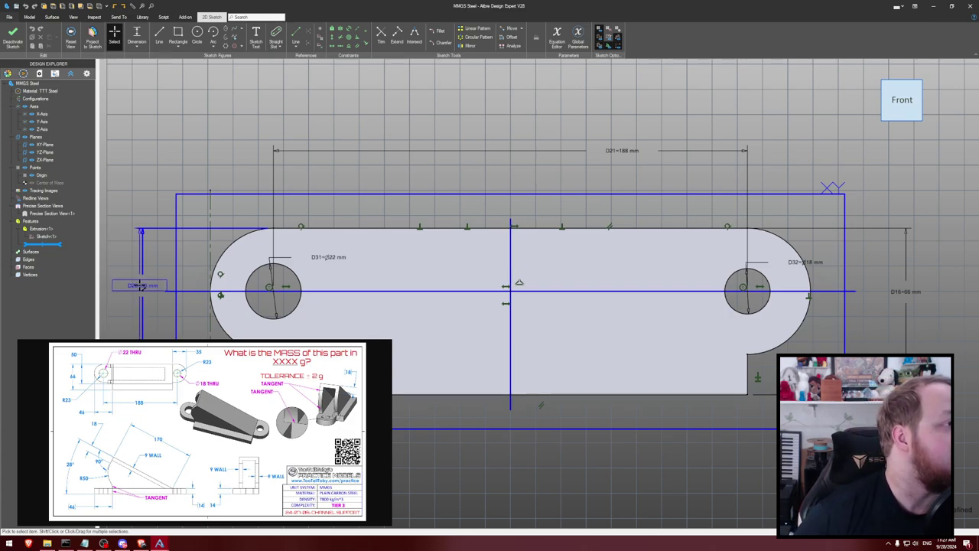
key(Delete)
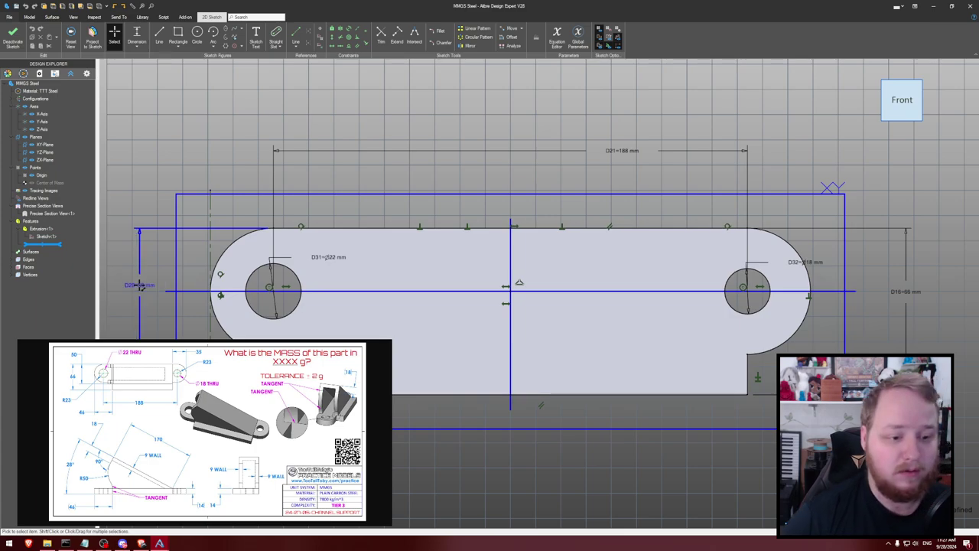
key(d)
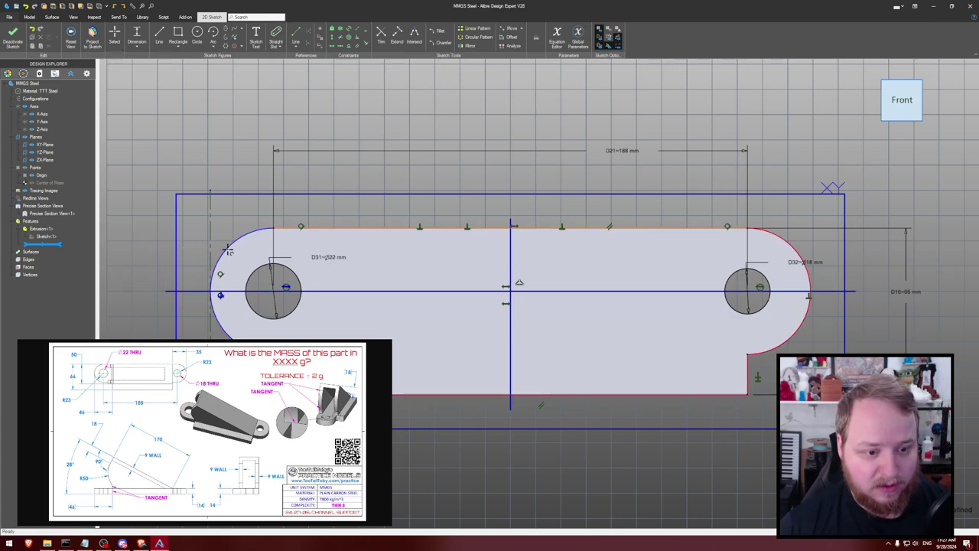
click(225, 251)
click(152, 207)
text(23)
key(Return)
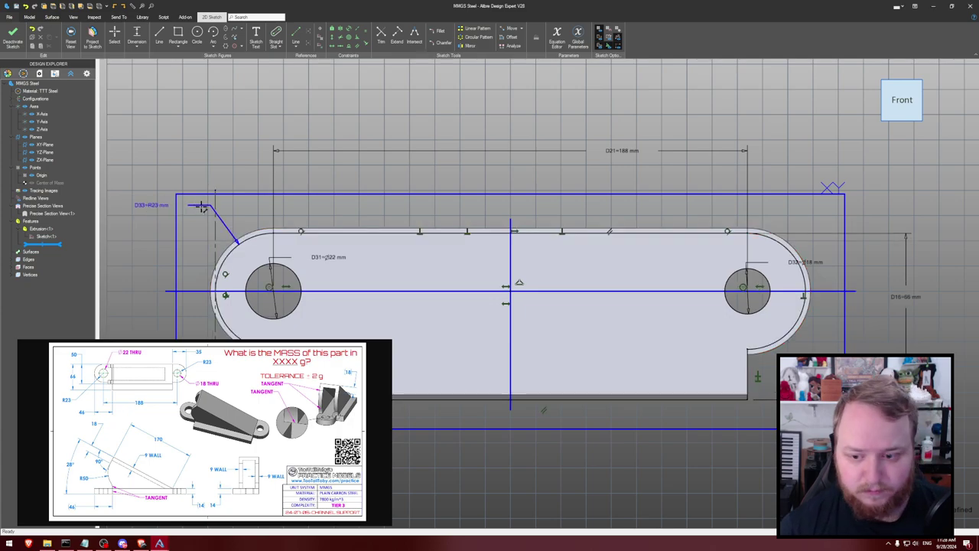
key(ctrl+shift+s)
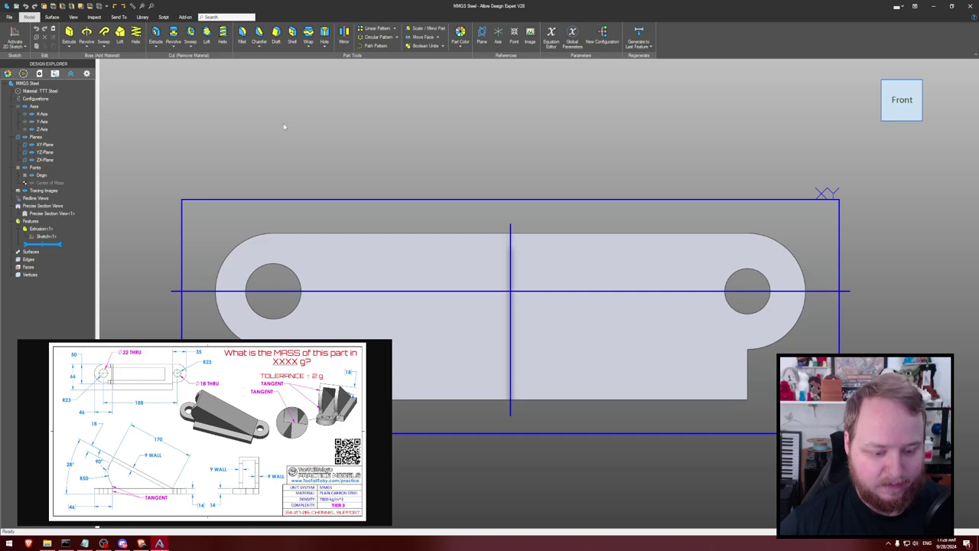
Hide the reference planes and axes and start a new sketch on the plate face
key(ctrl+shift+h)
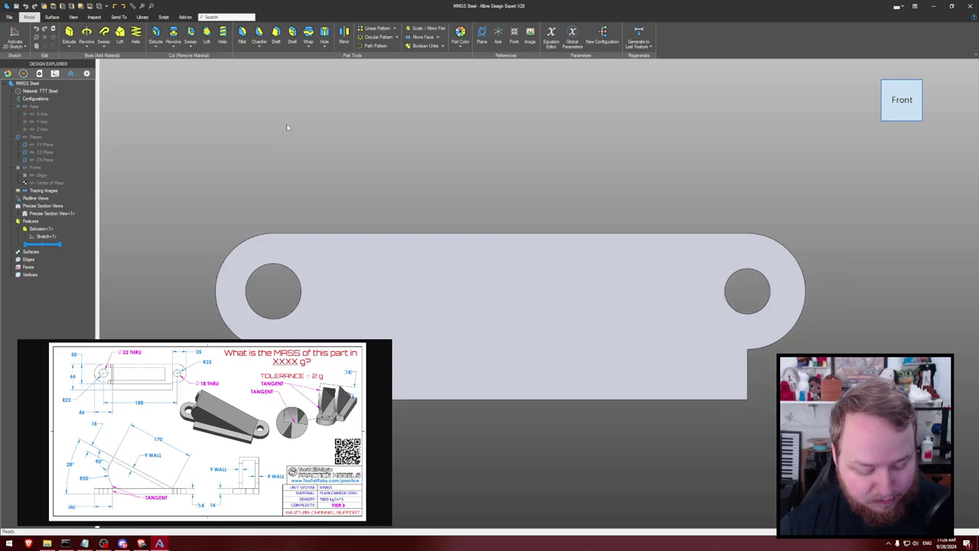
middle_drag(336, 131, 383, 217)
click(393, 227)
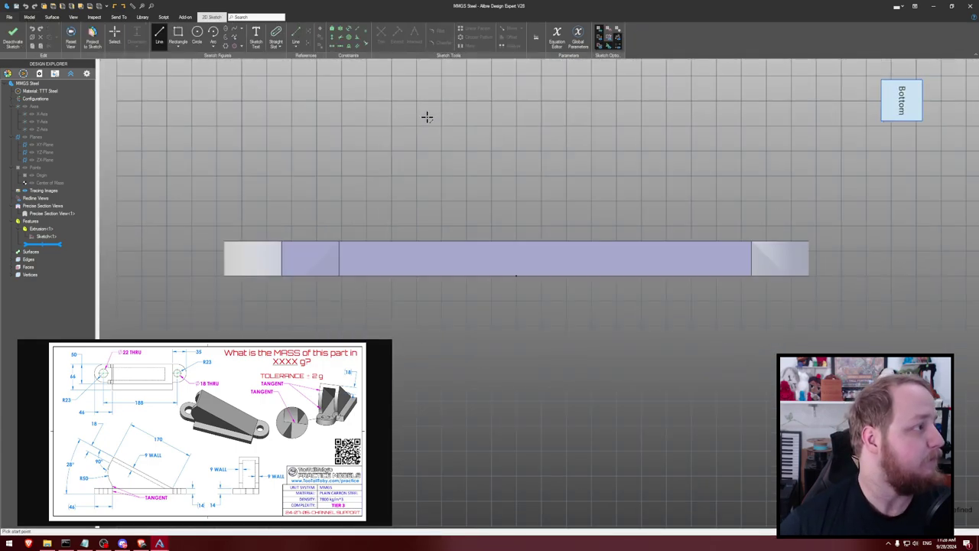
middle_drag(616, 142, 577, 143)
middle_drag(697, 155, 540, 141)
Project the plate's curved end edge and cylinder bottom edge as associated reference figures
key(p)
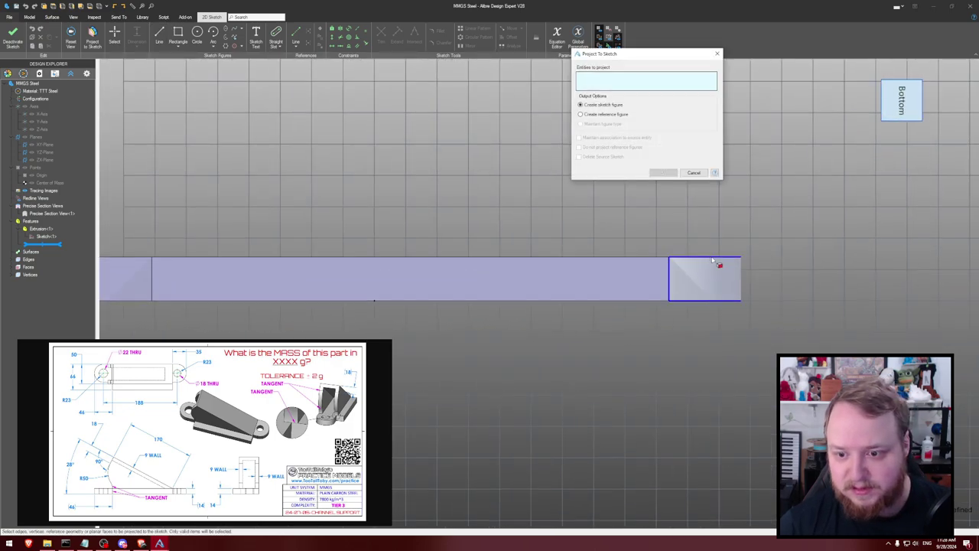
middle_drag(720, 265, 717, 261)
click(719, 262)
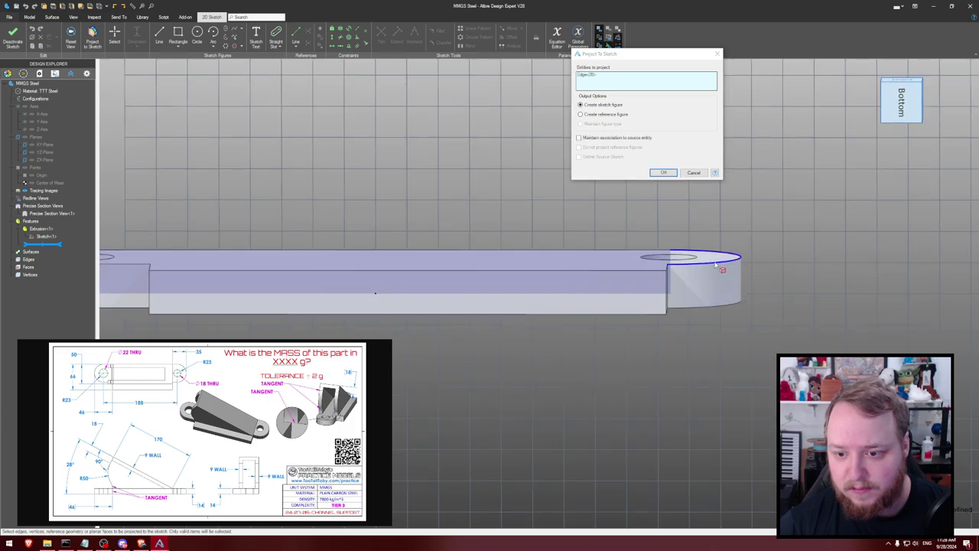
click(699, 304)
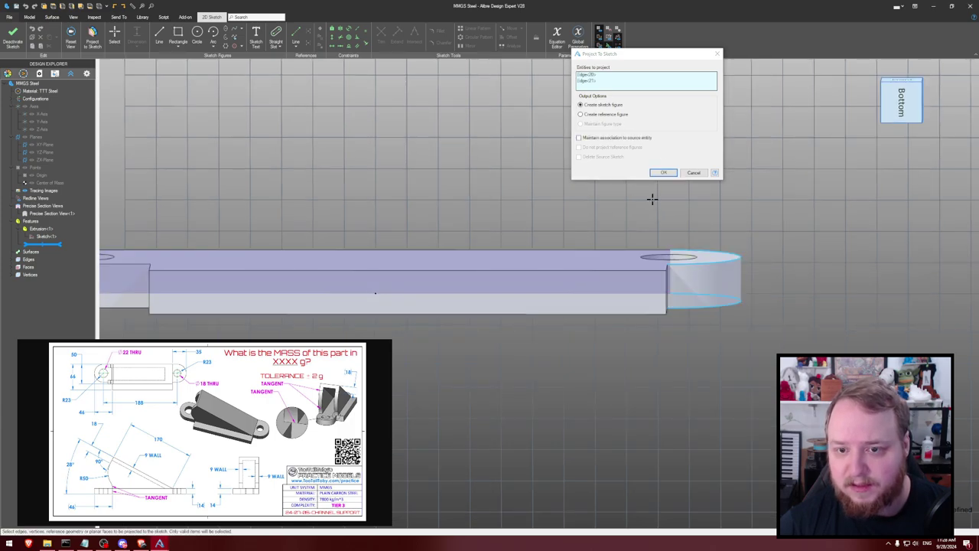
click(623, 115)
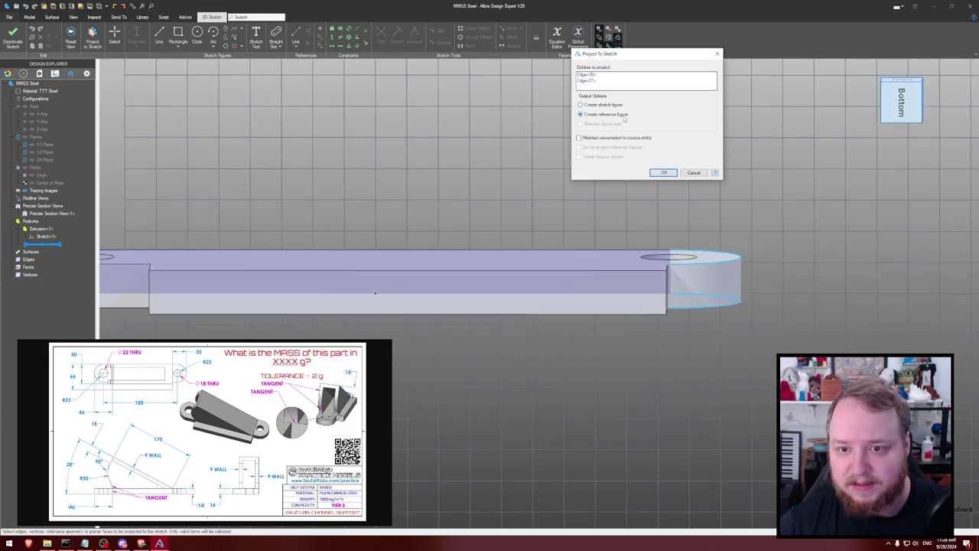
click(663, 172)
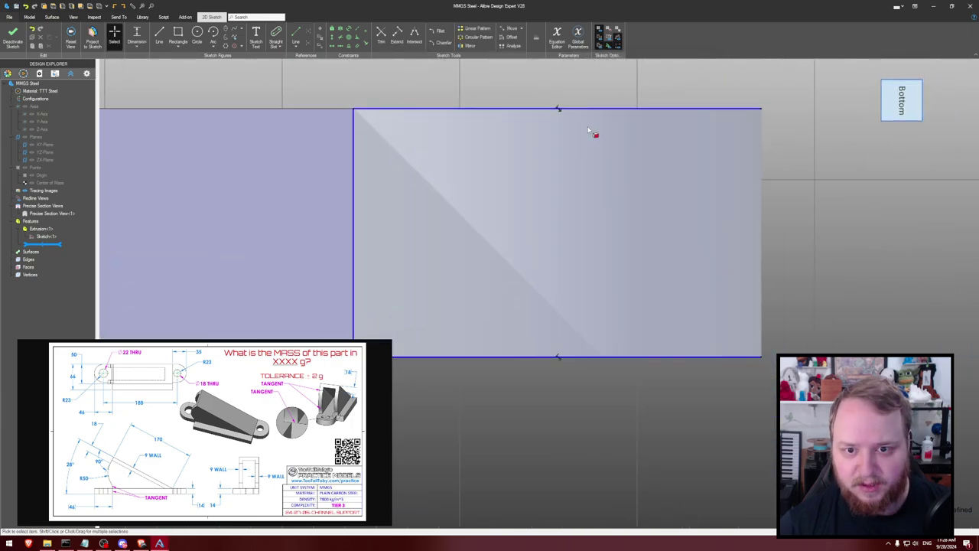
scroll(588, 131, down, 3)
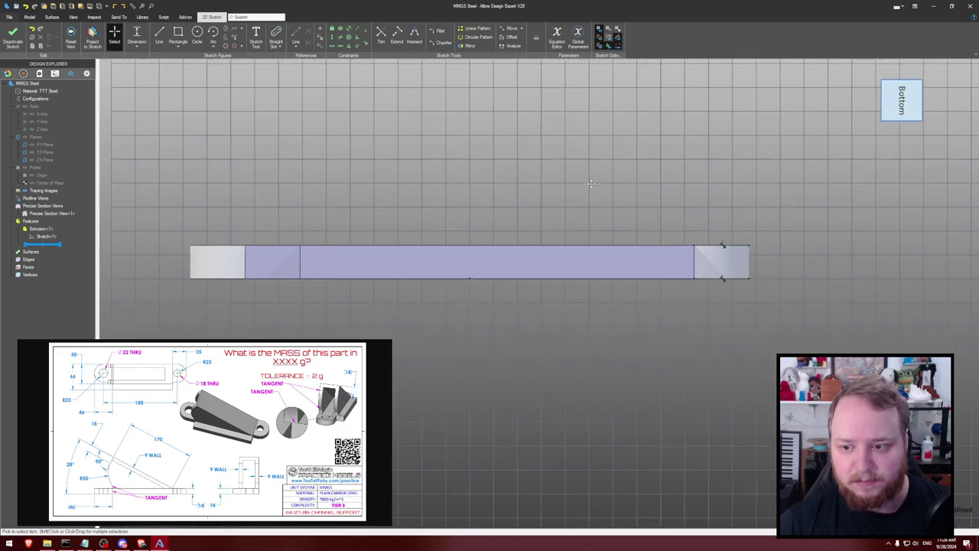
scroll(589, 181, up, 1)
middle_drag(590, 181, 629, 199)
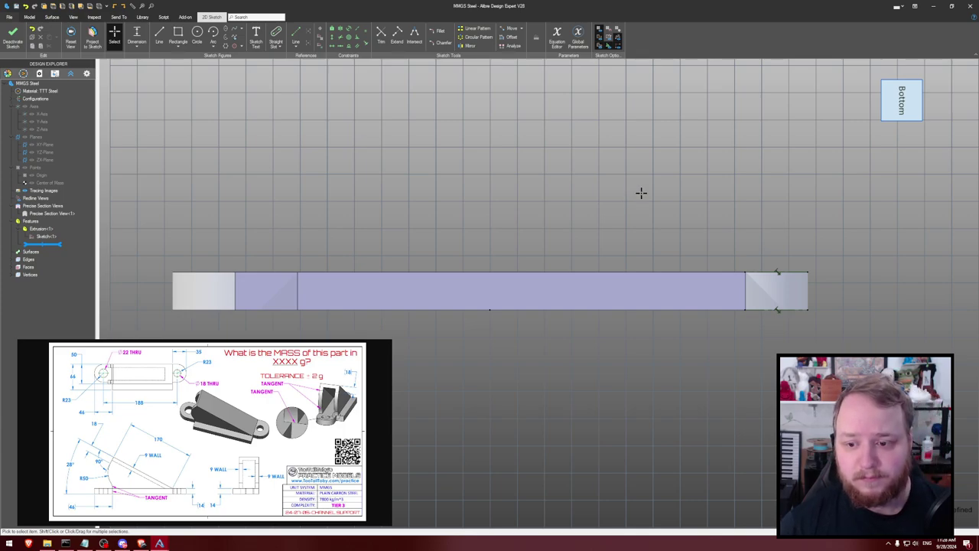
middle_drag(640, 192, 640, 199)
key(t)
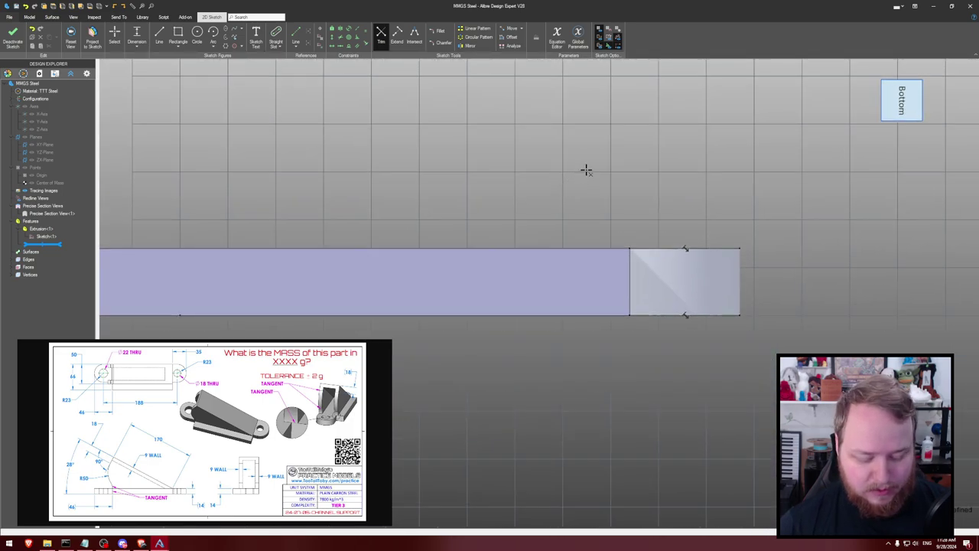
key(l)
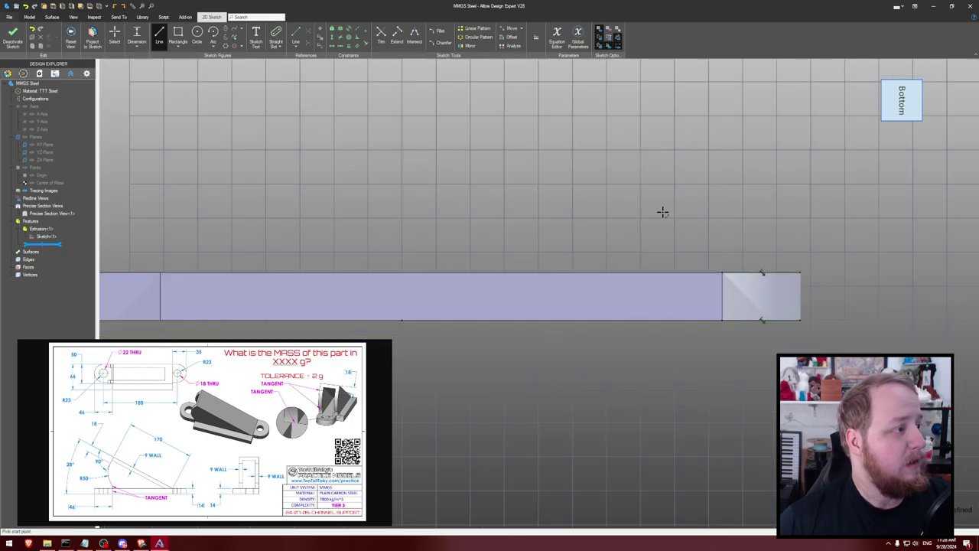
Draw the 170 mm sloped line from the plate's top-right corner, capped by an 18 mm segment
scroll(612, 187, down, 3)
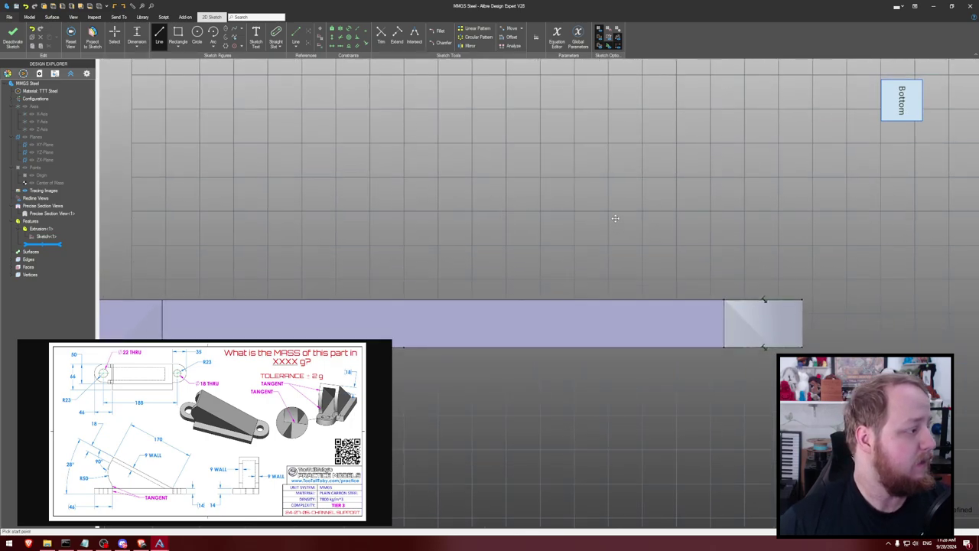
mouse_move(612, 209)
middle_down()
mouse_move(609, 227)
mouse_move(639, 233)
middle_up()
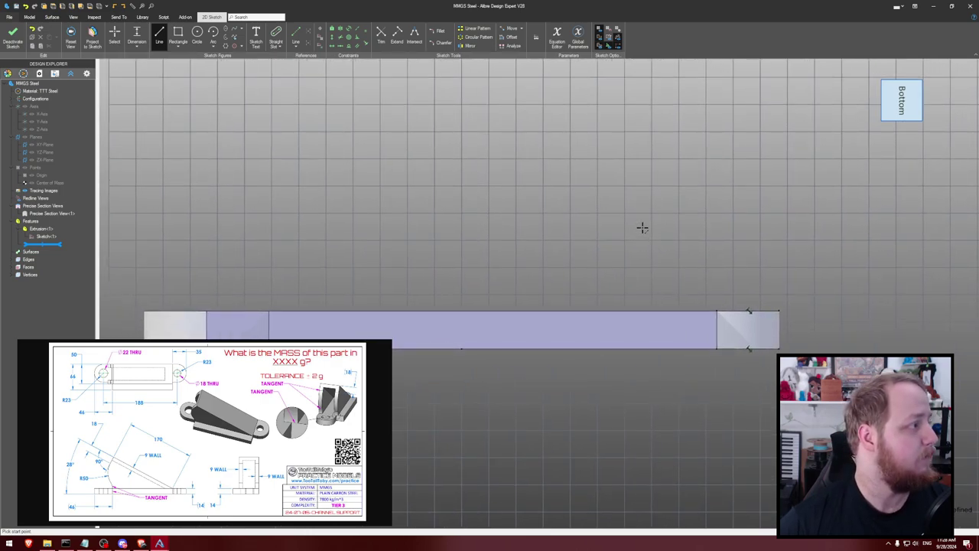
click(715, 307)
key(Escape)
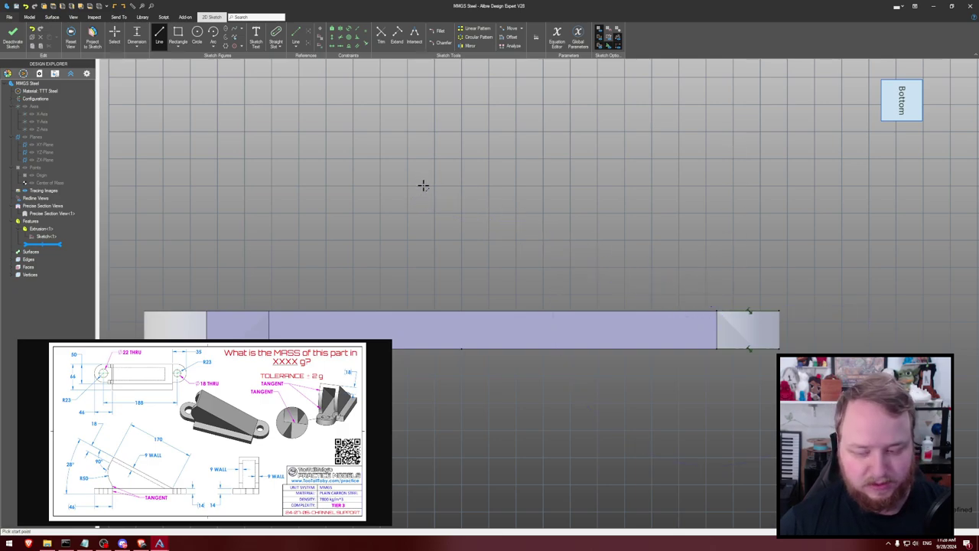
click(717, 311)
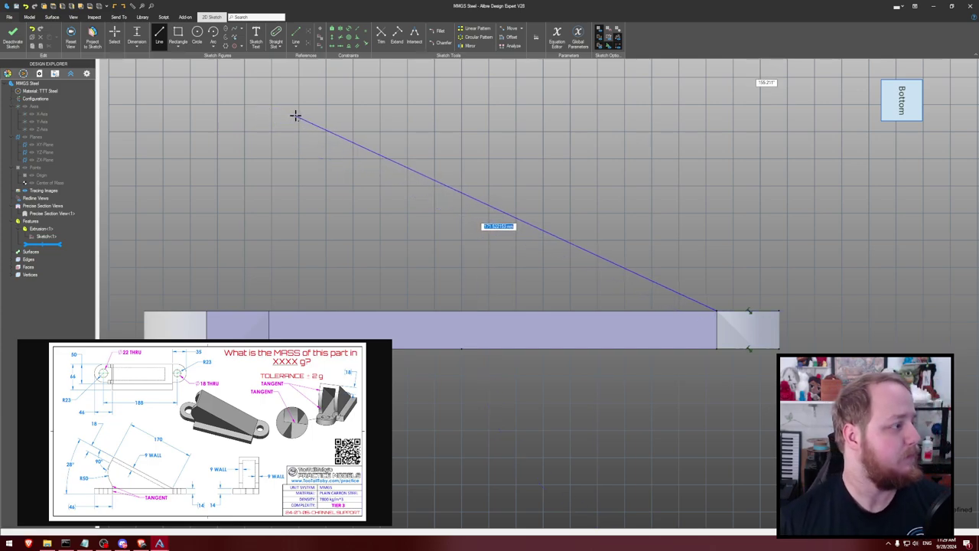
click(296, 114)
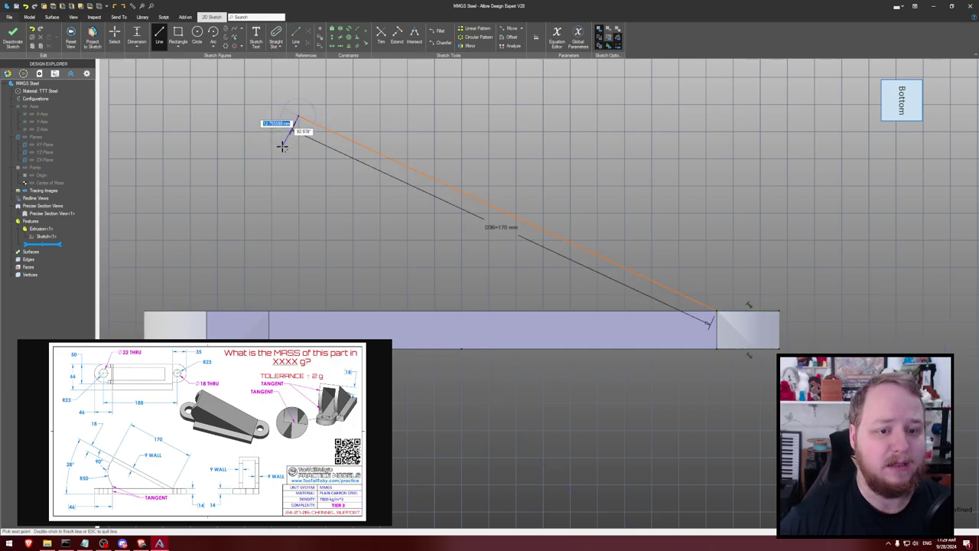
text(18)
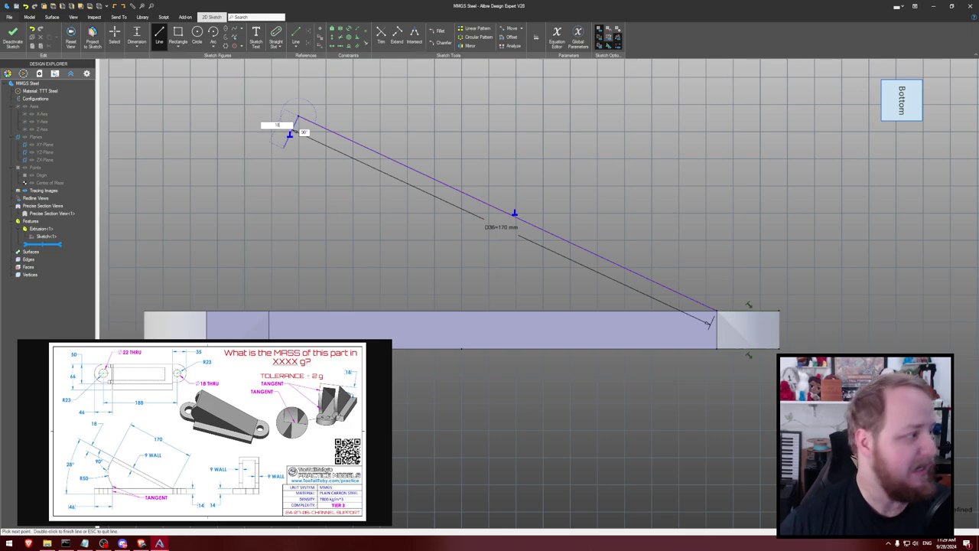
key(Return)
key(Escape)
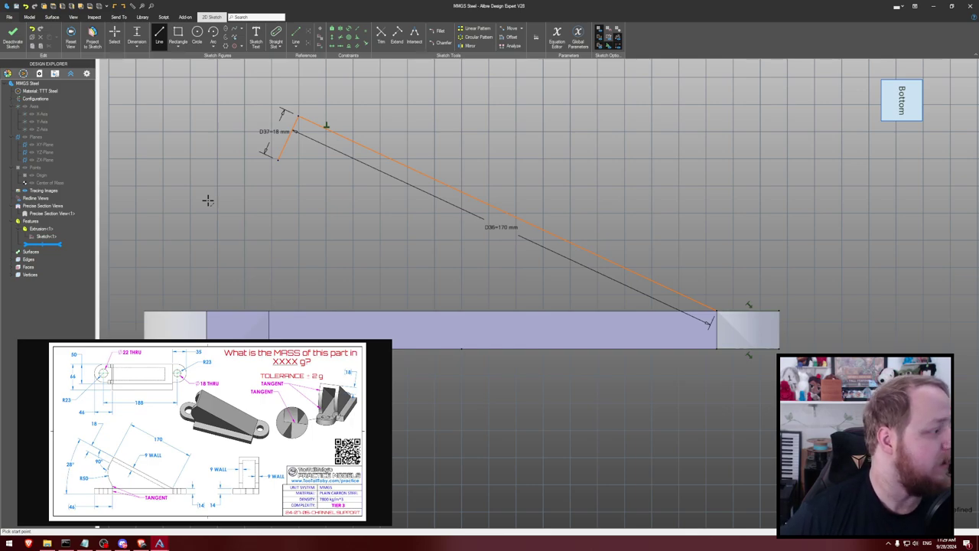
Set the sloped line at 28° to the plate's bottom edge
key(Escape)
click(458, 348)
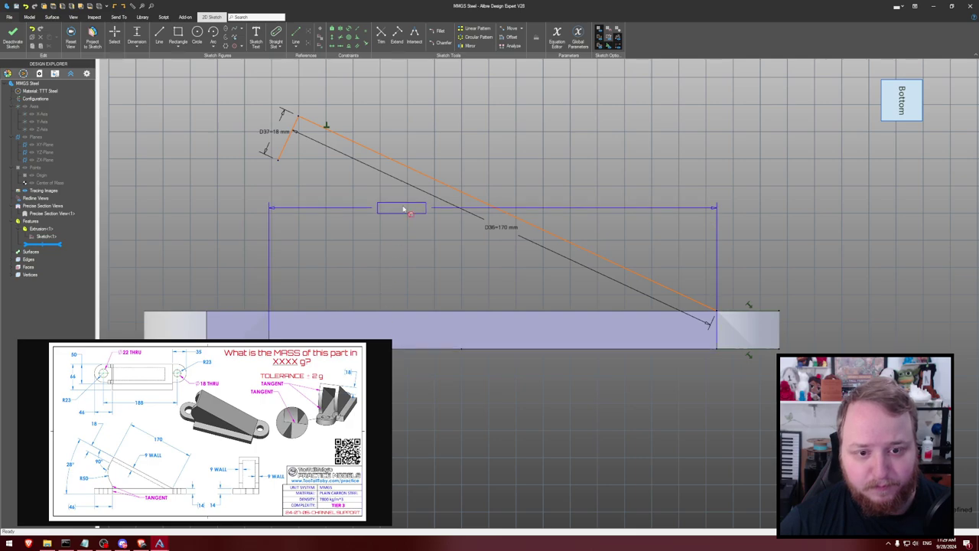
click(420, 171)
click(157, 177)
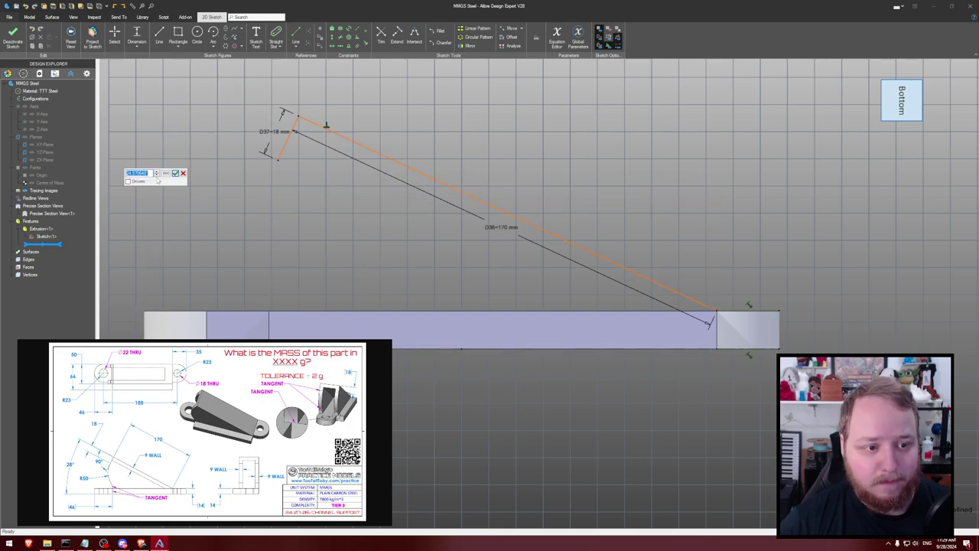
text(28)
key(Return)
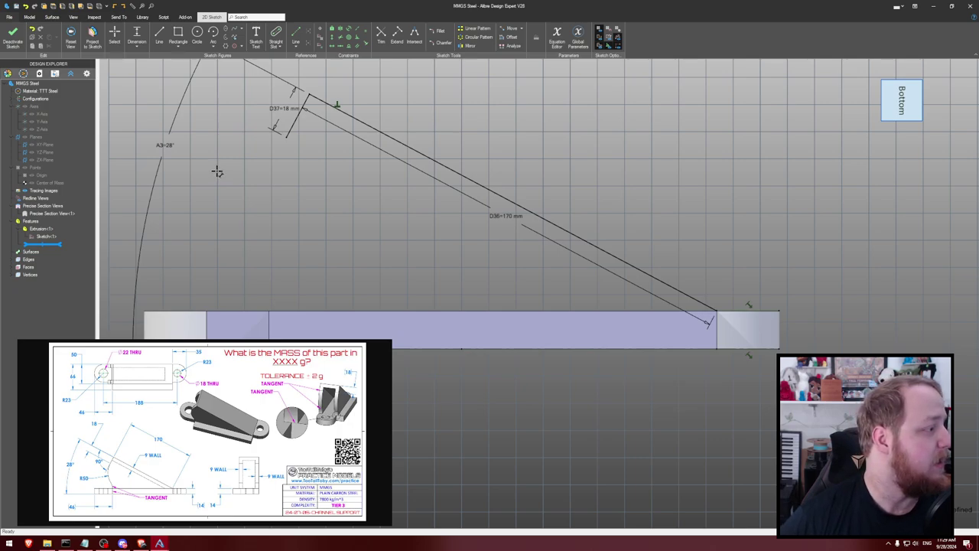
Draw a three-point arc from the 18 mm line's end and give it an R50 radius
key(a)
click(286, 136)
click(309, 237)
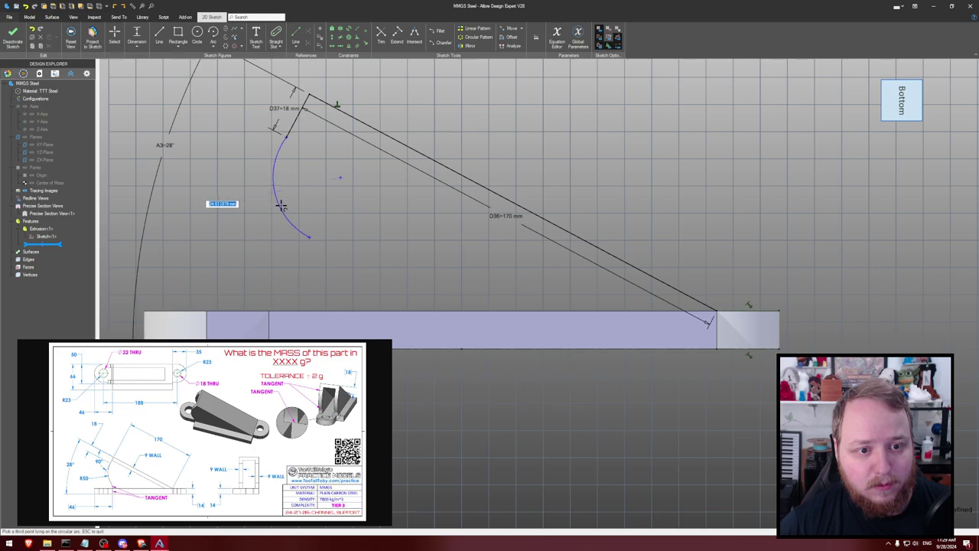
click(283, 196)
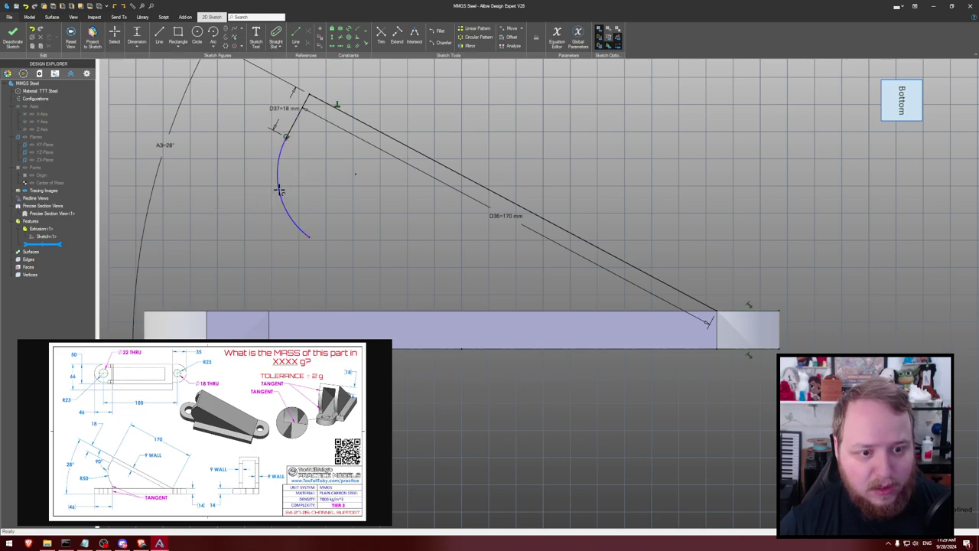
key(d)
click(280, 191)
click(322, 186)
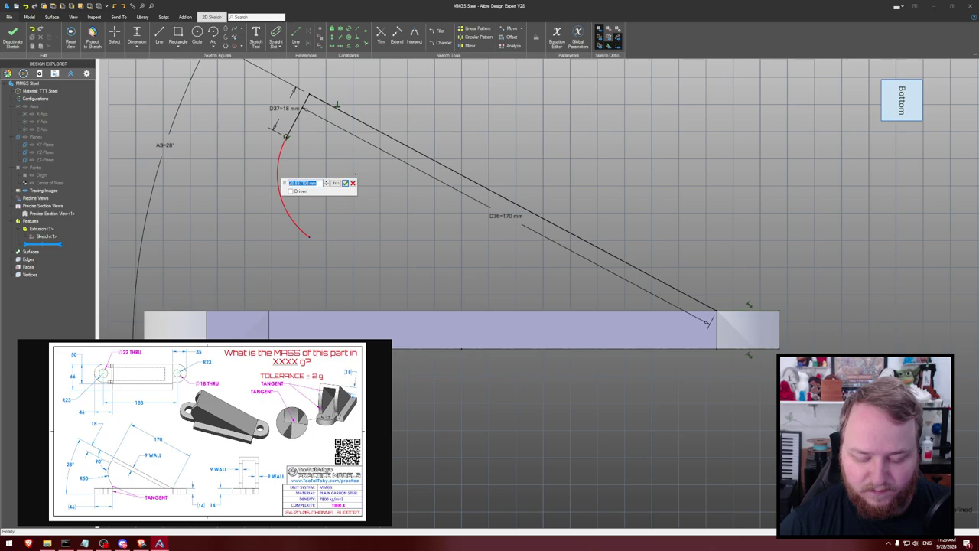
text(50)
key(Return)
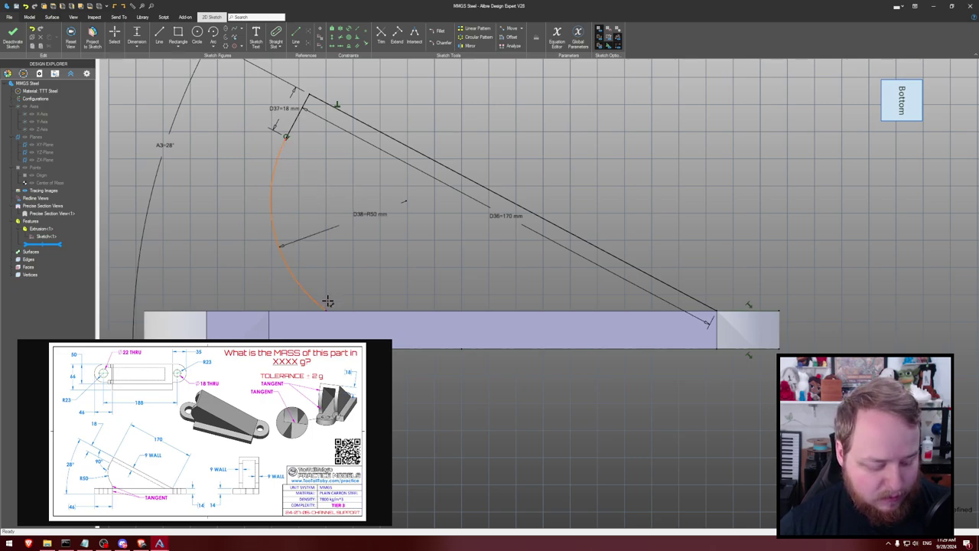
Adjust the arc's lower end toward the plate and begin a line along the plate's top edge
key(Escape)
drag(328, 311, 272, 228)
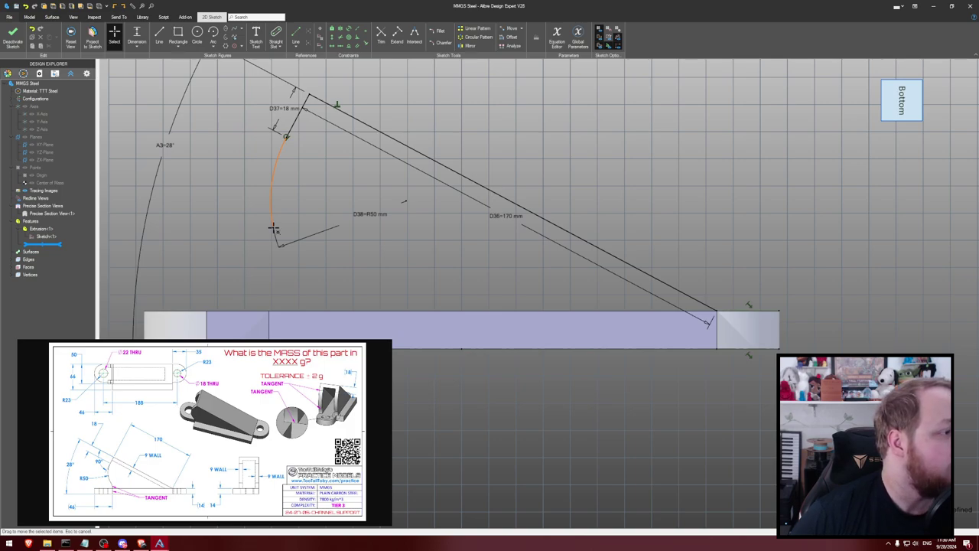
drag(273, 228, 279, 238)
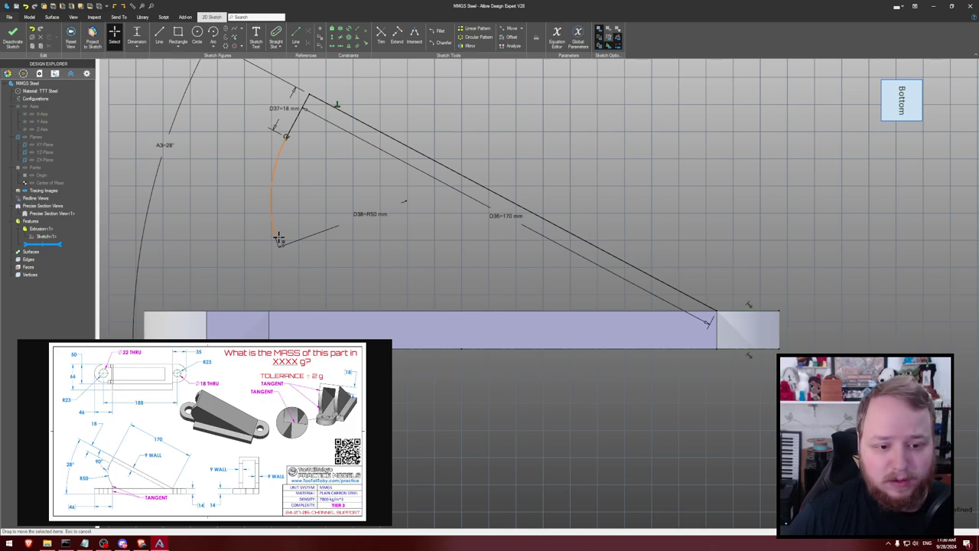
drag(279, 238, 280, 247)
key(l)
click(715, 311)
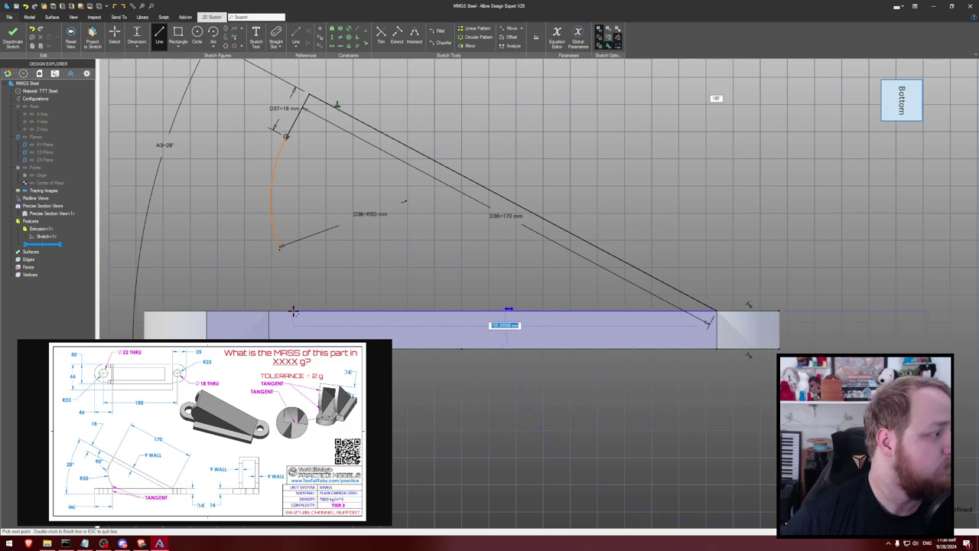
Project the part's bottom edge into the angled-wall sketch with Project to Sketch
middle_drag(293, 311, 283, 285)
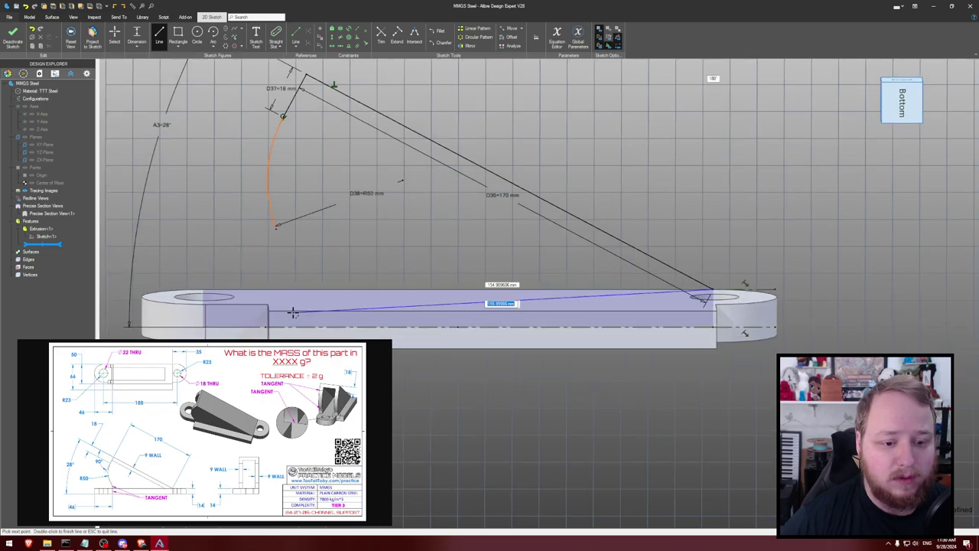
key(Escape)
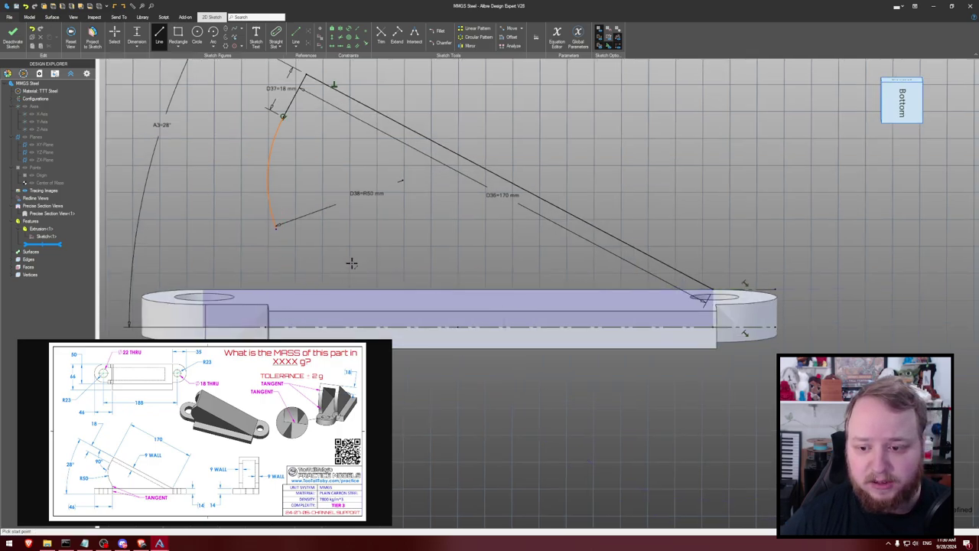
key(Up)
key(p)
key(Up)
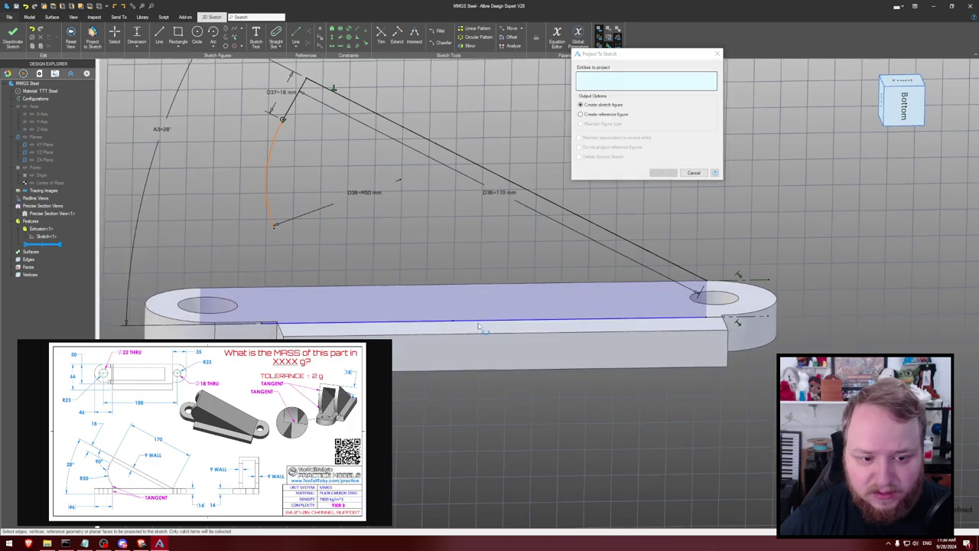
click(478, 350)
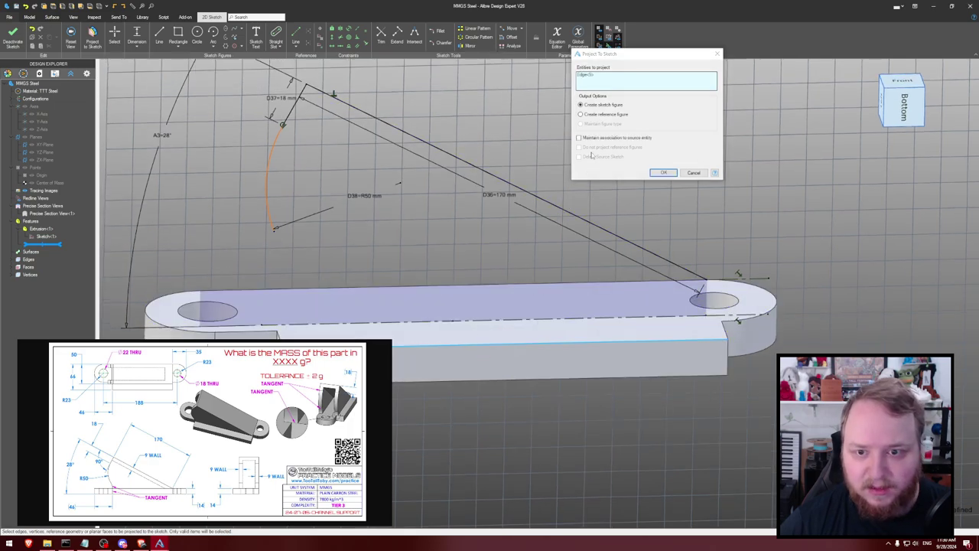
click(663, 172)
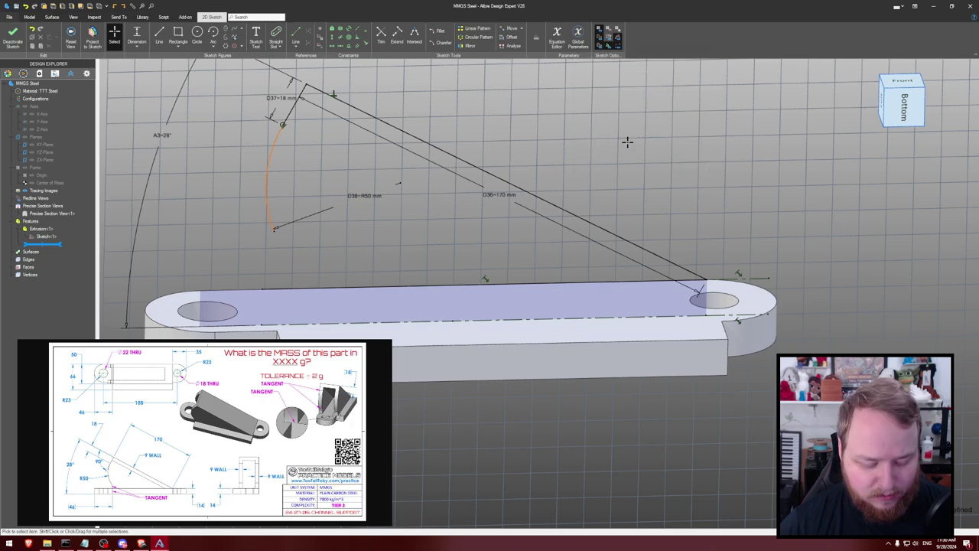
key(Down)
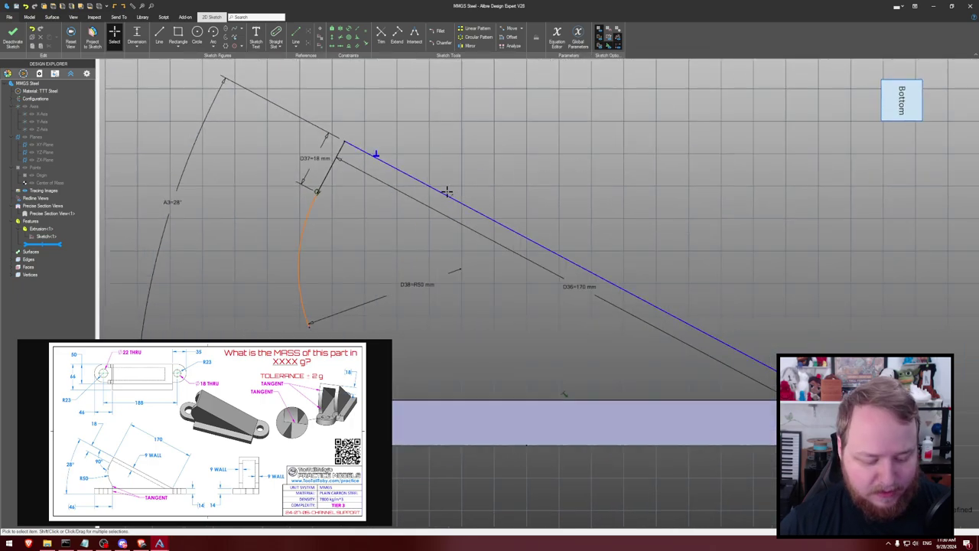
click(310, 322)
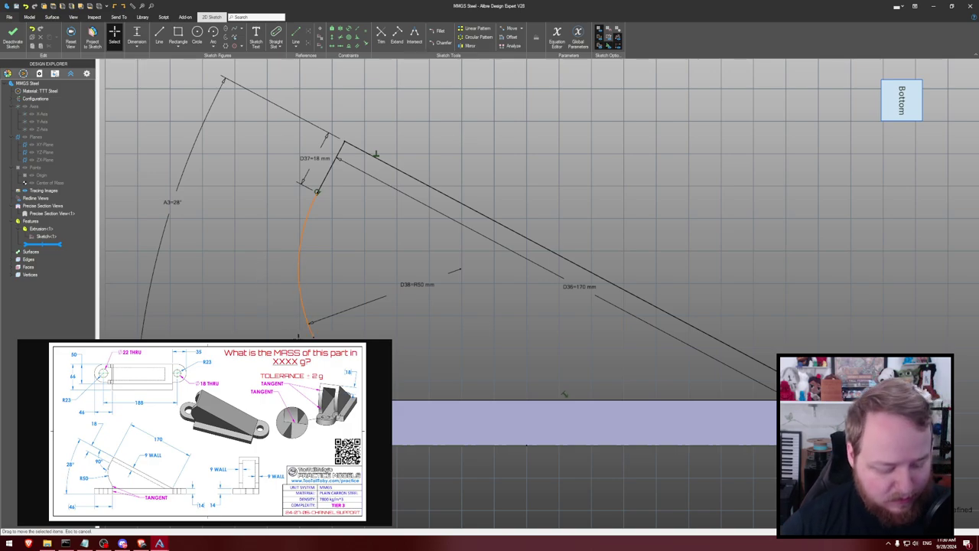
Re-project the bottom edge as a reference figure
key(Escape)
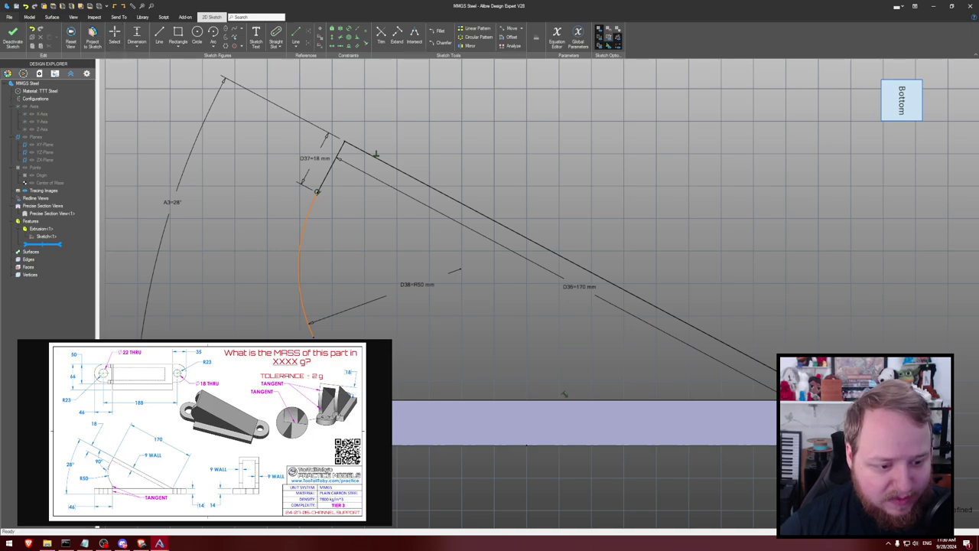
middle_drag(564, 394, 559, 387)
key(s)
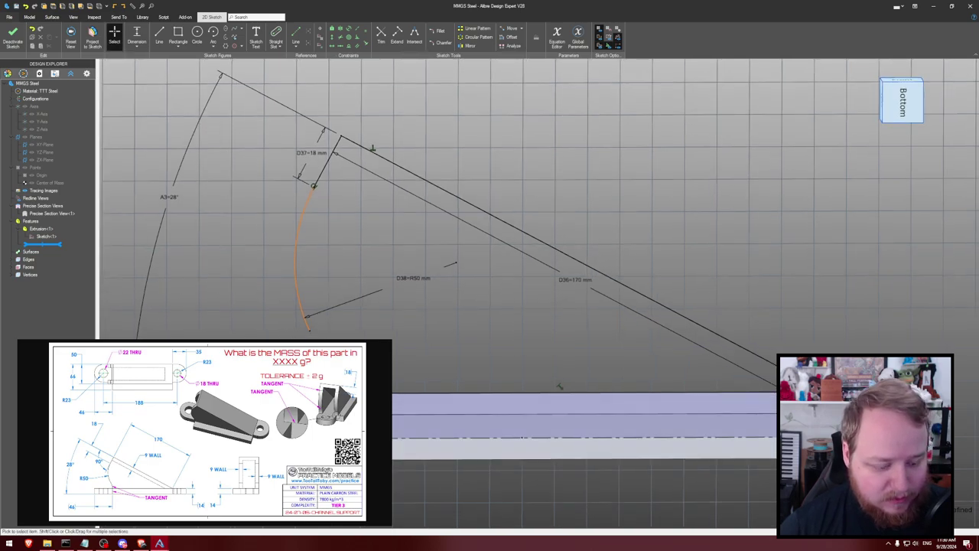
key(p)
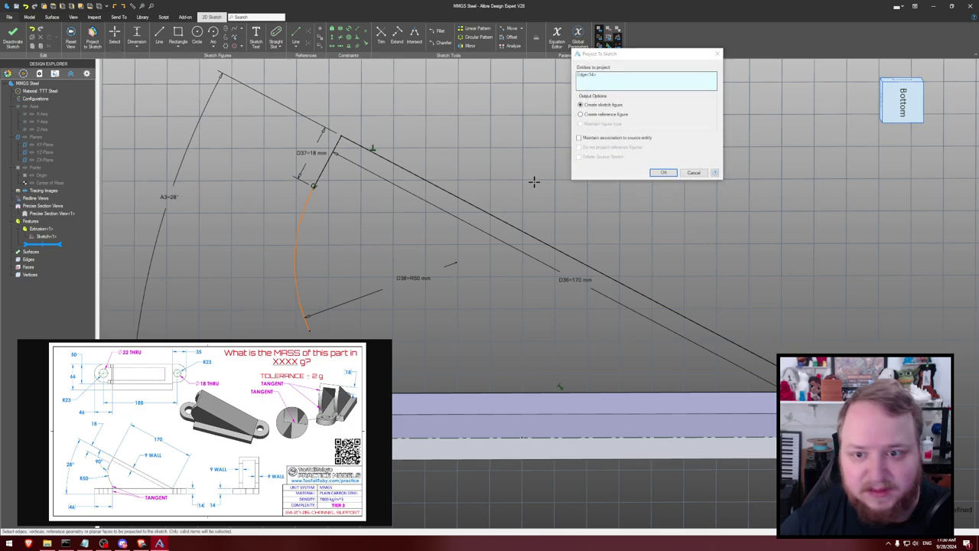
click(611, 114)
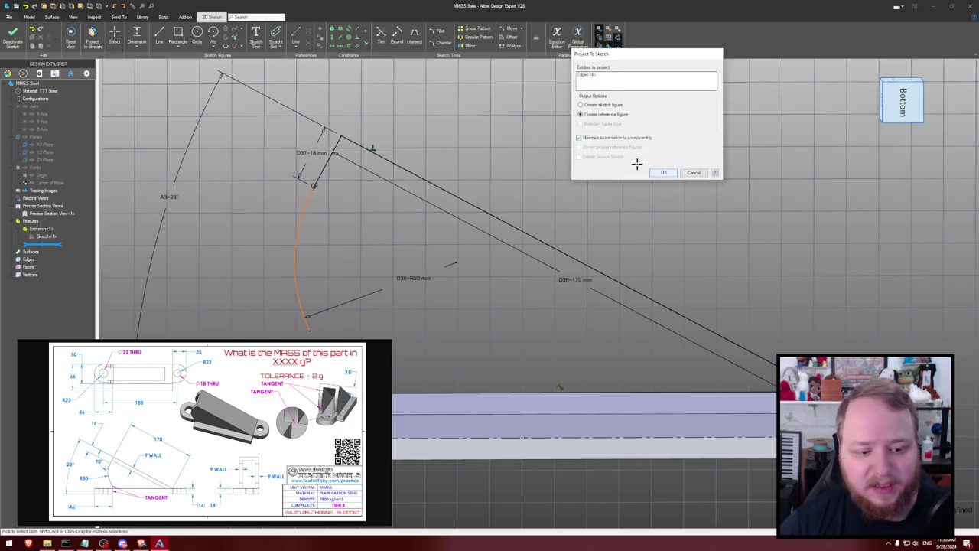
key(Return)
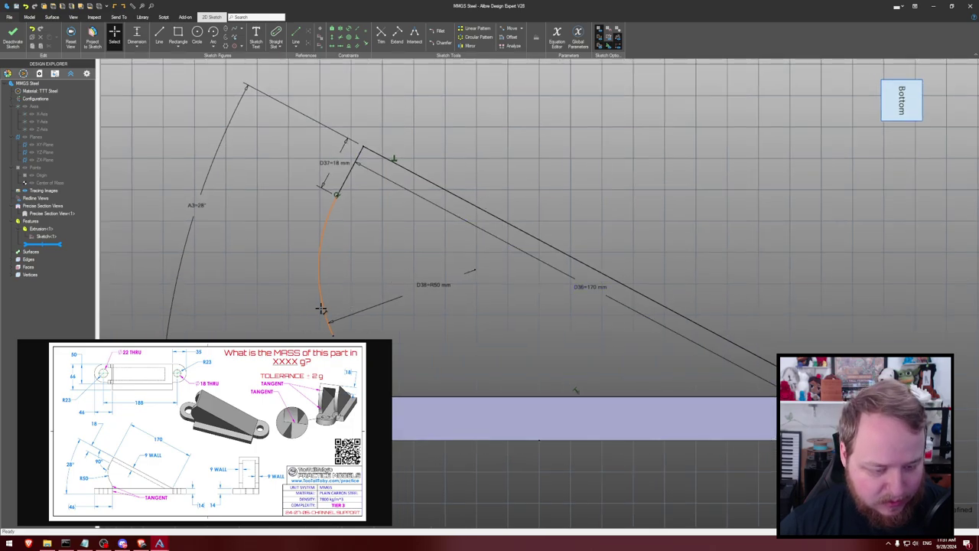
key(Escape)
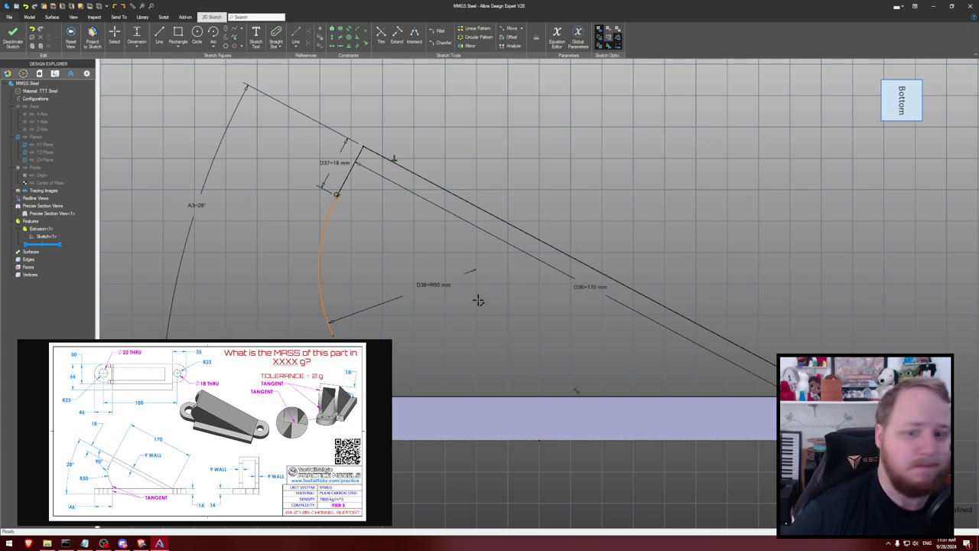
Drag the 170 mm dimension away from the edge and exit the sketch
click(582, 289)
drag(582, 289, 646, 227)
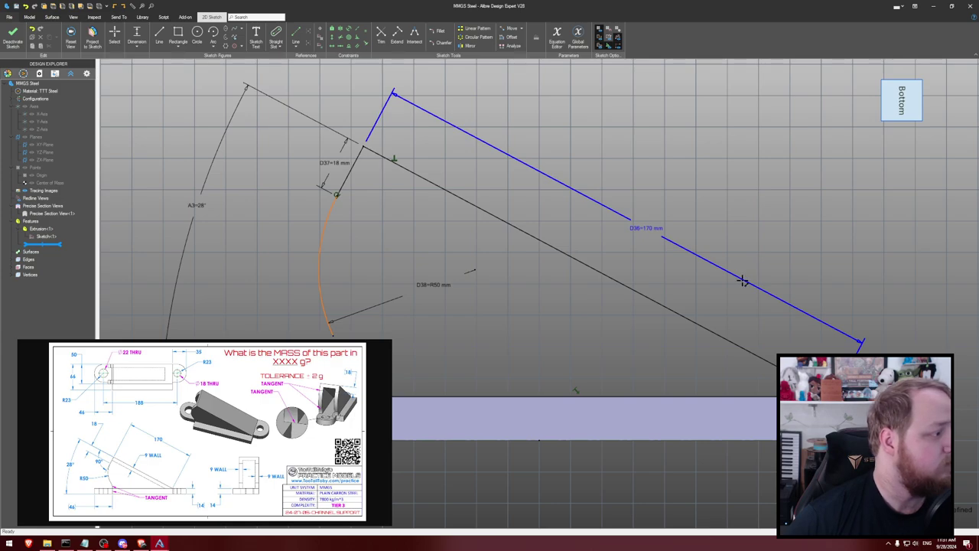
click(724, 329)
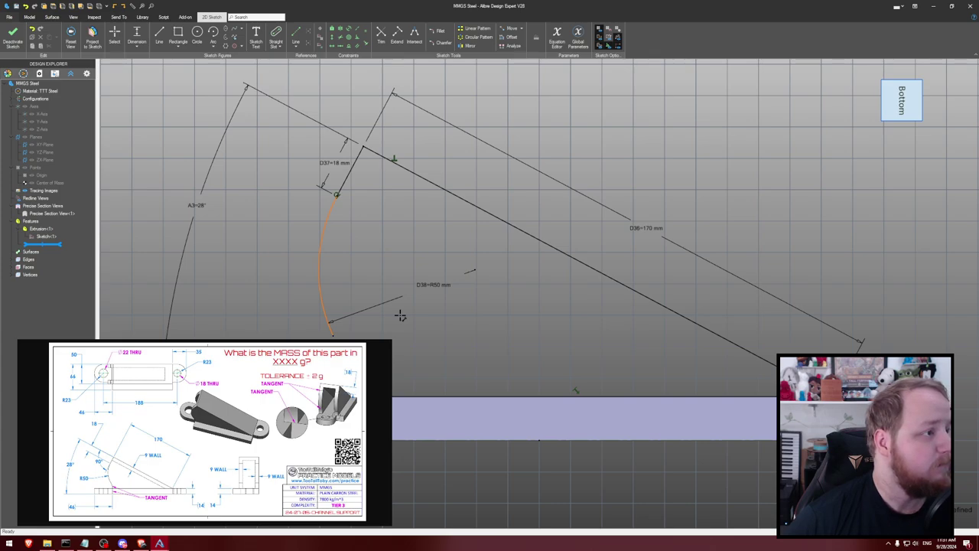
click(331, 309)
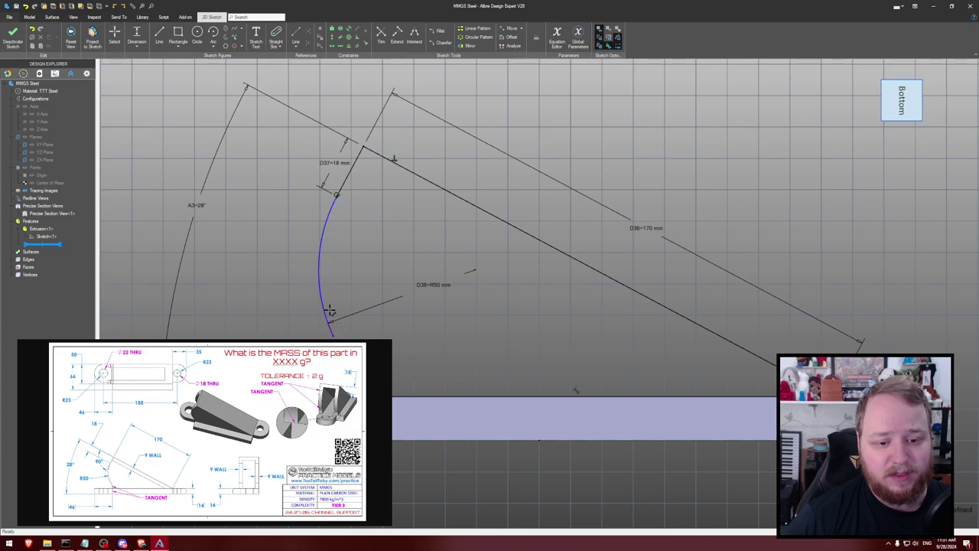
key(Escape)
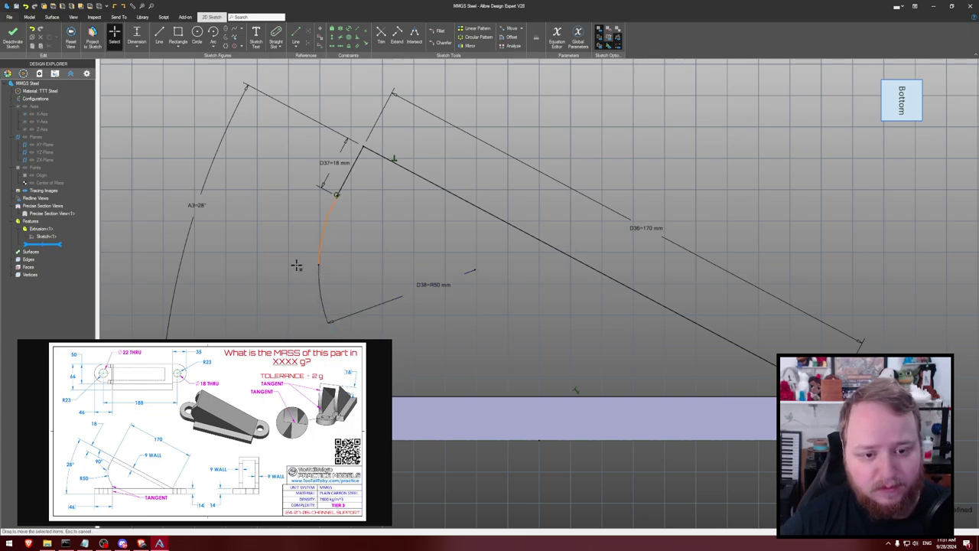
middle_drag(393, 284, 390, 279)
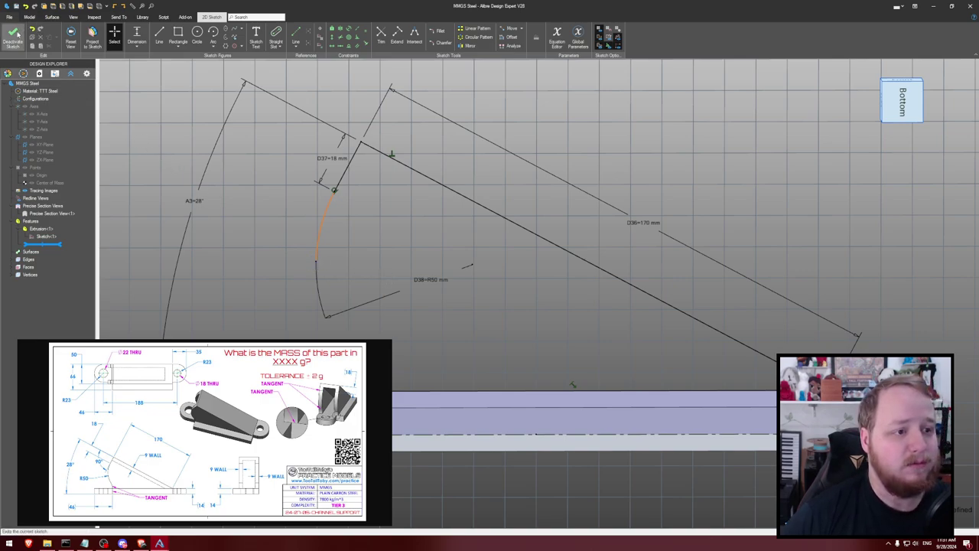
click(13, 34)
Reopen the base sketch and add a vertical line tangent to the right arc
right_click(47, 235)
click(66, 238)
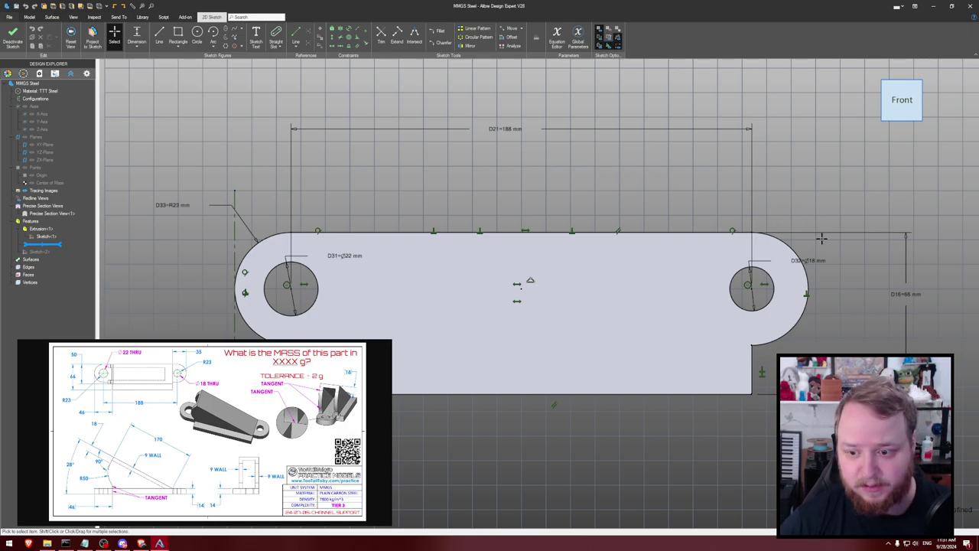
key(l)
click(824, 194)
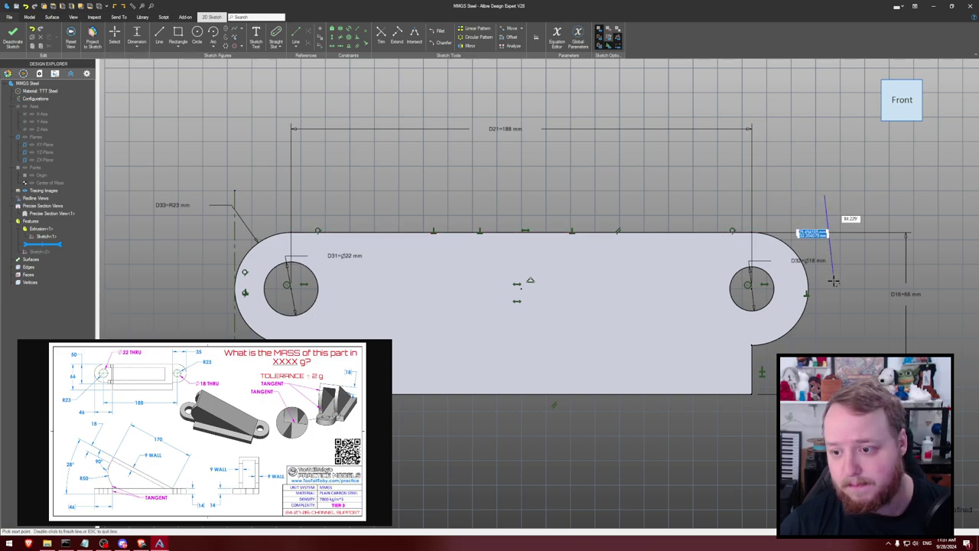
click(824, 322)
key(Escape)
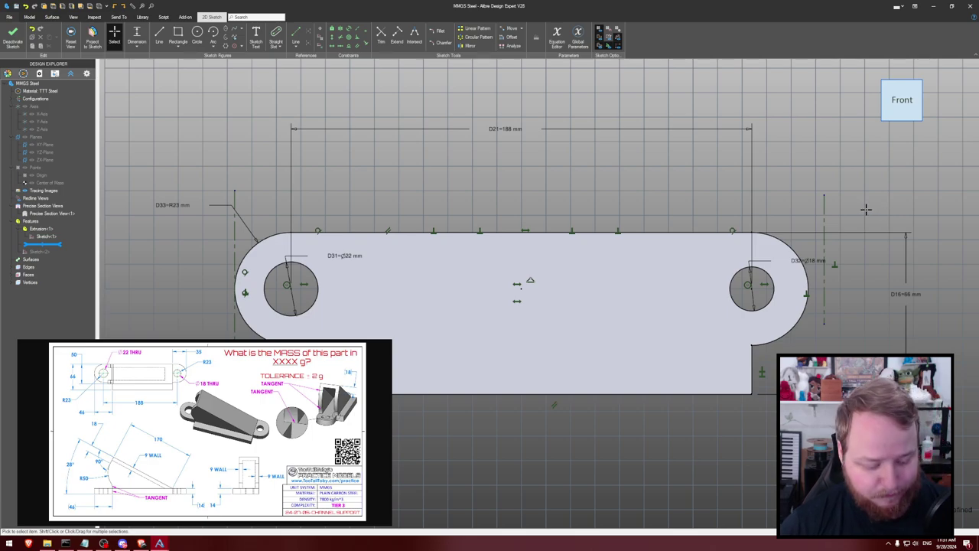
key(t)
click(823, 229)
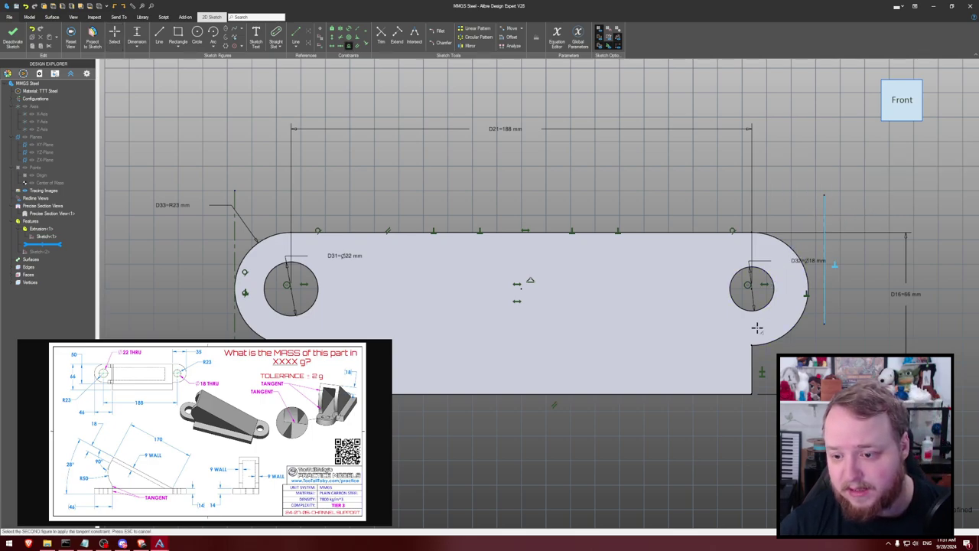
click(805, 281)
Dimension the vertical line 23 mm from the right edge line
key(d)
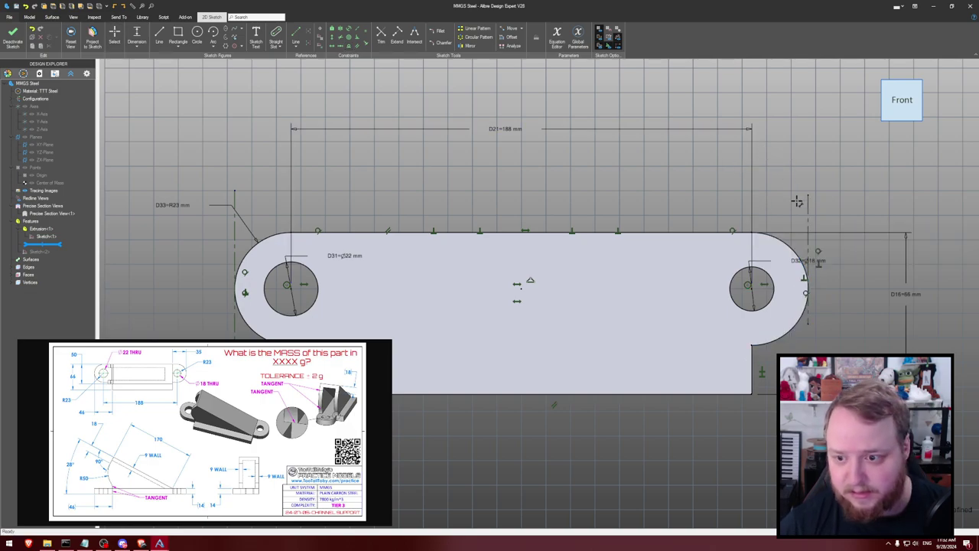
click(808, 201)
click(752, 363)
click(779, 181)
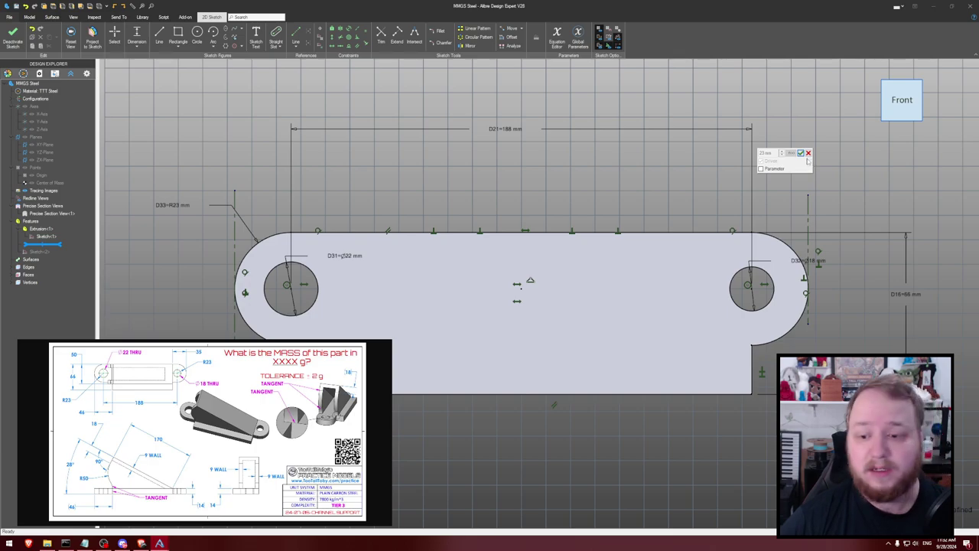
key(Return)
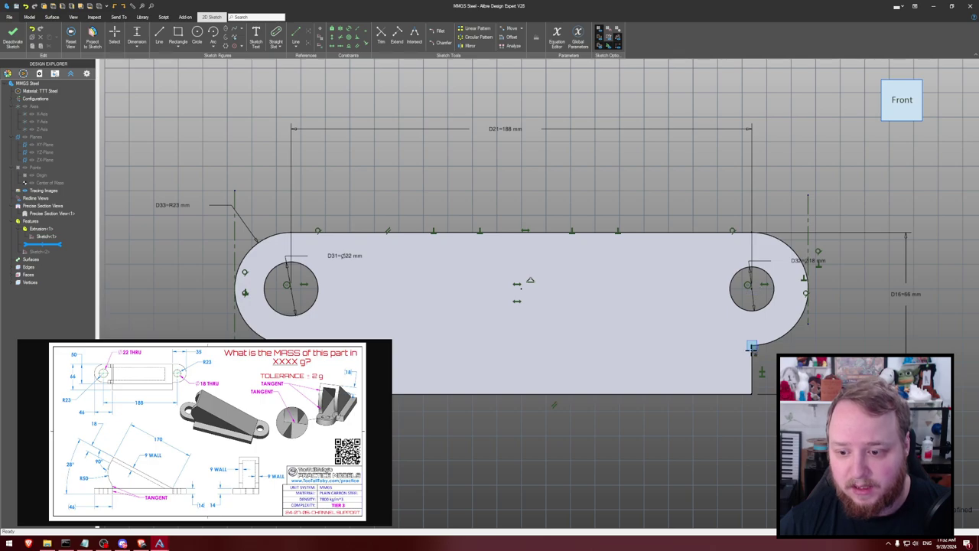
key(Escape)
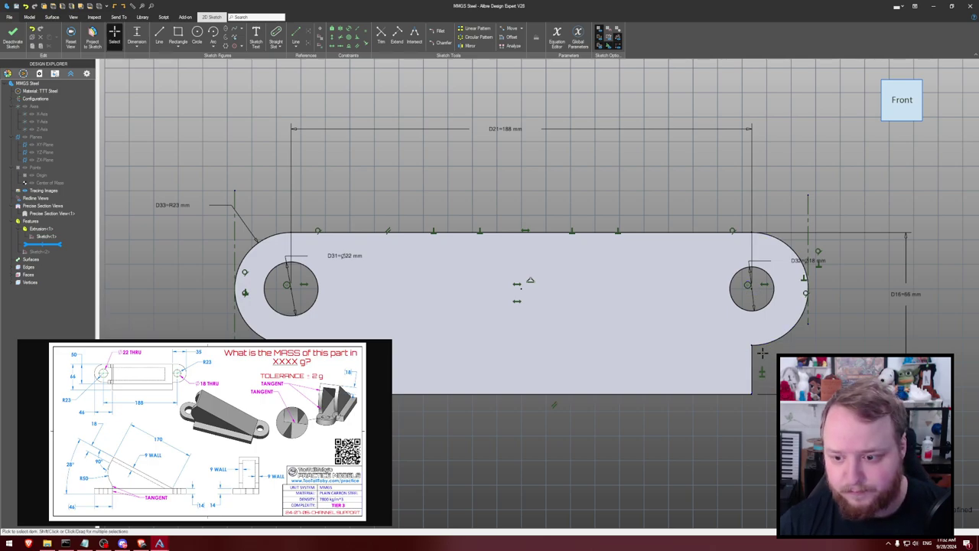
Delete the short vertical edge below the arc and shorten the bottom edge from the right
scroll(749, 358, up, 2)
click(747, 355)
key(Delete)
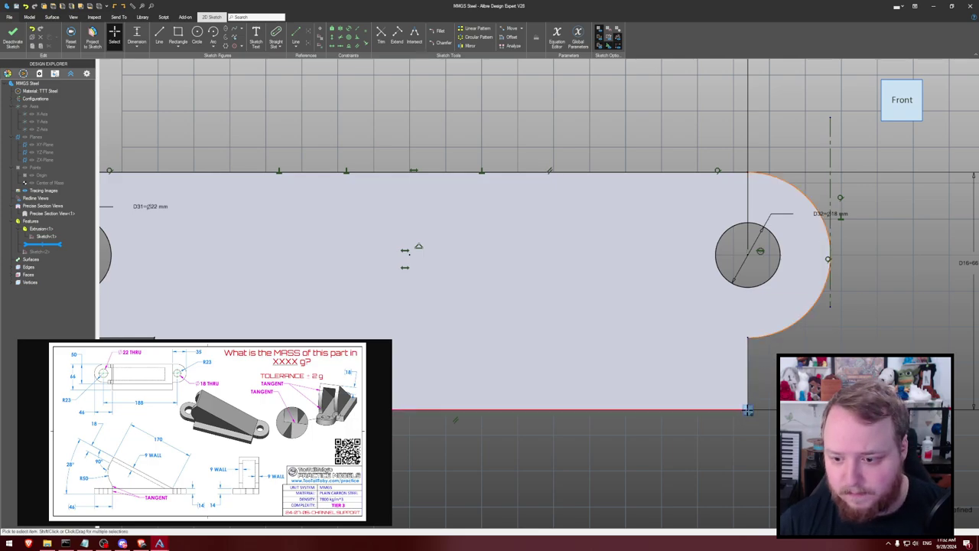
drag(747, 410, 682, 406)
Draw a step edge from the bottom edge up to the arc, dimension it, and leave the sketch
key(l)
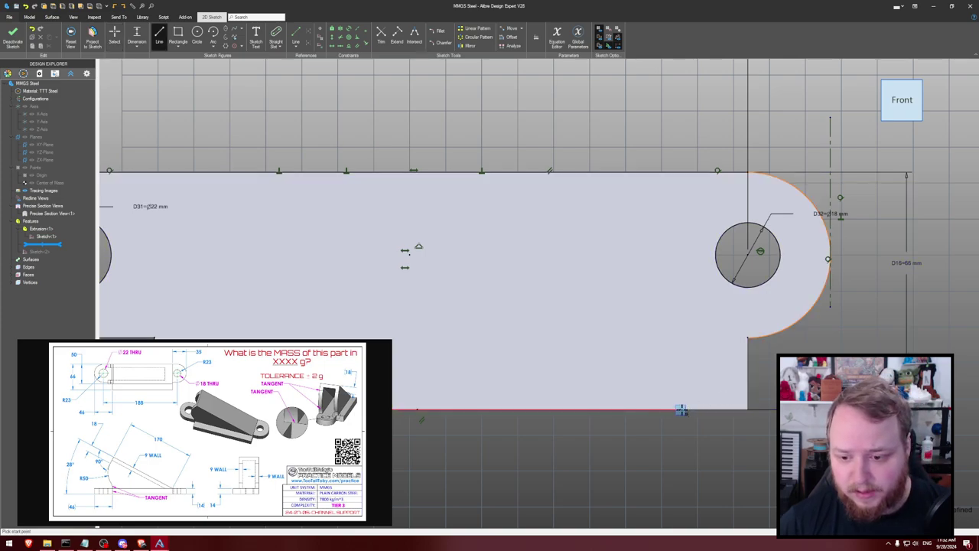
click(680, 408)
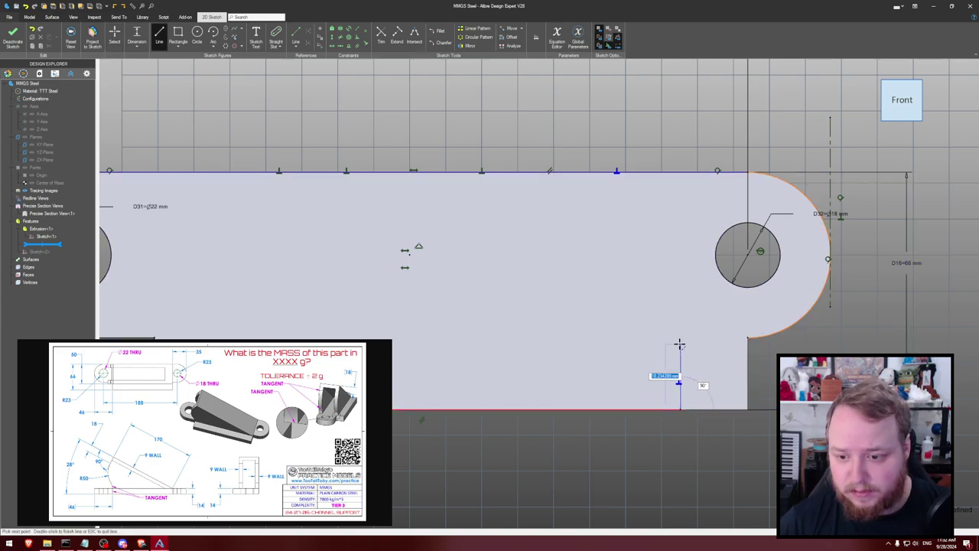
click(680, 337)
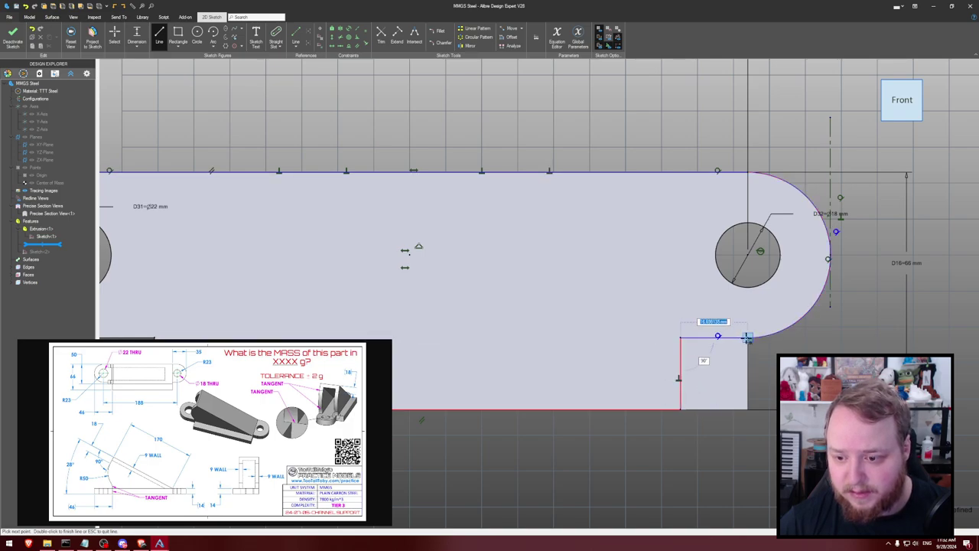
click(747, 337)
key(Escape)
key(d)
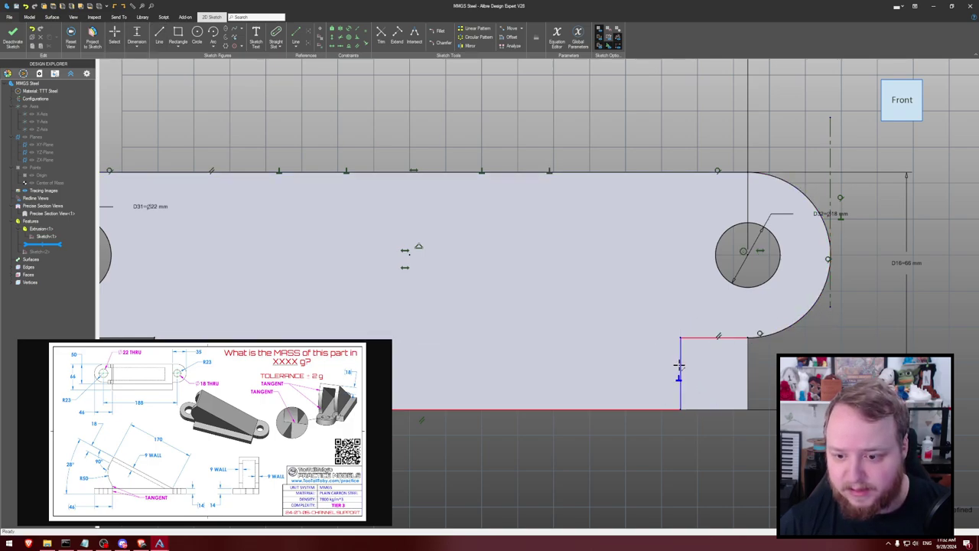
click(680, 365)
click(768, 134)
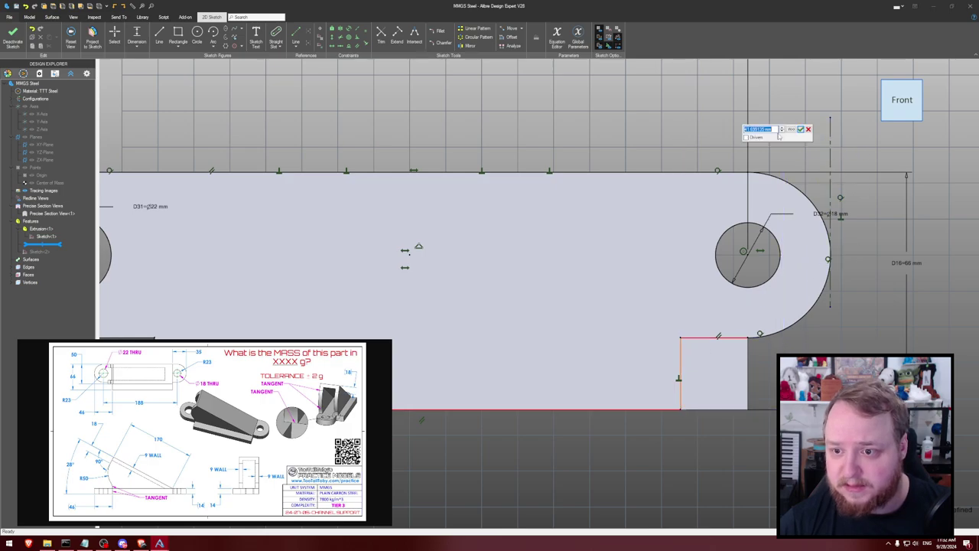
click(781, 130)
scroll(772, 145, down, 3)
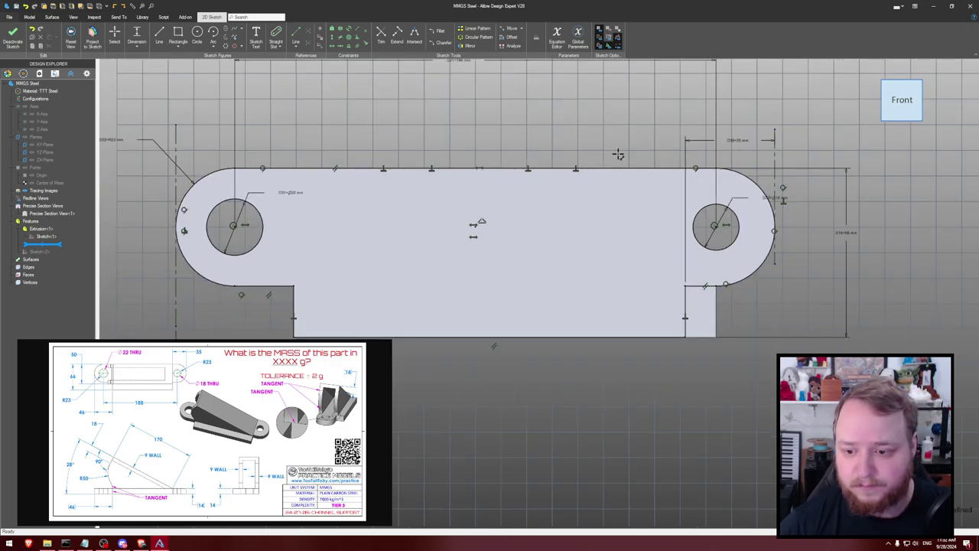
key(ctrl+shift+s)
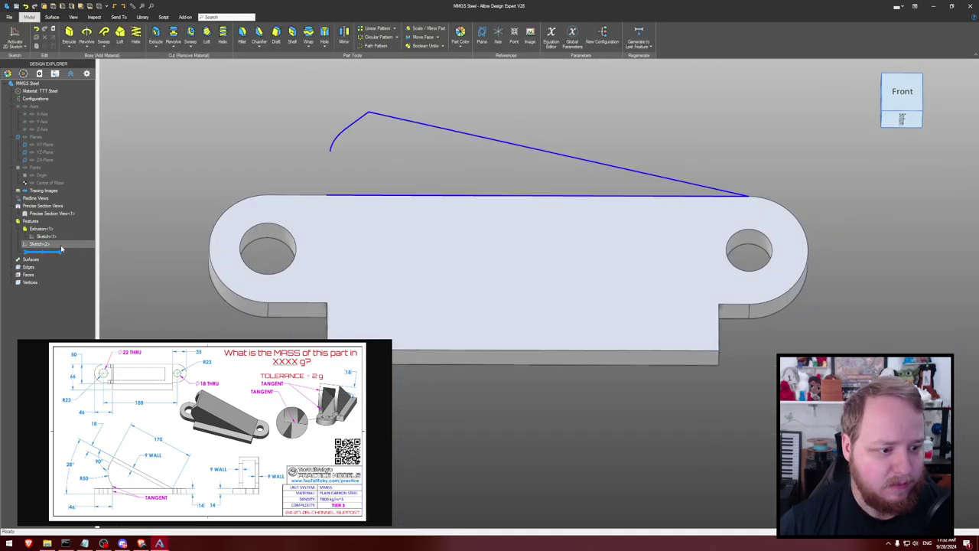
Delete Sketch<2>, start a sketch on the top face, and project the part's long edge into it
key(Delete)
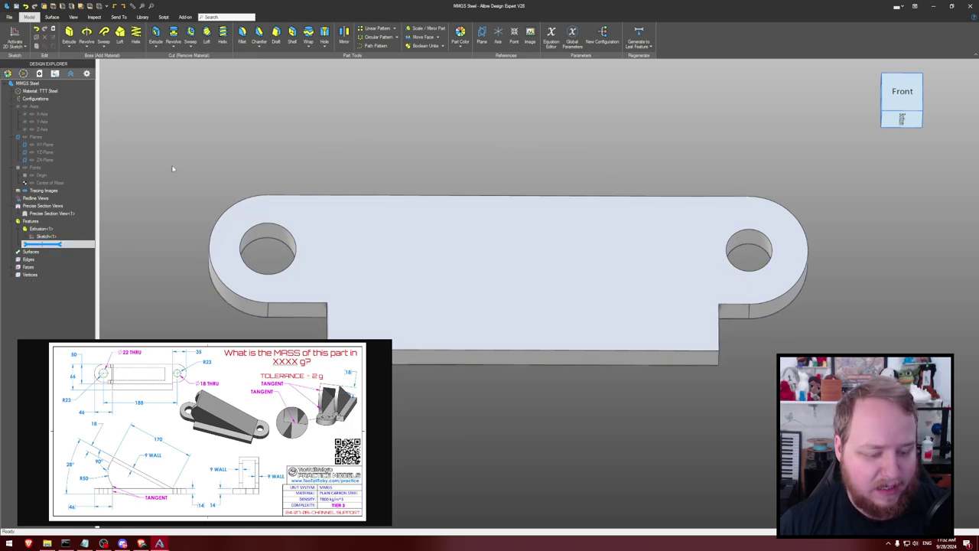
click(14, 35)
click(334, 202)
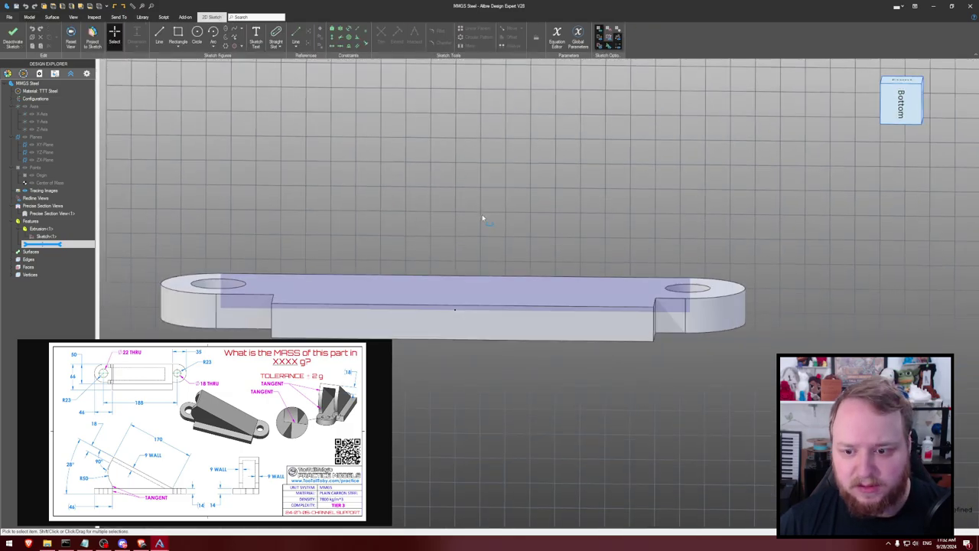
key(c)
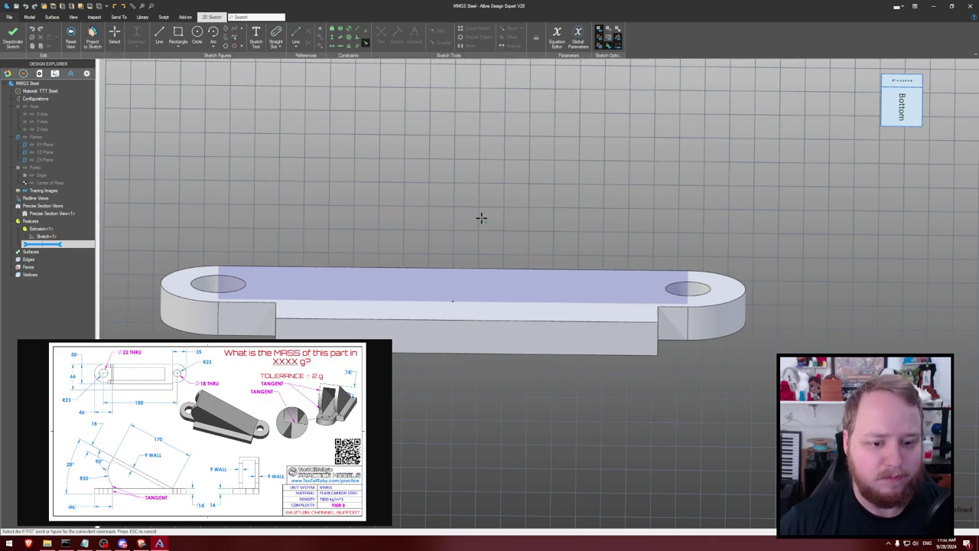
click(462, 322)
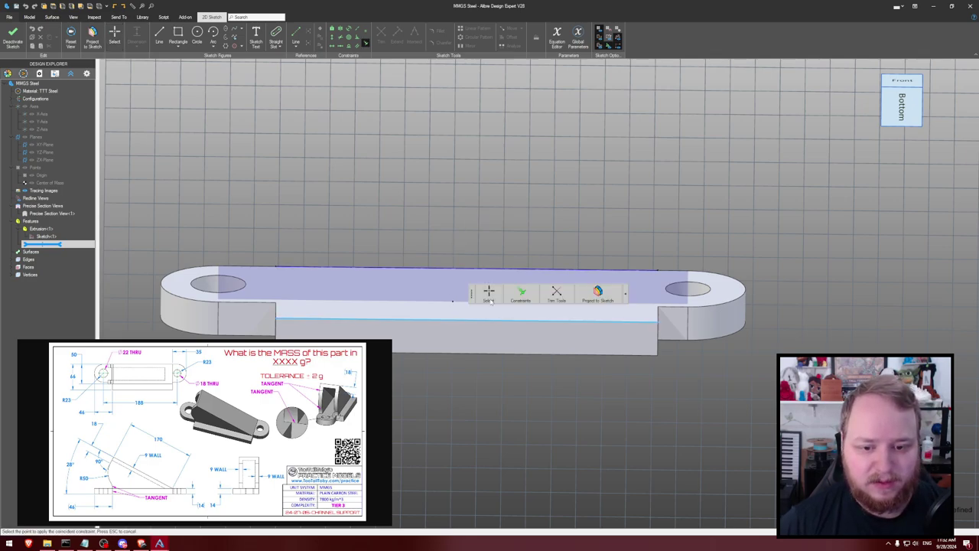
click(468, 292)
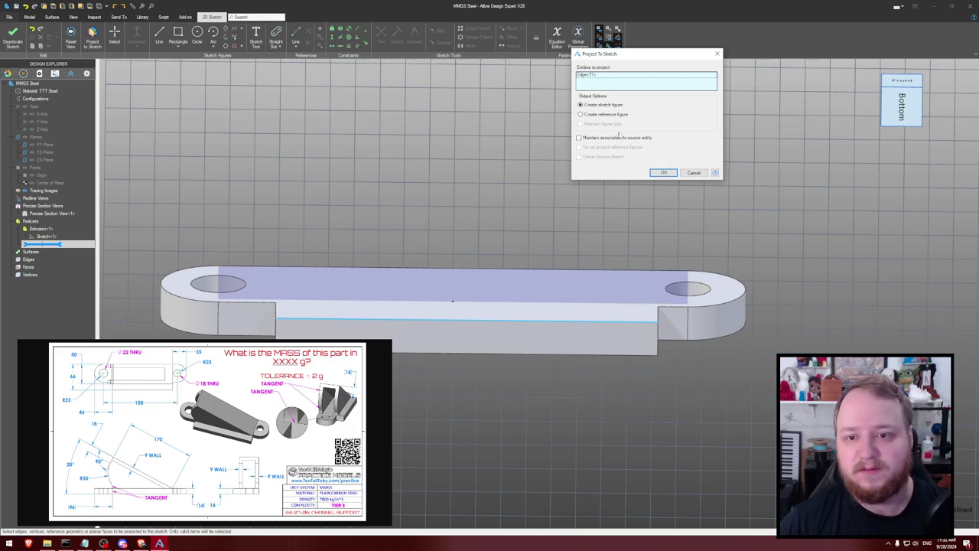
click(663, 172)
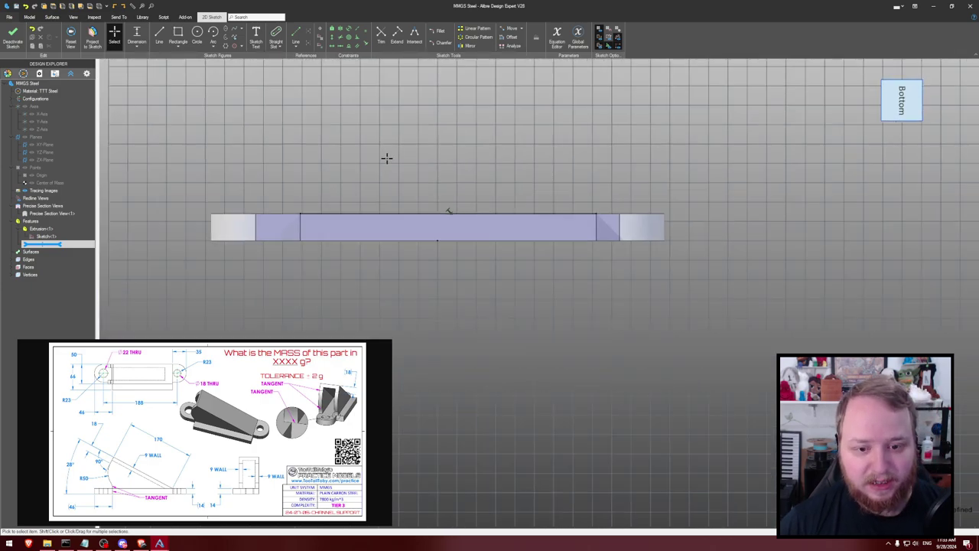
Draw a 170 mm line at 28° from the part's edge, then undo the misplaced line
key(l)
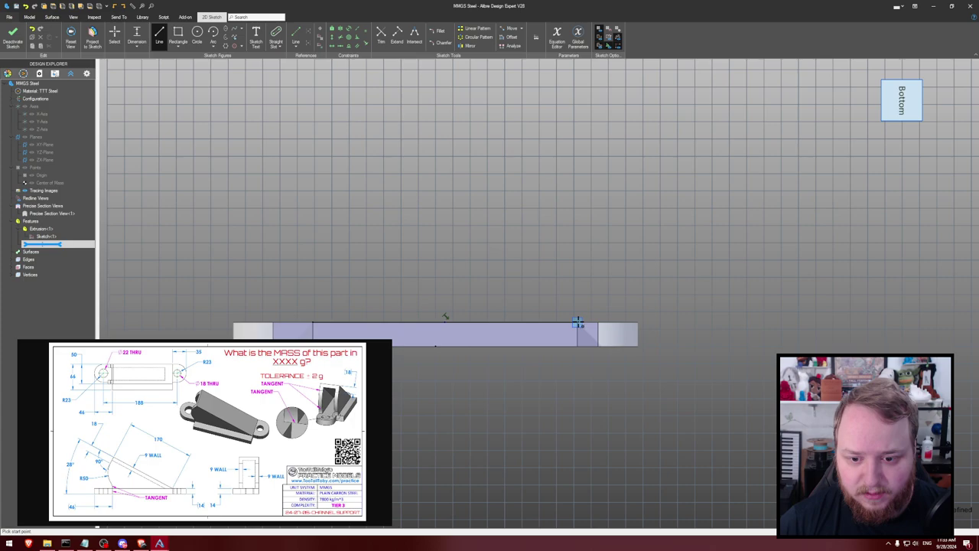
click(578, 322)
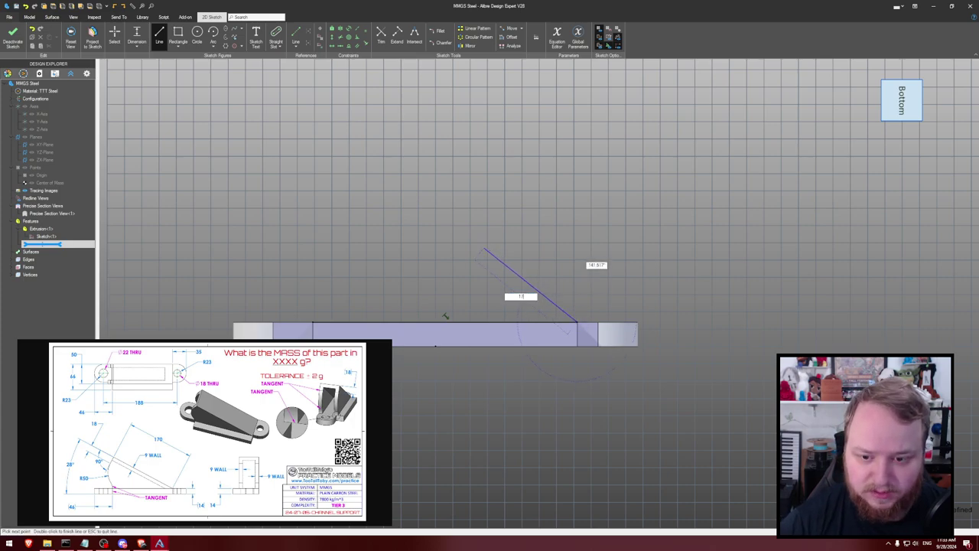
text(170)
key(Tab)
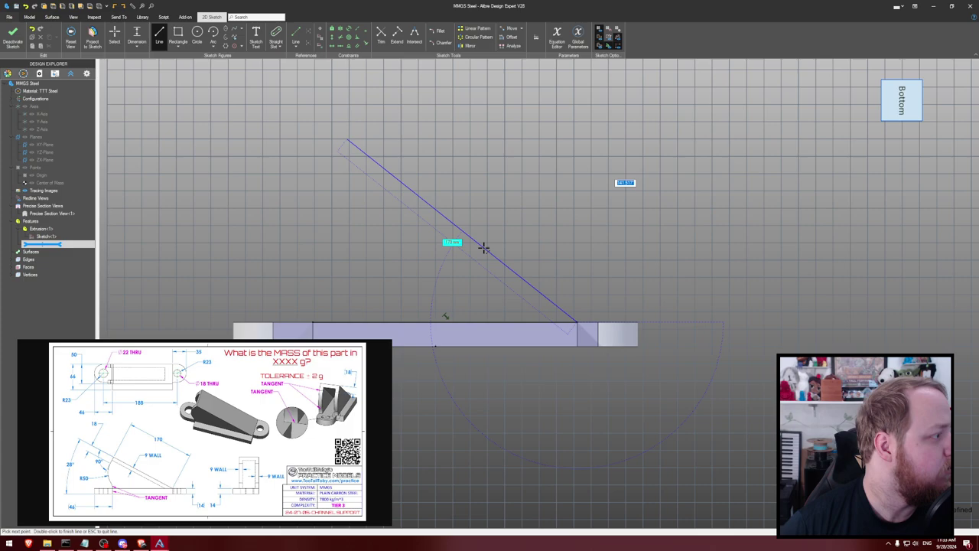
text(28)
key(Return)
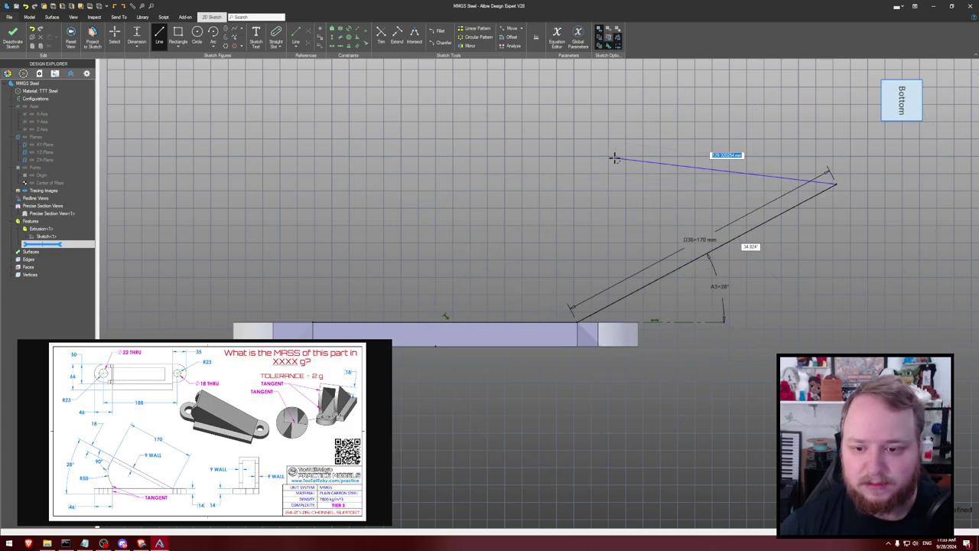
key(ctrl+z)
key(Escape)
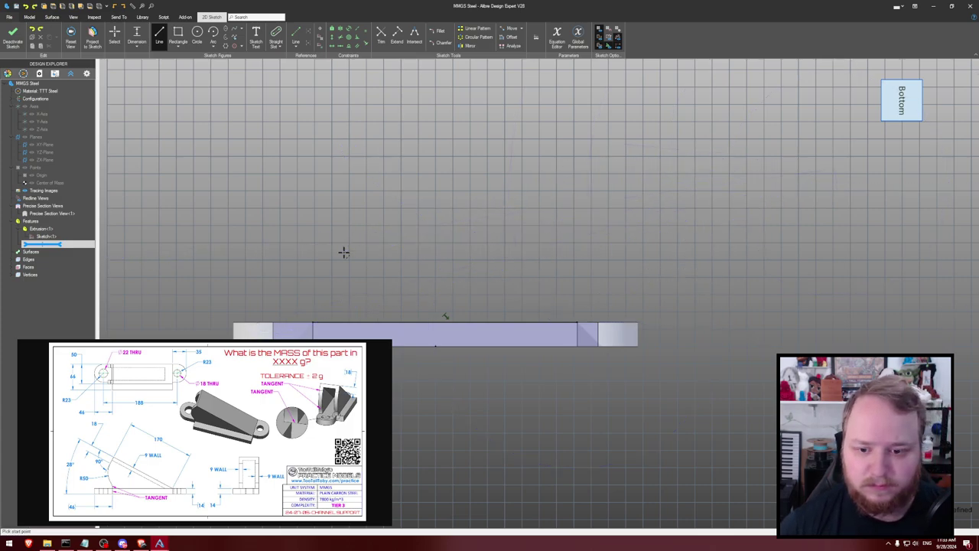
Redraw a 170 mm line starting at the part's right corner
click(577, 323)
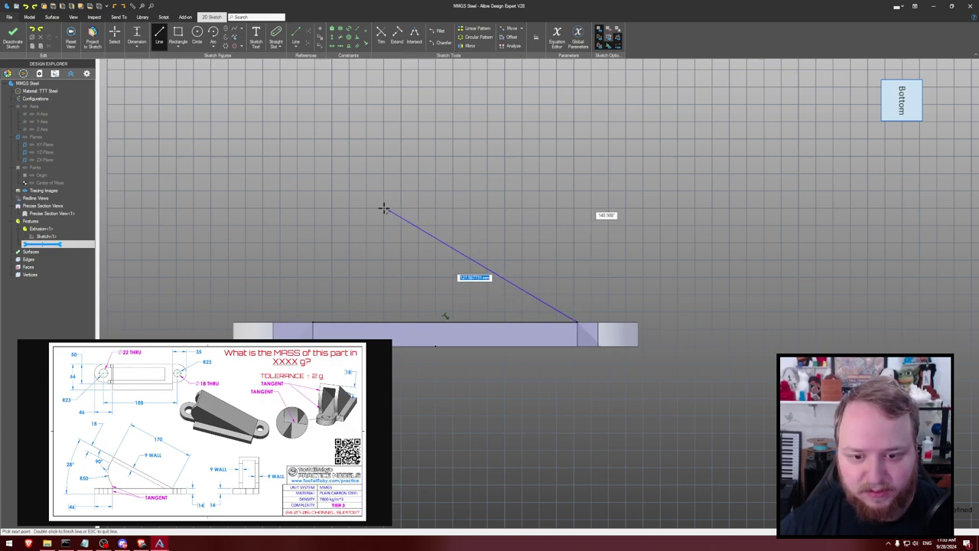
text(170)
key(Tab)
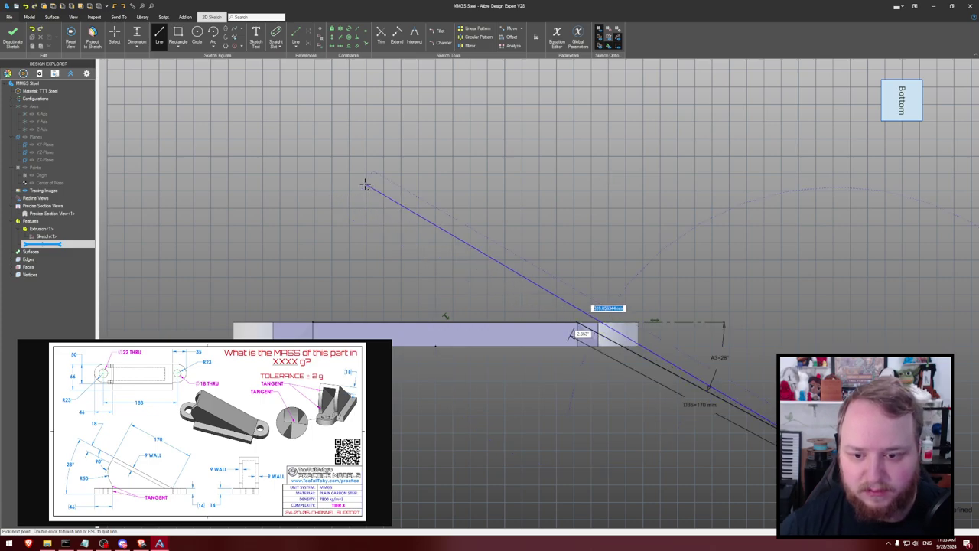
key(Escape)
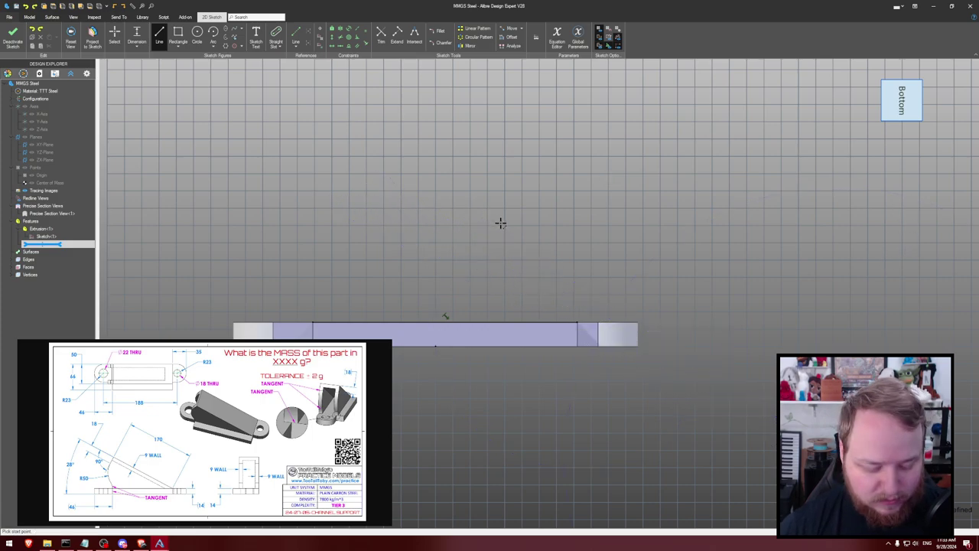
click(577, 323)
text(170)
key(Tab)
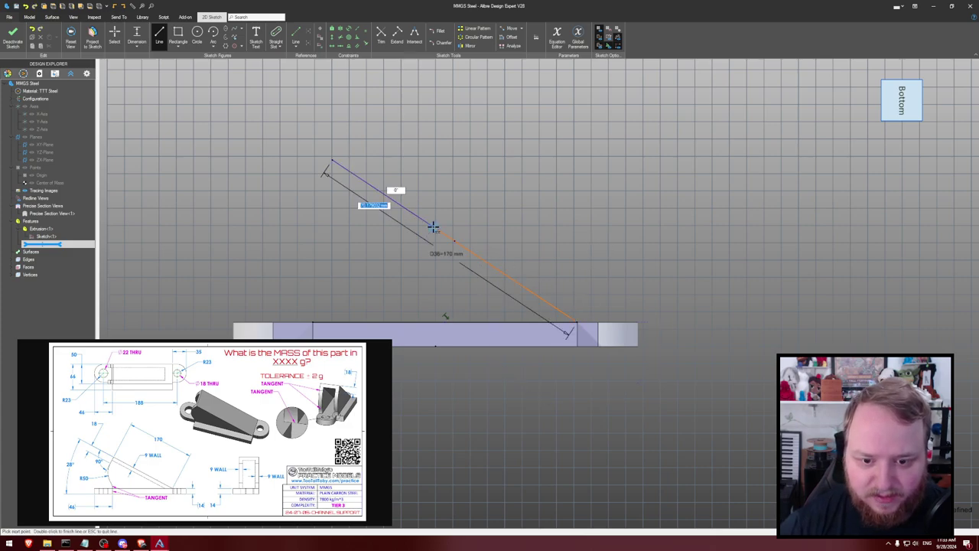
key(Return)
Add a 28° angle dimension between the new line and the top edge
key(d)
click(398, 205)
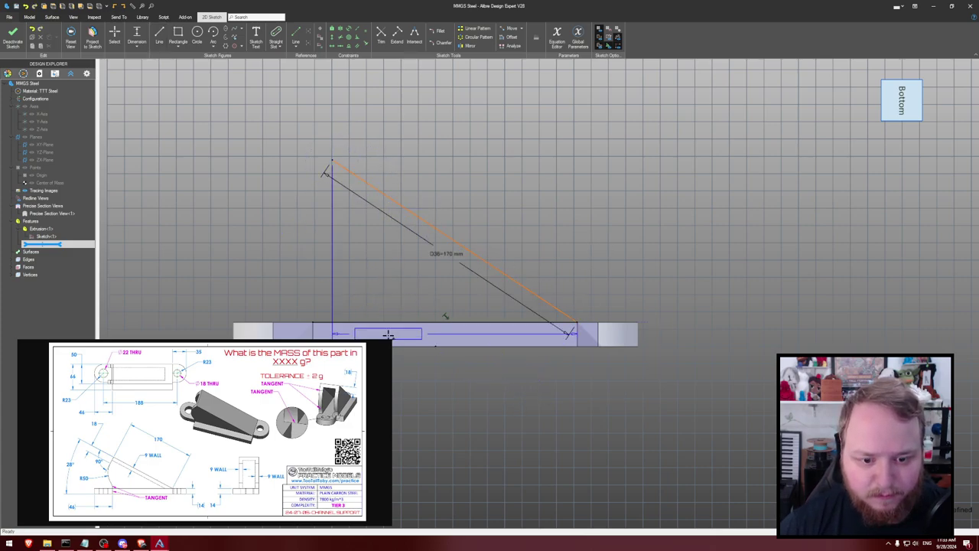
click(373, 323)
text(28)
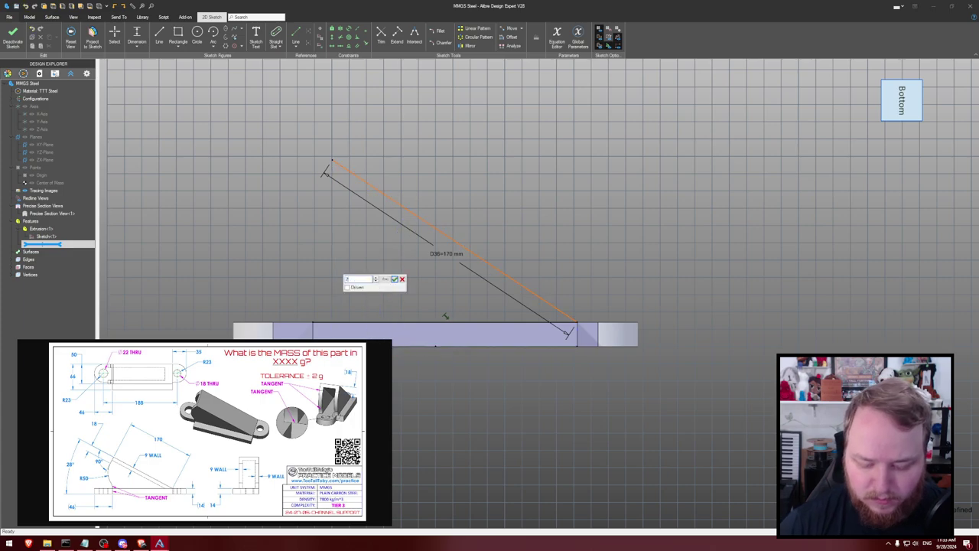
key(Return)
Add an 18 mm segment at the sloped line's upper end, then delete it
key(l)
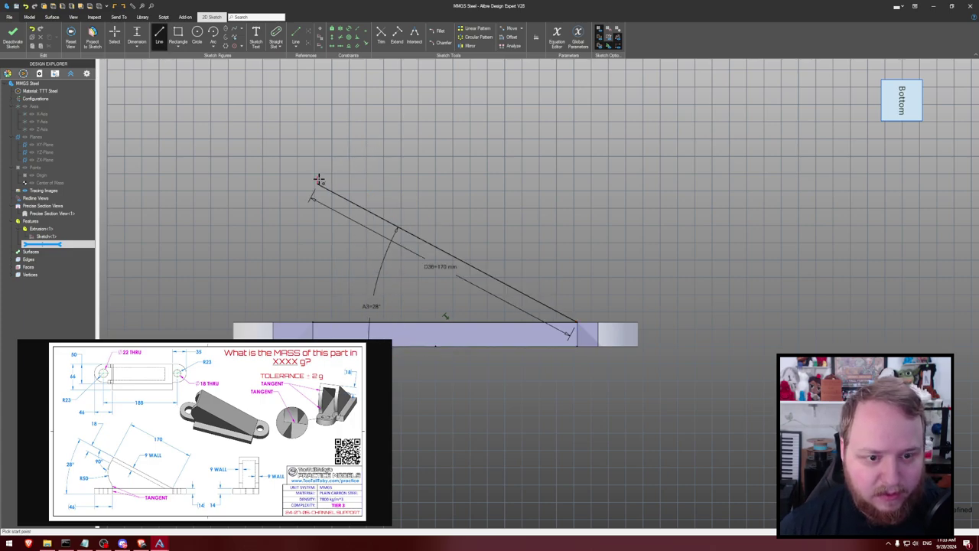
click(316, 185)
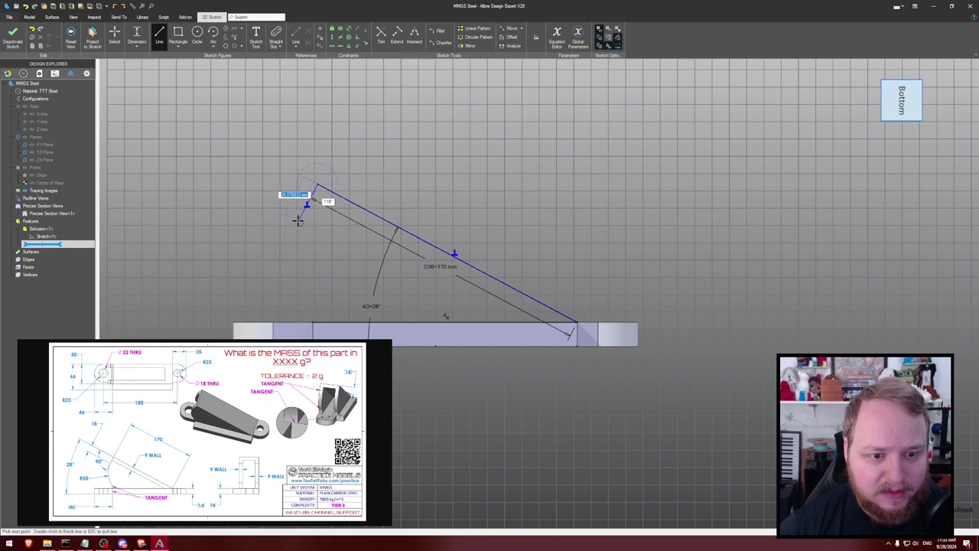
text(18)
key(Return)
key(Escape)
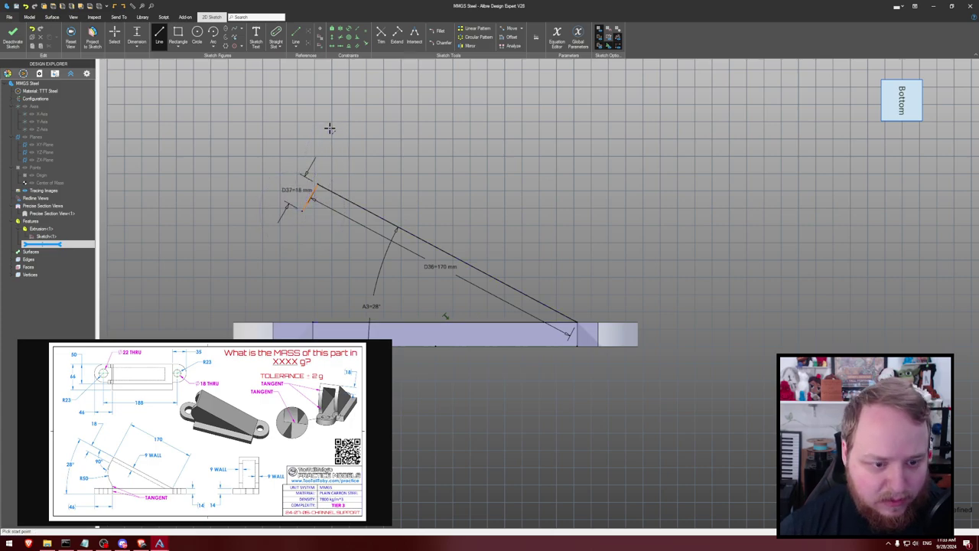
key(a)
key(Escape)
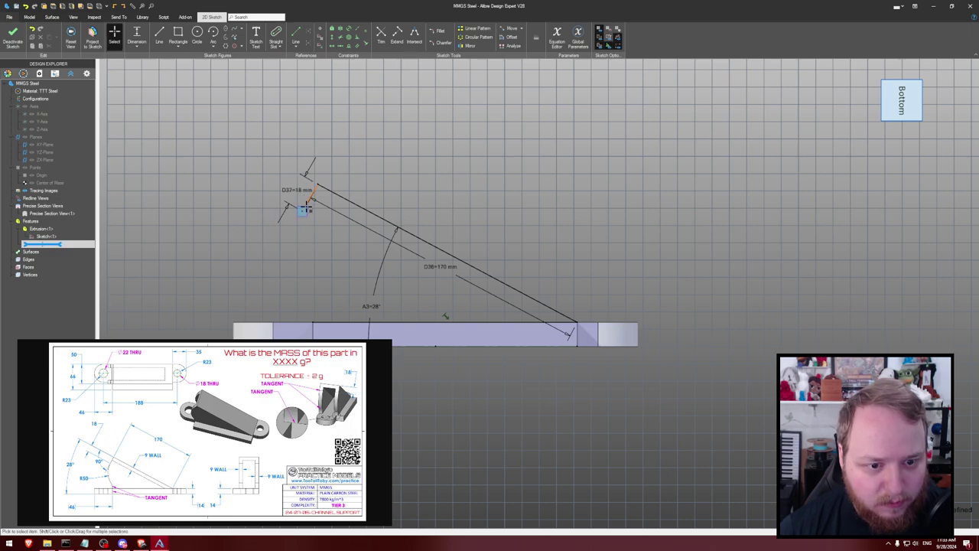
click(309, 197)
key(Delete)
Redraw the 18 mm line from the sloped line's upper end
key(l)
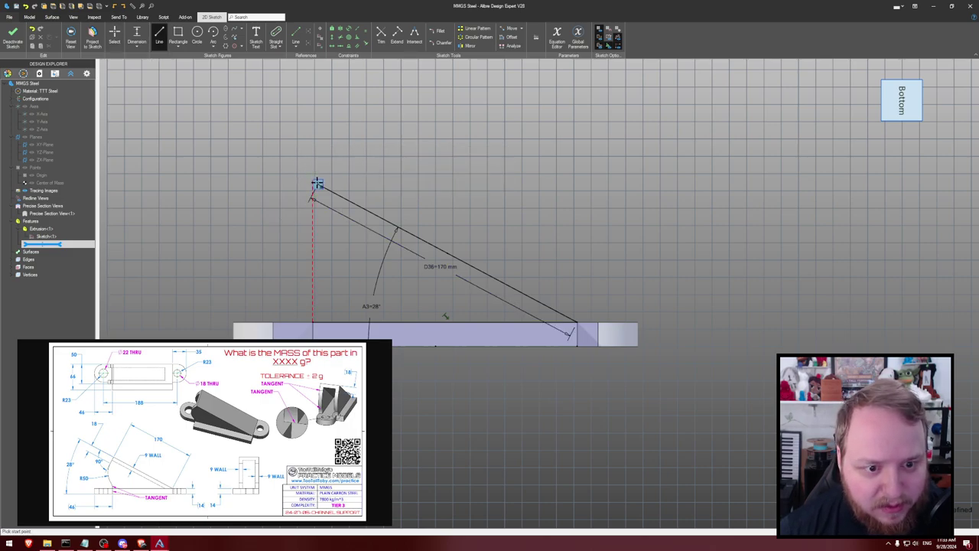
click(317, 185)
text(18)
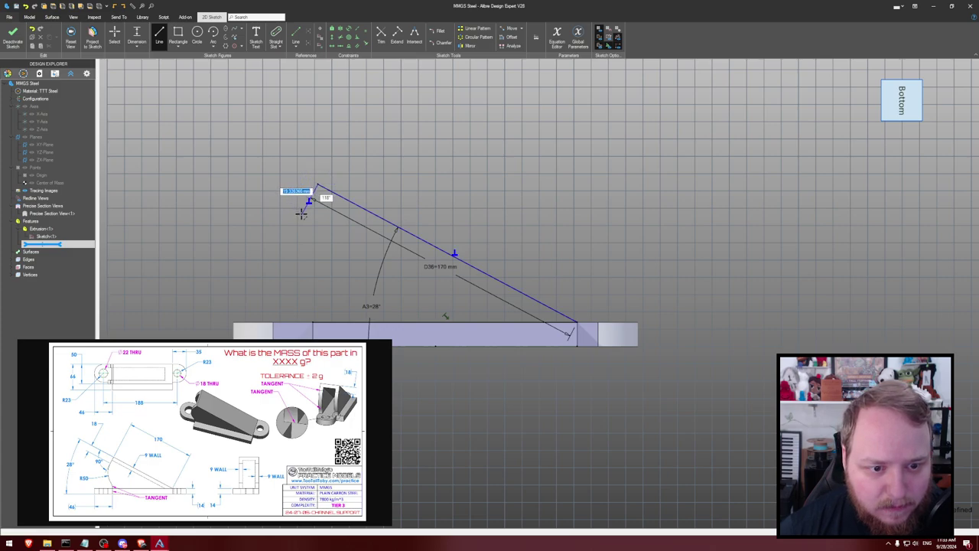
key(Tab)
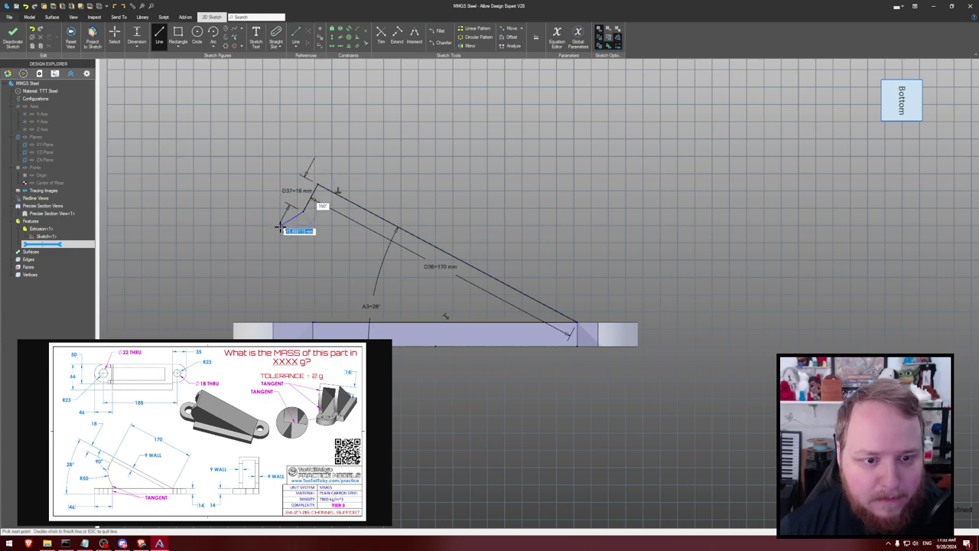
key(Return)
Draw an arc from the short line's end downward with a 50 mm radius
key(a)
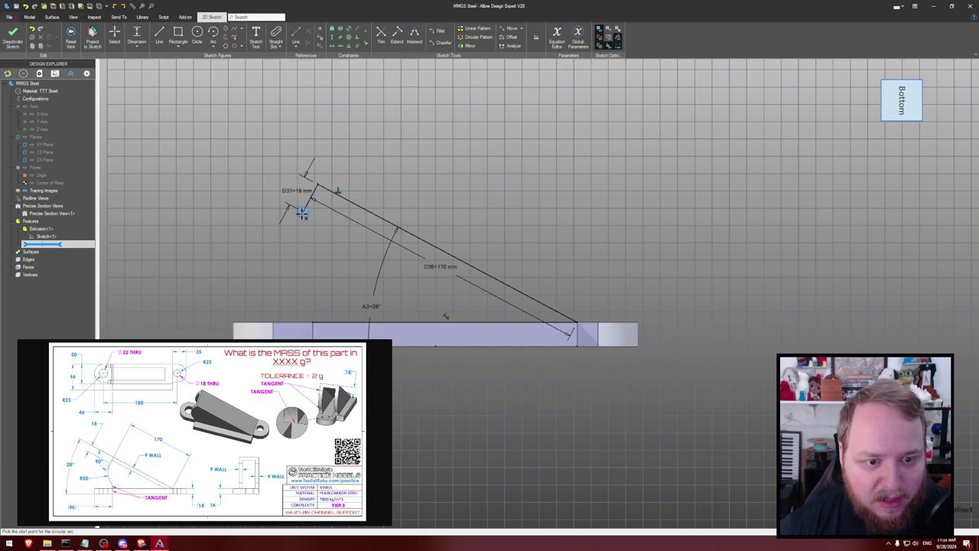
click(303, 214)
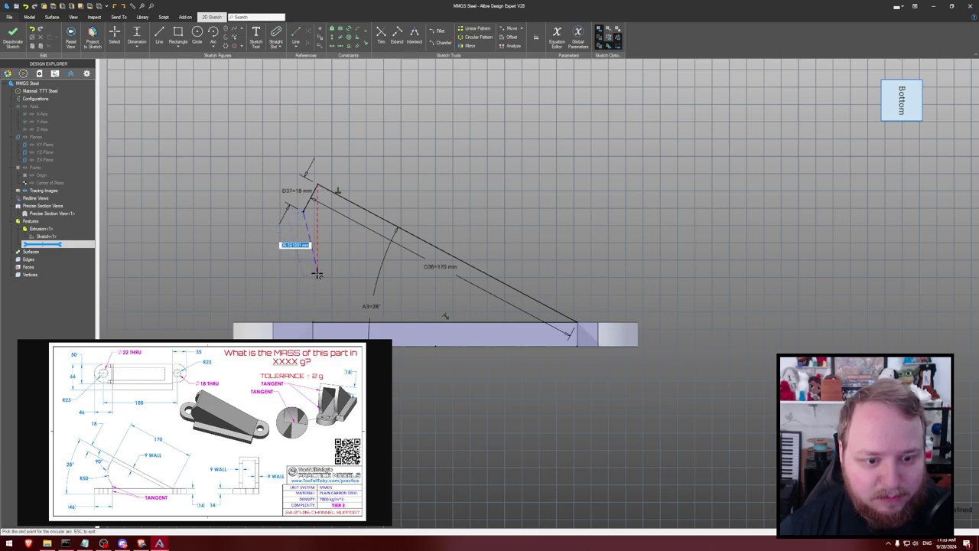
click(306, 279)
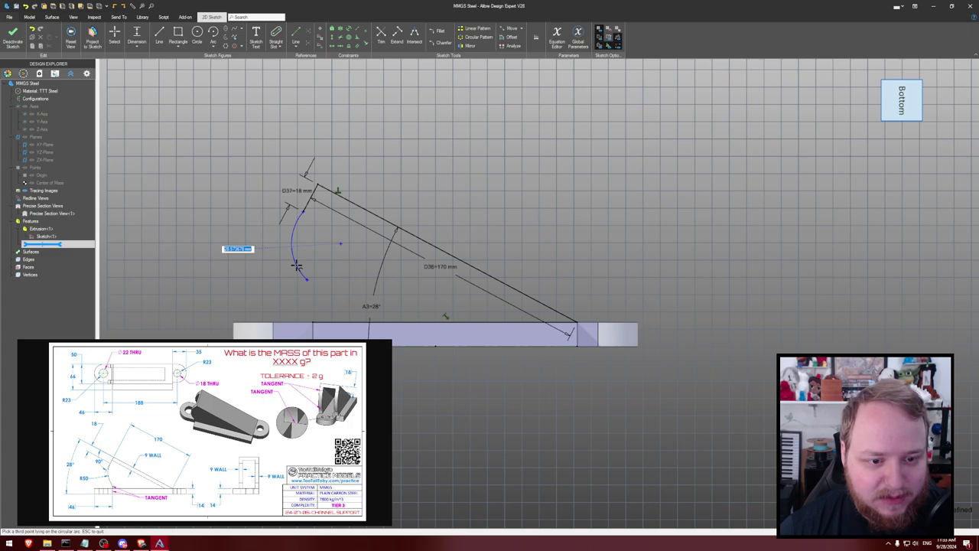
text(50)
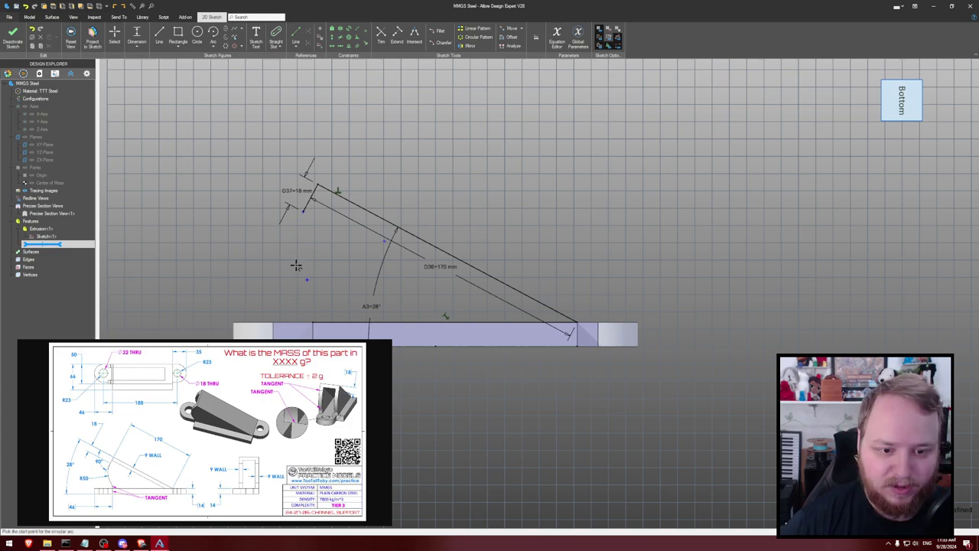
key(Return)
key(Escape)
scroll(309, 227, up, 1)
Make the arc tangent to the 18 mm edge and drag its lower end upward
key(t)
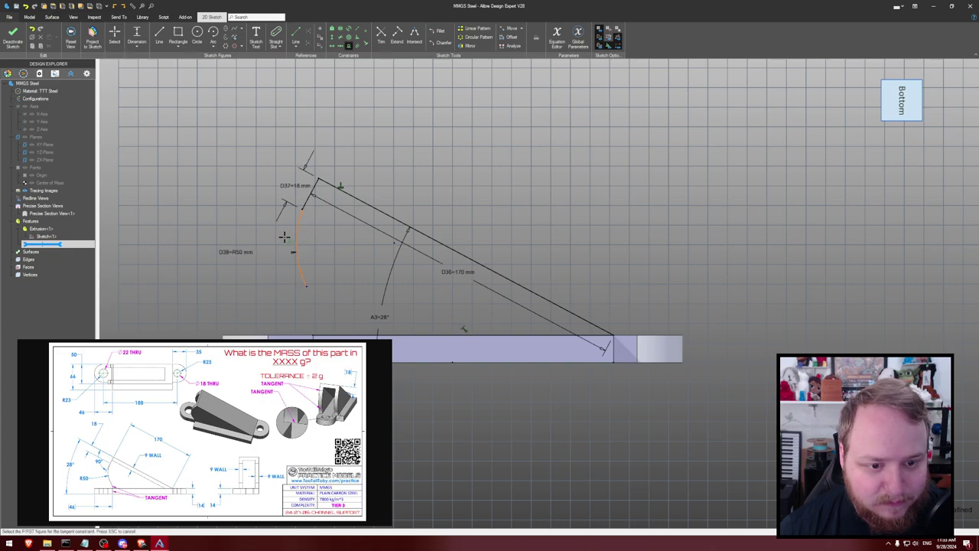
click(295, 244)
click(313, 192)
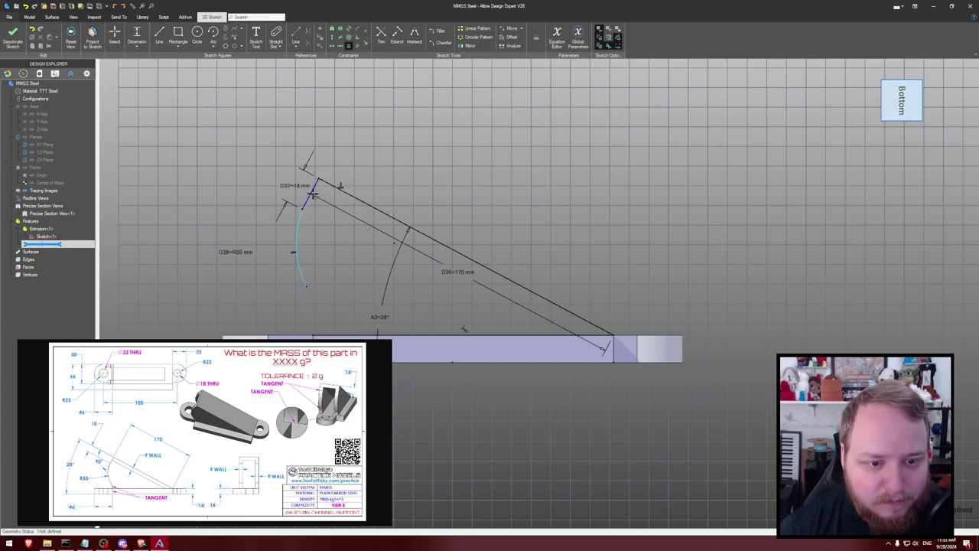
key(Escape)
drag(298, 291, 305, 265)
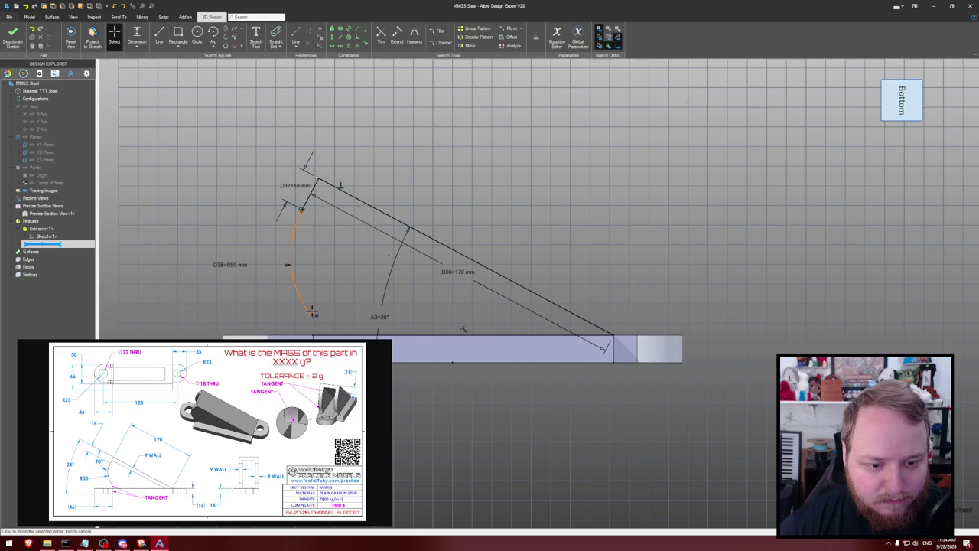
scroll(327, 264, up, 1)
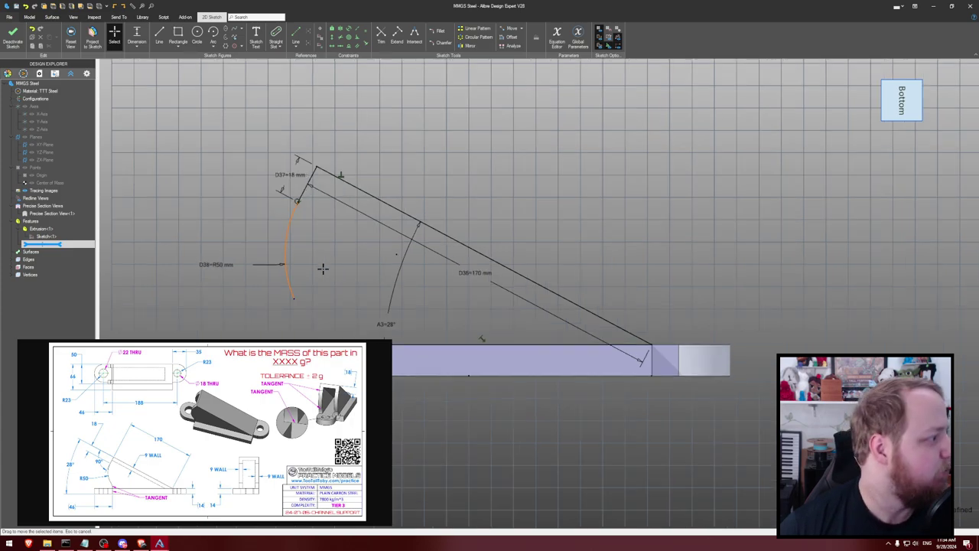
scroll(329, 222, up, 1)
scroll(319, 257, up, 1)
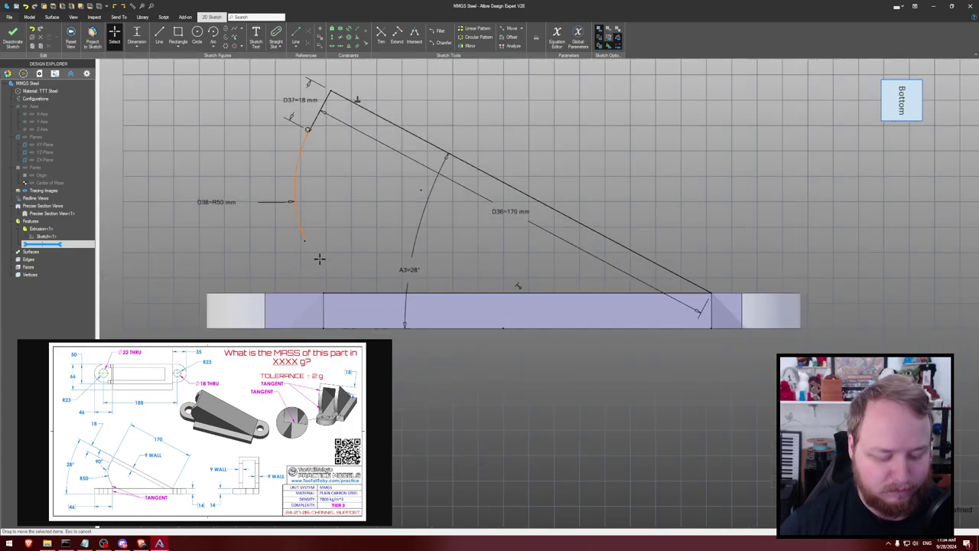
Draw a short vertical line up from the bar and a three-point arc to the R50 arc's end
key(l)
click(322, 292)
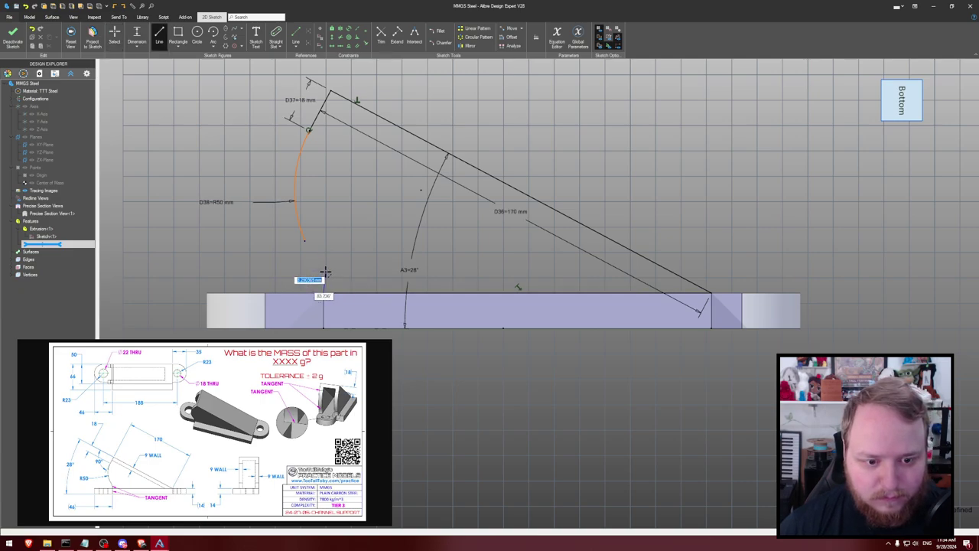
click(323, 277)
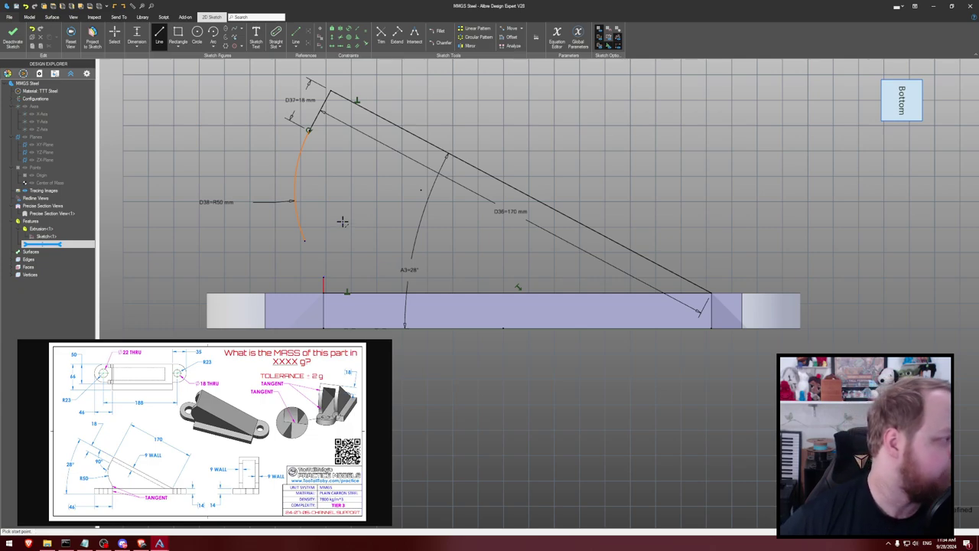
key(a)
click(323, 277)
click(306, 241)
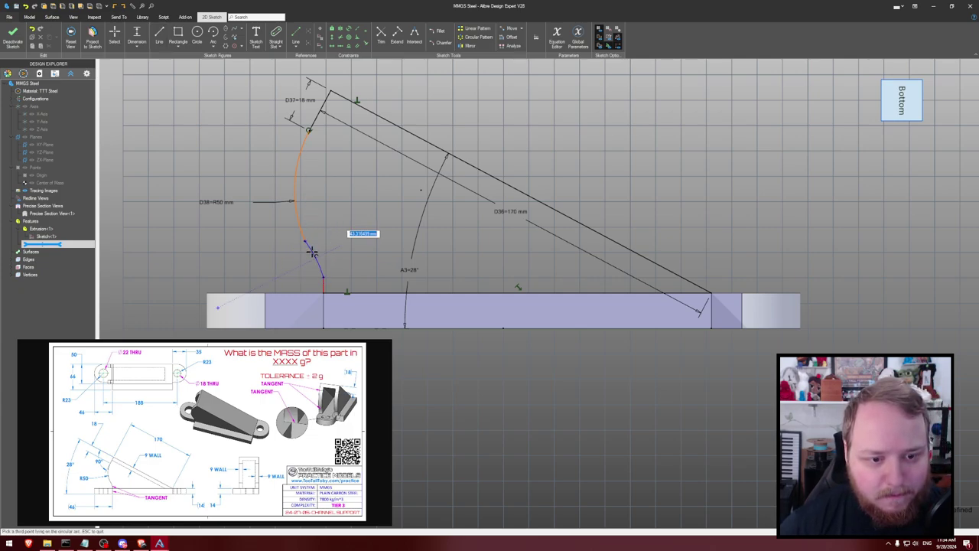
click(319, 256)
scroll(345, 243, up, 1)
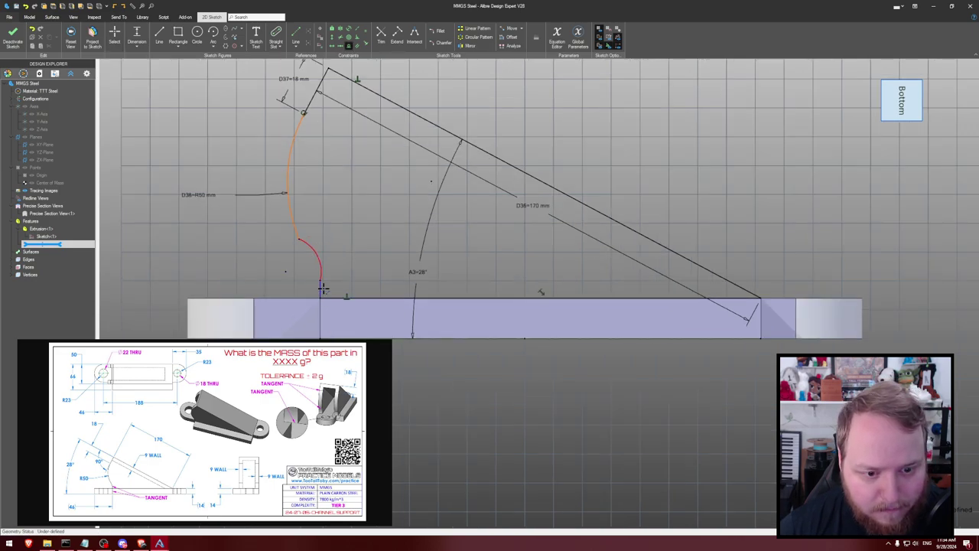
right_click(322, 288)
key(Escape)
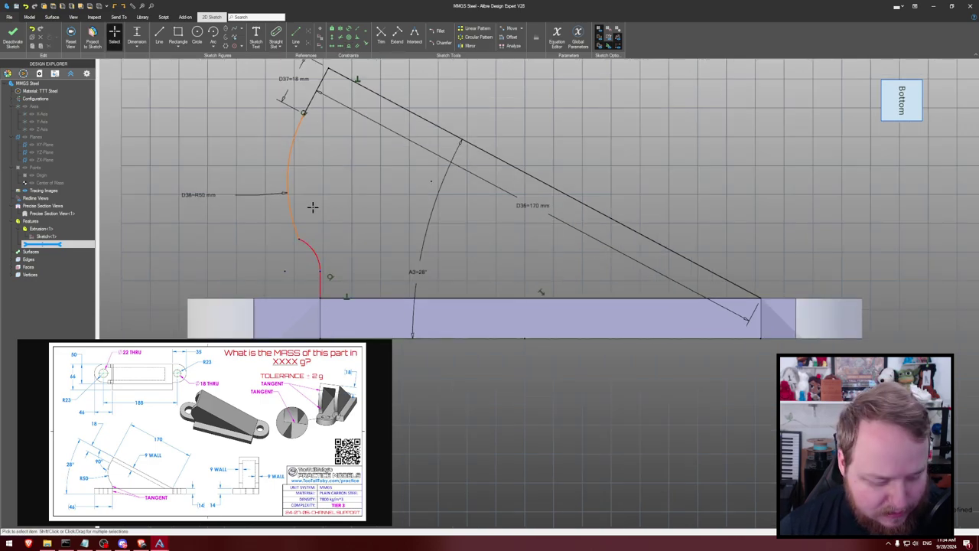
Tidy the connecting segments' constraints and move the 170 mm dimension above the slanted line
right_click(299, 233)
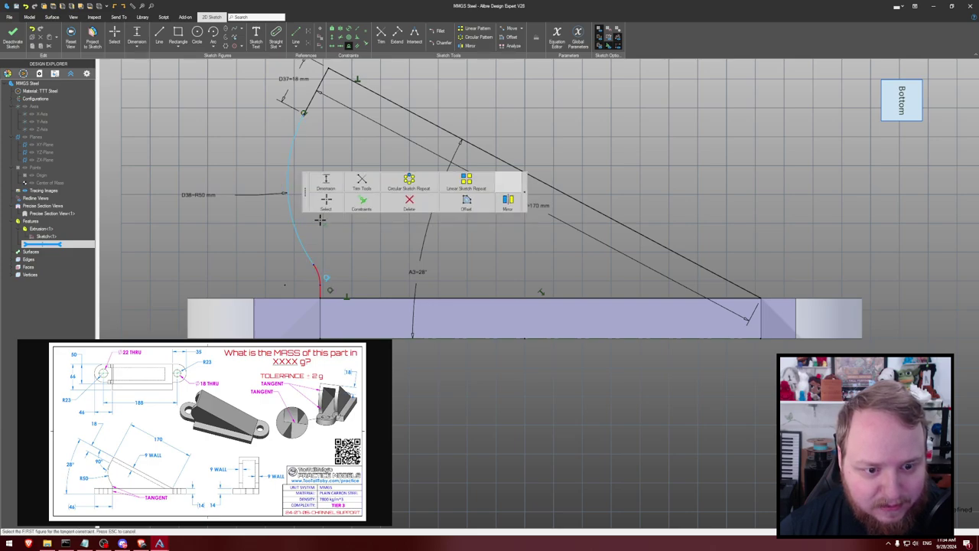
key(Escape)
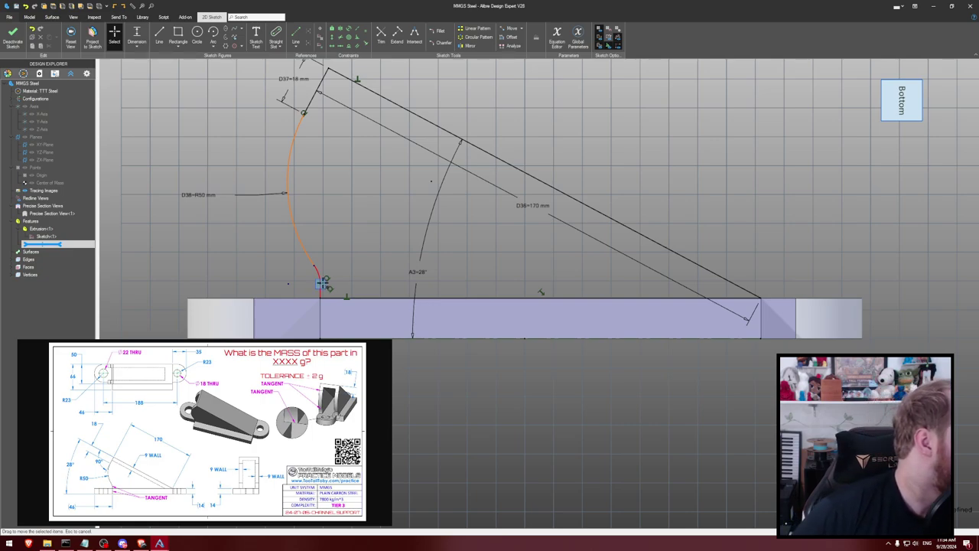
click(323, 283)
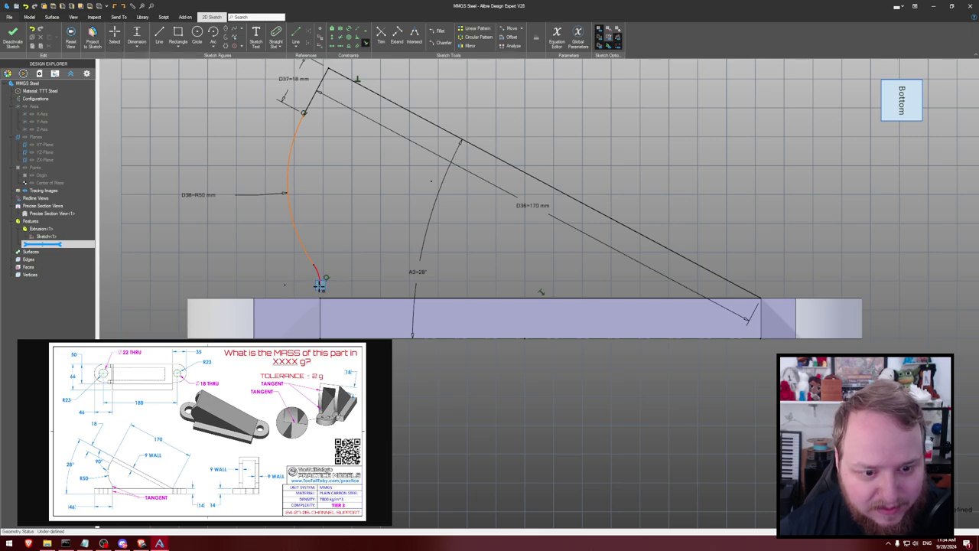
click(319, 281)
key(Escape)
scroll(302, 273, up, 2)
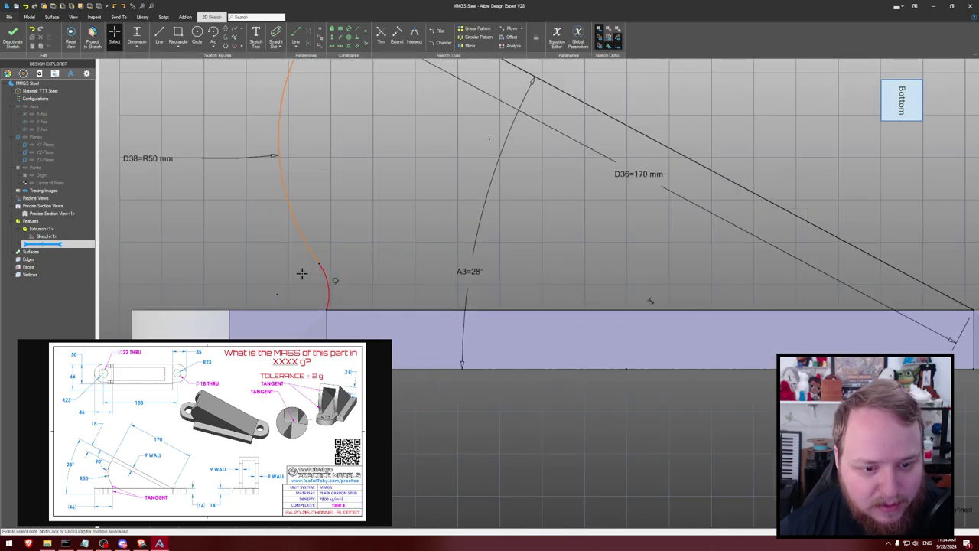
scroll(327, 267, up, 1)
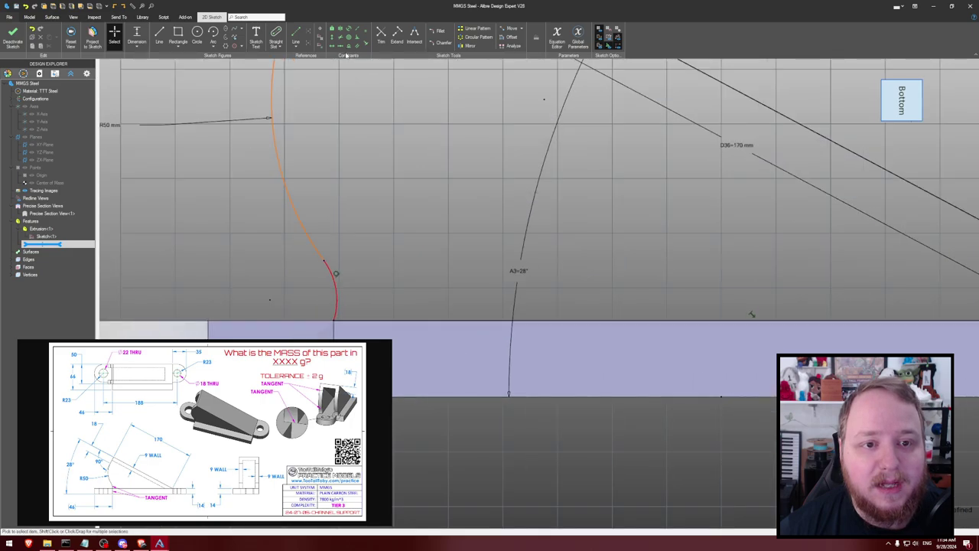
click(356, 37)
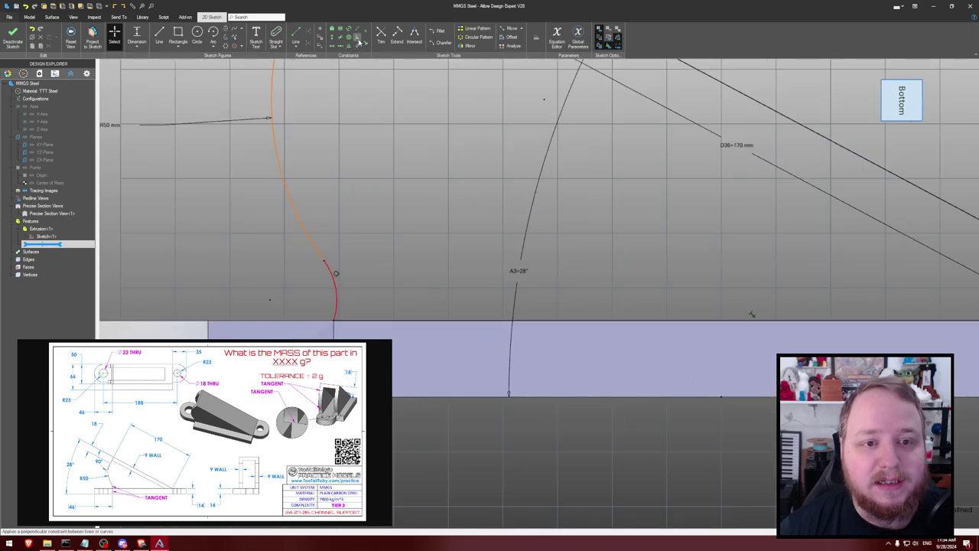
right_click(340, 317)
key(Escape)
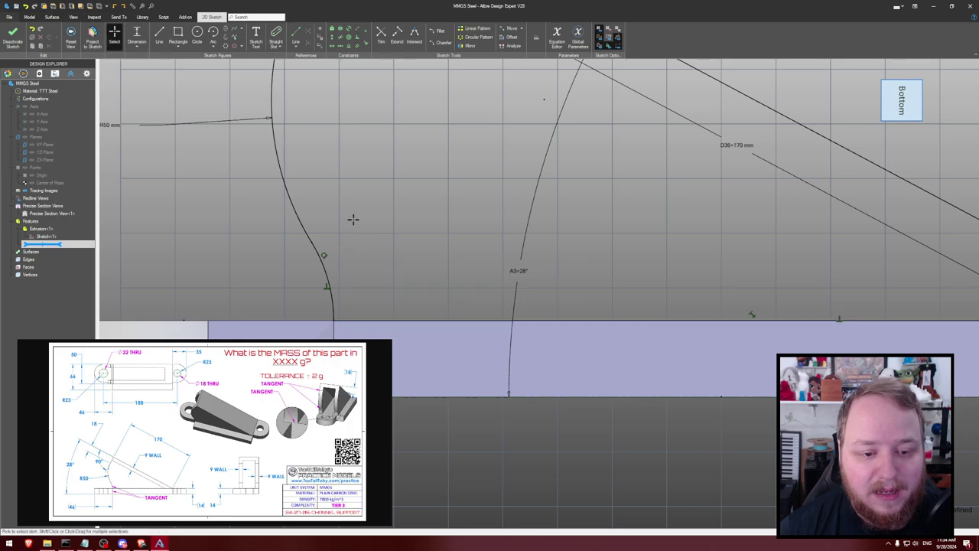
scroll(354, 218, down, 4)
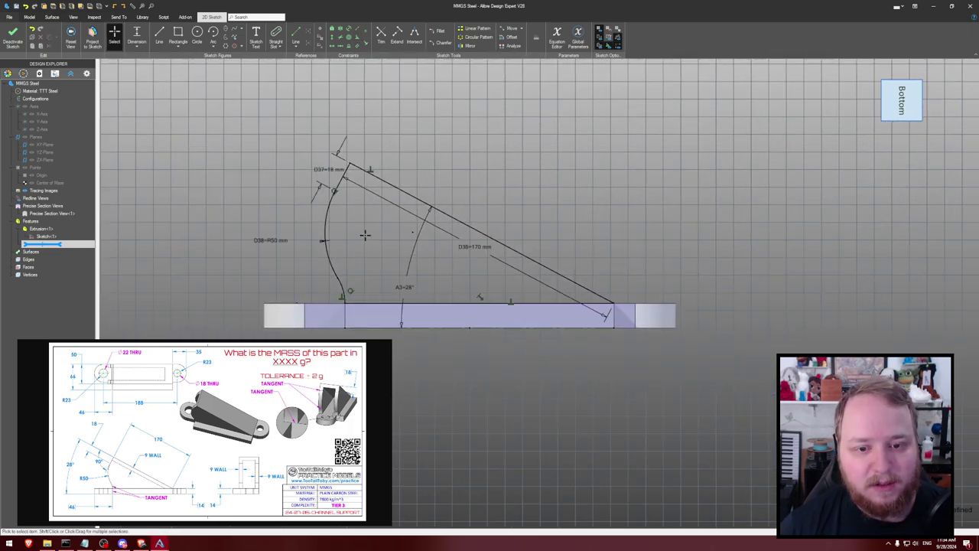
drag(478, 247, 546, 200)
Exit the sketch and extrude the profile -56 mm as Extrusion<2>
key(ctrl+i)
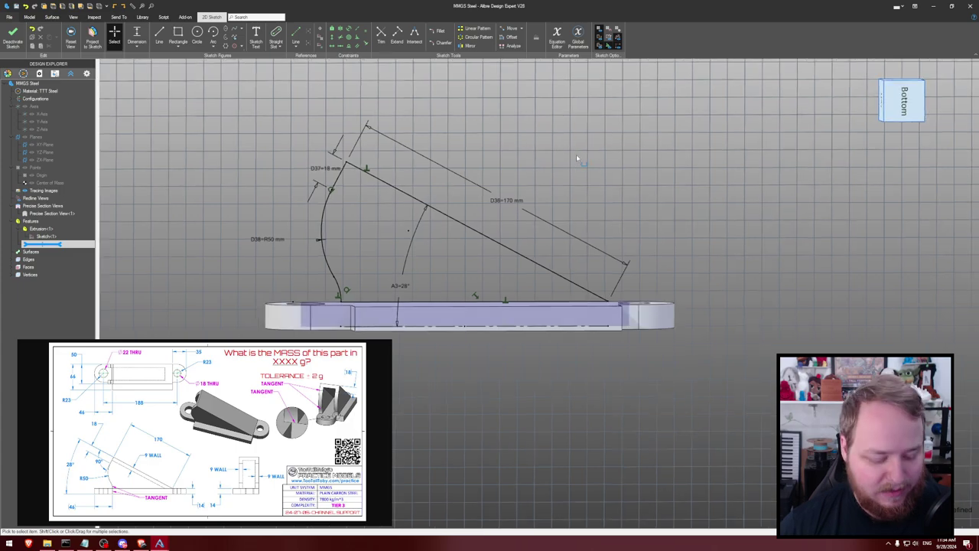
key(e)
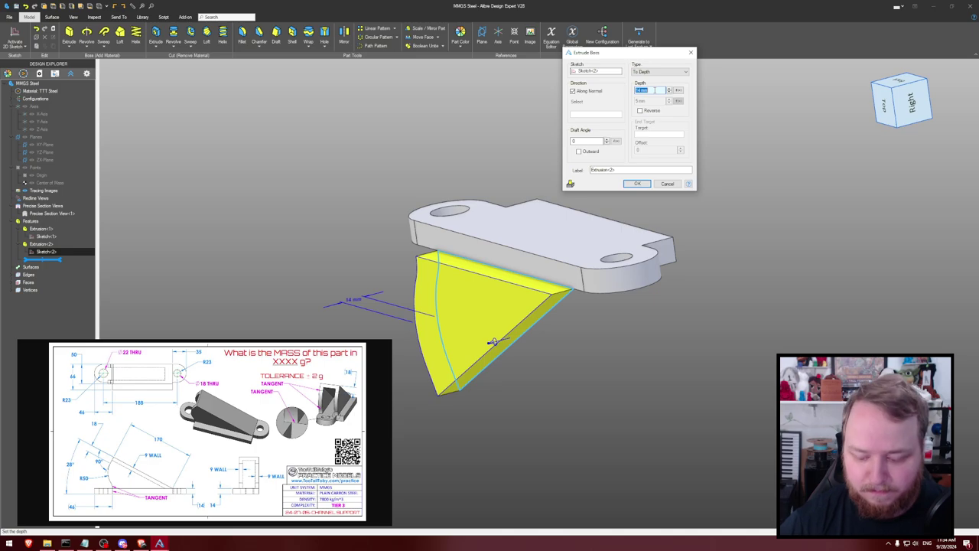
text(-56)
key(Return)
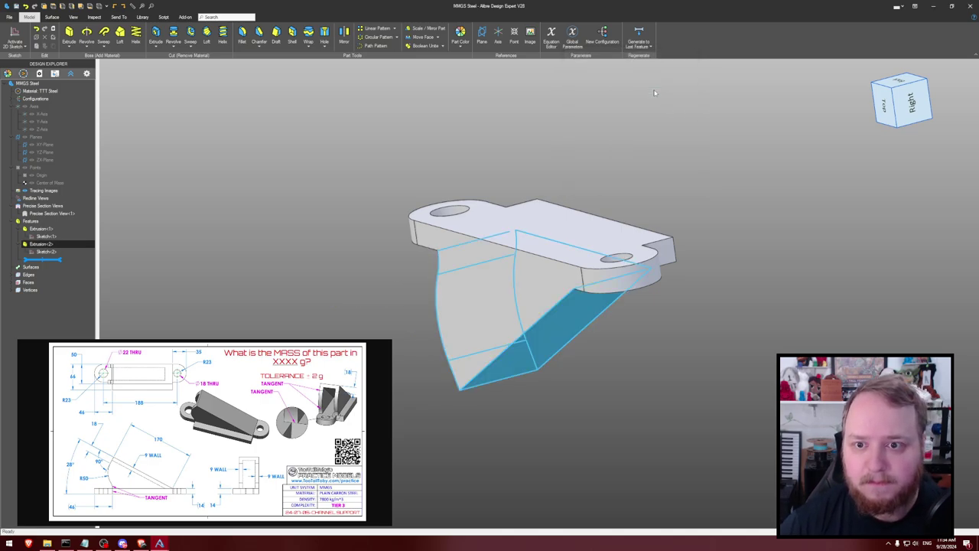
right_drag(653, 98, 535, 88)
Create reference plane Plane<3> offset 5 mm from the web's slanted face
click(482, 34)
click(519, 207)
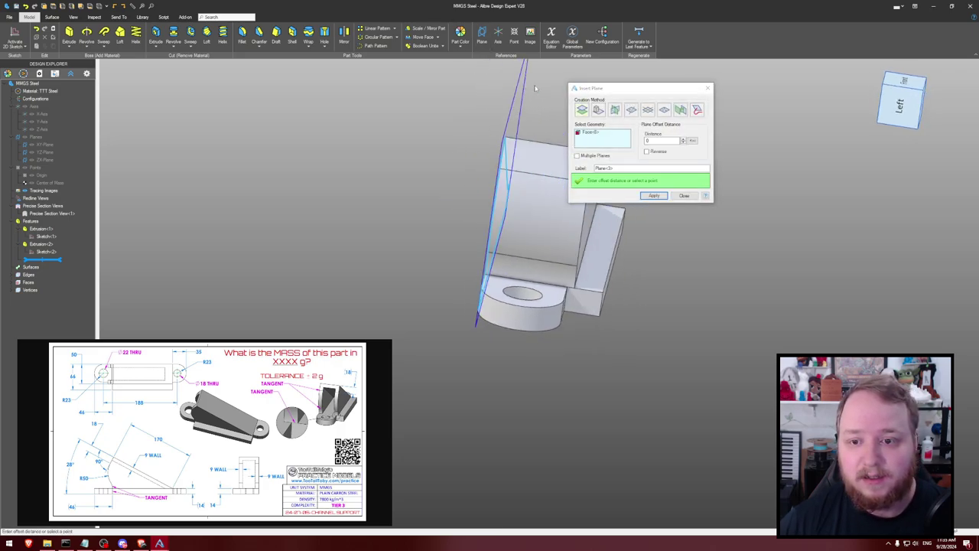
click(661, 141)
double_click(661, 141)
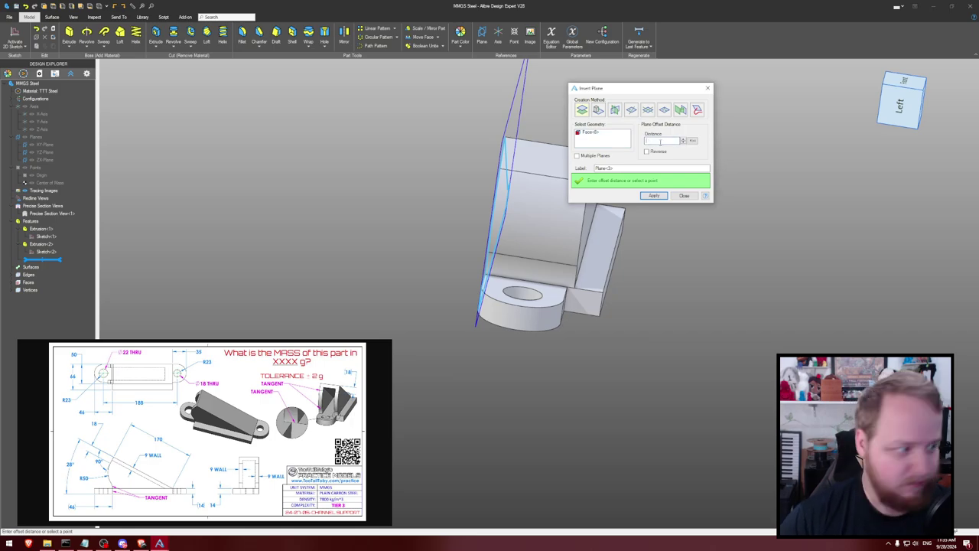
text(5)
click(652, 167)
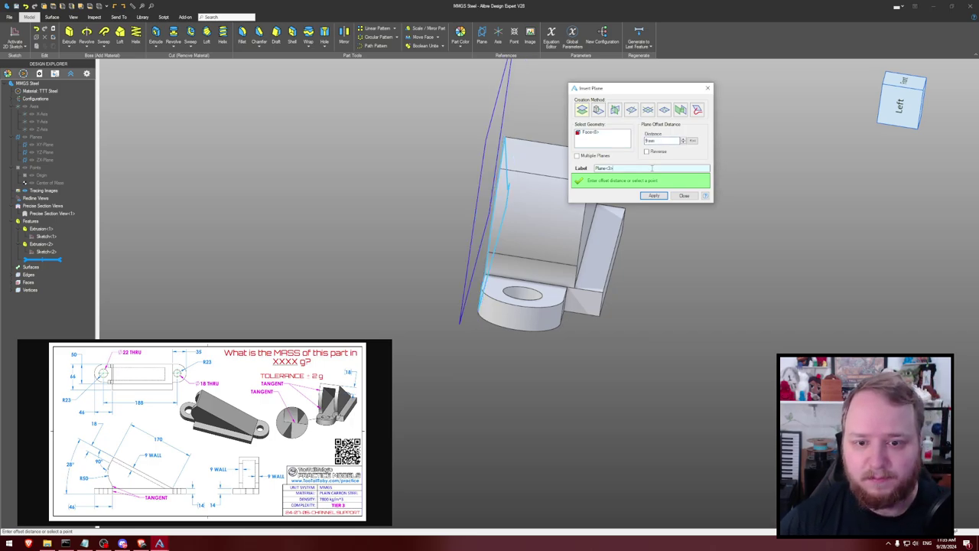
click(654, 196)
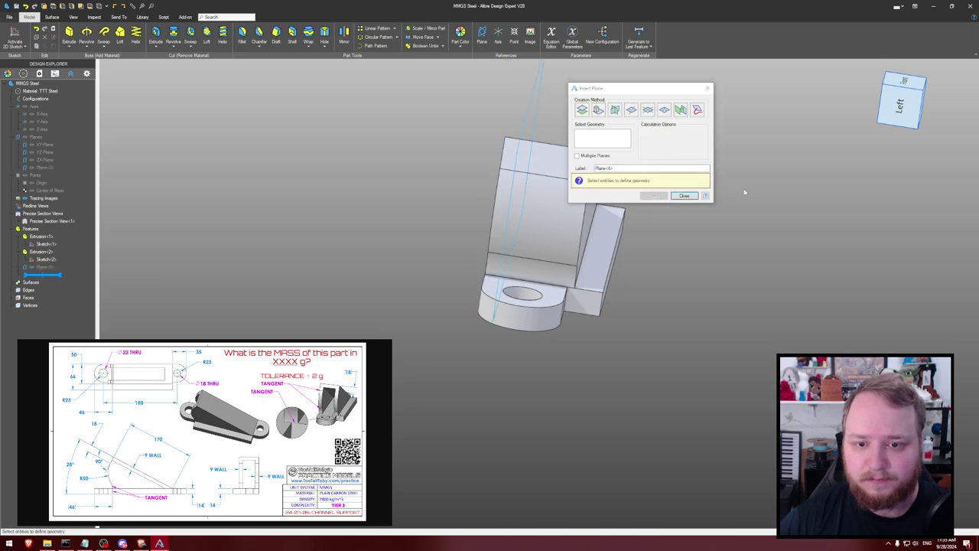
click(684, 196)
middle_drag(686, 199, 707, 185)
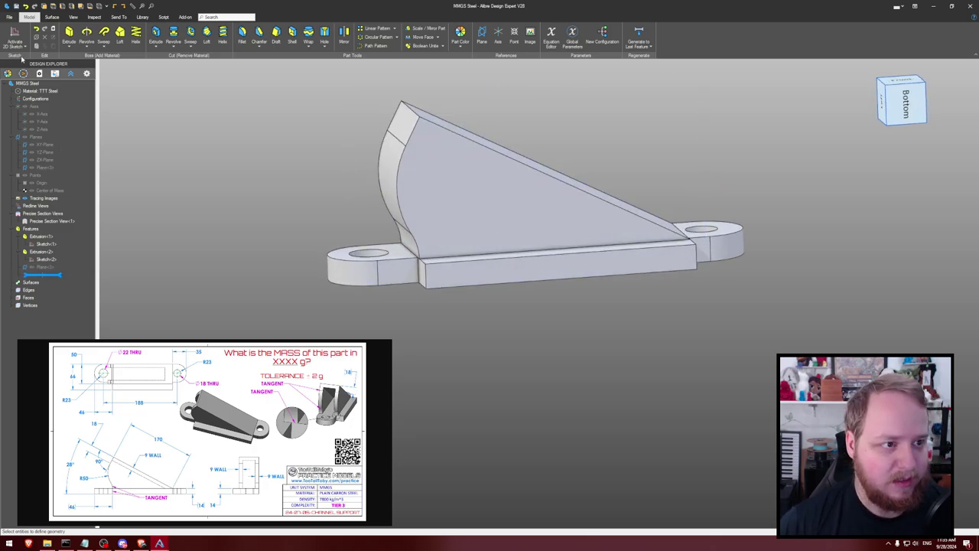
Sketch on Plane<3>, projecting the sloped, curved and bottom gusset edges as associated reference figures
click(14, 34)
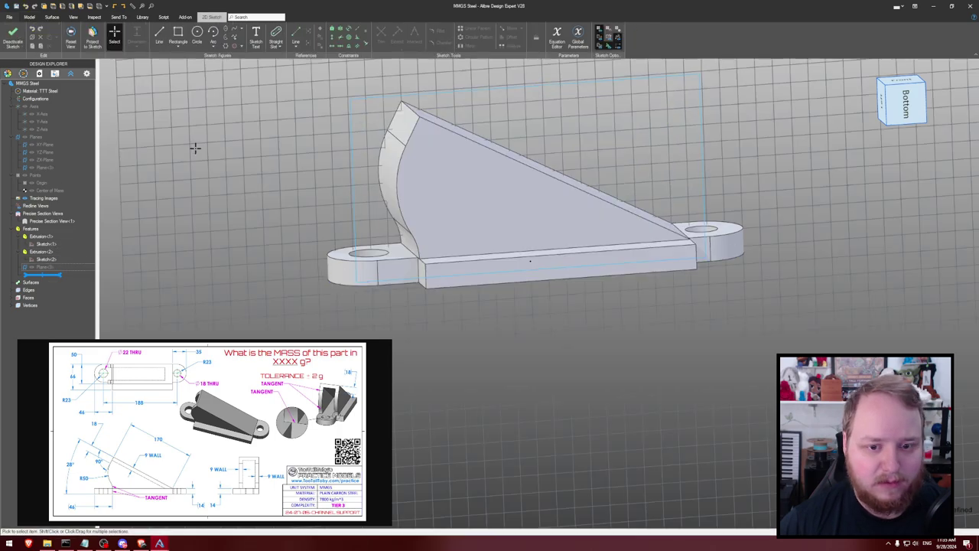
key(p)
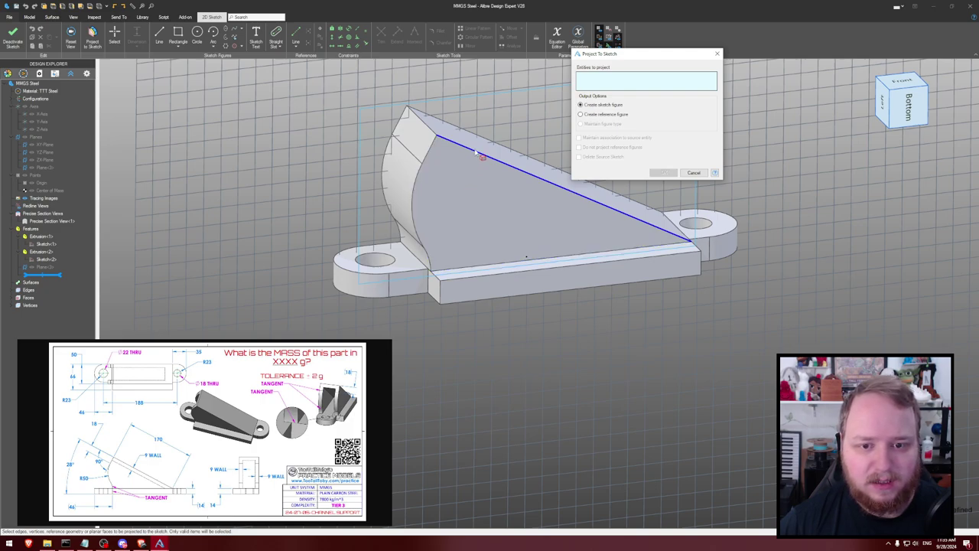
click(474, 151)
click(416, 181)
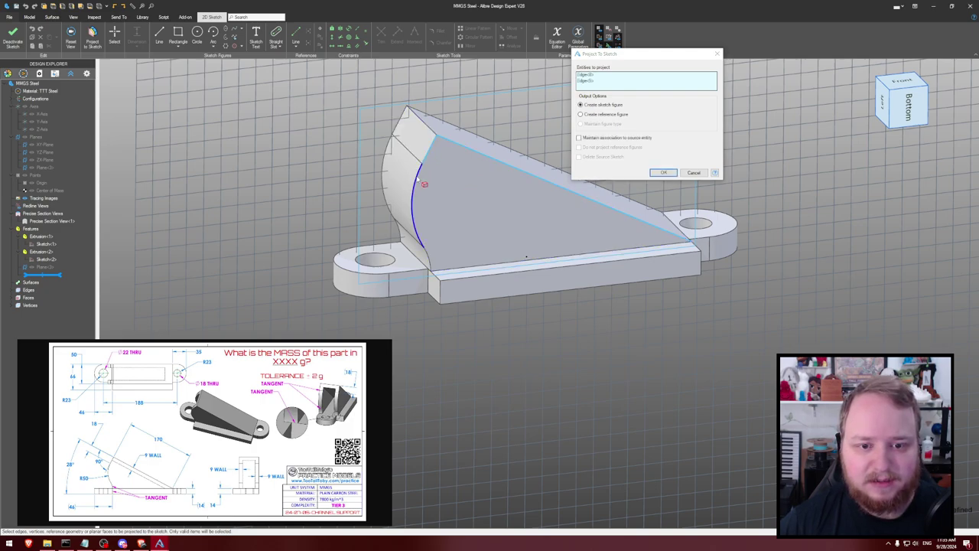
click(419, 197)
click(434, 263)
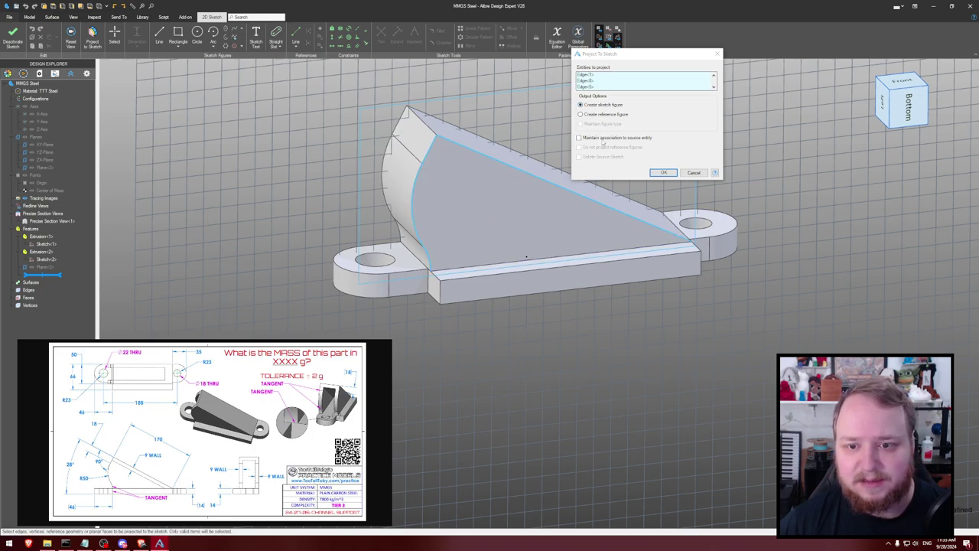
click(659, 172)
key(ctrl+shift+l)
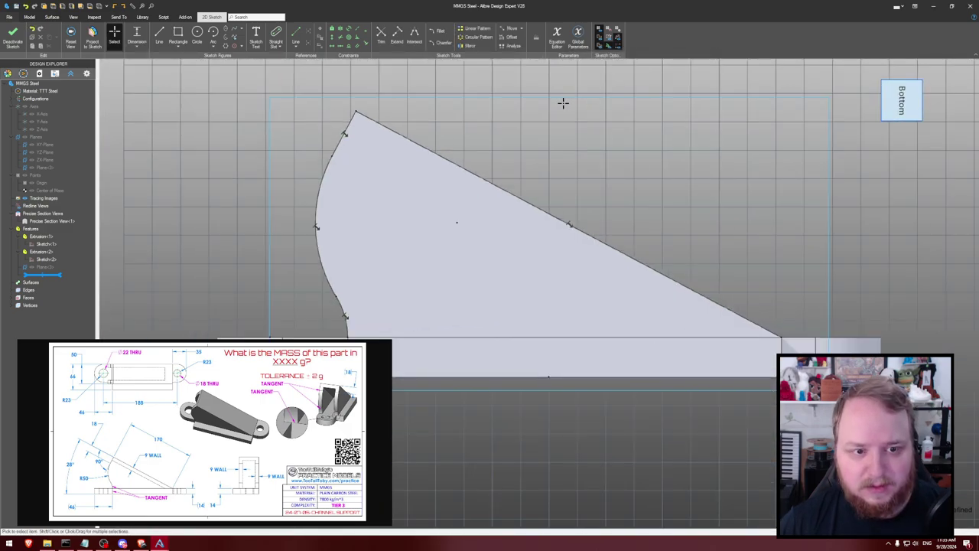
Cancel an offset of the diagonal line and two arcs, then select the whole connected outline
middle_drag(599, 142, 534, 143)
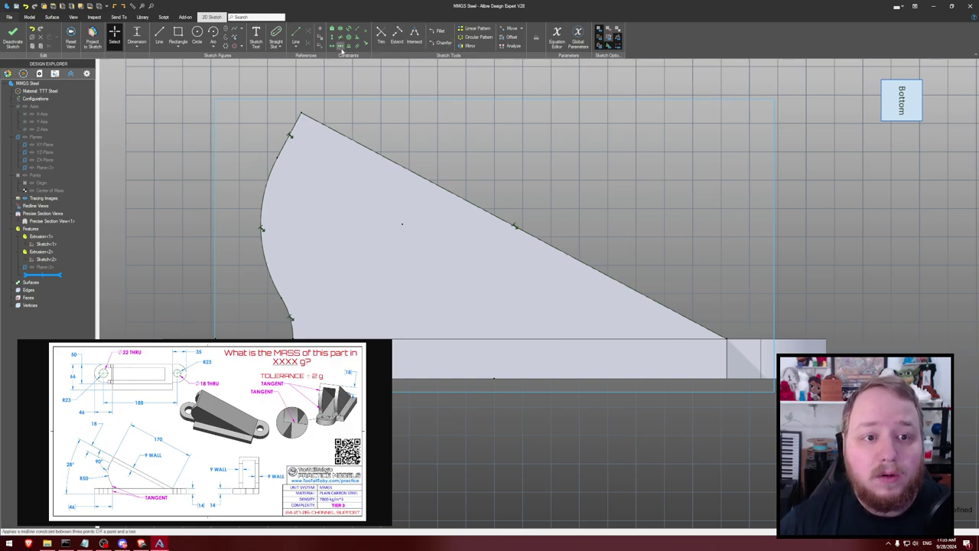
click(511, 37)
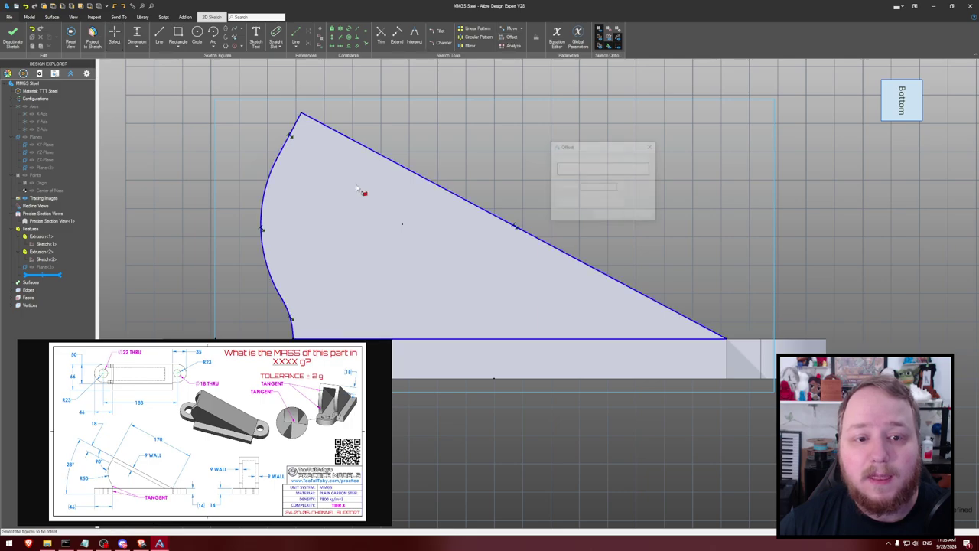
click(348, 152)
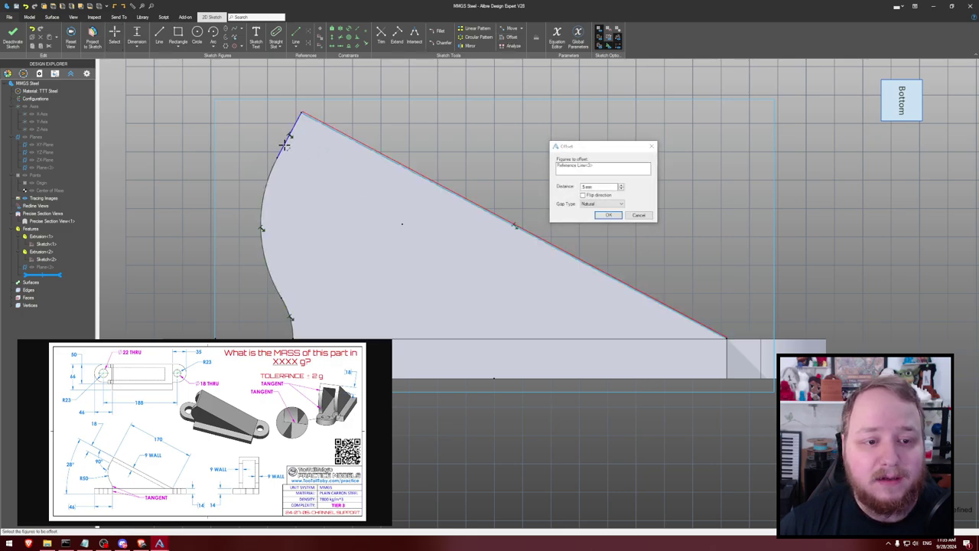
click(264, 199)
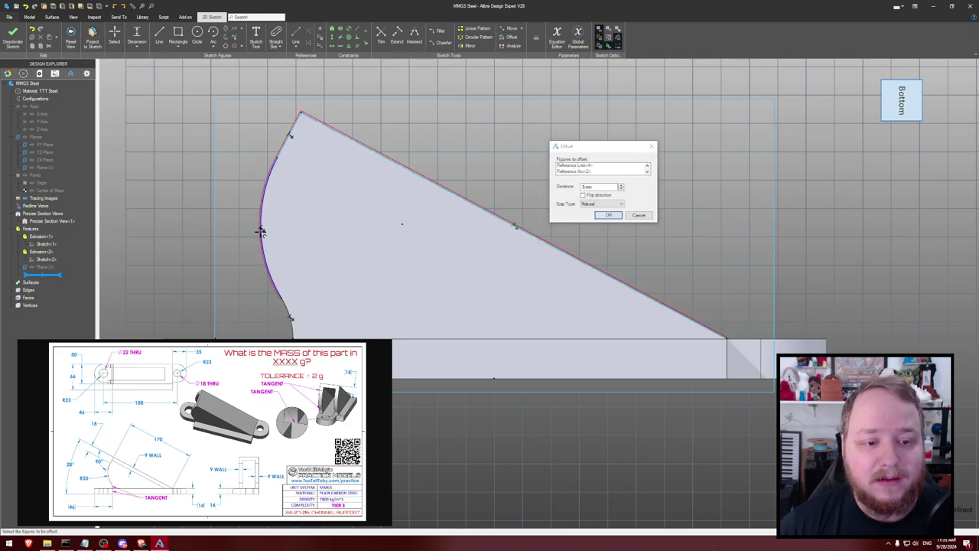
click(291, 310)
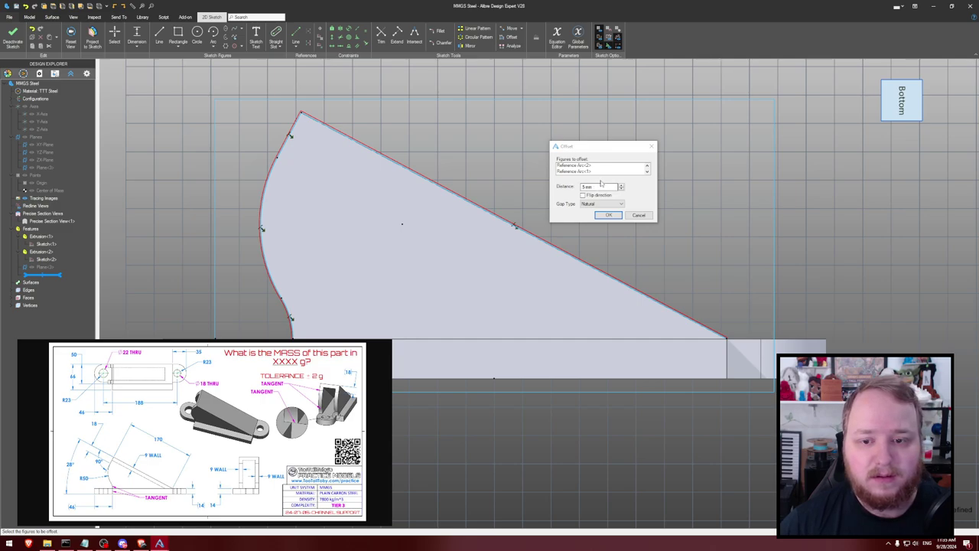
click(637, 214)
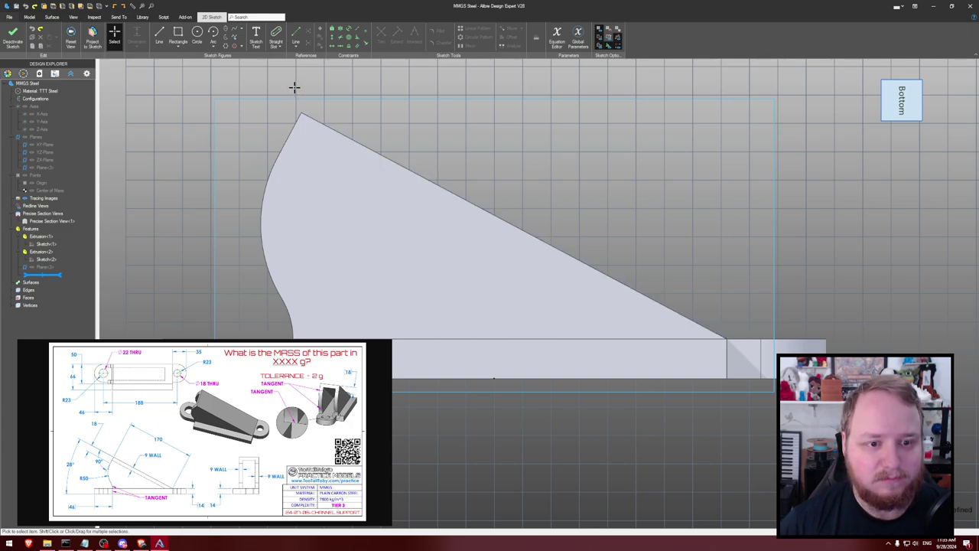
double_click(283, 156)
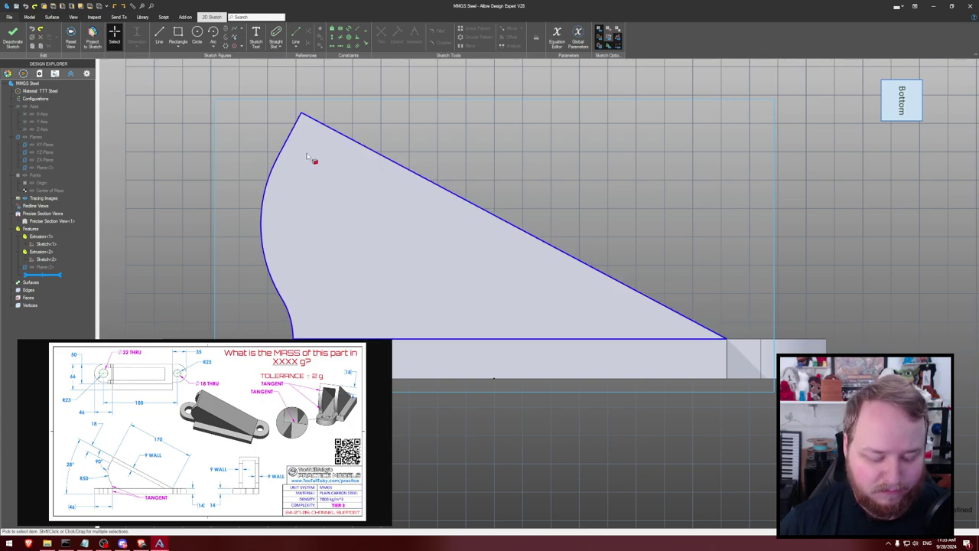
Project the curved, short and bottom edges into the sketch as ordinary sketch figures
key(p)
click(269, 184)
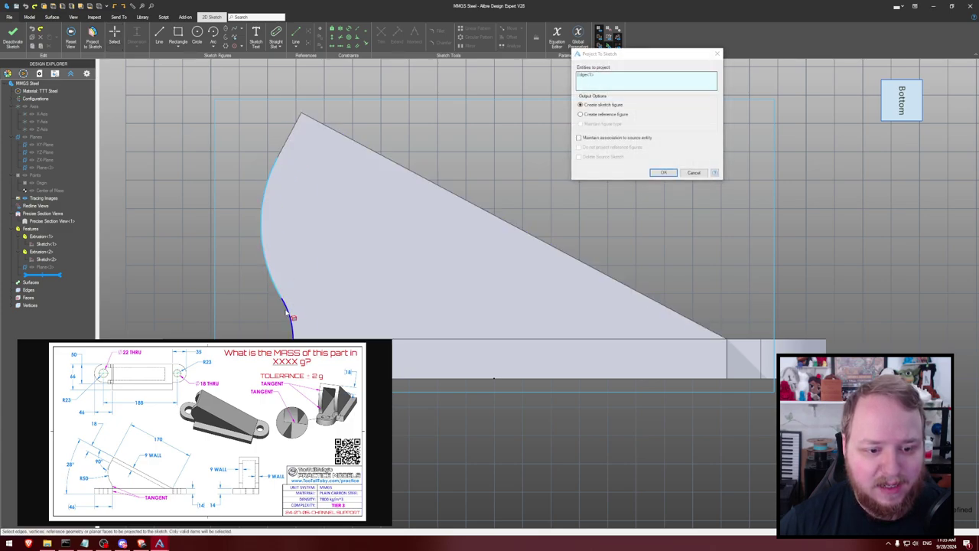
click(292, 308)
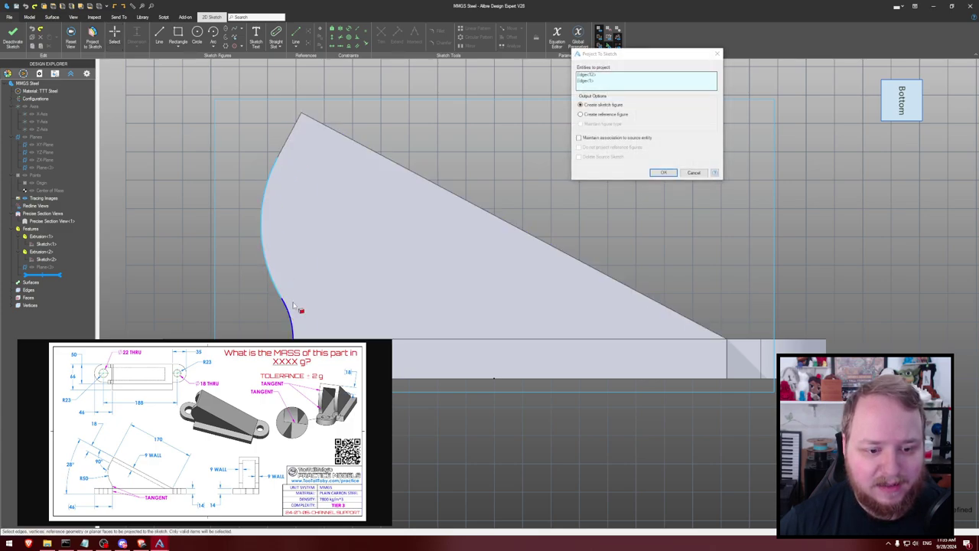
click(494, 345)
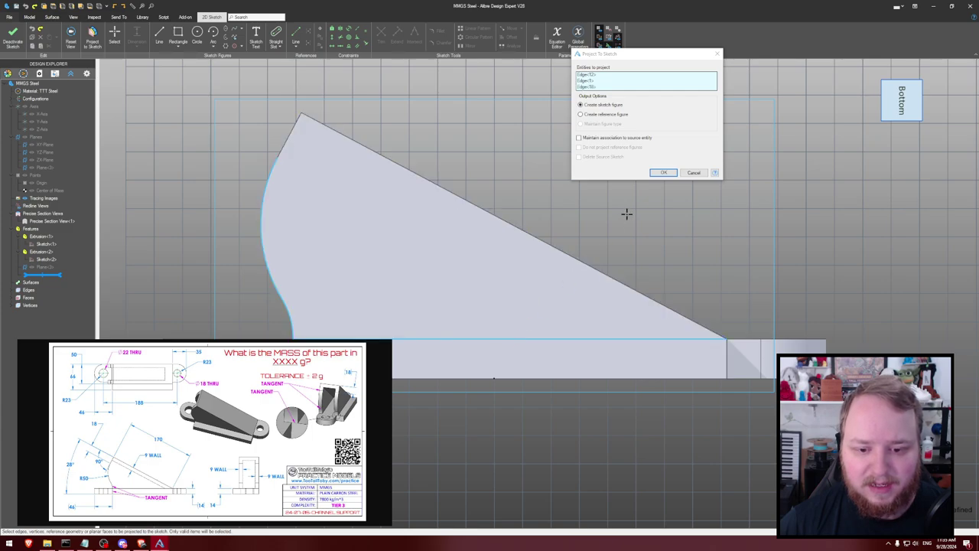
click(658, 173)
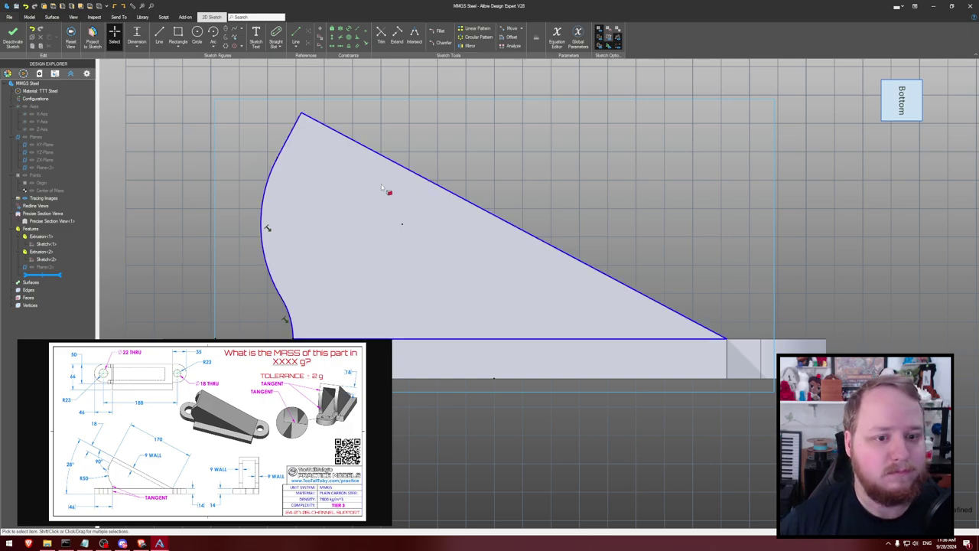
Draw a 9 mm line starting on the arc
key(l)
click(276, 157)
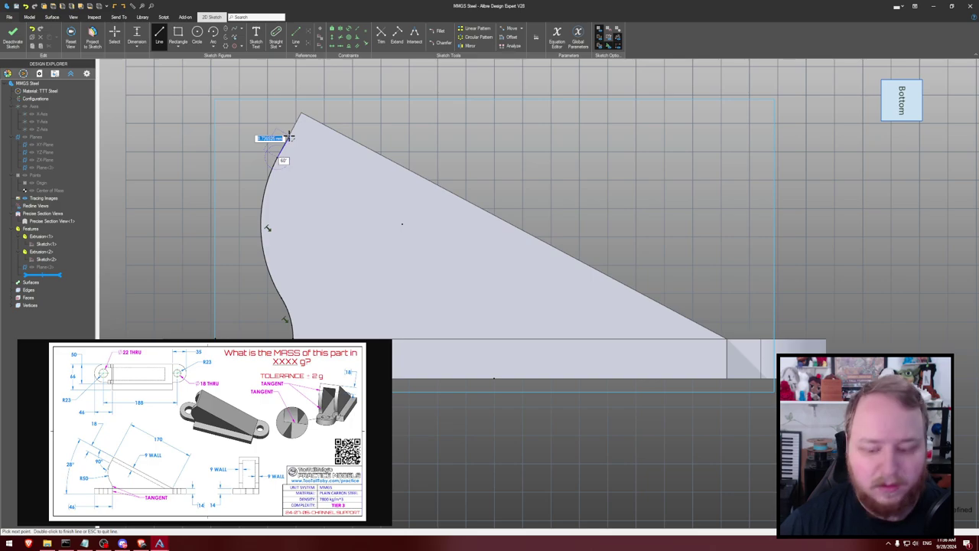
text(9)
key(Return)
key(Escape)
scroll(312, 133, up, 1)
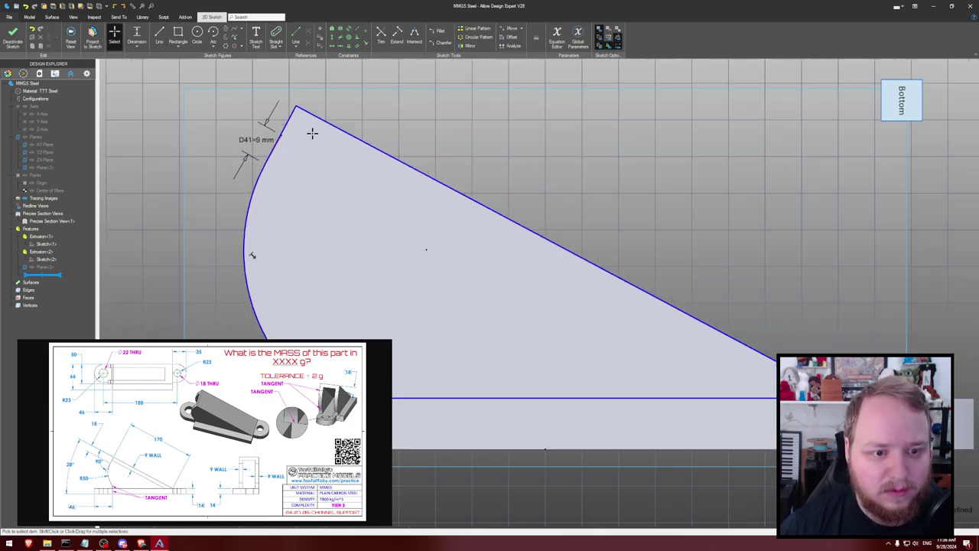
scroll(312, 133, up, 3)
Move the 9 mm line to the arc's top end and constrain it tangent to the arc
drag(247, 135, 235, 120)
drag(280, 68, 227, 190)
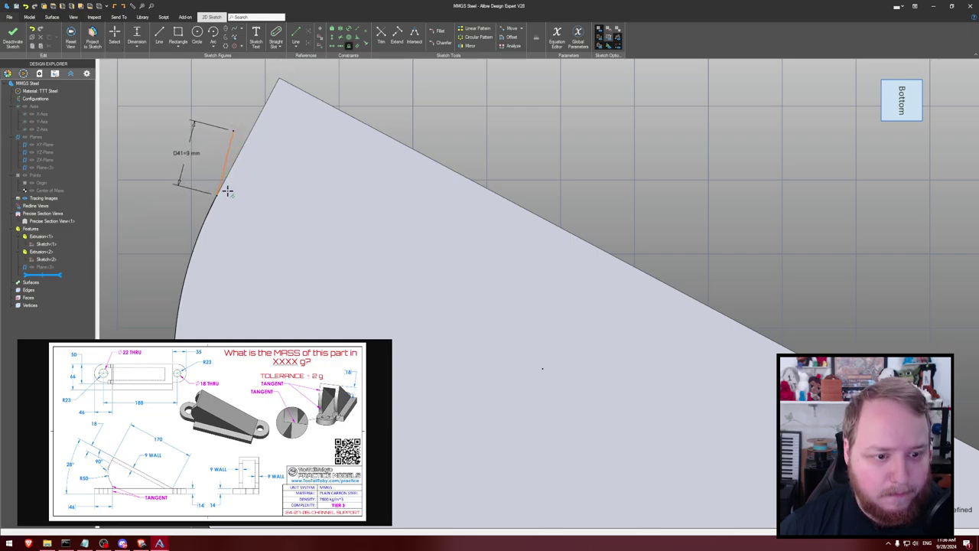
right_click(227, 148)
click(259, 114)
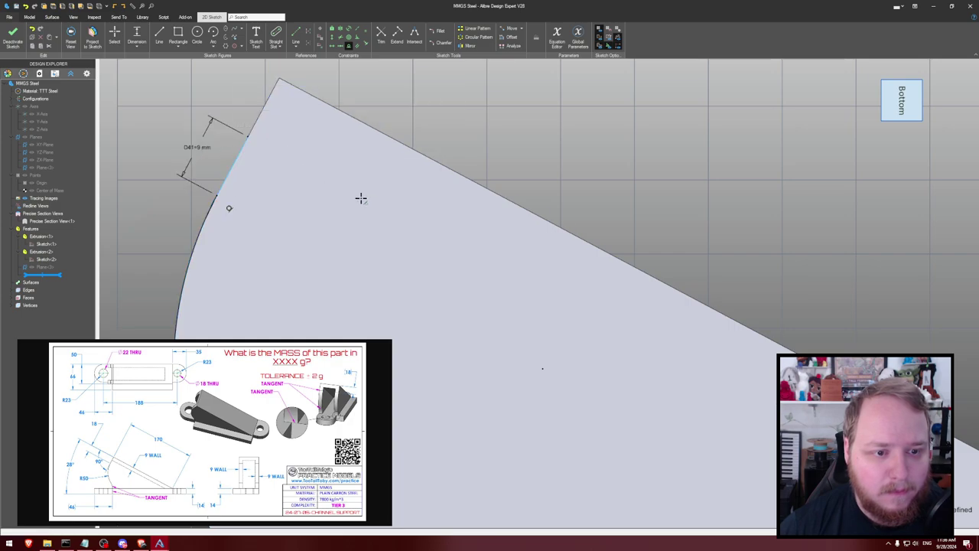
scroll(382, 206, down, 2)
middle_drag(398, 212, 334, 153)
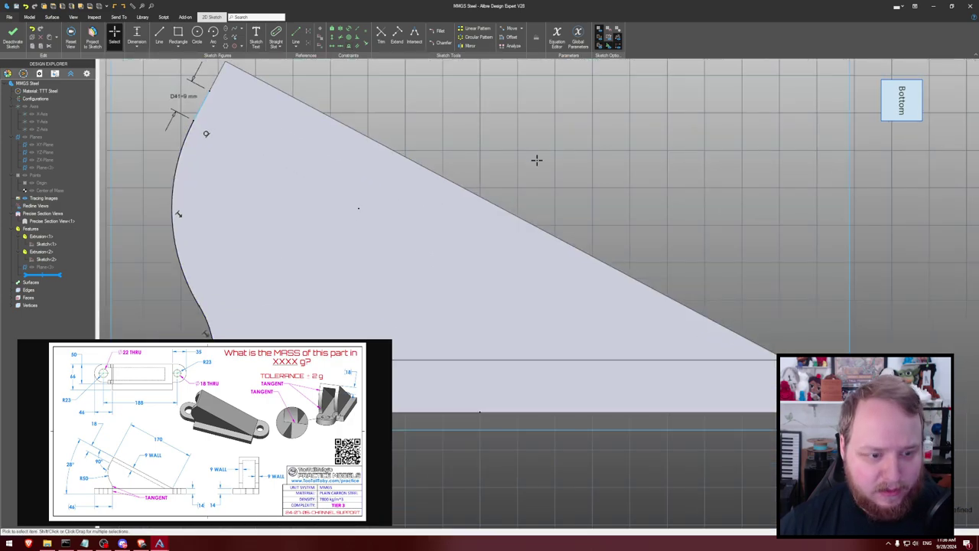
right_click(538, 160)
Draw a horizontal bottom line from the lower-left corner, then a line back to the top-left corner
click(571, 111)
click(210, 90)
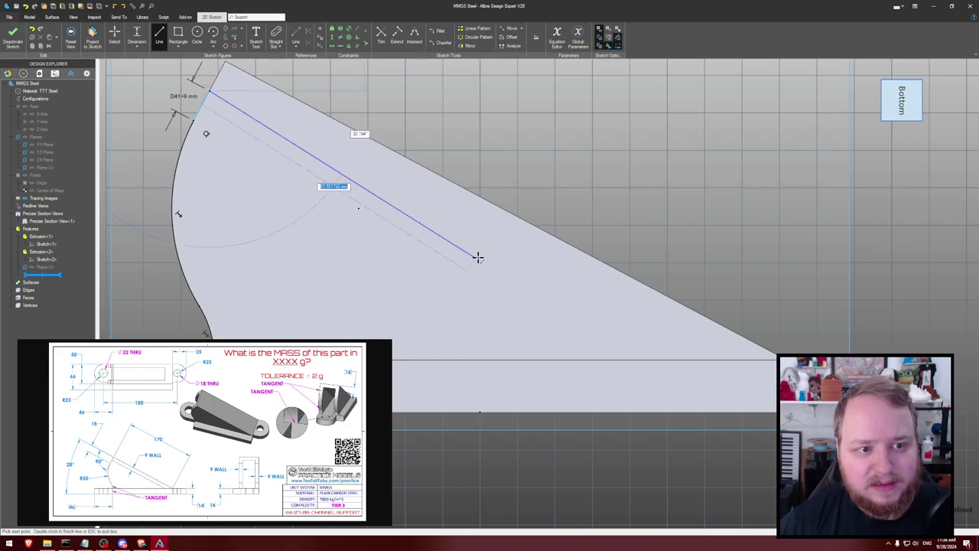
key(Escape)
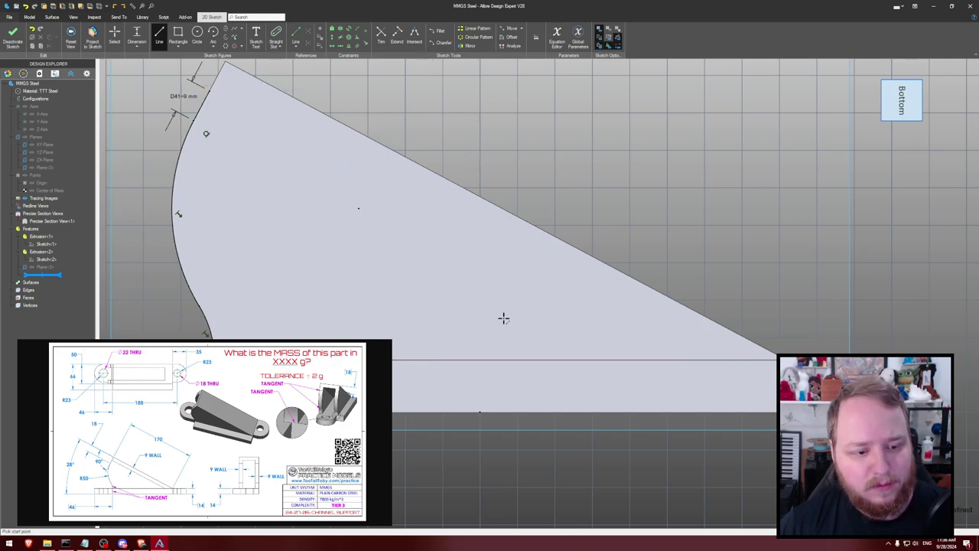
click(208, 358)
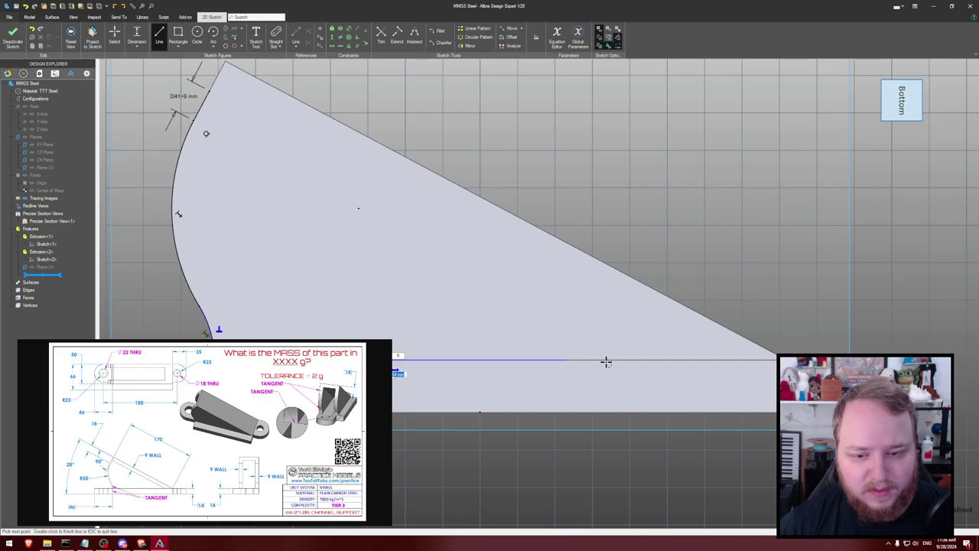
click(713, 358)
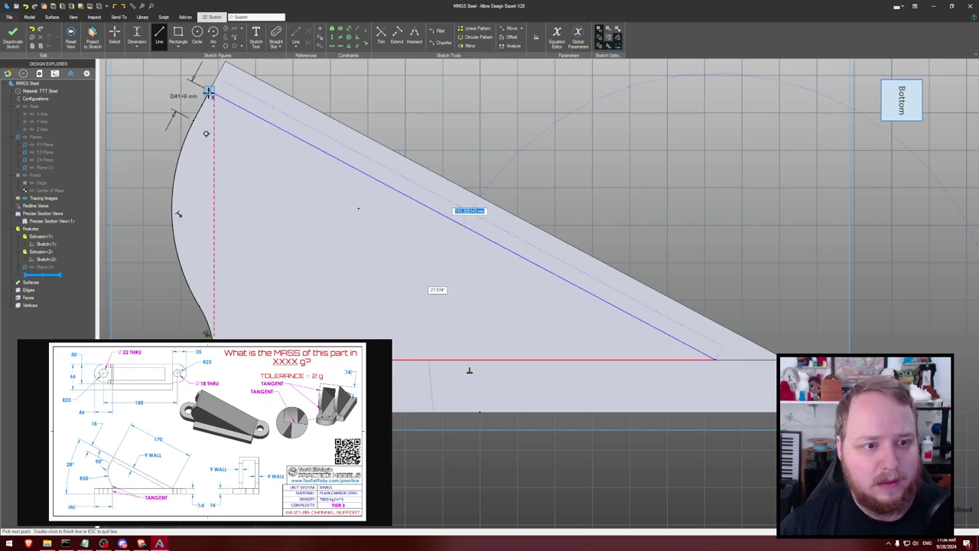
click(210, 91)
key(Escape)
scroll(235, 135, up, 1)
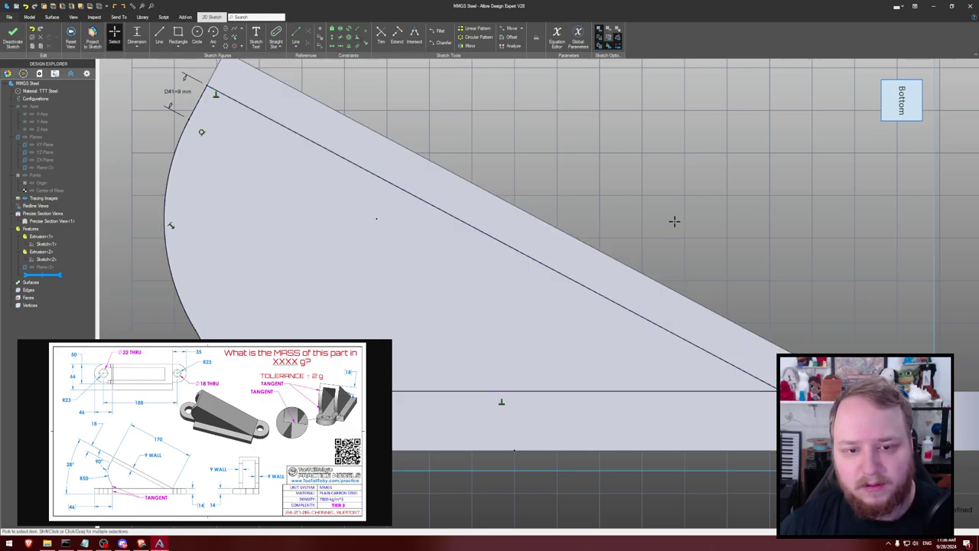
scroll(673, 219, down, 2)
middle_drag(647, 194, 574, 202)
right_drag(574, 202, 604, 207)
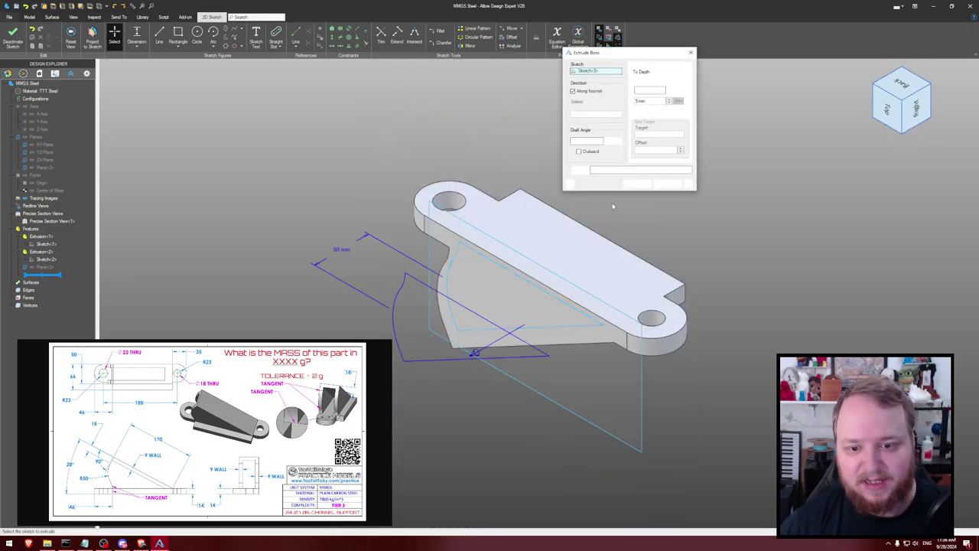
Cut the pocket with a 50-18 depth, reversed into the part, instead of a boss
right_drag(769, 186, 748, 198)
click(673, 183)
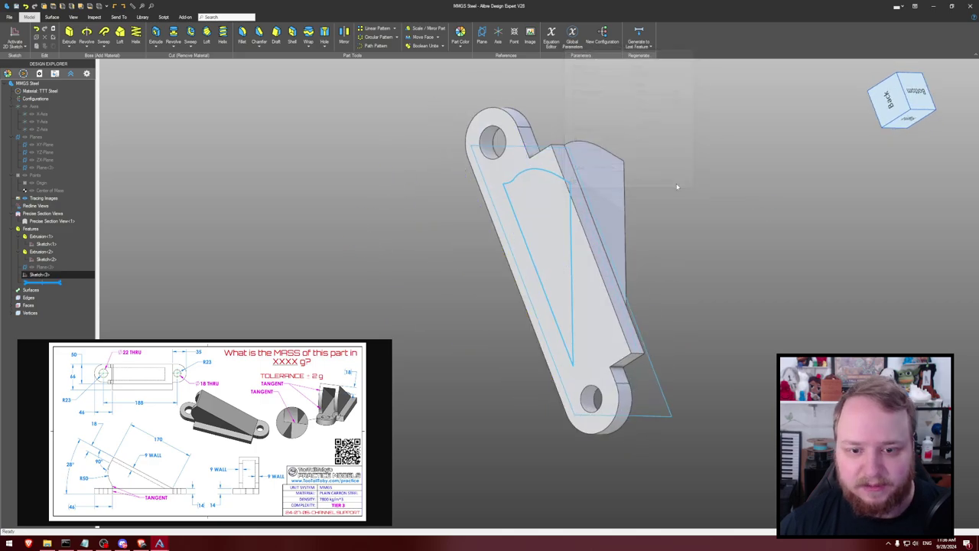
right_drag(675, 184, 675, 184)
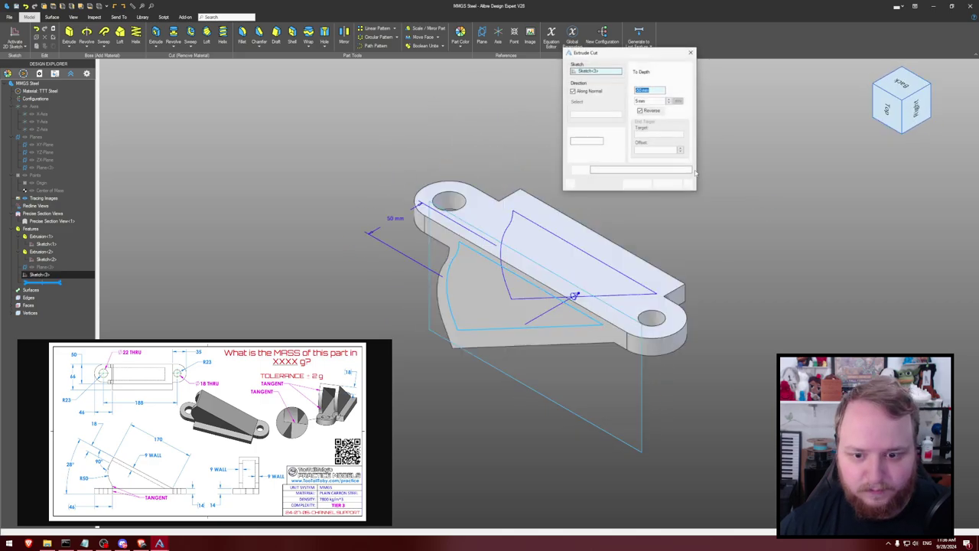
right_drag(765, 191, 778, 200)
double_click(655, 90)
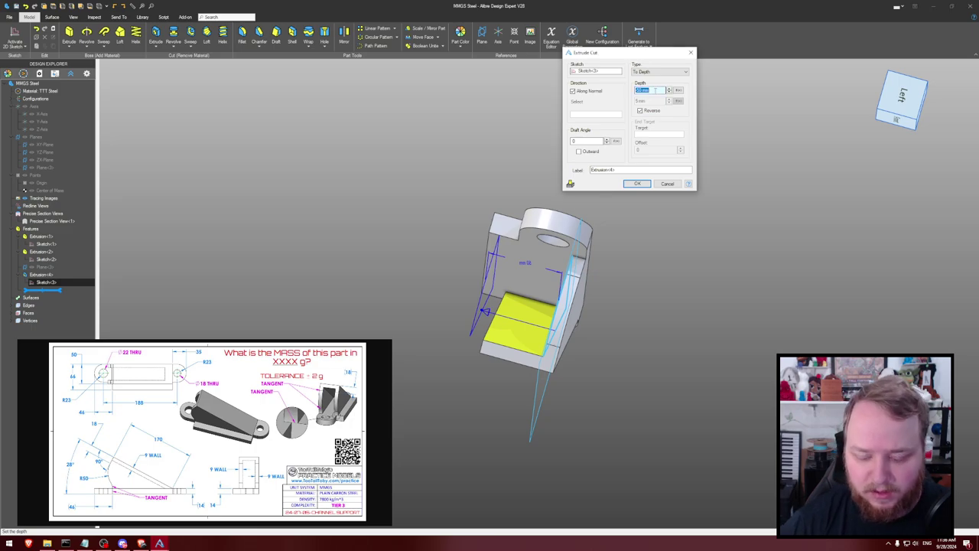
text(50-1)
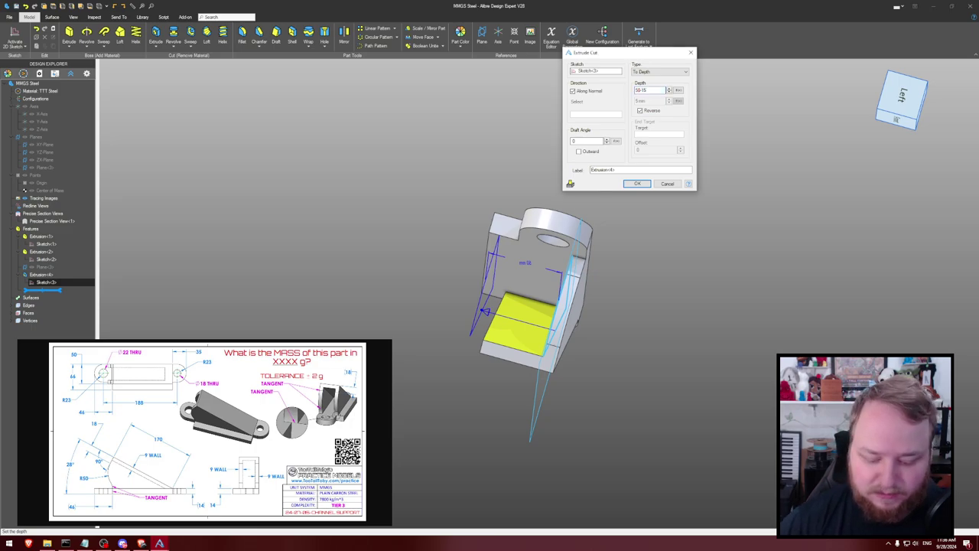
text(8)
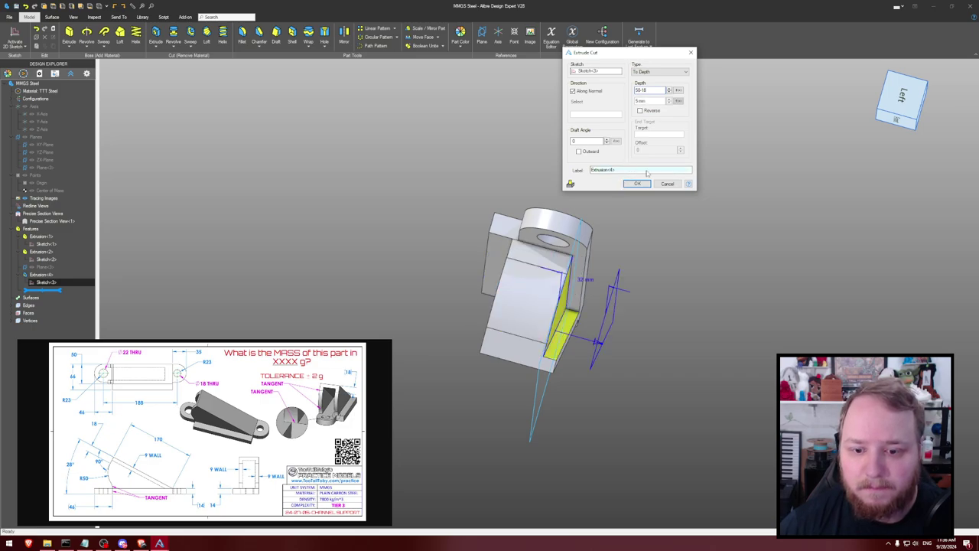
click(640, 110)
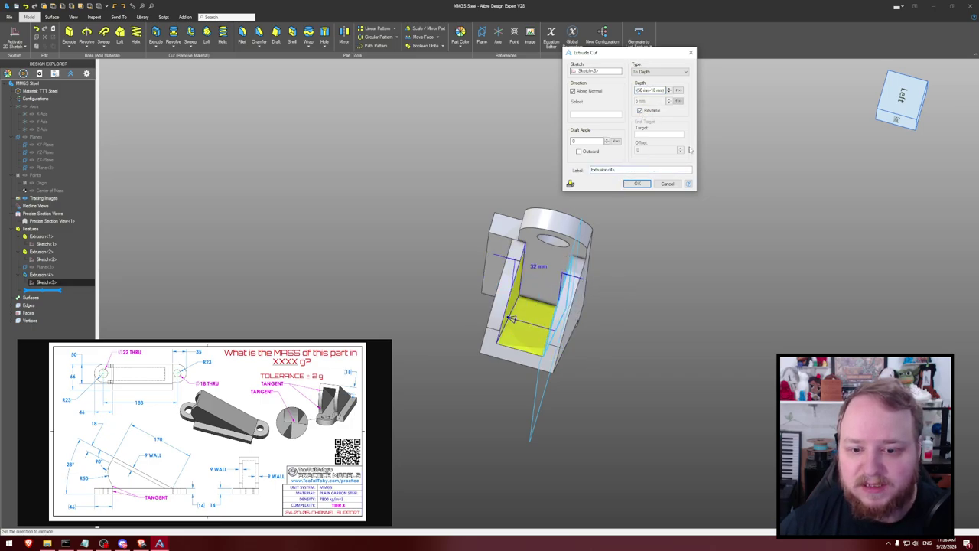
click(637, 184)
mouse_move(719, 201)
middle_down()
mouse_move(731, 175)
mouse_move(760, 201)
mouse_move(732, 199)
middle_up()
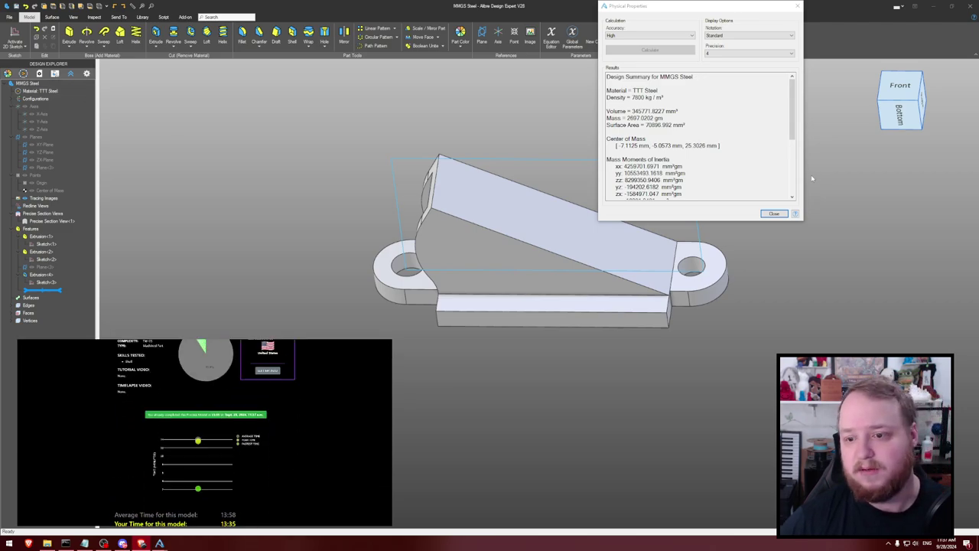
Close the Physical Properties results and orbit around the finished part
click(774, 214)
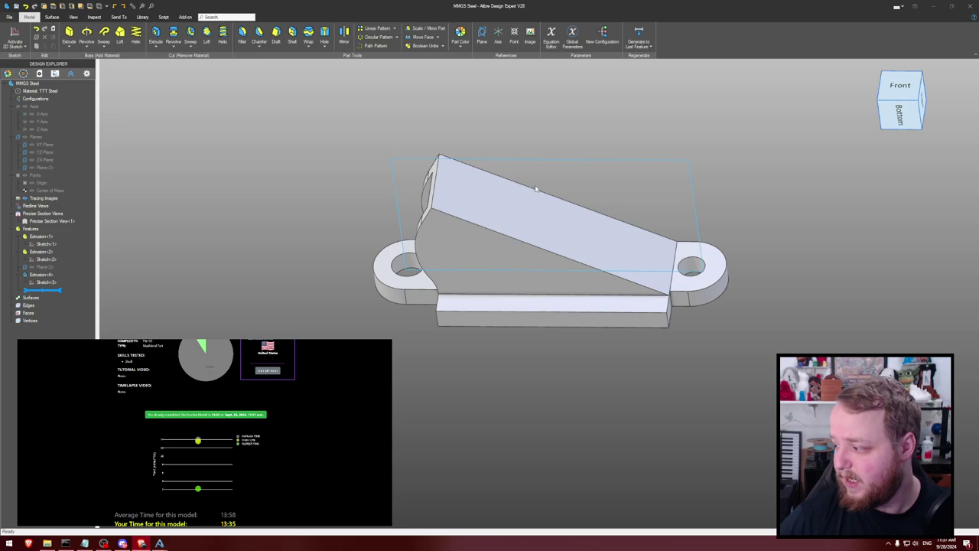
scroll(319, 164, up, 2)
middle_drag(339, 198, 227, 179)
scroll(270, 186, down, 2)
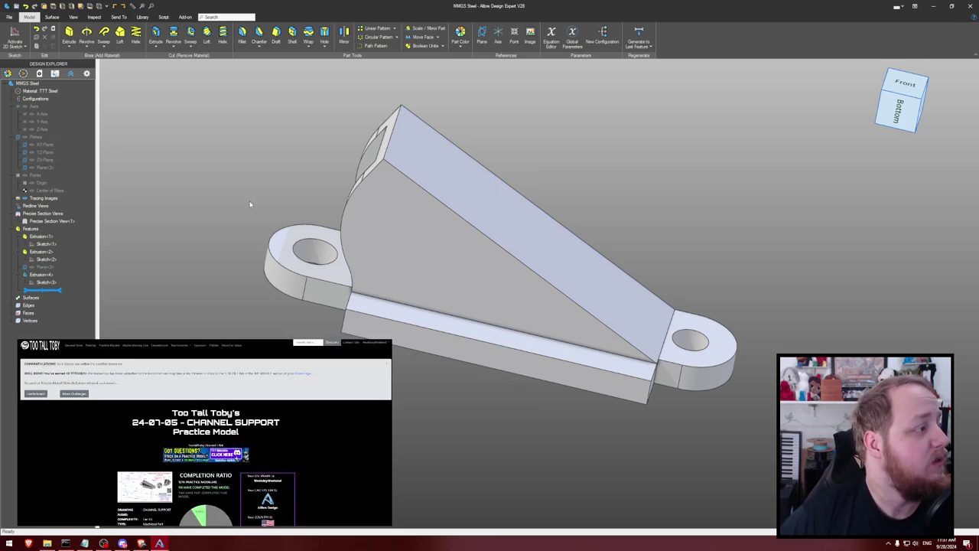
mouse_move(250, 203)
middle_down()
mouse_move(253, 192)
mouse_move(253, 201)
middle_up()
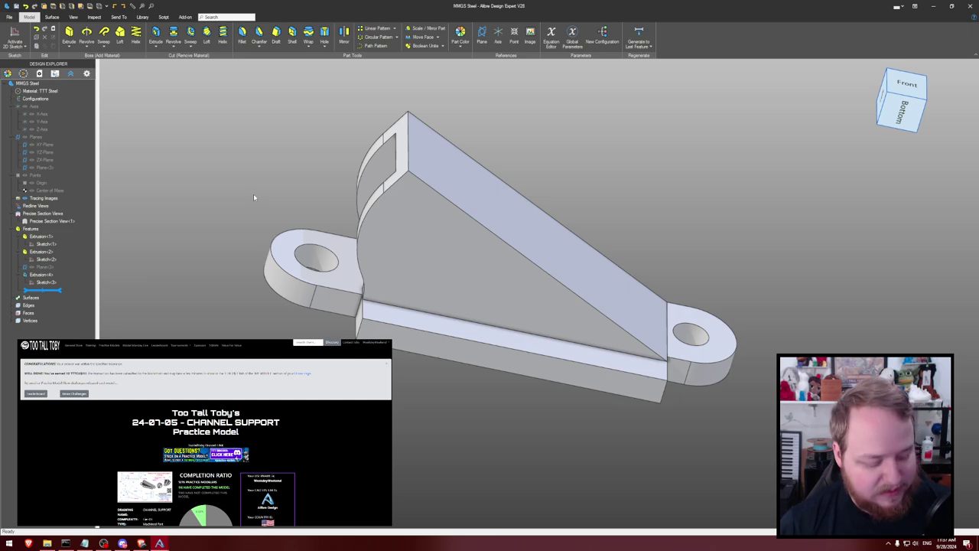
Save the part as 240705 and close its window
key(ctrl+s)
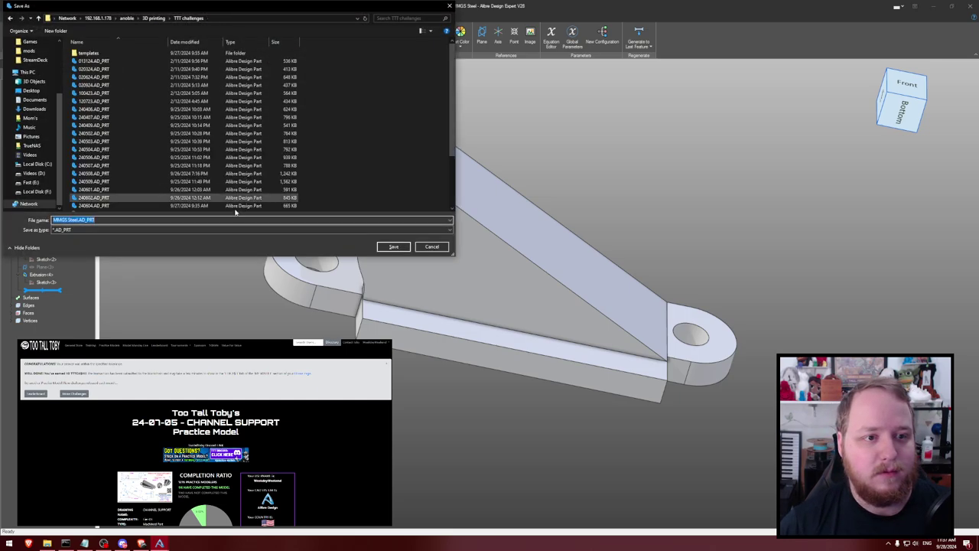
text(240705)
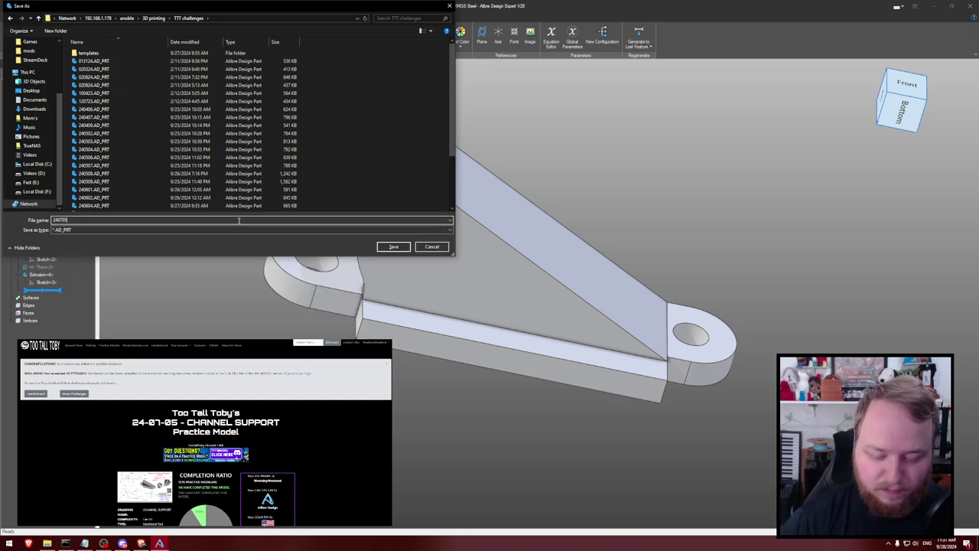
key(Return)
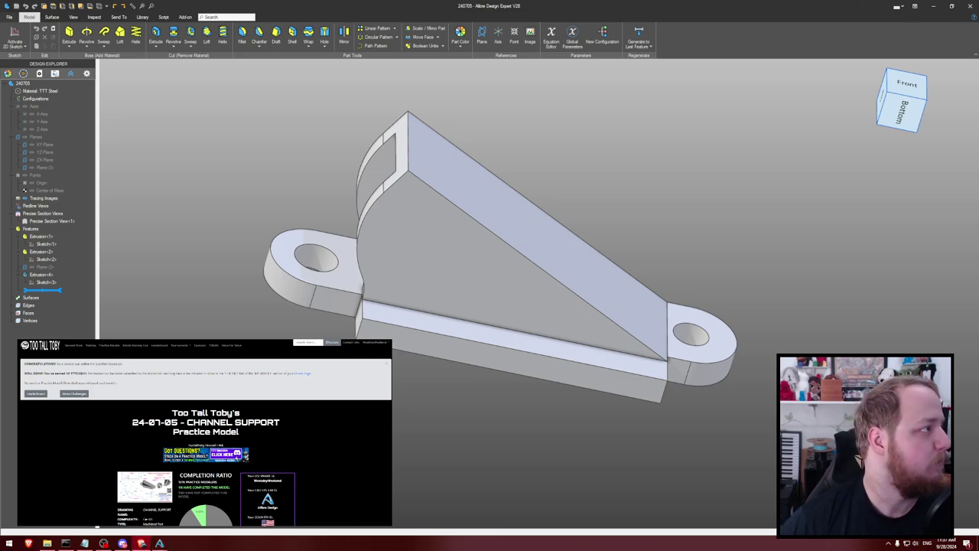
key(alt+F4)
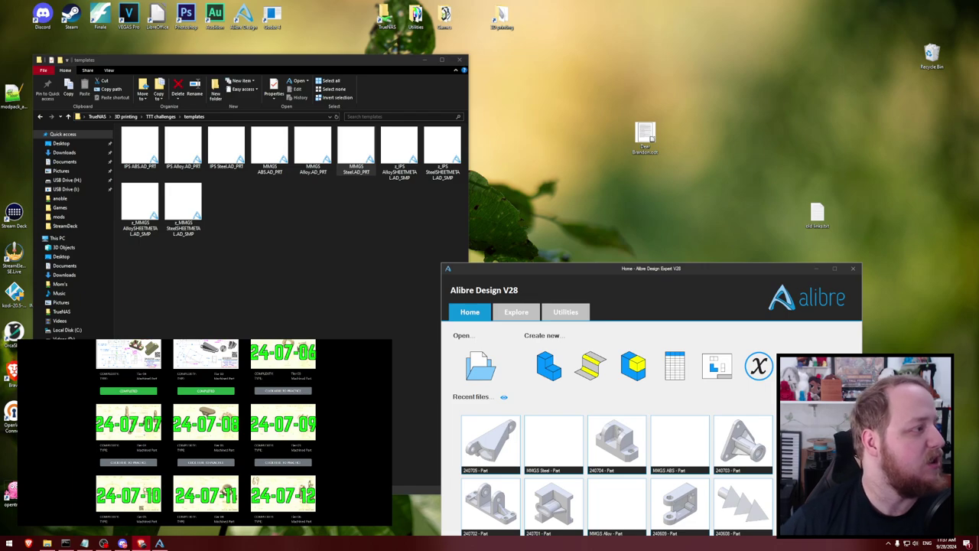
Open the 24-07-07 practice page and enlarge its drawing, then return to the templates folder
scroll(140, 451, down, 1)
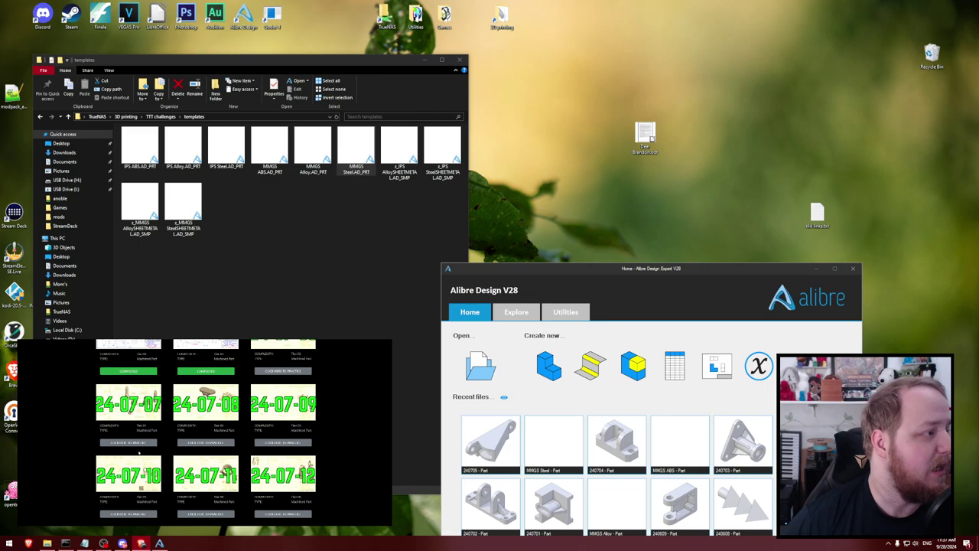
click(136, 443)
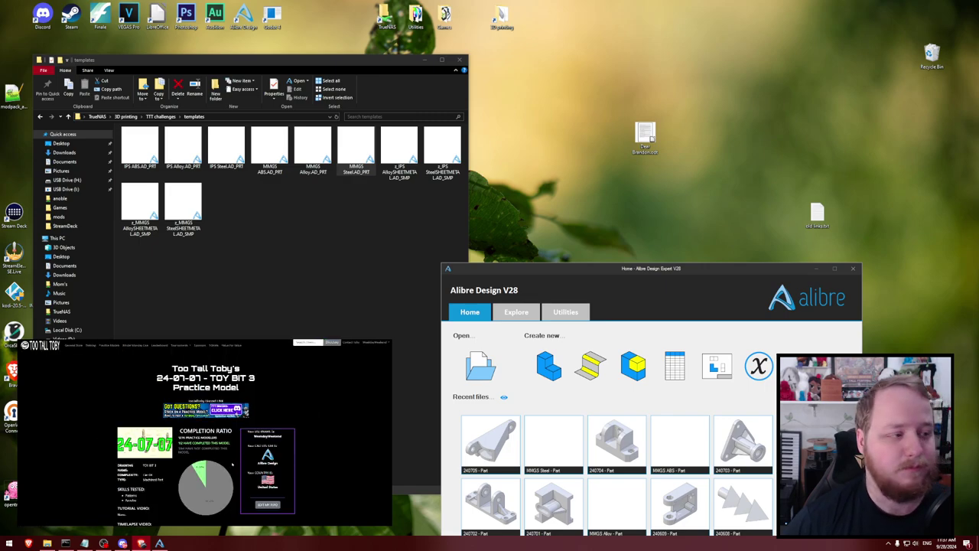
click(205, 508)
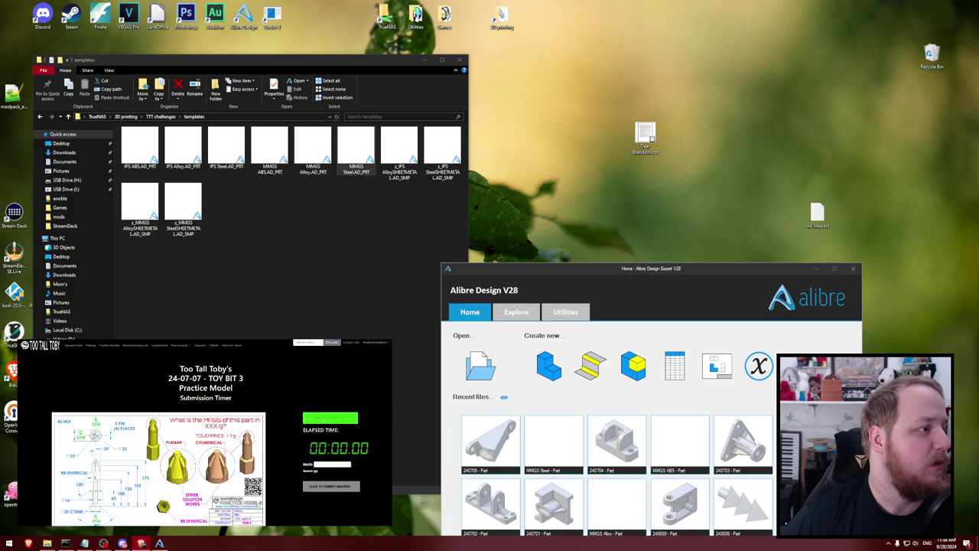
right_click(200, 440)
click(211, 443)
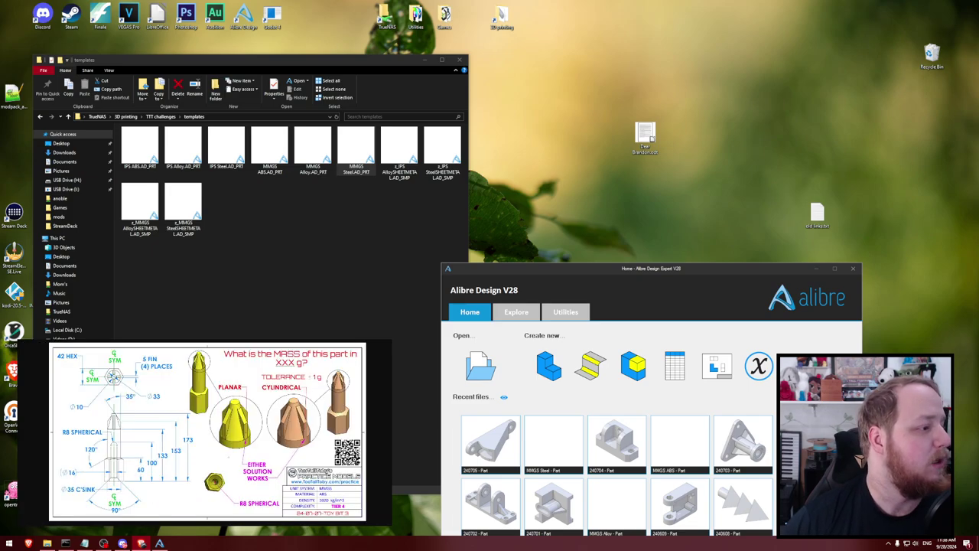
click(269, 225)
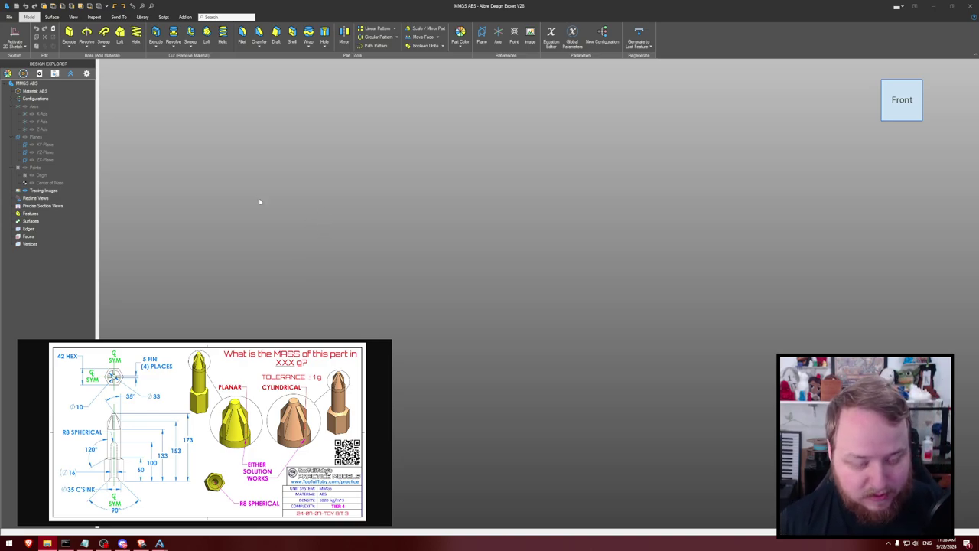
Start a sketch on the XY plane and draw a six-sided regular polygon
click(14, 34)
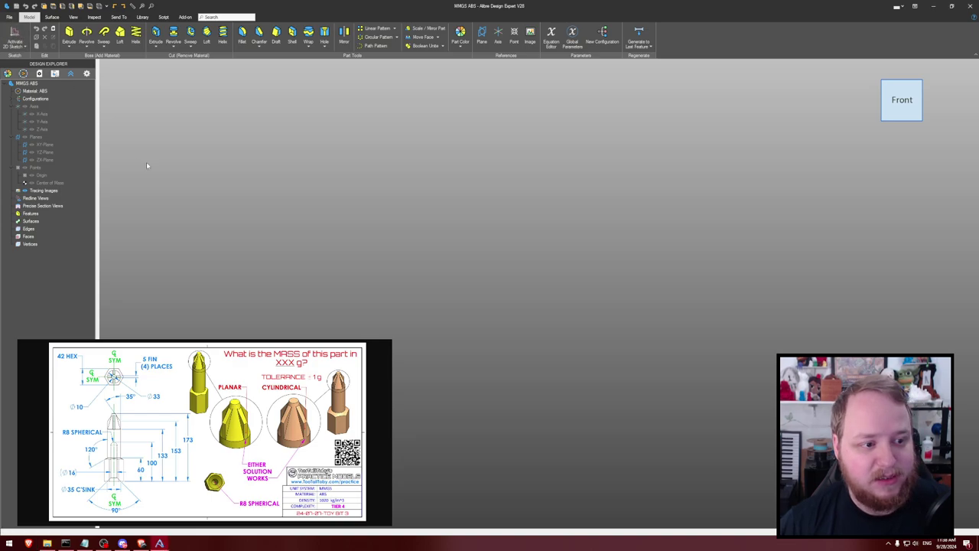
click(57, 146)
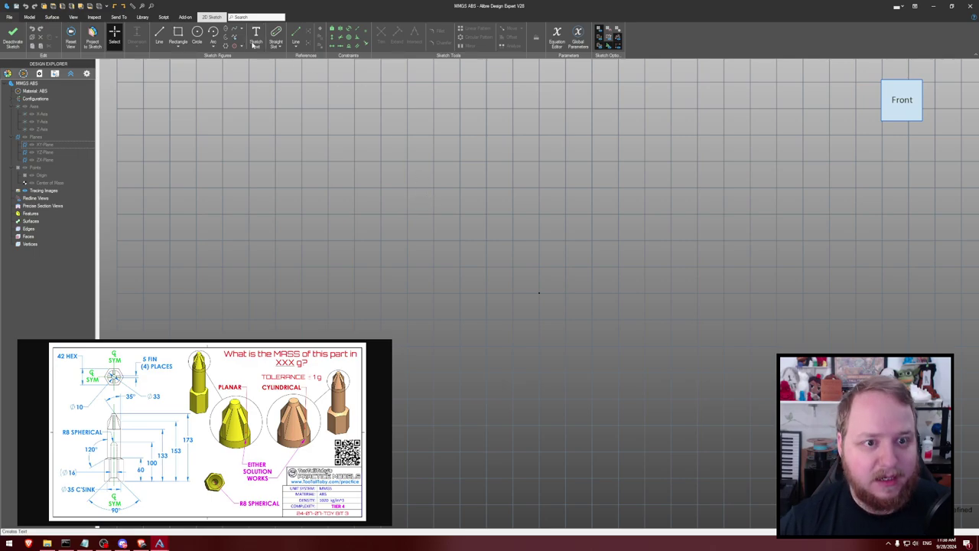
click(224, 46)
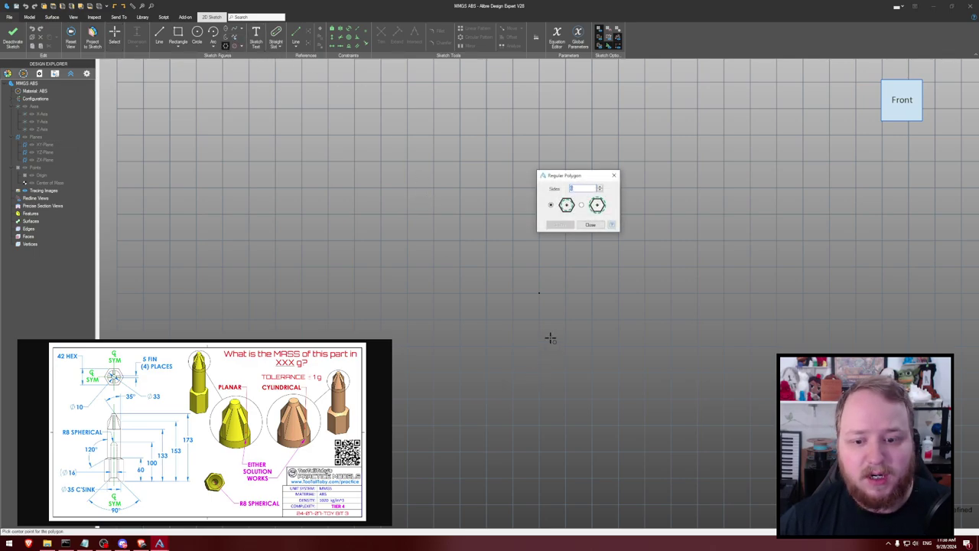
click(539, 294)
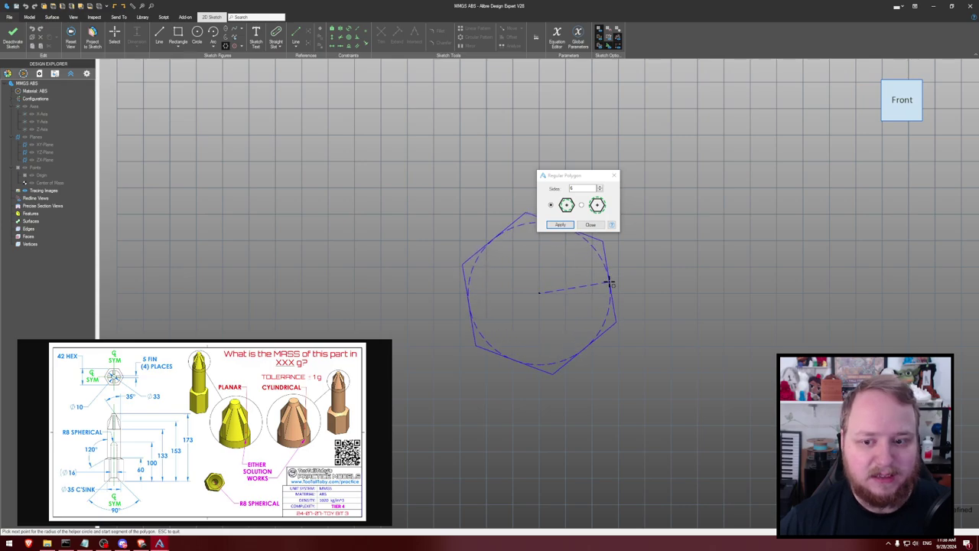
click(560, 224)
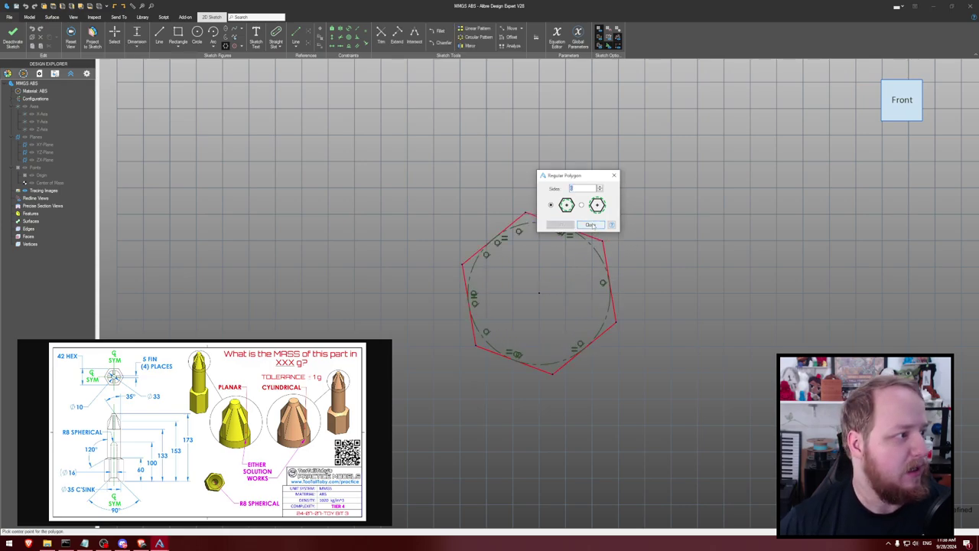
click(591, 224)
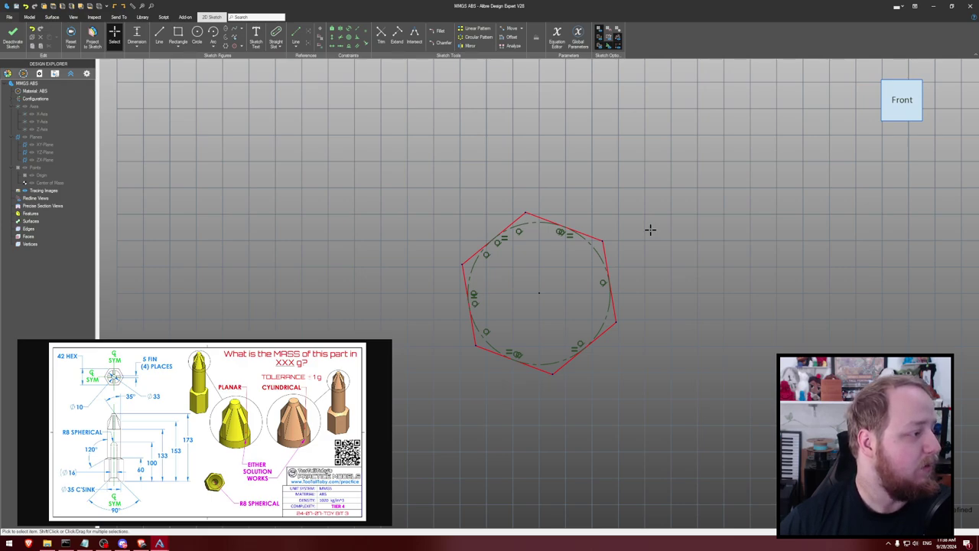
key(Escape)
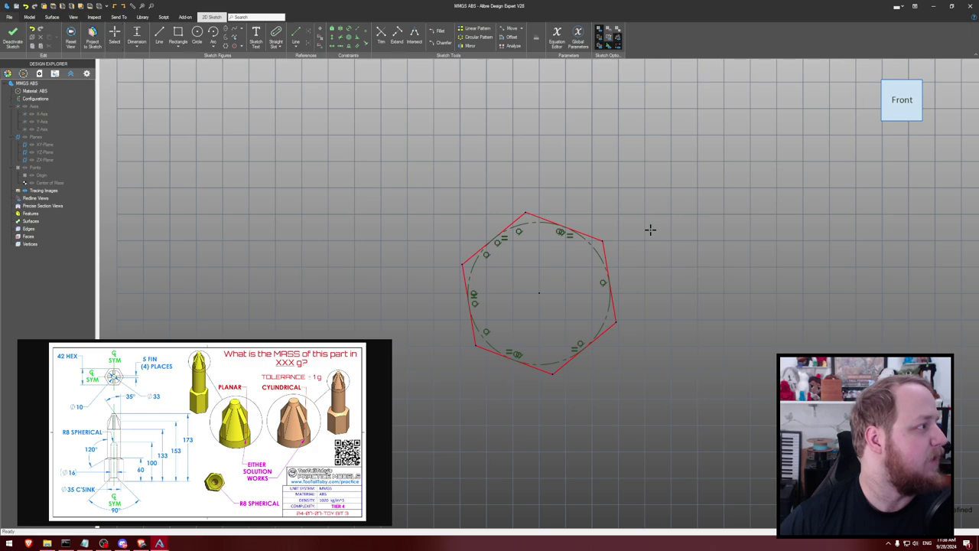
Make the hexagon's top edge horizontal and dimension it 42 mm across the flats
click(571, 229)
click(698, 345)
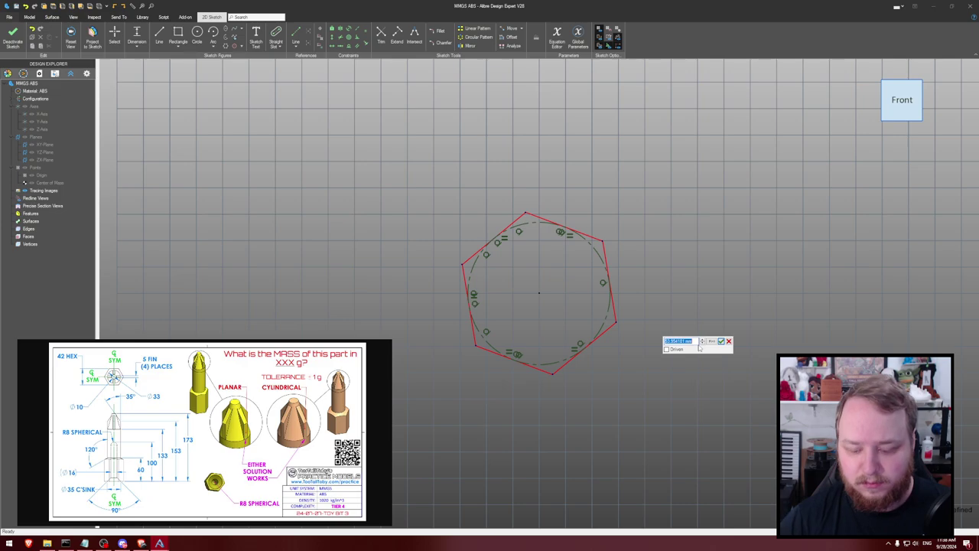
text(42)
key(Return)
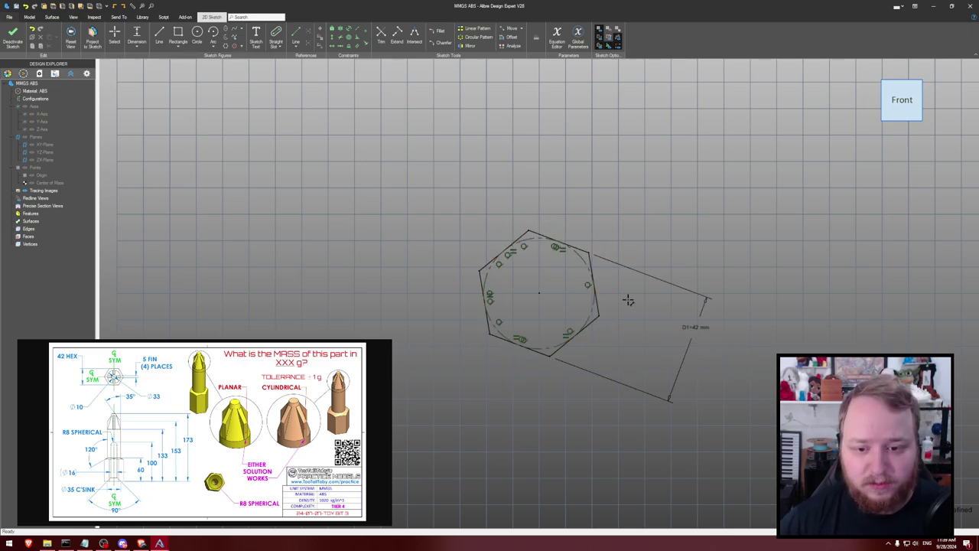
key(ctrl+z)
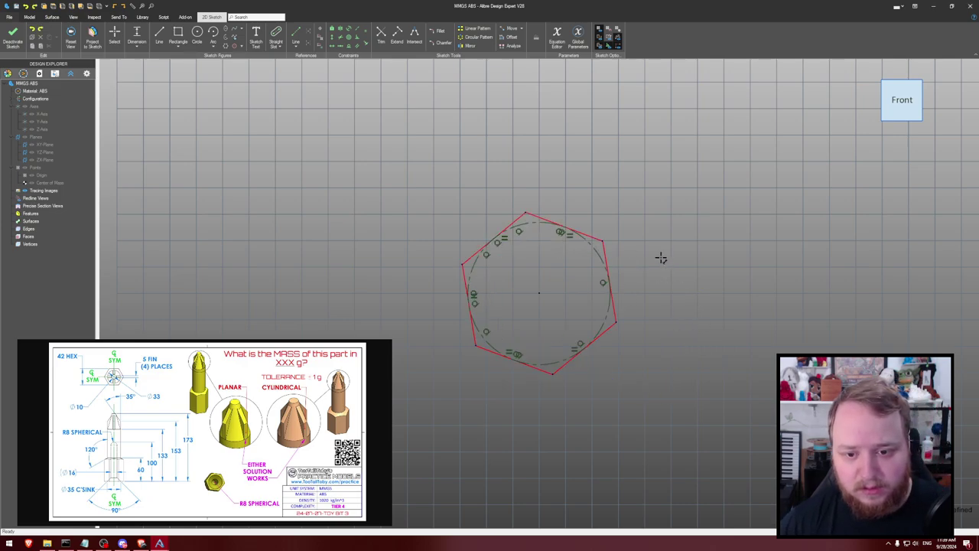
click(604, 236)
click(616, 191)
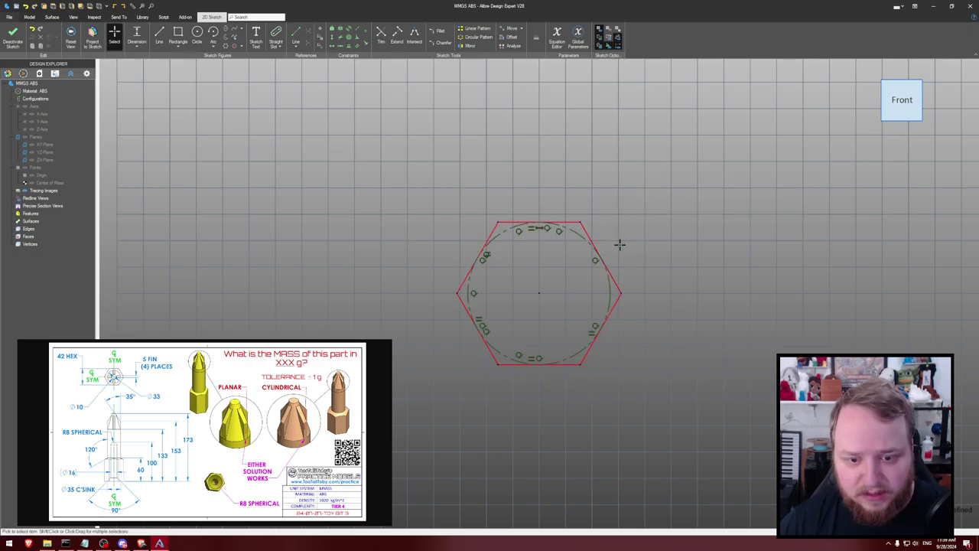
click(563, 223)
click(564, 362)
click(692, 300)
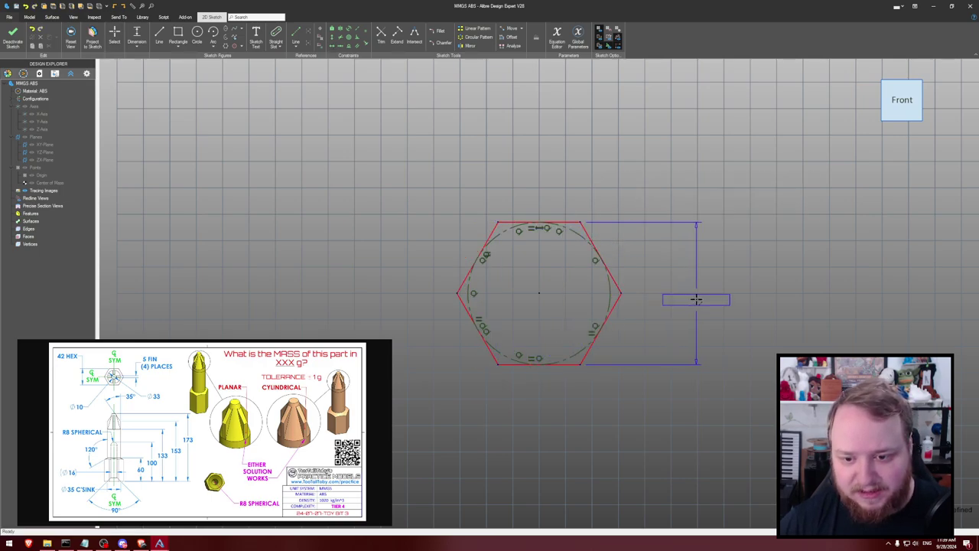
text(42)
key(Return)
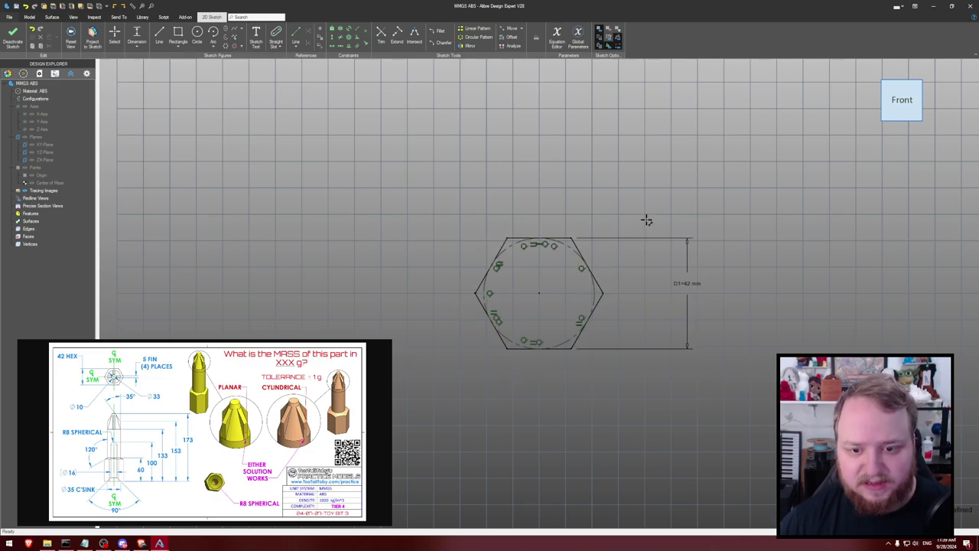
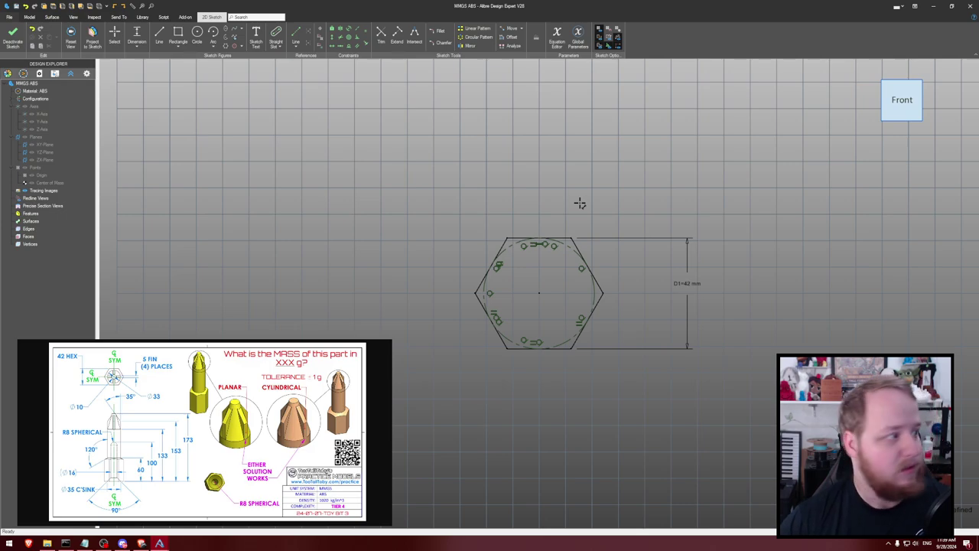
Extrude the 42 mm hexagon sketch into a solid hexagonal prism as the first feature
key(e)
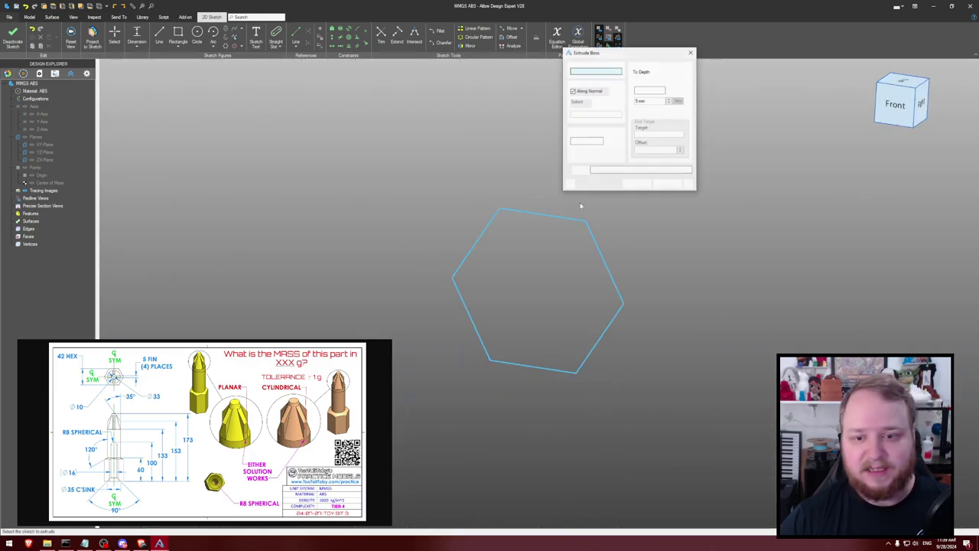
key(Return)
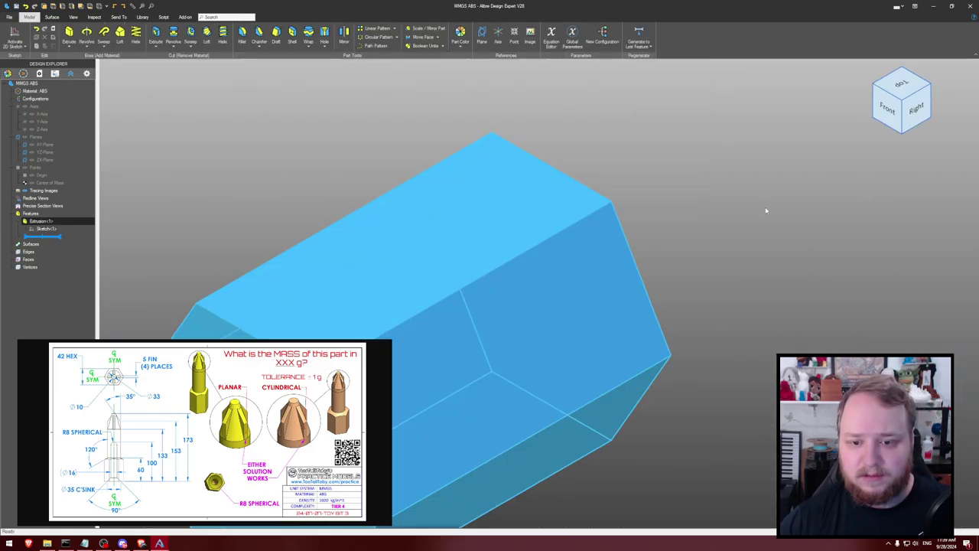
mouse_move(764, 210)
middle_down()
mouse_move(743, 212)
mouse_move(760, 176)
mouse_move(698, 172)
middle_up()
scroll(754, 174, down, 3)
scroll(702, 174, down, 2)
click(13, 36)
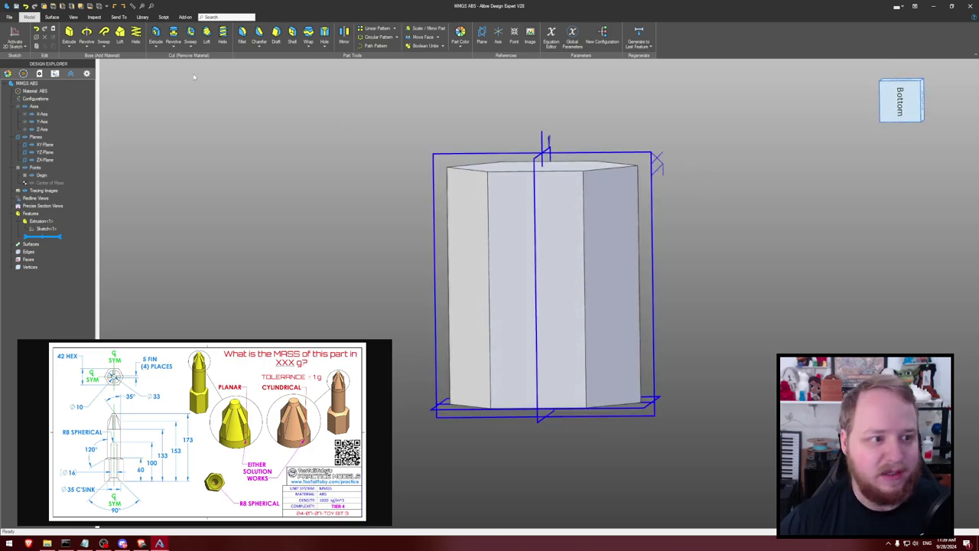
click(620, 157)
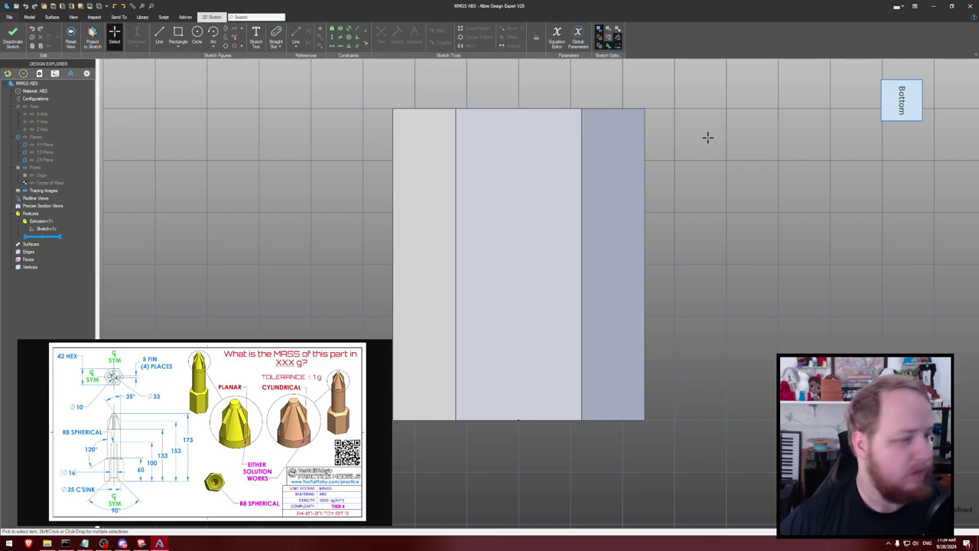
key(l)
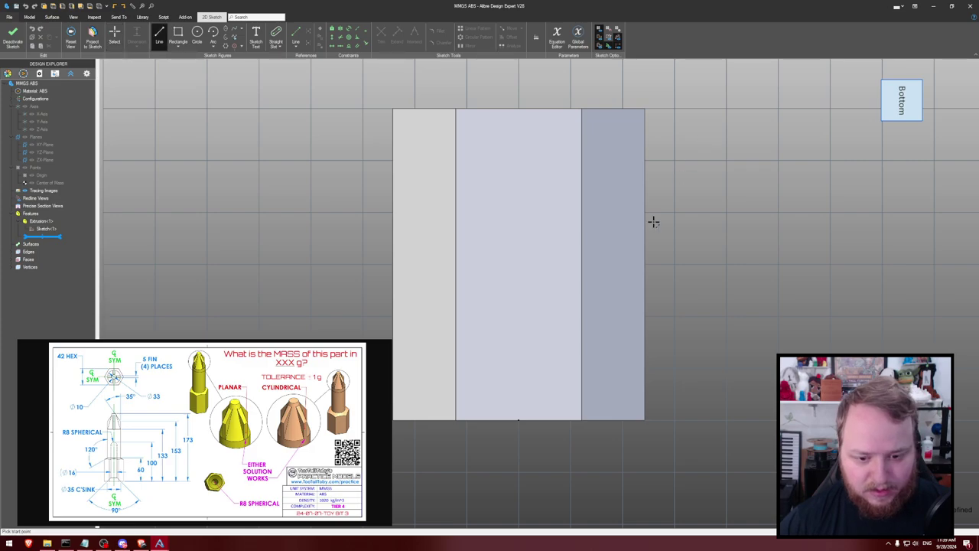
click(519, 419)
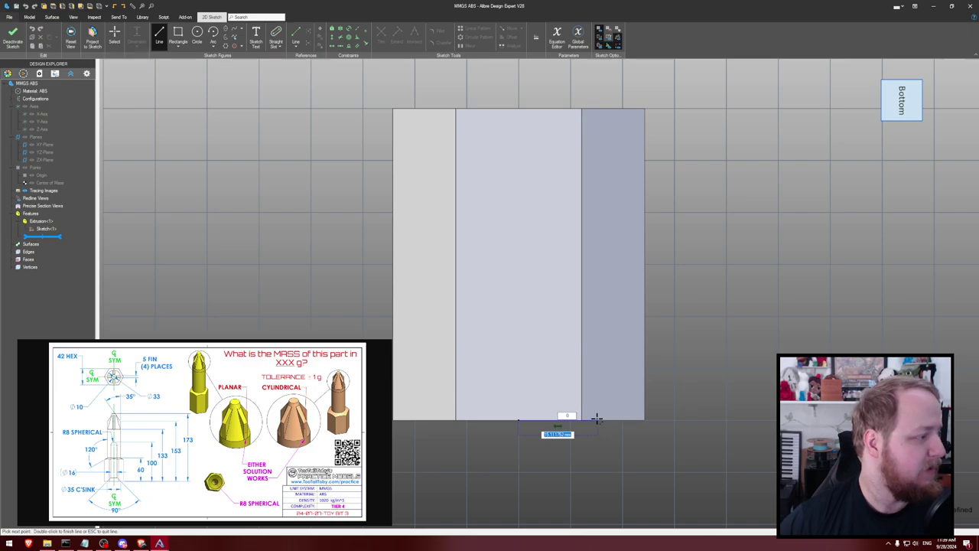
click(597, 419)
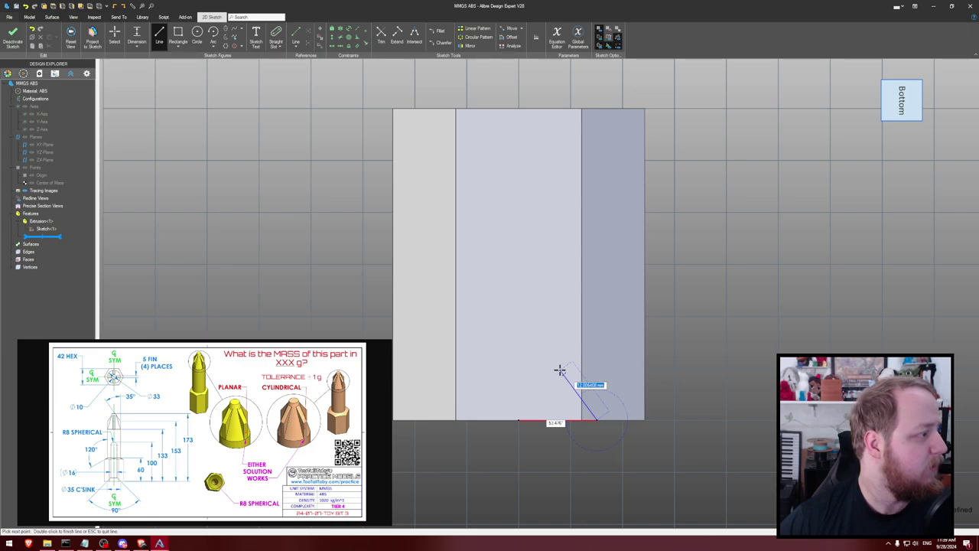
click(560, 370)
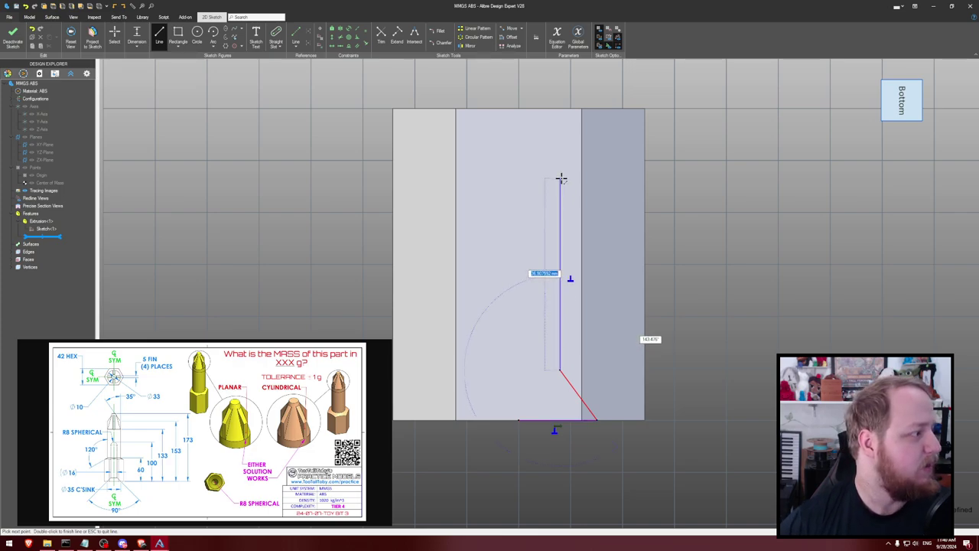
key(Escape)
click(568, 383)
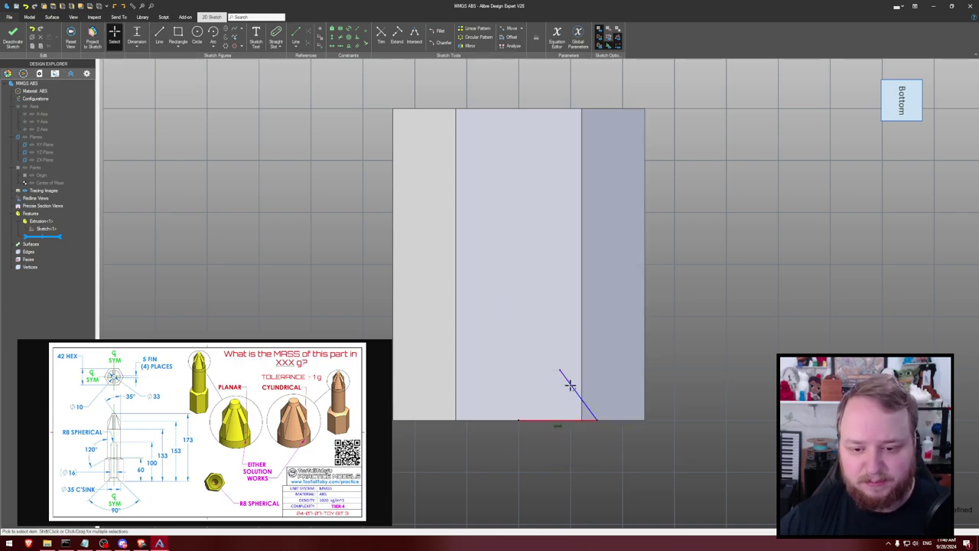
key(Delete)
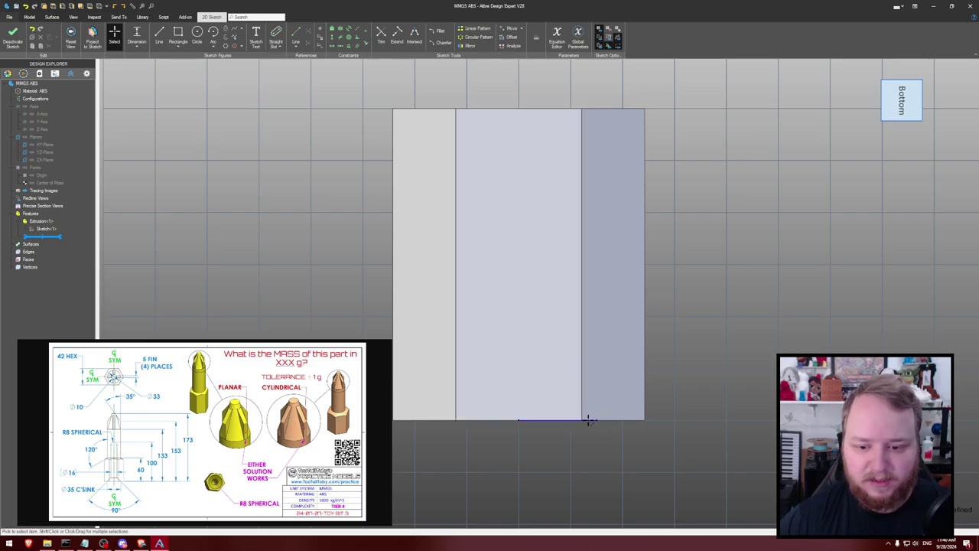
scroll(622, 321, down, 2)
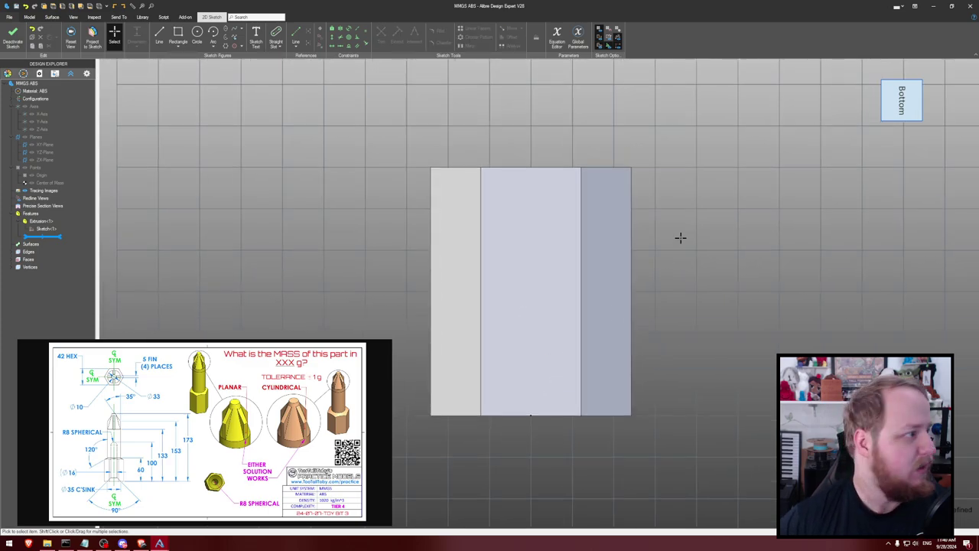
click(12, 37)
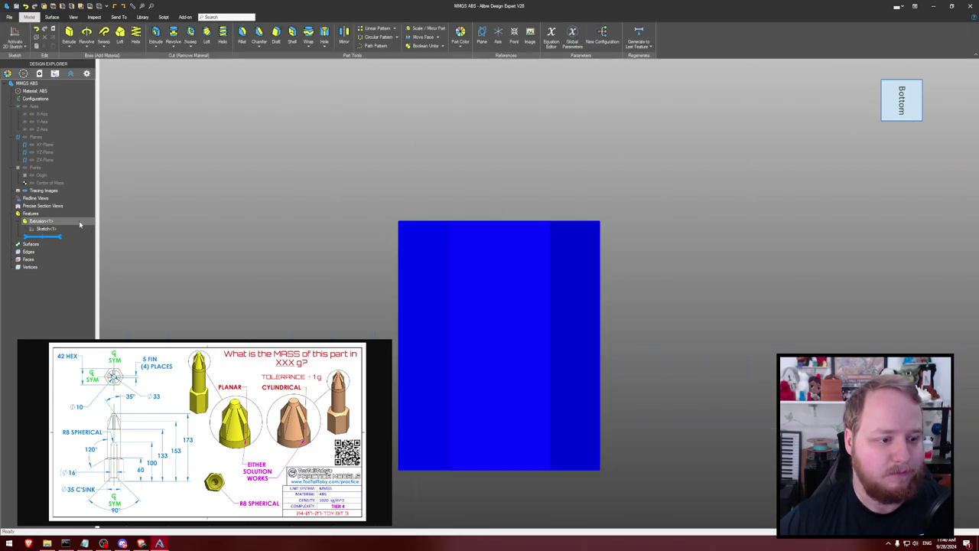
Sketch a circle centred on the hexagon's top face
click(16, 36)
click(503, 268)
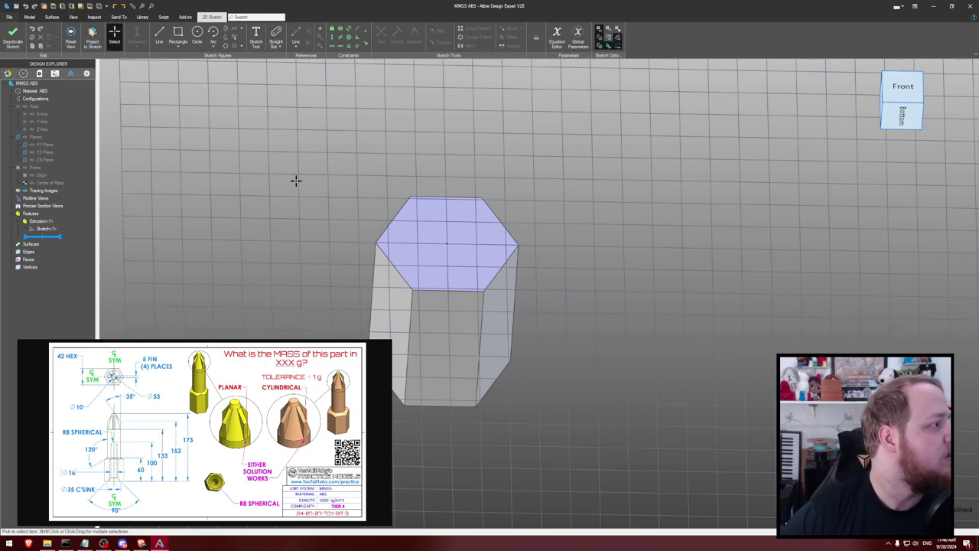
key(c)
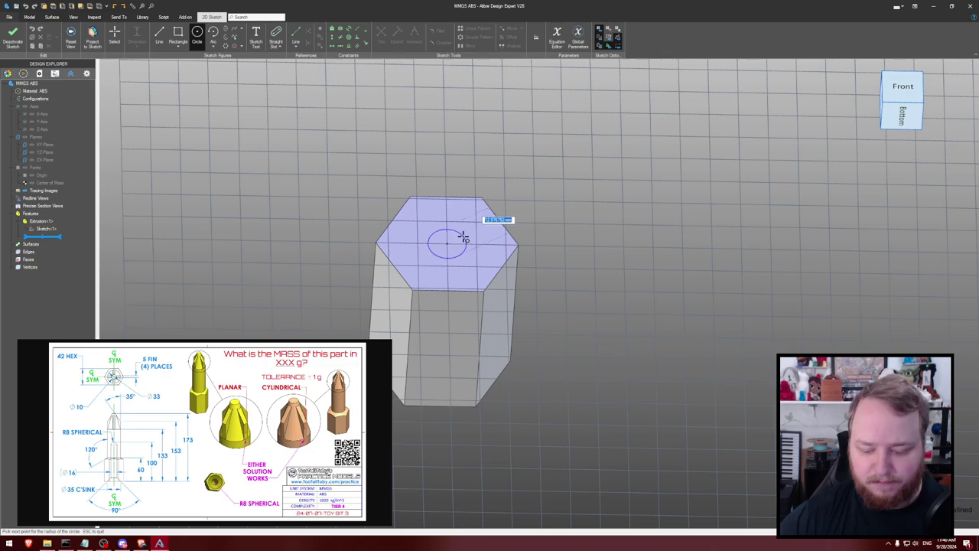
click(447, 242)
click(501, 220)
Extrude the circle upward into the cylindrical shaft
key(e)
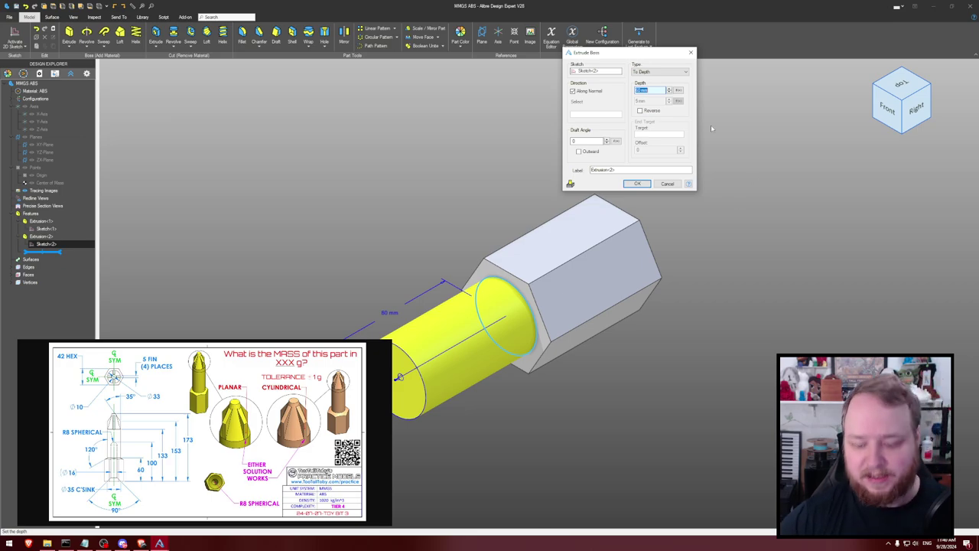
text(133-60)
key(Return)
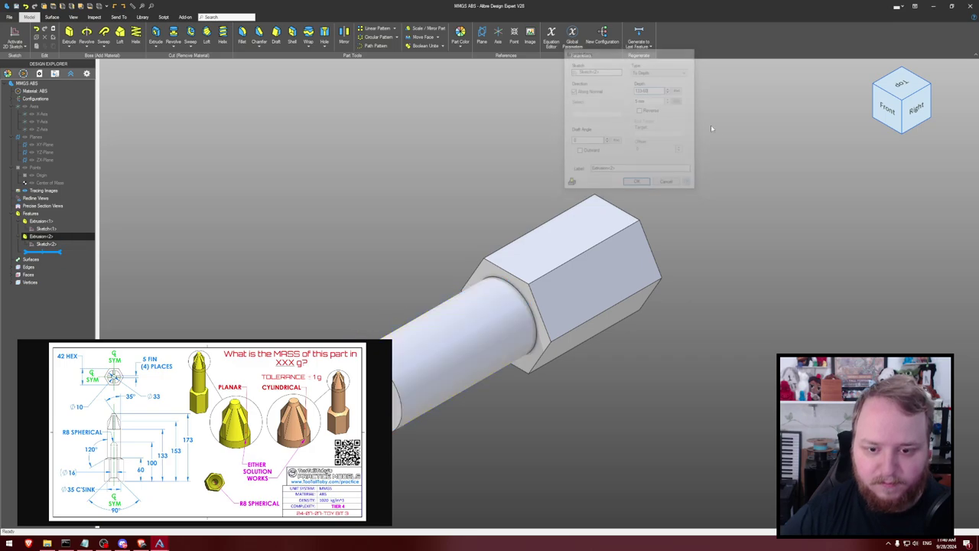
middle_drag(734, 170, 722, 142)
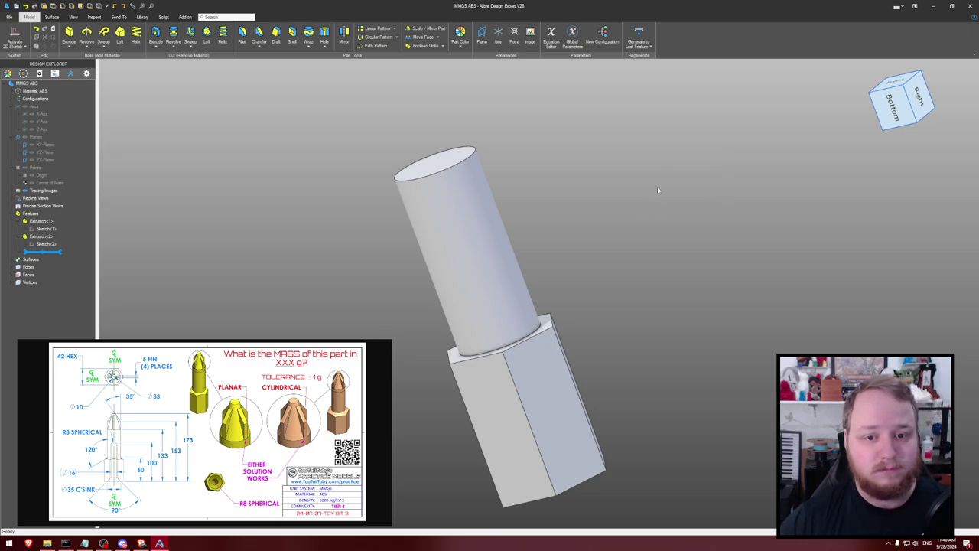
middle_drag(657, 189, 652, 235)
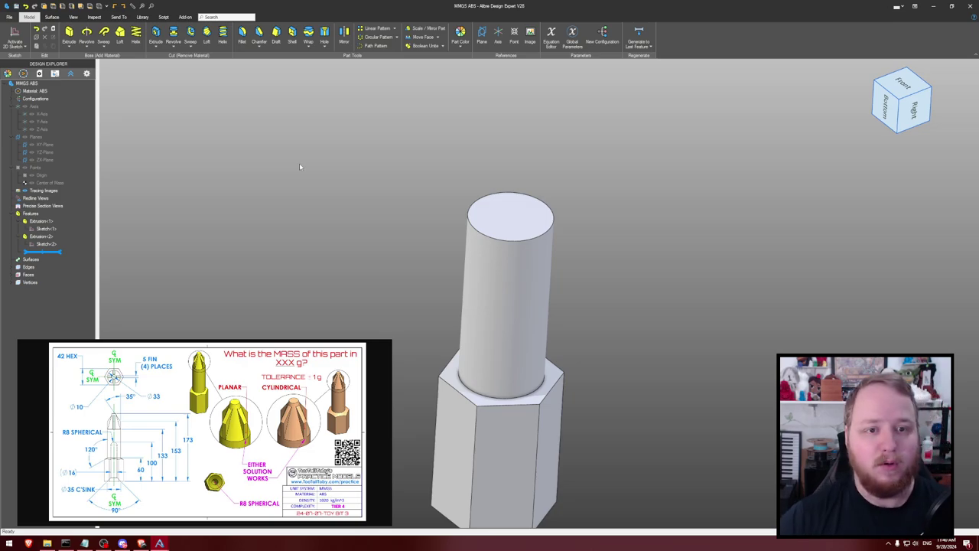
Create a reference plane offset 30 mm from the shaft's top face
click(482, 35)
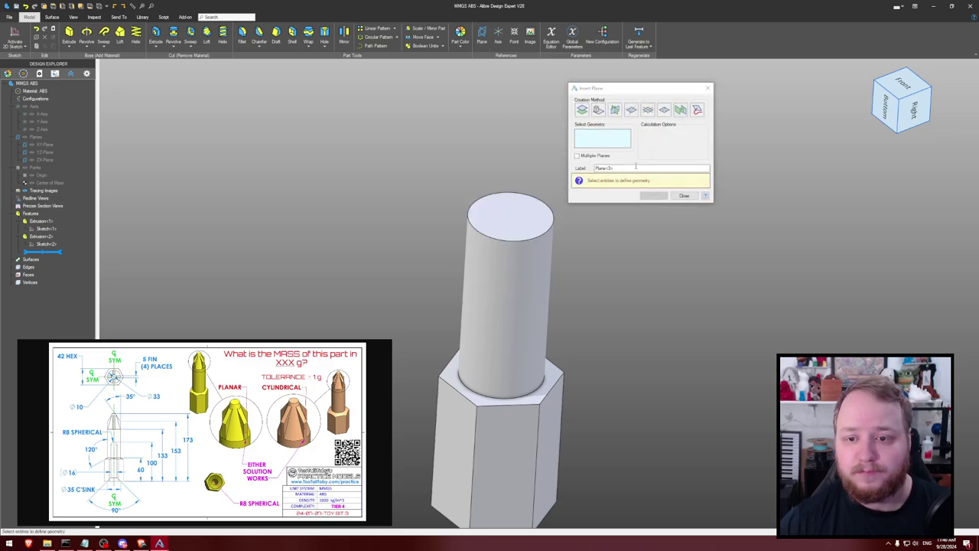
click(511, 216)
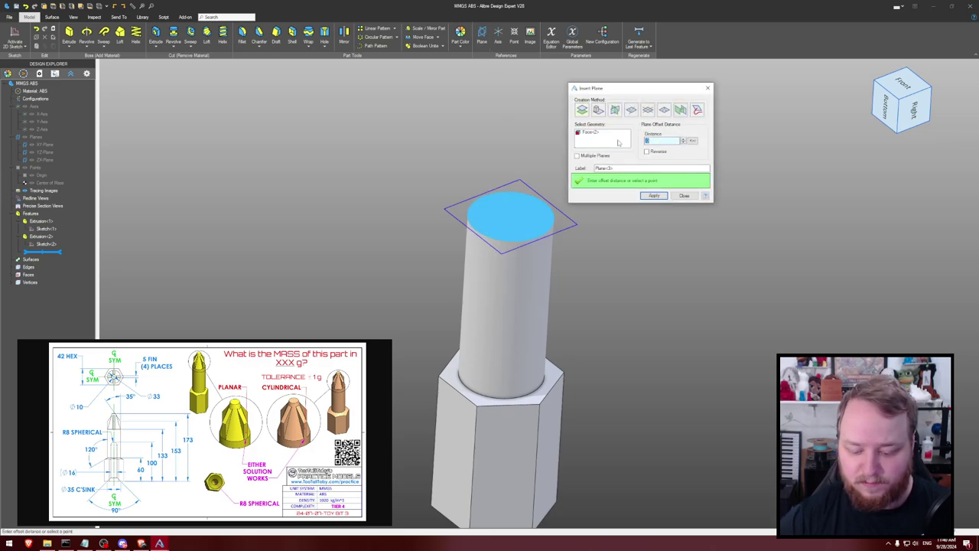
text(30)
key(Return)
click(653, 195)
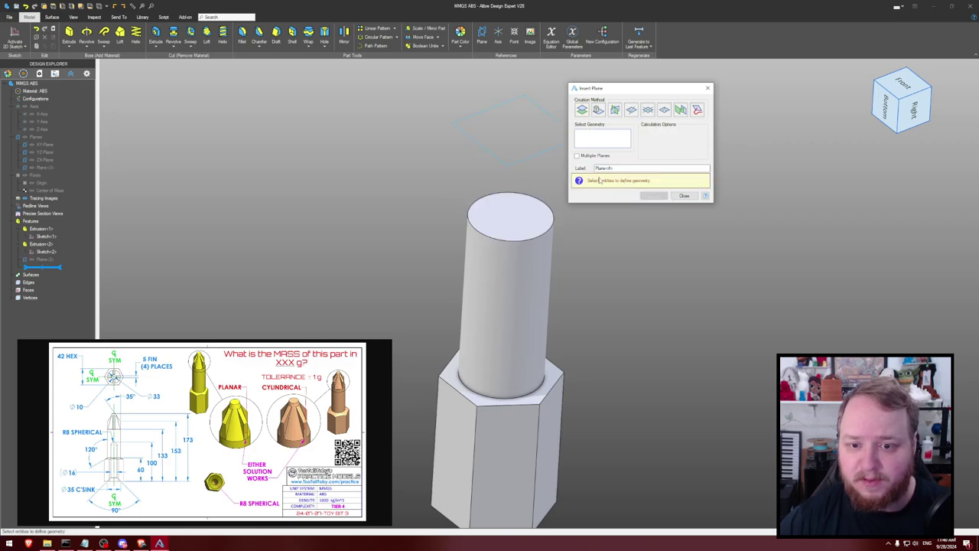
click(684, 195)
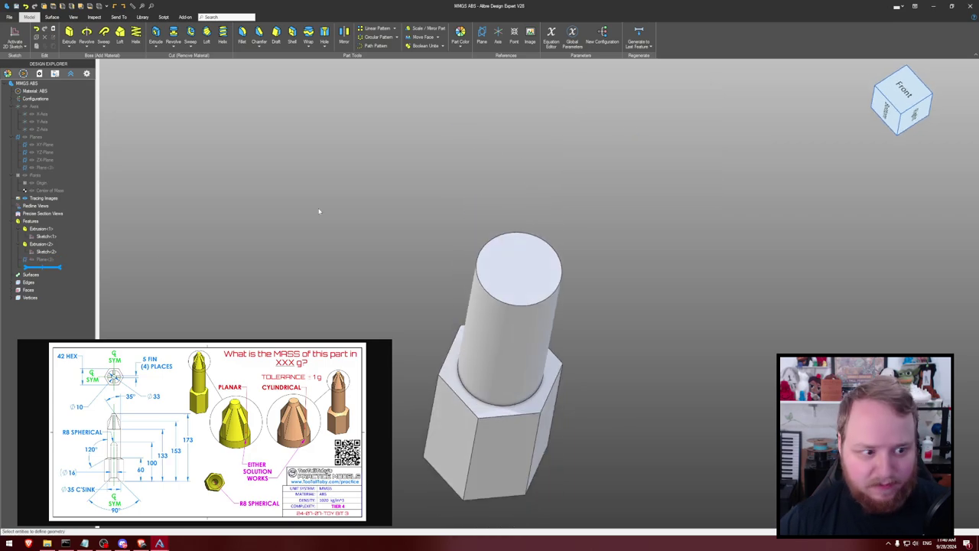
Sketch a 10 mm circle on the new plane, centred above the shaft axis
click(46, 260)
key(c)
click(528, 214)
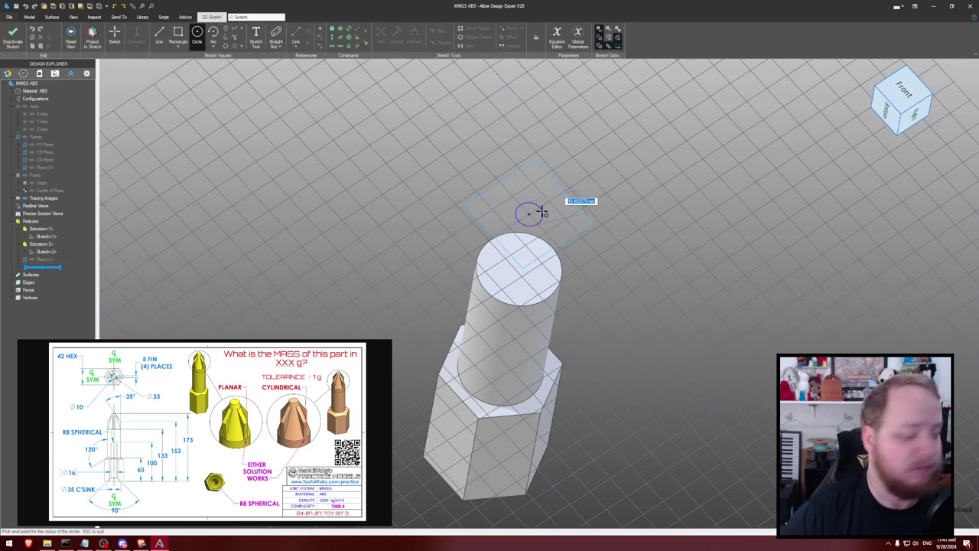
text(10)
key(Return)
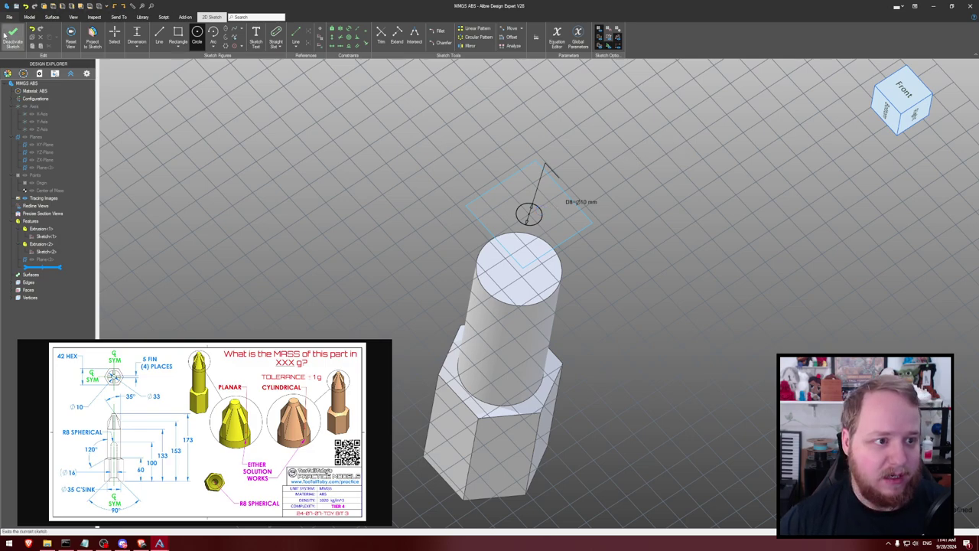
click(5, 35)
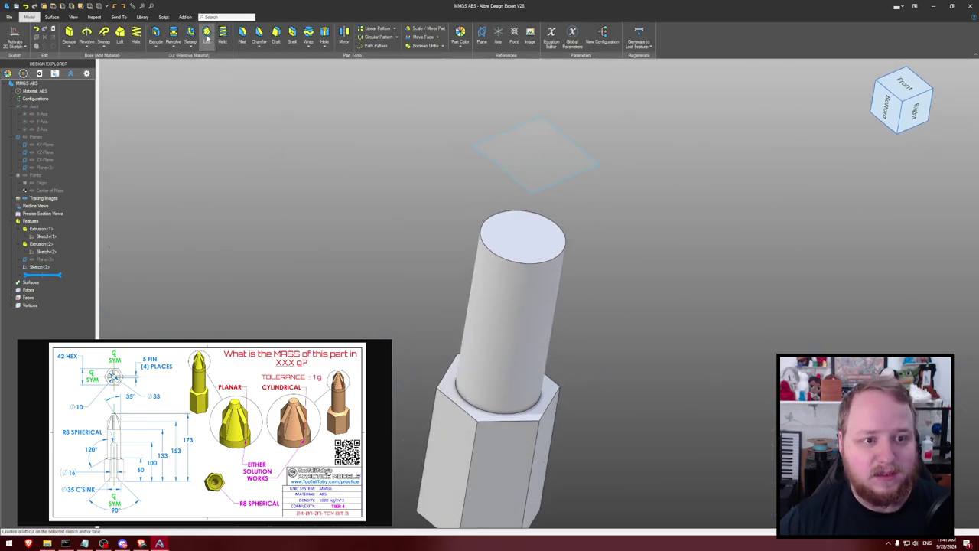
Loft a conical tip from the shaft's top face to the 10 mm circle, without tangency
click(123, 36)
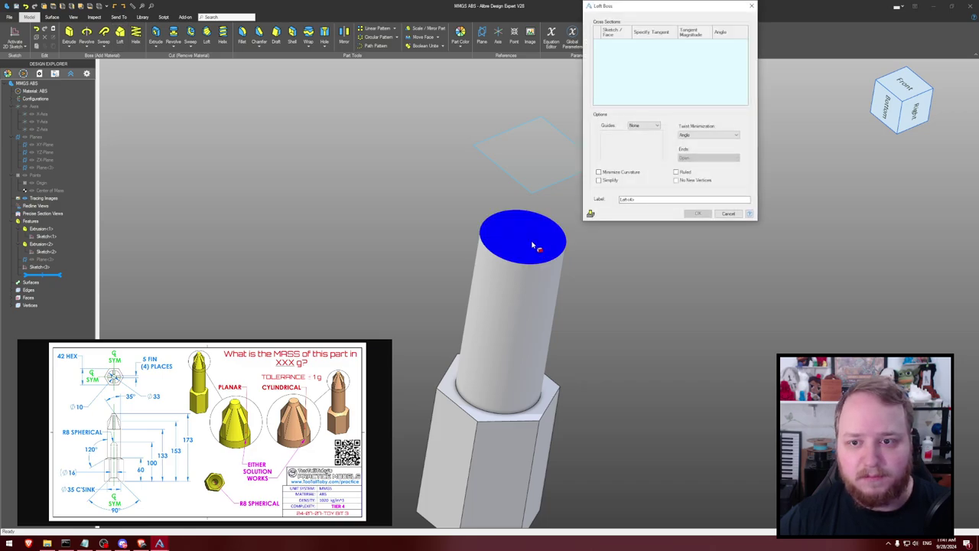
click(533, 245)
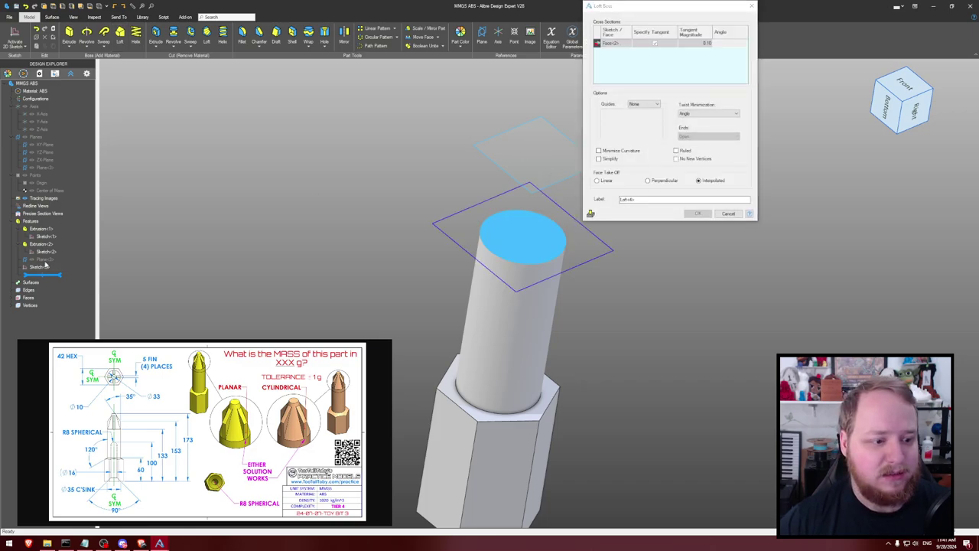
click(42, 267)
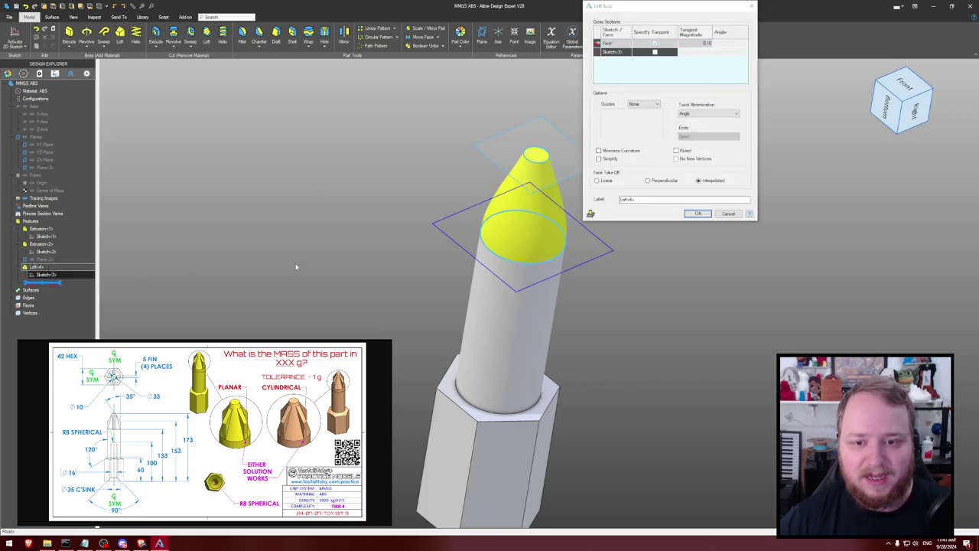
click(655, 43)
click(697, 213)
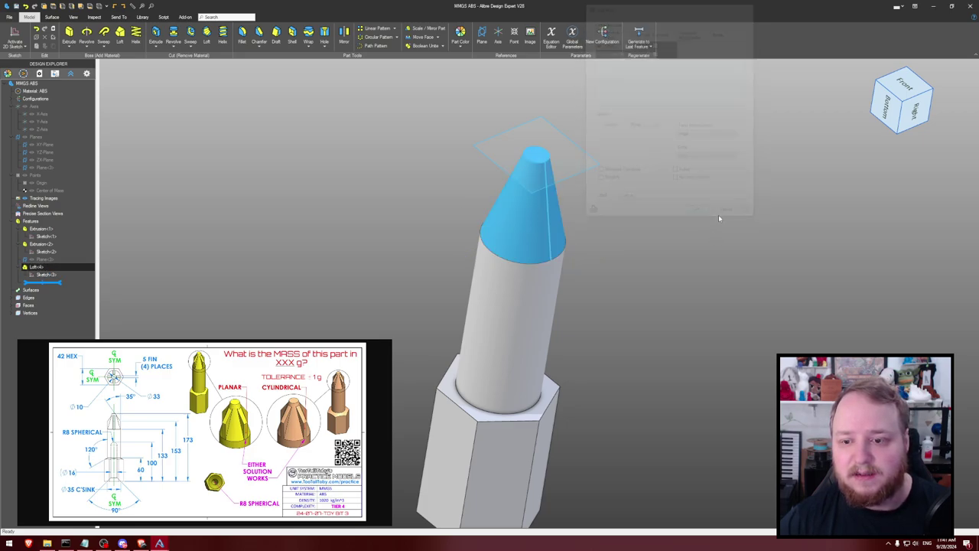
middle_drag(688, 218, 611, 216)
scroll(694, 211, down, 2)
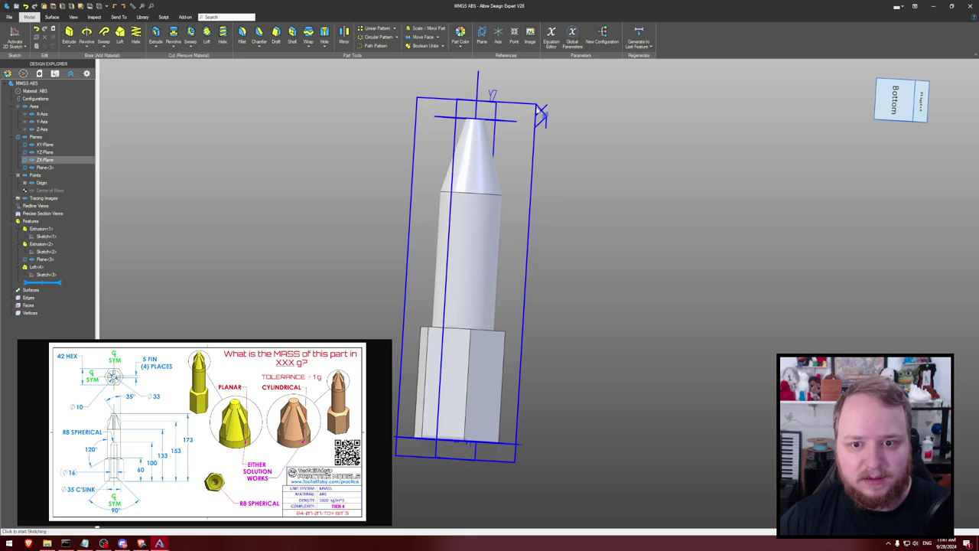
Draw the profile lines from the base's bottom edge up into the shaft, including the countersink slope
double_click(541, 113)
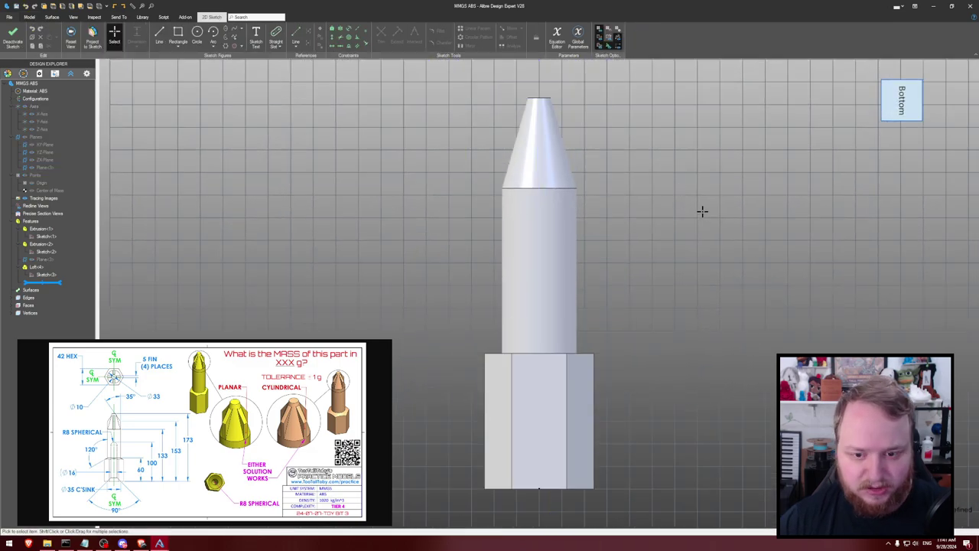
scroll(702, 323, up, 3)
scroll(647, 269, up, 1)
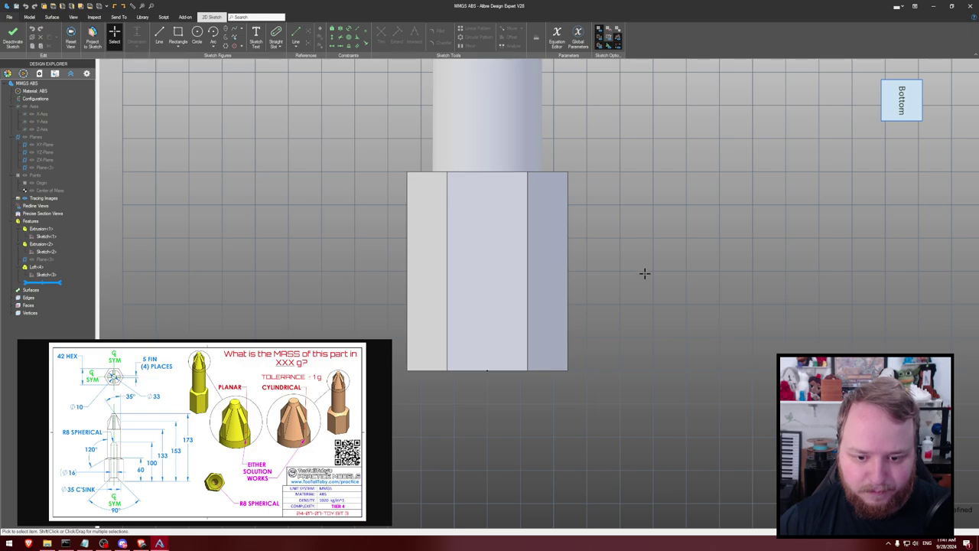
middle_drag(645, 273, 634, 317)
key(l)
click(479, 407)
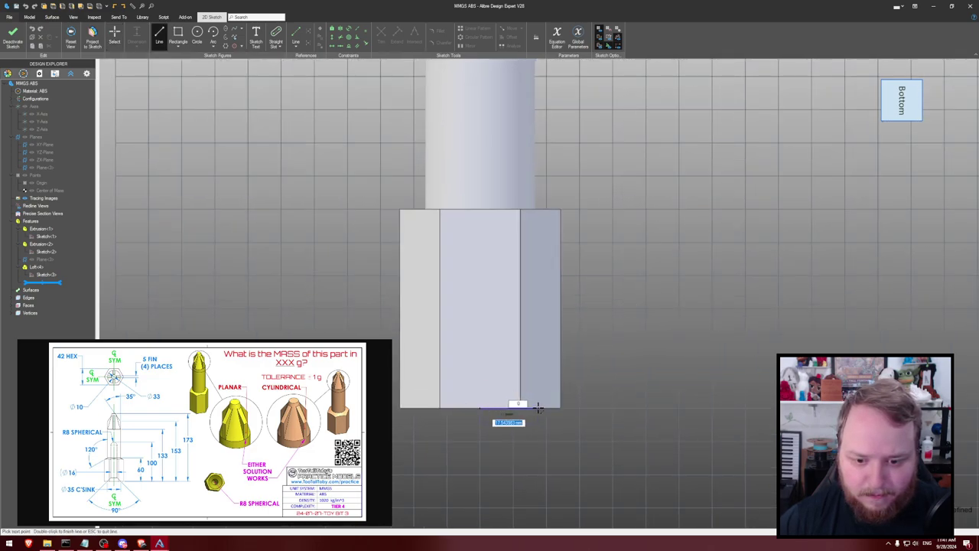
click(538, 407)
click(511, 367)
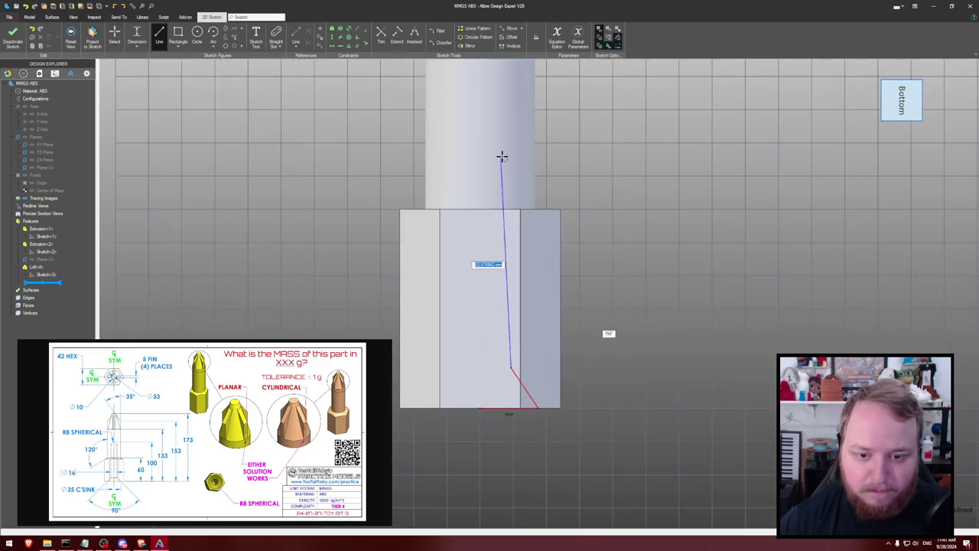
click(510, 115)
key(Escape)
middle_drag(534, 95, 540, 128)
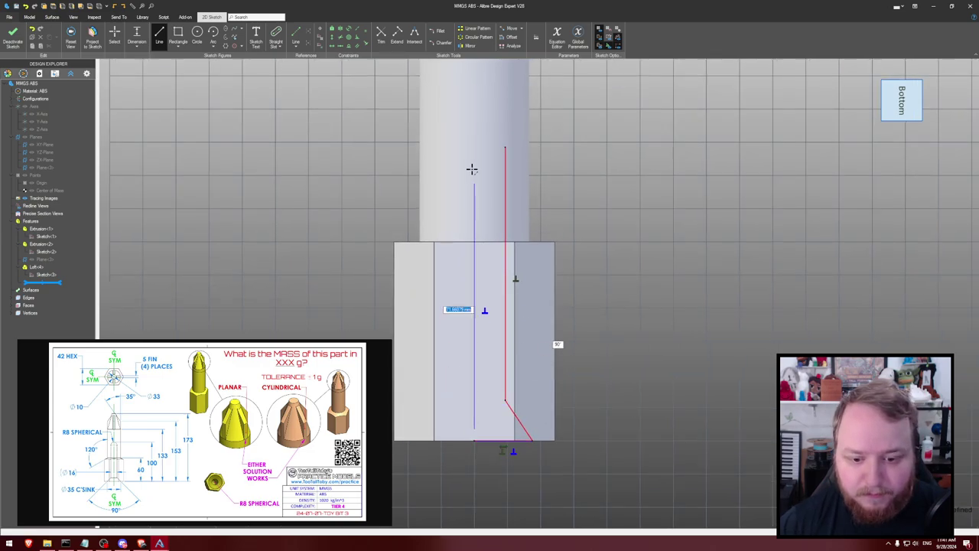
click(473, 440)
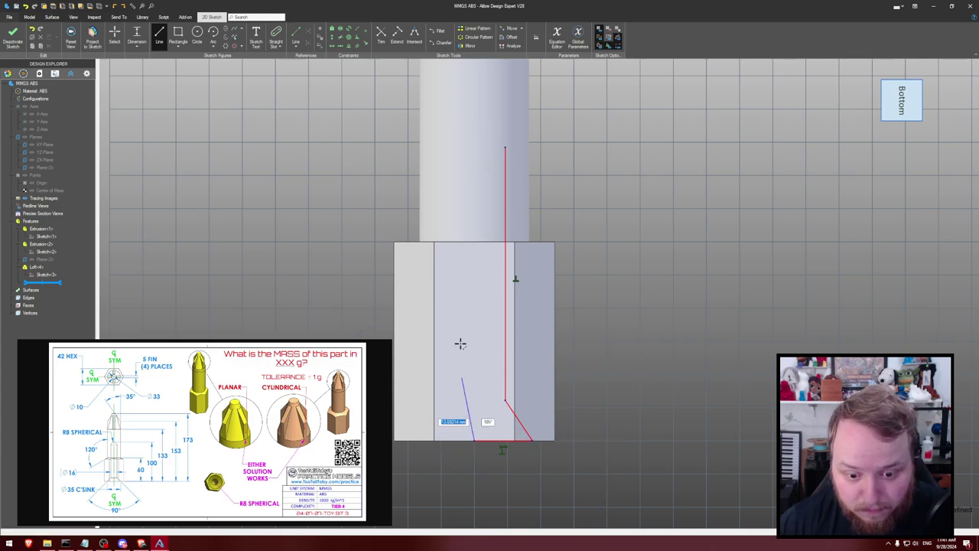
double_click(474, 117)
Add a 3-point arc rounding the profile's top and make it tangent to the line
key(a)
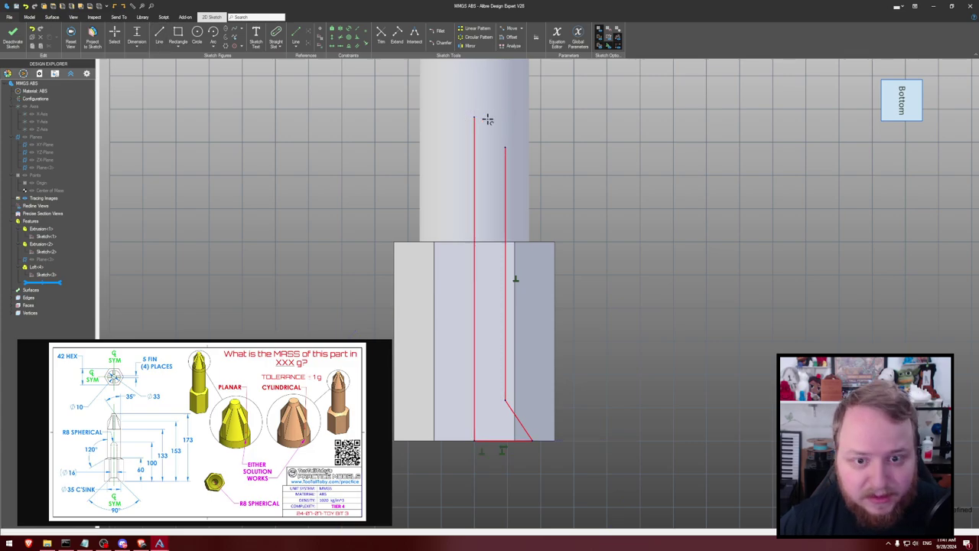
click(474, 117)
click(505, 147)
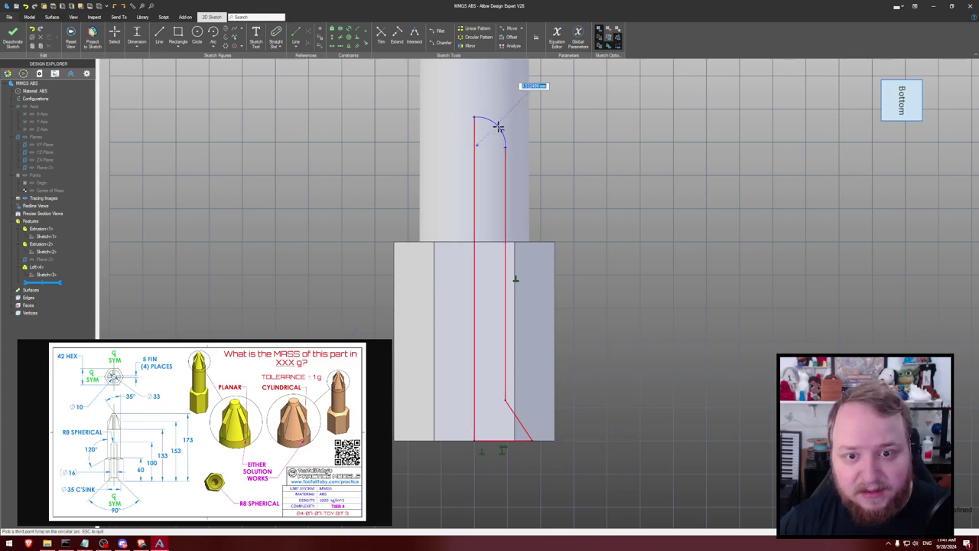
click(499, 126)
key(Escape)
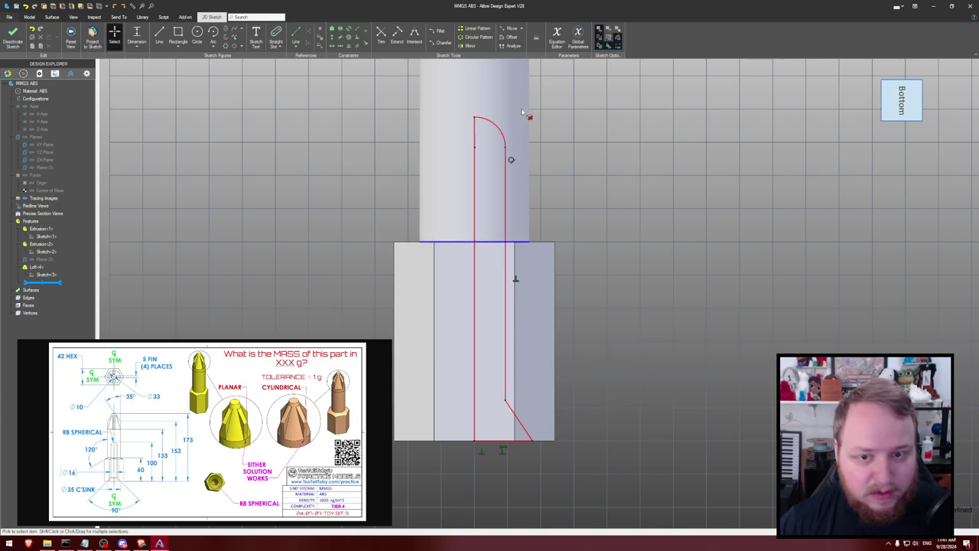
key(l)
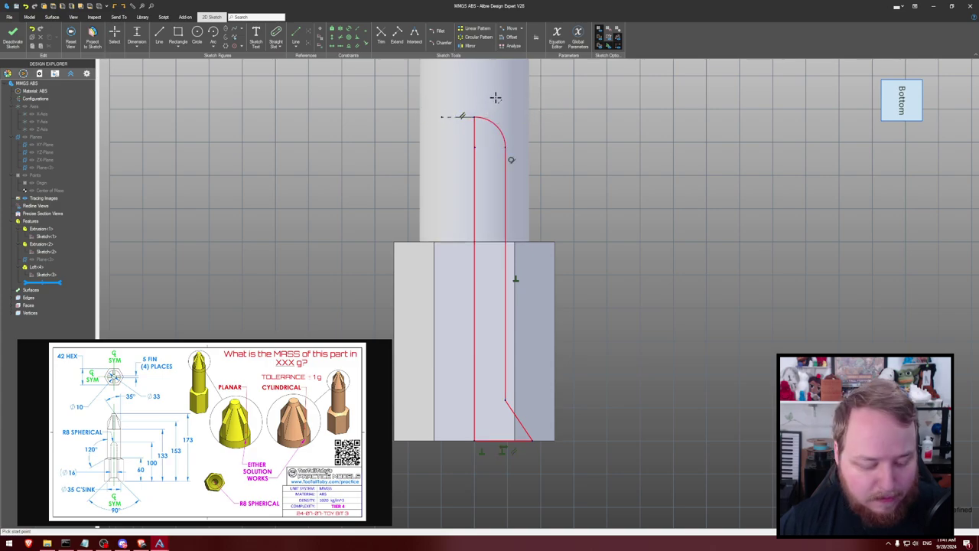
key(Escape)
click(496, 125)
click(548, 107)
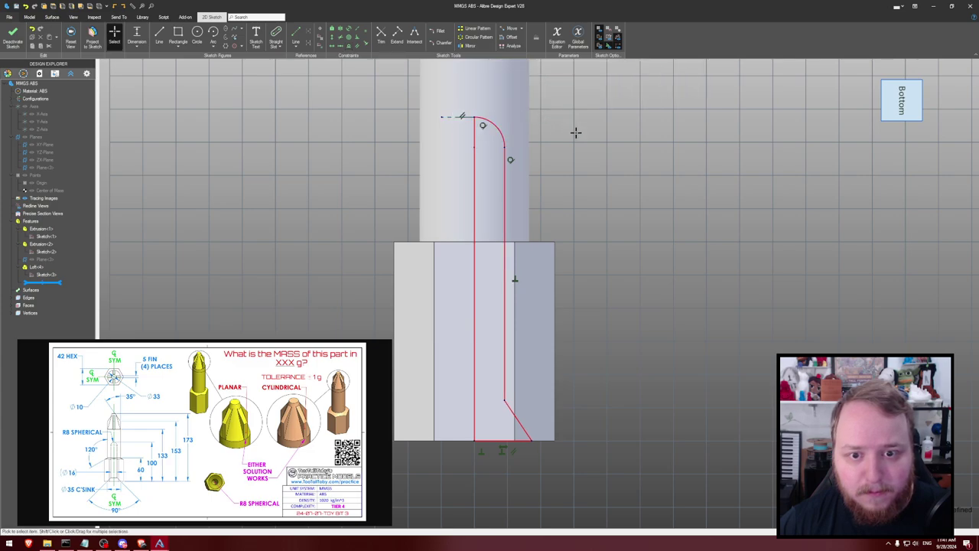
Dimension the countersink angle to 45° and the vertical line to 100 mm
click(509, 415)
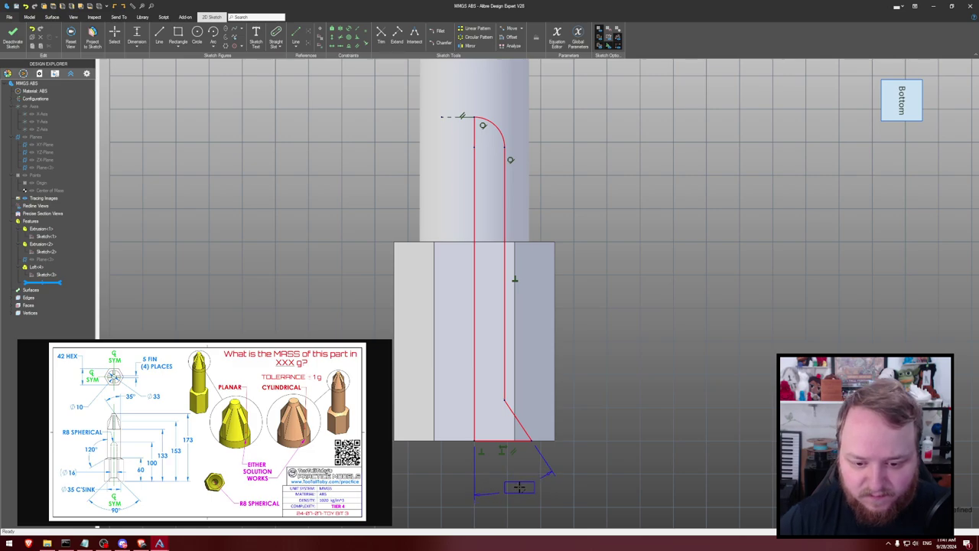
click(519, 487)
text(45)
key(Return)
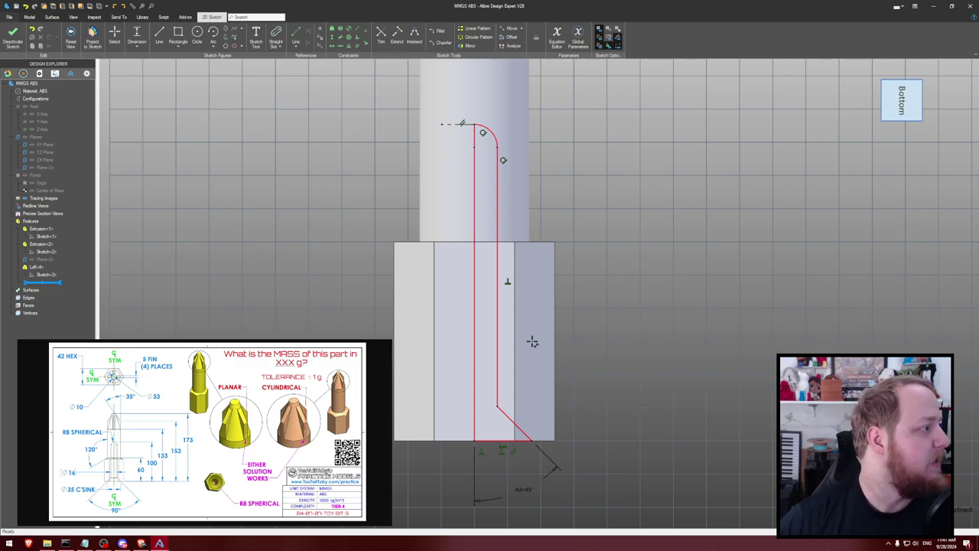
click(472, 321)
click(295, 307)
text(100)
key(Return)
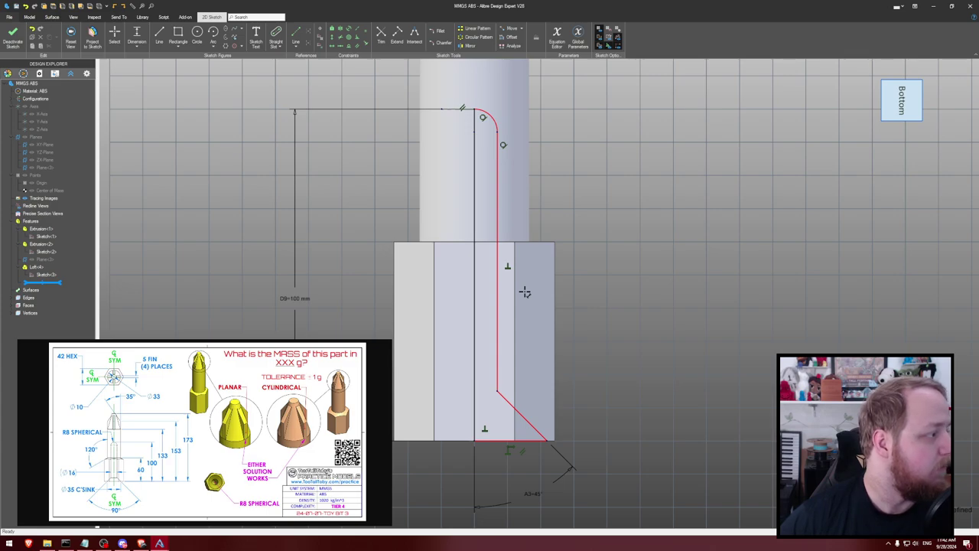
Adjust the lower corner and countersink line, then set the 8 mm offset from centre
mouse_move(496, 392)
mouse_down()
mouse_move(517, 396)
mouse_move(484, 380)
mouse_move(499, 353)
mouse_move(506, 363)
mouse_up()
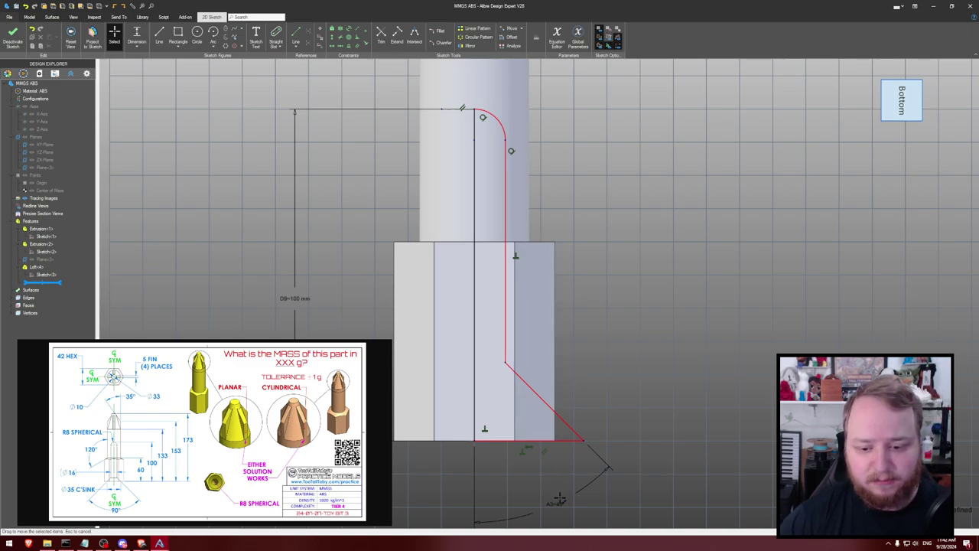
drag(583, 441, 493, 411)
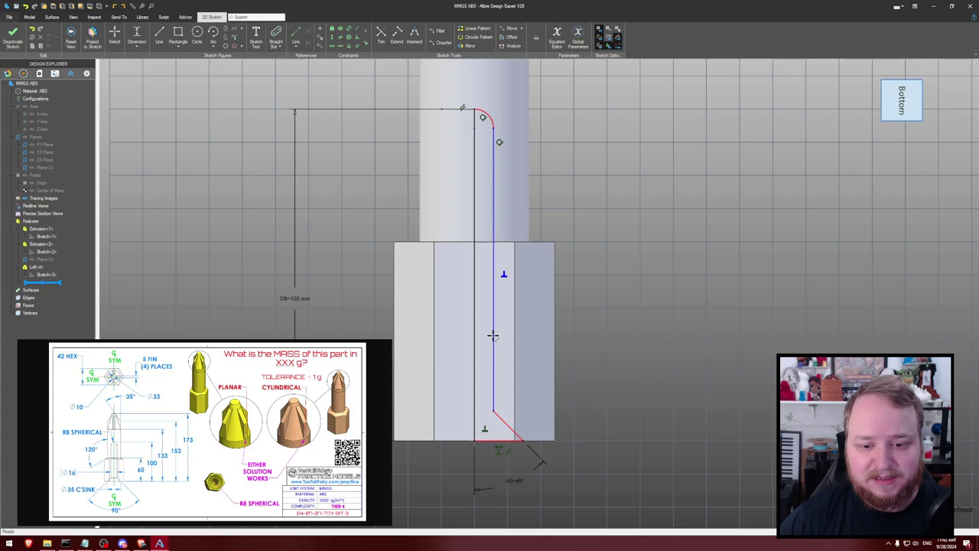
click(493, 335)
click(484, 336)
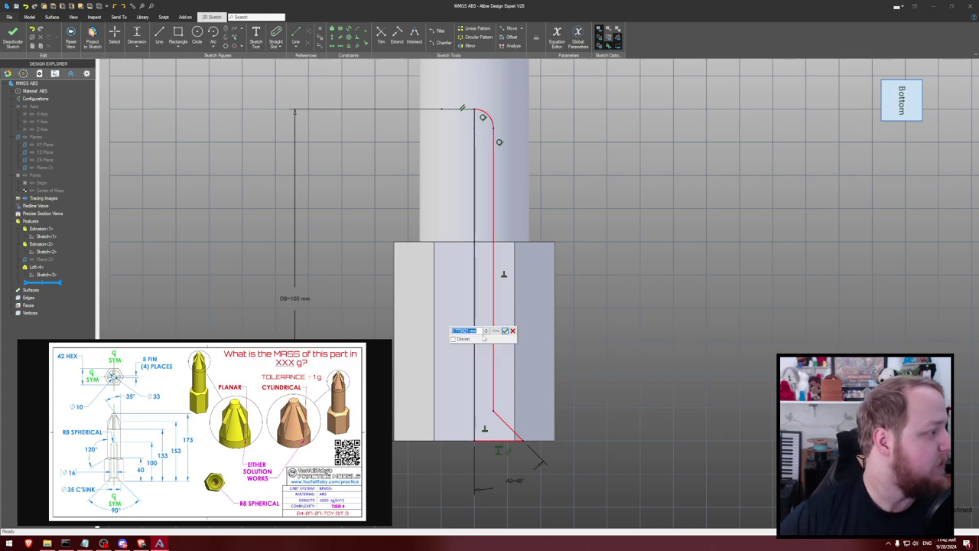
text(8)
key(Return)
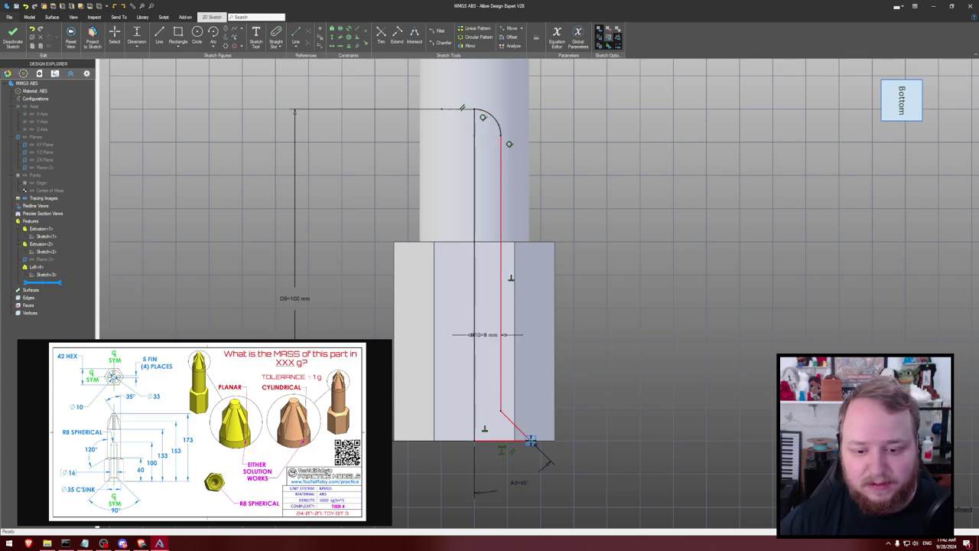
Move the countersink's bottom corner and dimension the bottom edge to 17.5 mm
key(Escape)
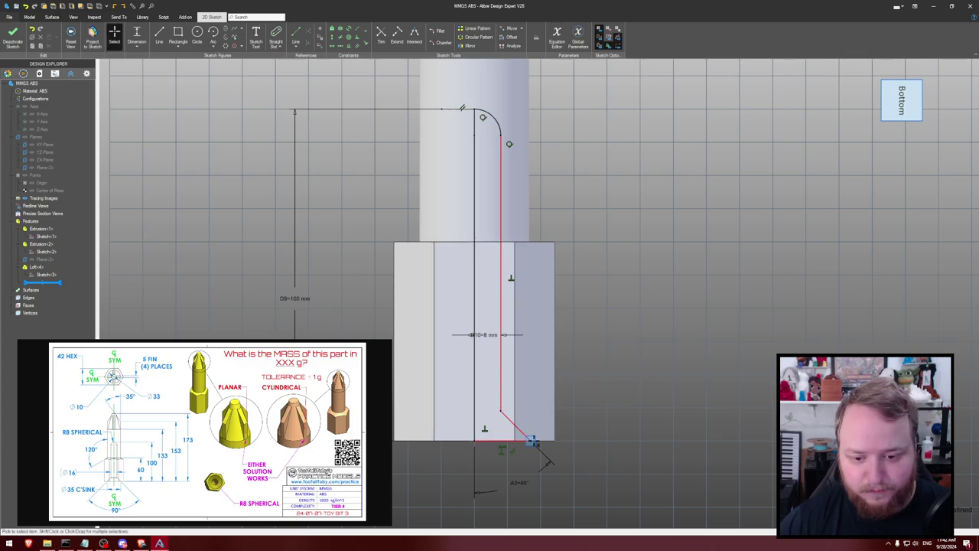
mouse_move(532, 442)
mouse_down()
mouse_move(537, 451)
mouse_move(528, 443)
mouse_move(550, 441)
mouse_up()
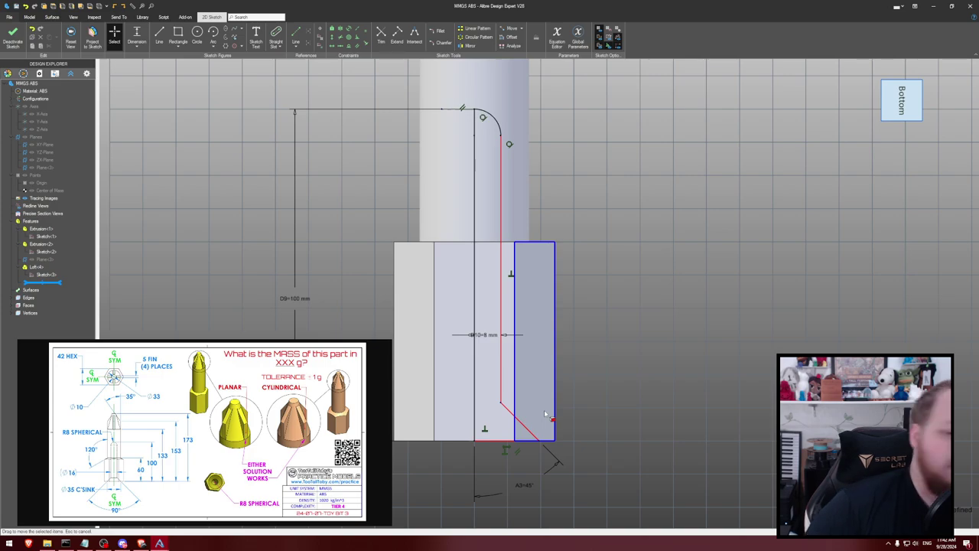
key(d)
click(507, 441)
click(506, 511)
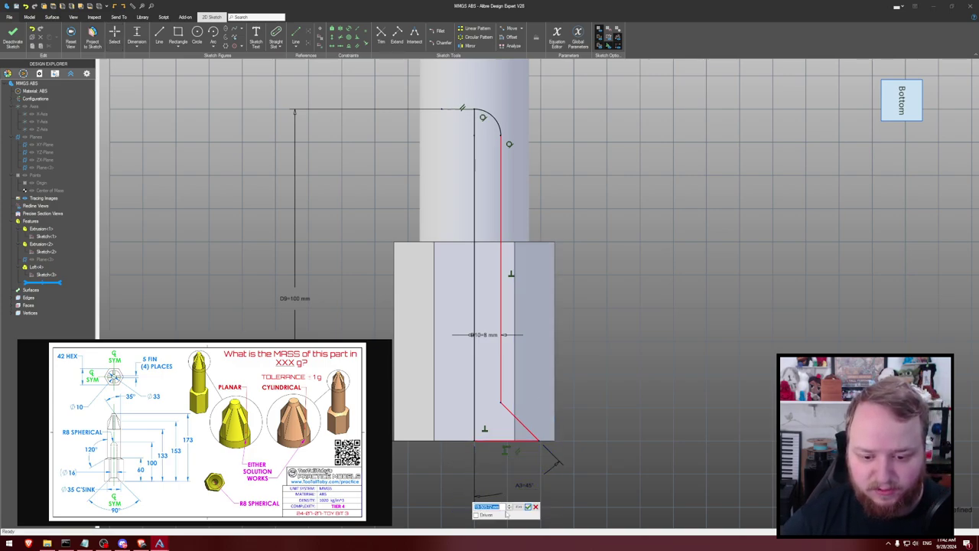
text(17.5)
key(Return)
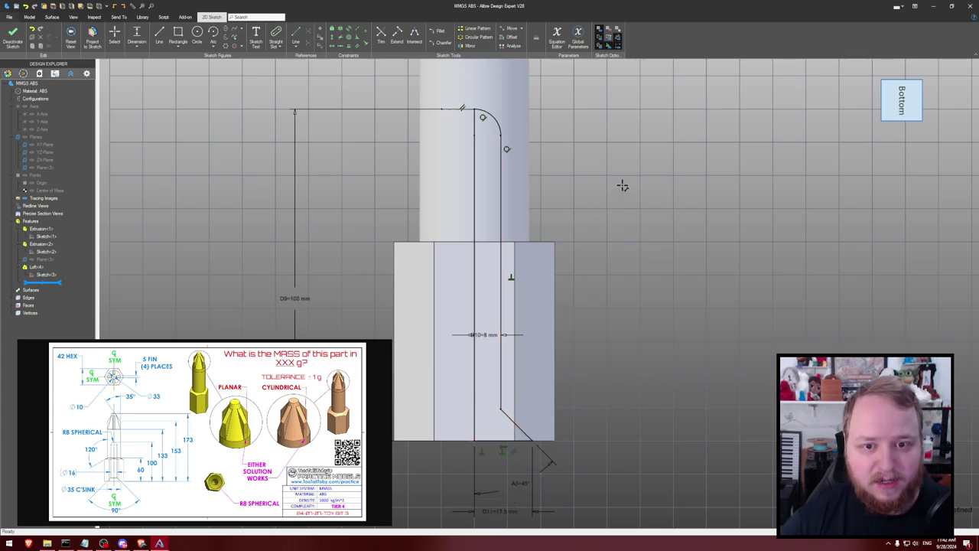
middle_drag(622, 186, 619, 188)
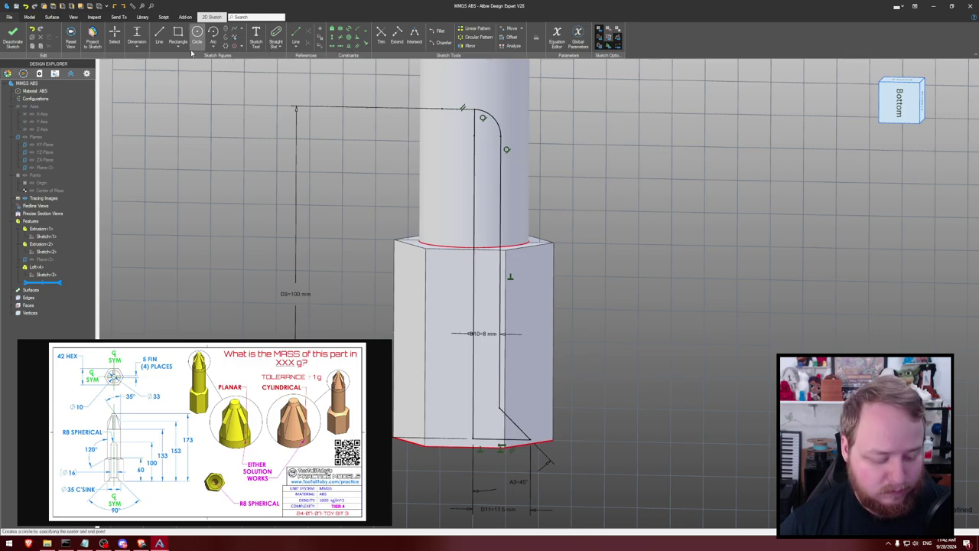
Revolve-cut the hole profile about the Z axis, then briefly reopen and exit Sketch<4>
key(ctrl+r)
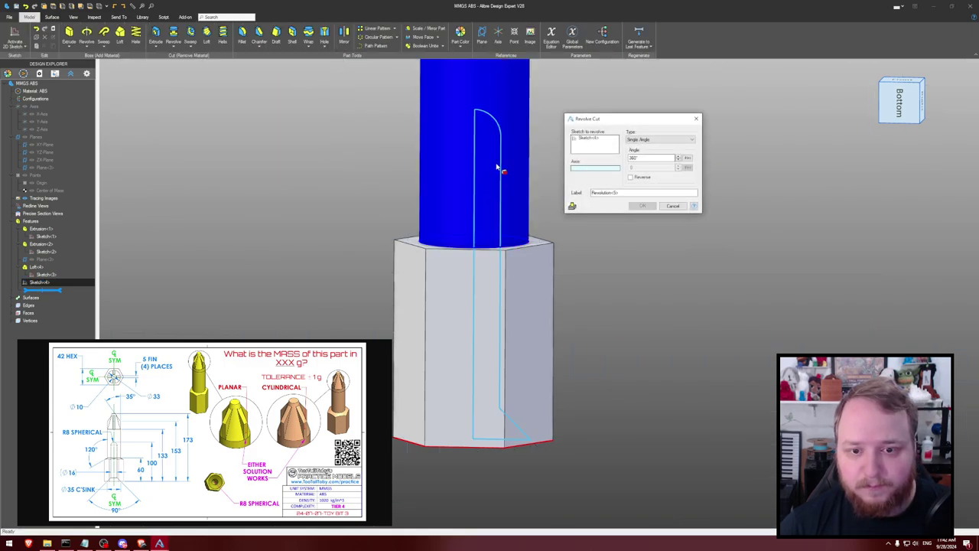
middle_drag(513, 220, 555, 246)
scroll(539, 167, down, 3)
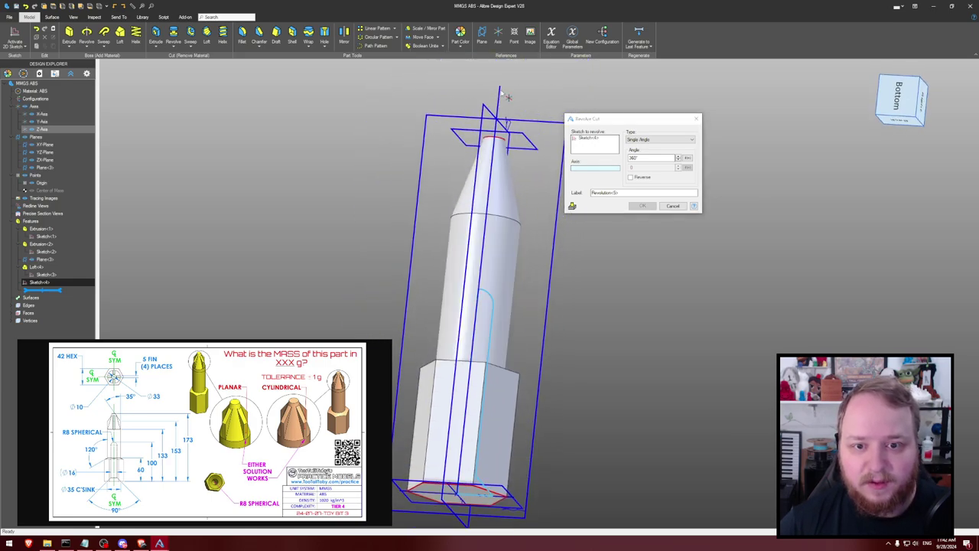
click(503, 98)
click(642, 207)
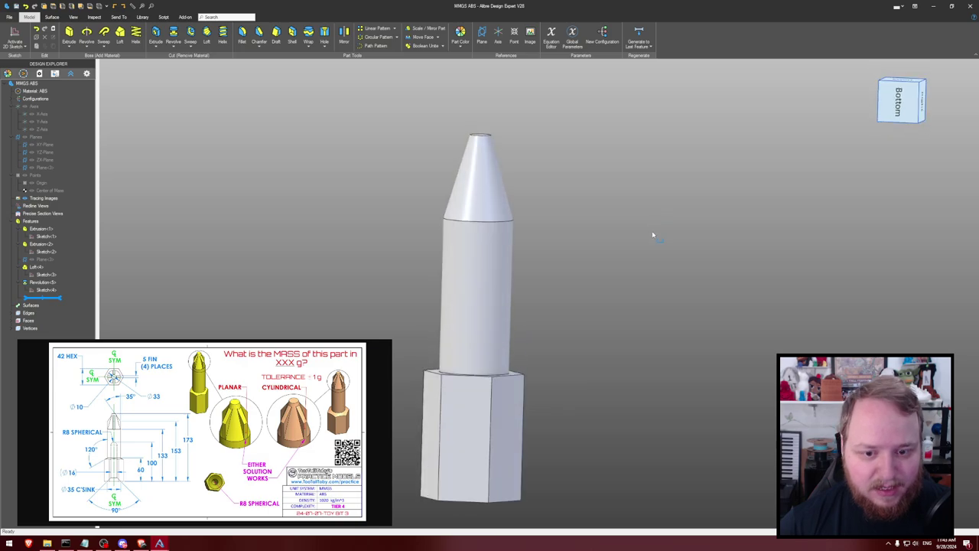
middle_drag(652, 235, 653, 240)
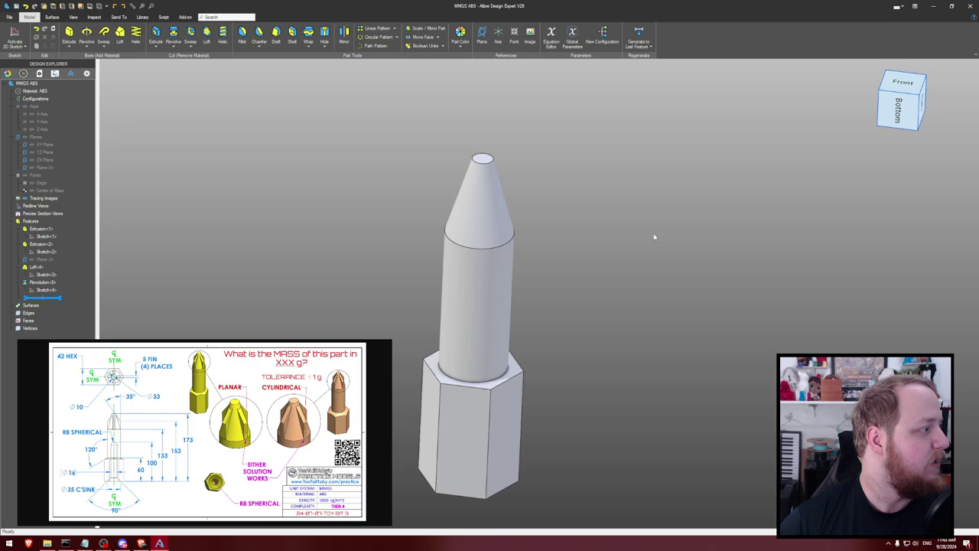
double_click(53, 291)
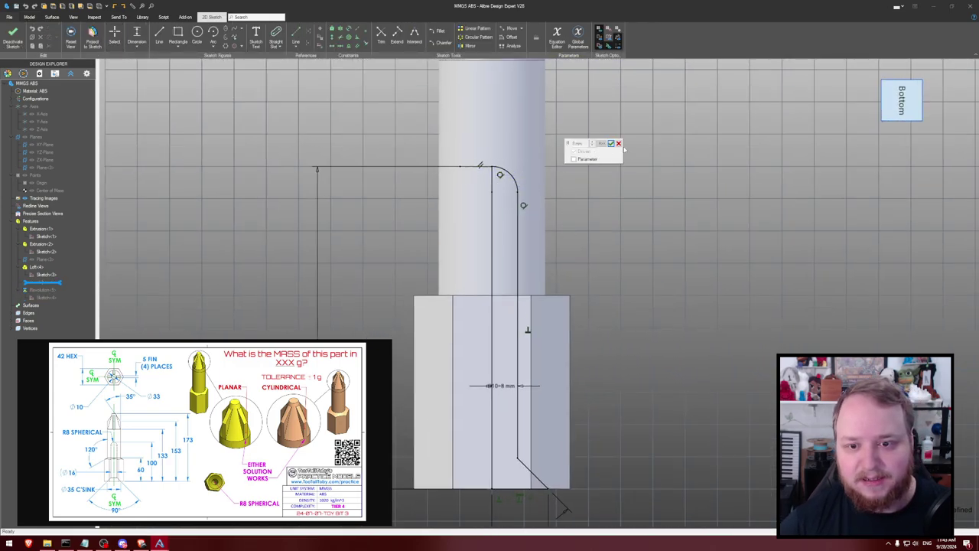
key(Escape)
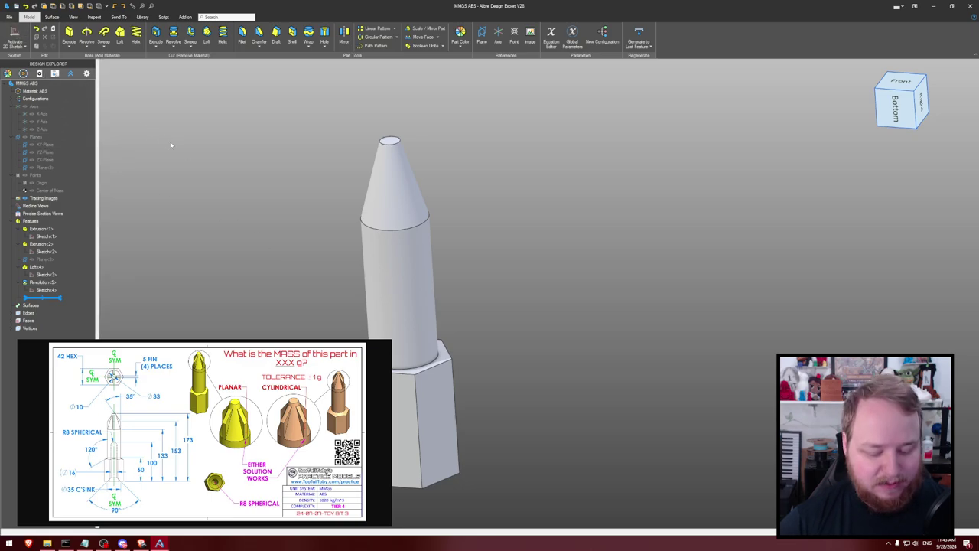
Start a sketch on a plane through the part and project the cylinder's edges into it
click(42, 159)
click(13, 34)
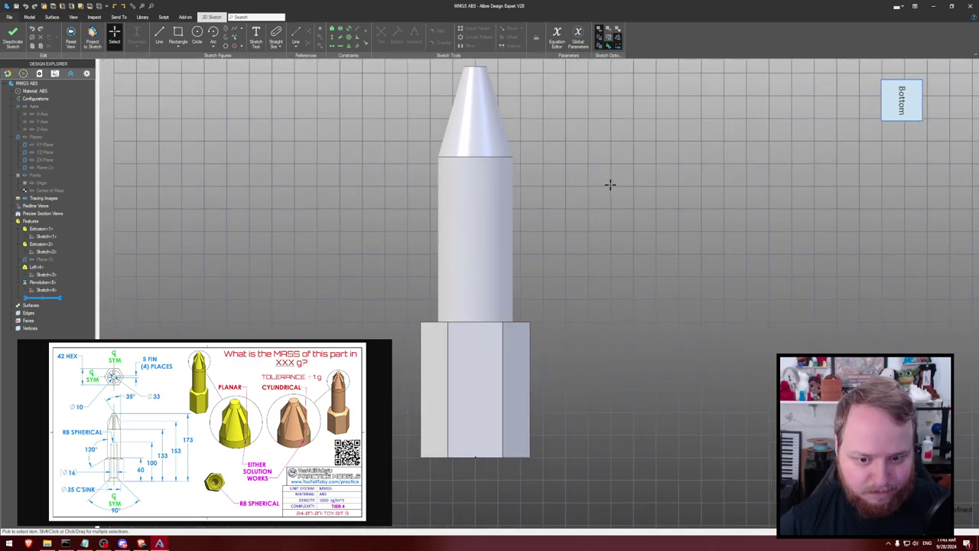
key(p)
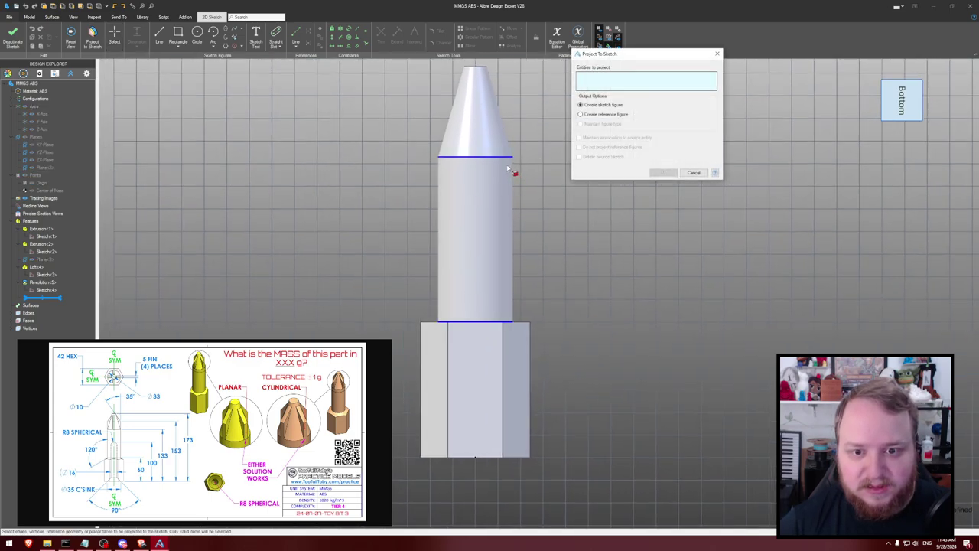
click(507, 168)
click(662, 172)
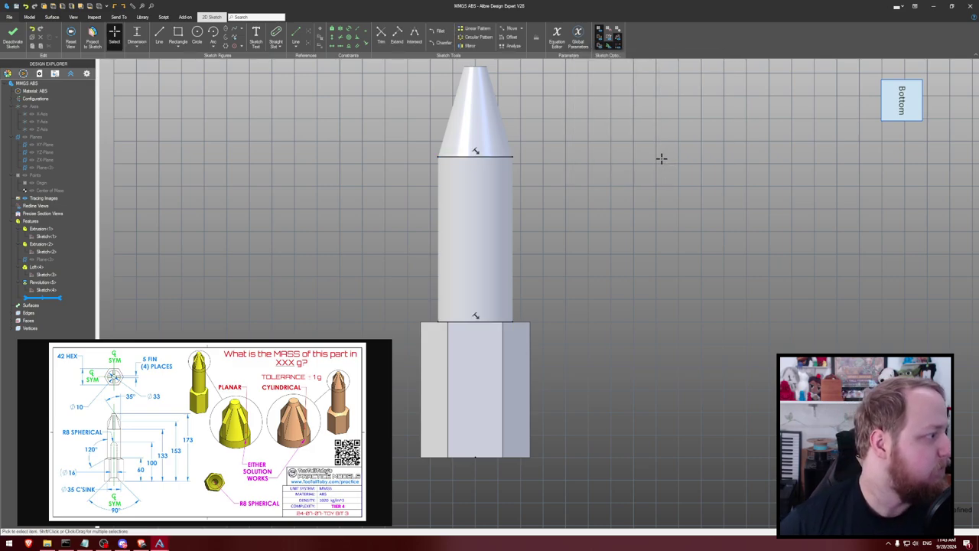
key(l)
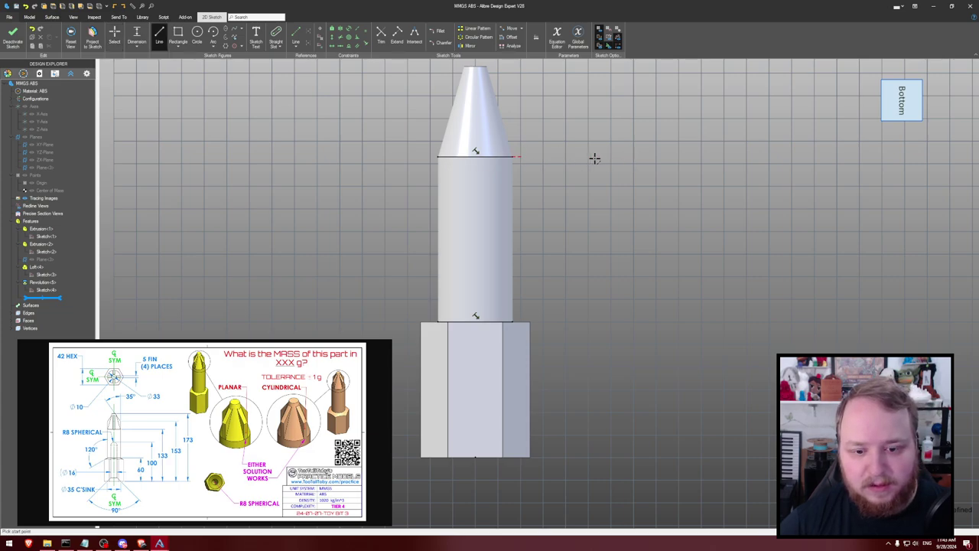
key(p)
click(505, 208)
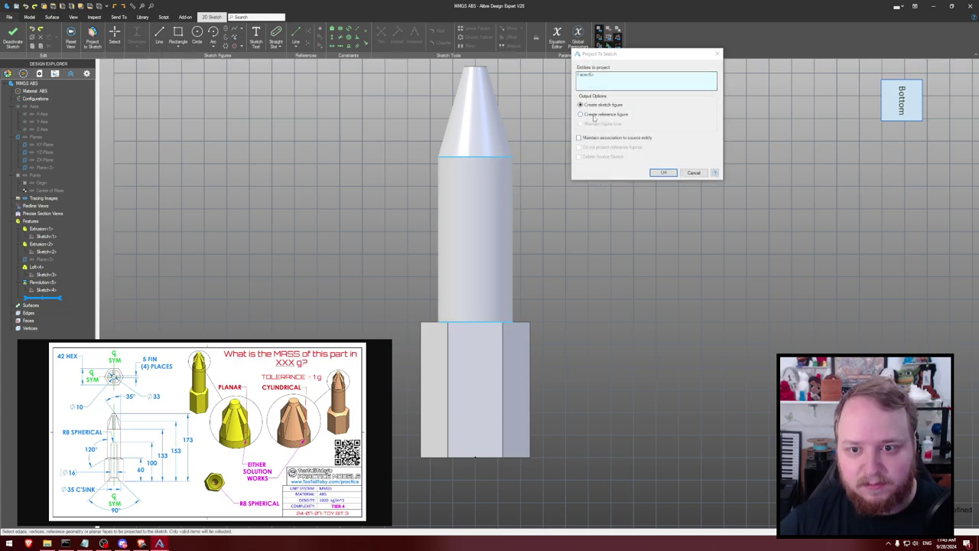
click(657, 172)
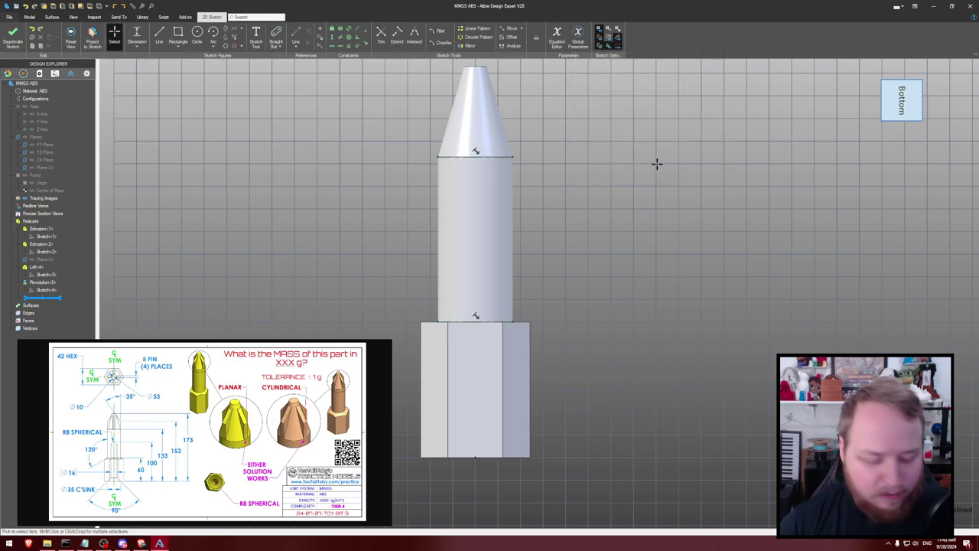
Draw a closed four-line profile to the right of the cylinder
key(l)
click(512, 157)
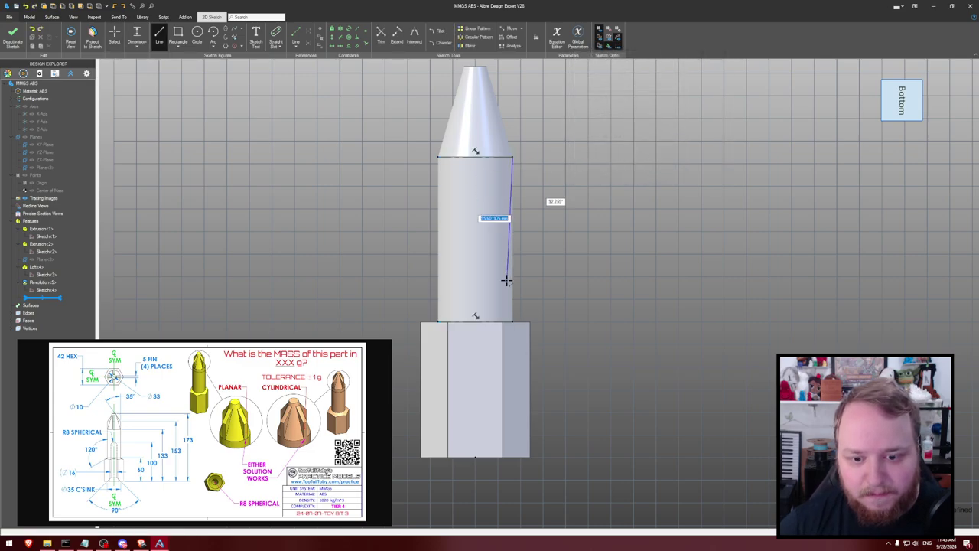
click(512, 322)
click(562, 342)
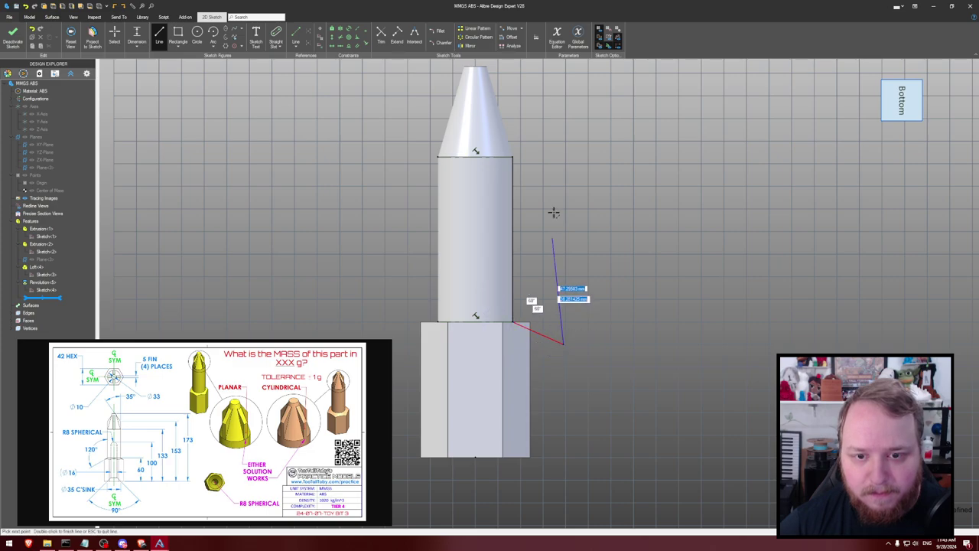
click(564, 156)
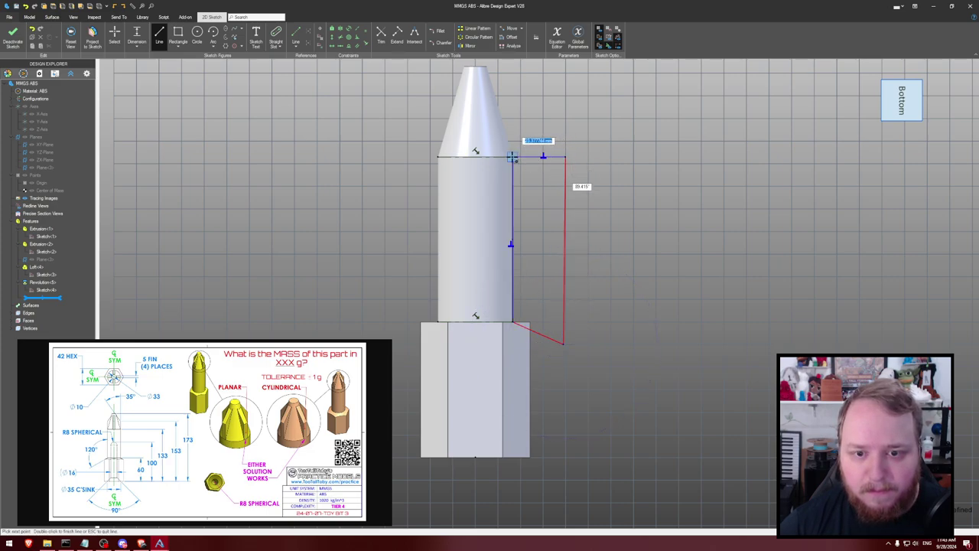
click(511, 157)
key(Escape)
Dimension the slanted line at 120° to the cylinder's edge
key(d)
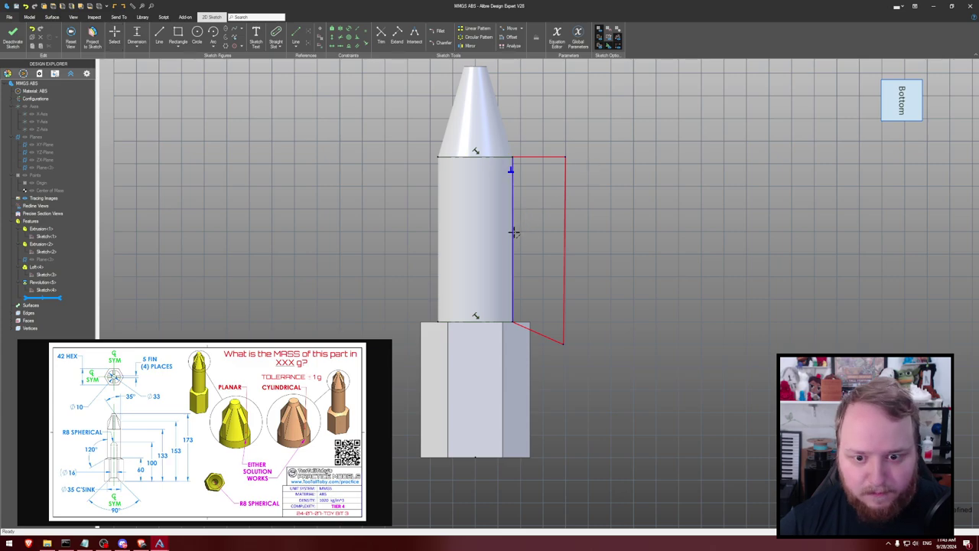
click(512, 231)
click(537, 332)
click(618, 255)
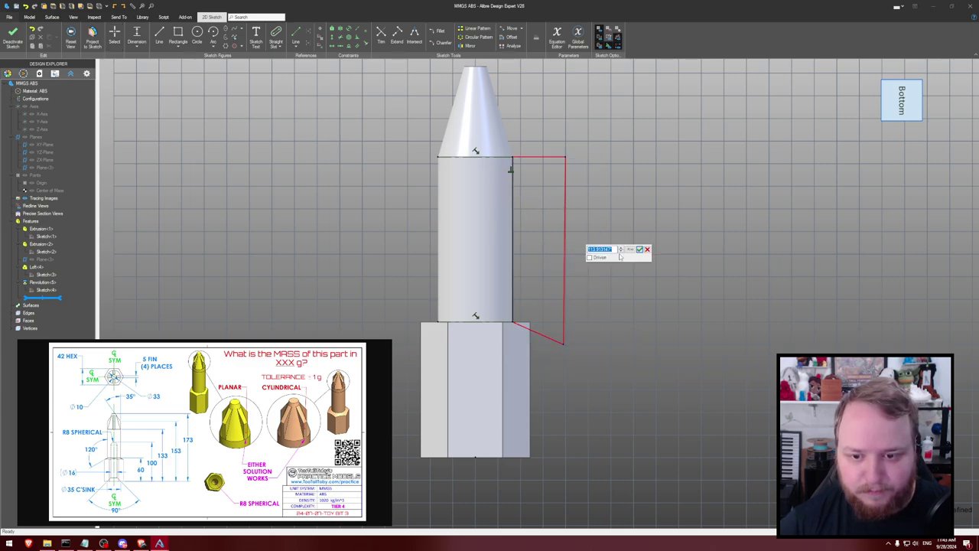
text(120)
key(Return)
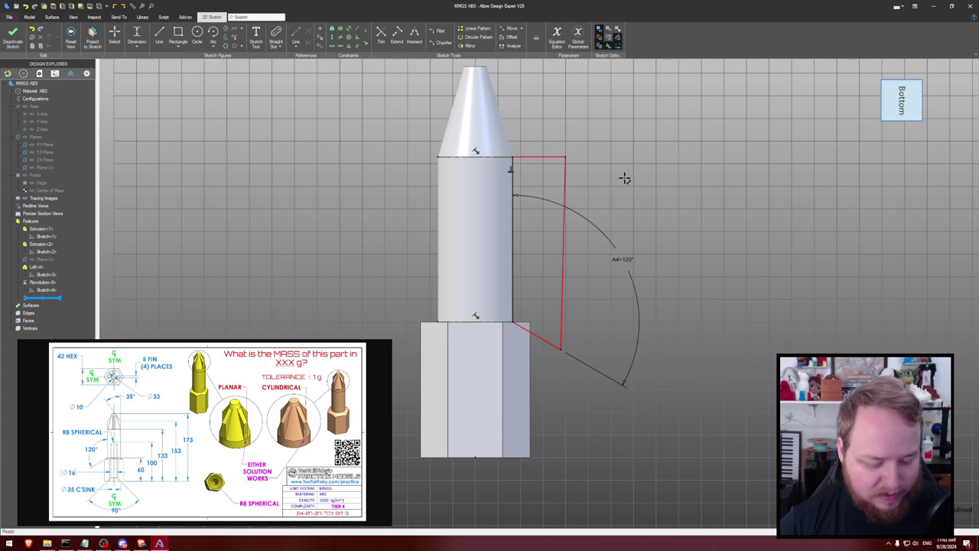
key(Escape)
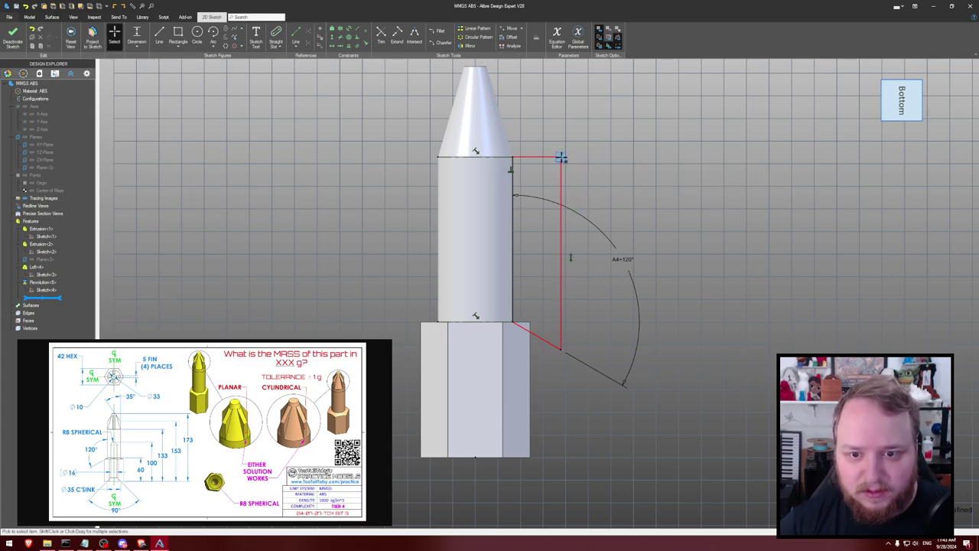
Add a width dimension to the profile's top line
key(d)
click(543, 156)
click(541, 132)
key(Return)
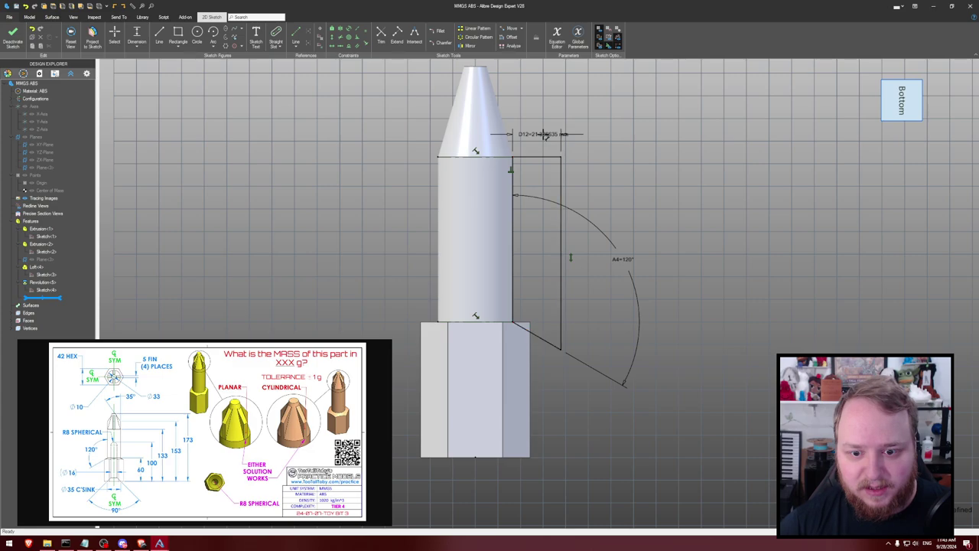
middle_drag(579, 122, 549, 169)
Revolve-cut Sketch<5> around the vertical axis to bevel the hex base's top
key(r)
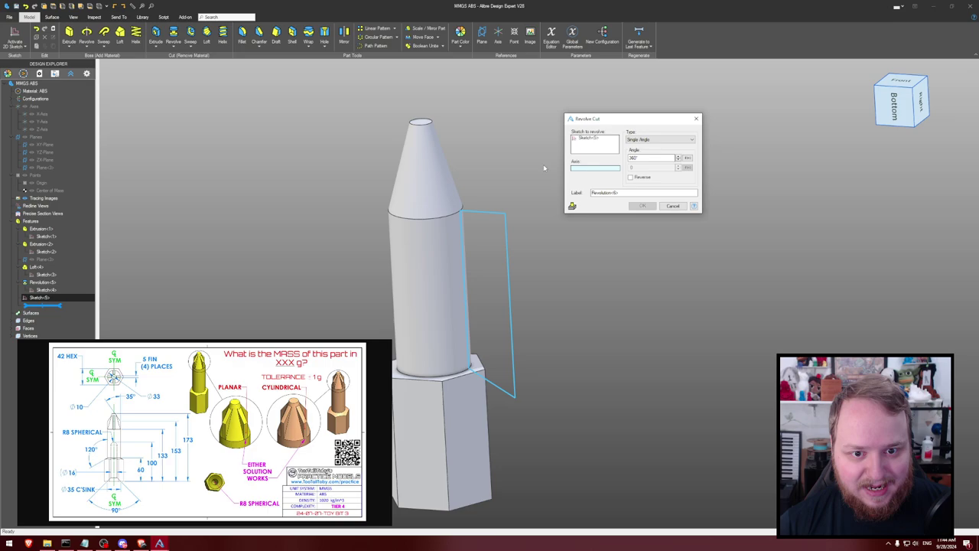
key(Escape)
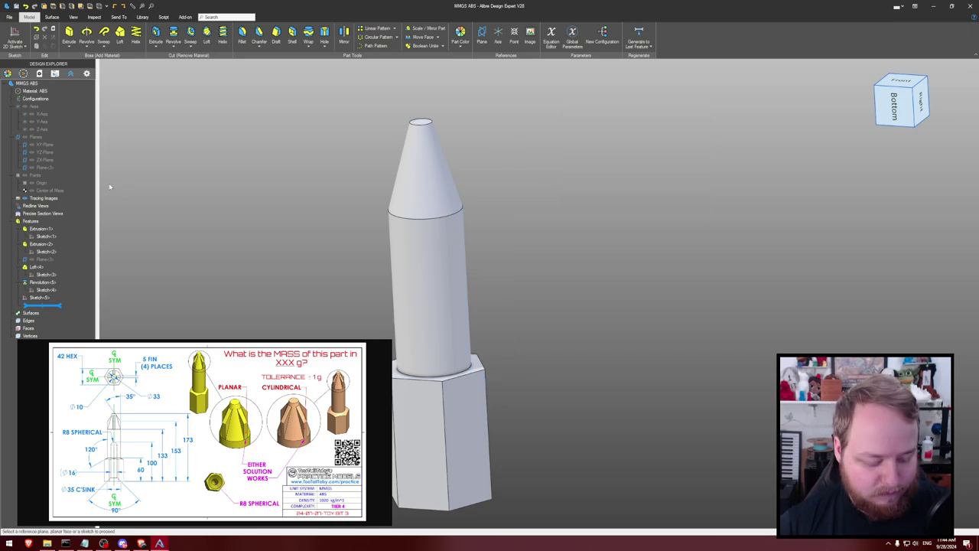
key(shift+r)
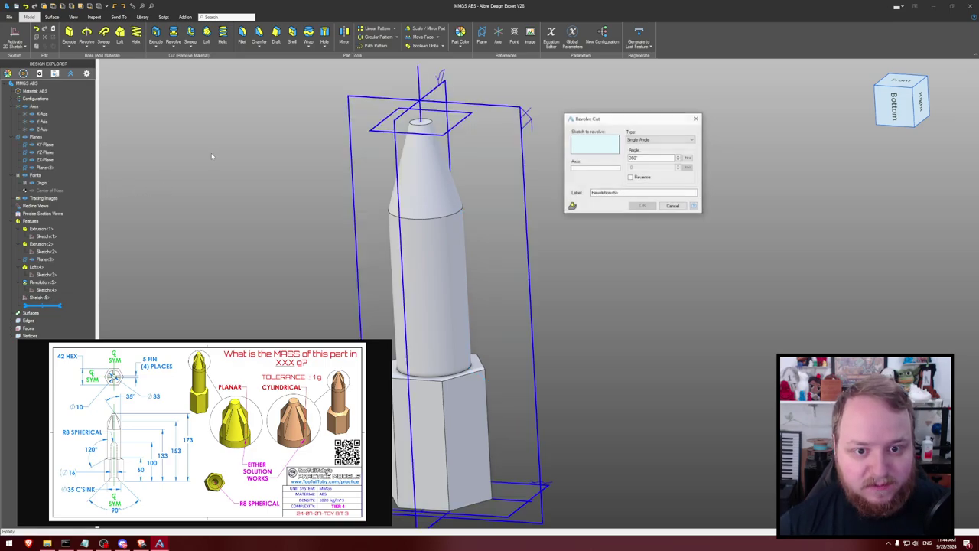
click(48, 298)
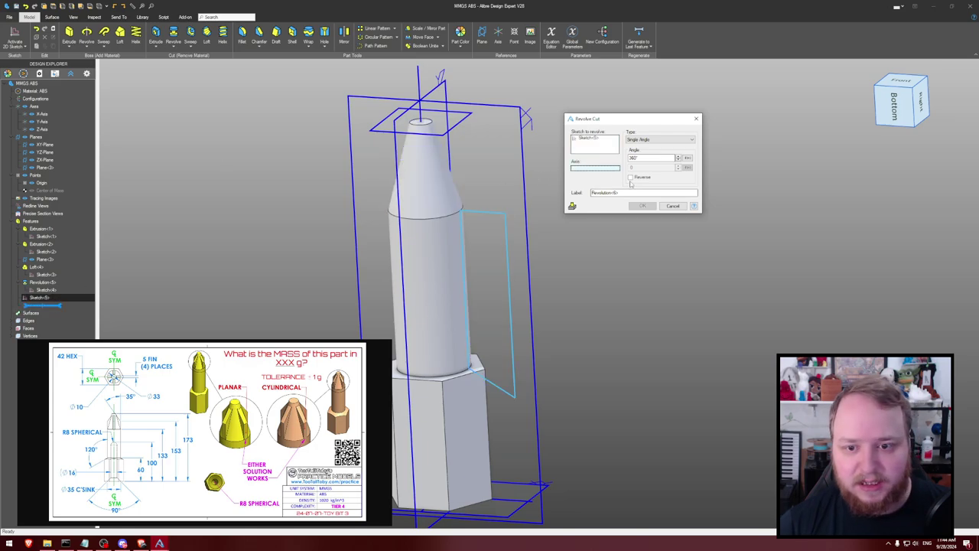
click(418, 88)
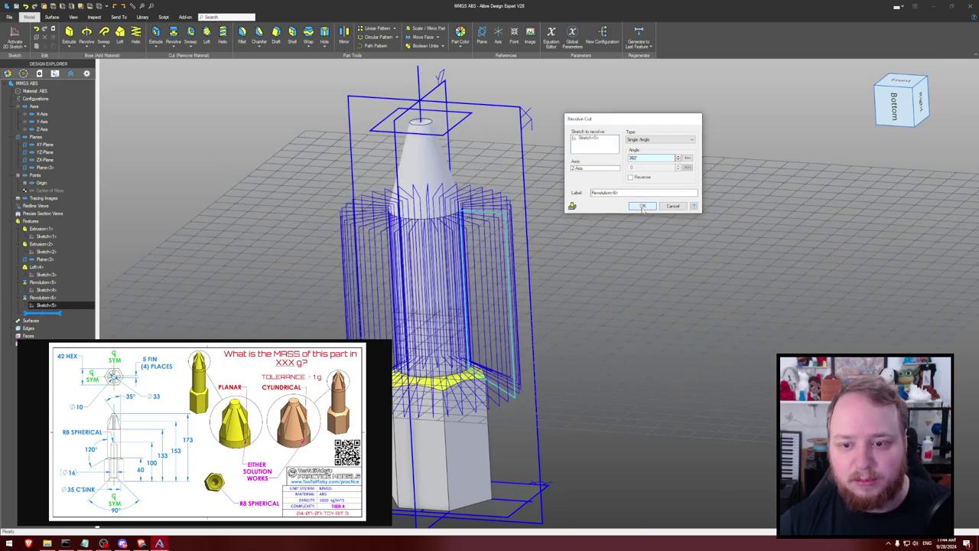
click(641, 206)
mouse_move(665, 202)
middle_down()
mouse_move(651, 201)
mouse_move(666, 188)
mouse_move(653, 198)
mouse_move(653, 188)
middle_up()
Hide the reference planes and axes to inspect the bevel, then show them again
key(ctrl+shift+h)
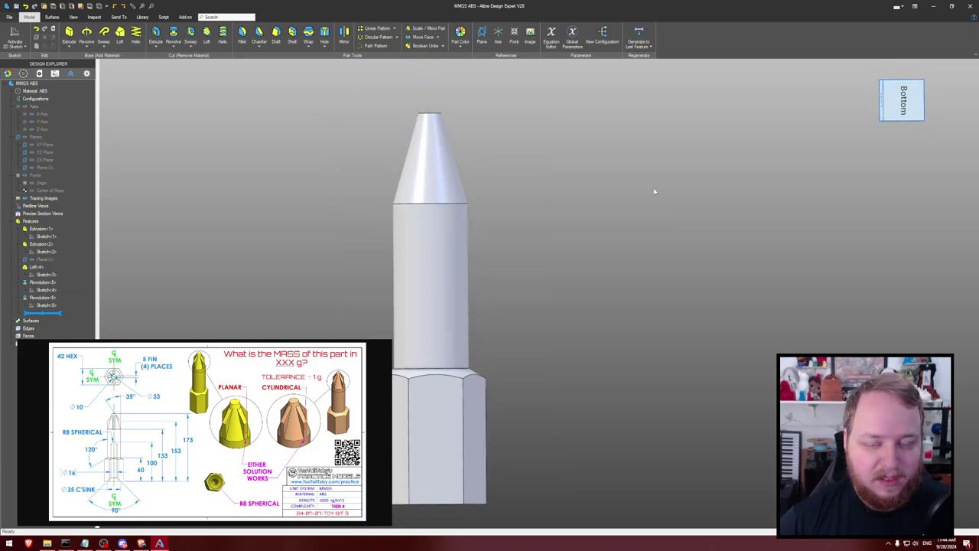
middle_drag(552, 168, 464, 163)
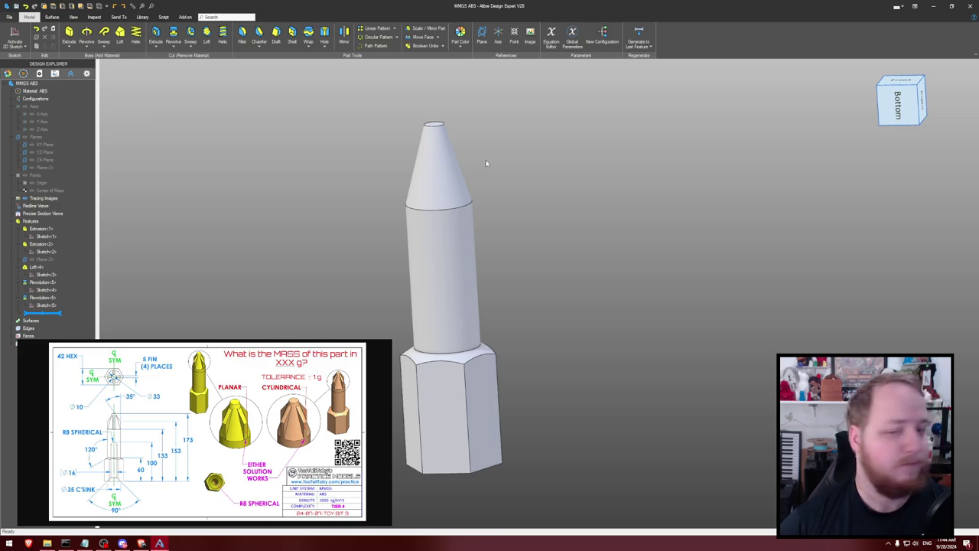
key(ctrl+shift+h)
Start a sketch on the mid plane and project the cone's base edge as reference geometry
click(14, 37)
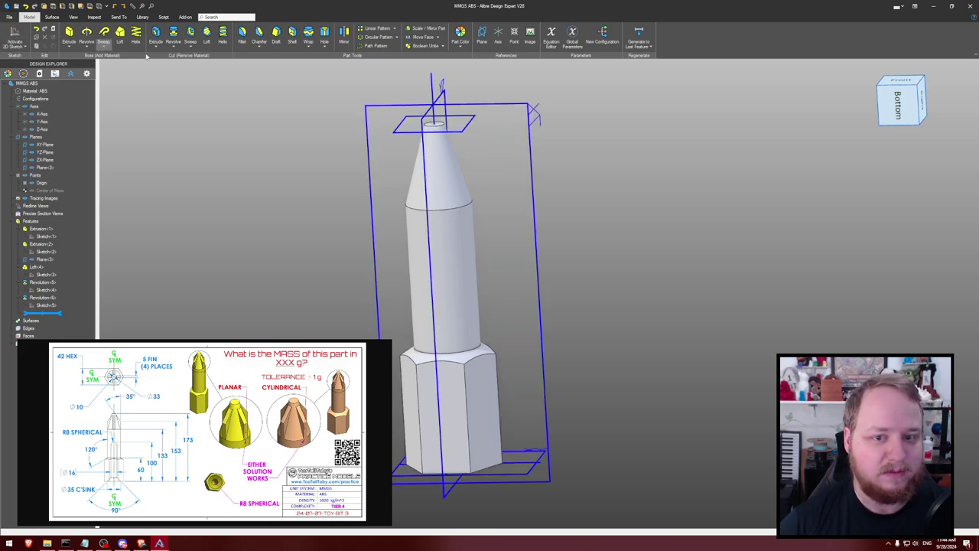
click(515, 104)
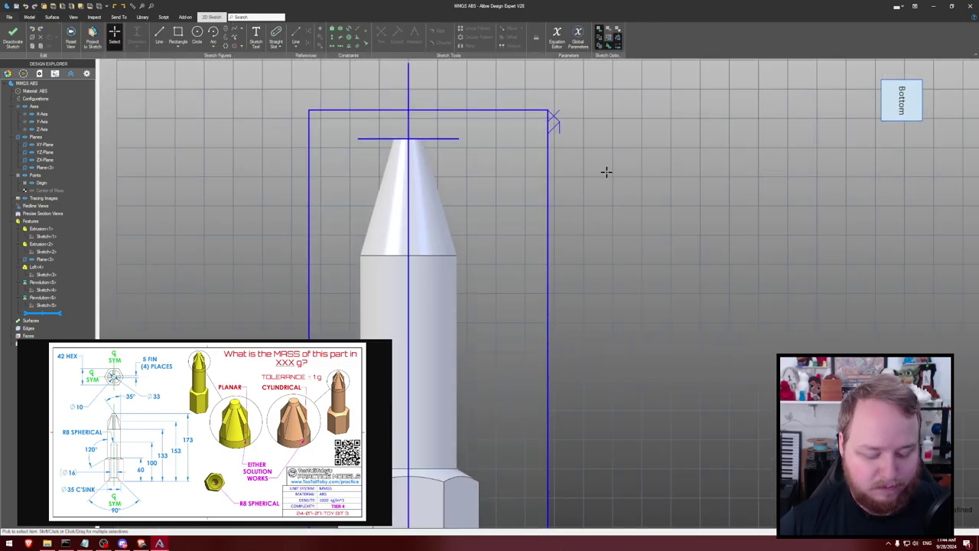
key(ctrl+shift+h)
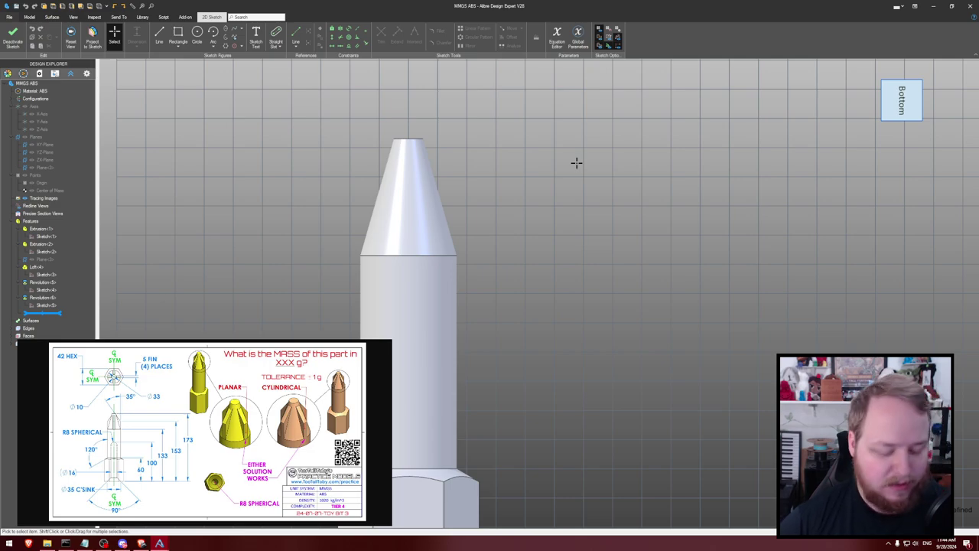
key(p)
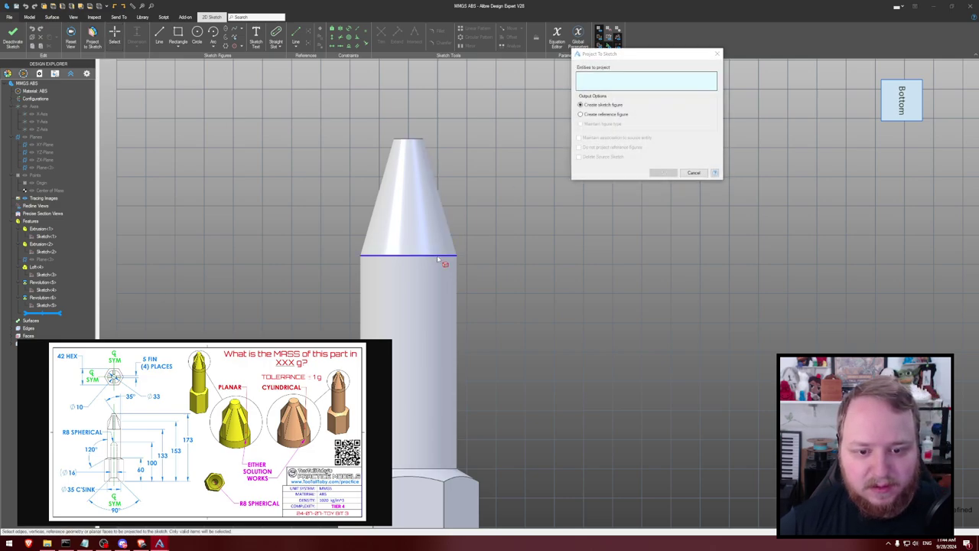
click(435, 213)
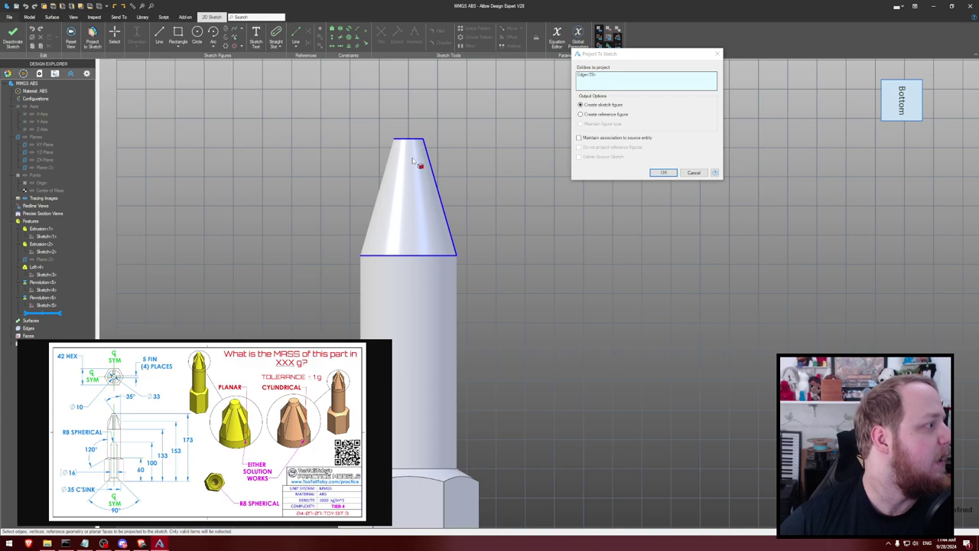
click(606, 114)
click(663, 172)
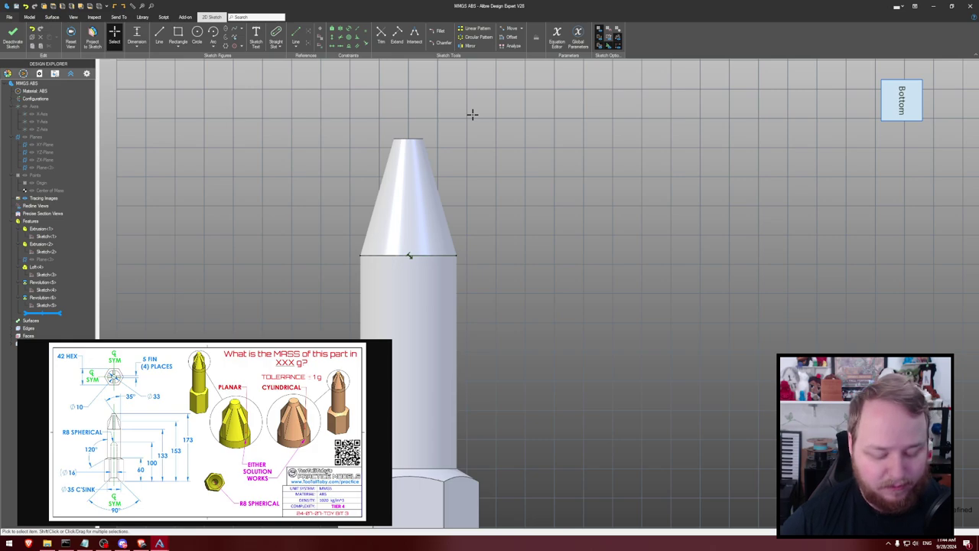
Draw a vertical line from the cone's base corner and dimension it 153 mm
key(l)
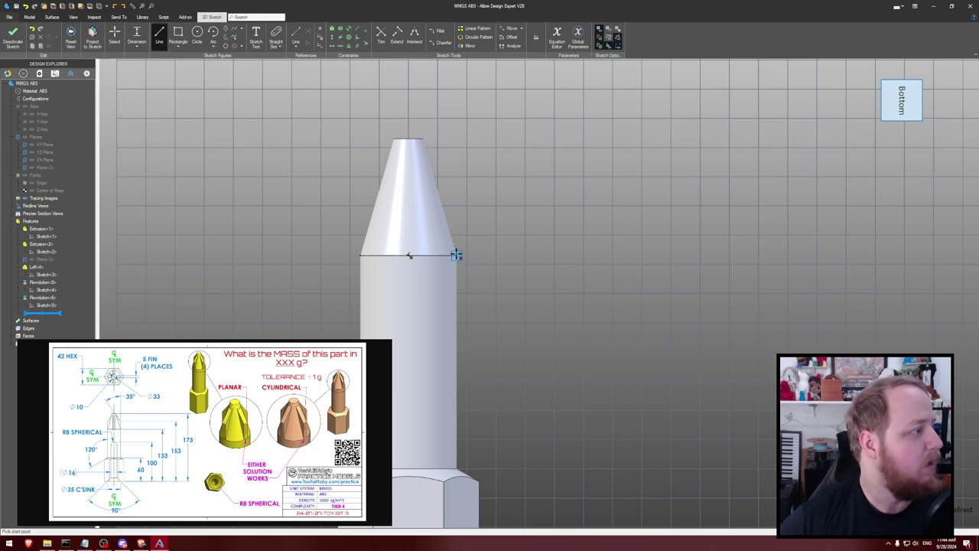
click(457, 255)
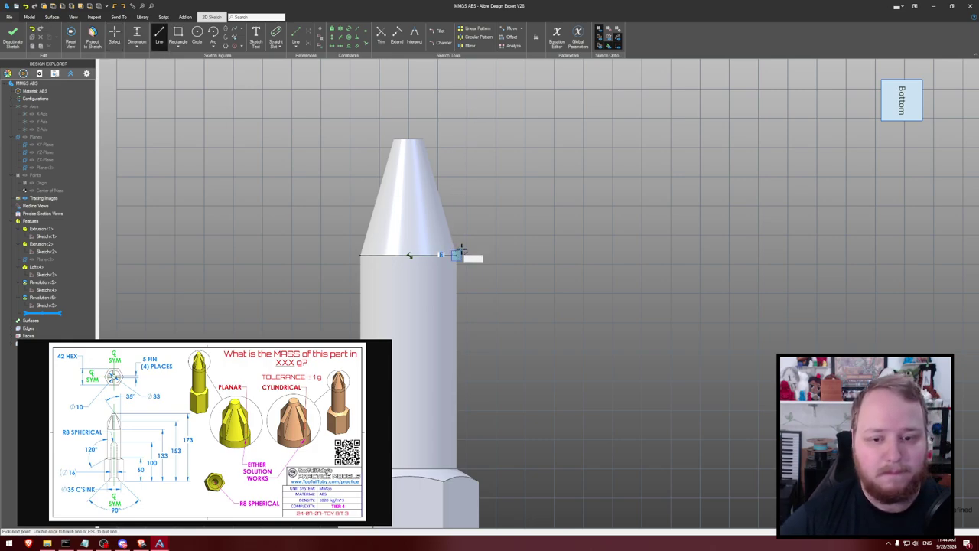
click(457, 195)
scroll(556, 195, down, 2)
middle_drag(556, 195, 450, 105)
key(Escape)
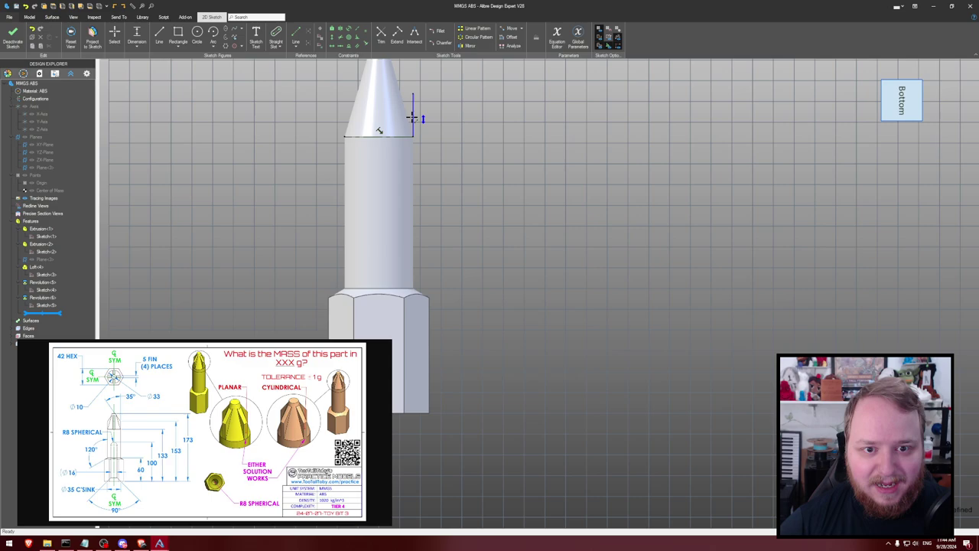
click(422, 119)
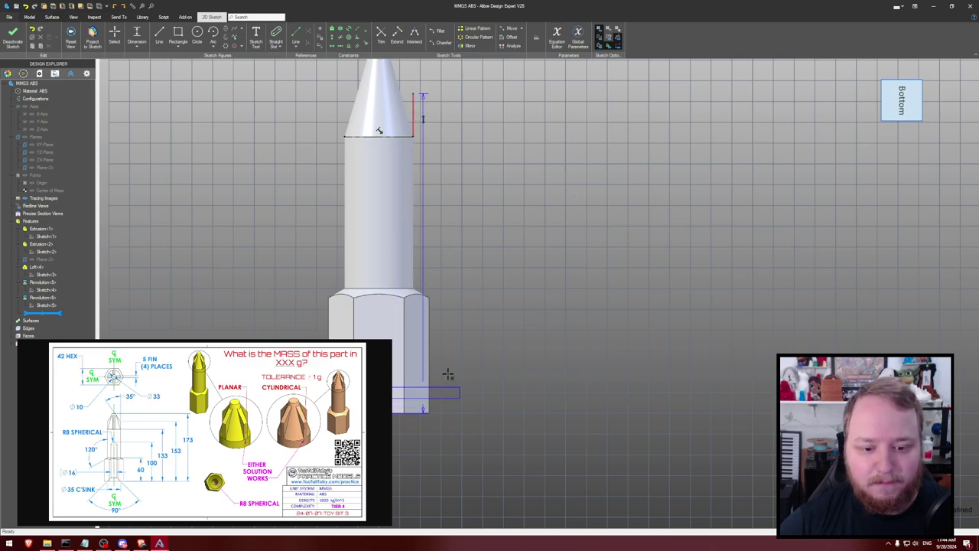
click(586, 295)
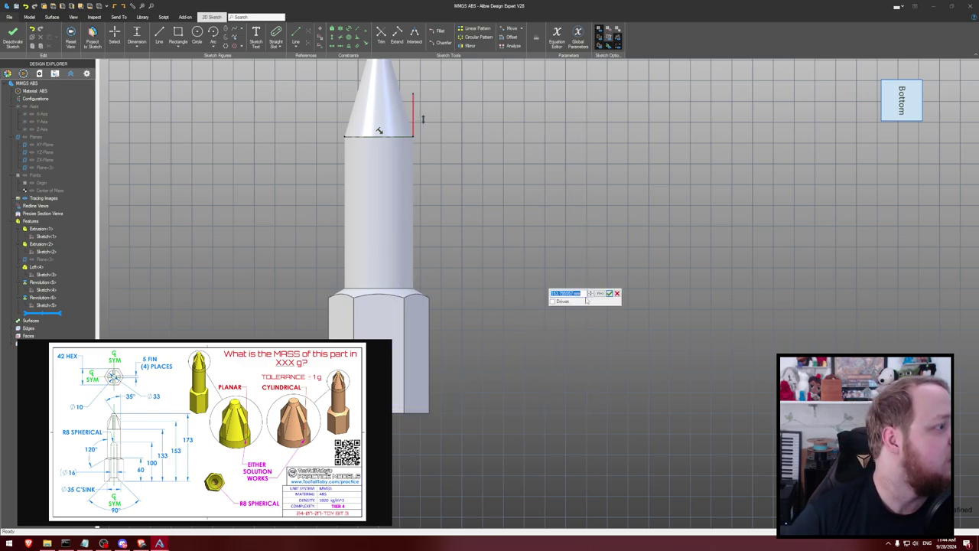
text(153)
key(Return)
middle_drag(474, 179, 477, 251)
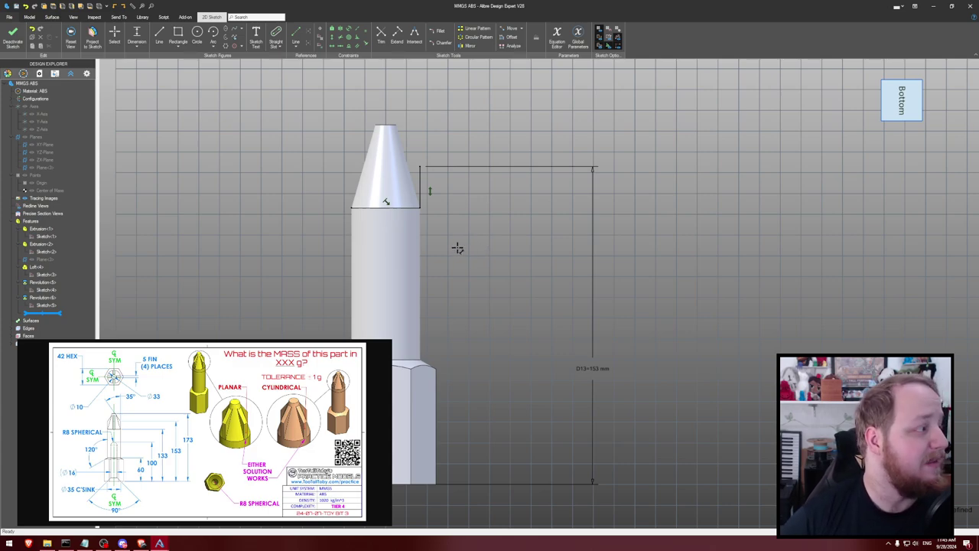
scroll(458, 247, up, 2)
Draw the fin outline lines down to the base and back to the profile corner
middle_drag(448, 207, 518, 304)
scroll(516, 301, up, 3)
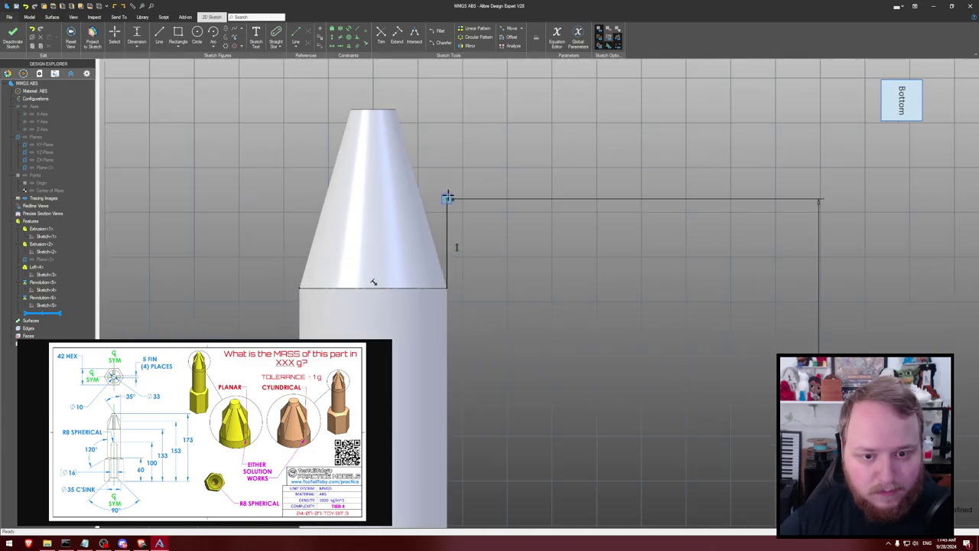
click(447, 198)
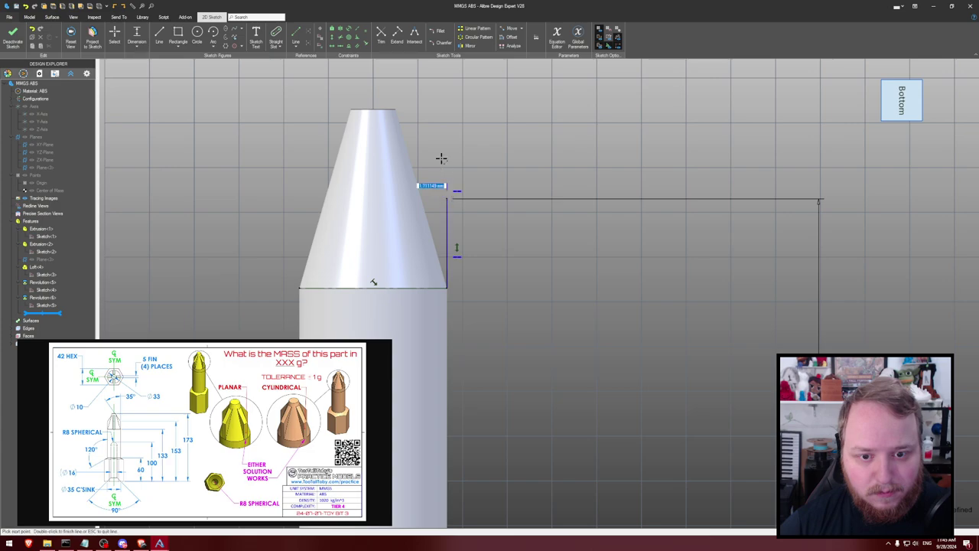
double_click(447, 113)
key(l)
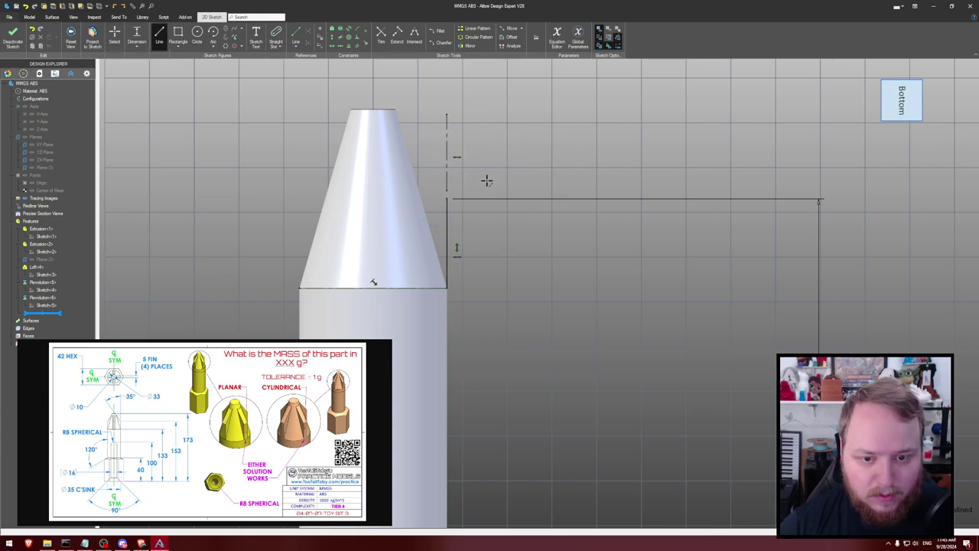
click(447, 199)
click(395, 144)
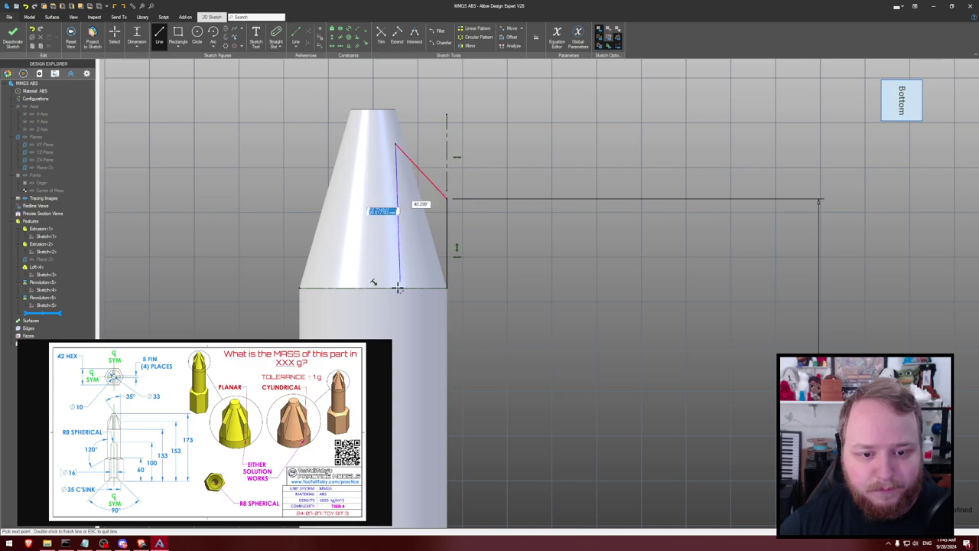
click(395, 288)
click(448, 287)
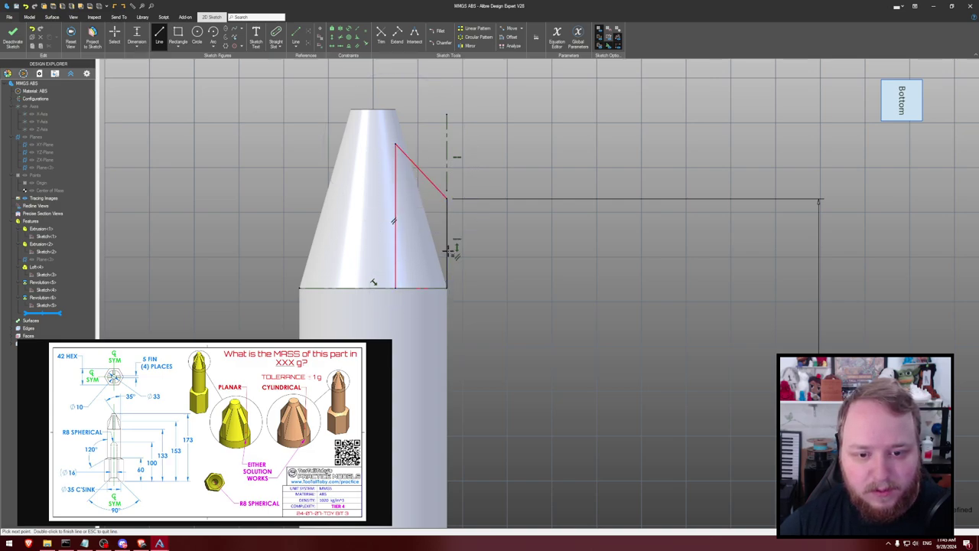
key(Escape)
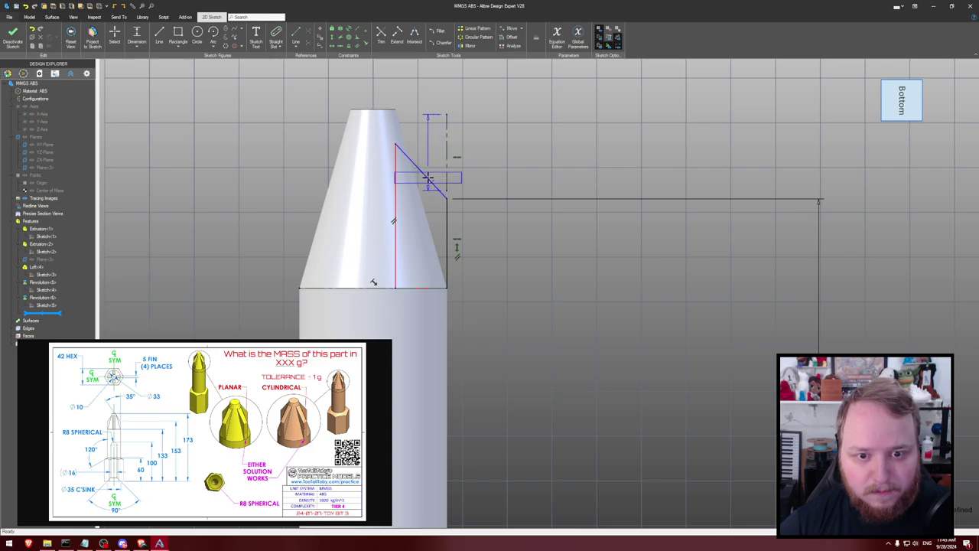
Move the fin's top vertex onto the cone and dimension its vertical edge 37.163275 mm
drag(428, 178, 431, 152)
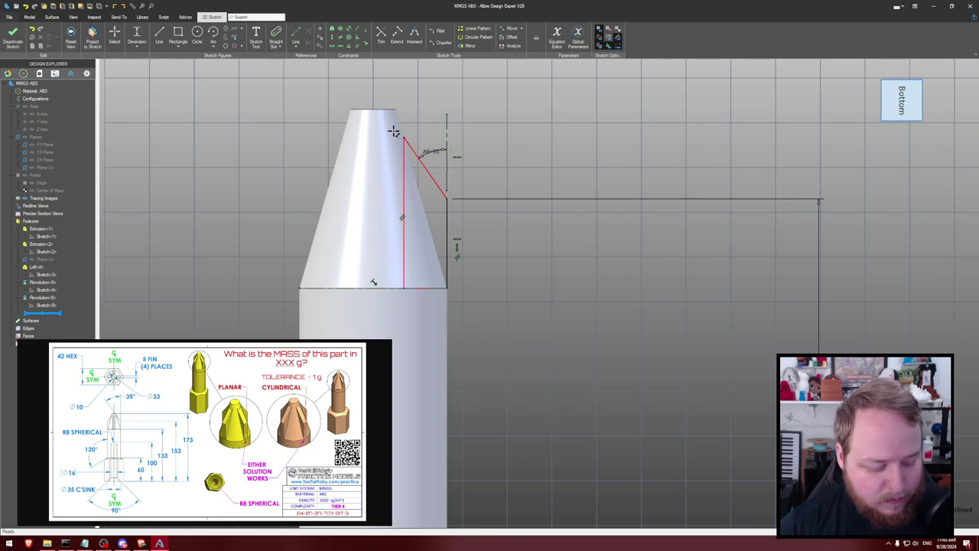
mouse_move(404, 135)
mouse_down()
mouse_move(387, 126)
mouse_move(394, 123)
mouse_up()
key(d)
click(393, 167)
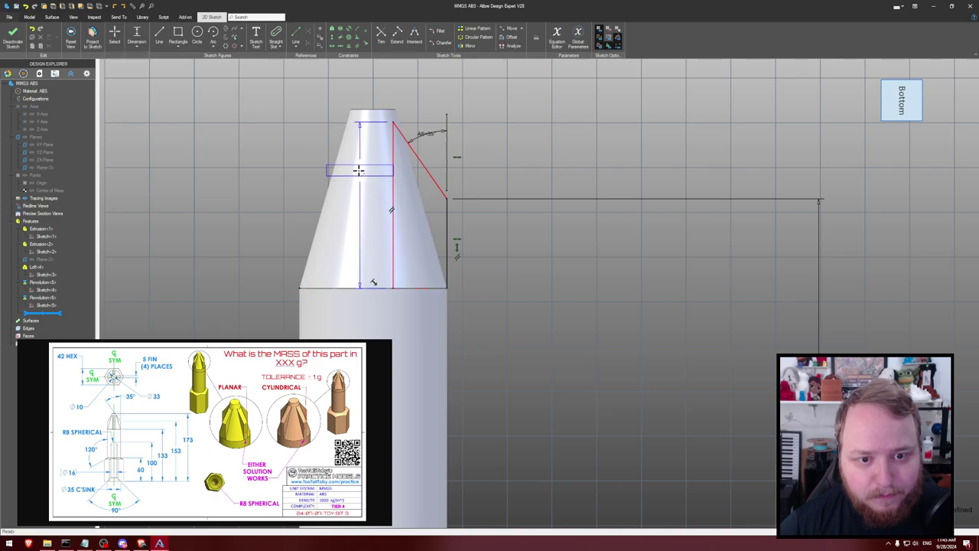
click(358, 169)
key(Return)
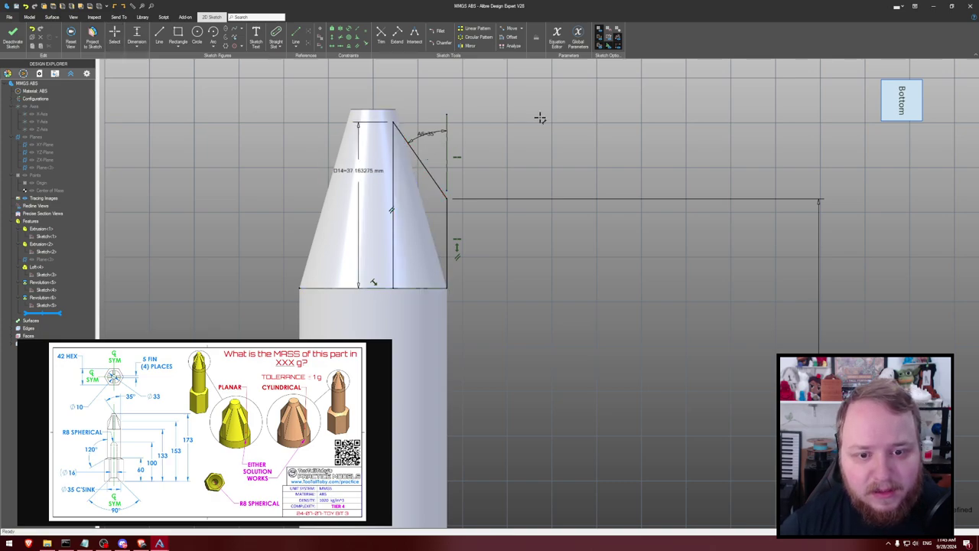
mouse_move(540, 116)
middle_down()
mouse_move(521, 134)
mouse_move(534, 125)
middle_up()
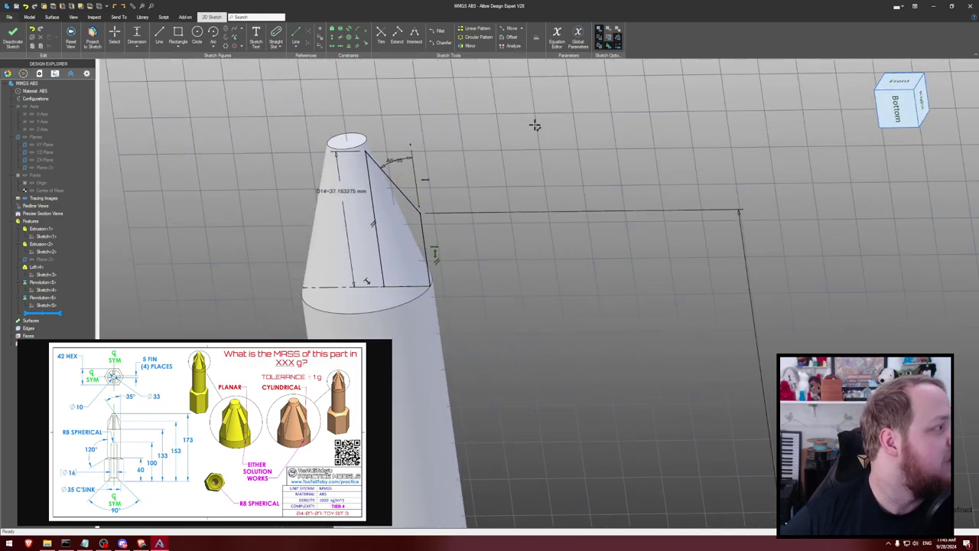
Extrude the fin sketch with the Mid Plane type
key(e)
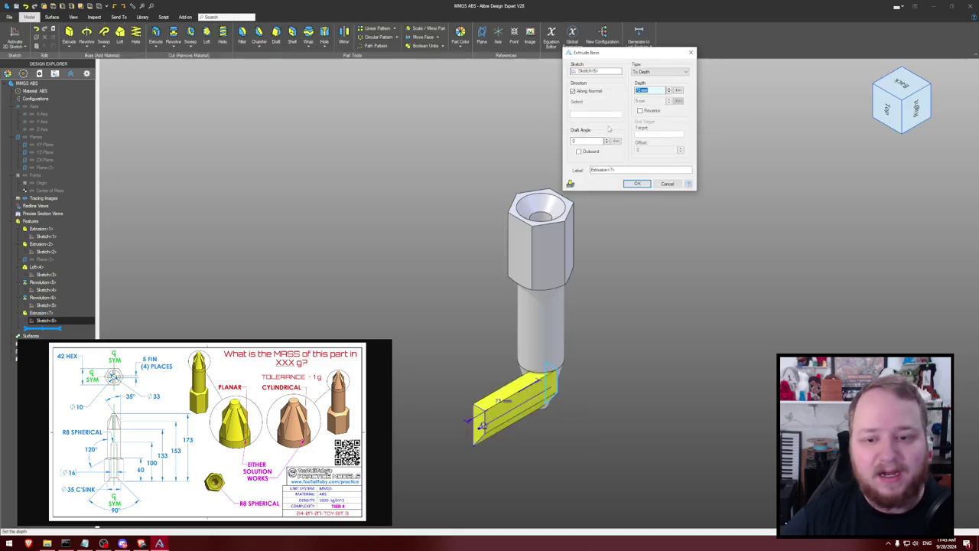
click(664, 72)
click(656, 89)
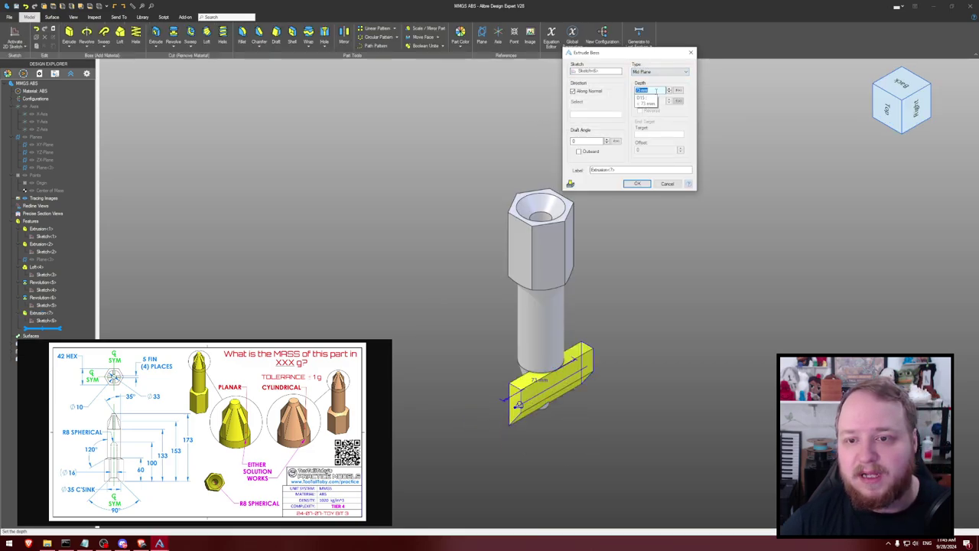
key(Return)
middle_drag(666, 123, 673, 166)
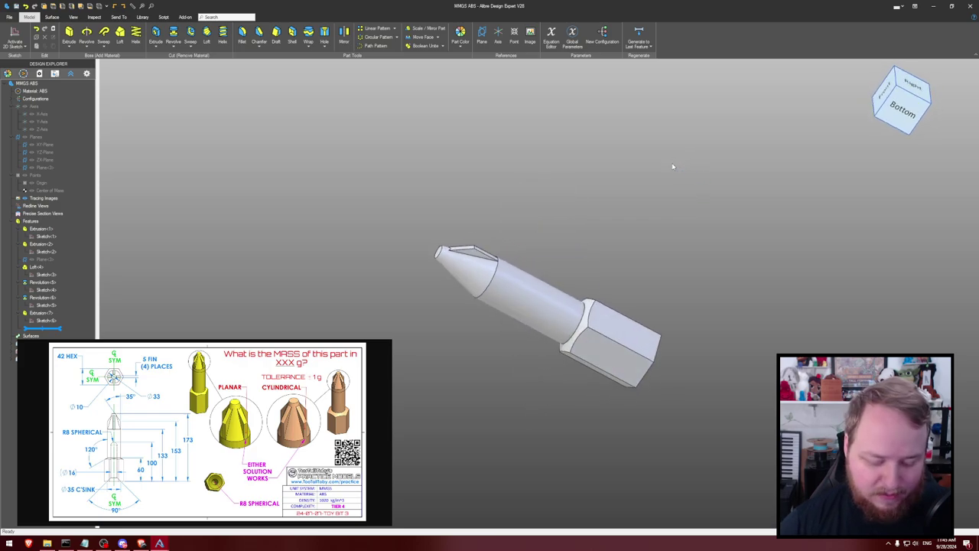
Circular-pattern the fin extrusion 4 times around the Z-Axis
click(377, 37)
click(486, 243)
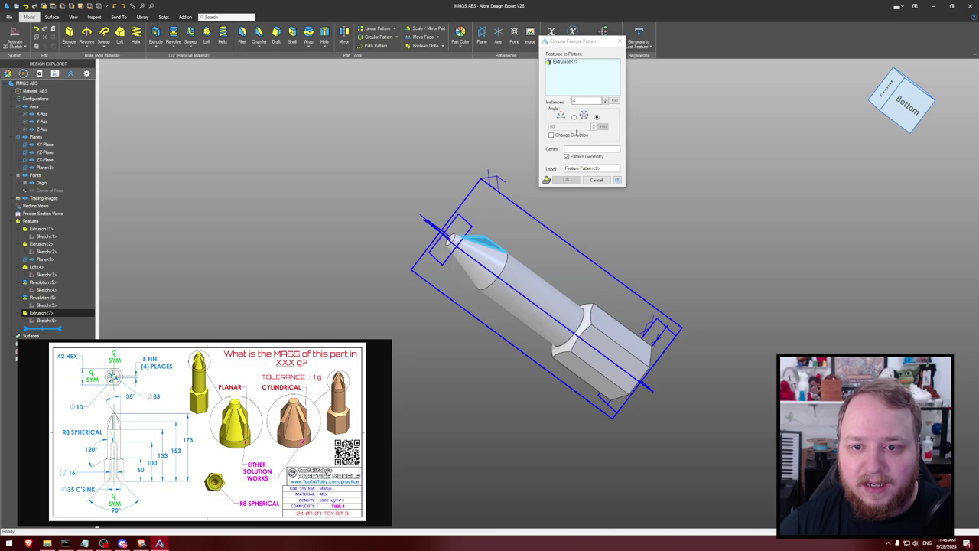
click(580, 152)
middle_drag(559, 162, 455, 172)
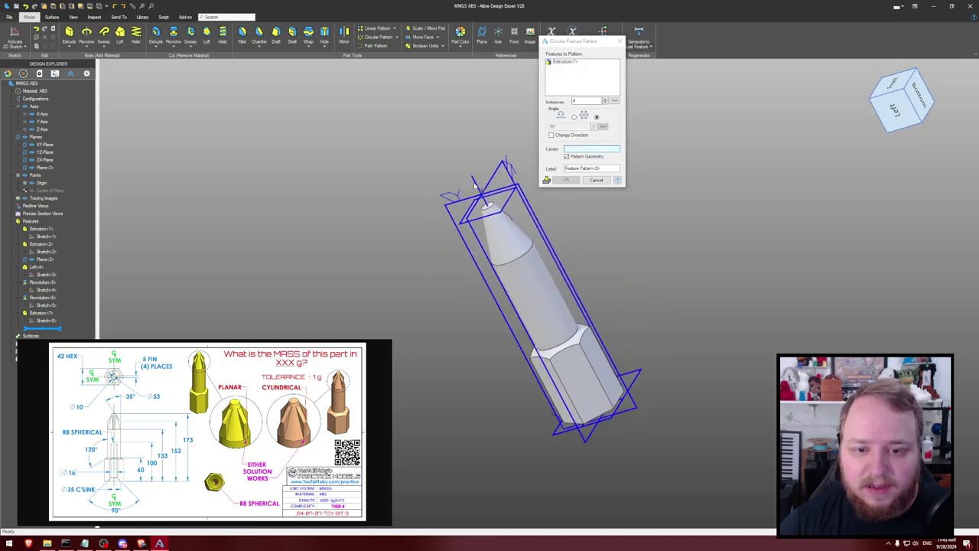
click(480, 188)
click(566, 180)
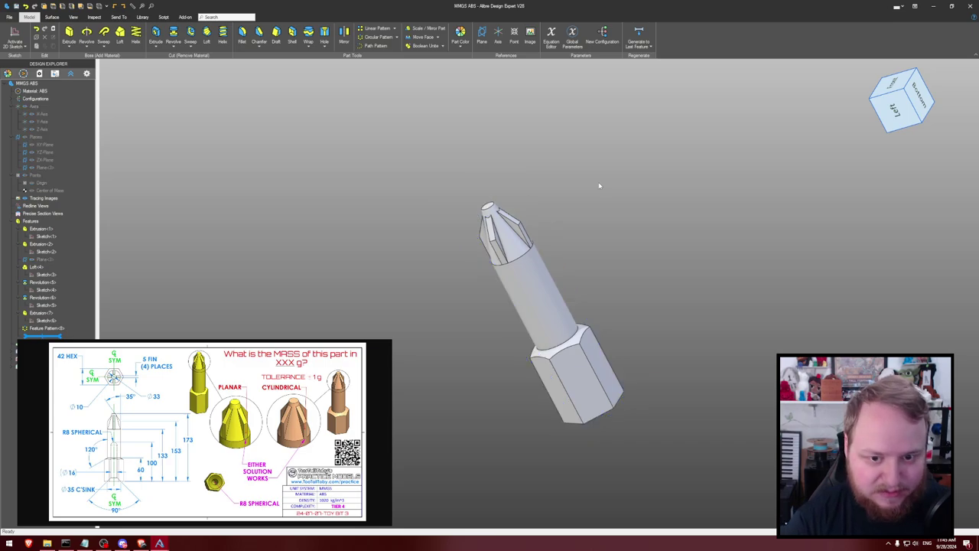
key(ctrl+shift+p)
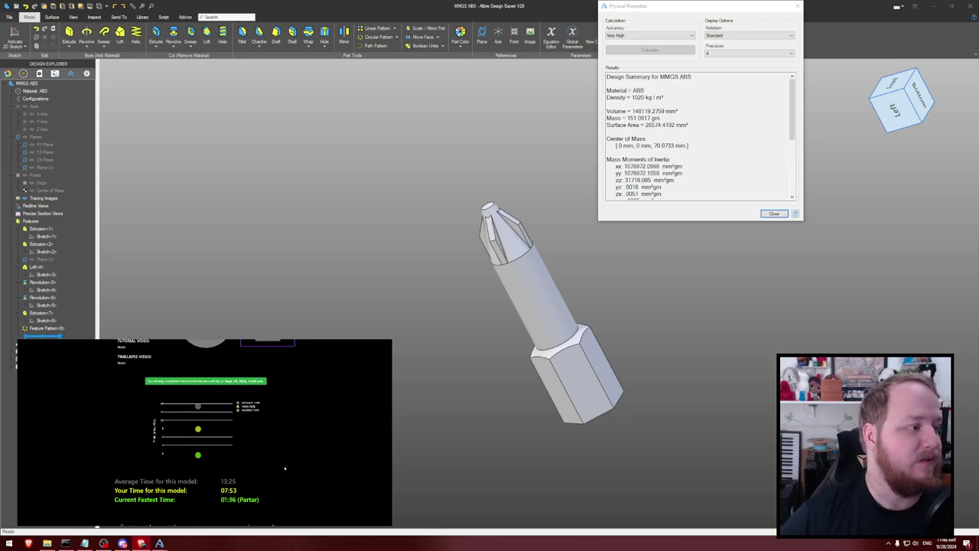
right_click(674, 236)
click(725, 208)
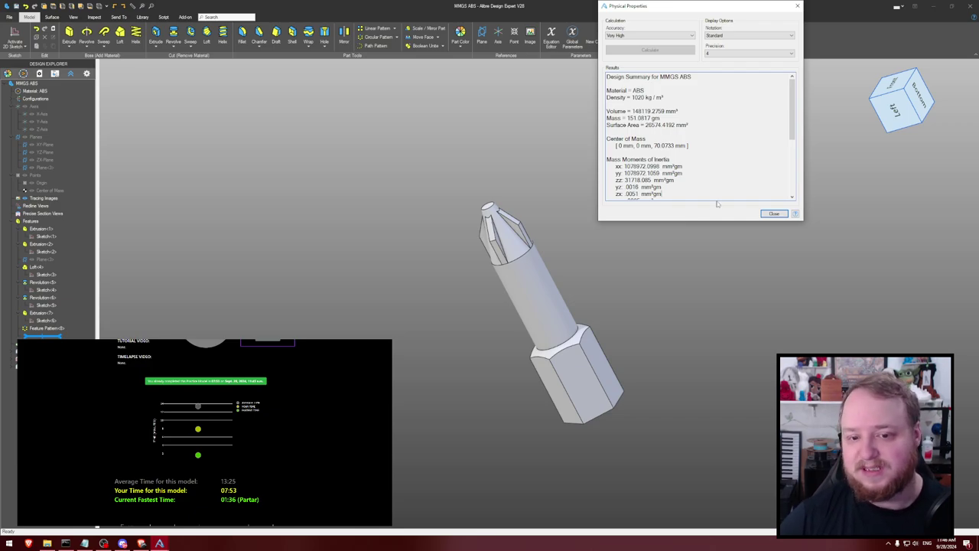
click(774, 213)
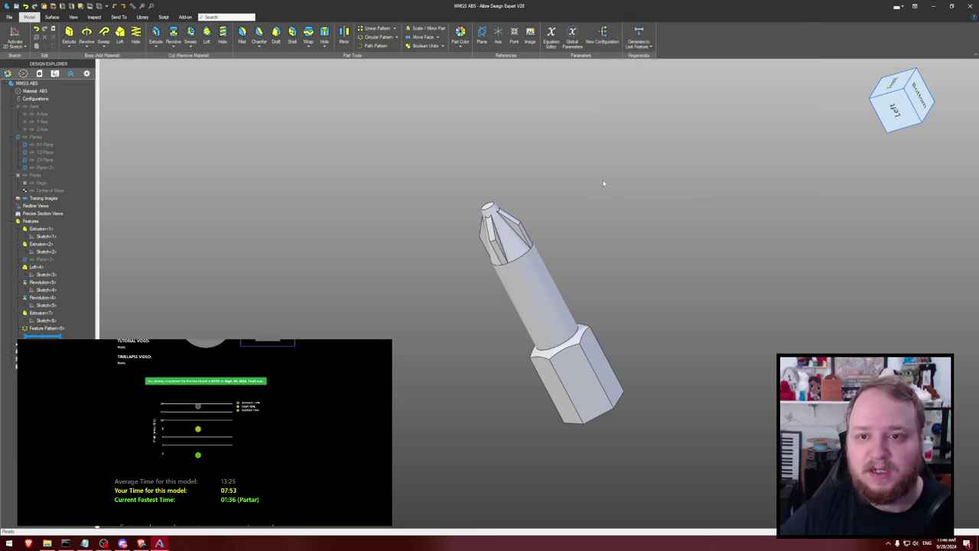
key(ctrl+2)
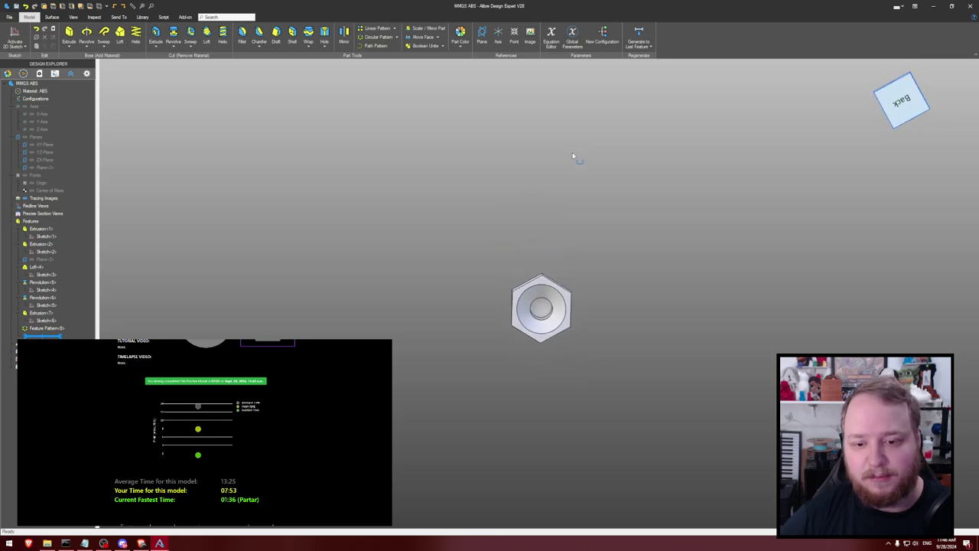
middle_drag(573, 155, 548, 226)
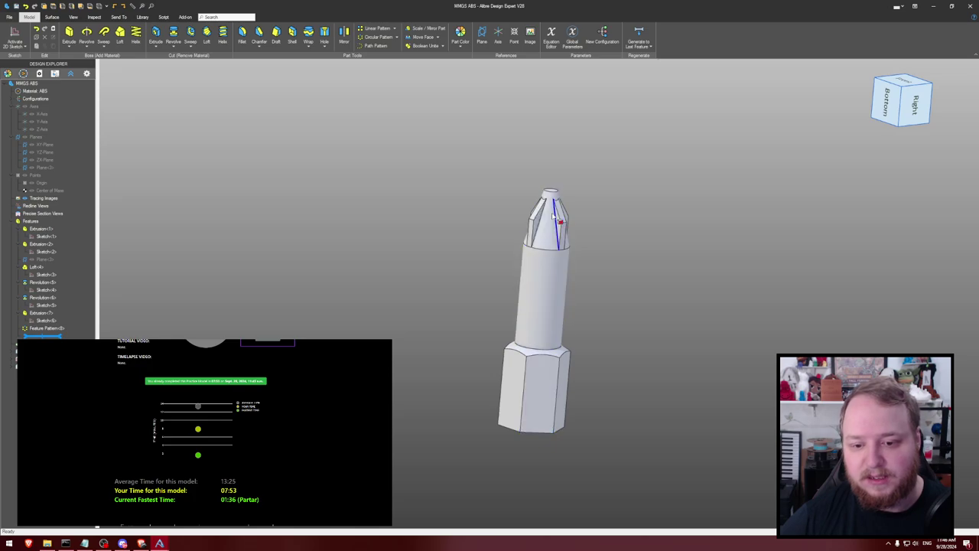
middle_drag(646, 247, 655, 316)
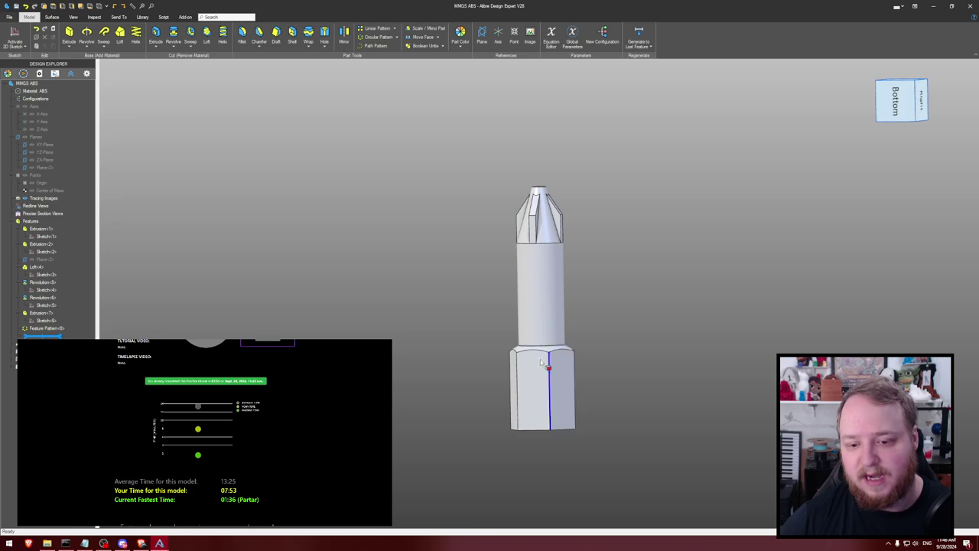
middle_drag(747, 269, 748, 275)
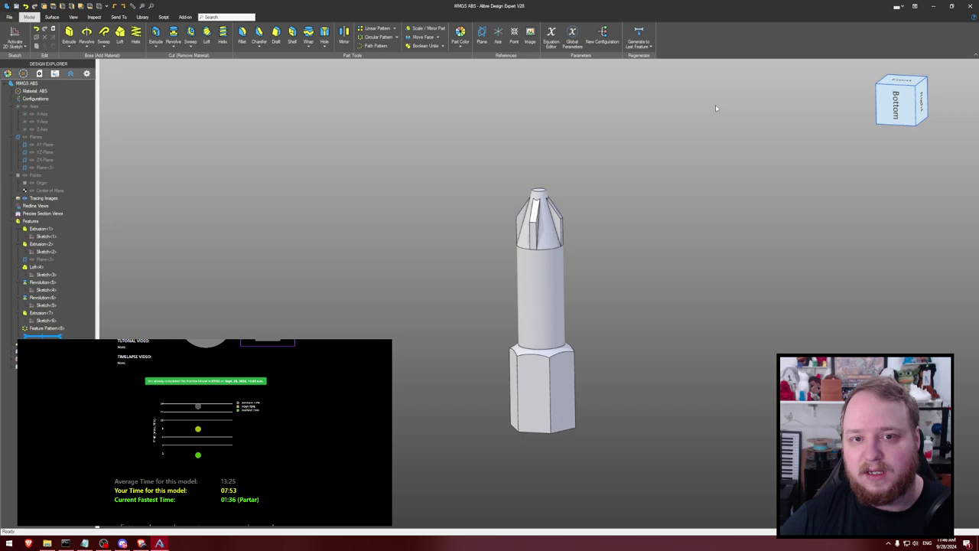
middle_drag(715, 108, 723, 122)
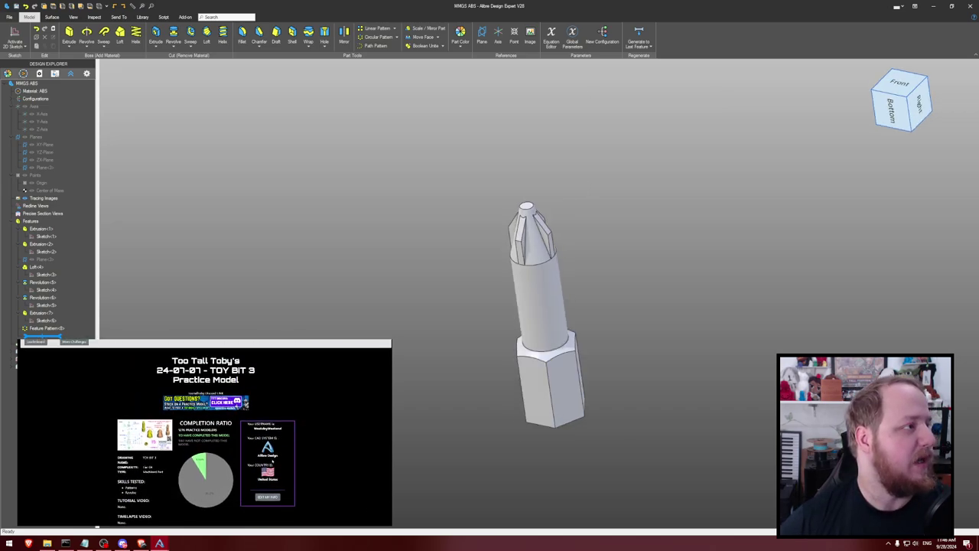
middle_drag(347, 246, 347, 243)
Save the part as '240707' in the TTT challenges folder
key(ctrl+s)
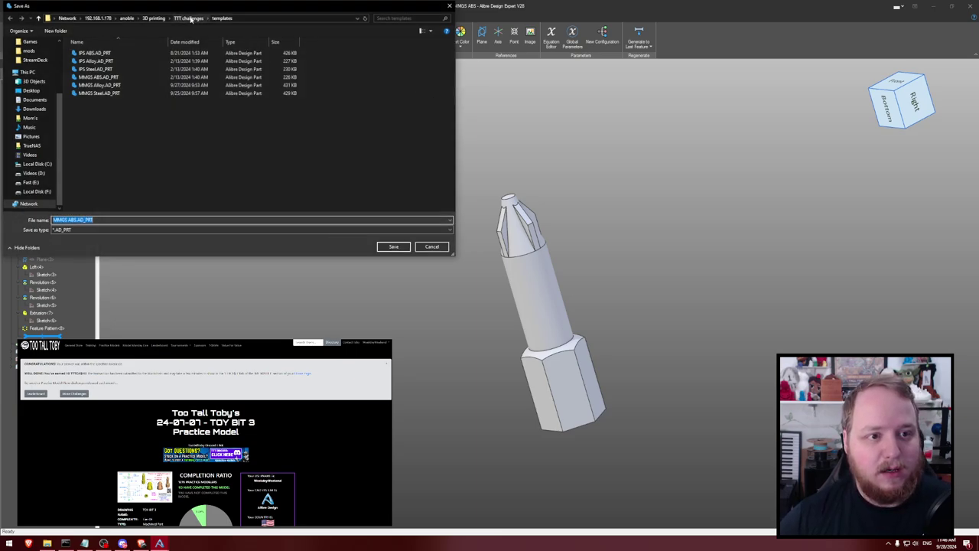
click(189, 18)
text(240707)
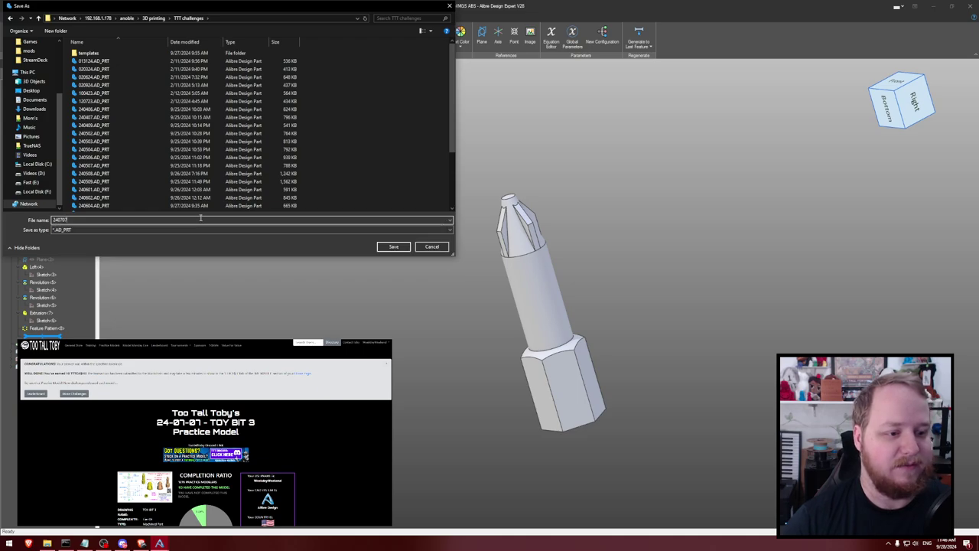
key(Return)
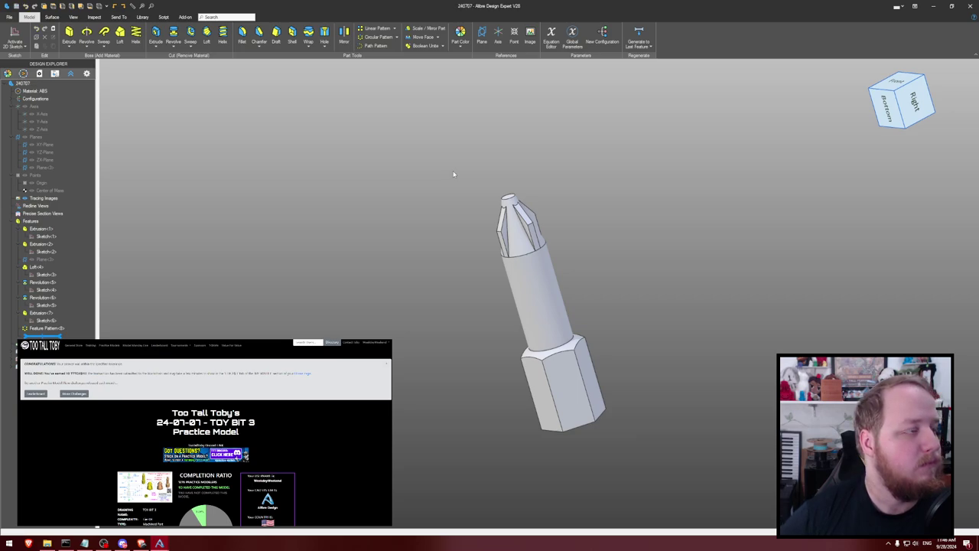
Close the part window, browse the Practice Models listing, and move the Home window toward the centre
click(969, 6)
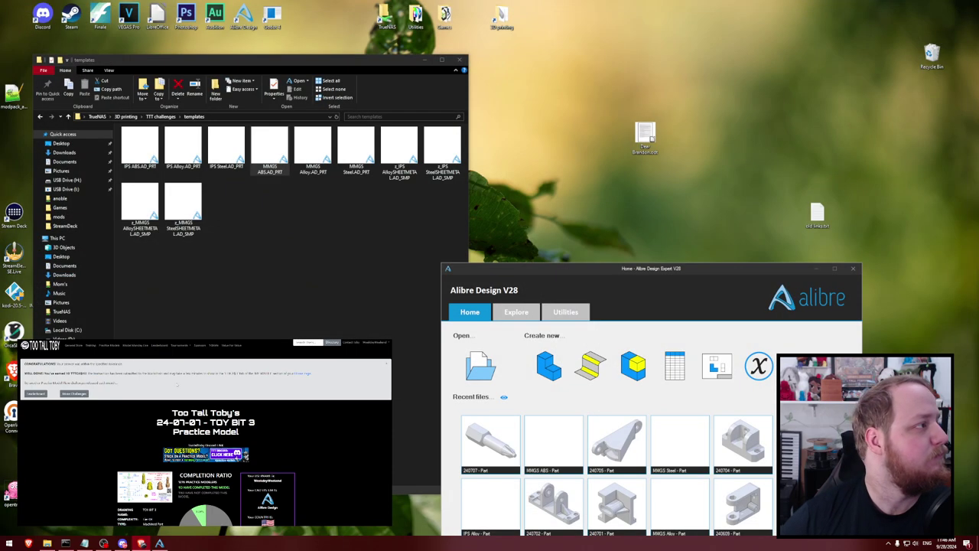
click(109, 346)
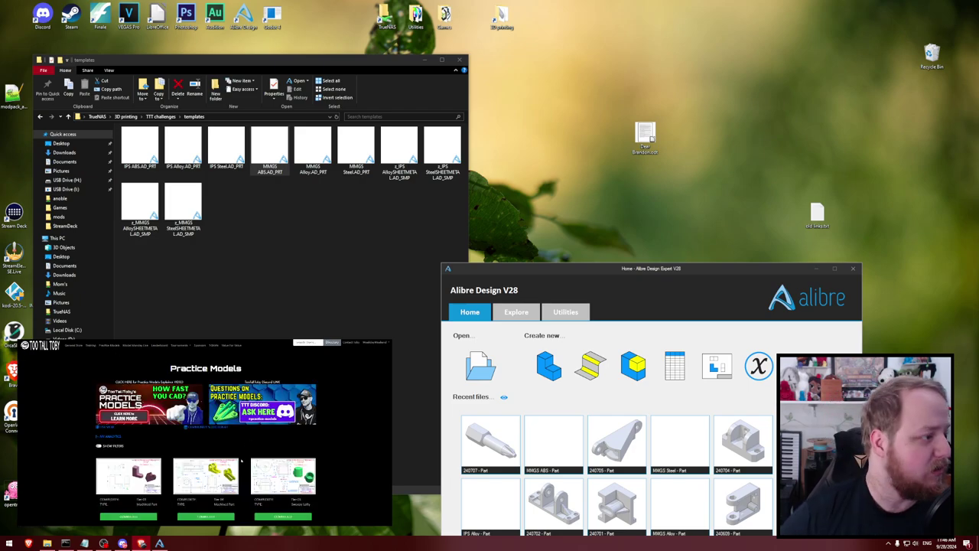
scroll(247, 442, down, 5)
scroll(239, 468, down, 10)
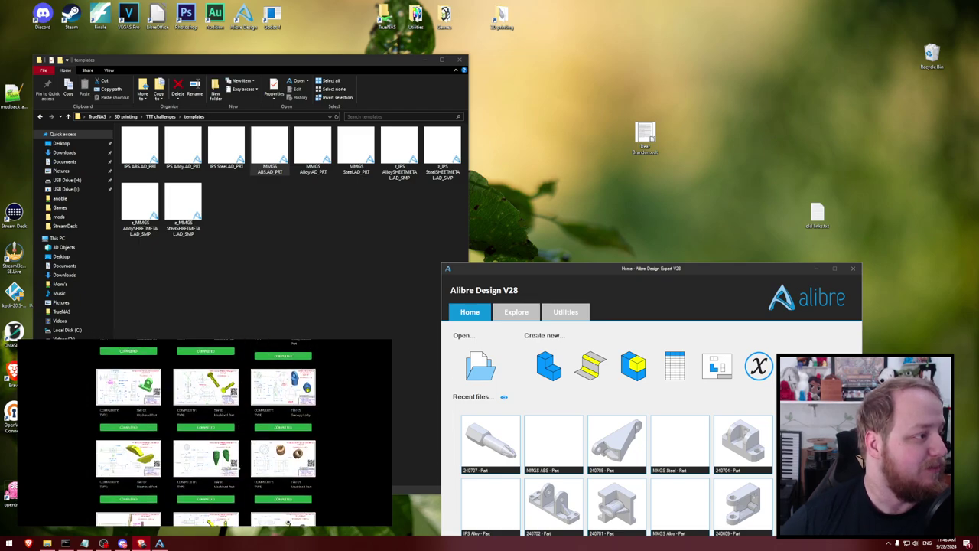
scroll(239, 468, down, 10)
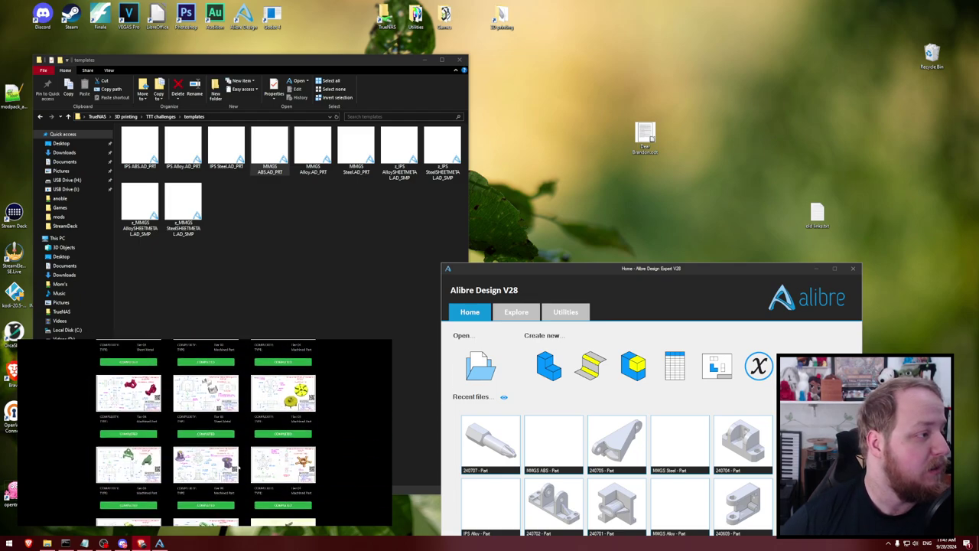
scroll(238, 468, down, 3)
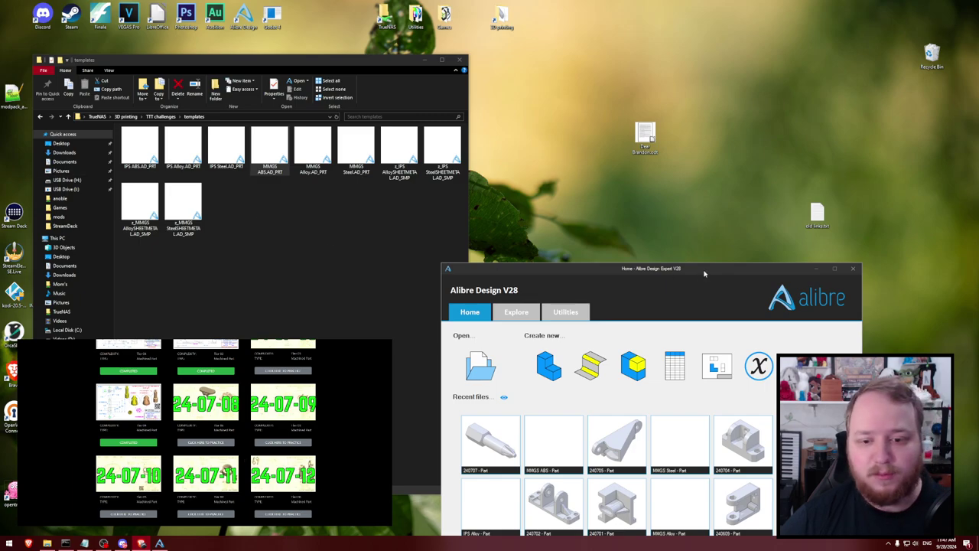
drag(676, 270, 484, 132)
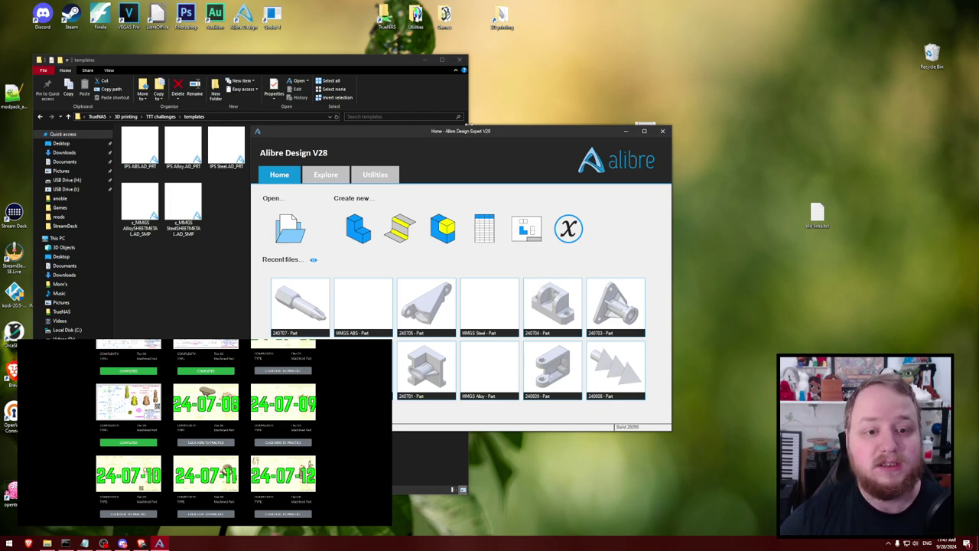
drag(484, 132, 434, 123)
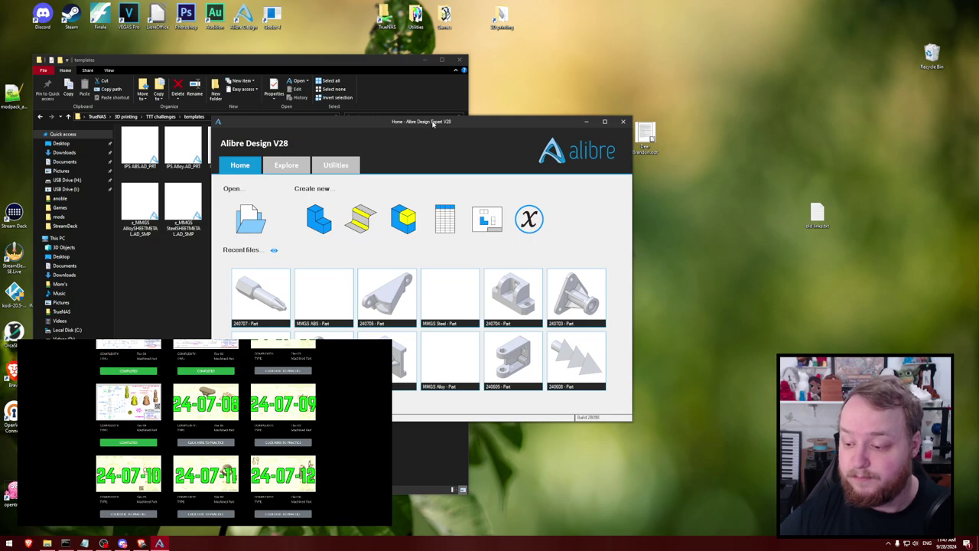